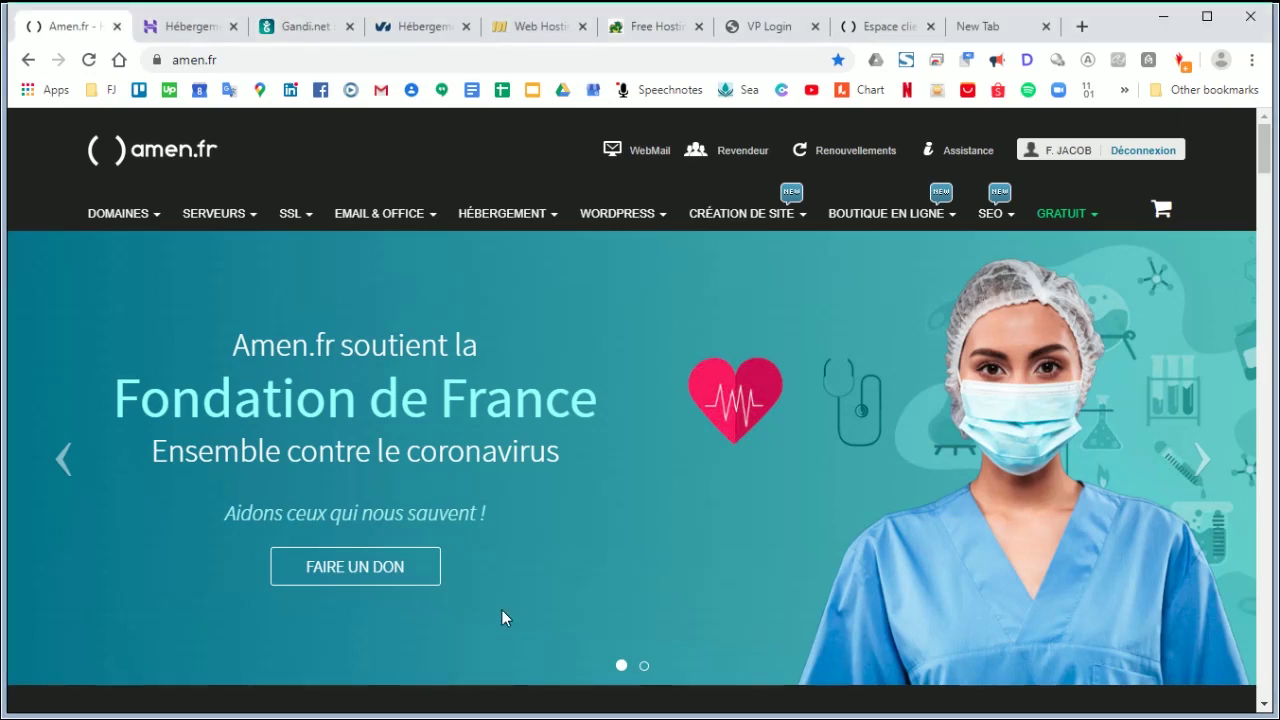
Compare the Hostinger, Gandi, OVH, 101domain and Amen.fr hosting pages, ending on Byethost's byet.host page.
{"action": "mouse_move", "coordinate": [137, 234]}
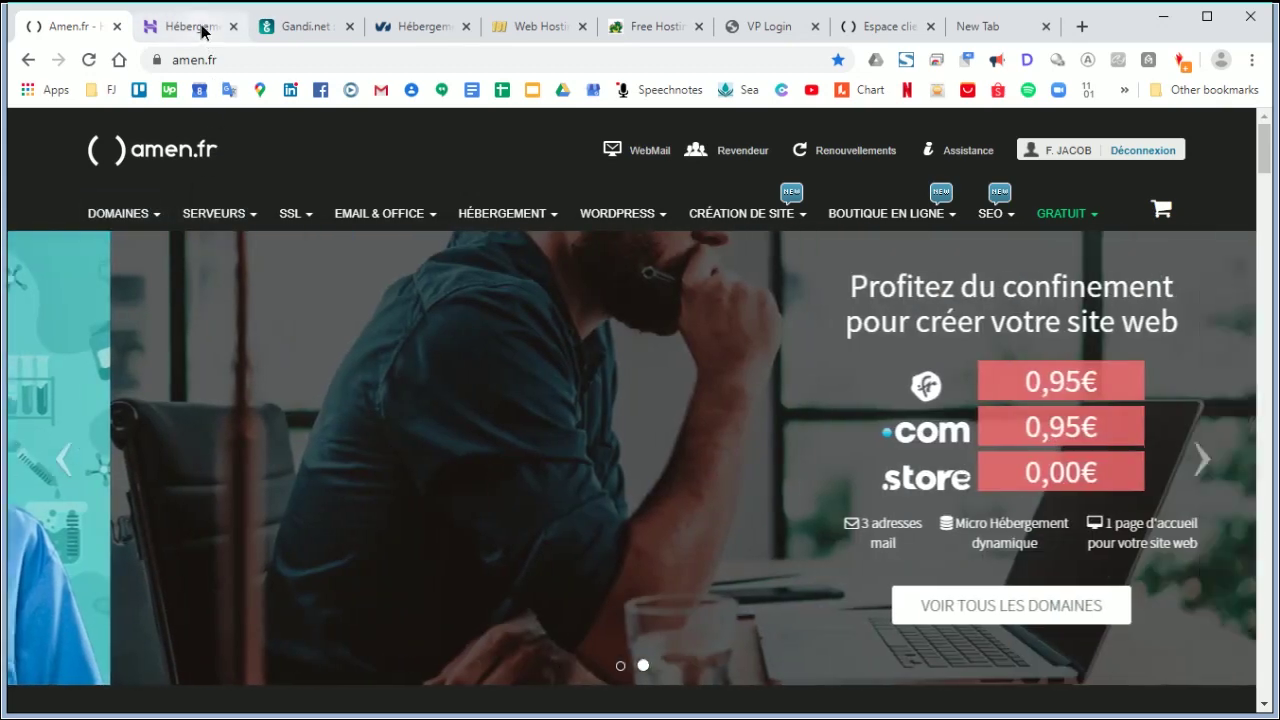
{"action": "left_click", "coordinate": [202, 28]}
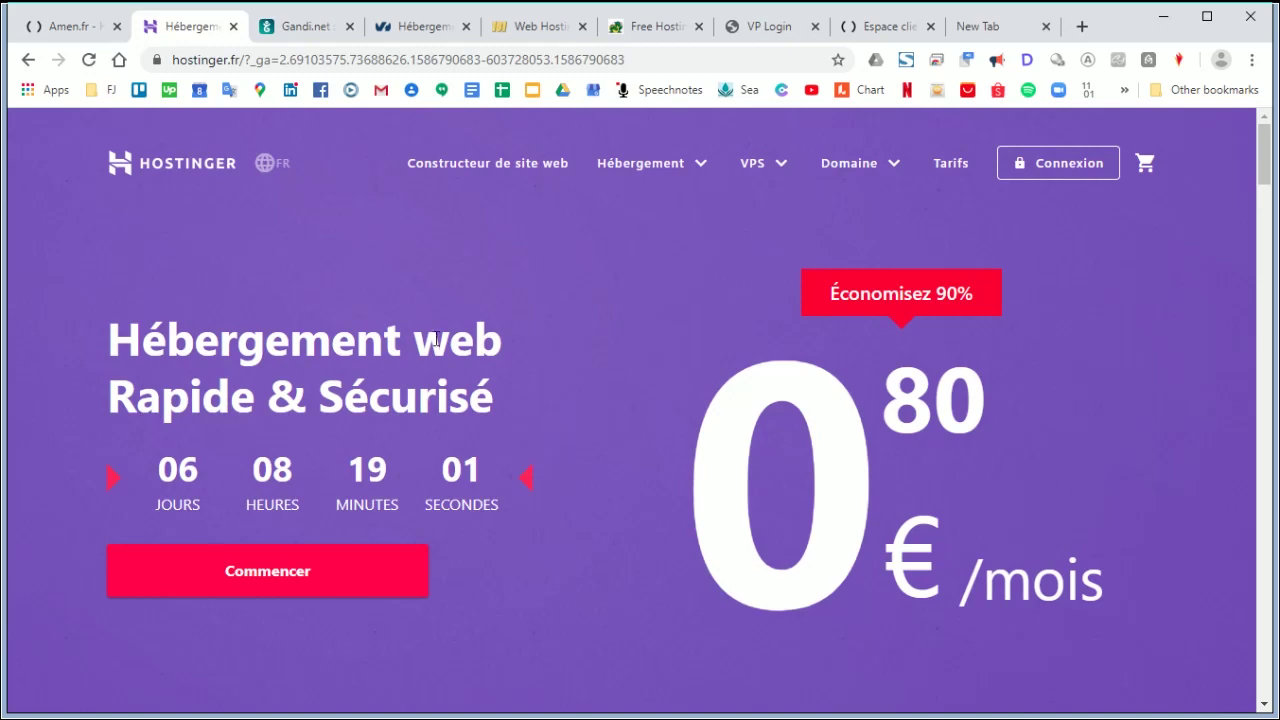
{"action": "left_click", "coordinate": [305, 35]}
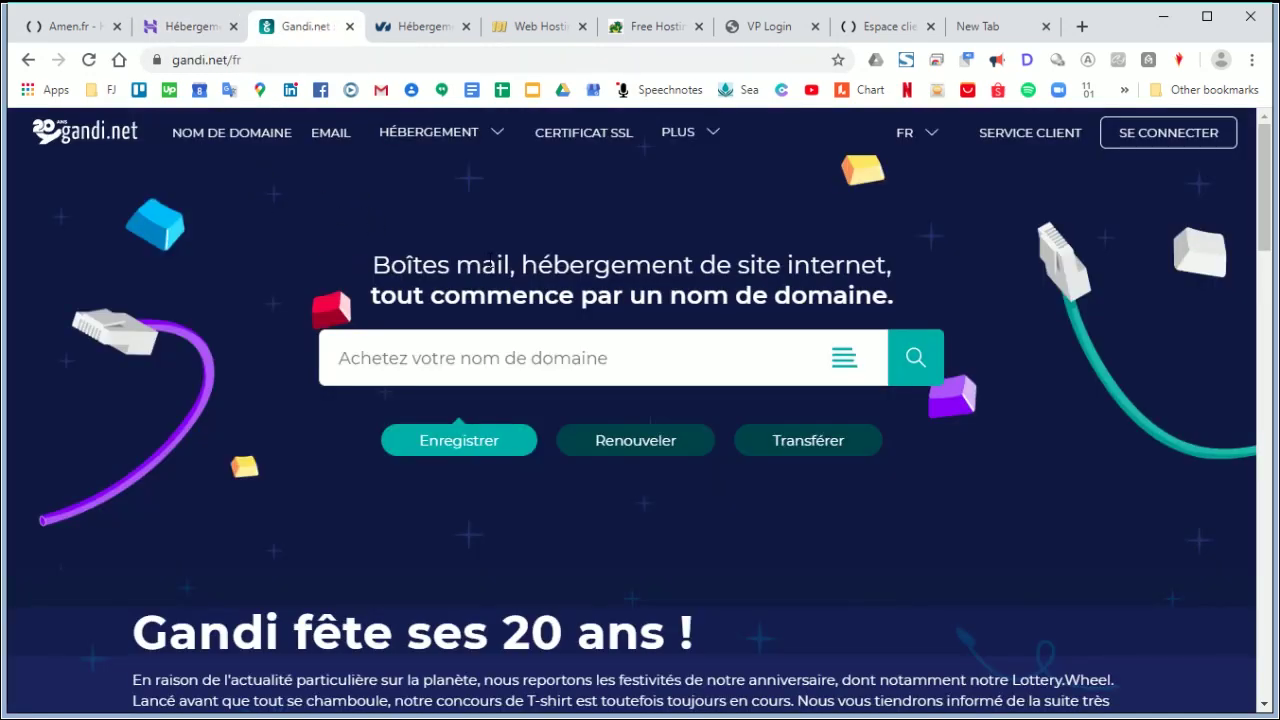
{"action": "left_click", "coordinate": [430, 36]}
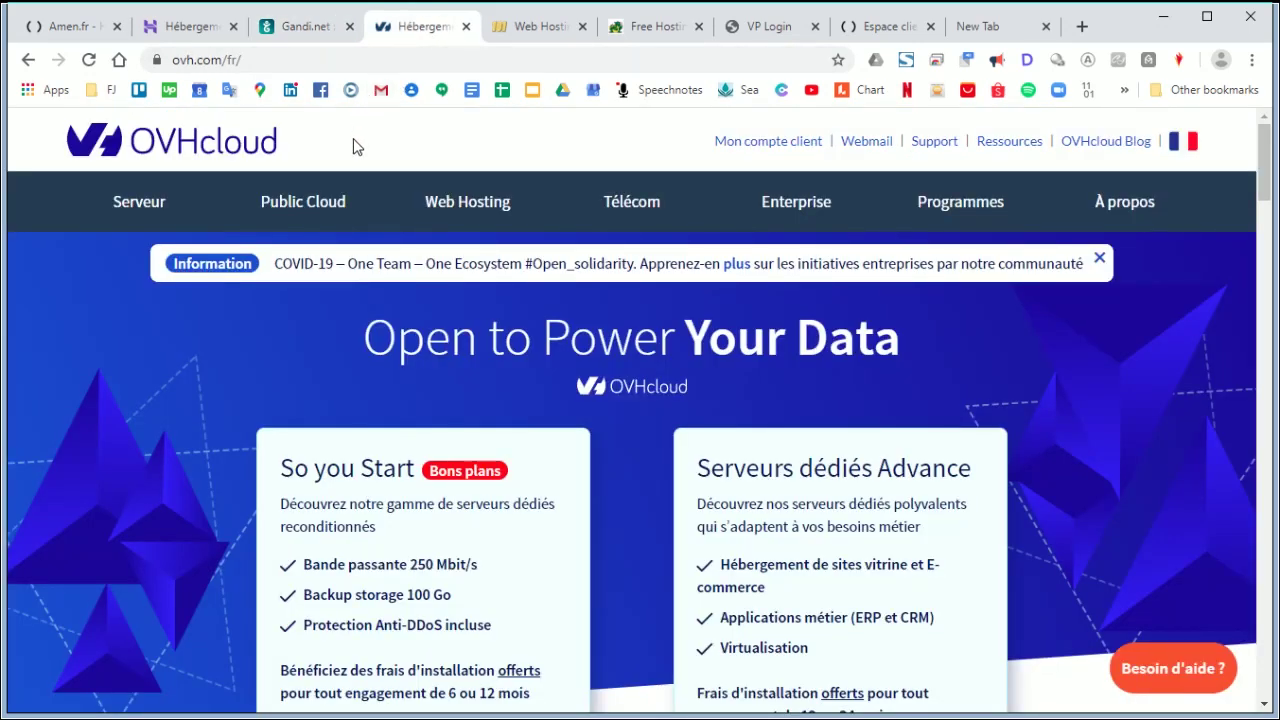
{"action": "left_click", "coordinate": [532, 28]}
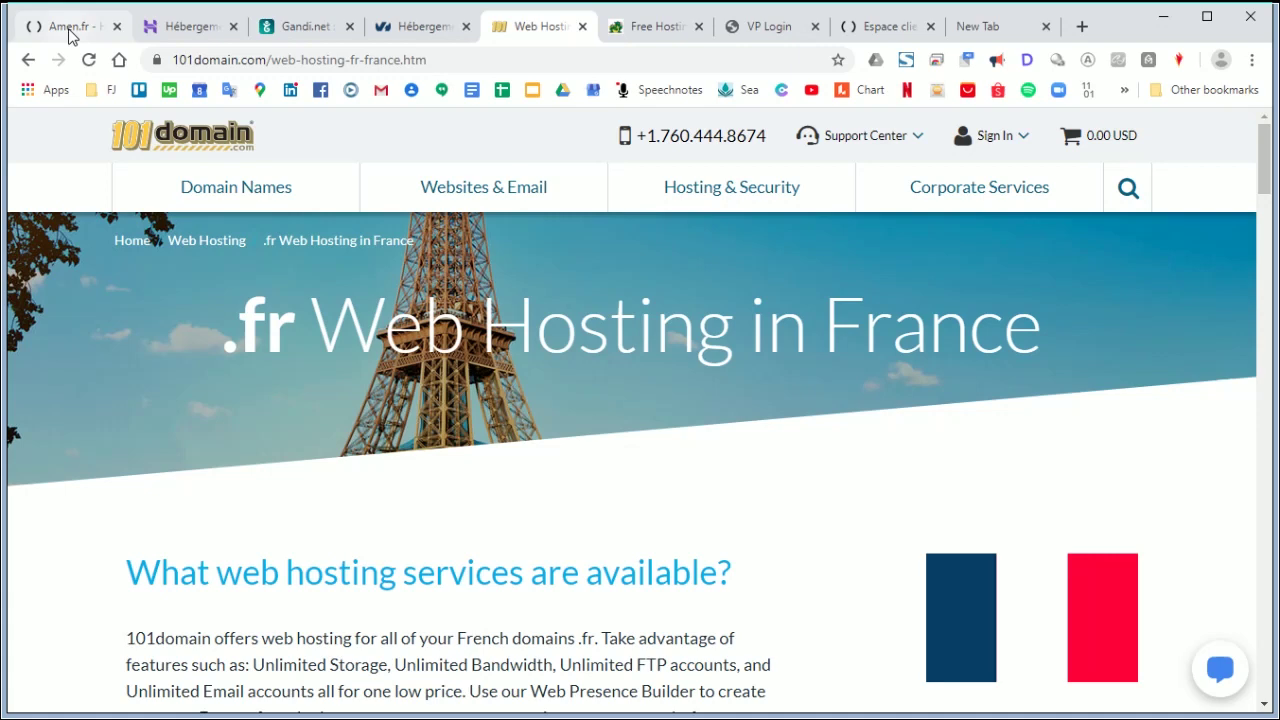
{"action": "left_click", "coordinate": [70, 32]}
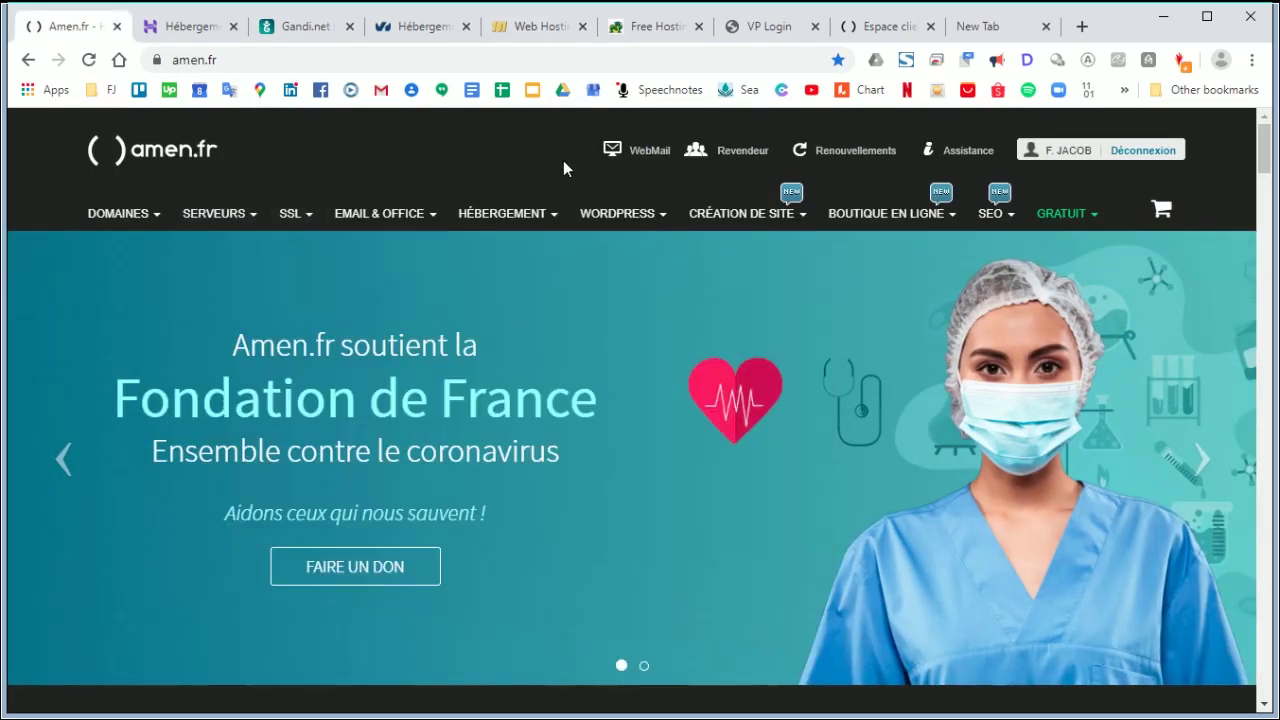
{"action": "left_click", "coordinate": [665, 30]}
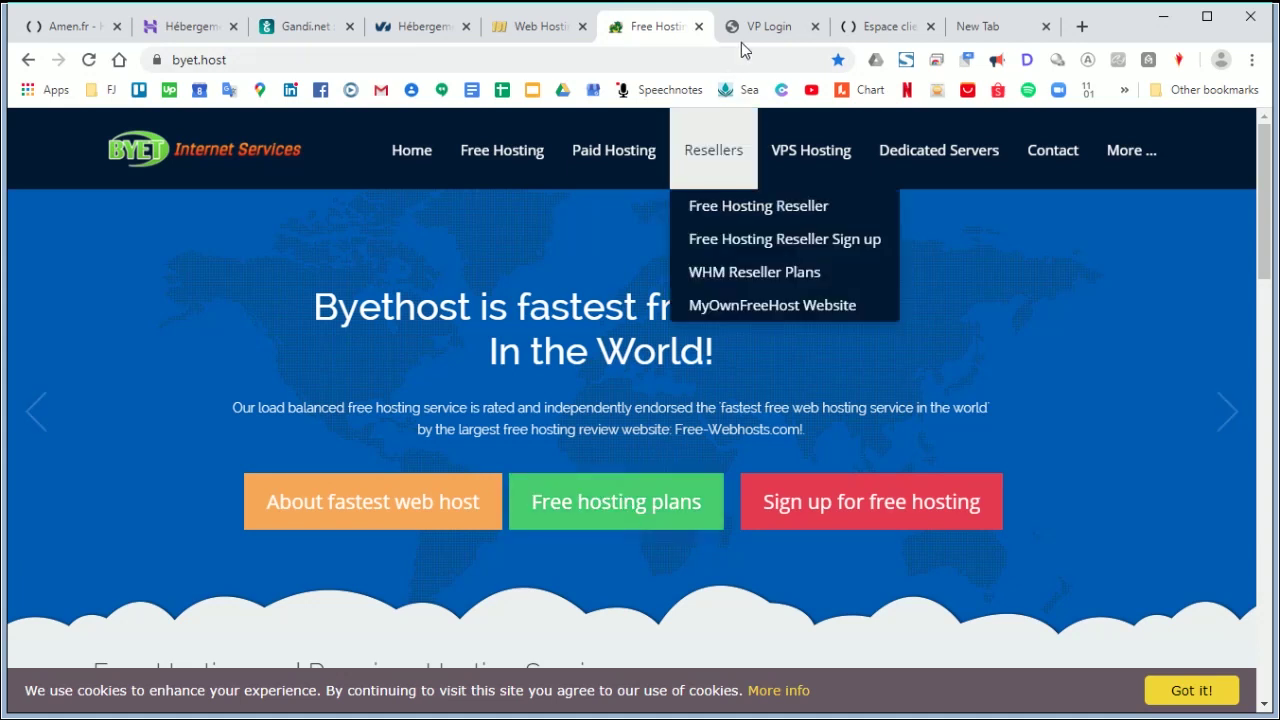
Log in to the Byethost VistaPanel with the saved username and password.
{"action": "left_click", "coordinate": [778, 30]}
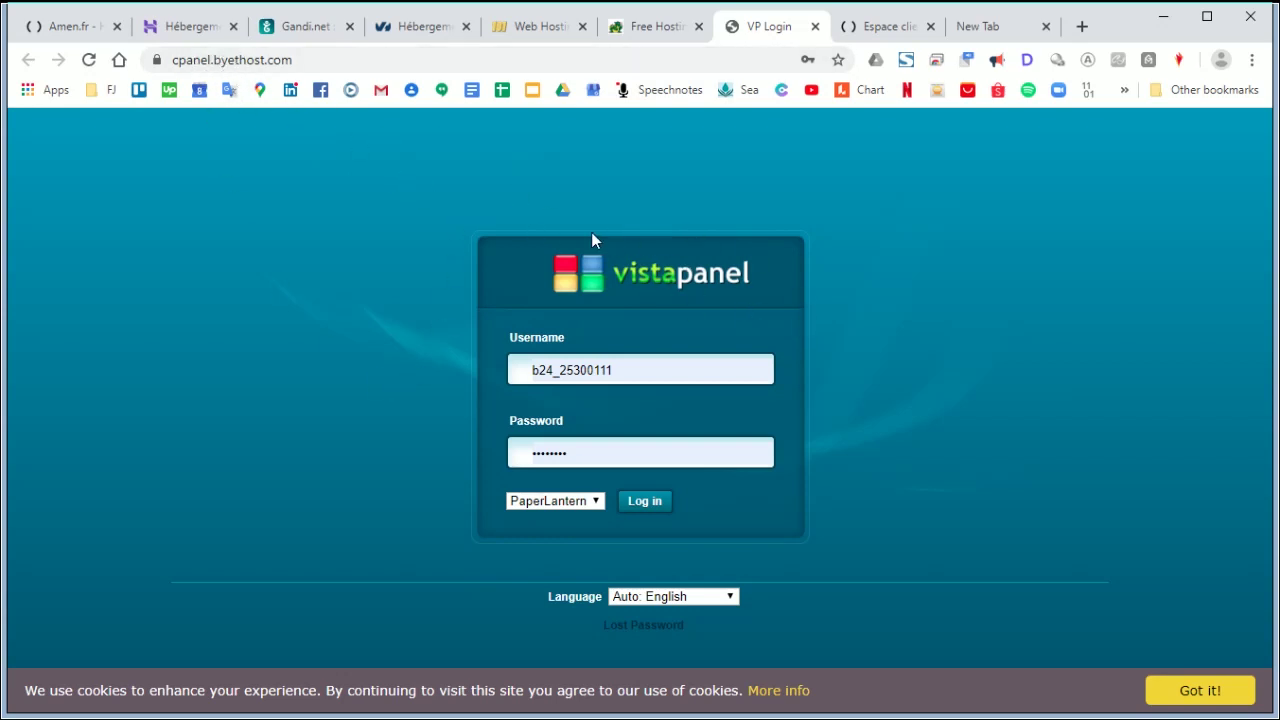
{"action": "left_click", "coordinate": [653, 505]}
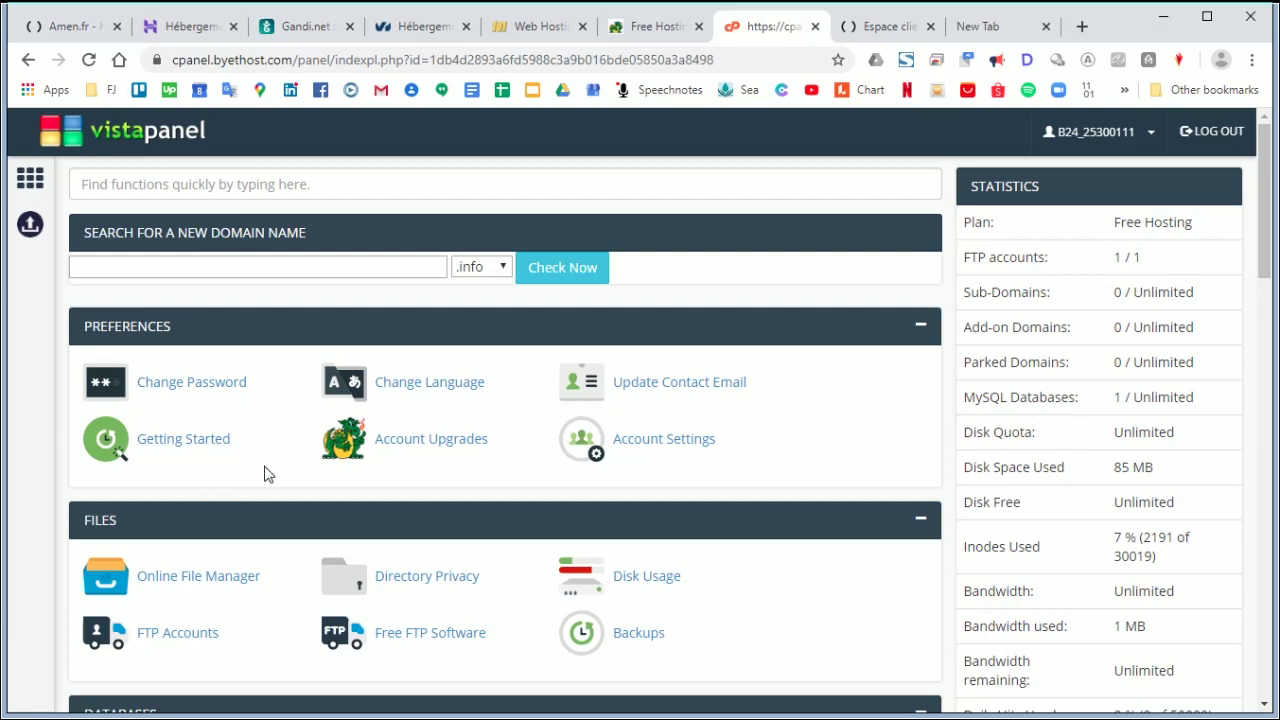
Review the VistaPanel dashboard from Preferences to Softaculous and Support, then return to amen.fr.
{"action": "scroll", "coordinate": [319, 451], "scroll_direction": "down", "scroll_amount": 2}
{"action": "scroll", "coordinate": [319, 451], "scroll_direction": "down", "scroll_amount": 3}
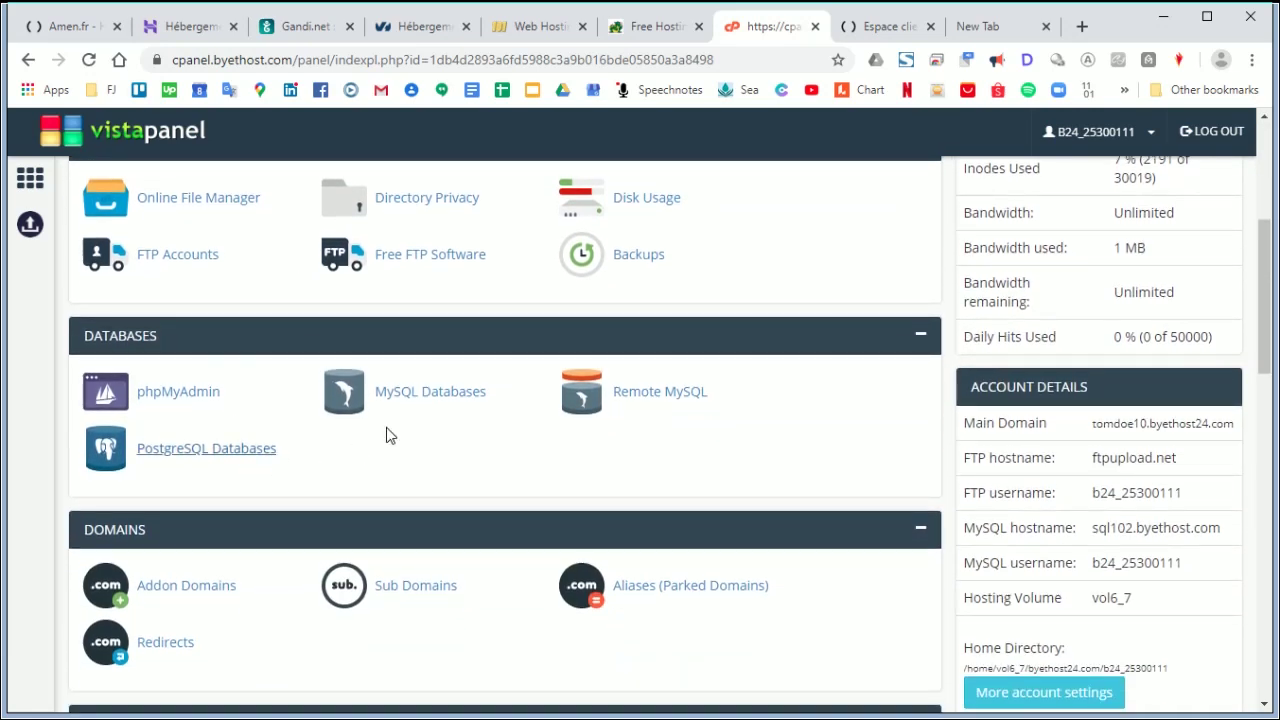
{"action": "scroll", "coordinate": [574, 462], "scroll_direction": "up", "scroll_amount": 4}
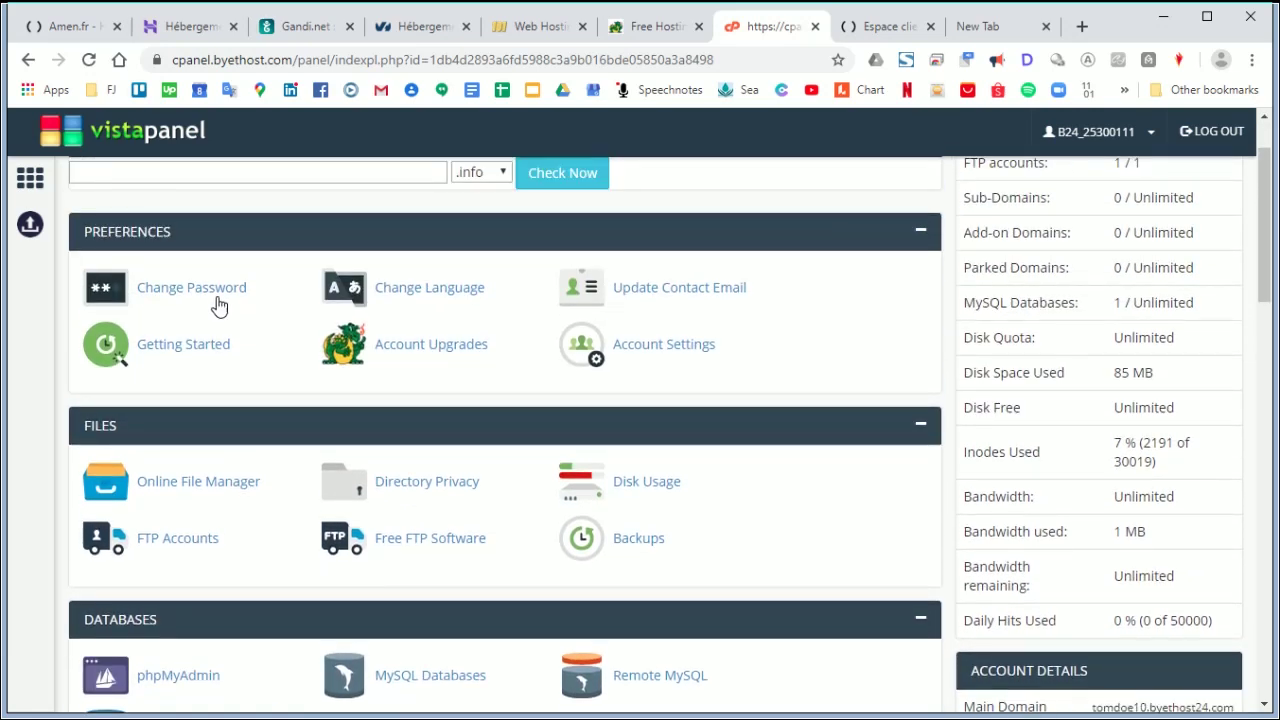
{"action": "scroll", "coordinate": [509, 386], "scroll_direction": "down", "scroll_amount": 5}
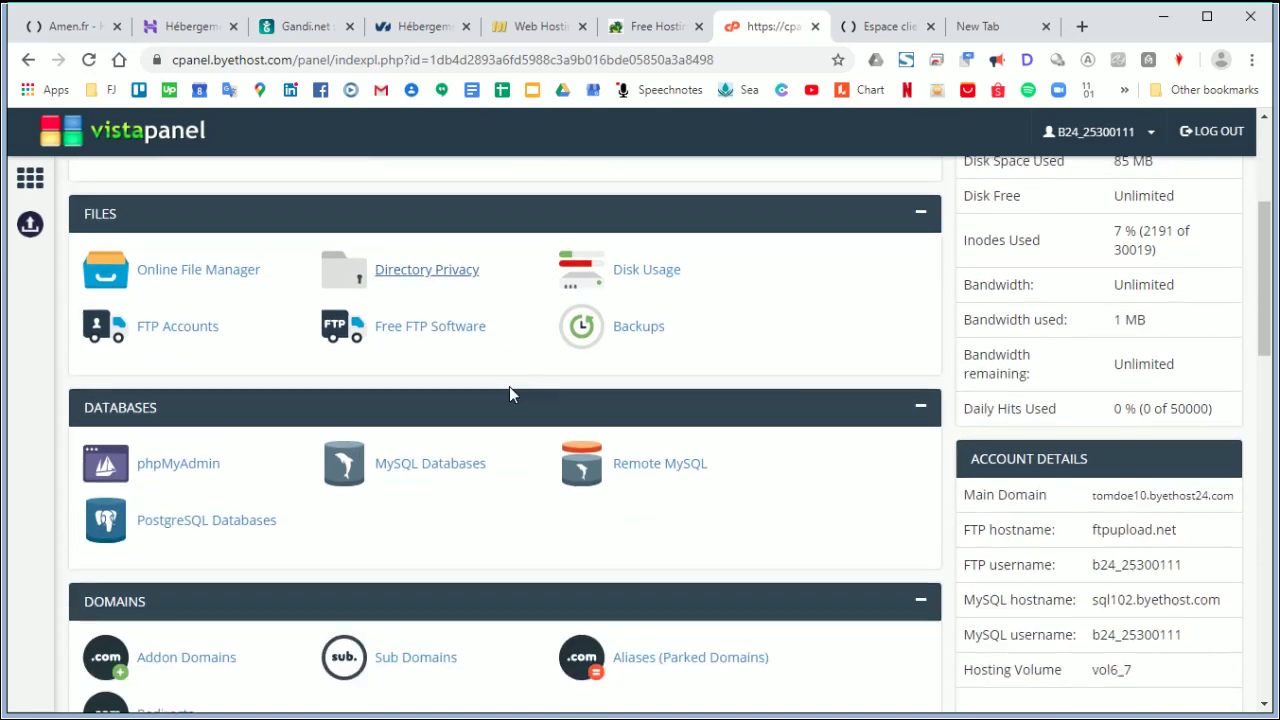
{"action": "scroll", "coordinate": [510, 396], "scroll_direction": "down", "scroll_amount": 4}
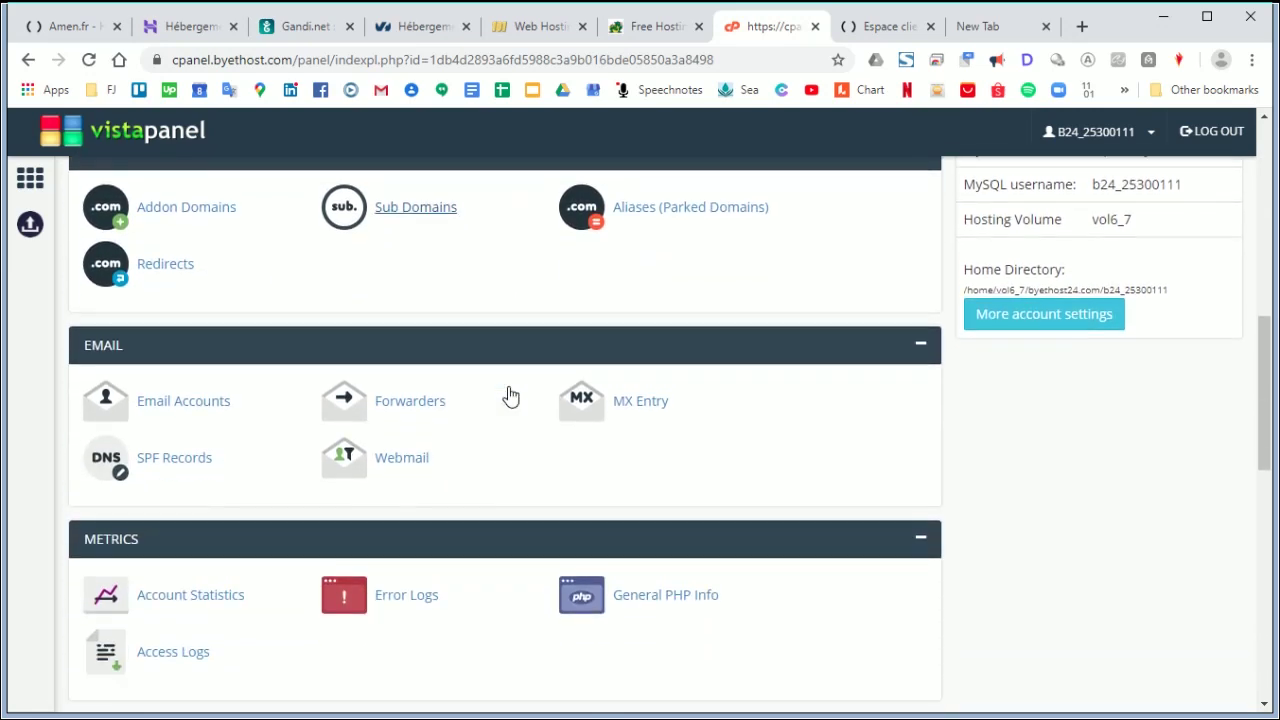
{"action": "scroll", "coordinate": [508, 394], "scroll_direction": "down", "scroll_amount": 7}
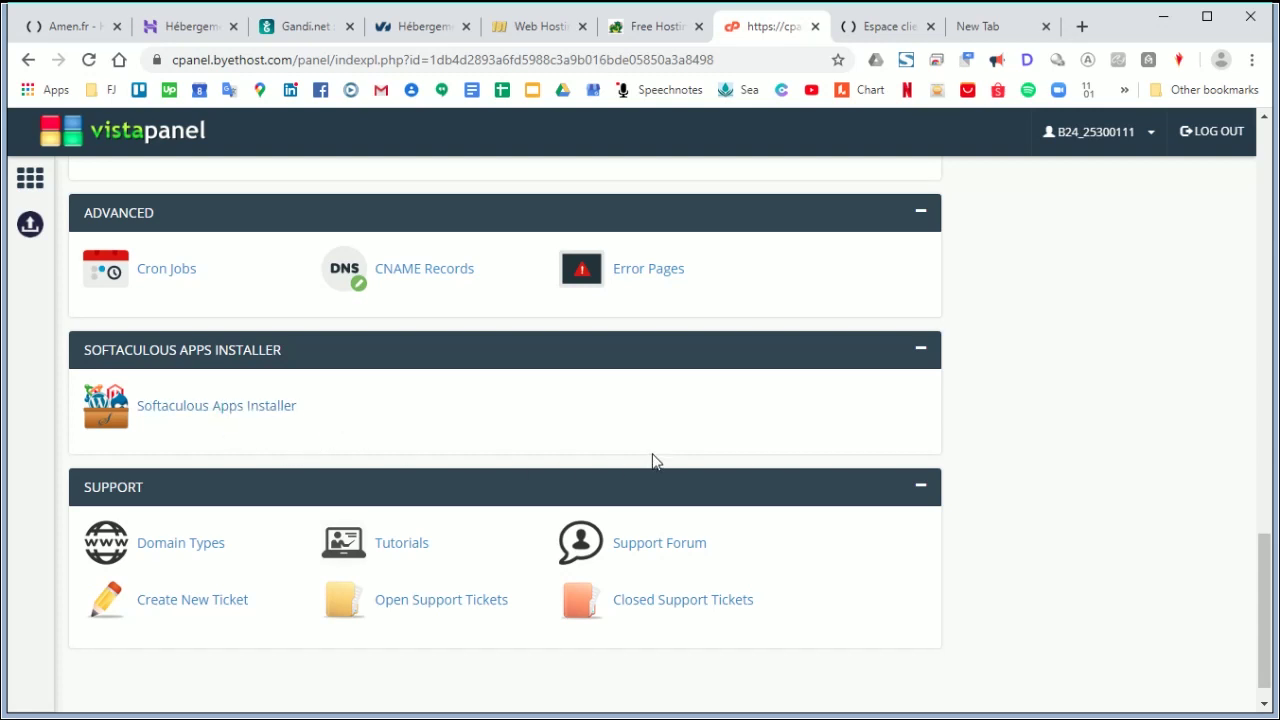
{"action": "scroll", "coordinate": [651, 460], "scroll_direction": "up", "scroll_amount": 2}
{"action": "scroll", "coordinate": [653, 462], "scroll_direction": "up", "scroll_amount": 8}
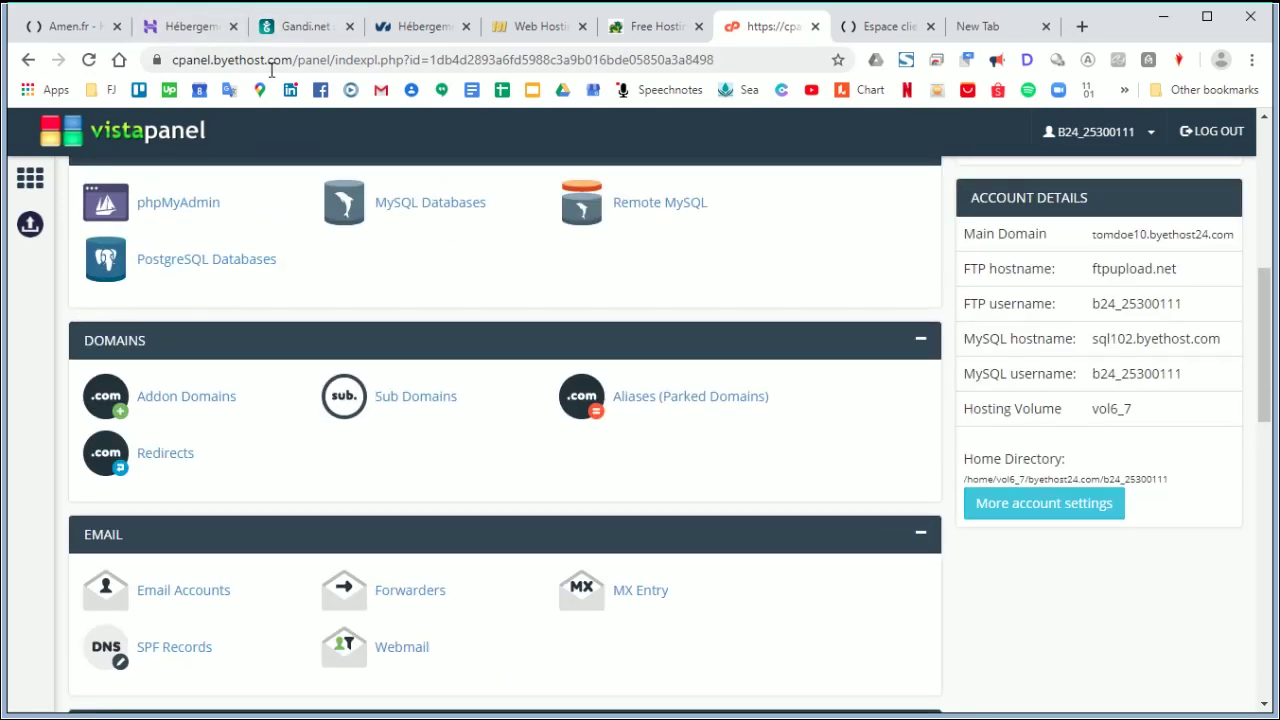
{"action": "scroll", "coordinate": [503, 274], "scroll_direction": "up", "scroll_amount": 6}
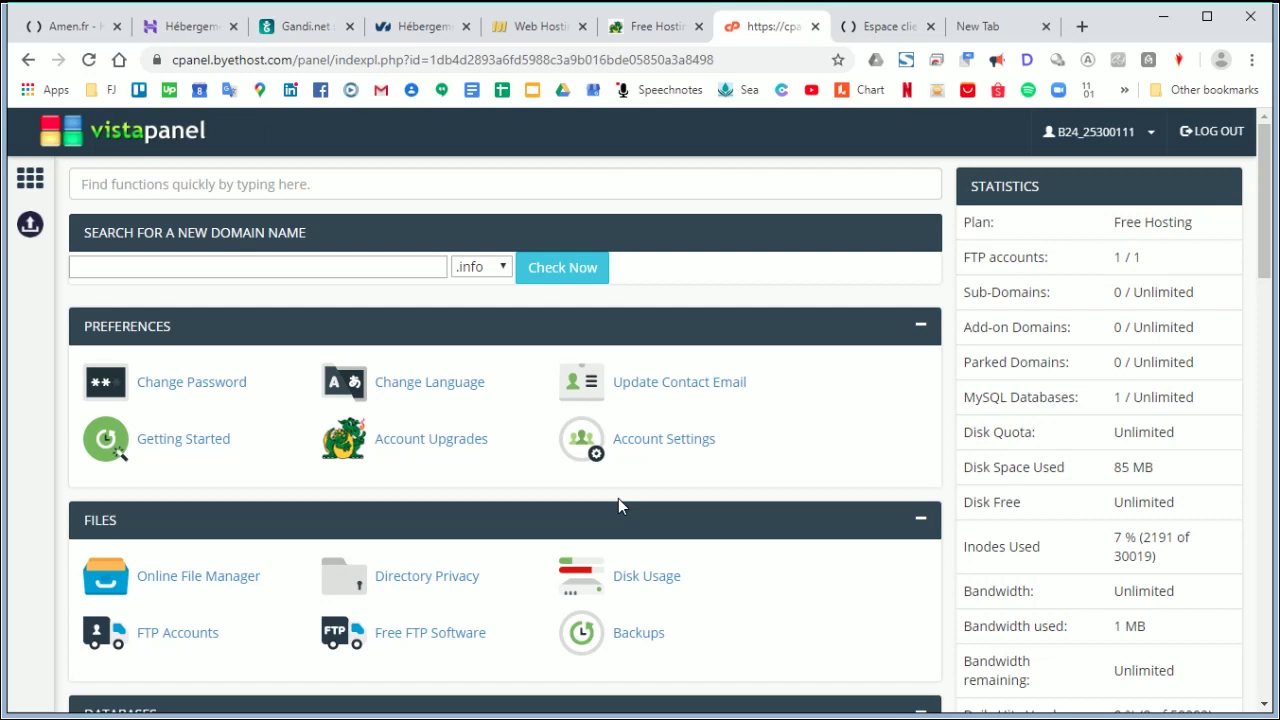
{"action": "left_click", "coordinate": [54, 26]}
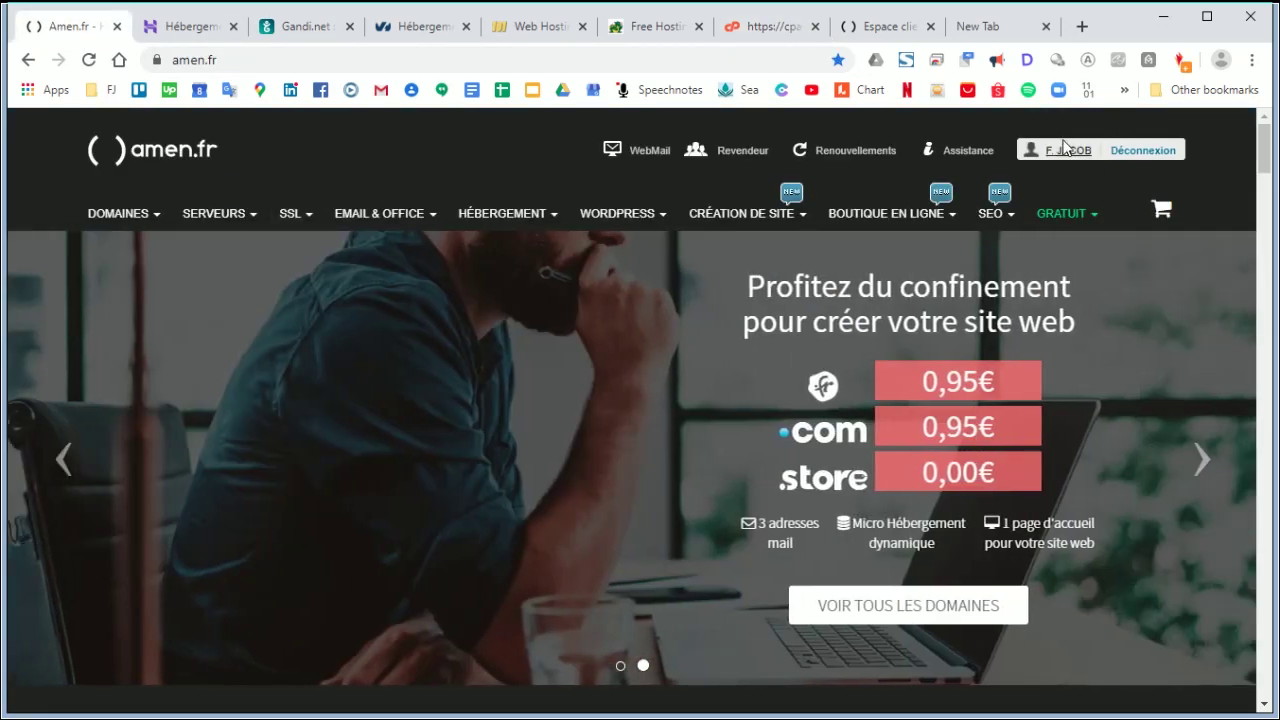
Open the amen.fr Espace client area and look over its listed services.
{"action": "left_click", "coordinate": [893, 33]}
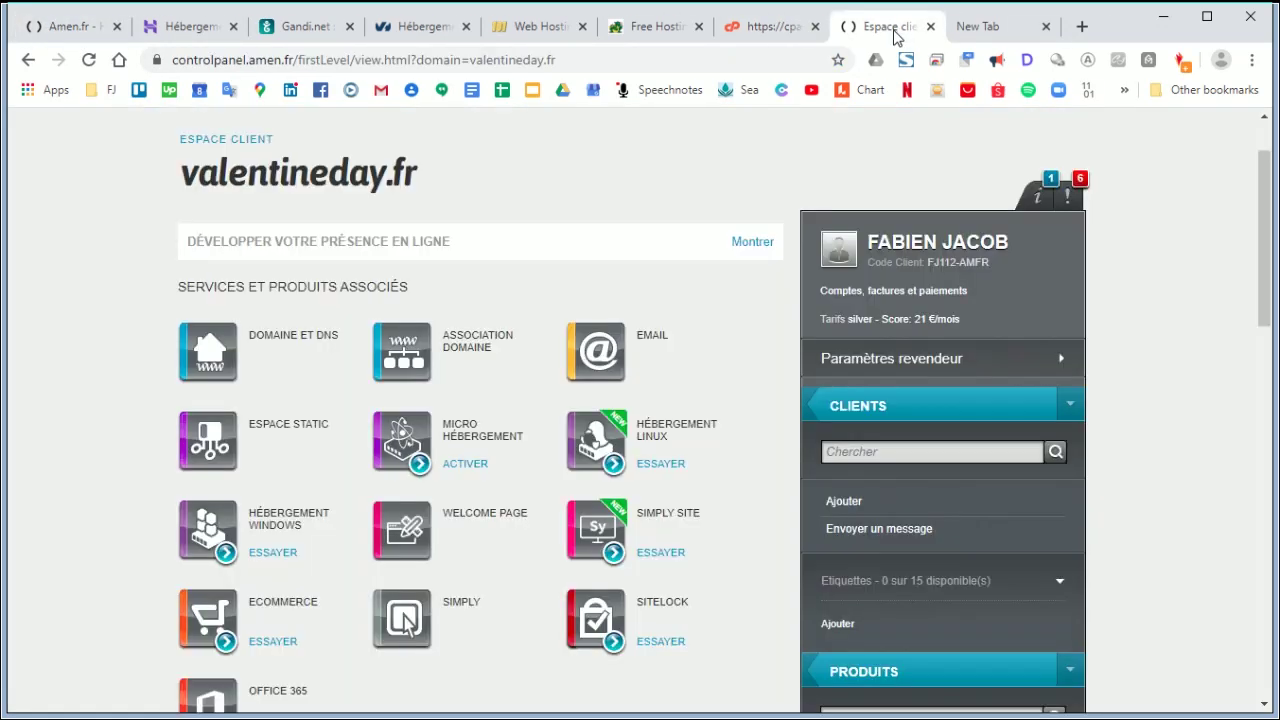
{"action": "scroll", "coordinate": [483, 368], "scroll_direction": "down", "scroll_amount": 1}
{"action": "scroll", "coordinate": [485, 363], "scroll_direction": "up", "scroll_amount": 3}
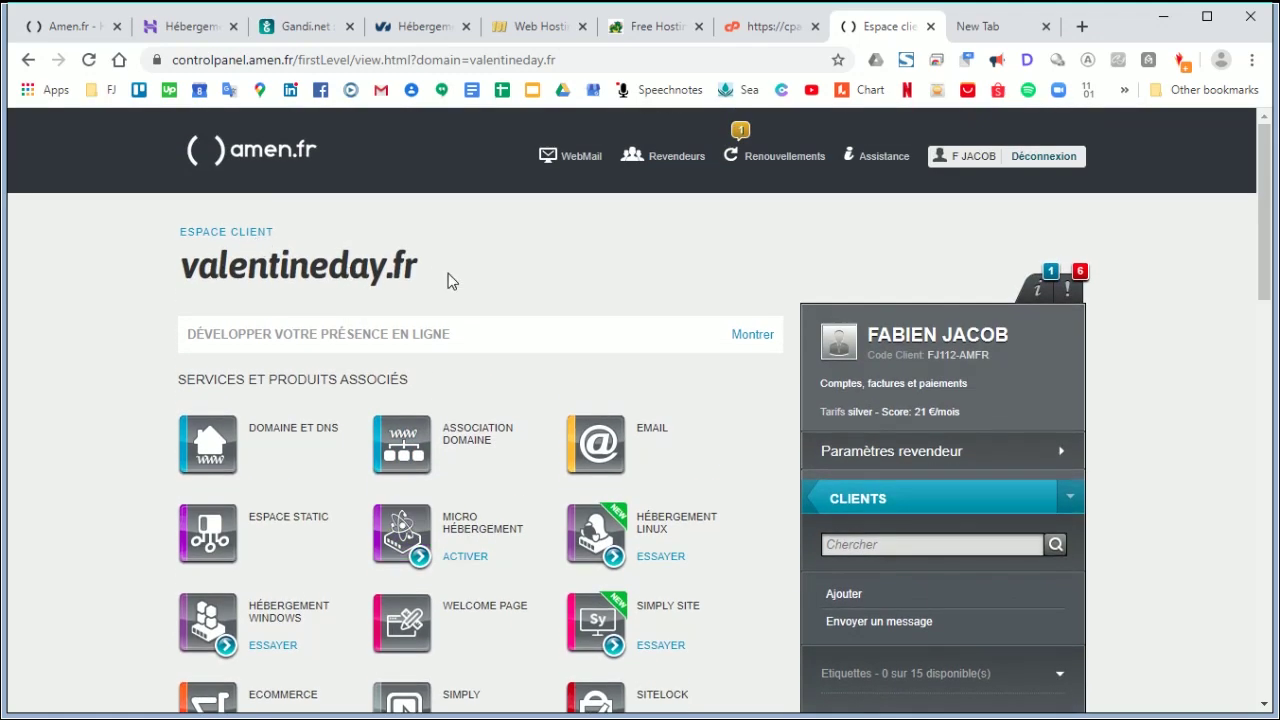
{"action": "scroll", "coordinate": [449, 277], "scroll_direction": "down", "scroll_amount": 2}
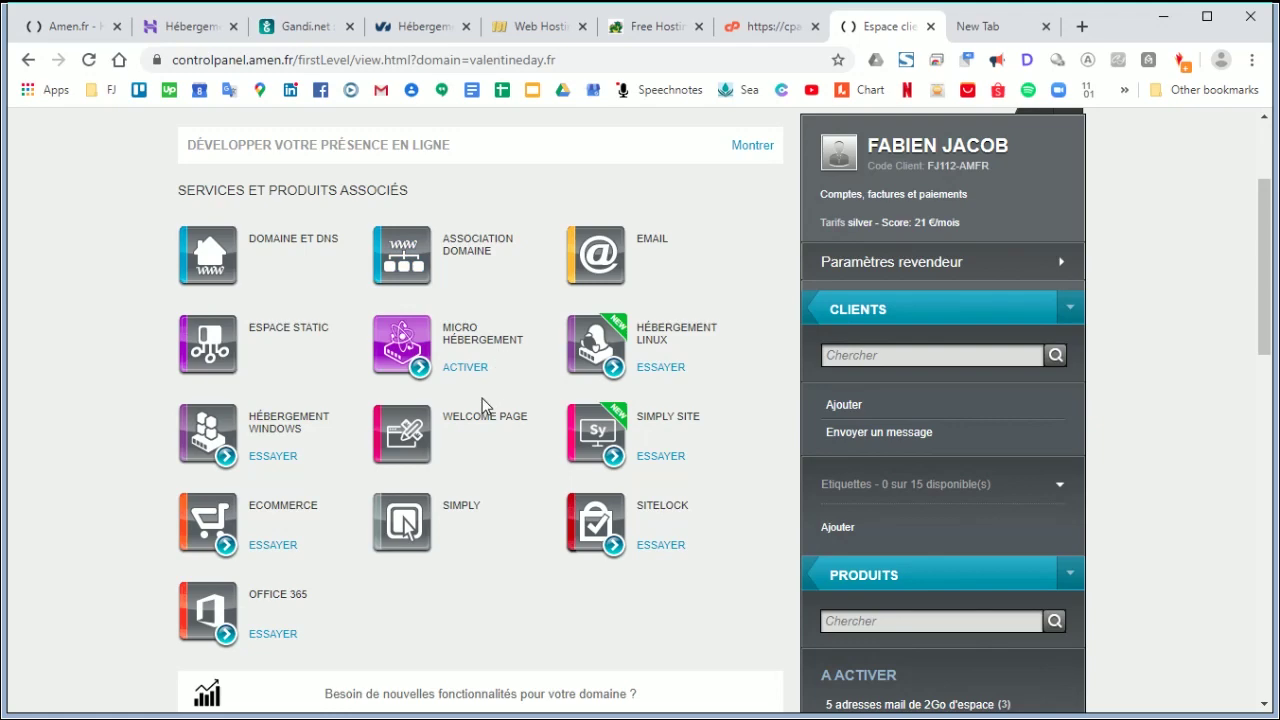
{"action": "scroll", "coordinate": [480, 340], "scroll_direction": "up", "scroll_amount": 1}
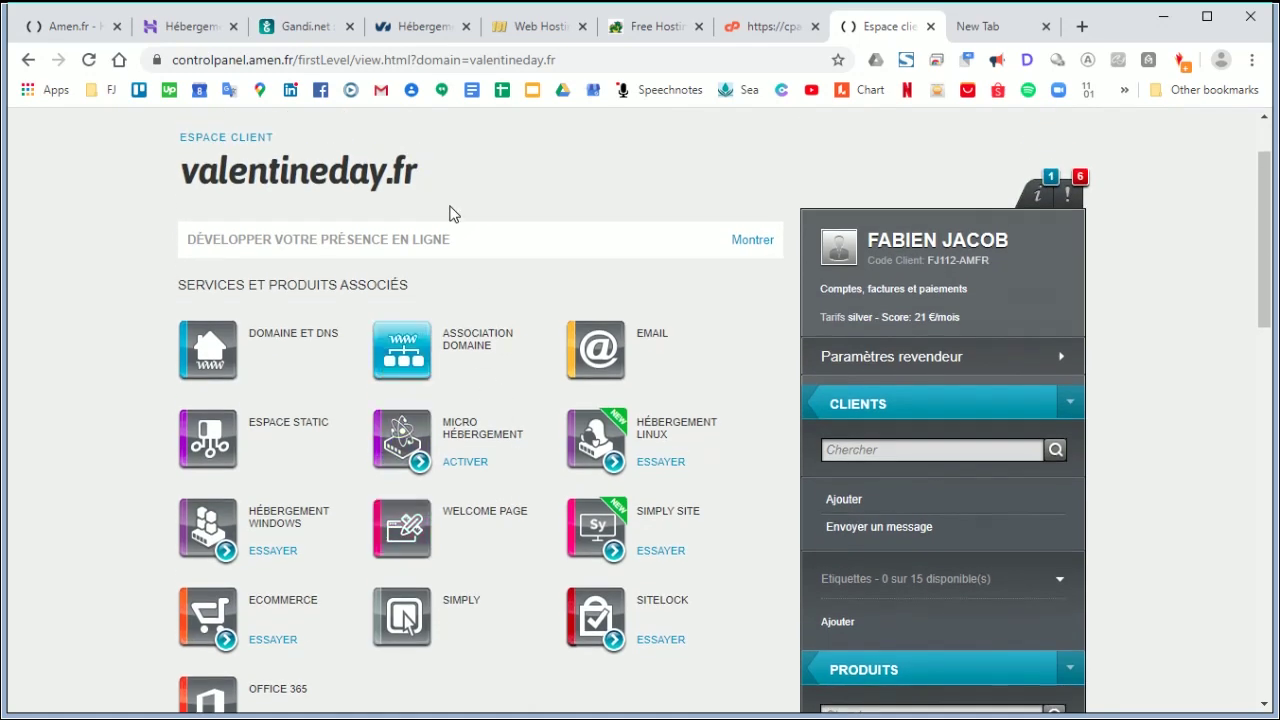
{"action": "scroll", "coordinate": [611, 405], "scroll_direction": "up", "scroll_amount": 1}
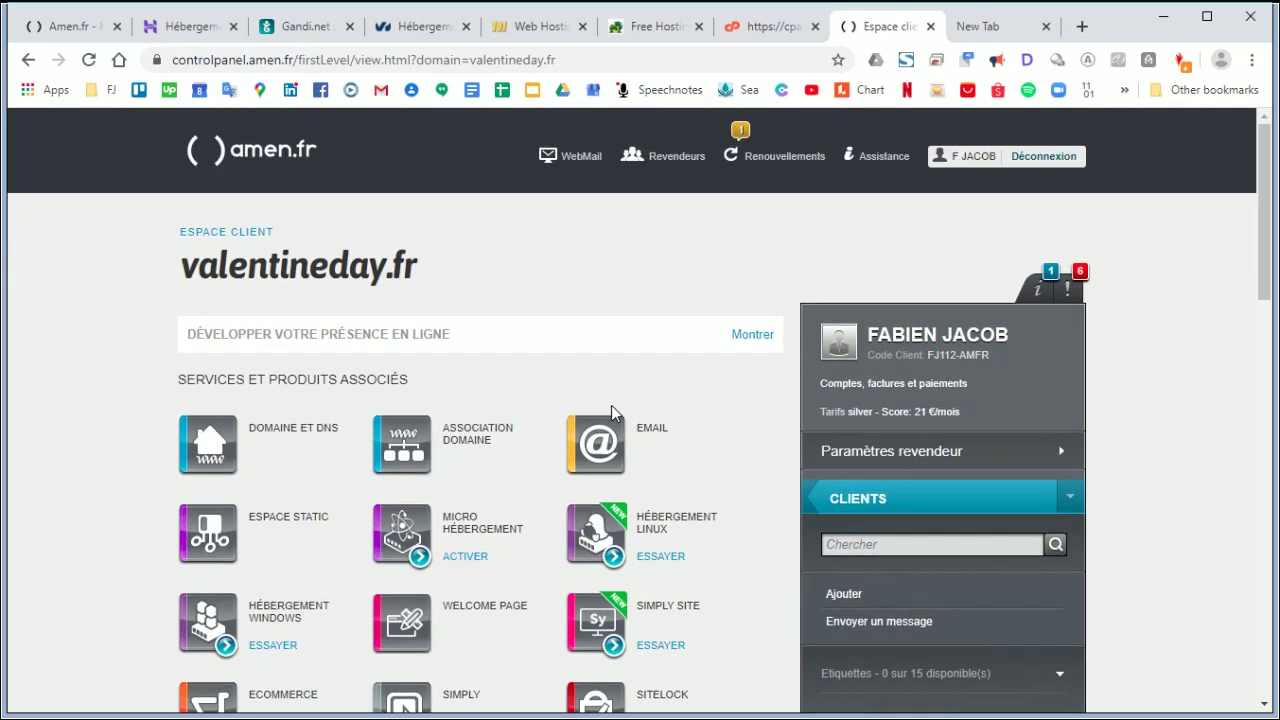
{"action": "scroll", "coordinate": [611, 405], "scroll_direction": "down", "scroll_amount": 1}
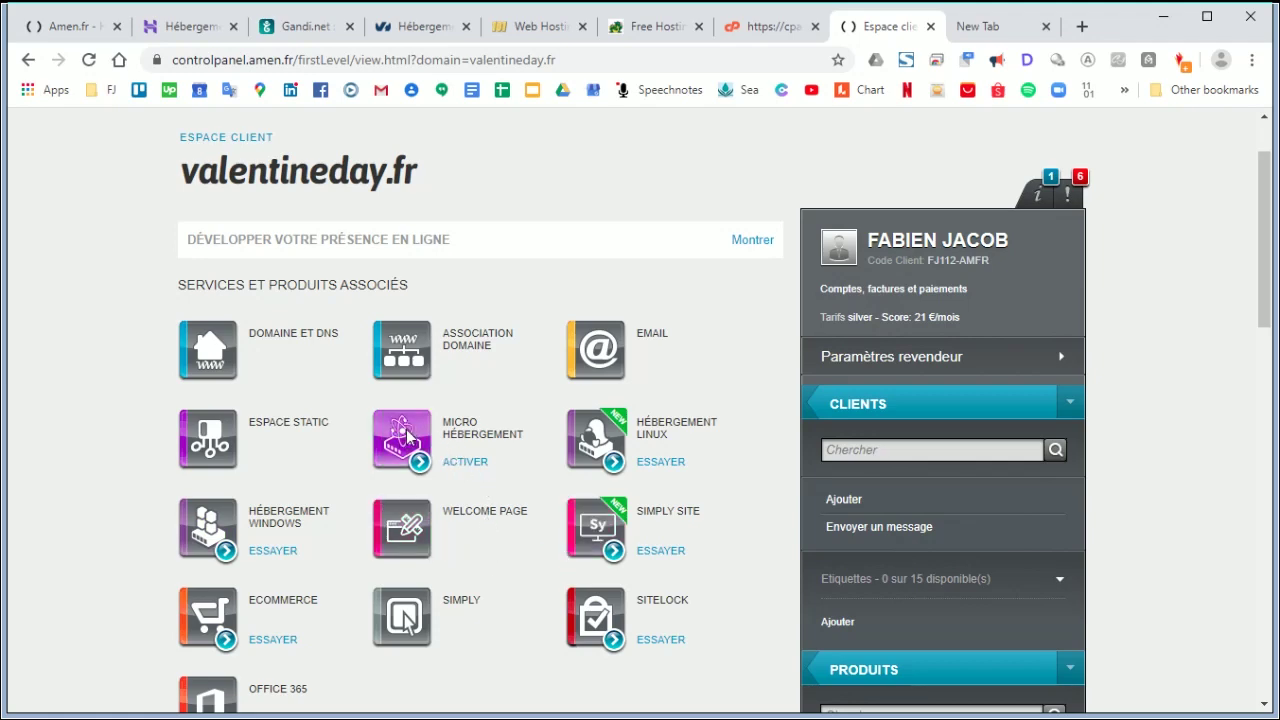
Open the valentineday.fr hosting service's cPanel dashboard.
{"action": "left_click", "coordinate": [406, 432]}
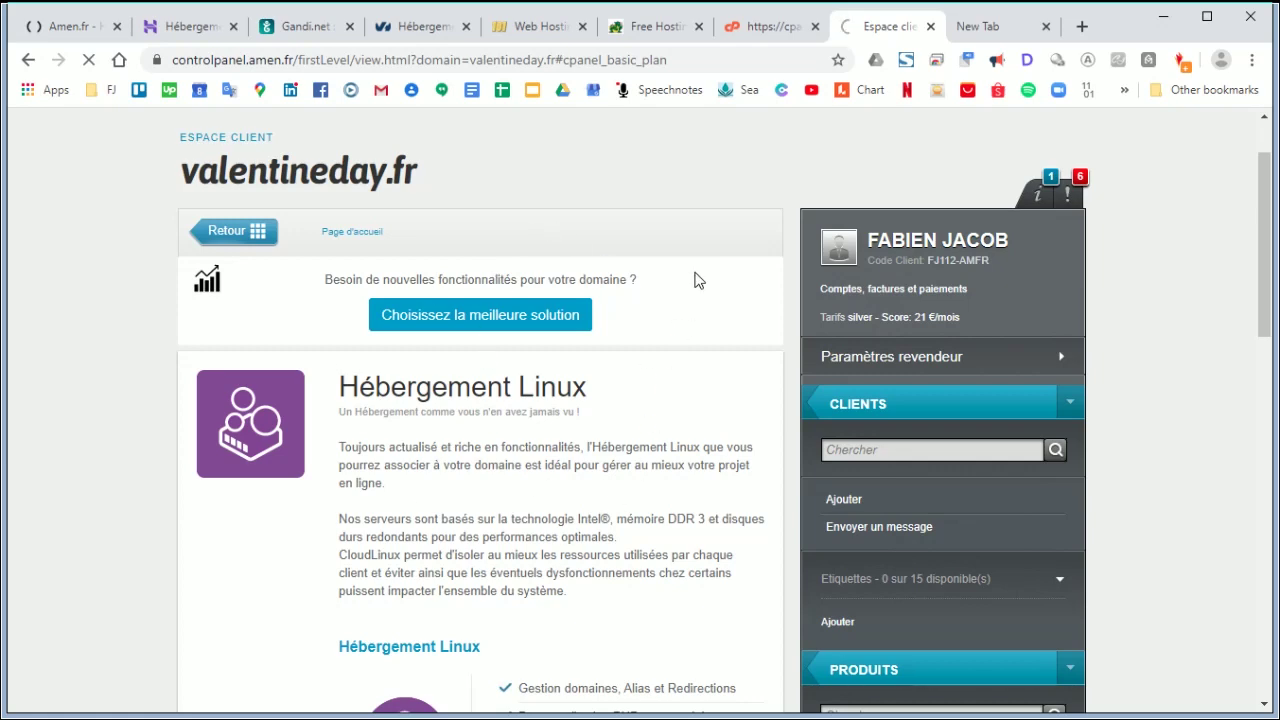
{"action": "scroll", "coordinate": [679, 320], "scroll_direction": "down", "scroll_amount": 3}
{"action": "scroll", "coordinate": [679, 320], "scroll_direction": "up", "scroll_amount": 4}
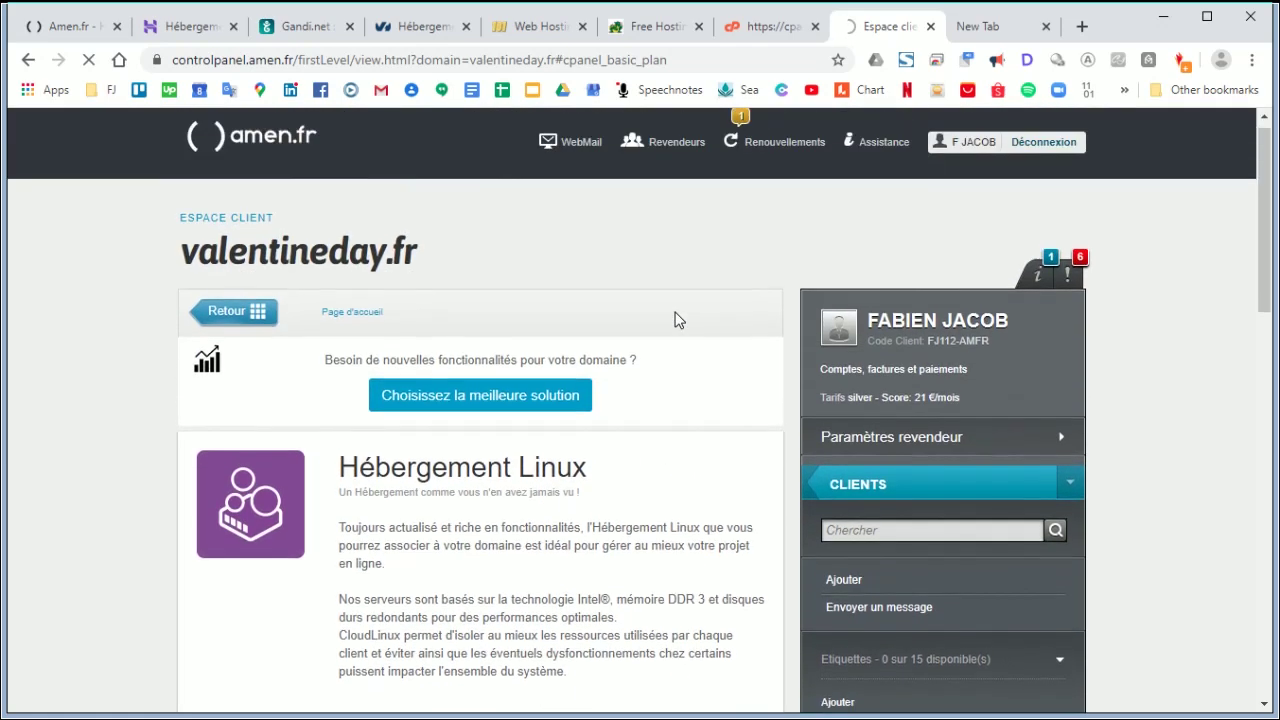
{"action": "scroll", "coordinate": [679, 320], "scroll_direction": "down", "scroll_amount": 1}
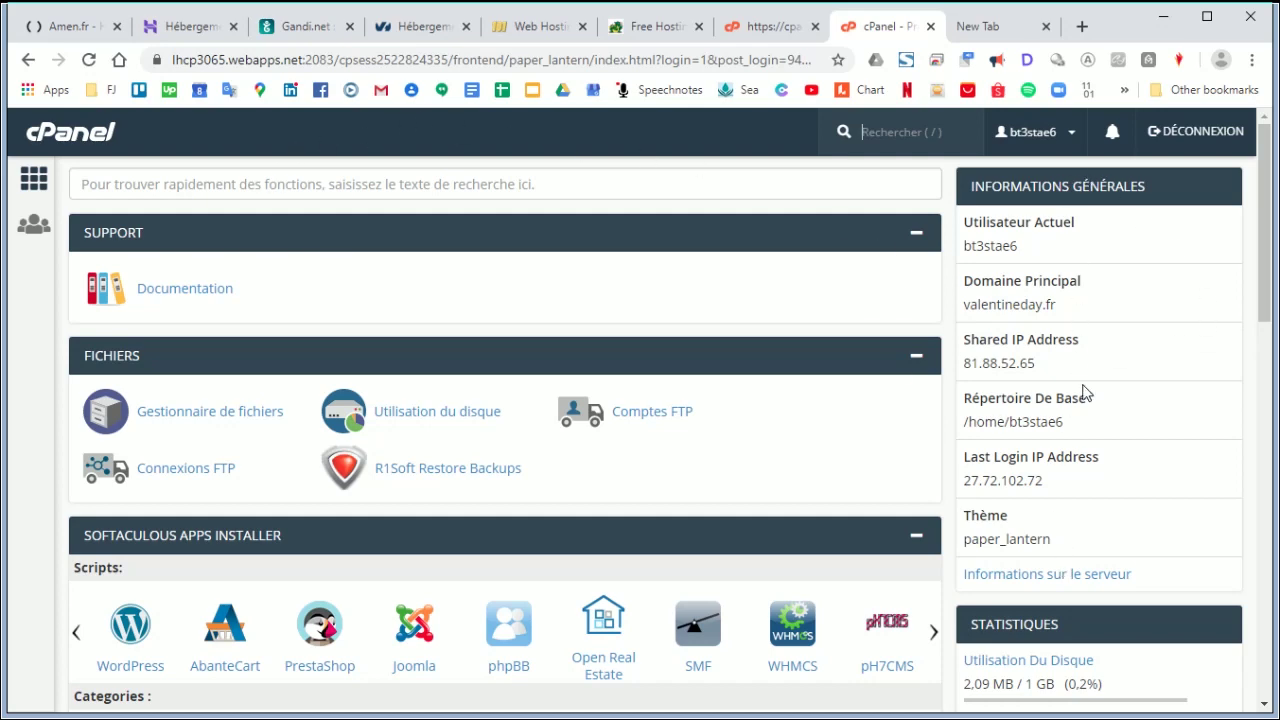
Scroll the Softaculous Apps Installer carousel back to WordPress and open its installer page.
{"action": "scroll", "coordinate": [1085, 392], "scroll_direction": "down", "scroll_amount": 2}
{"action": "scroll", "coordinate": [1085, 392], "scroll_direction": "up", "scroll_amount": 2}
{"action": "scroll", "coordinate": [246, 417], "scroll_direction": "down", "scroll_amount": 1}
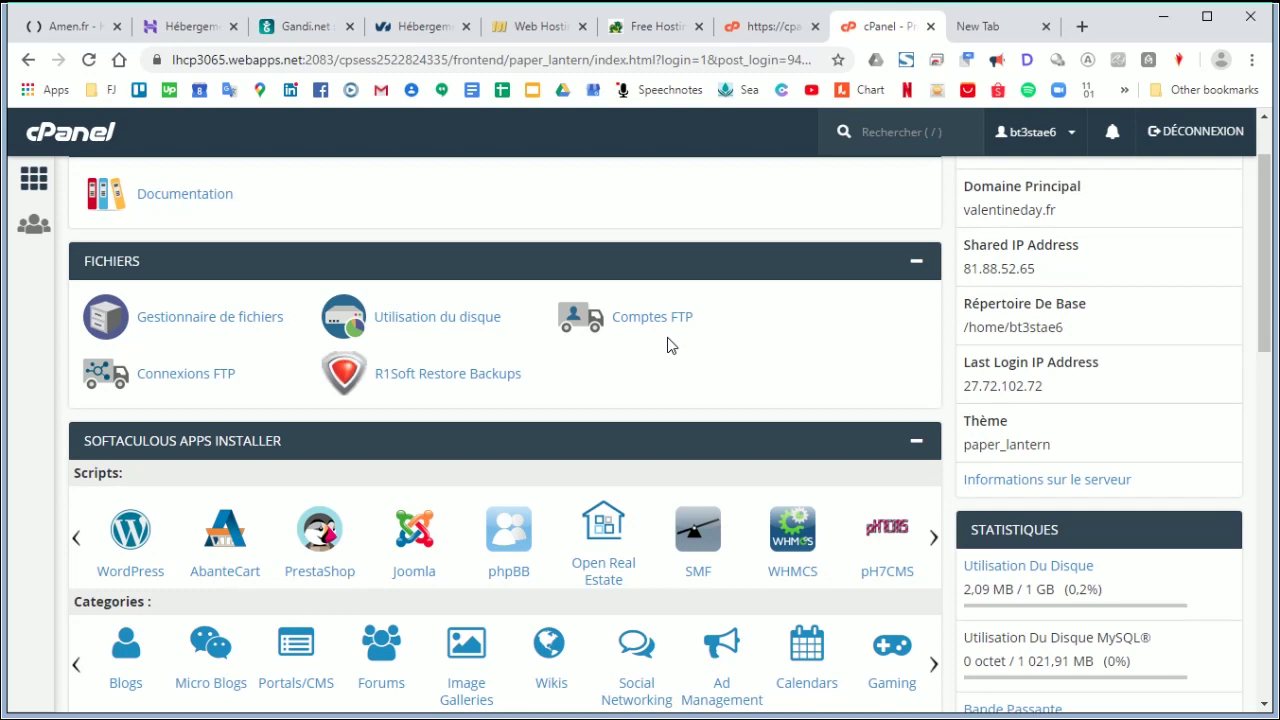
{"action": "scroll", "coordinate": [362, 480], "scroll_direction": "down", "scroll_amount": 1}
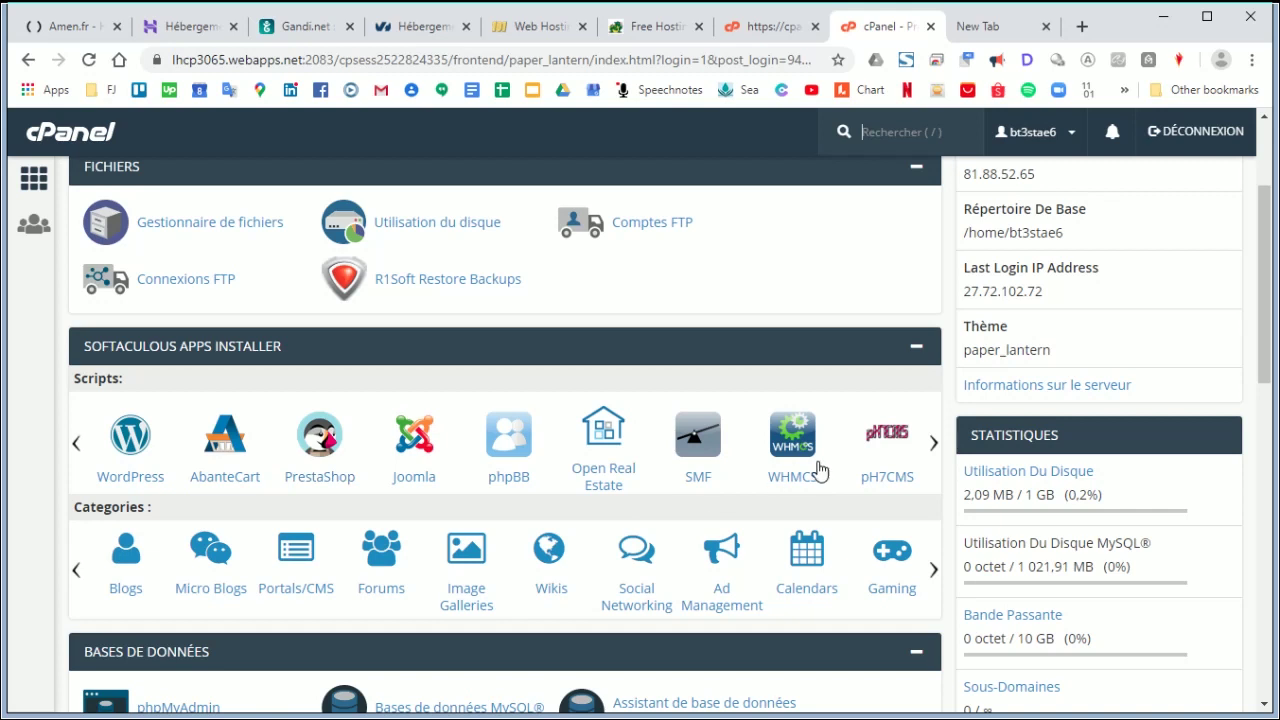
{"action": "left_click", "coordinate": [934, 442]}
{"action": "left_click", "coordinate": [937, 454]}
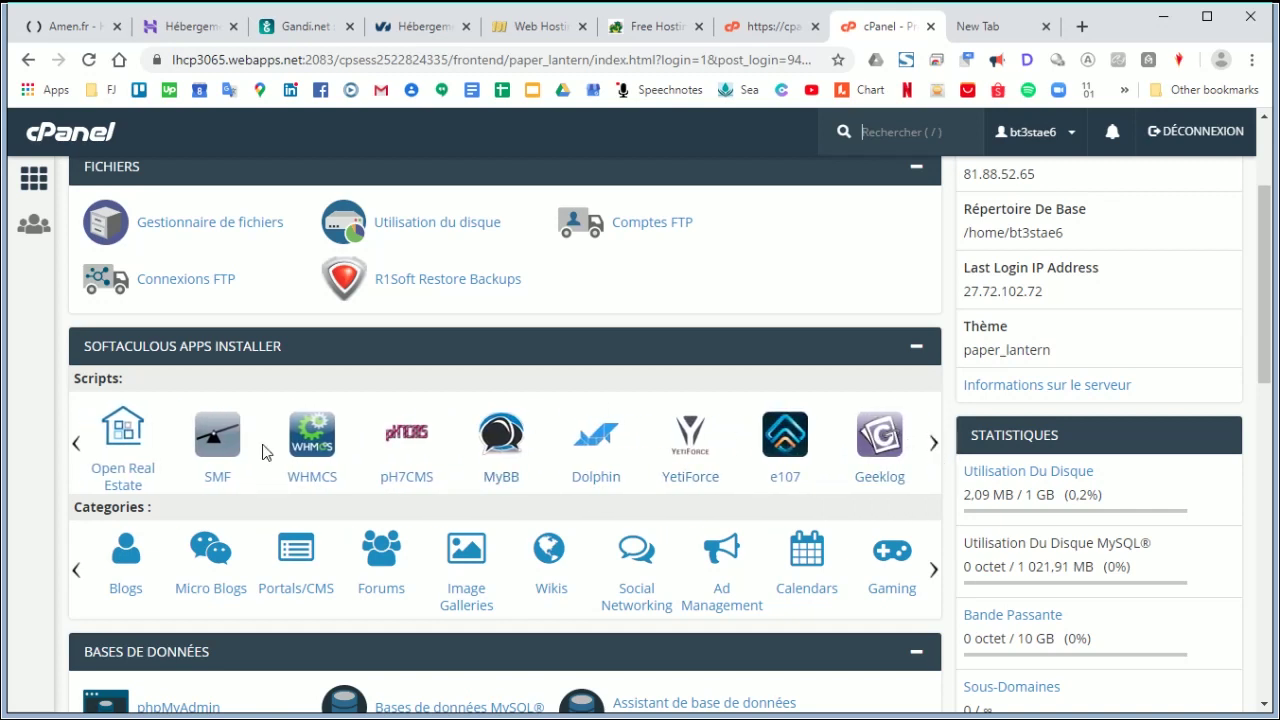
{"action": "left_click", "coordinate": [78, 448]}
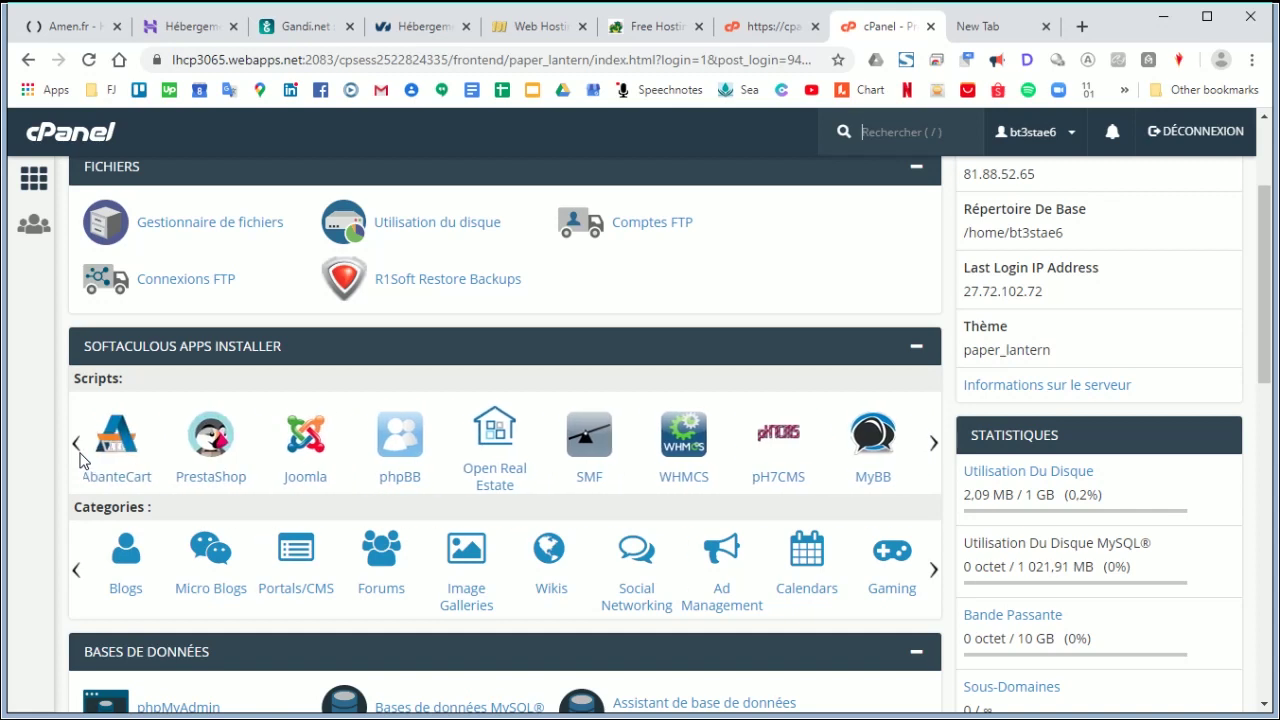
{"action": "left_click", "coordinate": [135, 444]}
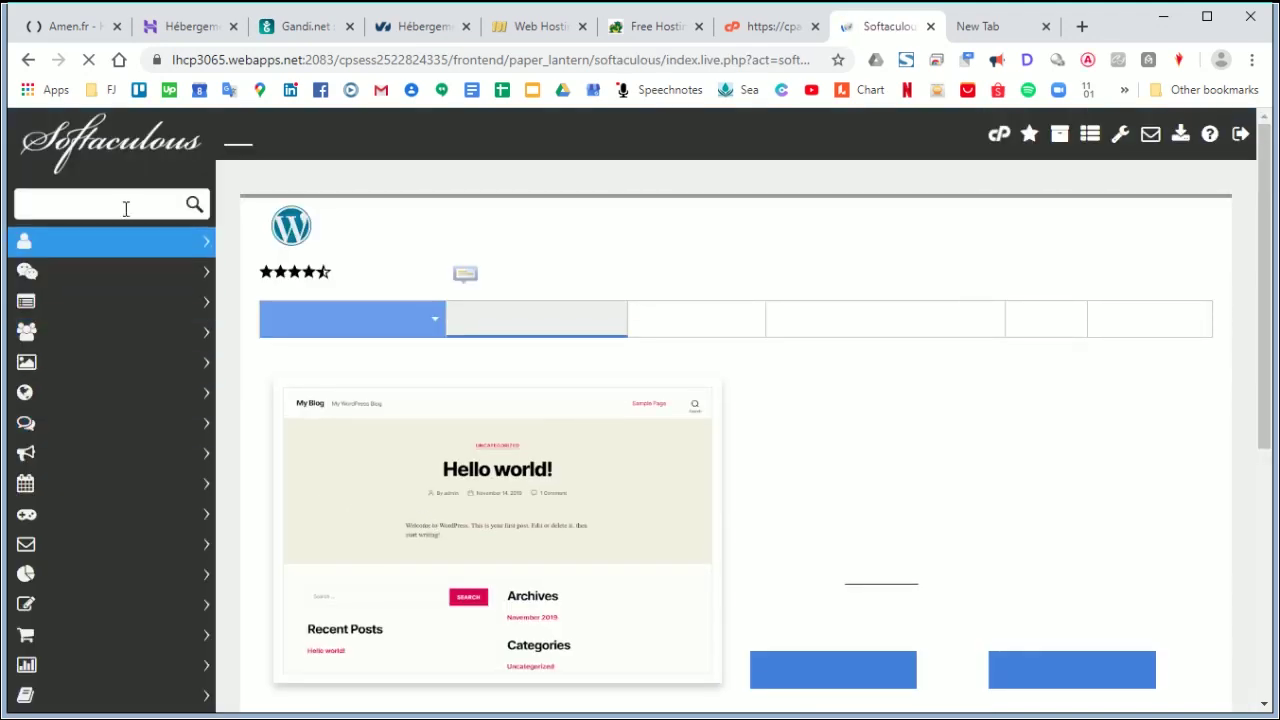
{"action": "scroll", "coordinate": [129, 455], "scroll_direction": "down", "scroll_amount": 4}
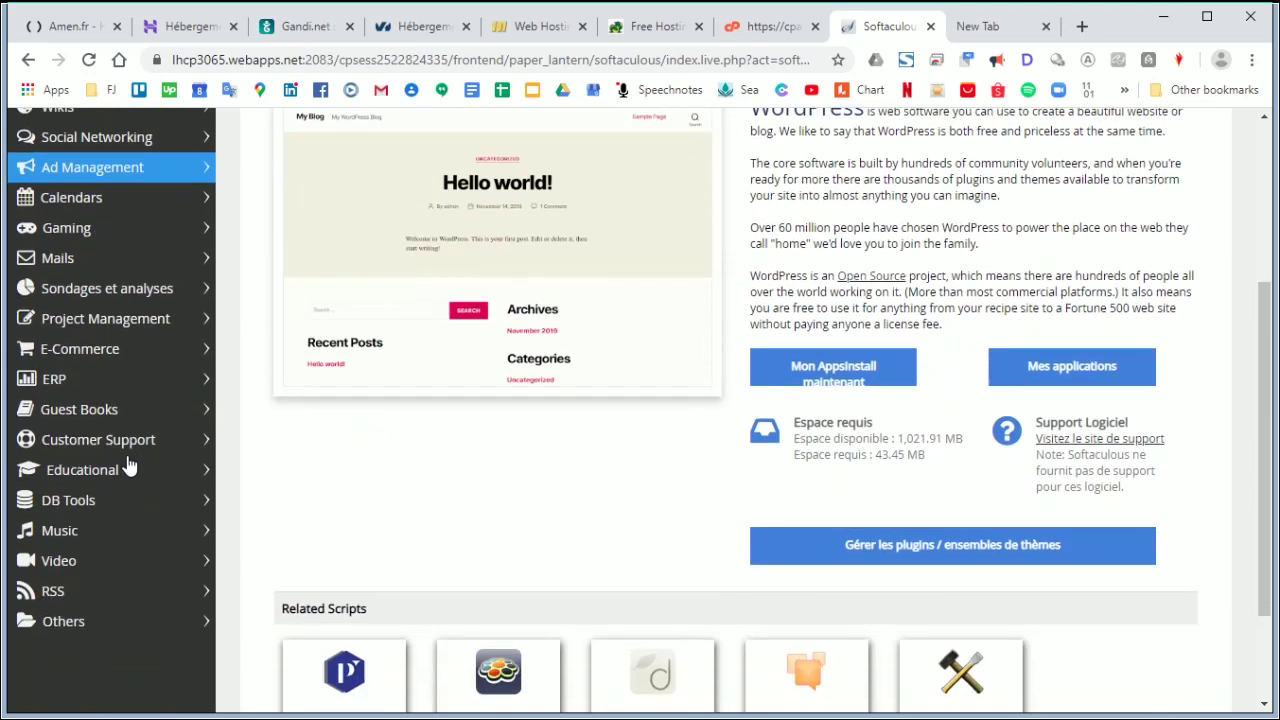
{"action": "scroll", "coordinate": [129, 466], "scroll_direction": "up", "scroll_amount": 5}
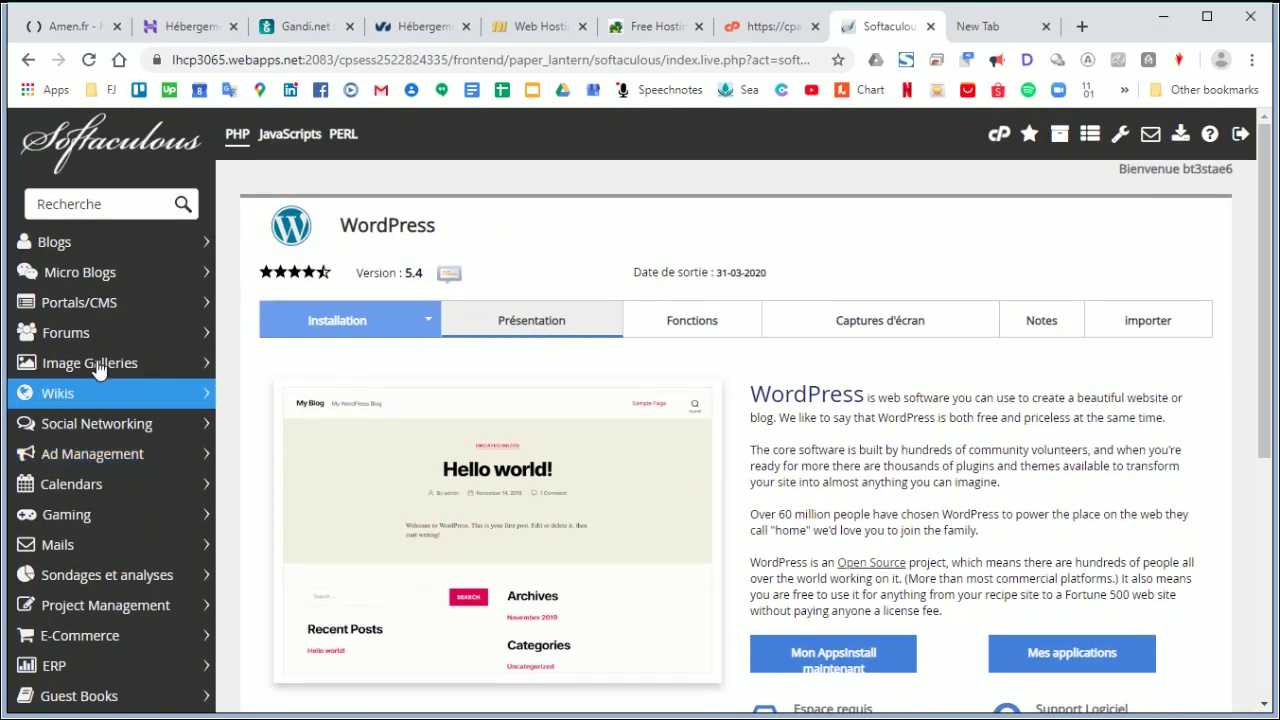
{"action": "left_click", "coordinate": [203, 343]}
{"action": "scroll", "coordinate": [106, 524], "scroll_direction": "down", "scroll_amount": 2}
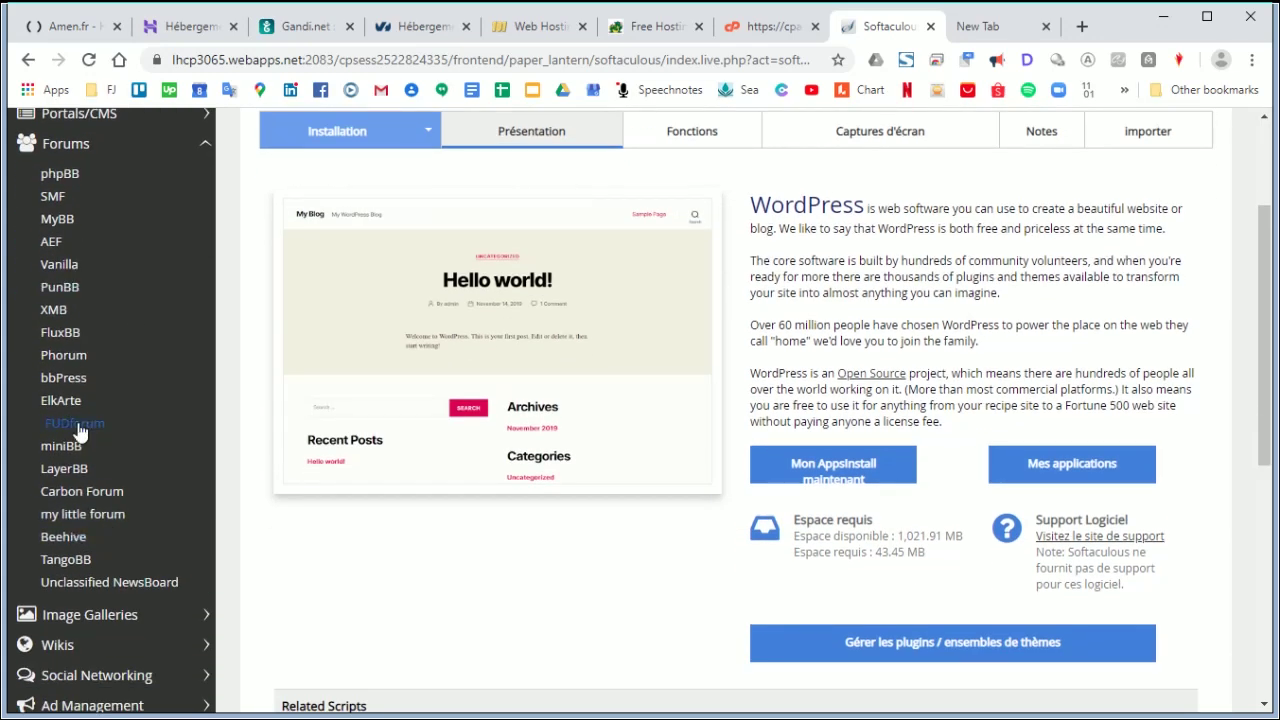
{"action": "scroll", "coordinate": [80, 430], "scroll_direction": "up", "scroll_amount": 2}
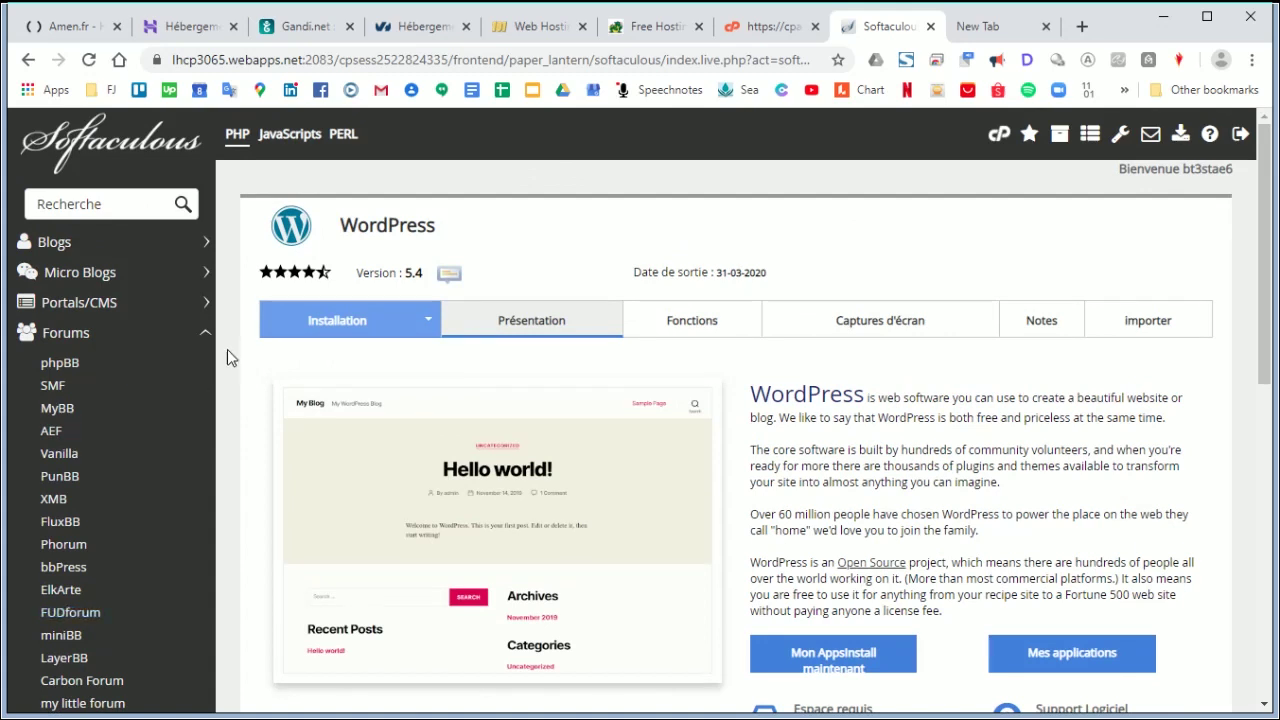
{"action": "left_click", "coordinate": [203, 338]}
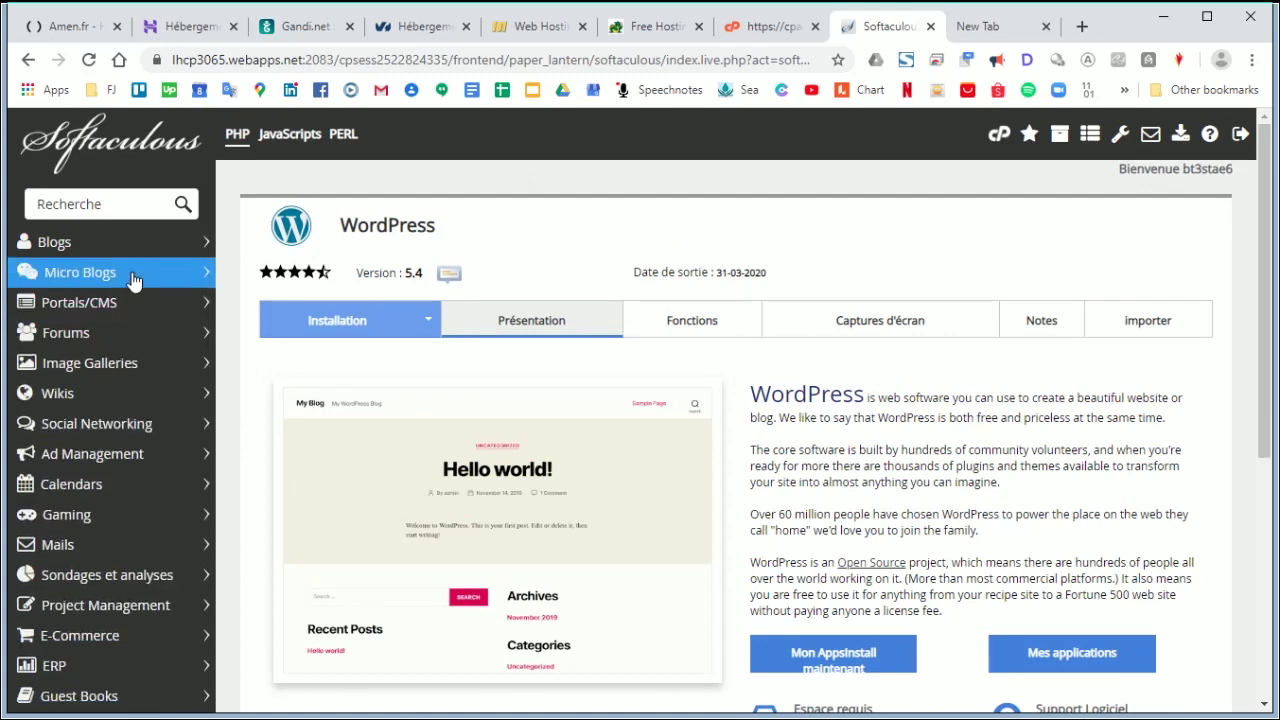
{"action": "left_click", "coordinate": [203, 245]}
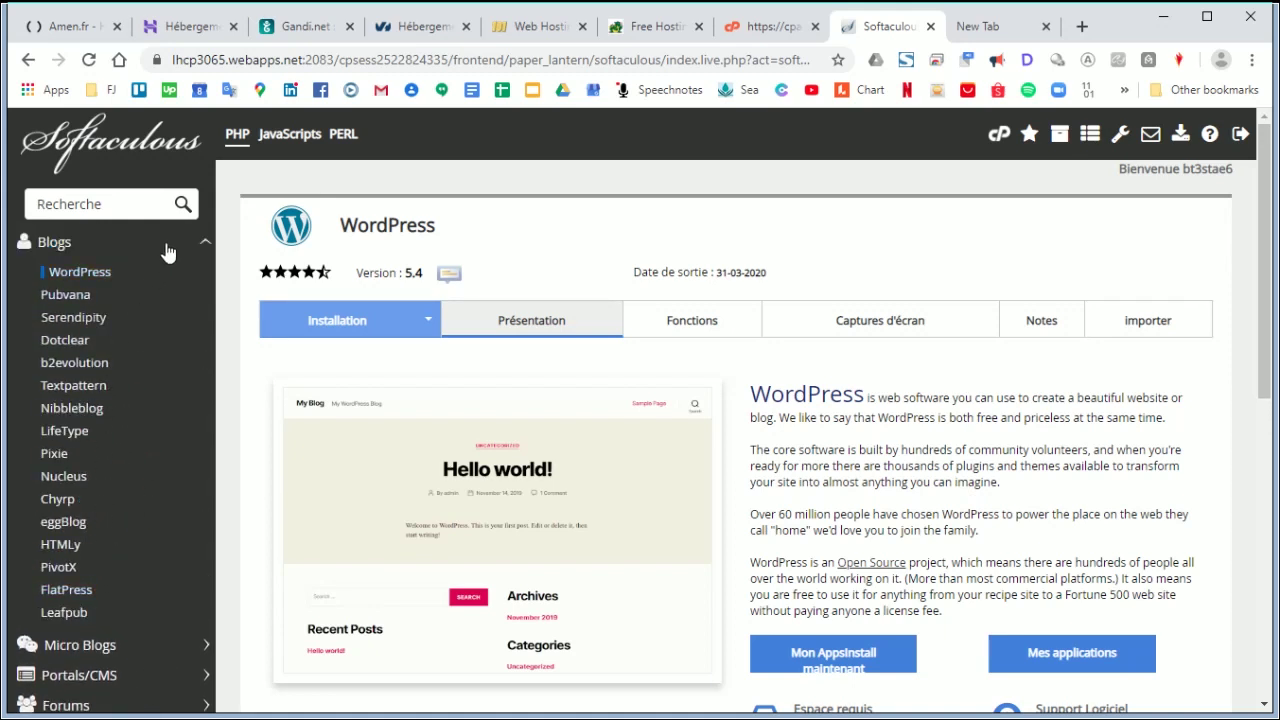
{"action": "left_click", "coordinate": [200, 247]}
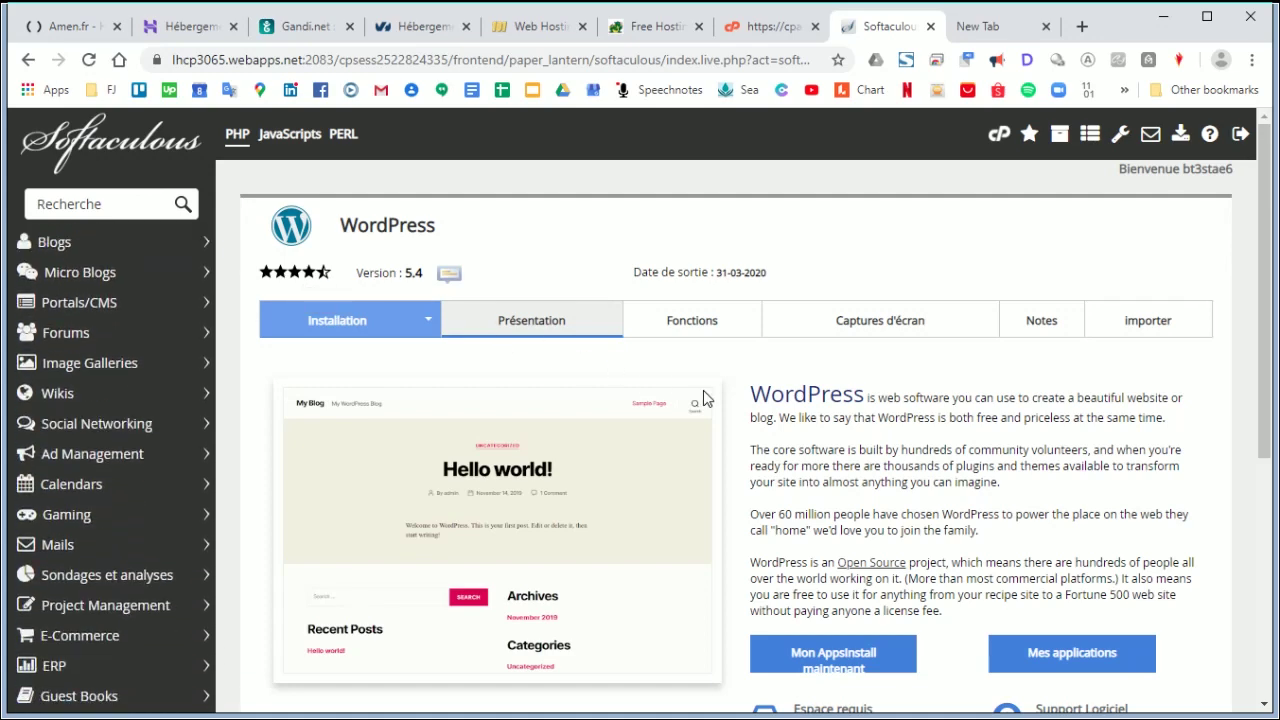
{"action": "scroll", "coordinate": [702, 398], "scroll_direction": "down", "scroll_amount": 1}
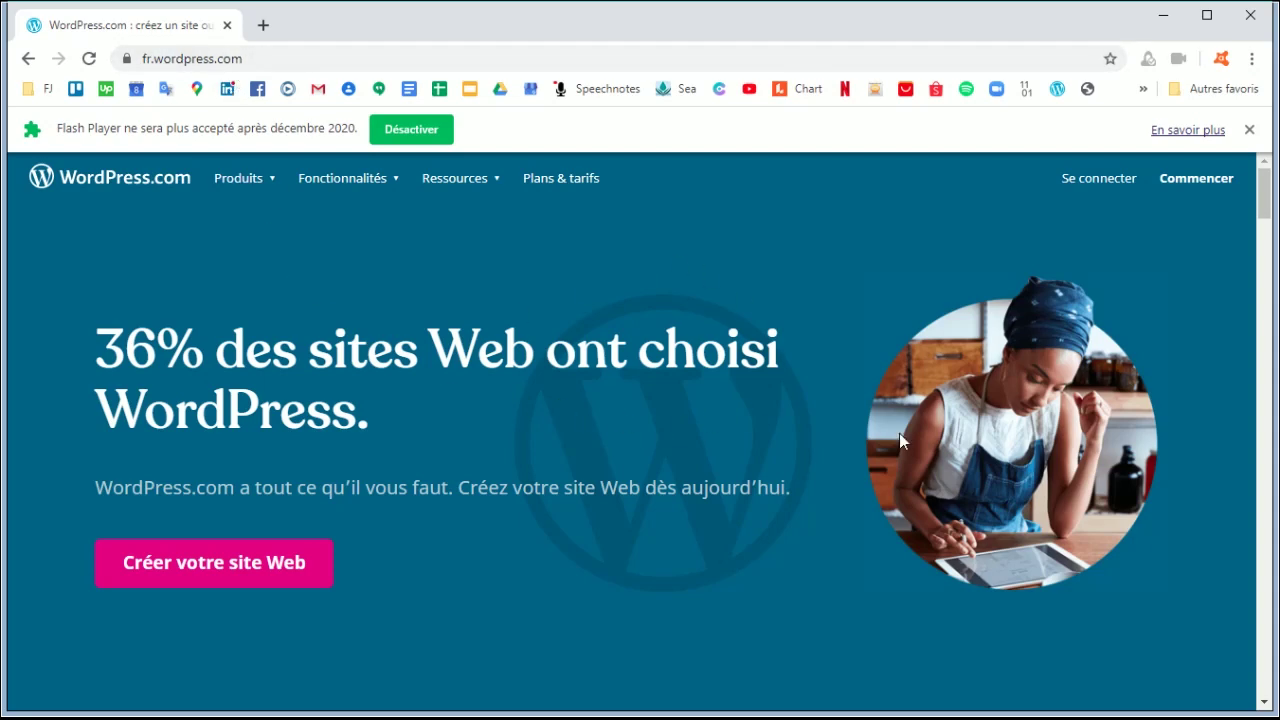
Open the fr.wordpress.com account creation page via Commencer, then go back to Softaculous.
{"action": "scroll", "coordinate": [760, 358], "scroll_direction": "down", "scroll_amount": 2}
{"action": "scroll", "coordinate": [1140, 229], "scroll_direction": "up", "scroll_amount": 2}
{"action": "left_click", "coordinate": [1194, 182]}
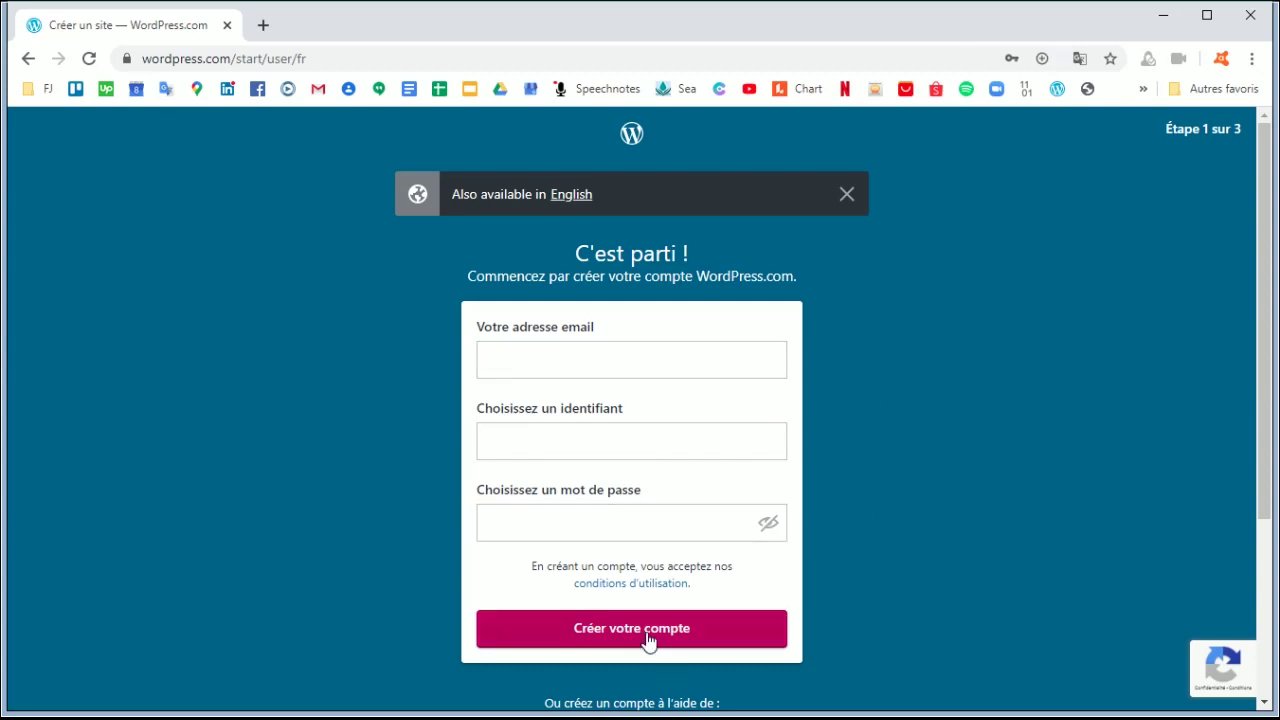
{"action": "left_click", "coordinate": [29, 59]}
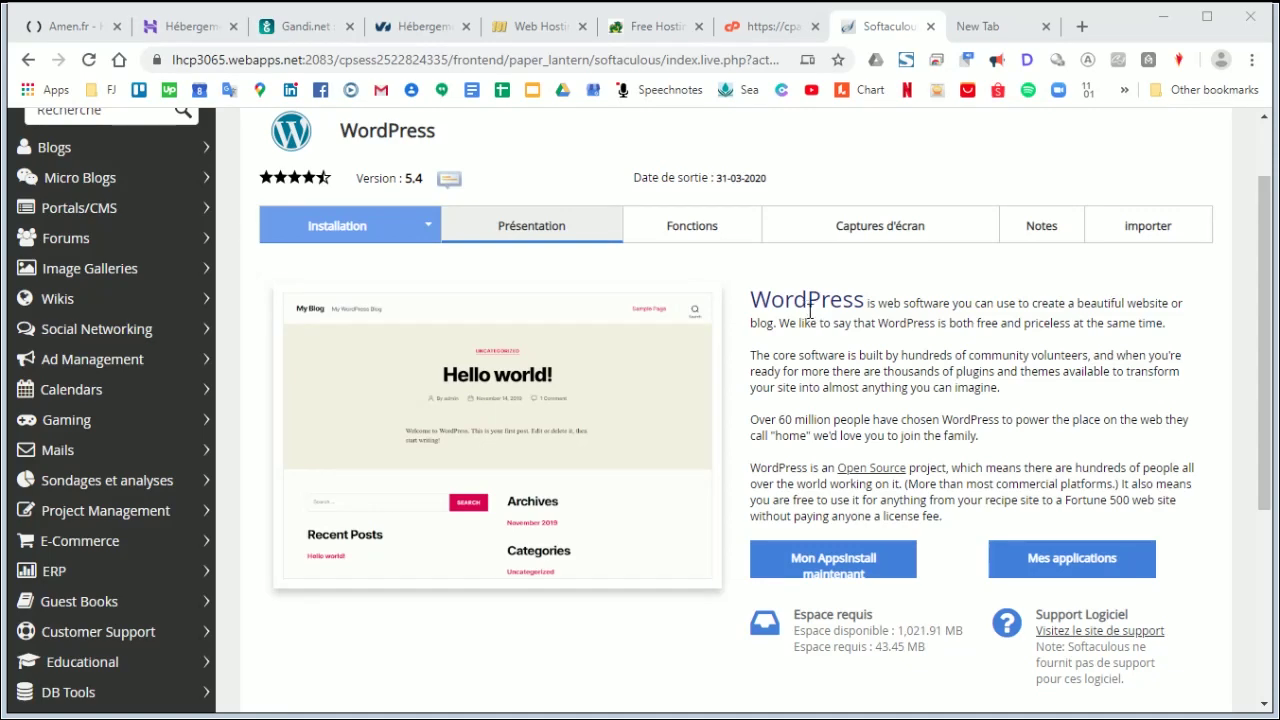
Open the Installation form on the Softaculous WordPress page.
{"action": "scroll", "coordinate": [792, 330], "scroll_direction": "down", "scroll_amount": 1}
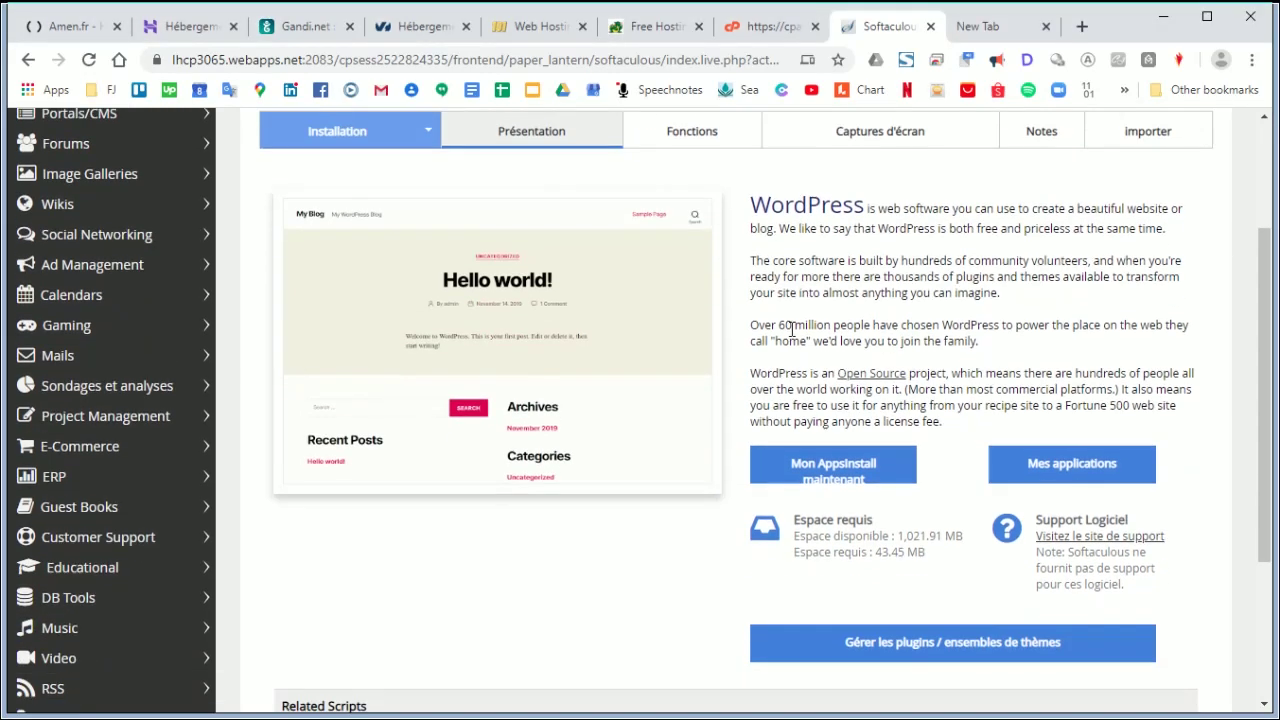
{"action": "scroll", "coordinate": [792, 330], "scroll_direction": "up", "scroll_amount": 1}
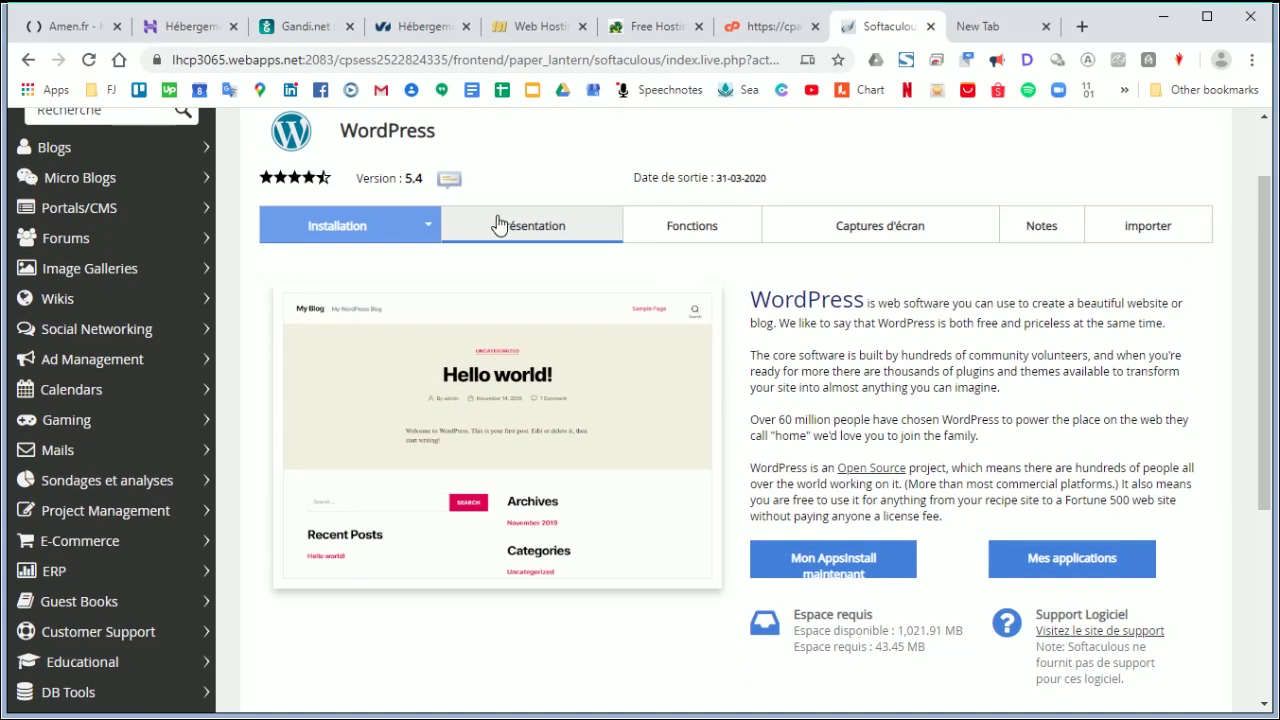
{"action": "left_click", "coordinate": [838, 568]}
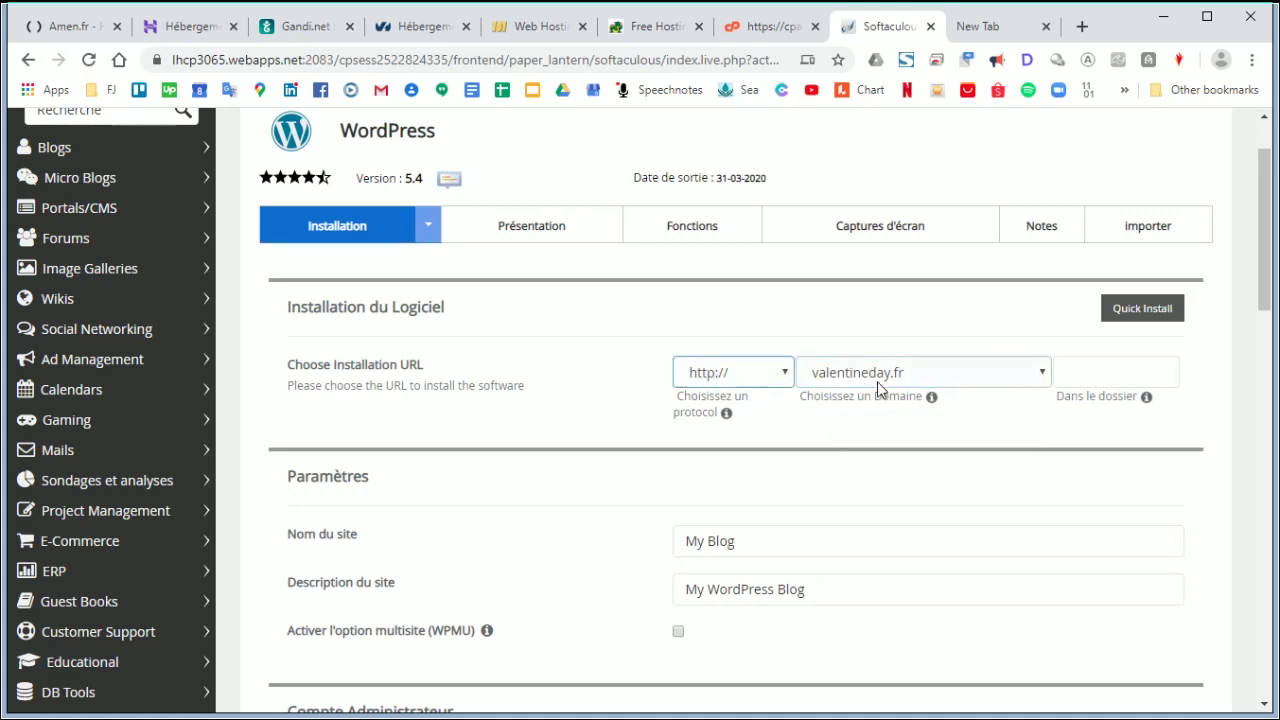
Replace the default site name with 'Valentine Day'.
{"action": "scroll", "coordinate": [976, 428], "scroll_direction": "down", "scroll_amount": 1}
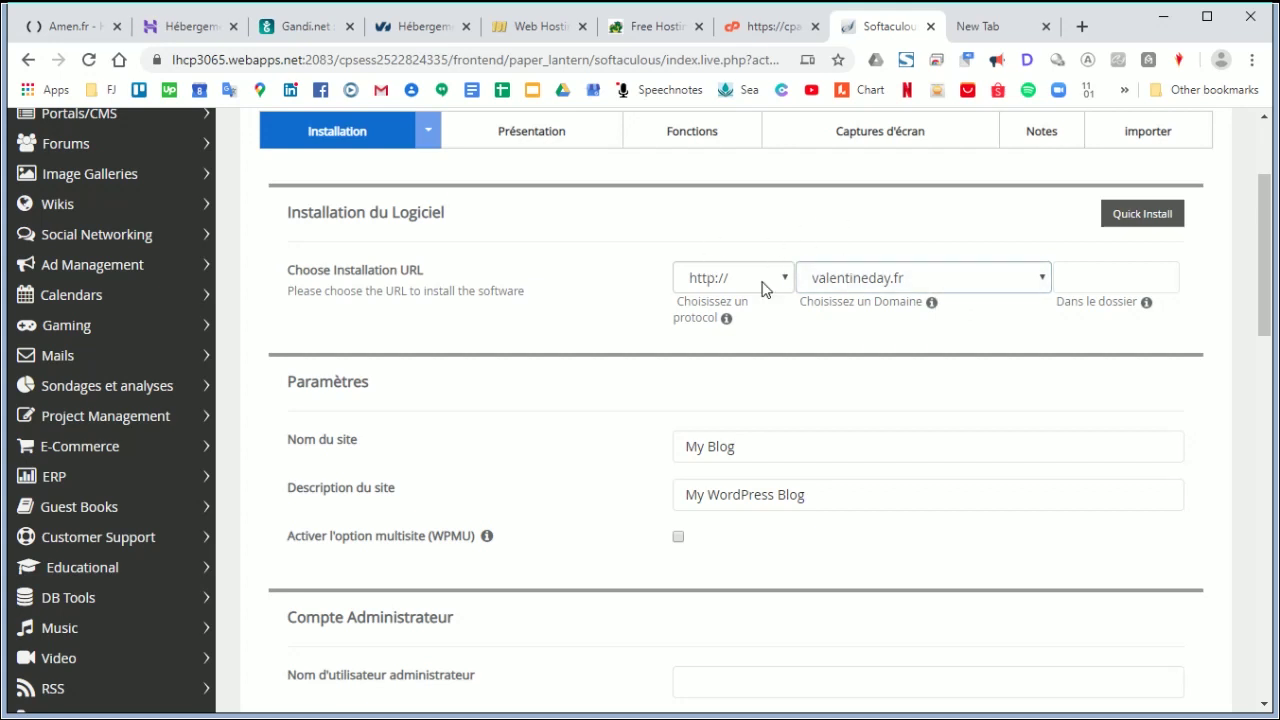
{"action": "scroll", "coordinate": [814, 429], "scroll_direction": "down", "scroll_amount": 1}
{"action": "left_click", "coordinate": [800, 354]}
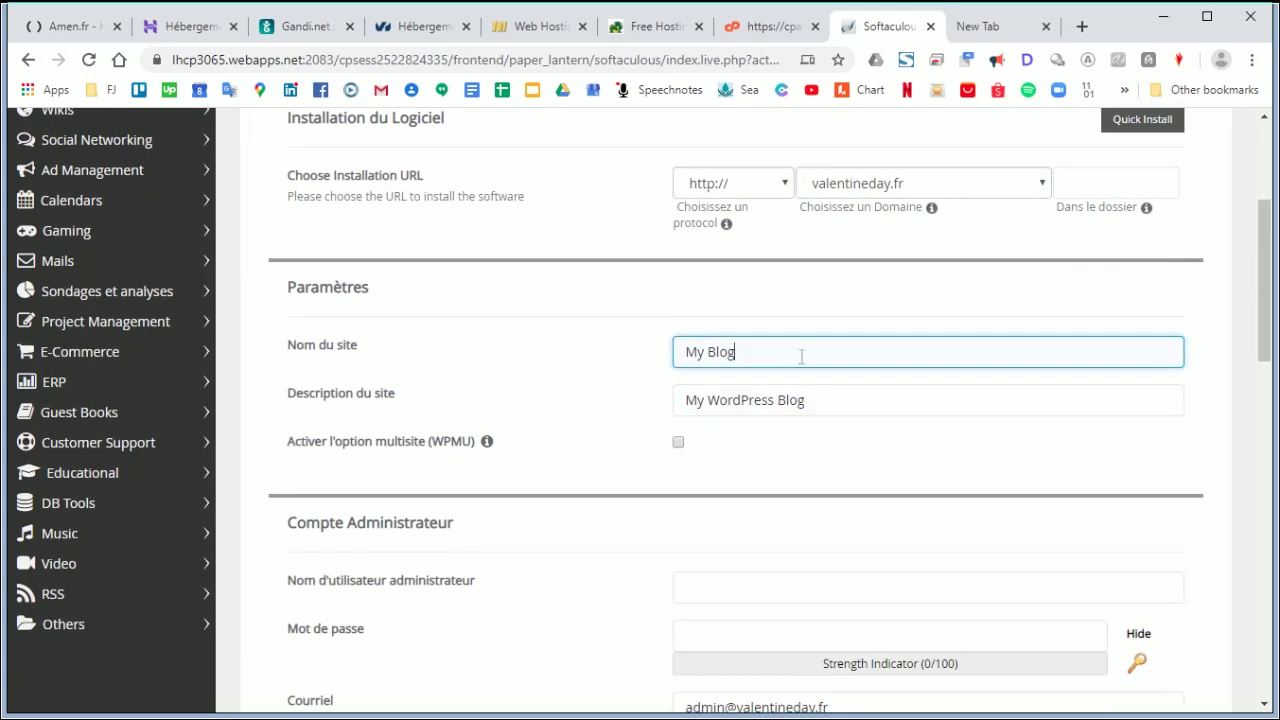
{"action": "left_click_drag", "start_coordinate": [800, 354], "coordinate": [618, 358]}
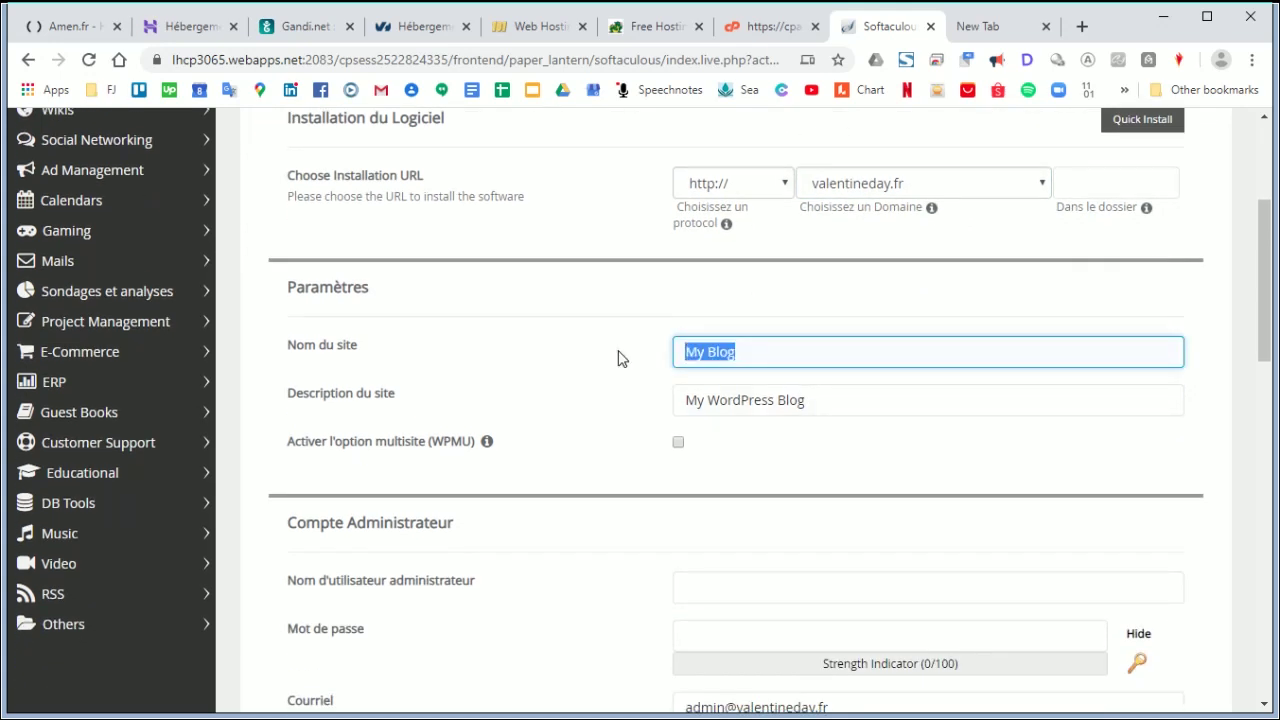
{"action": "type", "text": "Valen"}
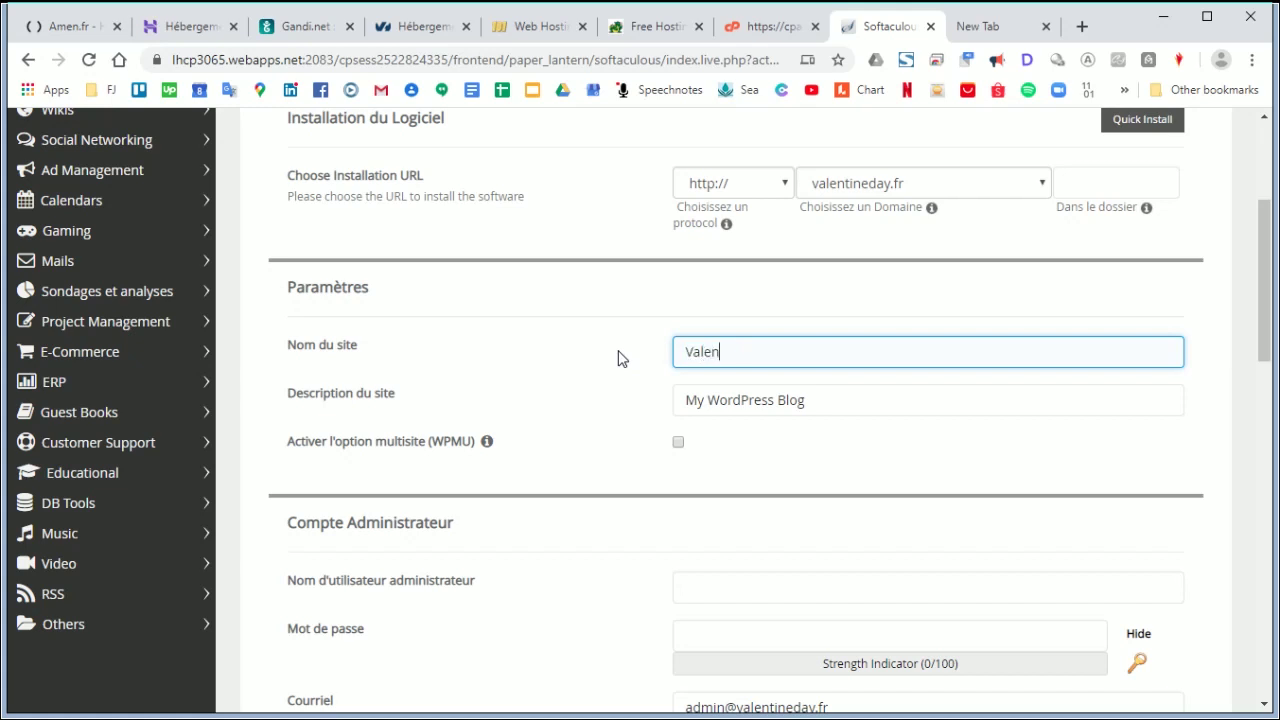
{"action": "type", "text": "tine Day"}
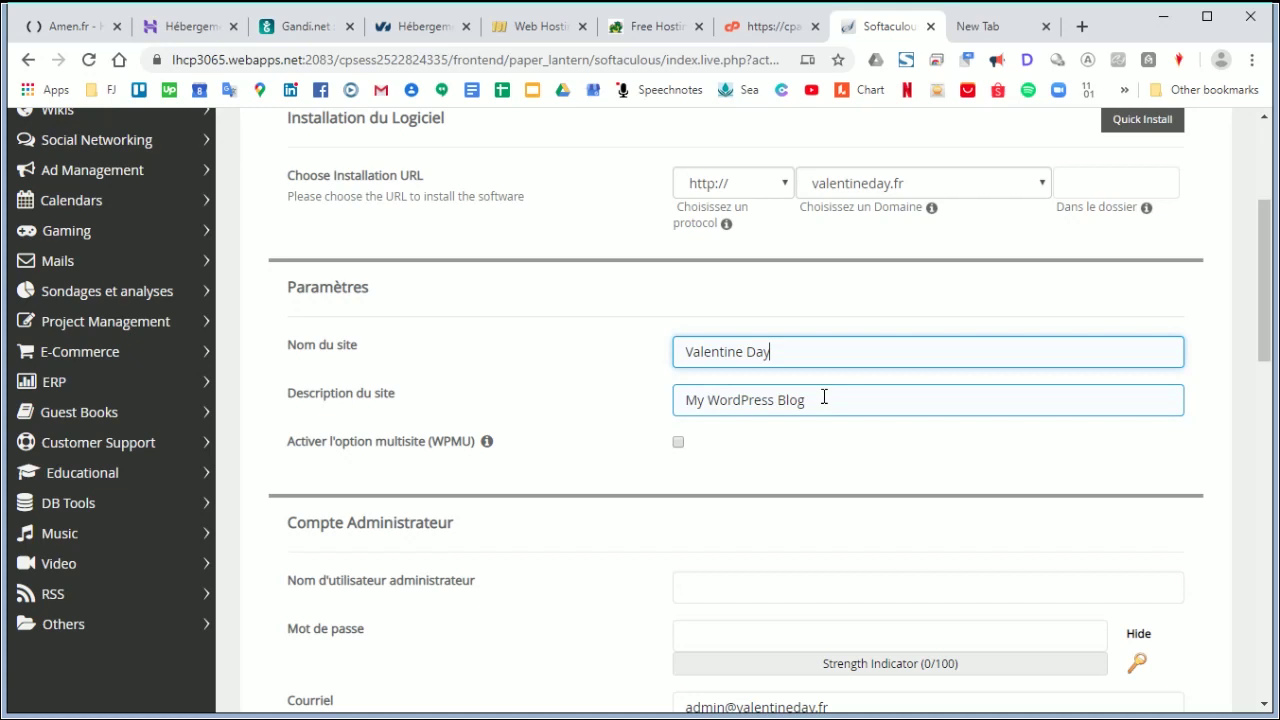
Set the site description to 'Tous les cadeaux de St Valentin'.
{"action": "left_click_drag", "start_coordinate": [814, 400], "coordinate": [560, 363]}
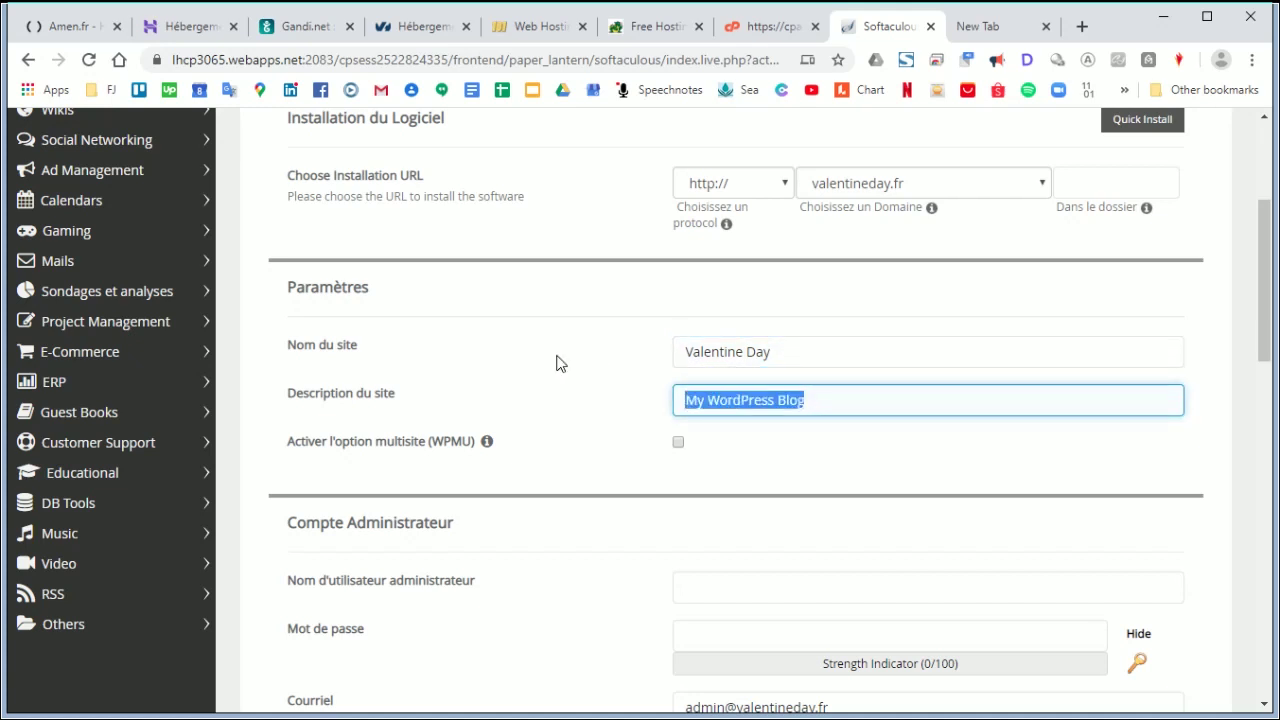
{"action": "type", "text": "Tous "}
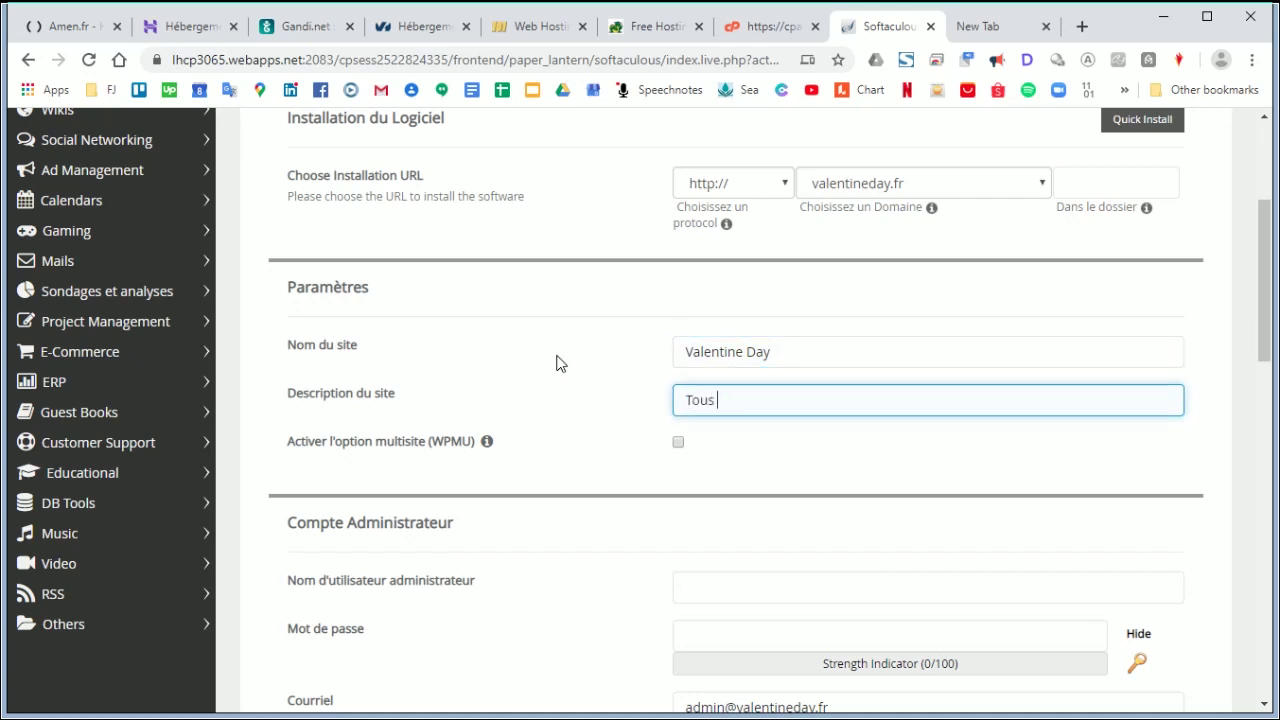
{"action": "type", "text": "les cadeaux de St Valentin"}
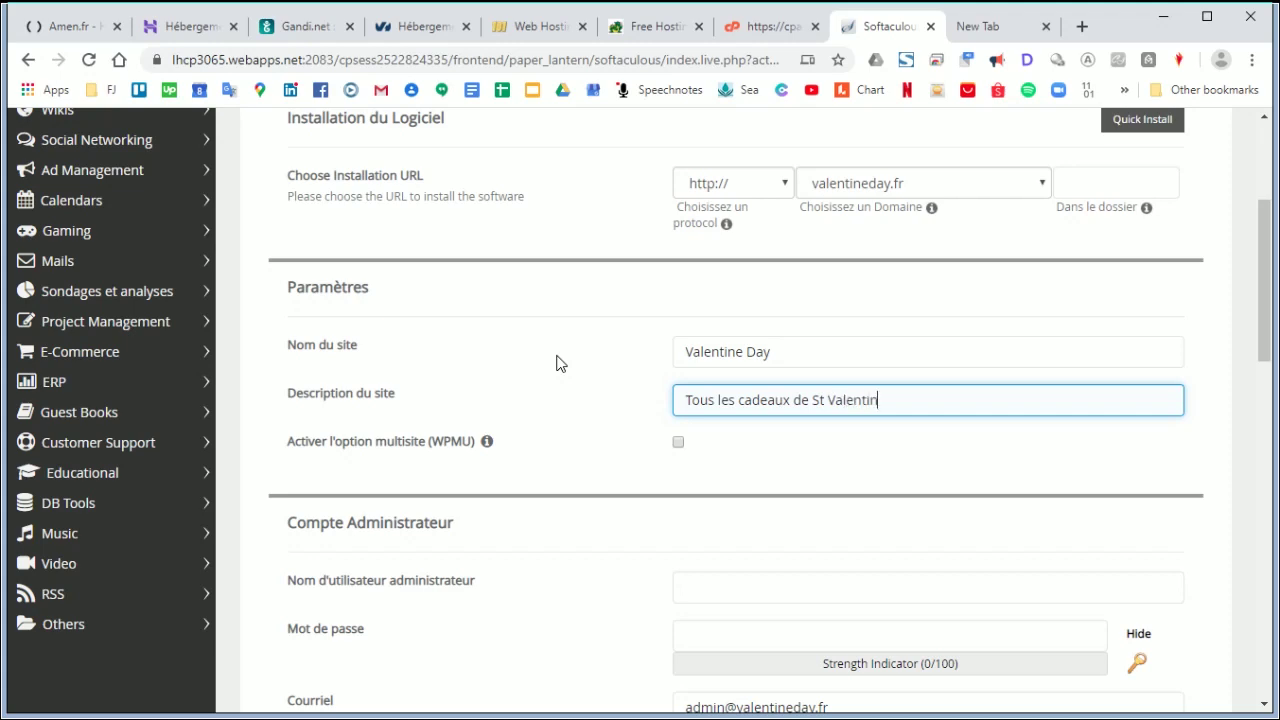
{"action": "left_click", "coordinate": [812, 447]}
Keep the administrator username and enter a stronger administrator password.
{"action": "scroll", "coordinate": [812, 447], "scroll_direction": "down", "scroll_amount": 2}
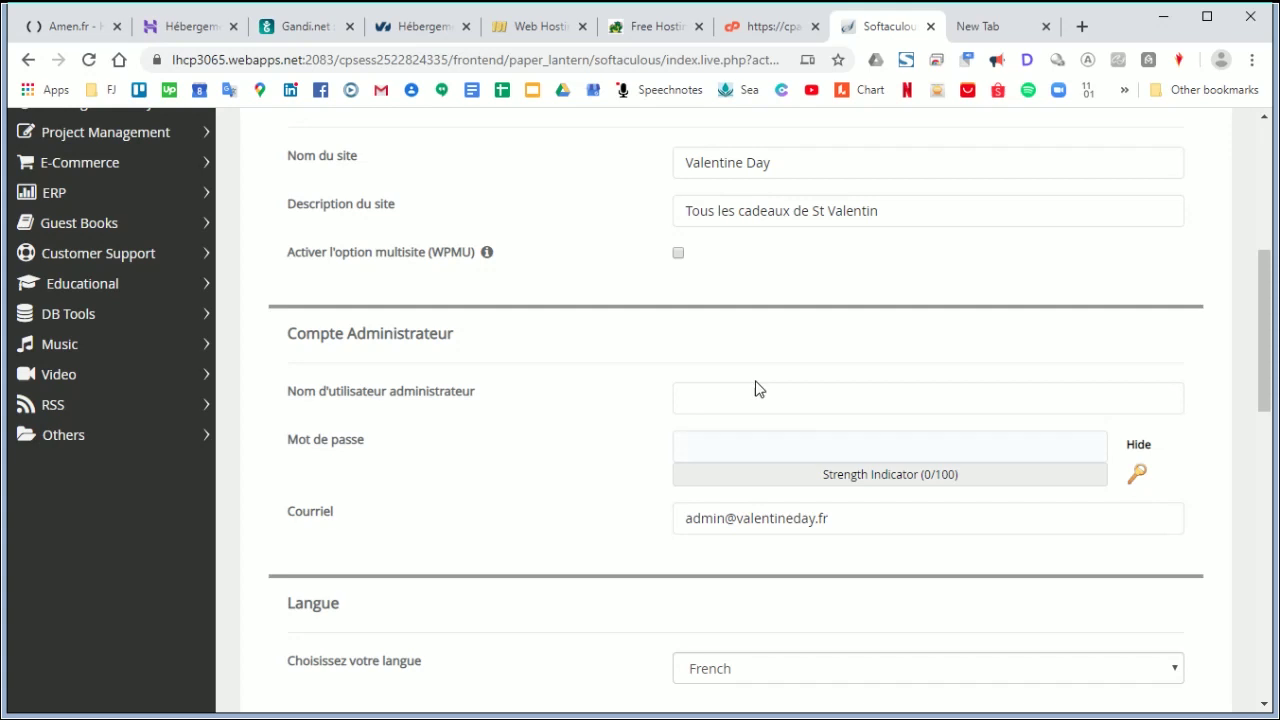
{"action": "left_click", "coordinate": [750, 399]}
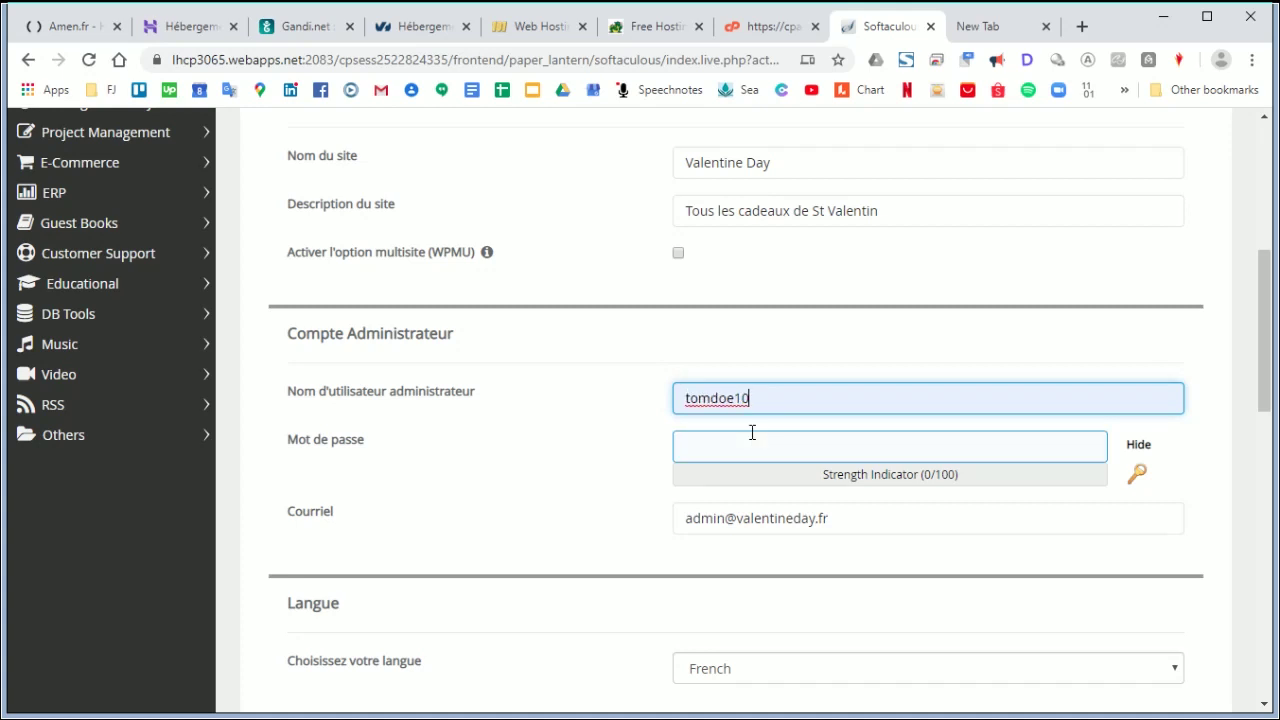
{"action": "left_click", "coordinate": [724, 446]}
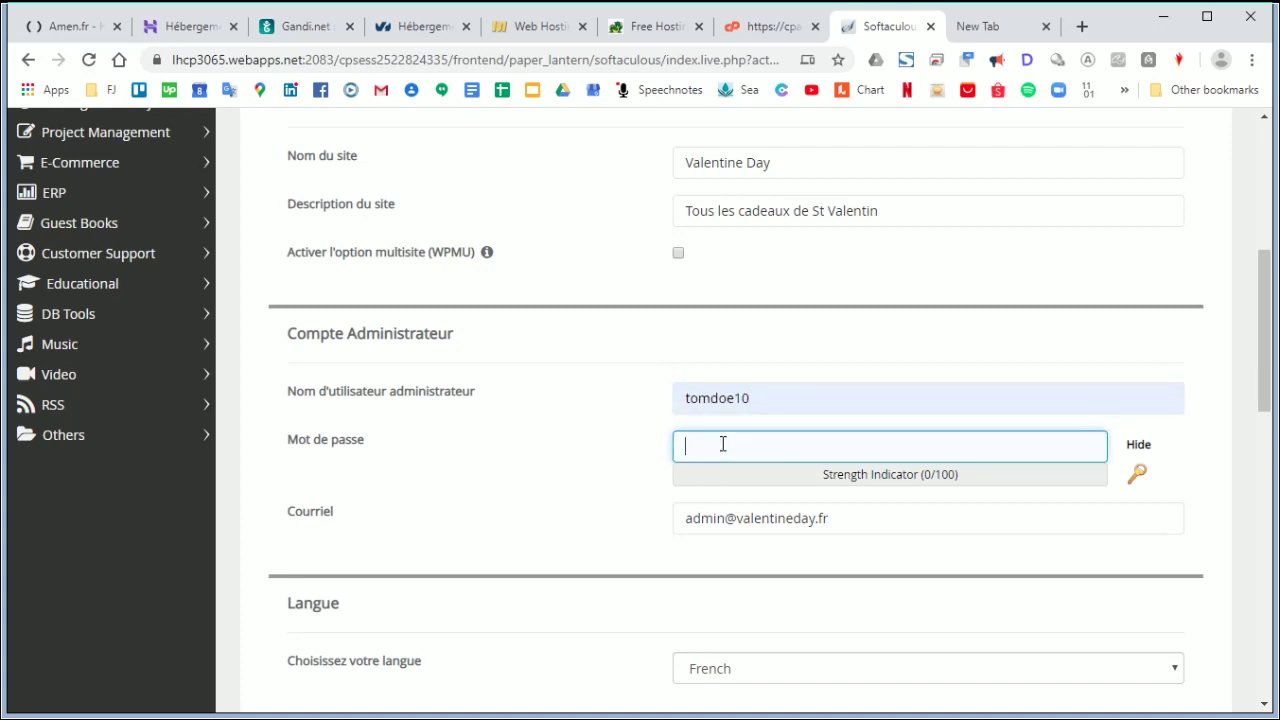
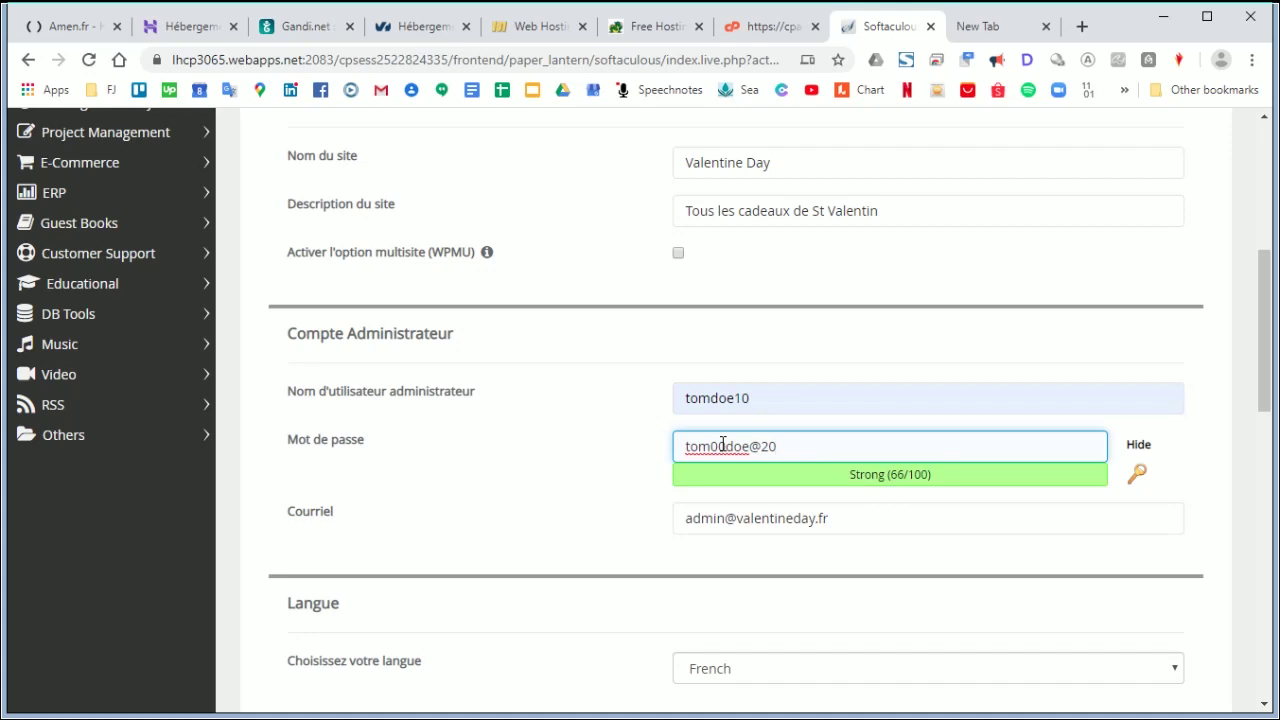
{"action": "left_click_drag", "start_coordinate": [813, 449], "coordinate": [654, 460]}
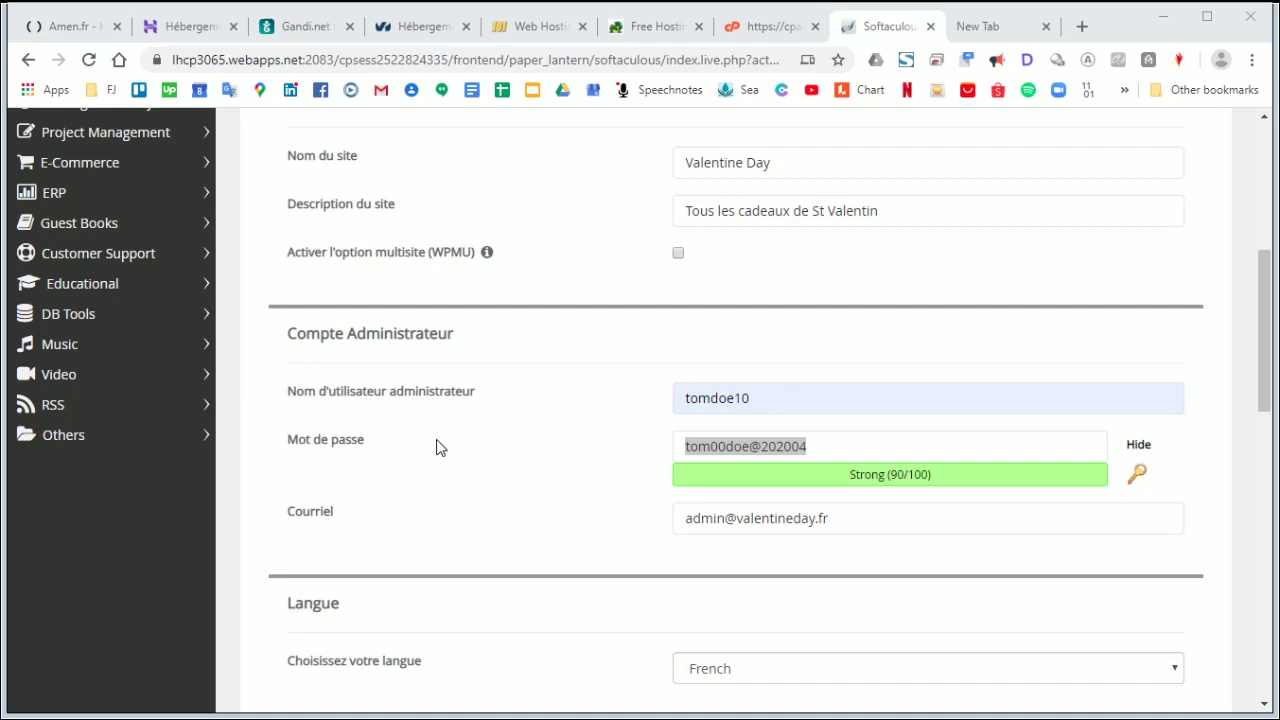
Replace the default admin e-mail with the owner's own e-mail address.
{"action": "left_click", "coordinate": [563, 497]}
{"action": "left_click", "coordinate": [868, 517]}
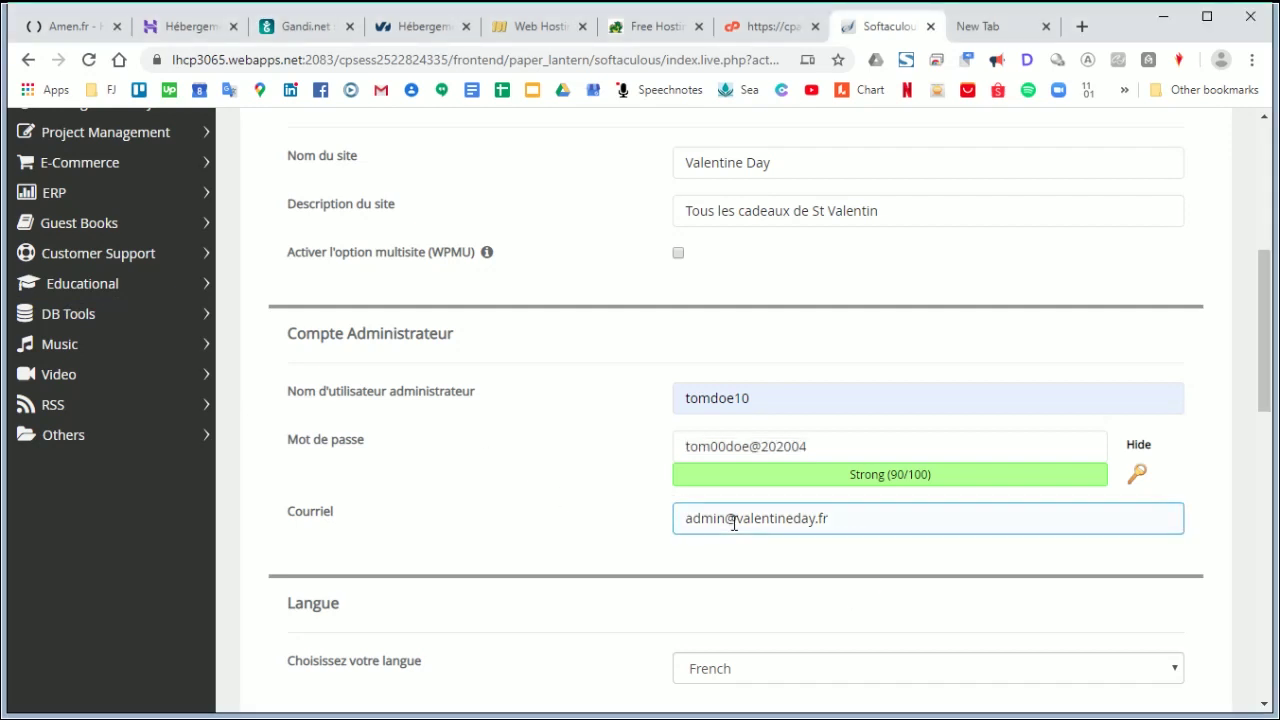
{"action": "left_click", "coordinate": [413, 504]}
{"action": "left_click_drag", "start_coordinate": [857, 517], "coordinate": [533, 497]}
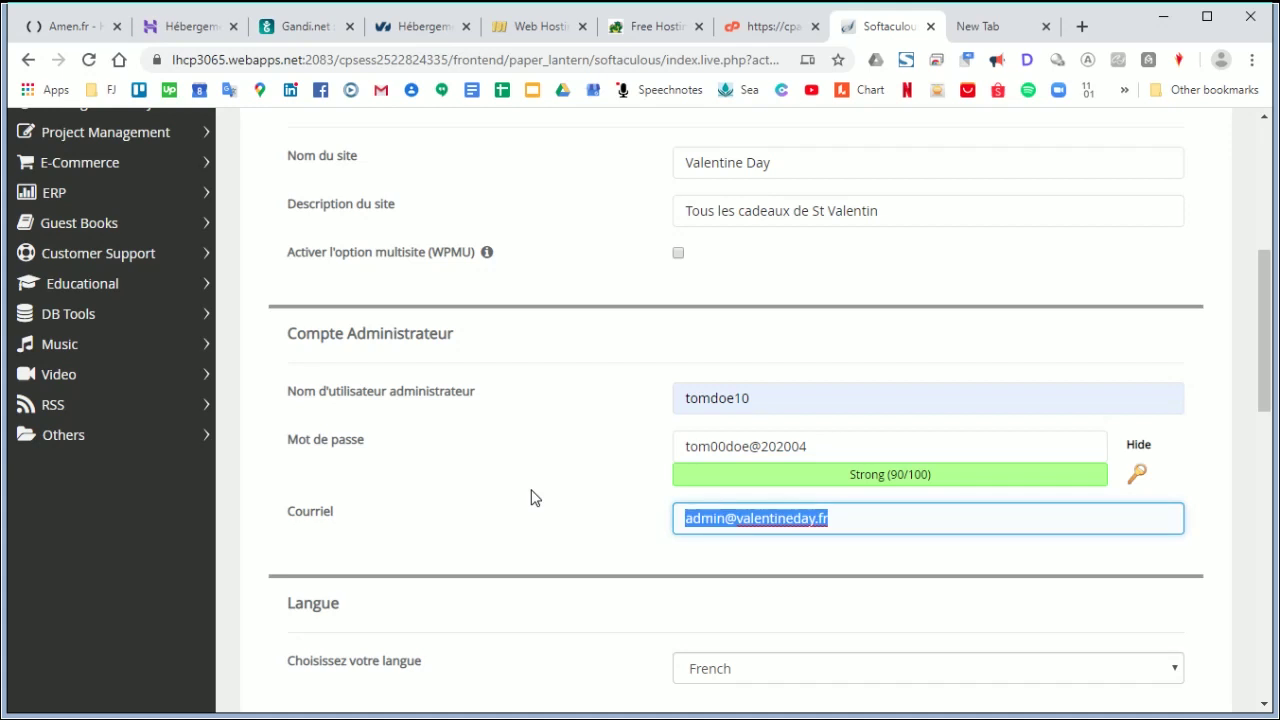
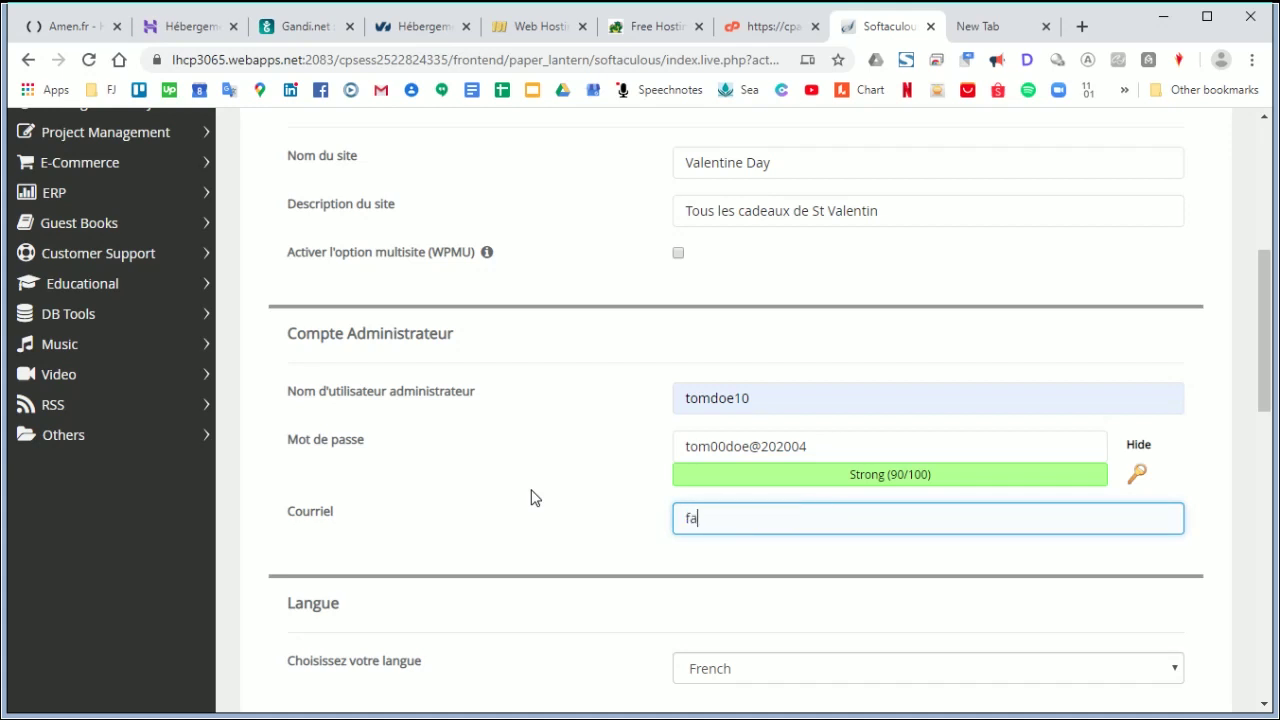
{"action": "scroll", "coordinate": [808, 598], "scroll_direction": "down", "scroll_amount": 3}
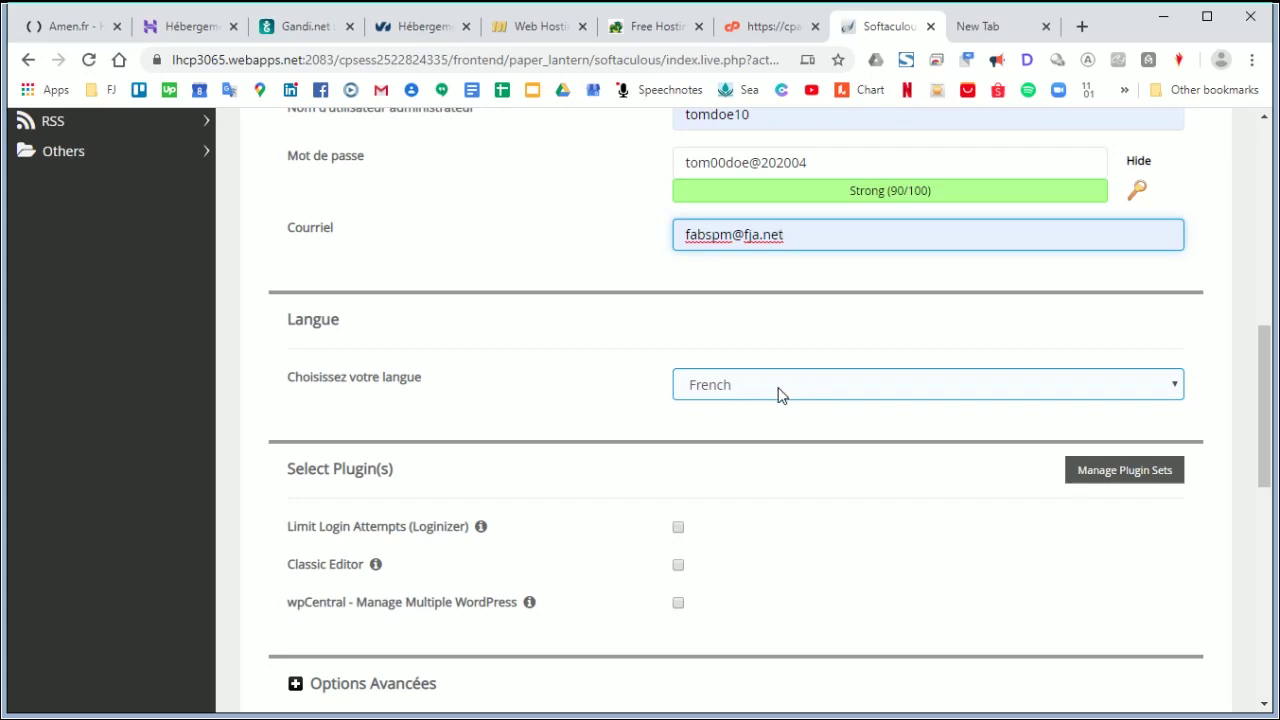
Run the WordPress installation on valentineday.fr with the default theme and plugin options.
{"action": "scroll", "coordinate": [780, 395], "scroll_direction": "down", "scroll_amount": 7}
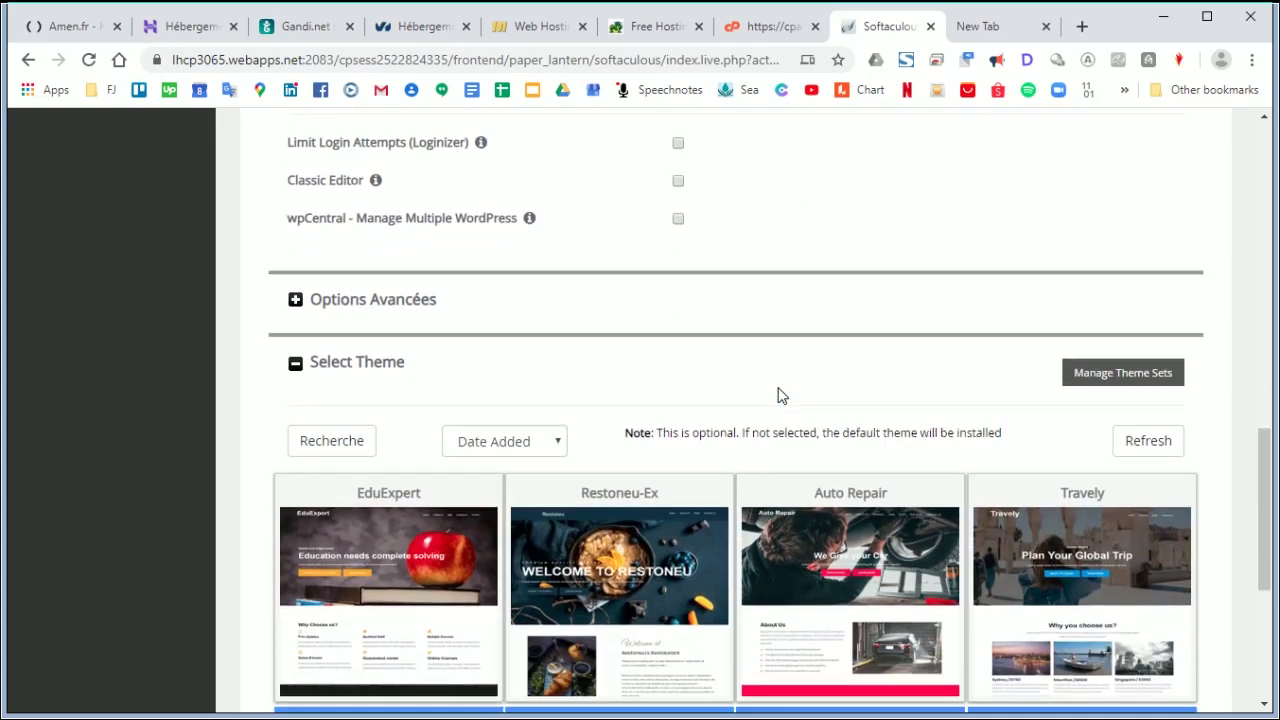
{"action": "scroll", "coordinate": [778, 397], "scroll_direction": "up", "scroll_amount": 1}
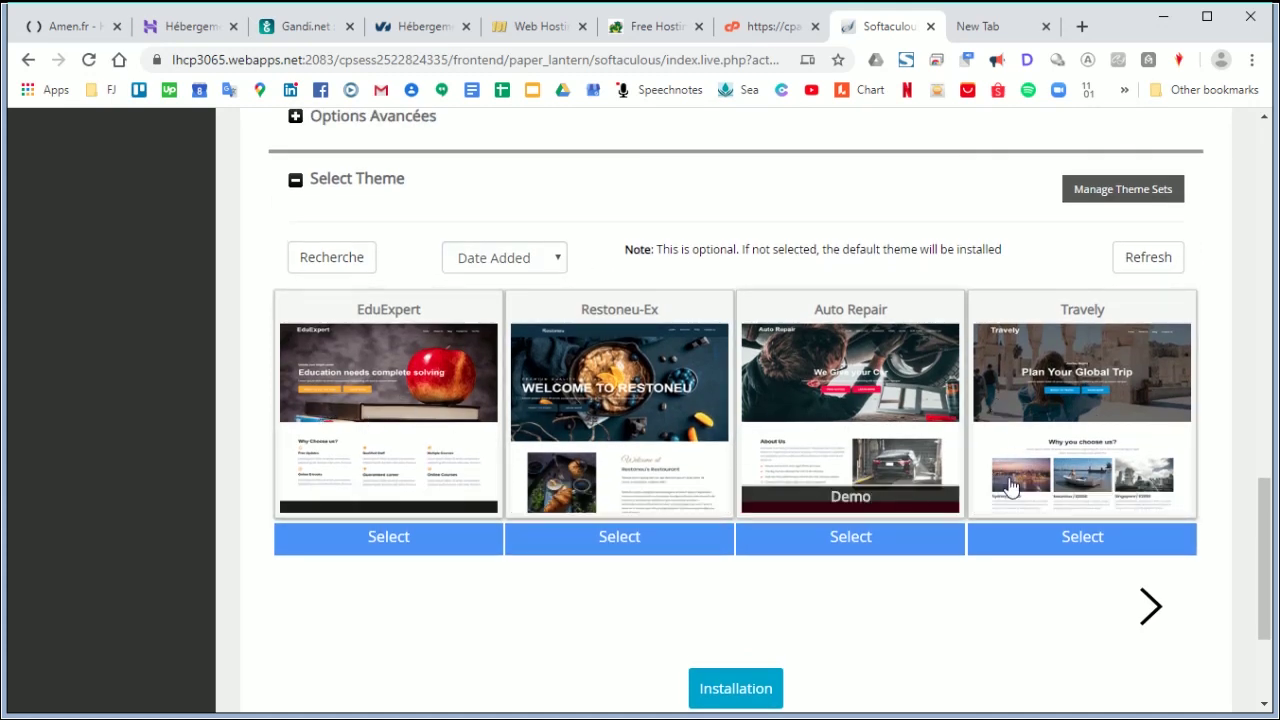
{"action": "scroll", "coordinate": [786, 622], "scroll_direction": "down", "scroll_amount": 1}
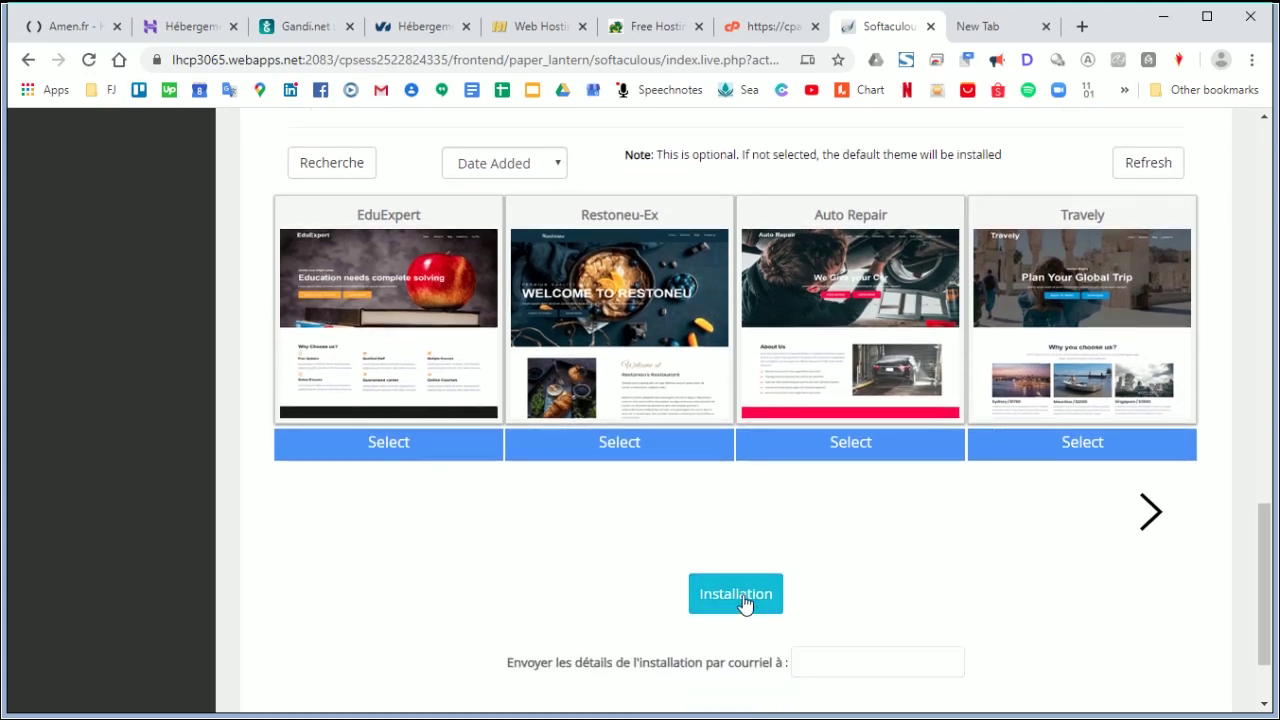
{"action": "left_click", "coordinate": [738, 596]}
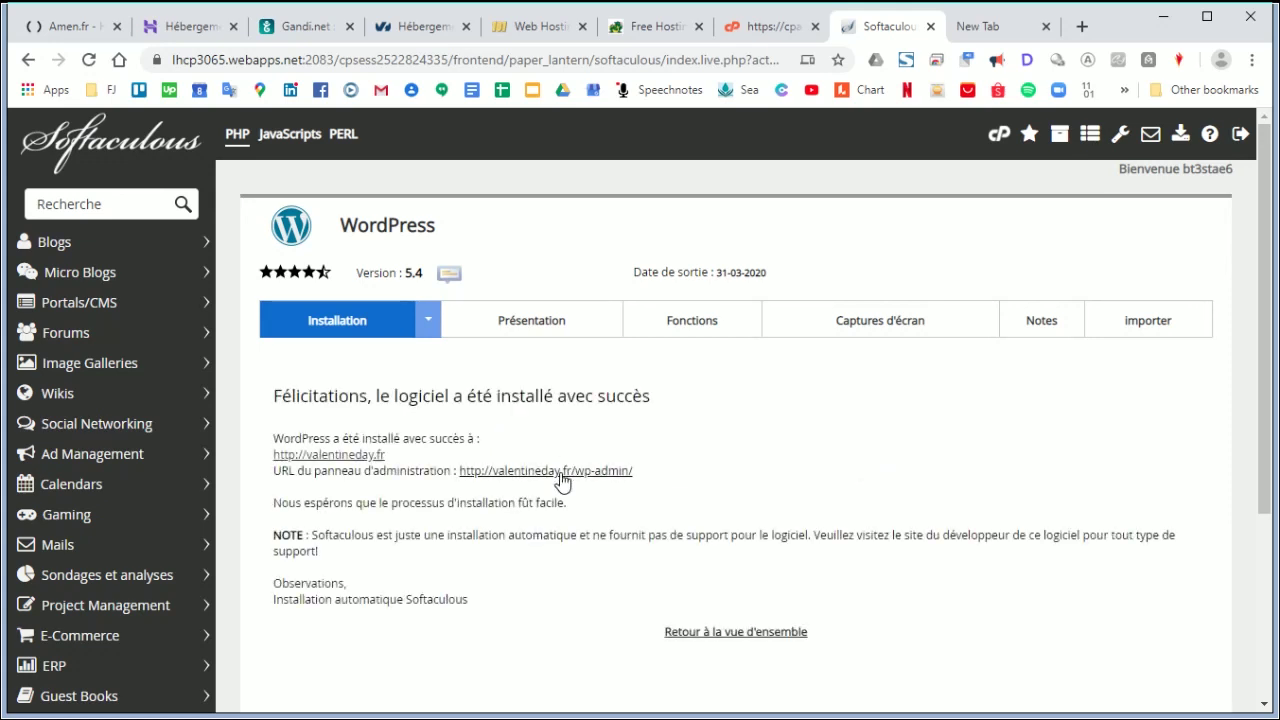
Check the new valentineday.fr site in a new tab, then open its wp-admin dashboard.
{"action": "left_click", "coordinate": [345, 456]}
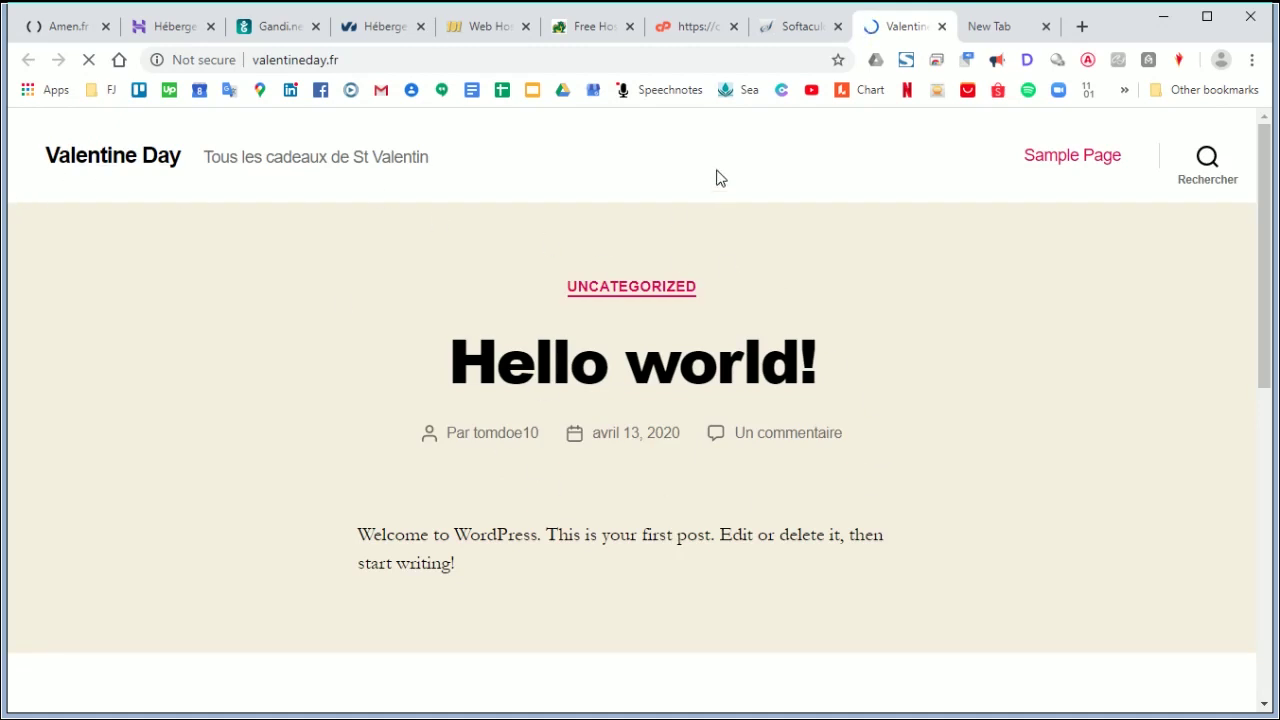
{"action": "left_click", "coordinate": [796, 31]}
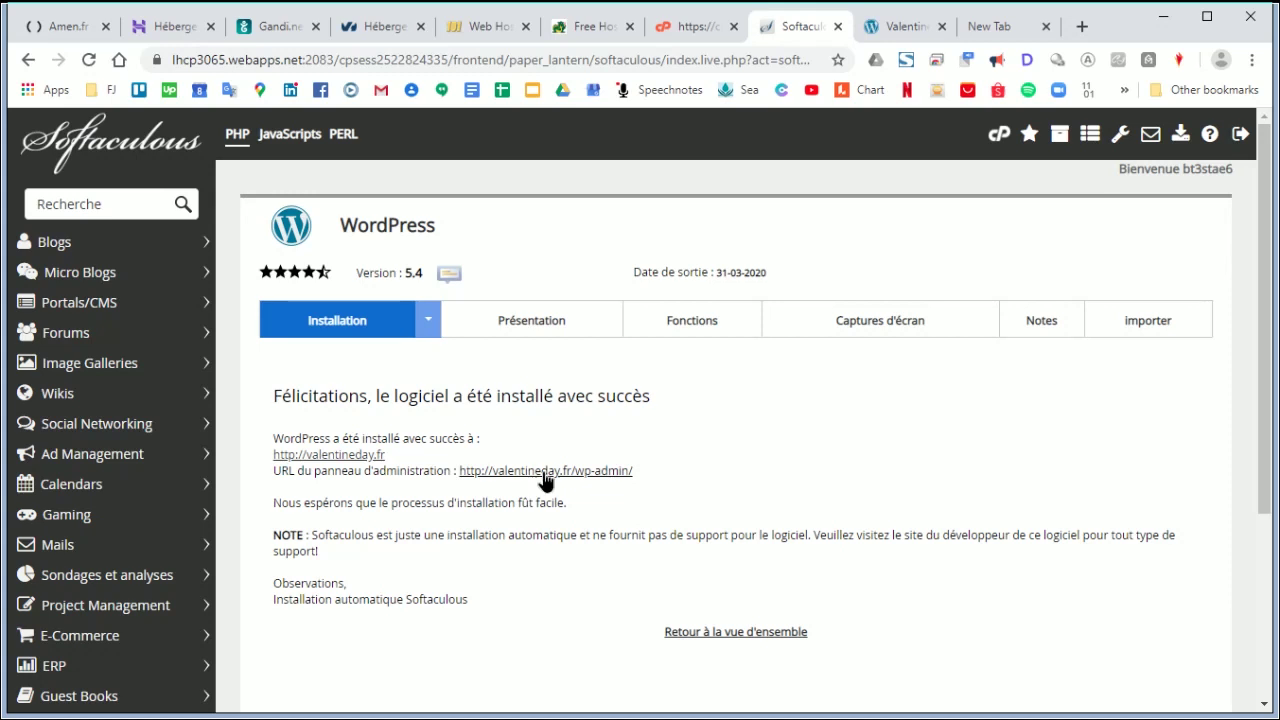
{"action": "left_click", "coordinate": [544, 473]}
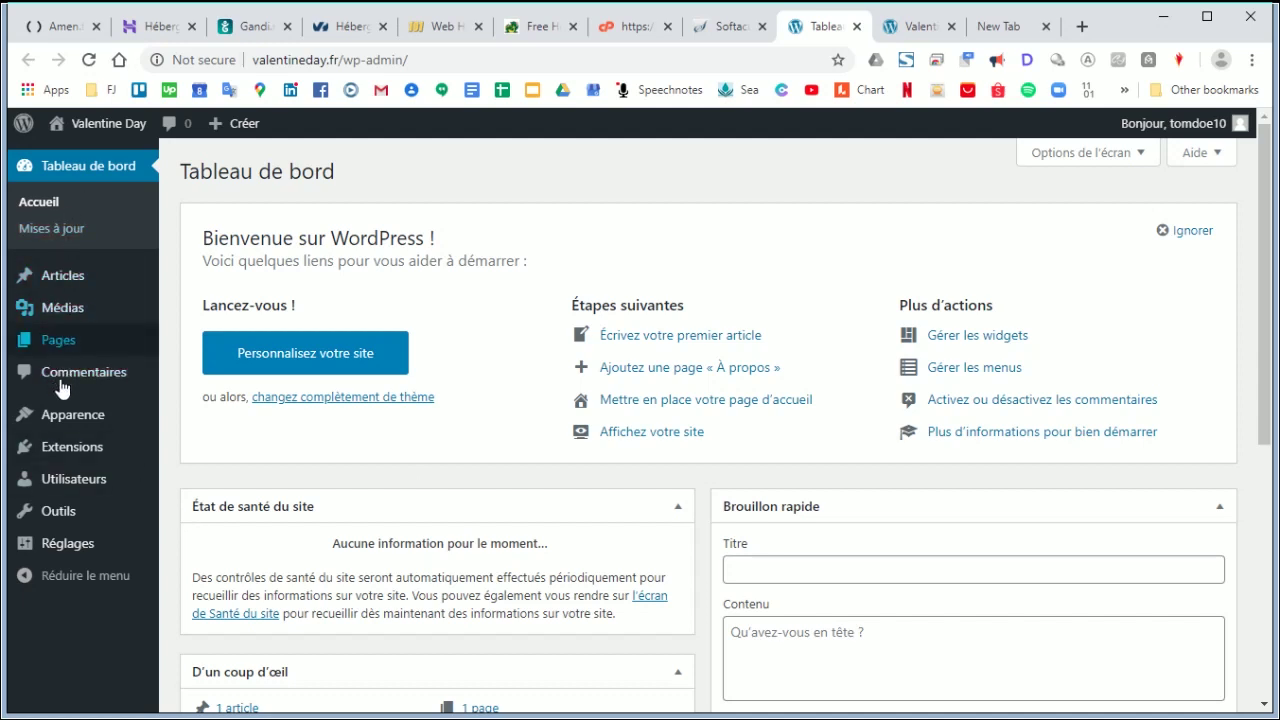
Go to Extensions › Ajouter to reach the Ajouter des extensions page.
{"action": "mouse_move", "coordinate": [90, 416]}
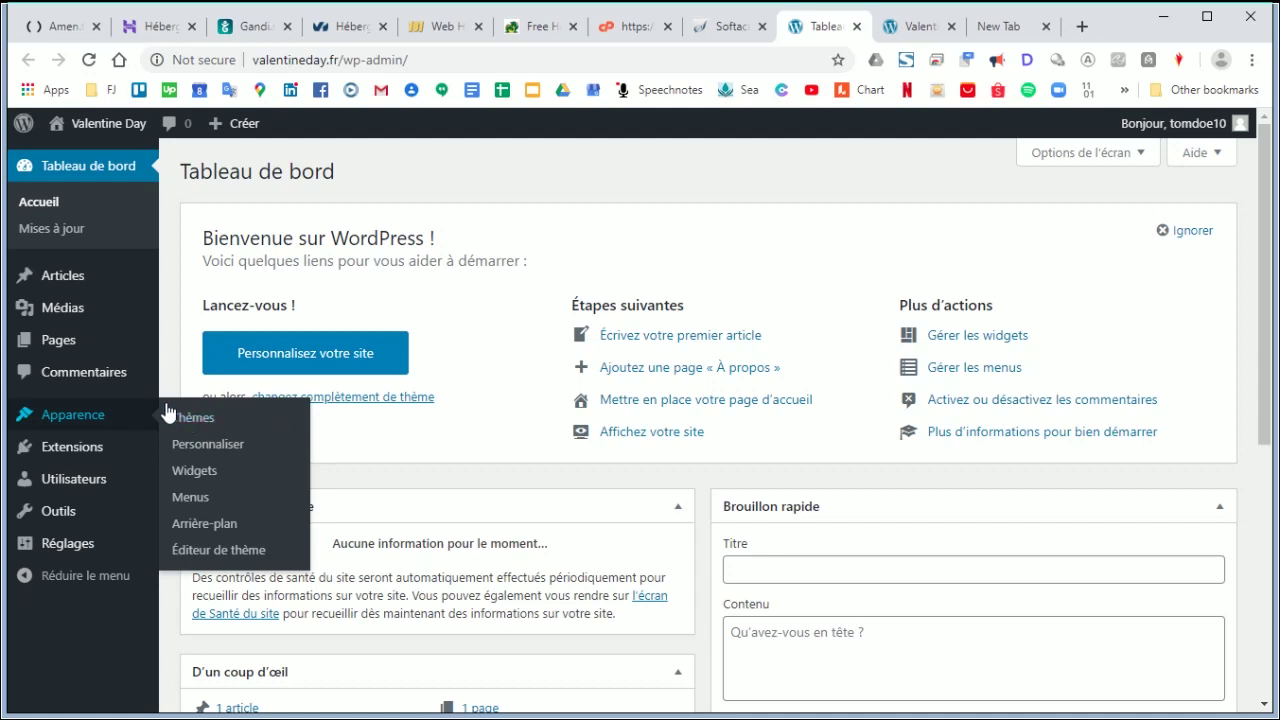
{"action": "mouse_move", "coordinate": [121, 455]}
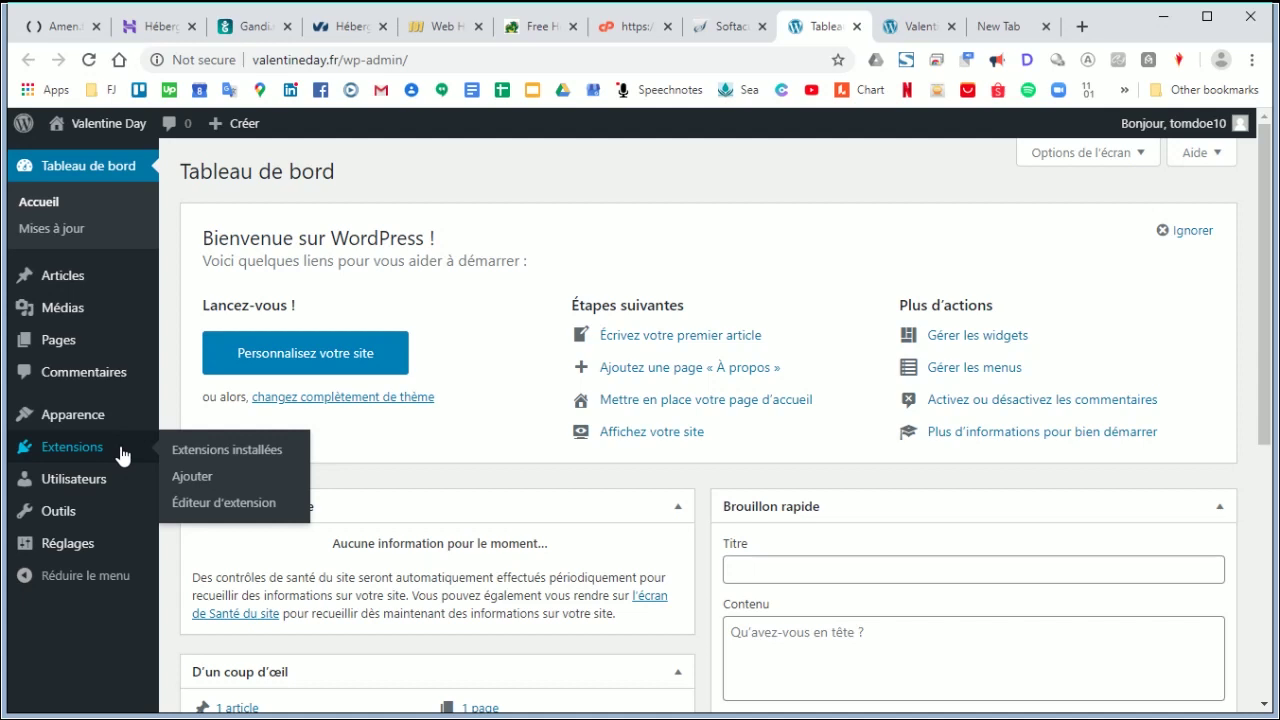
{"action": "left_click", "coordinate": [212, 455]}
{"action": "left_click", "coordinate": [195, 478]}
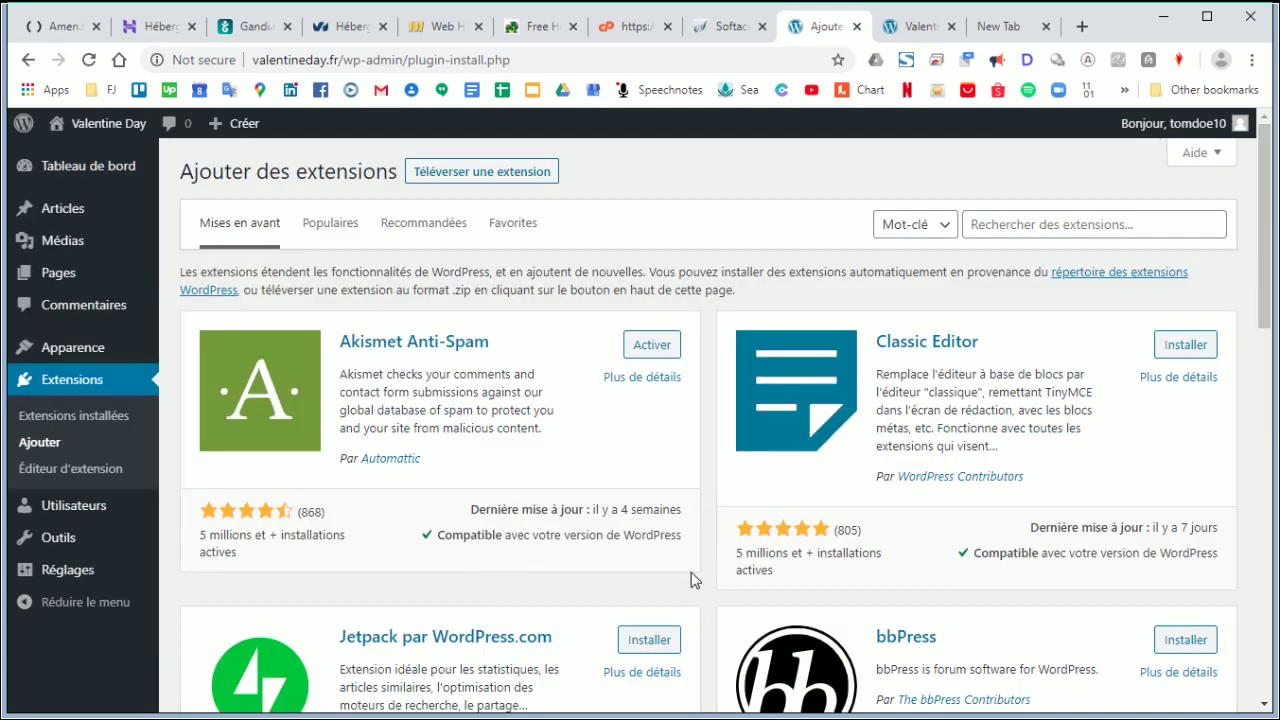
Search plugins for astra, then install and activate Starter Templates.
{"action": "left_click", "coordinate": [1010, 231]}
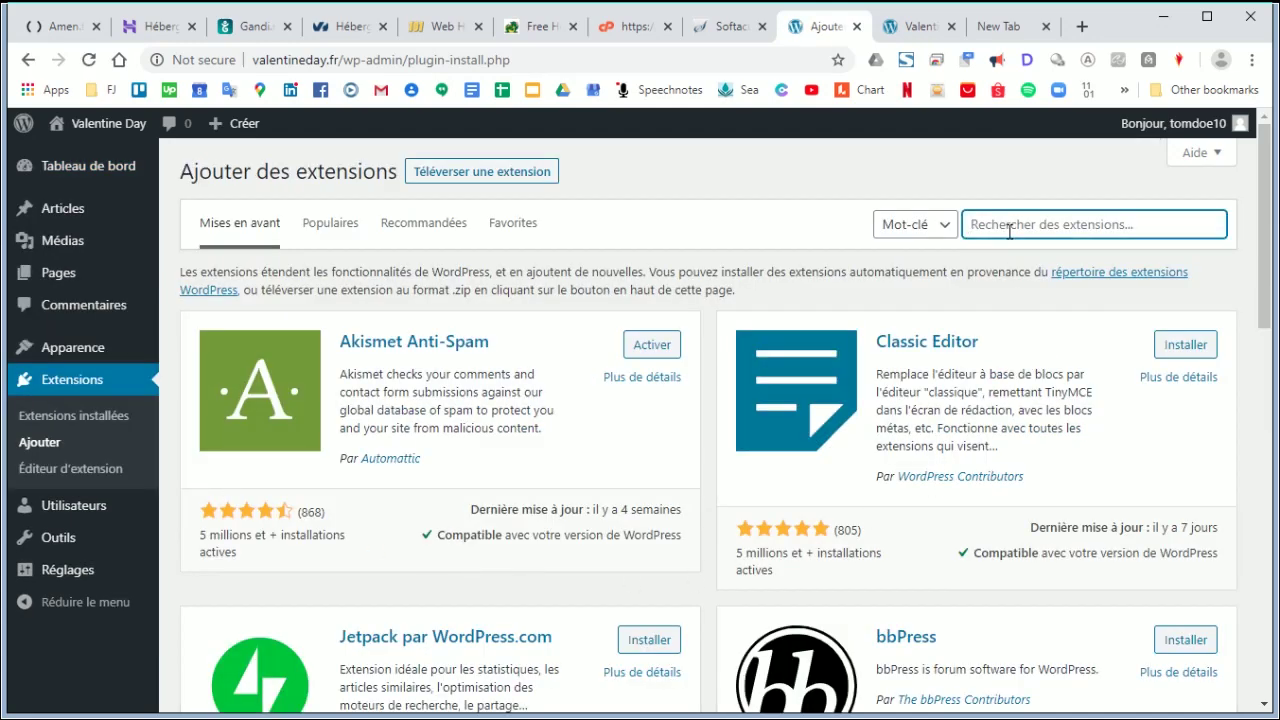
{"action": "type", "text": "astra"}
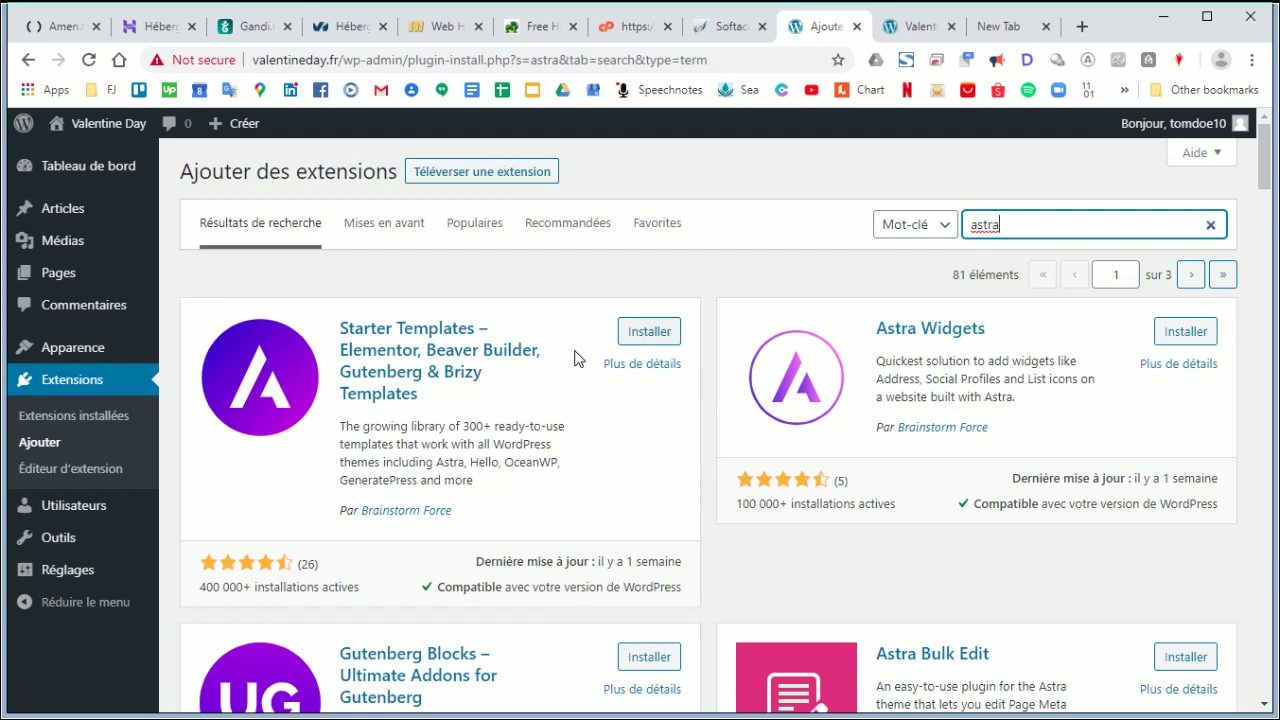
{"action": "left_click", "coordinate": [650, 333]}
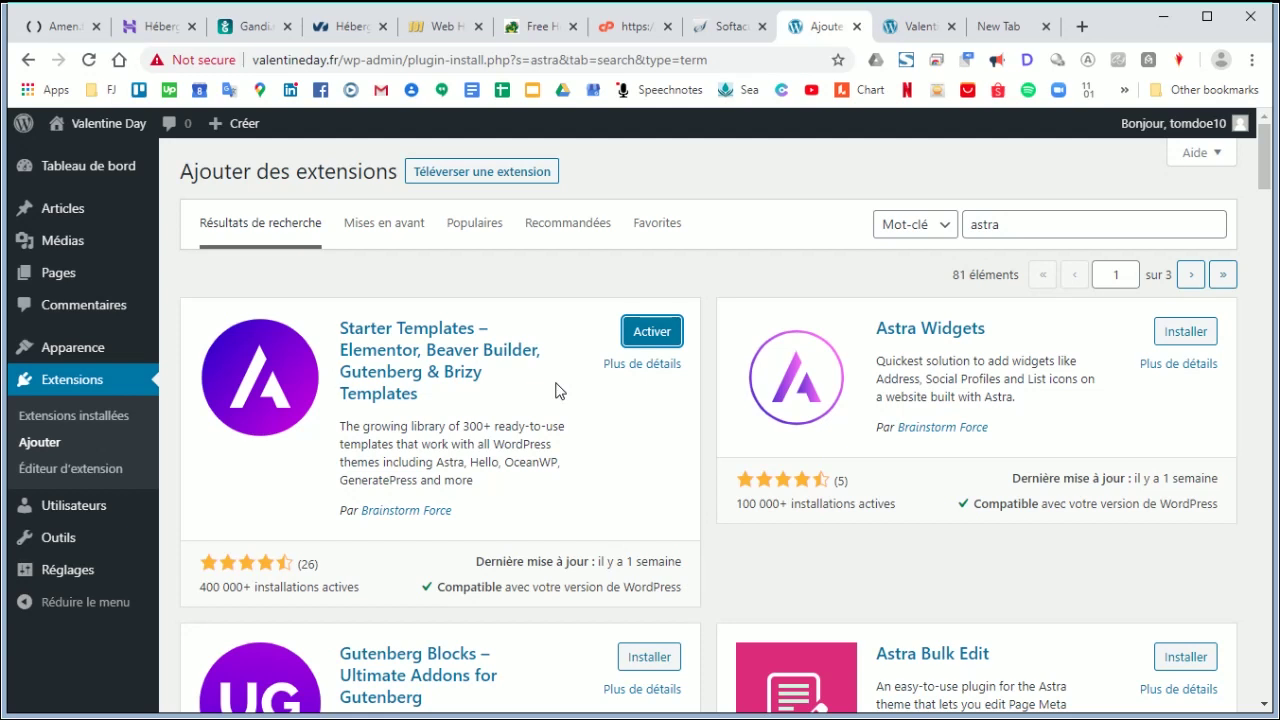
{"action": "left_click", "coordinate": [653, 332]}
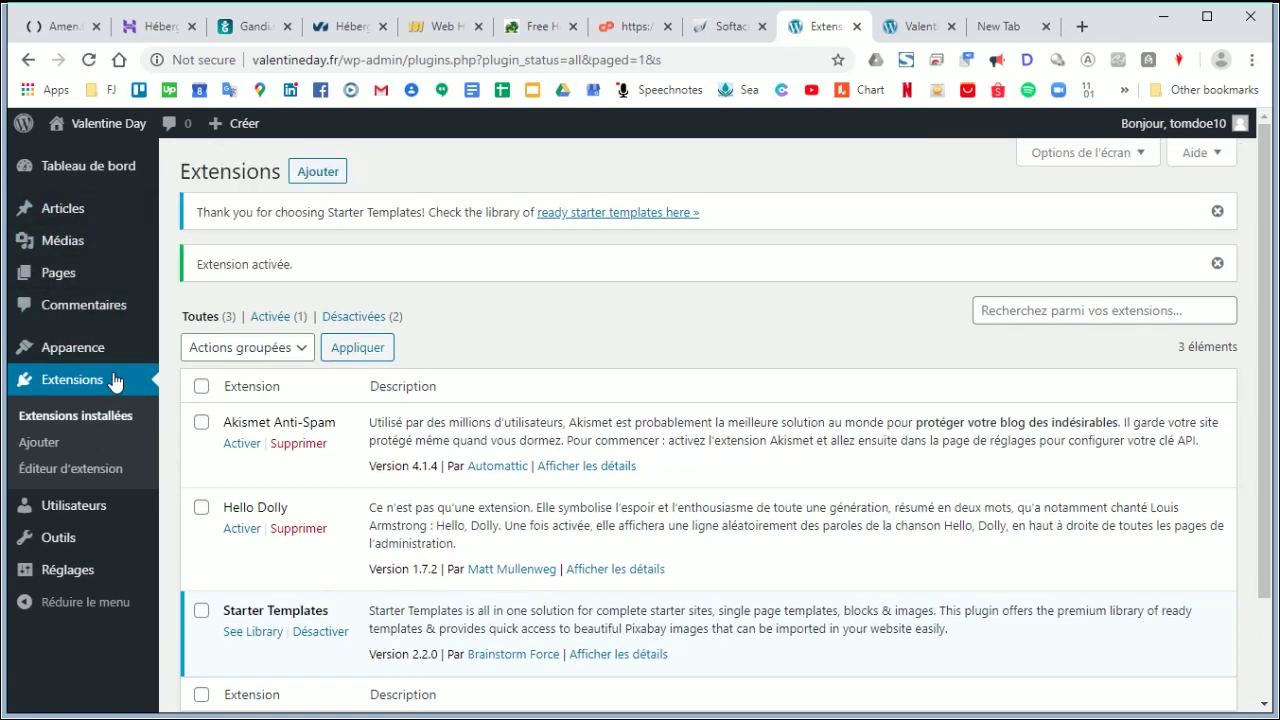
Open Apparence › Starter Templates to reach the page-builder choice screen.
{"action": "mouse_move", "coordinate": [73, 265]}
{"action": "scroll", "coordinate": [452, 440], "scroll_direction": "down", "scroll_amount": 2}
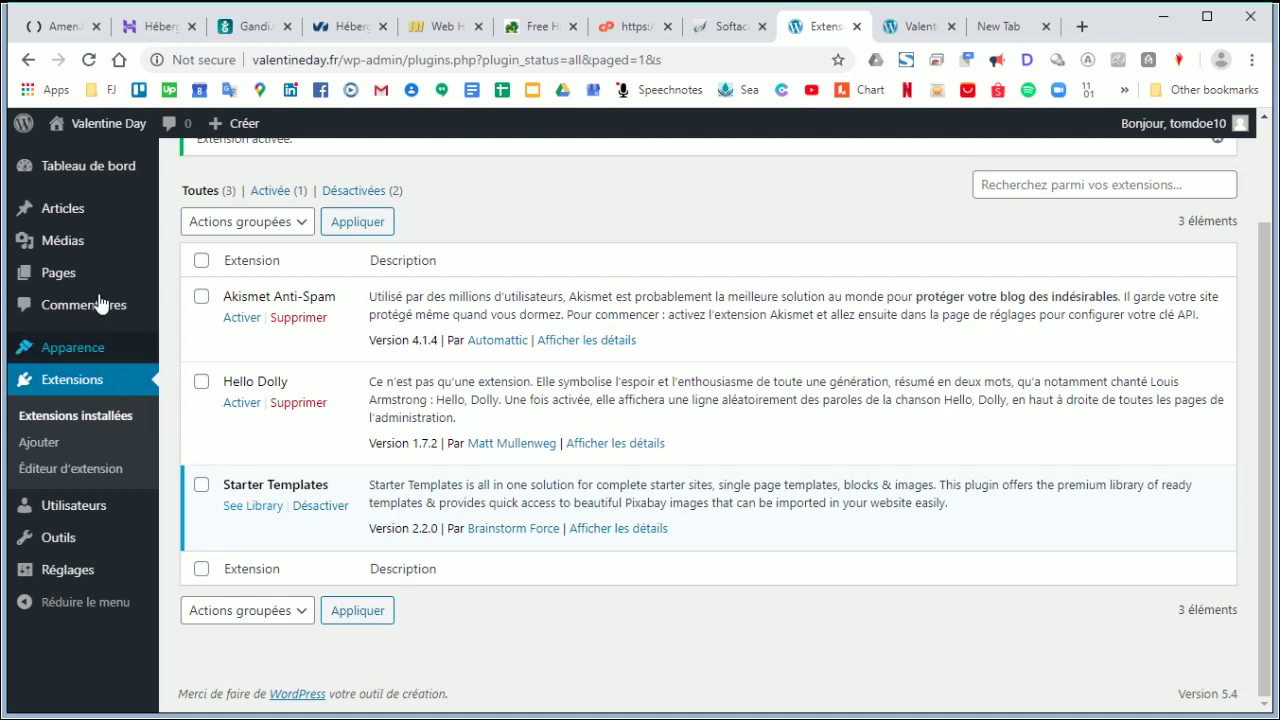
{"action": "mouse_move", "coordinate": [113, 357]}
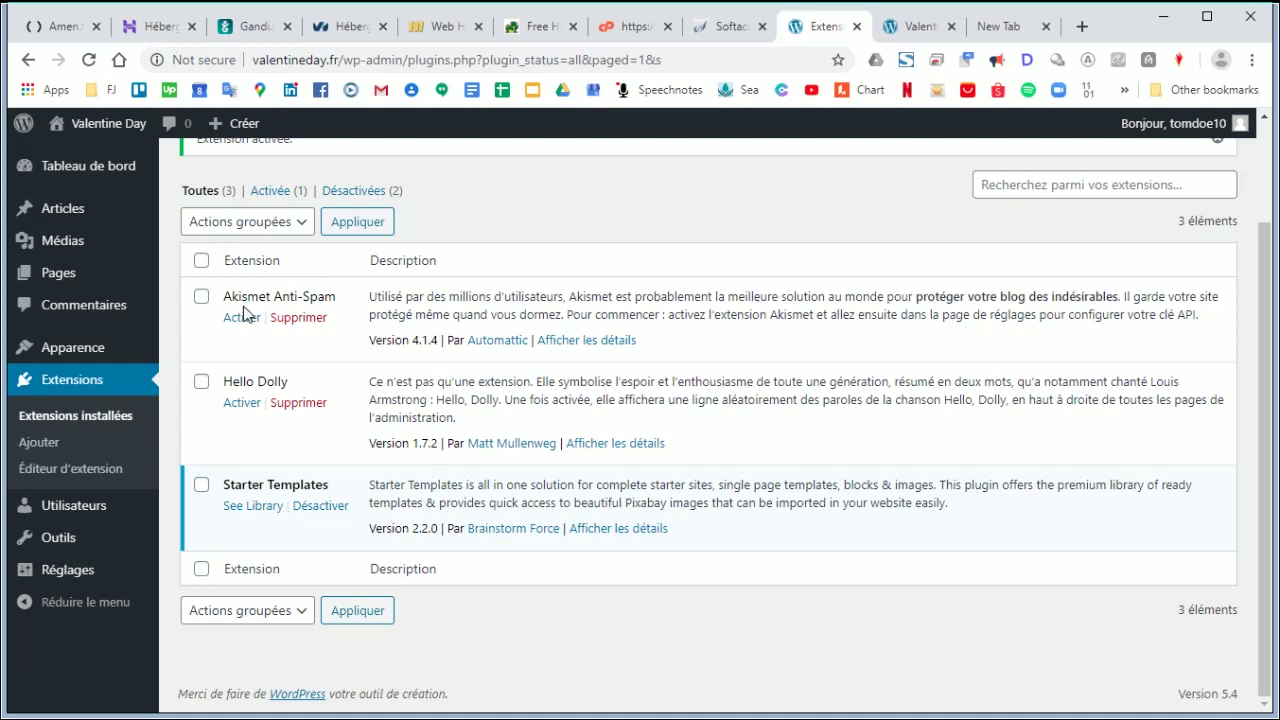
{"action": "mouse_move", "coordinate": [74, 356]}
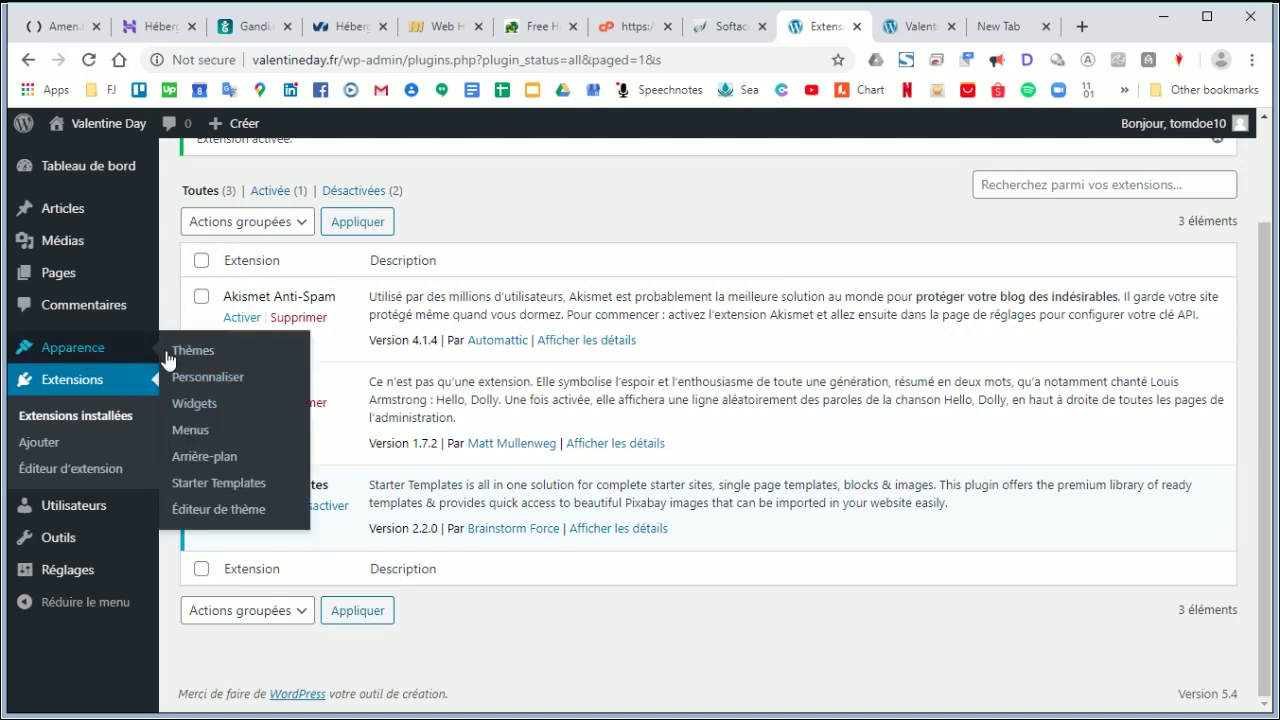
{"action": "left_click", "coordinate": [203, 484]}
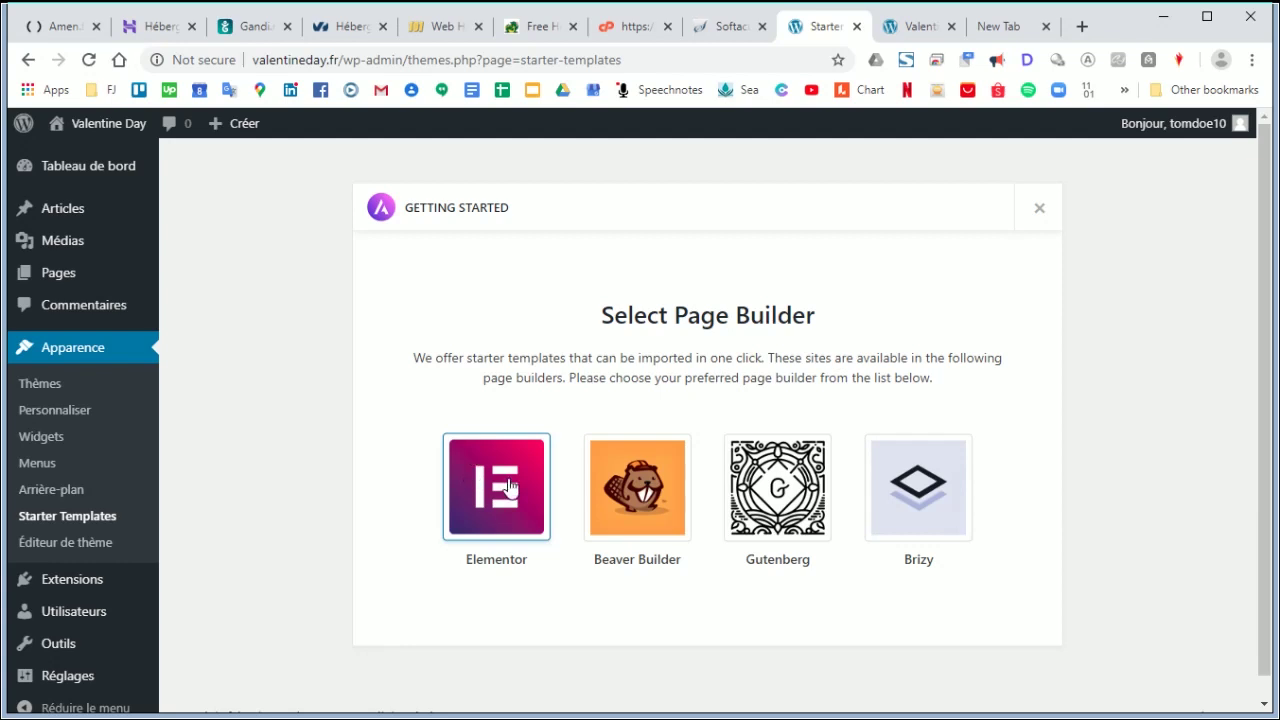
Choose Elementor as the page builder and browse the template grid.
{"action": "left_click", "coordinate": [505, 520]}
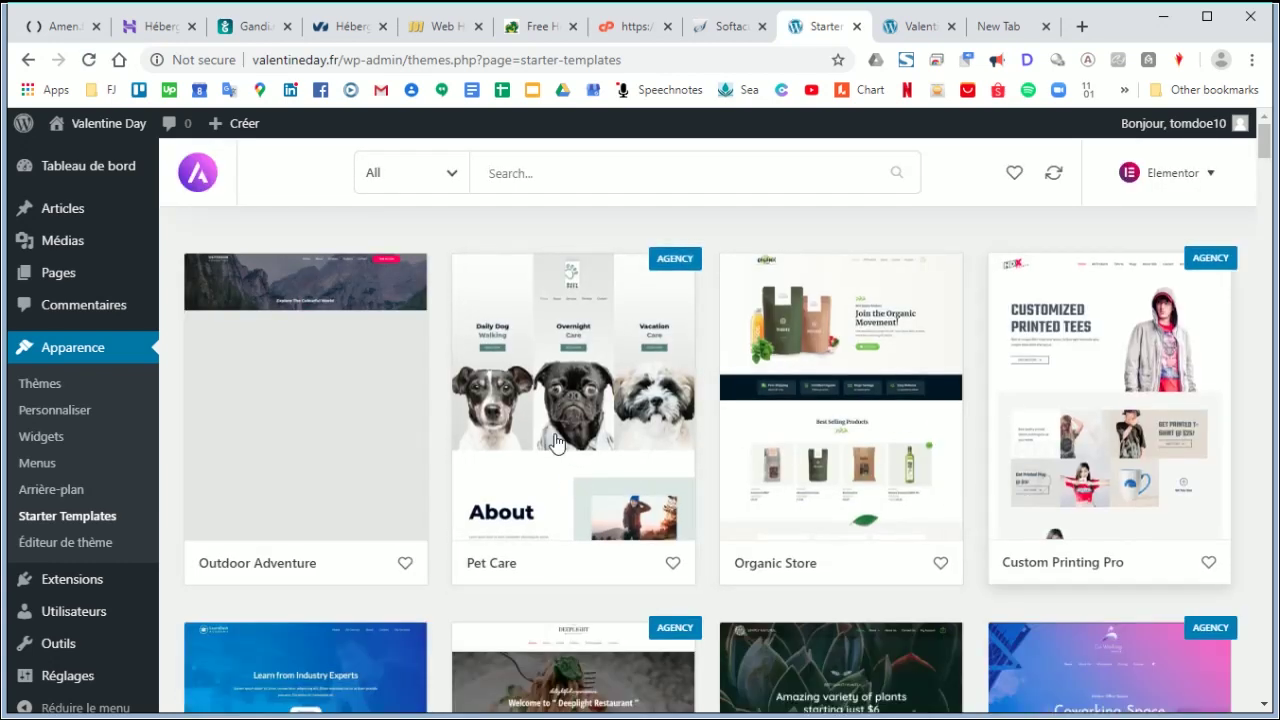
{"action": "scroll", "coordinate": [847, 490], "scroll_direction": "down", "scroll_amount": 5}
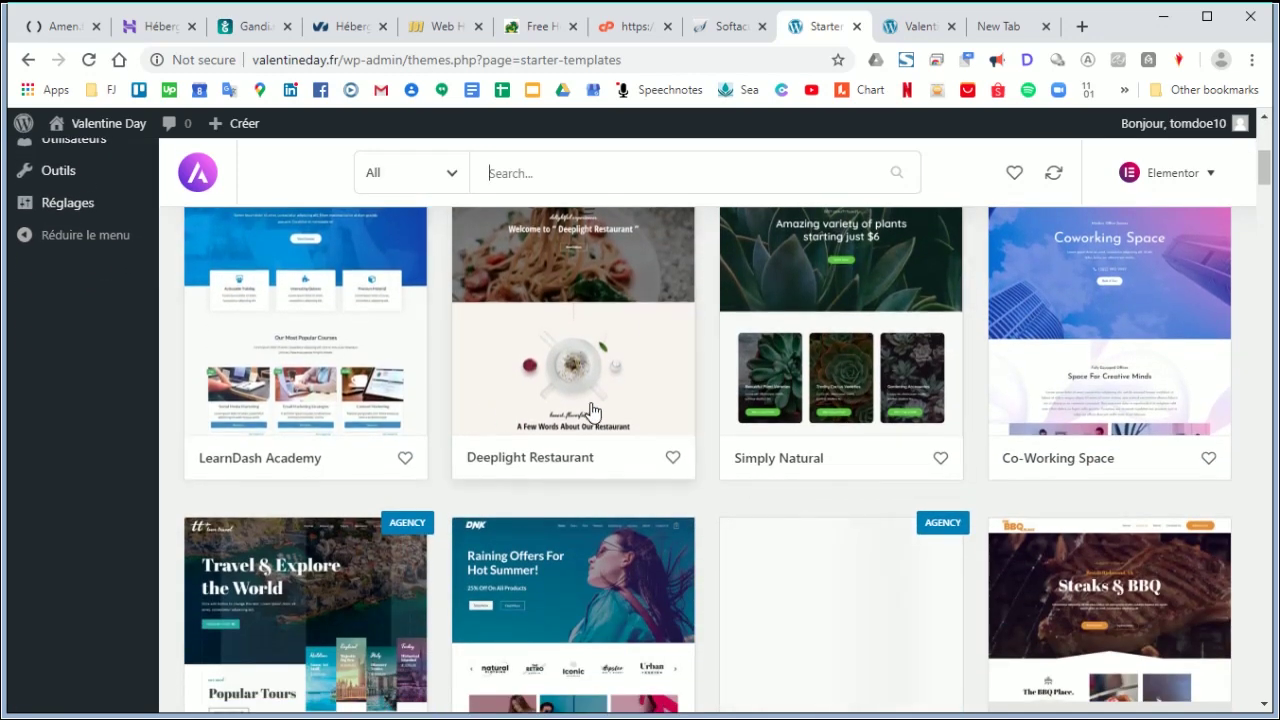
{"action": "scroll", "coordinate": [400, 417], "scroll_direction": "down", "scroll_amount": 2}
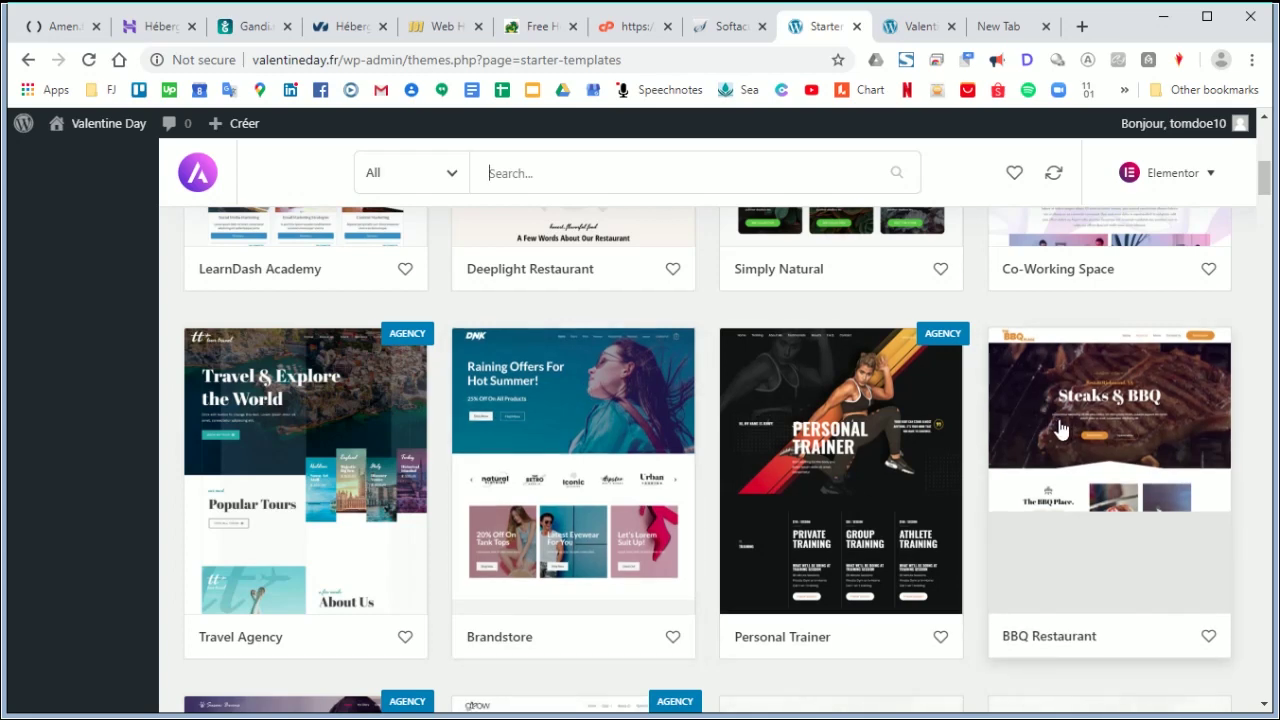
{"action": "scroll", "coordinate": [1004, 466], "scroll_direction": "down", "scroll_amount": 4}
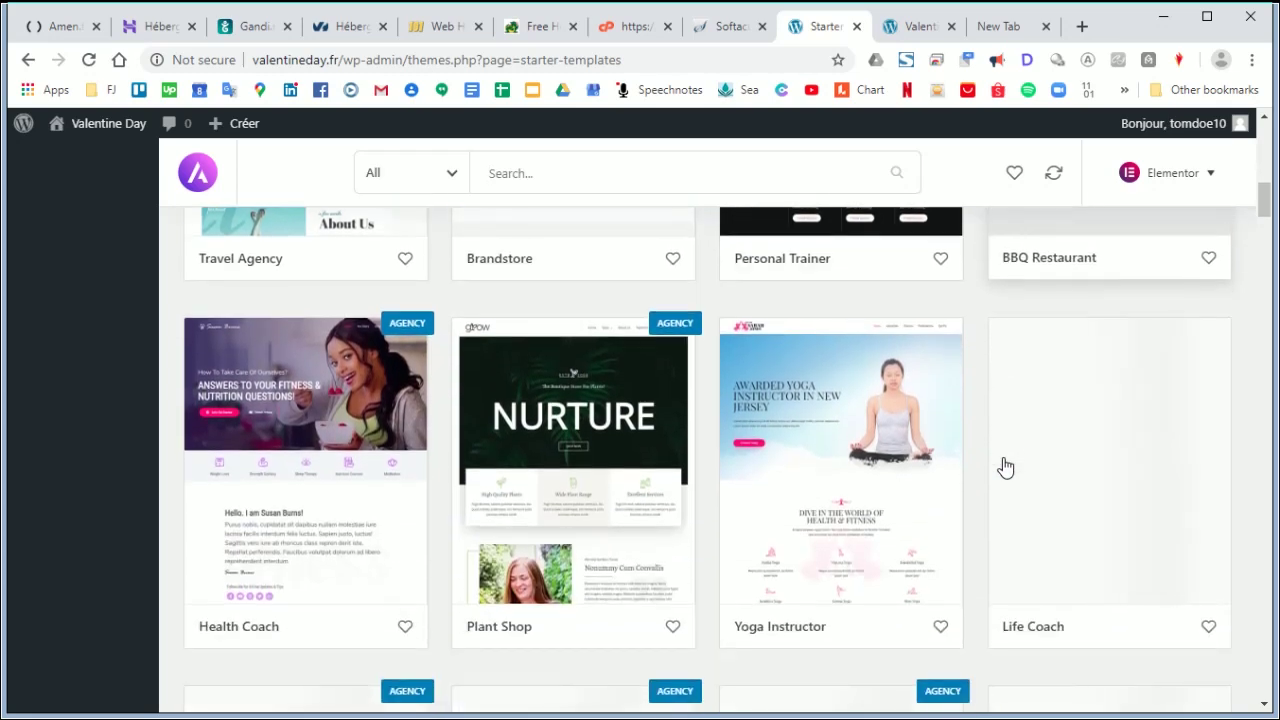
{"action": "scroll", "coordinate": [1004, 466], "scroll_direction": "down", "scroll_amount": 1}
{"action": "scroll", "coordinate": [886, 443], "scroll_direction": "up", "scroll_amount": 6}
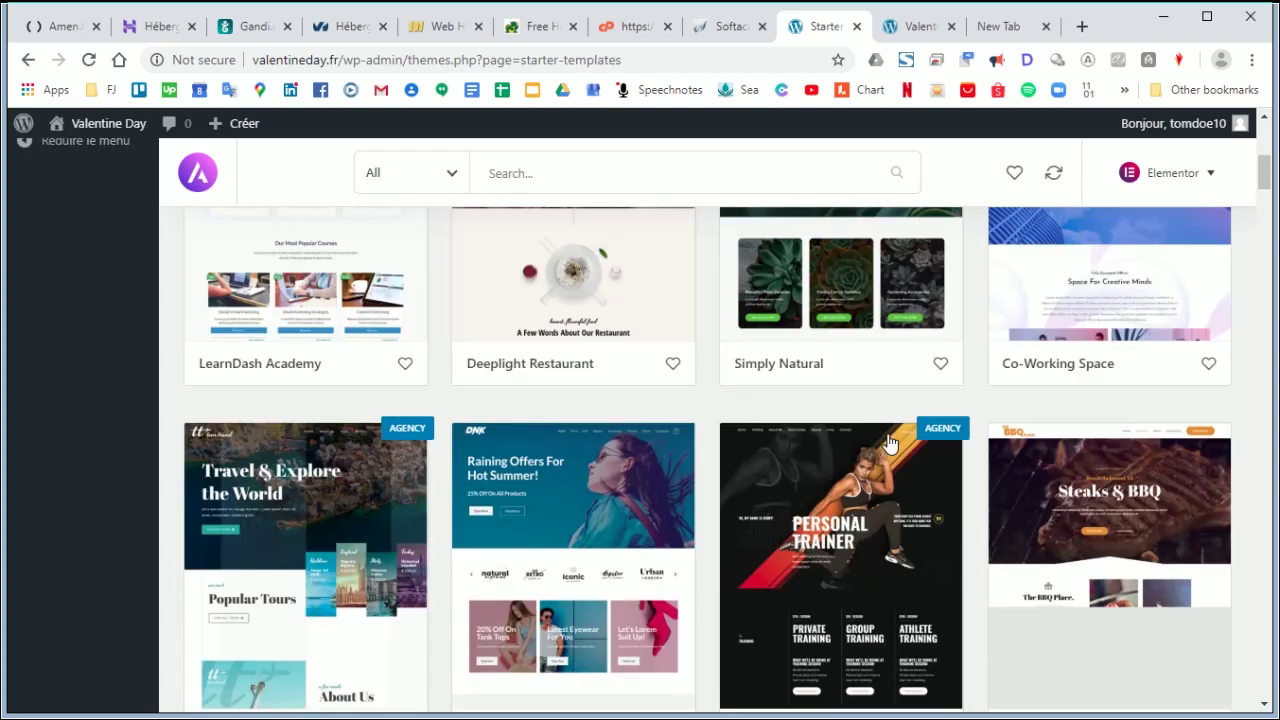
{"action": "scroll", "coordinate": [886, 443], "scroll_direction": "up", "scroll_amount": 6}
Filter the templates to Free and scroll down to the Accountant card.
{"action": "left_click", "coordinate": [435, 176]}
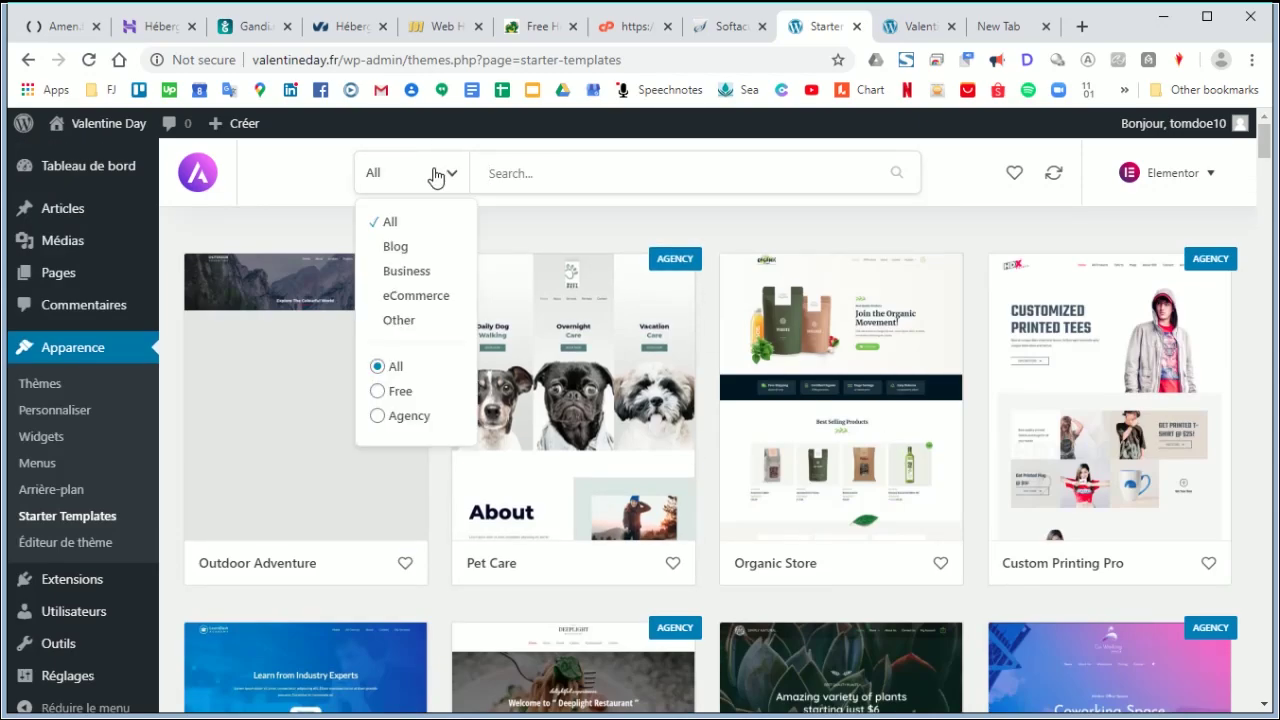
{"action": "left_click", "coordinate": [377, 392]}
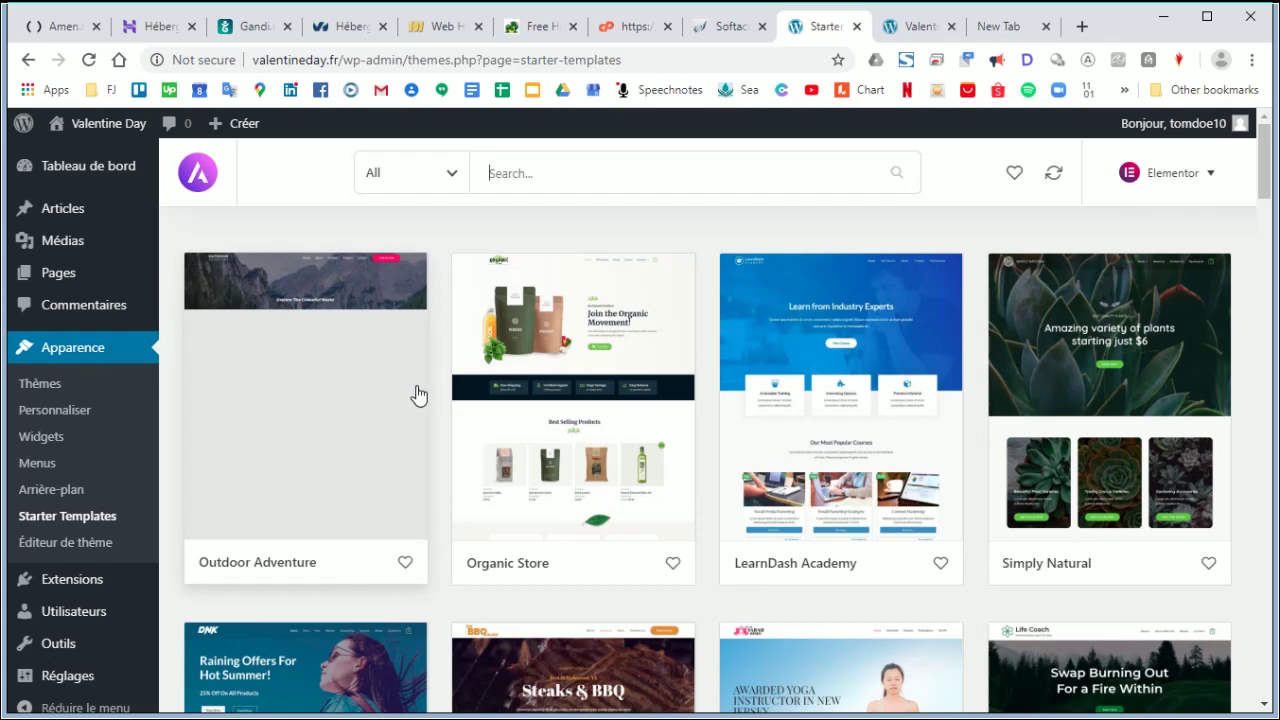
{"action": "scroll", "coordinate": [597, 395], "scroll_direction": "down", "scroll_amount": 1}
{"action": "scroll", "coordinate": [597, 395], "scroll_direction": "down", "scroll_amount": 1}
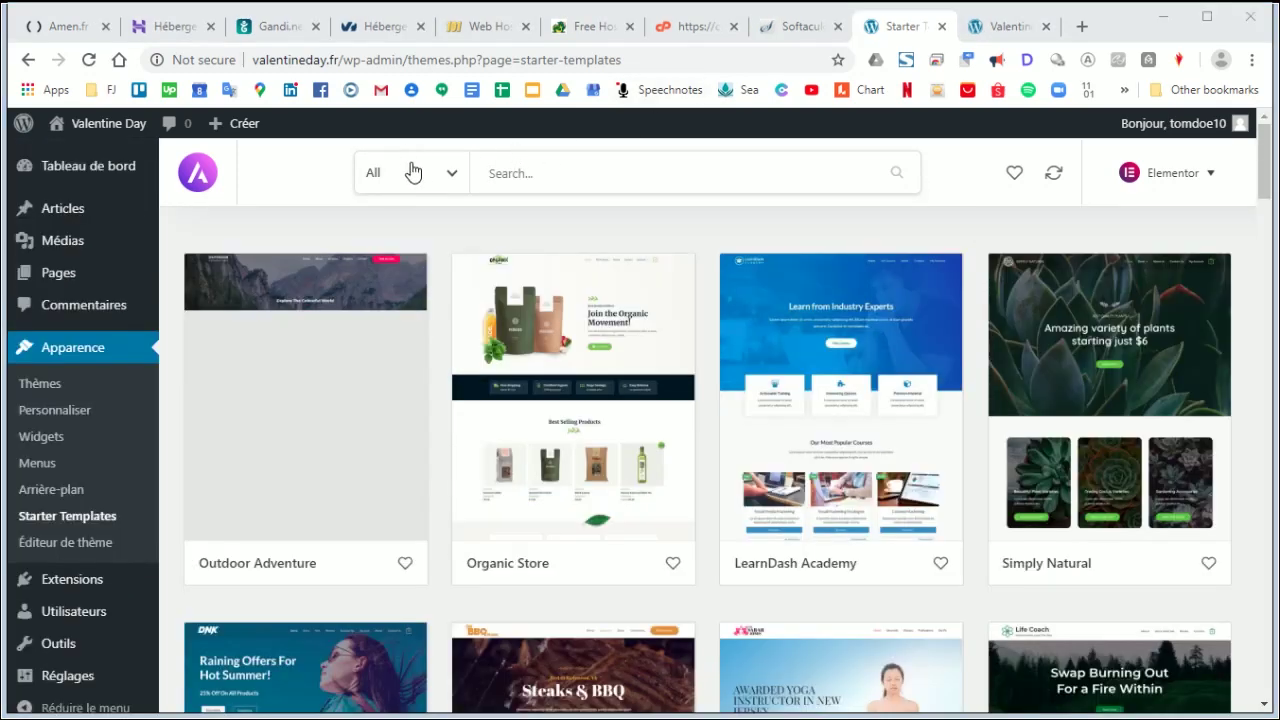
{"action": "scroll", "coordinate": [528, 406], "scroll_direction": "down", "scroll_amount": 5}
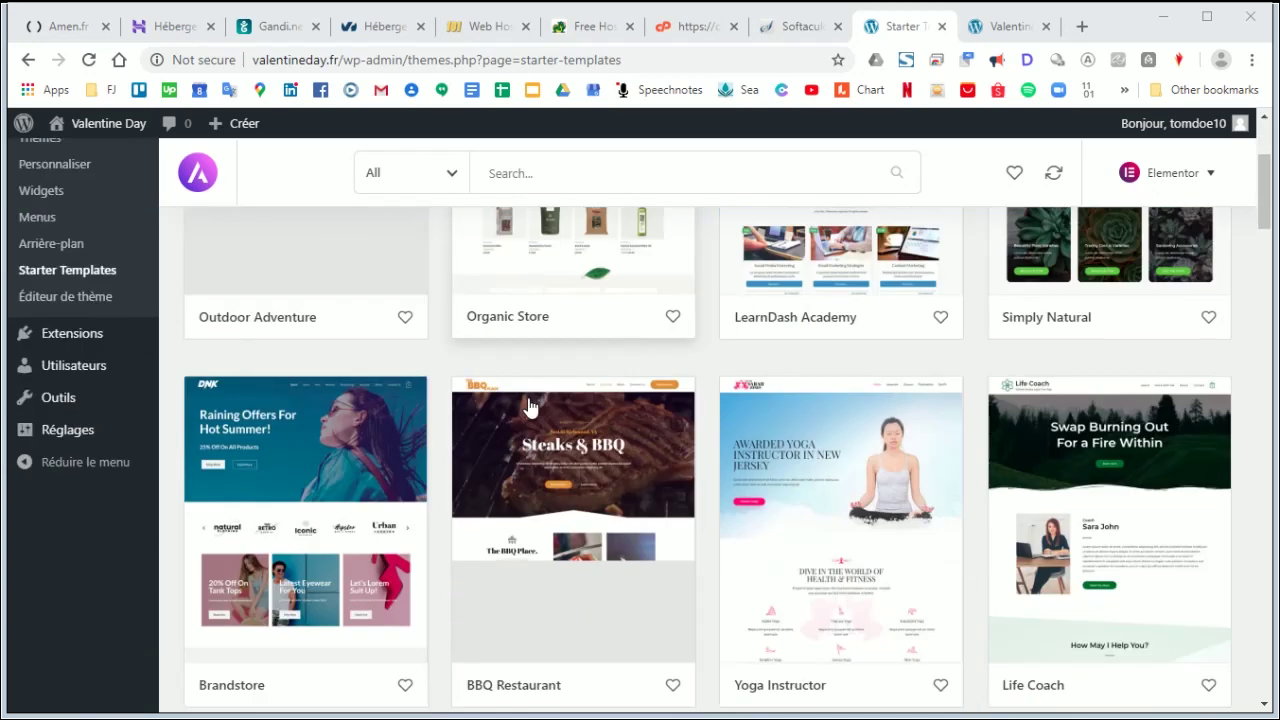
{"action": "left_click", "coordinate": [645, 59]}
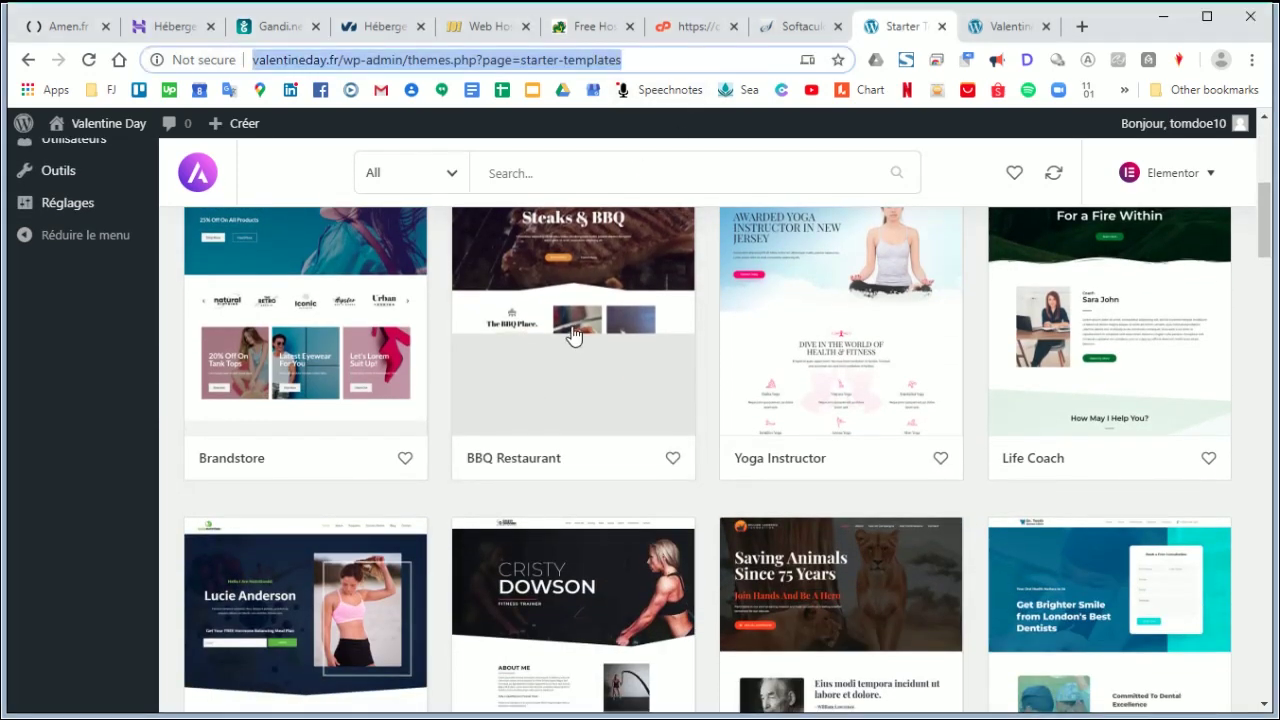
{"action": "scroll", "coordinate": [586, 371], "scroll_direction": "down", "scroll_amount": 5}
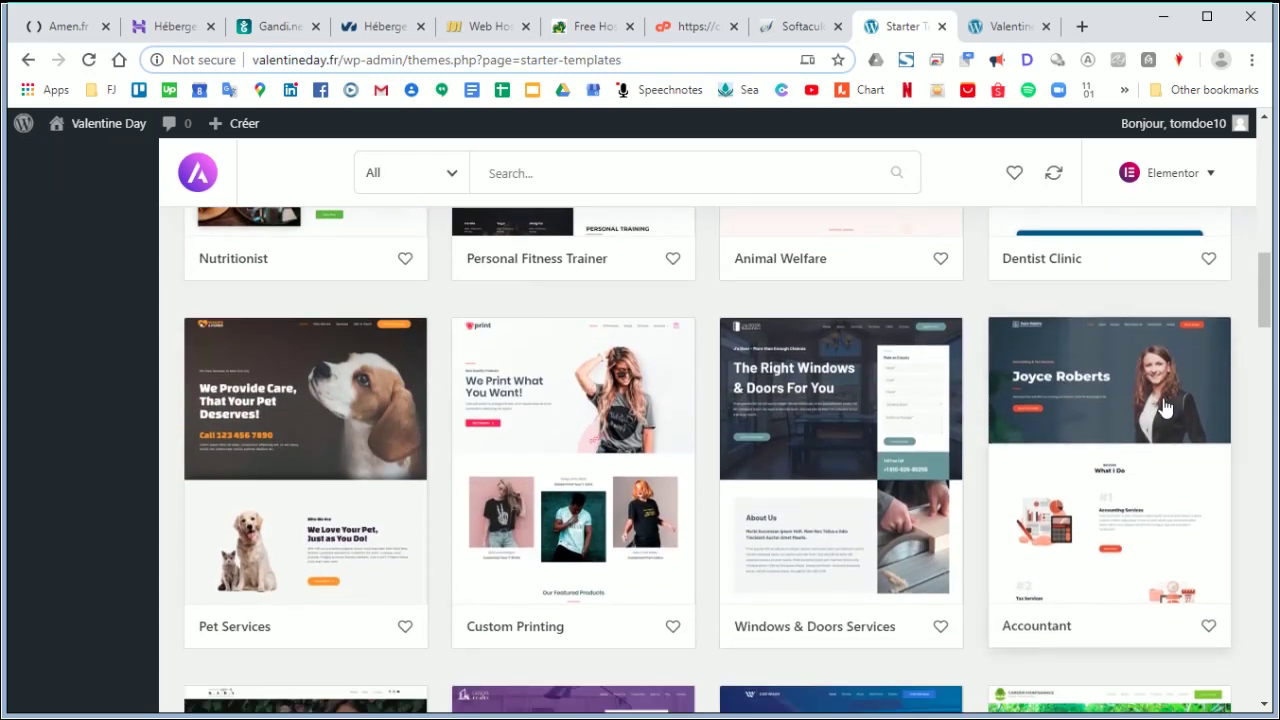
Open Accountant and preview its About, Services, Why choose me, Testimonials and Contact pages.
{"action": "left_click", "coordinate": [1100, 452]}
{"action": "scroll", "coordinate": [528, 421], "scroll_direction": "down", "scroll_amount": 8}
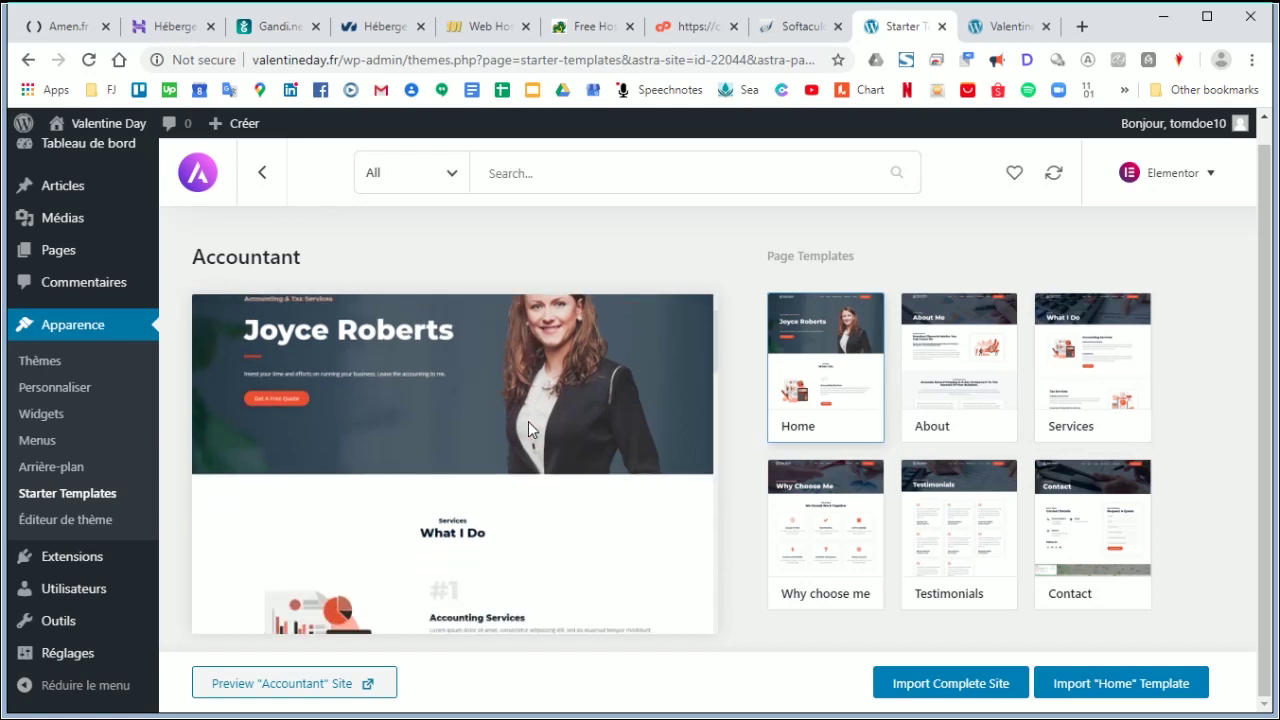
{"action": "scroll", "coordinate": [528, 421], "scroll_direction": "down", "scroll_amount": 6}
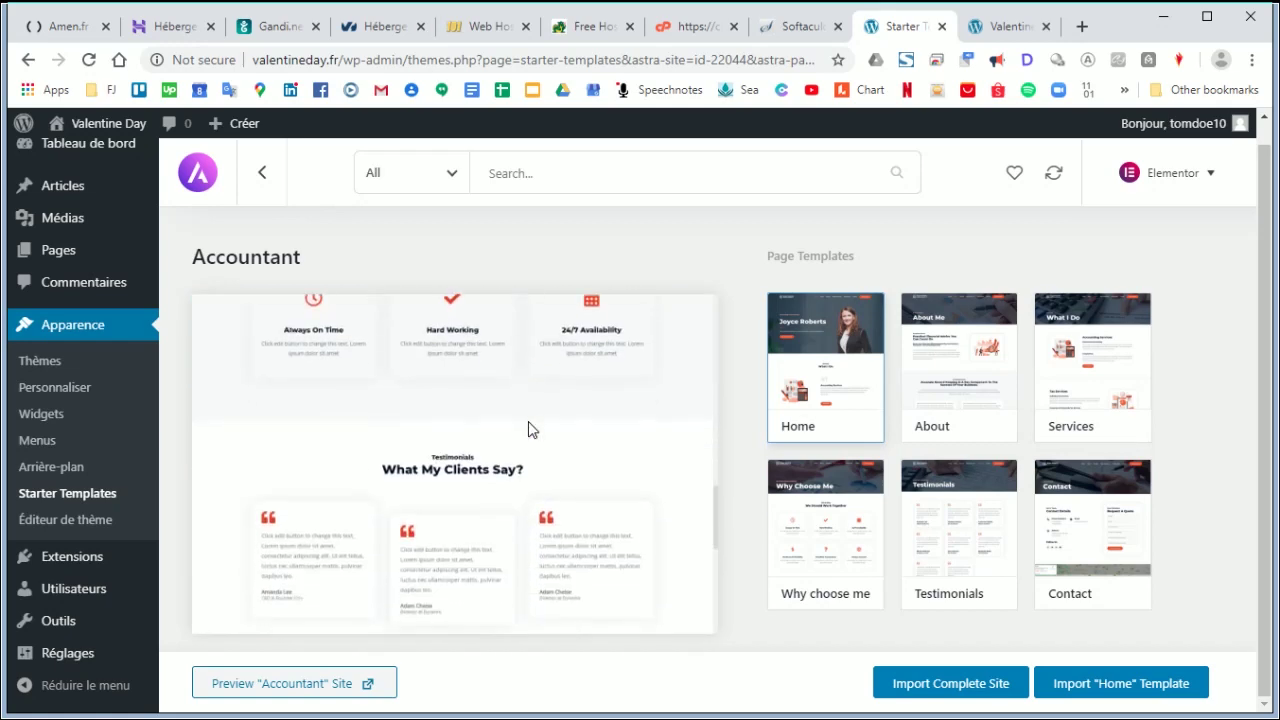
{"action": "scroll", "coordinate": [528, 421], "scroll_direction": "up", "scroll_amount": 3}
{"action": "scroll", "coordinate": [528, 421], "scroll_direction": "up", "scroll_amount": 10}
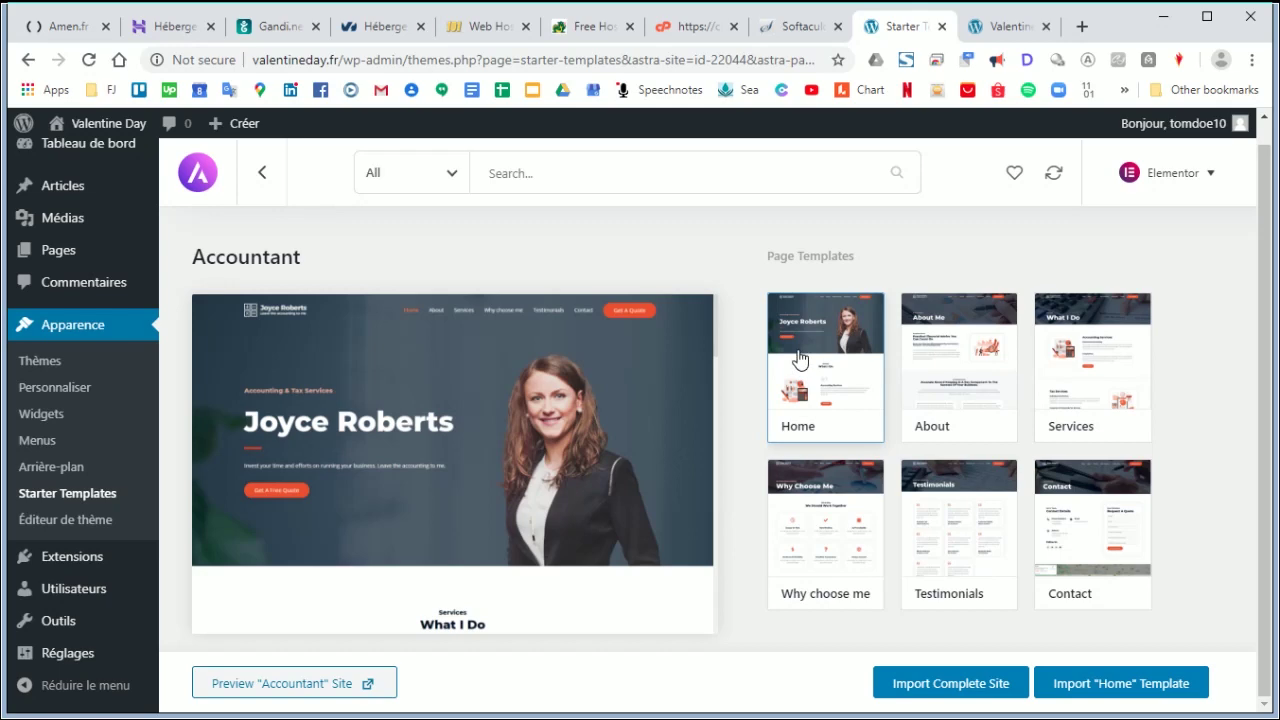
{"action": "left_click", "coordinate": [941, 356]}
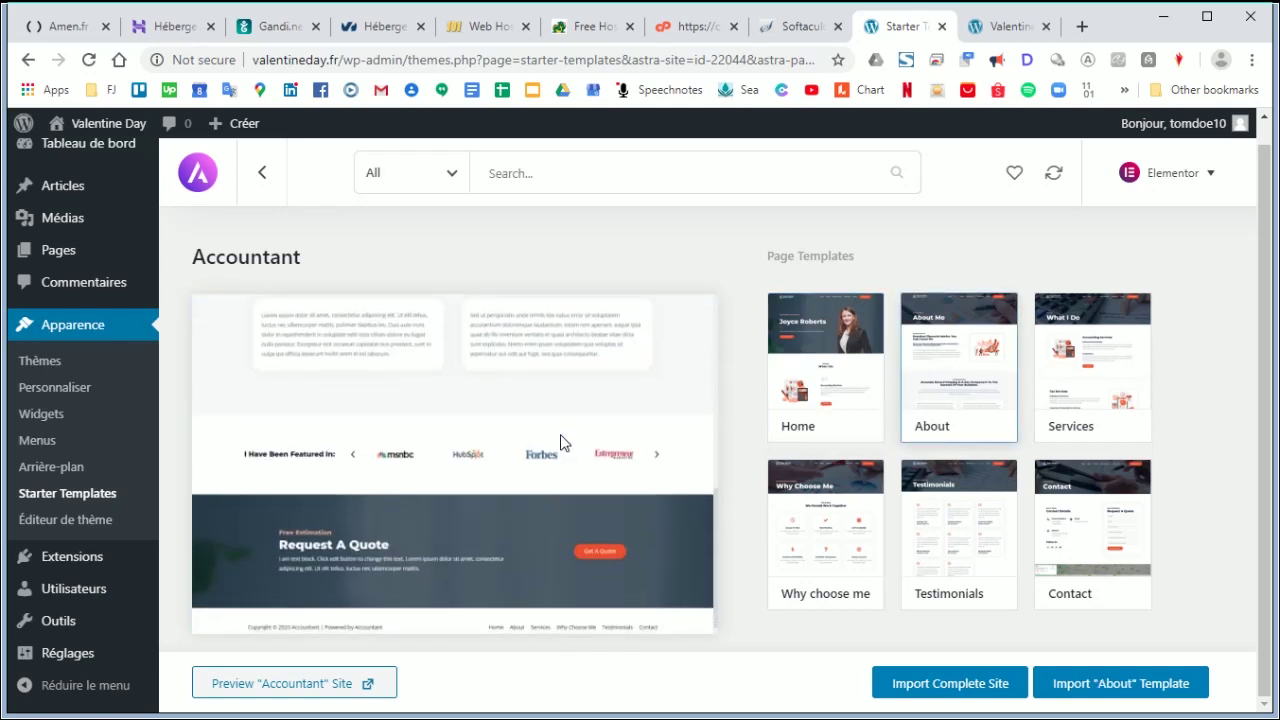
{"action": "left_click", "coordinate": [1102, 360]}
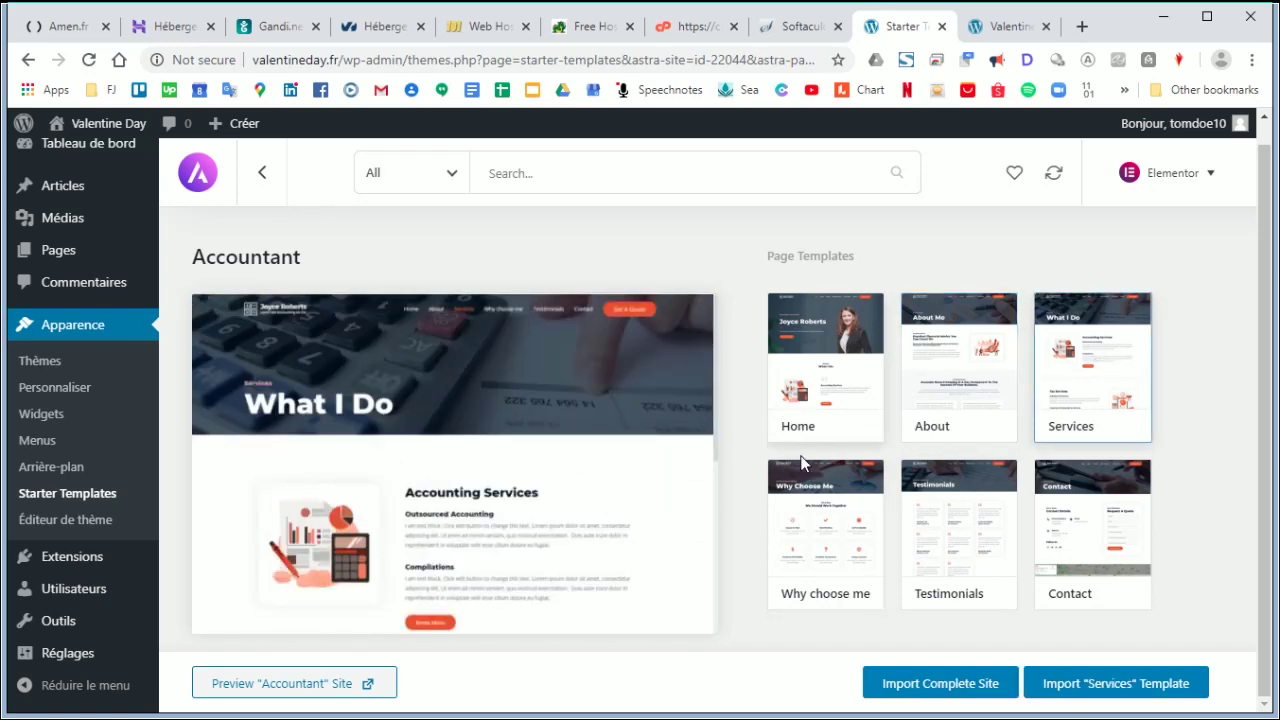
{"action": "left_click", "coordinate": [836, 528]}
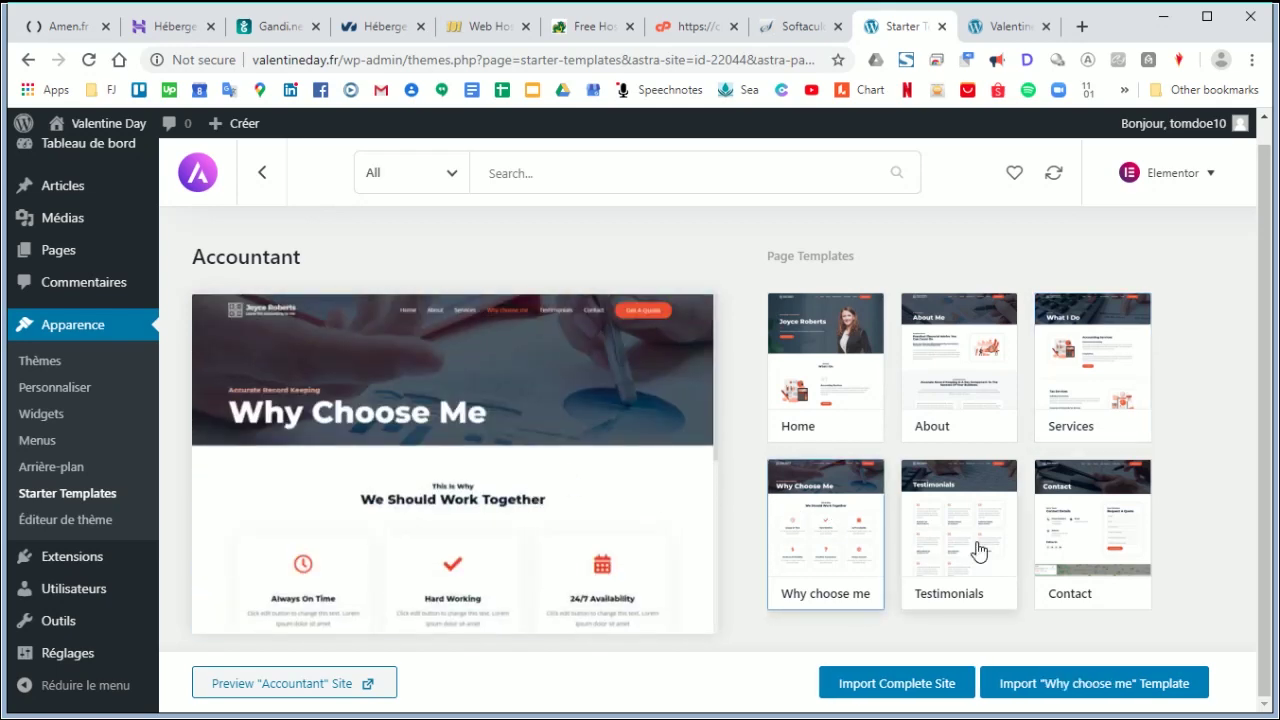
{"action": "left_click", "coordinate": [977, 551]}
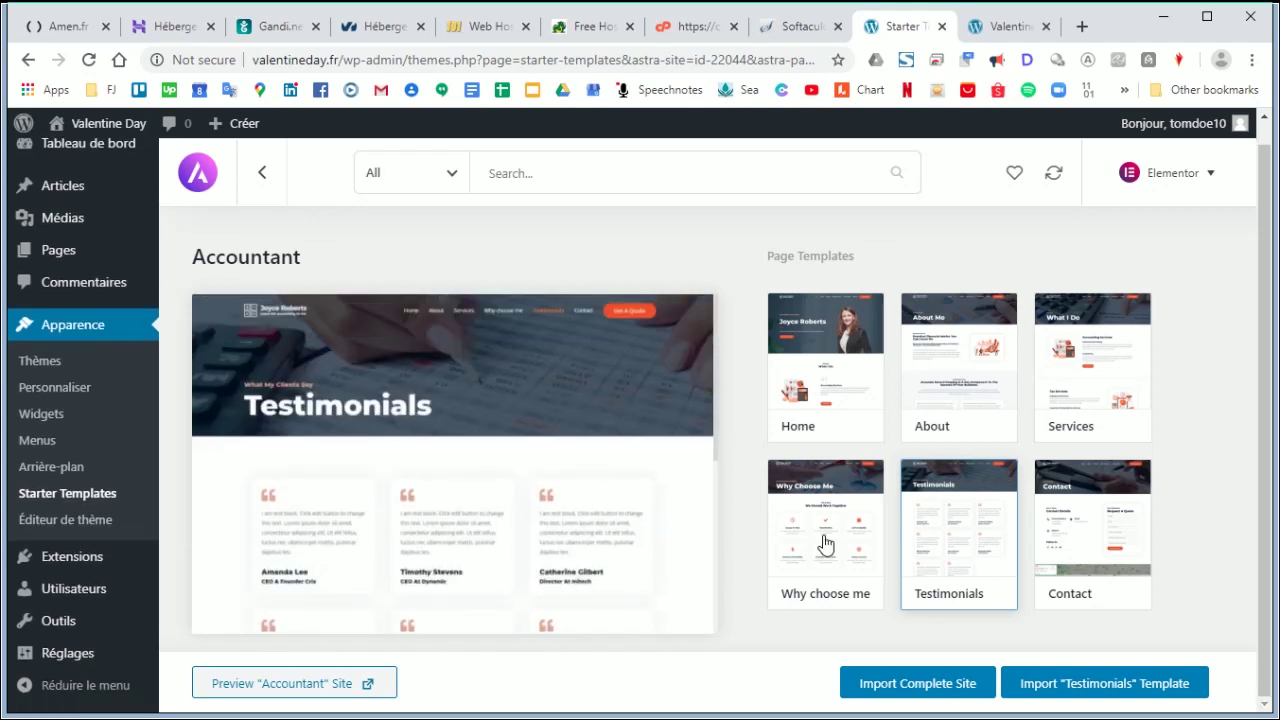
{"action": "left_click", "coordinate": [1080, 518]}
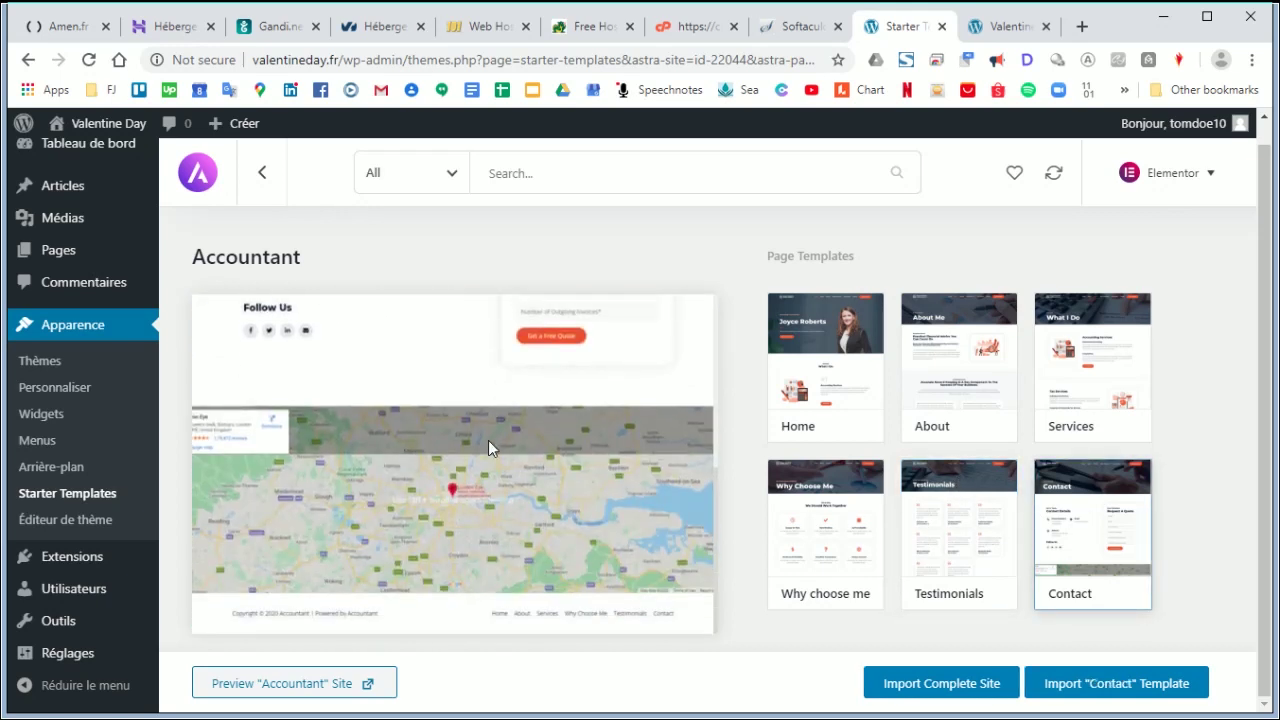
{"action": "left_click", "coordinate": [854, 400]}
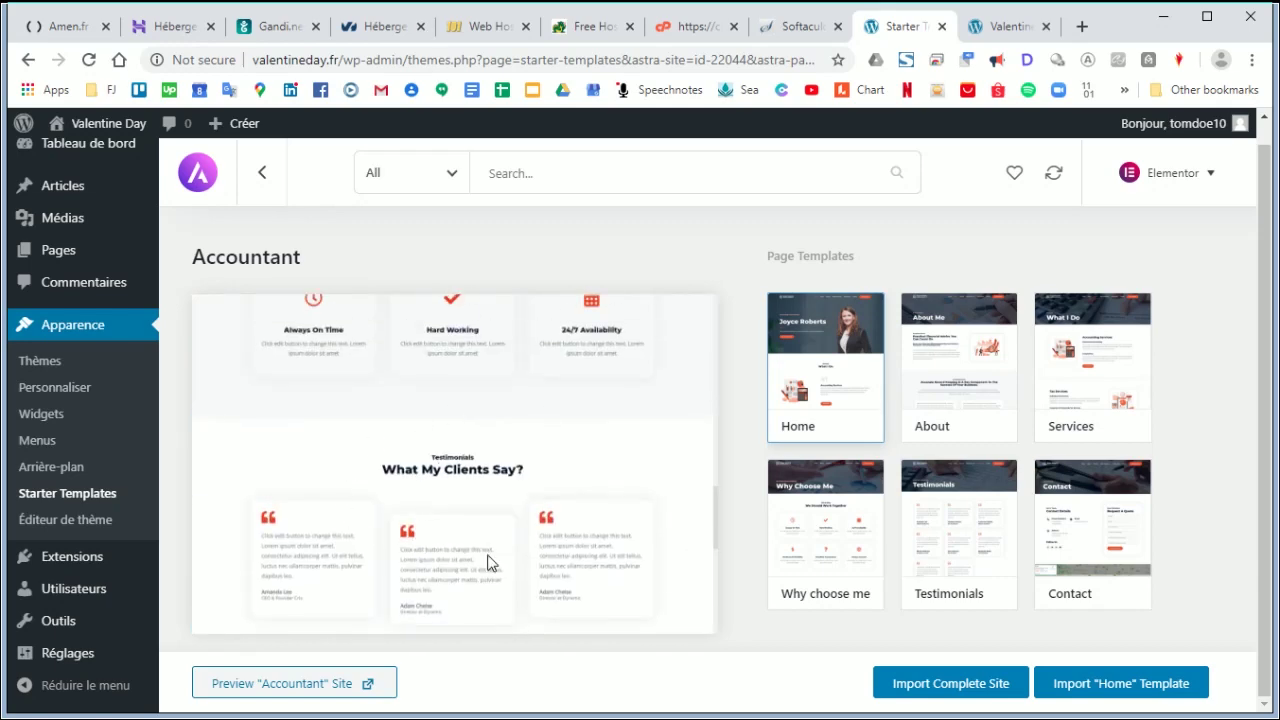
Recheck the About page, switch back to Home, then return to the template grid.
{"action": "scroll", "coordinate": [371, 429], "scroll_direction": "up", "scroll_amount": 4}
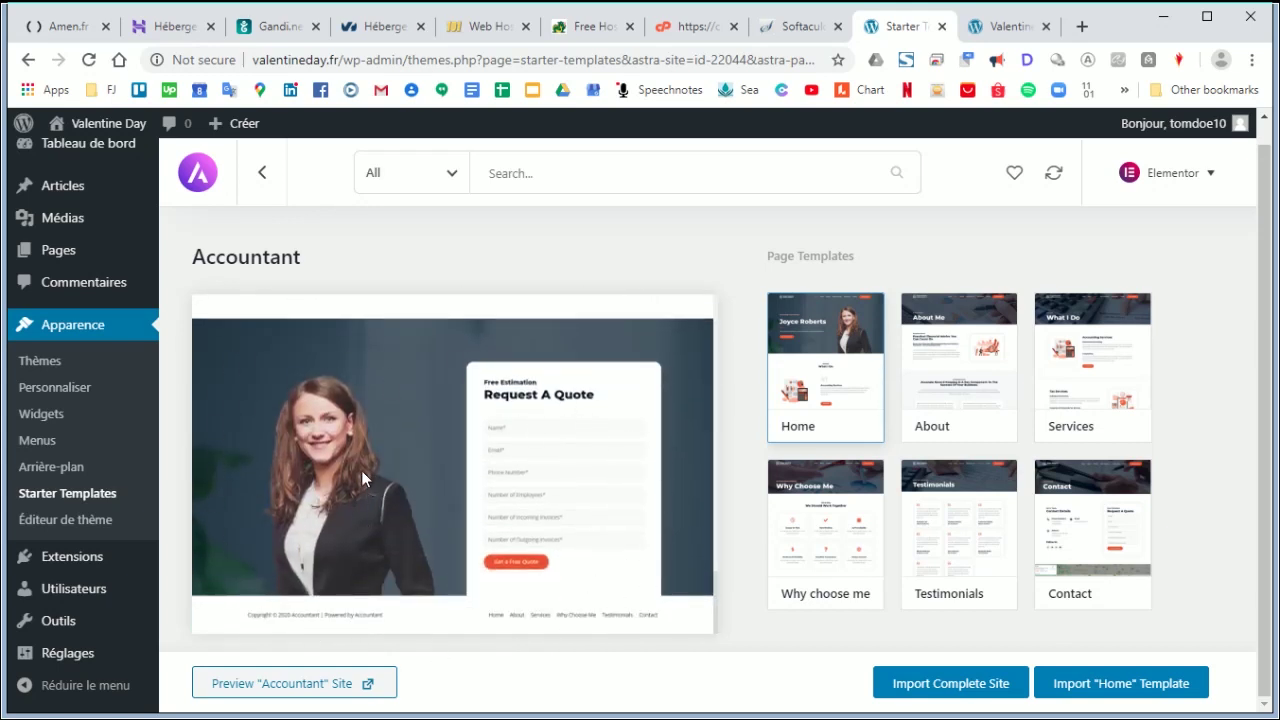
{"action": "scroll", "coordinate": [361, 468], "scroll_direction": "up", "scroll_amount": 5}
{"action": "left_click", "coordinate": [948, 389]}
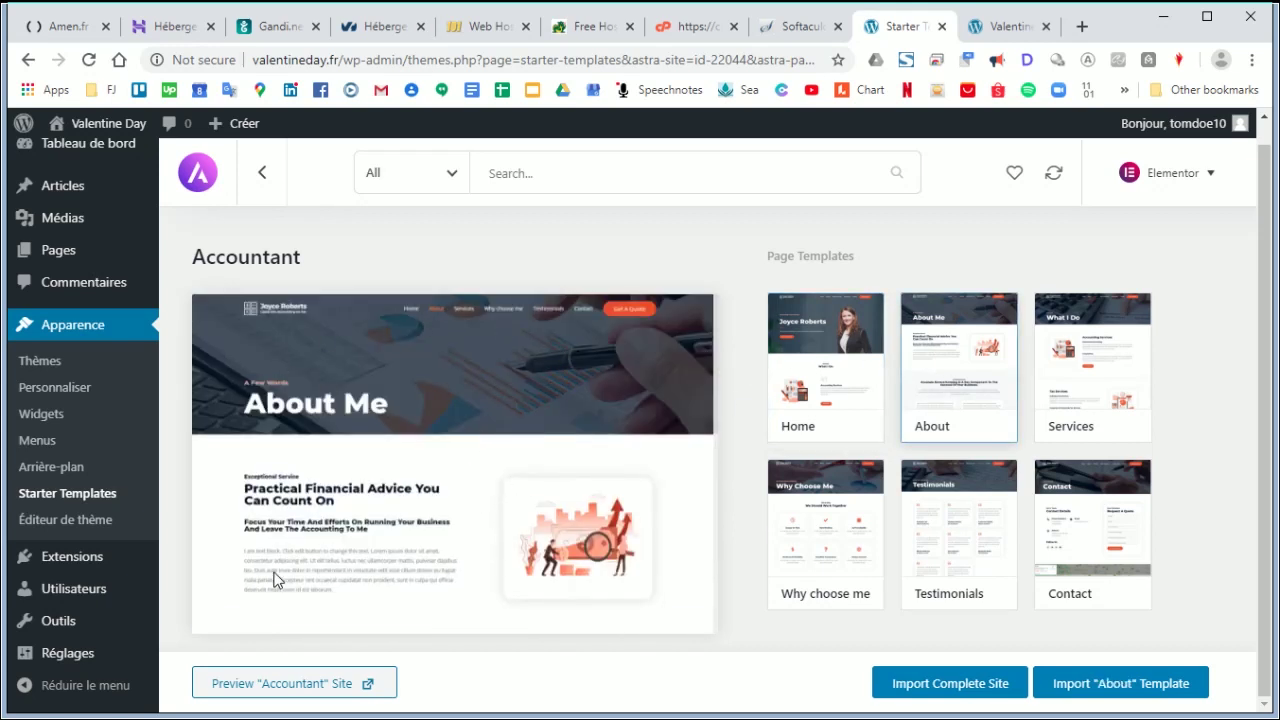
{"action": "scroll", "coordinate": [596, 521], "scroll_direction": "down", "scroll_amount": 5}
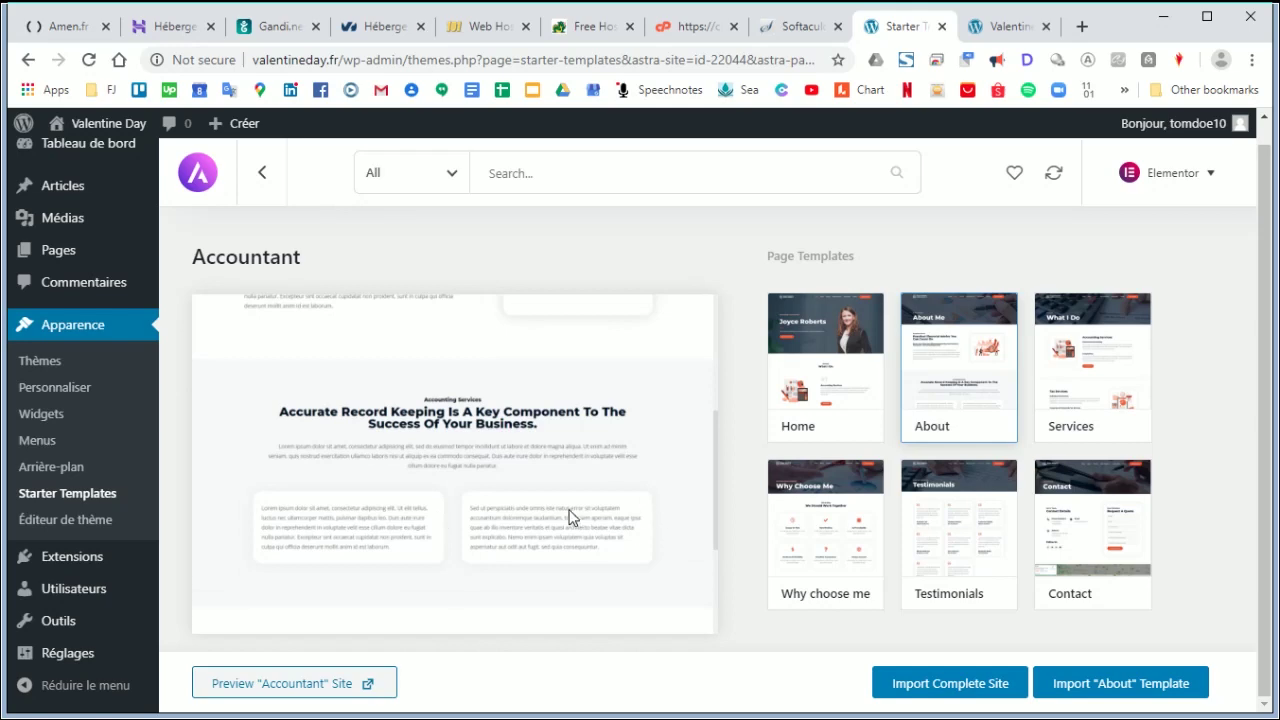
{"action": "scroll", "coordinate": [572, 509], "scroll_direction": "down", "scroll_amount": 3}
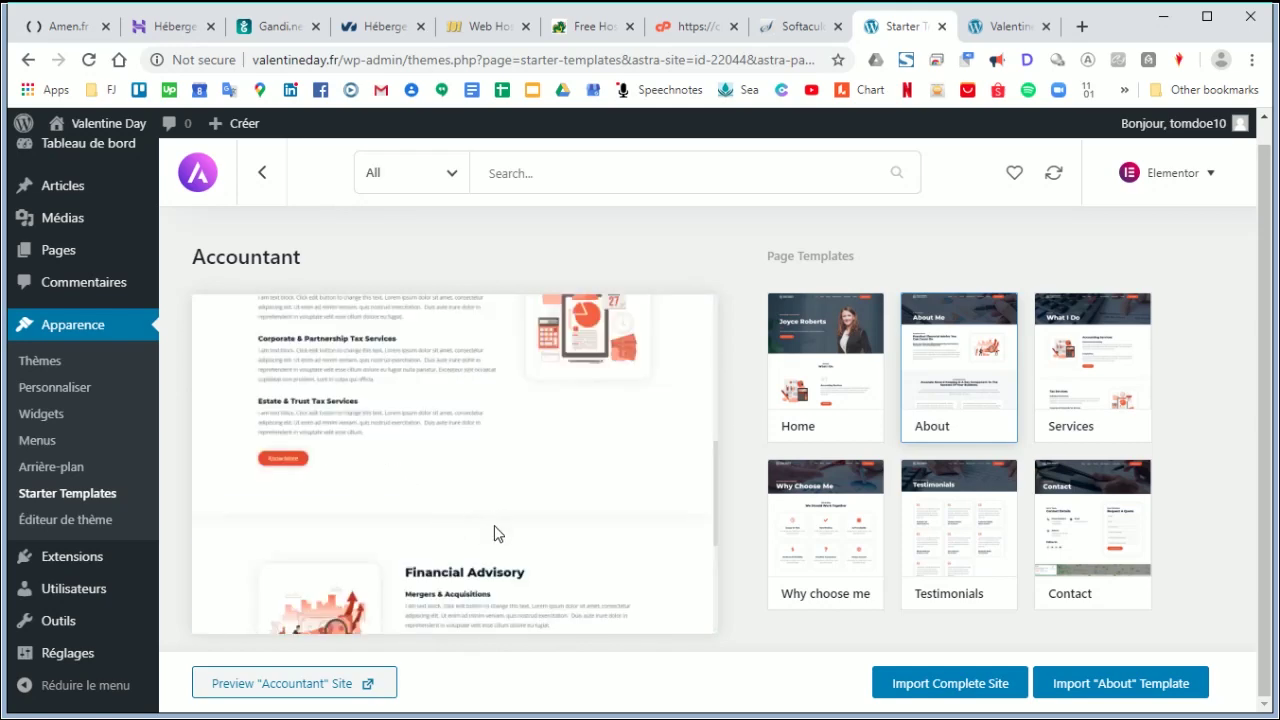
{"action": "scroll", "coordinate": [494, 527], "scroll_direction": "down", "scroll_amount": 3}
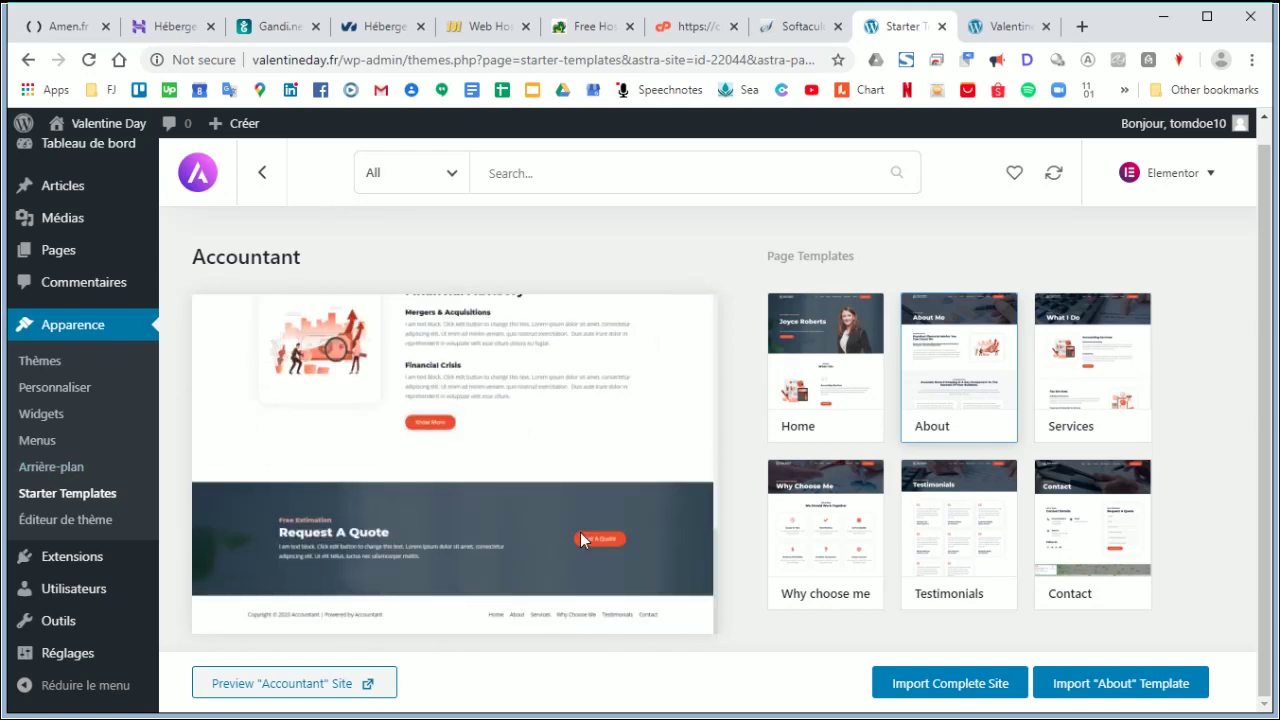
{"action": "scroll", "coordinate": [582, 538], "scroll_direction": "up", "scroll_amount": 10}
{"action": "left_click", "coordinate": [818, 363]}
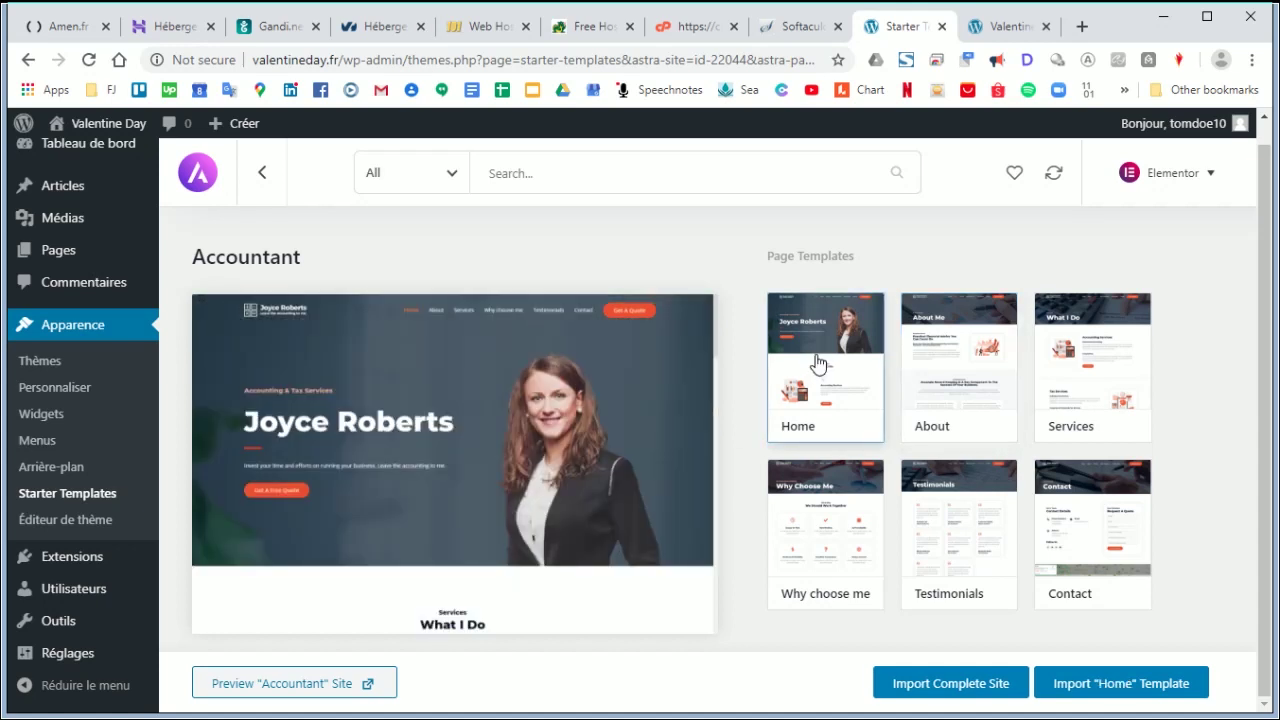
{"action": "left_click", "coordinate": [266, 174]}
Open the Outdoor Adventure template and preview its Projects page.
{"action": "left_click", "coordinate": [343, 409]}
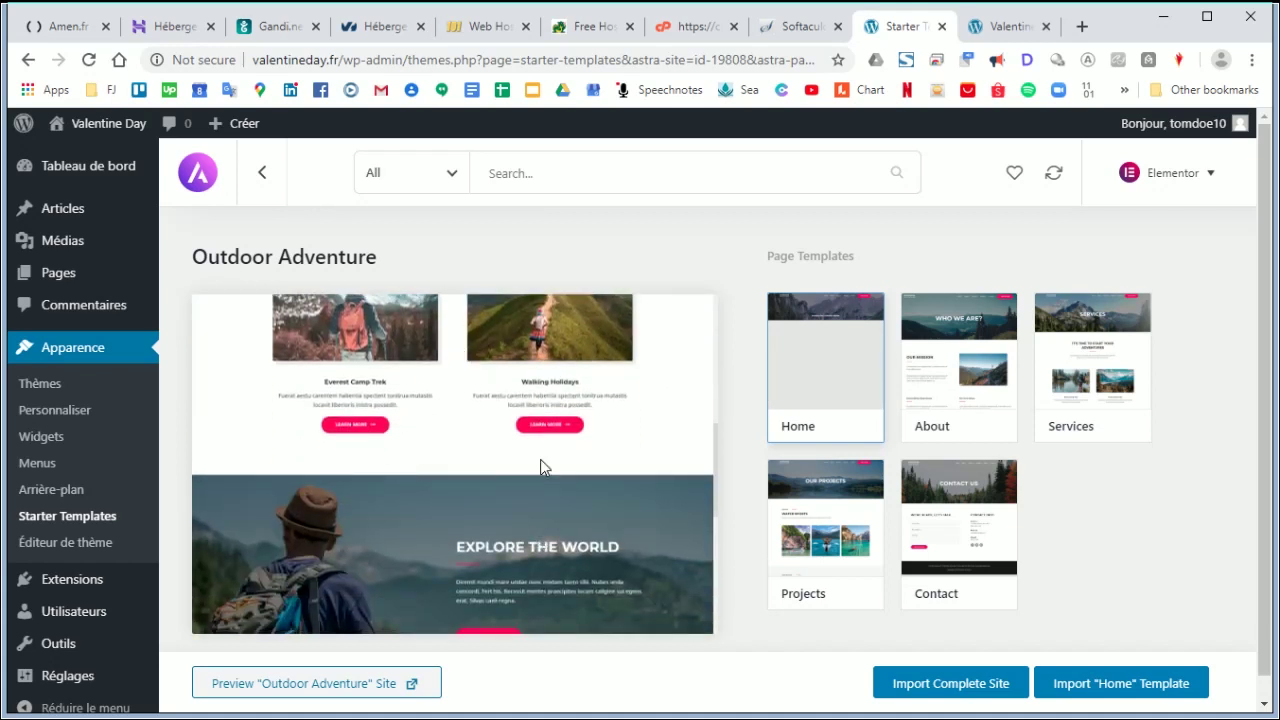
{"action": "scroll", "coordinate": [480, 500], "scroll_direction": "down", "scroll_amount": 3}
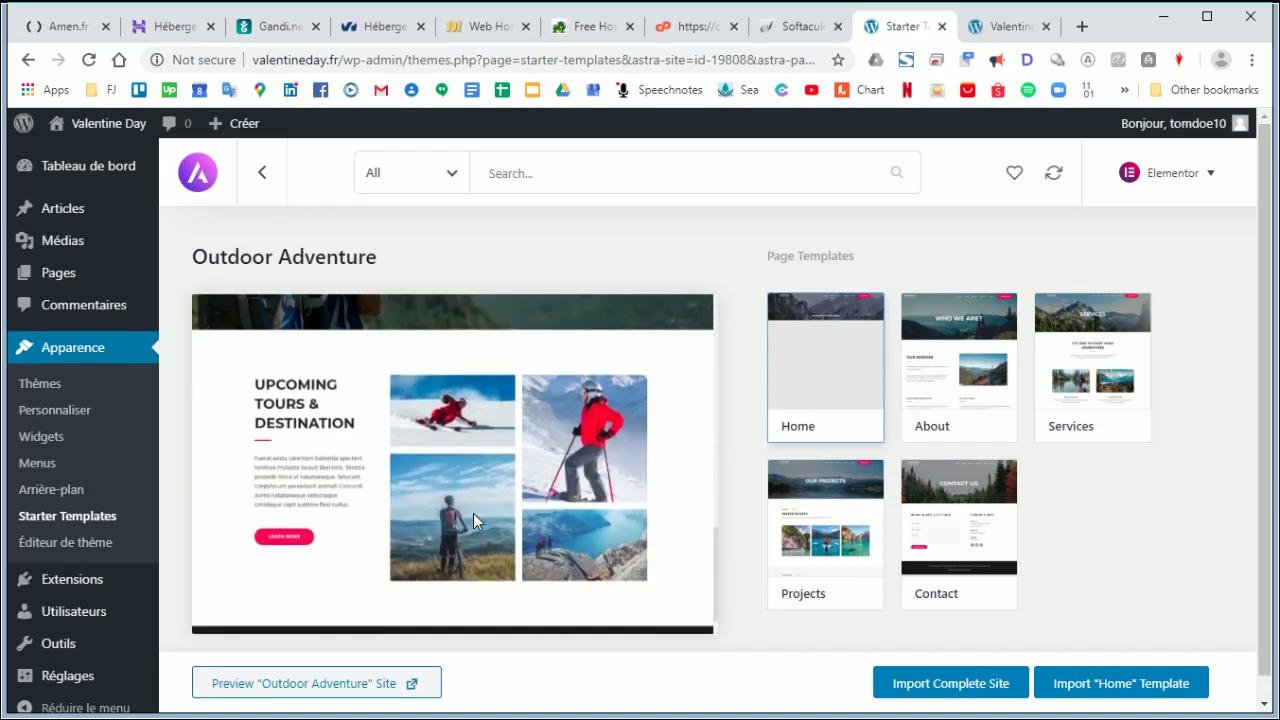
{"action": "left_click", "coordinate": [845, 497]}
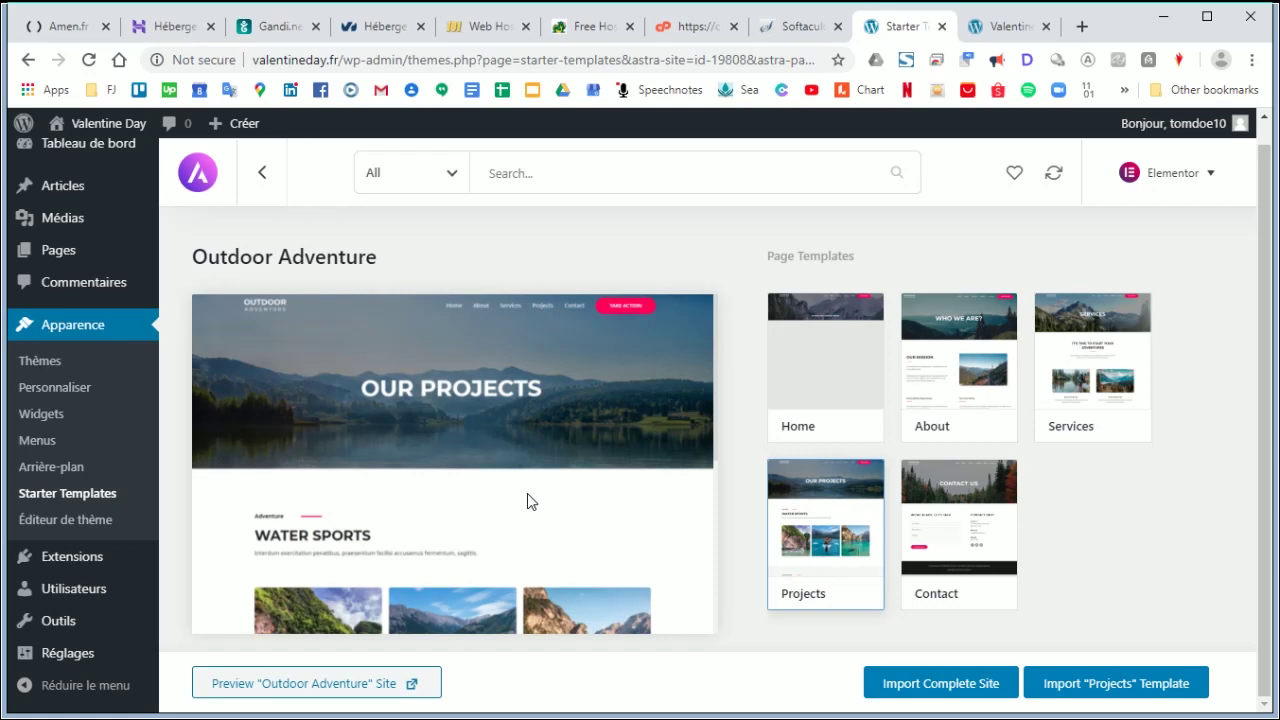
{"action": "scroll", "coordinate": [527, 500], "scroll_direction": "down", "scroll_amount": 3}
{"action": "scroll", "coordinate": [527, 493], "scroll_direction": "up", "scroll_amount": 4}
Return to the template grid and scroll down to Italian Restaurant.
{"action": "left_click", "coordinate": [263, 172]}
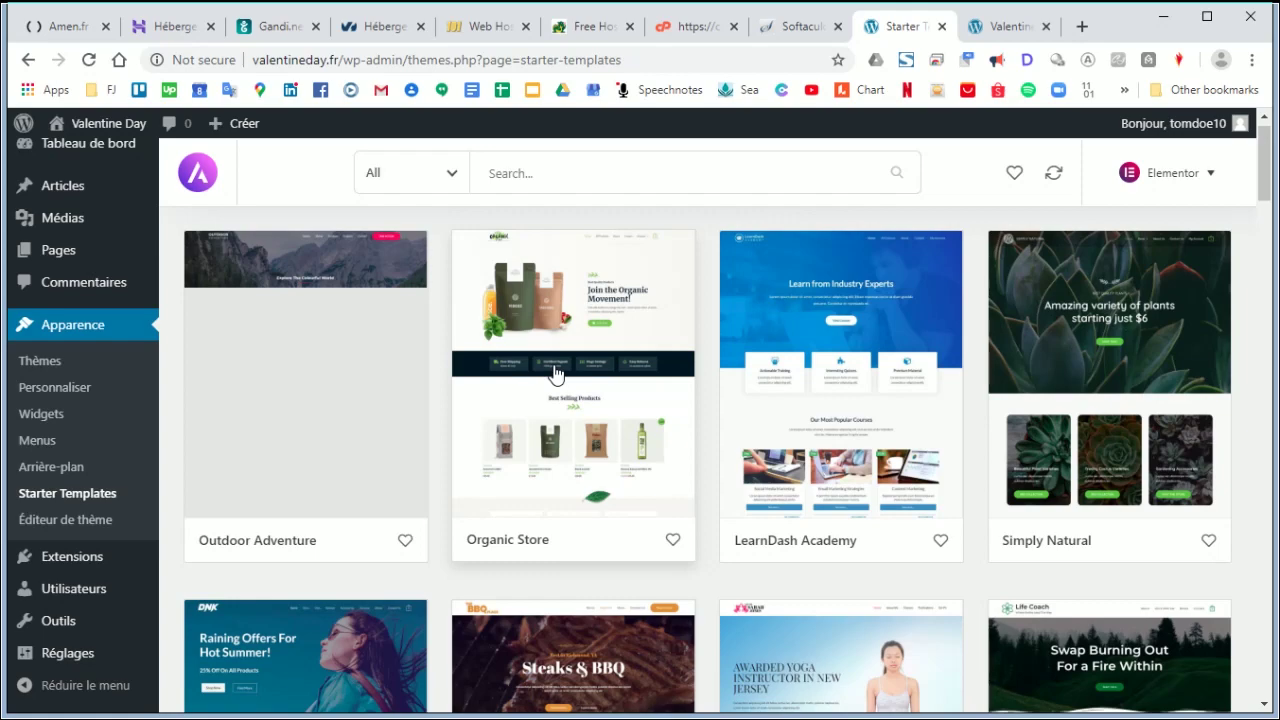
{"action": "scroll", "coordinate": [847, 444], "scroll_direction": "down", "scroll_amount": 8}
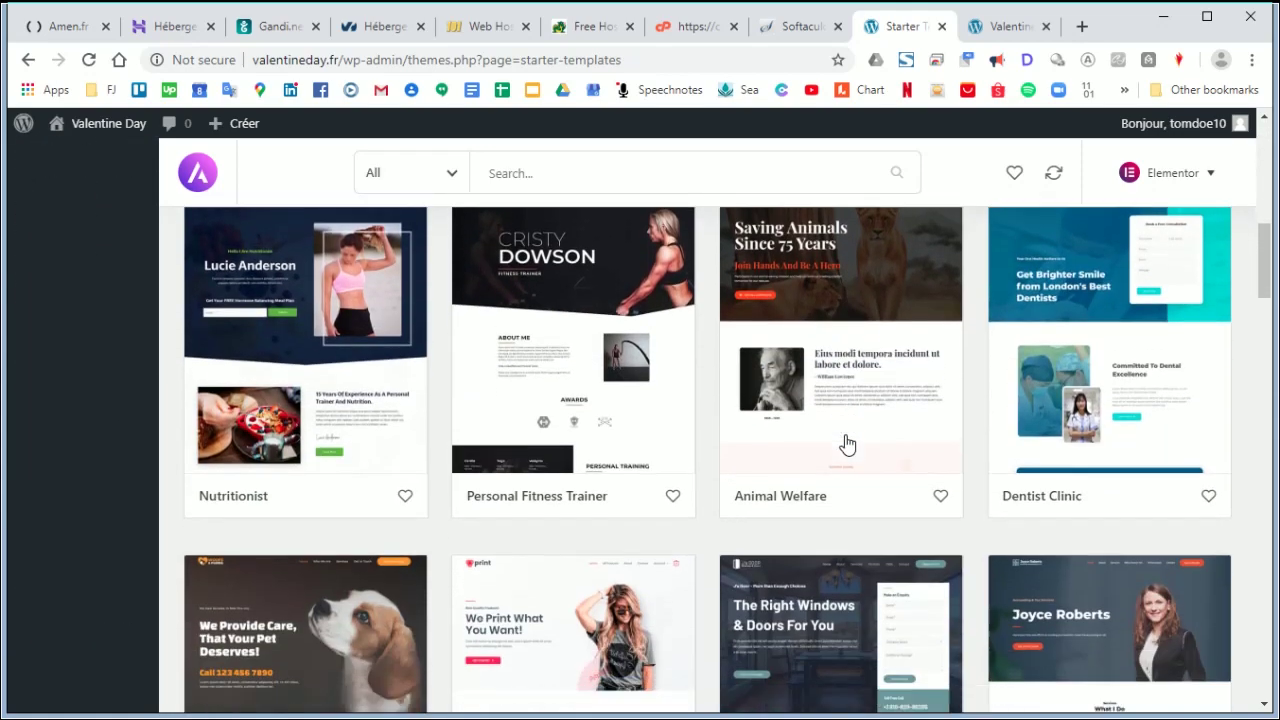
{"action": "scroll", "coordinate": [847, 444], "scroll_direction": "down", "scroll_amount": 12}
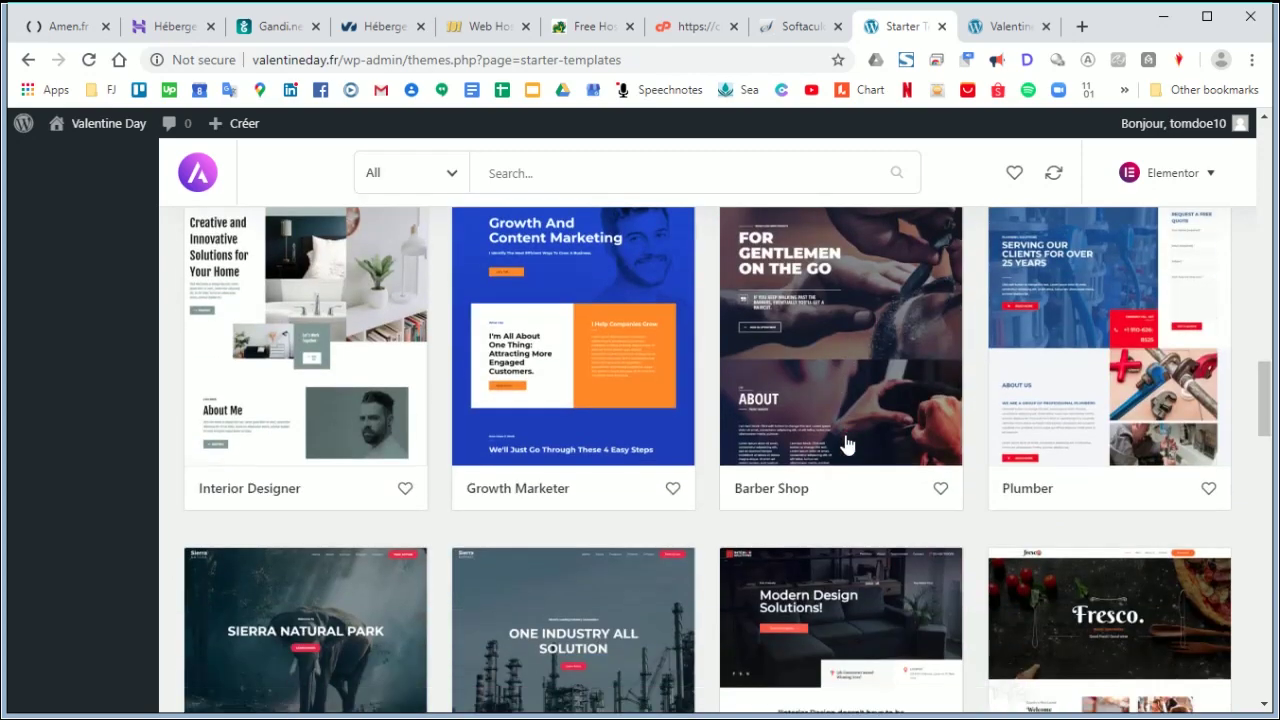
{"action": "scroll", "coordinate": [847, 444], "scroll_direction": "down", "scroll_amount": 3}
Open the Italian Restaurant template and scroll through its home preview.
{"action": "left_click", "coordinate": [1066, 428]}
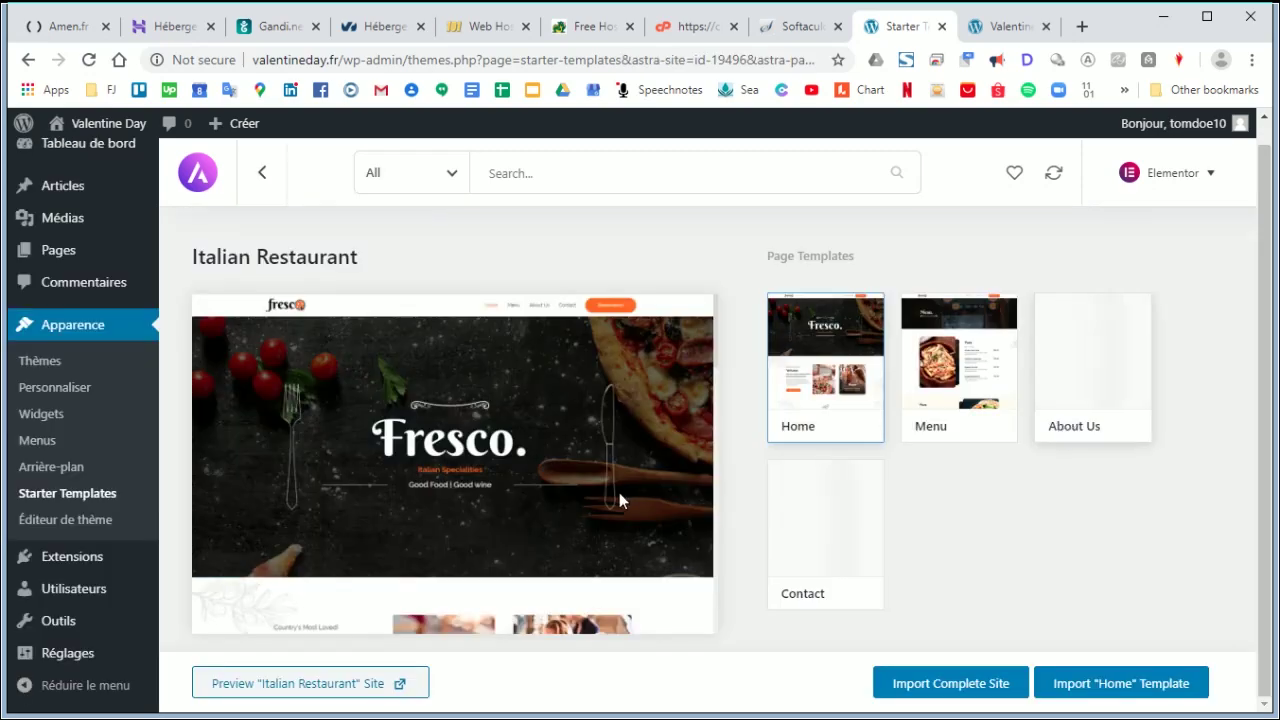
{"action": "scroll", "coordinate": [560, 469], "scroll_direction": "down", "scroll_amount": 10}
{"action": "scroll", "coordinate": [560, 469], "scroll_direction": "up", "scroll_amount": 7}
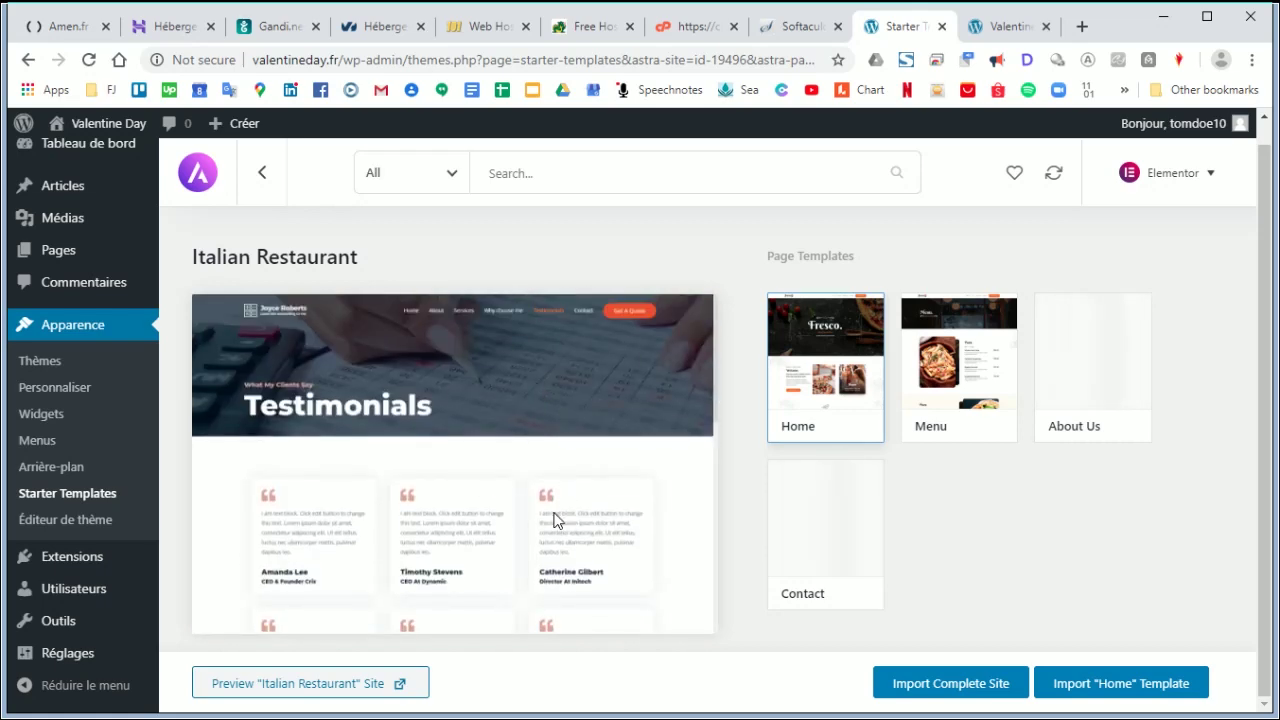
{"action": "scroll", "coordinate": [731, 526], "scroll_direction": "up", "scroll_amount": 2}
{"action": "scroll", "coordinate": [694, 426], "scroll_direction": "up", "scroll_amount": 3}
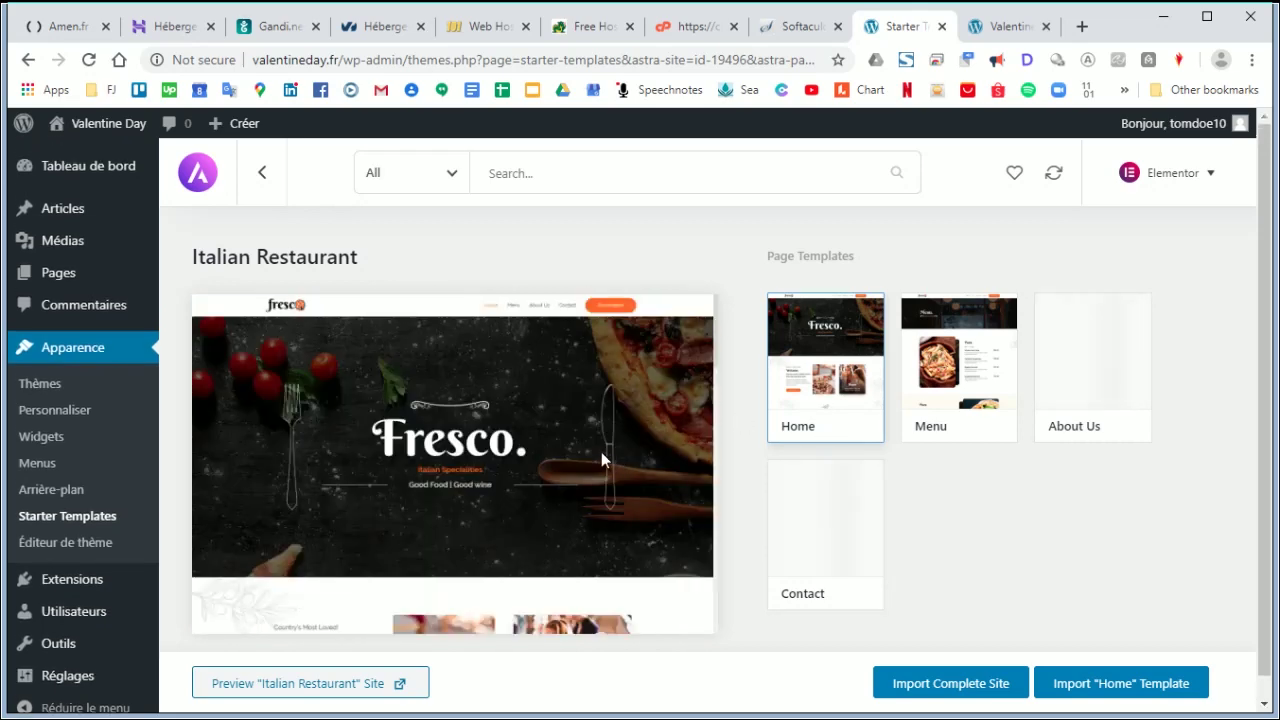
{"action": "scroll", "coordinate": [506, 472], "scroll_direction": "down", "scroll_amount": 7}
{"action": "scroll", "coordinate": [502, 470], "scroll_direction": "up", "scroll_amount": 6}
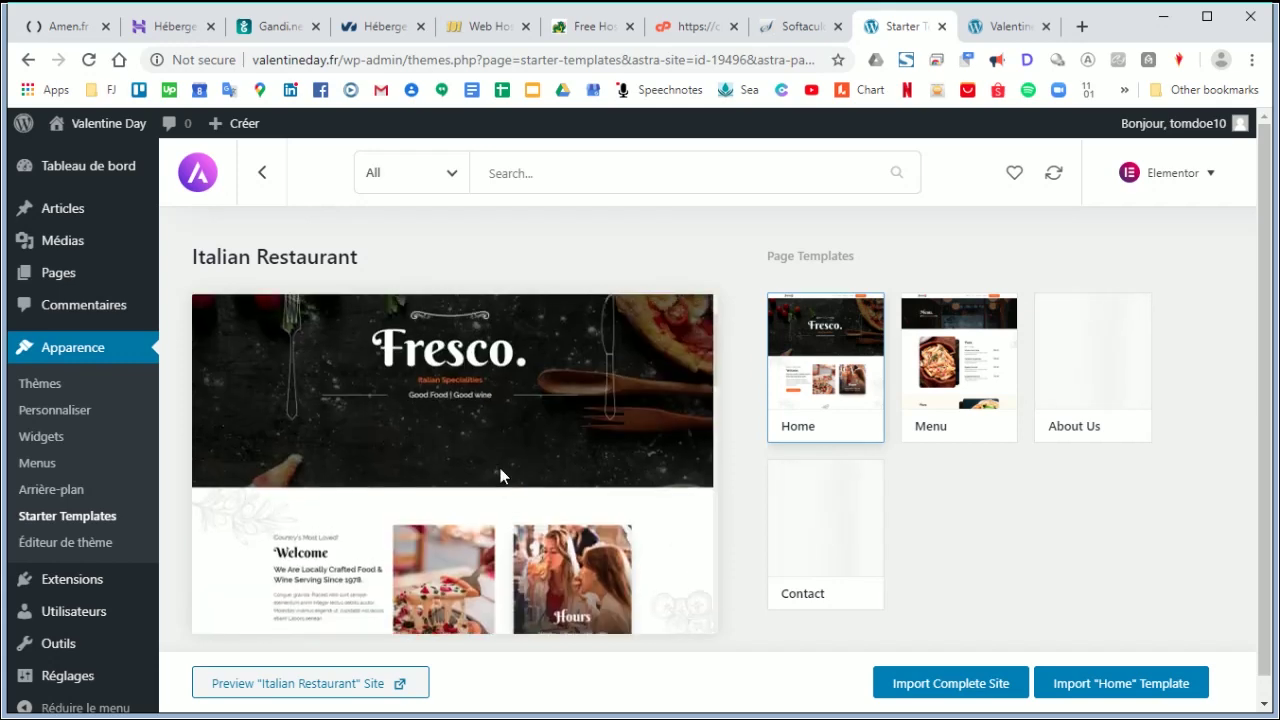
{"action": "scroll", "coordinate": [502, 476], "scroll_direction": "up", "scroll_amount": 2}
{"action": "scroll", "coordinate": [520, 440], "scroll_direction": "down", "scroll_amount": 5}
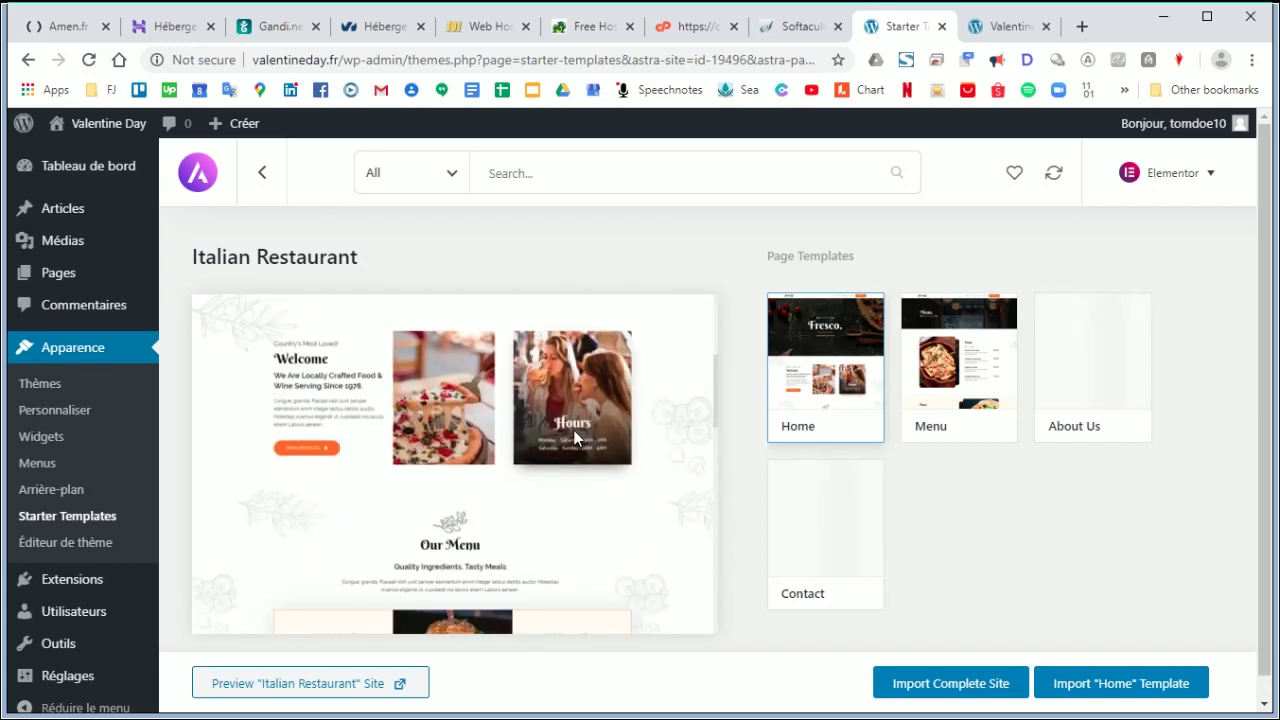
{"action": "scroll", "coordinate": [548, 470], "scroll_direction": "down", "scroll_amount": 8}
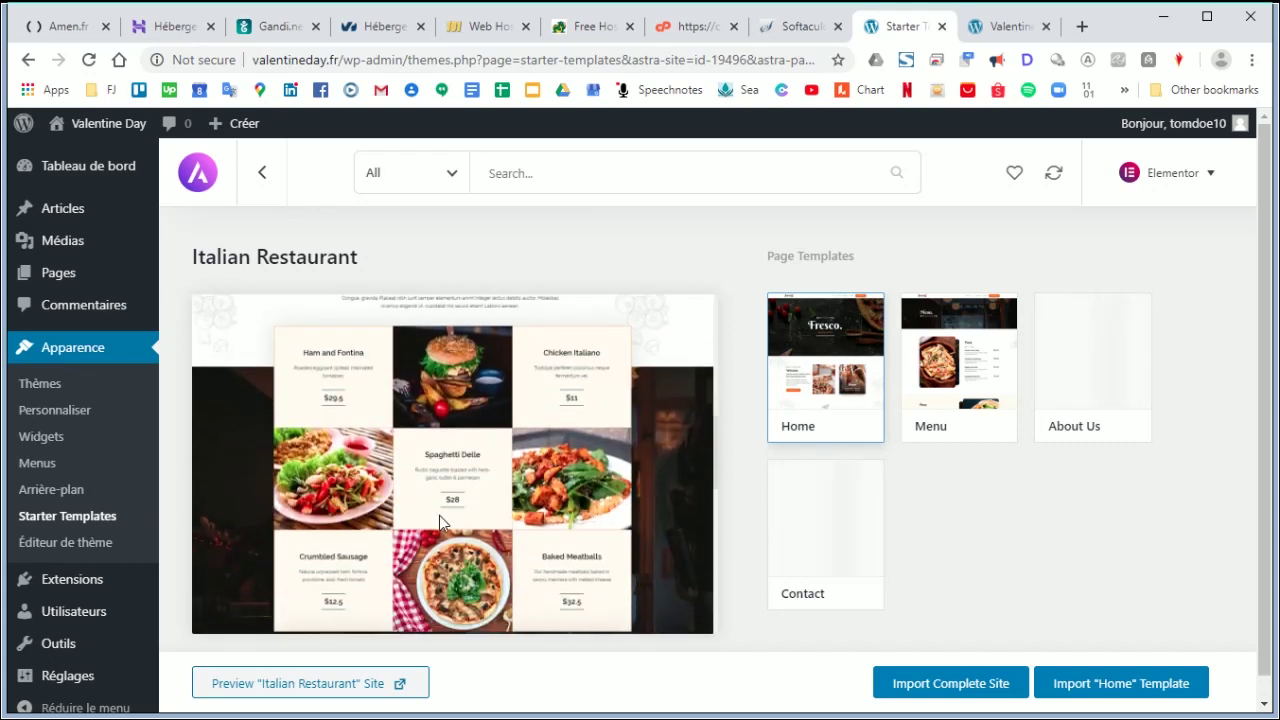
{"action": "scroll", "coordinate": [510, 500], "scroll_direction": "down", "scroll_amount": 1}
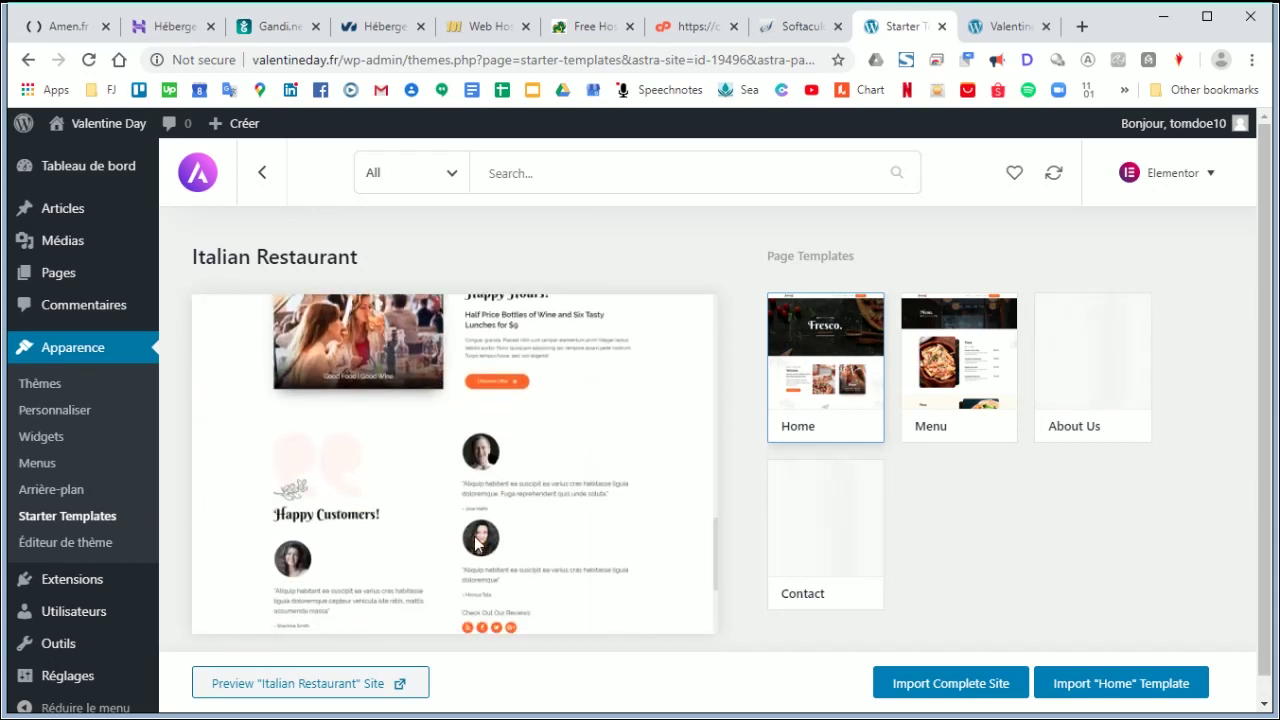
{"action": "scroll", "coordinate": [462, 313], "scroll_direction": "up", "scroll_amount": 4}
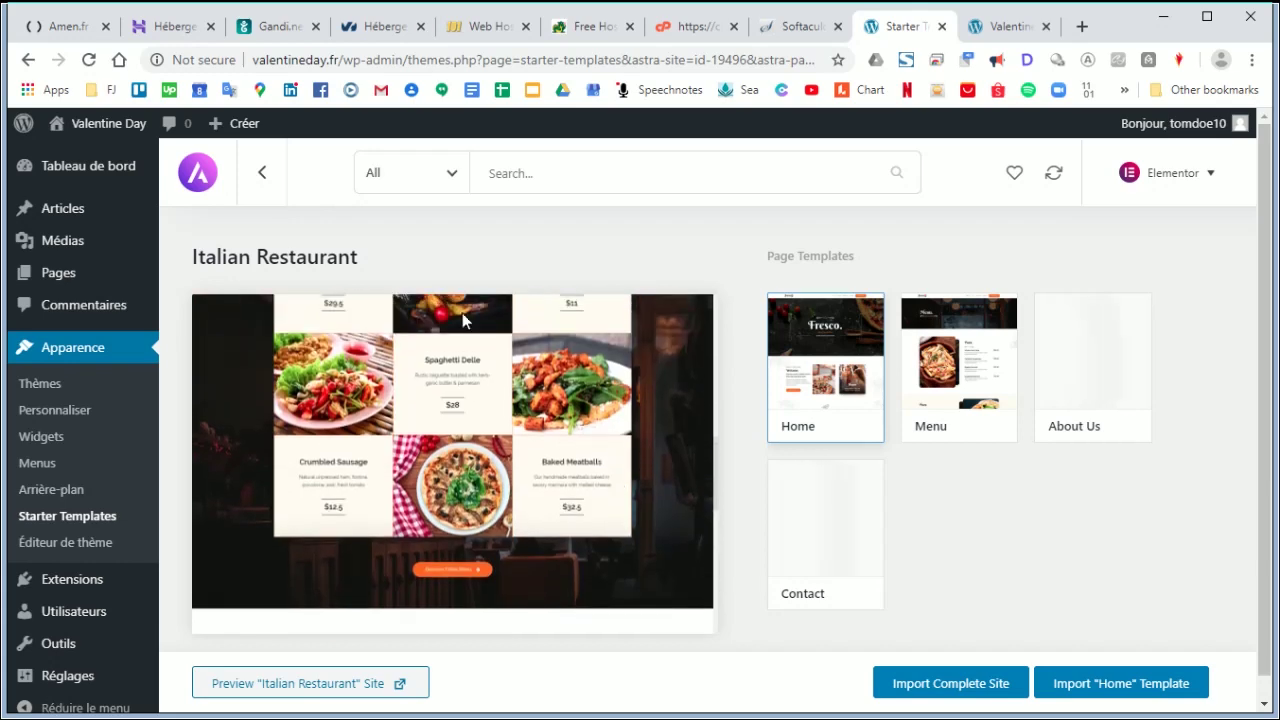
{"action": "scroll", "coordinate": [613, 434], "scroll_direction": "up", "scroll_amount": 3}
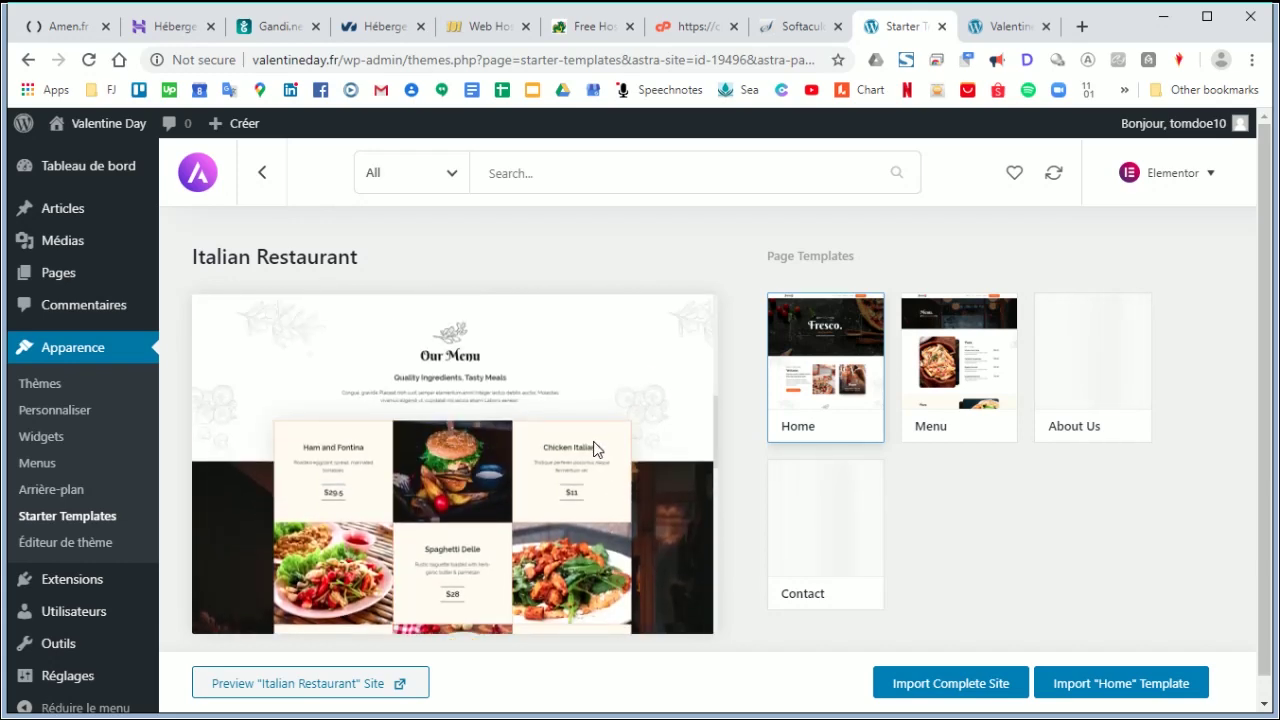
{"action": "scroll", "coordinate": [593, 449], "scroll_direction": "down", "scroll_amount": 10}
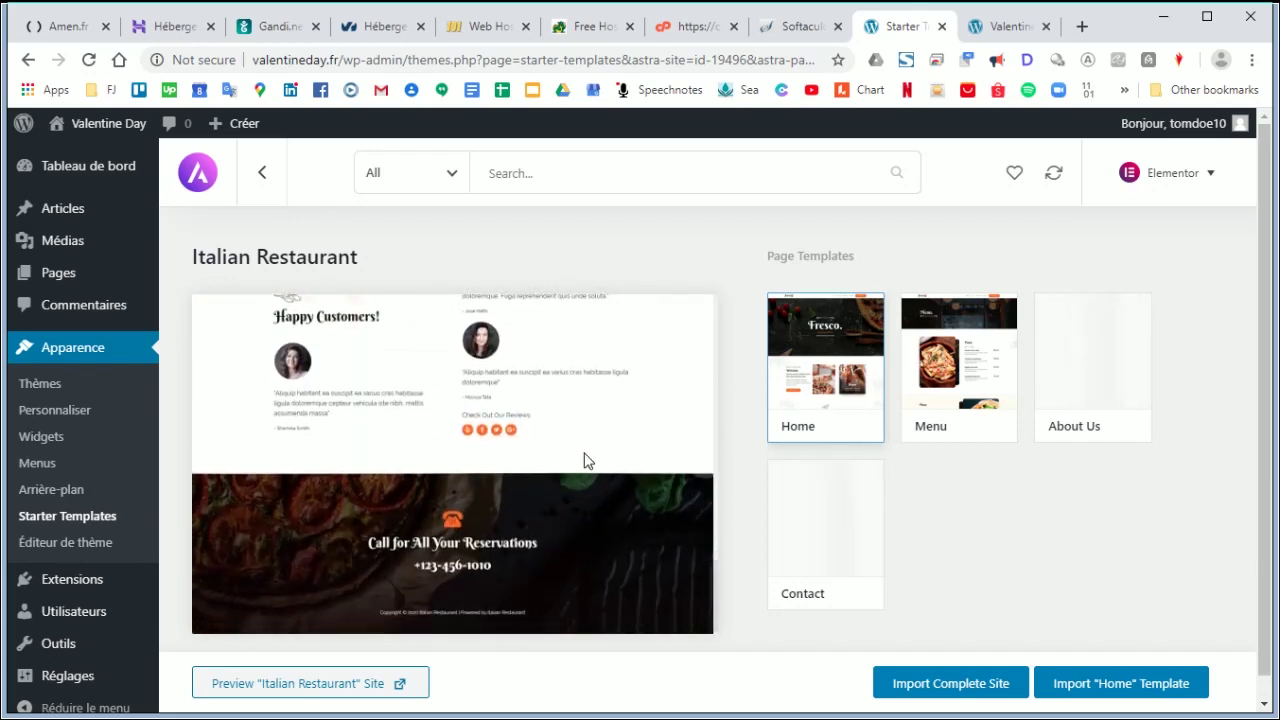
{"action": "scroll", "coordinate": [584, 455], "scroll_direction": "up", "scroll_amount": 12}
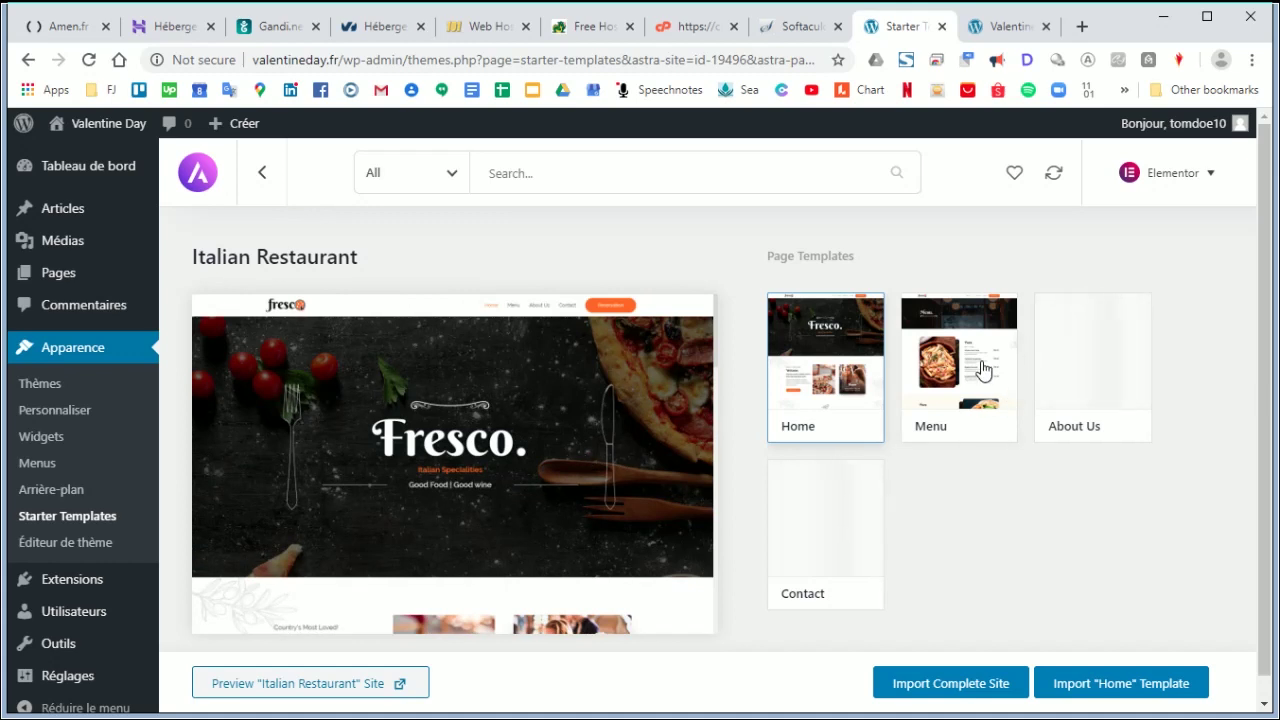
Preview and scroll the Italian Restaurant Menu page.
{"action": "left_click", "coordinate": [980, 372]}
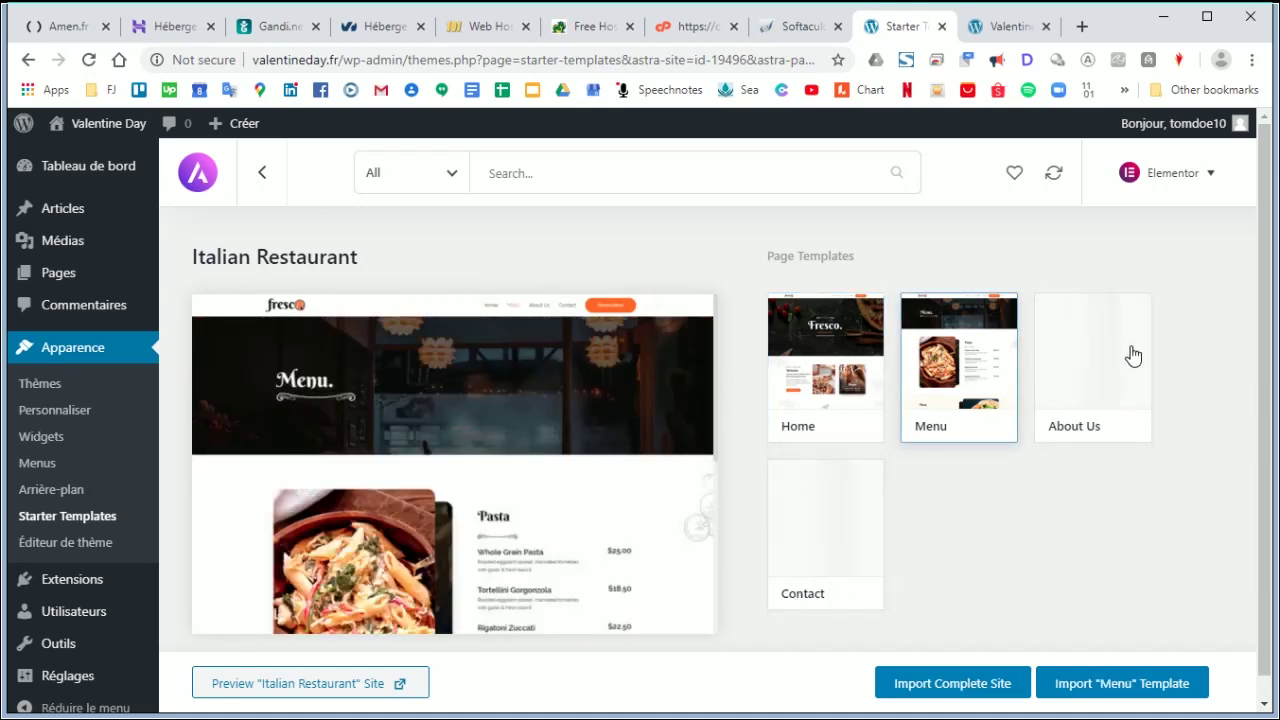
{"action": "scroll", "coordinate": [488, 503], "scroll_direction": "down", "scroll_amount": 5}
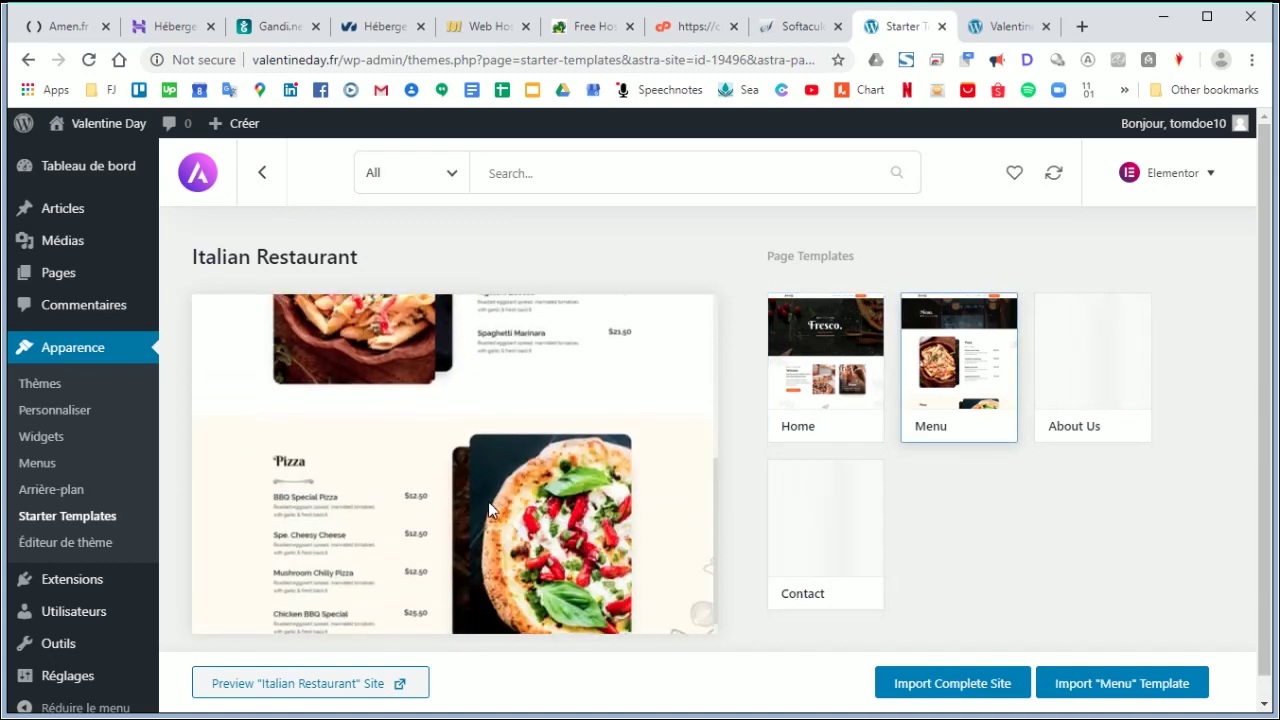
{"action": "scroll", "coordinate": [488, 501], "scroll_direction": "up", "scroll_amount": 6}
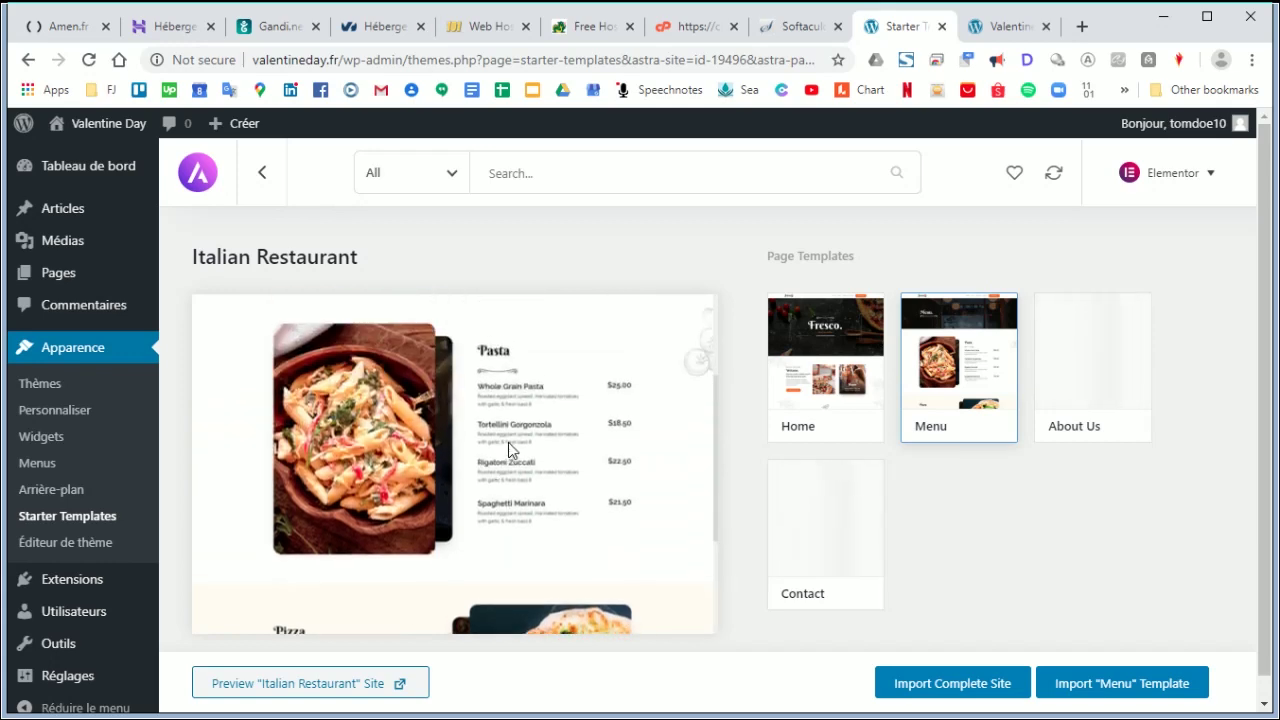
{"action": "scroll", "coordinate": [580, 530], "scroll_direction": "down", "scroll_amount": 5}
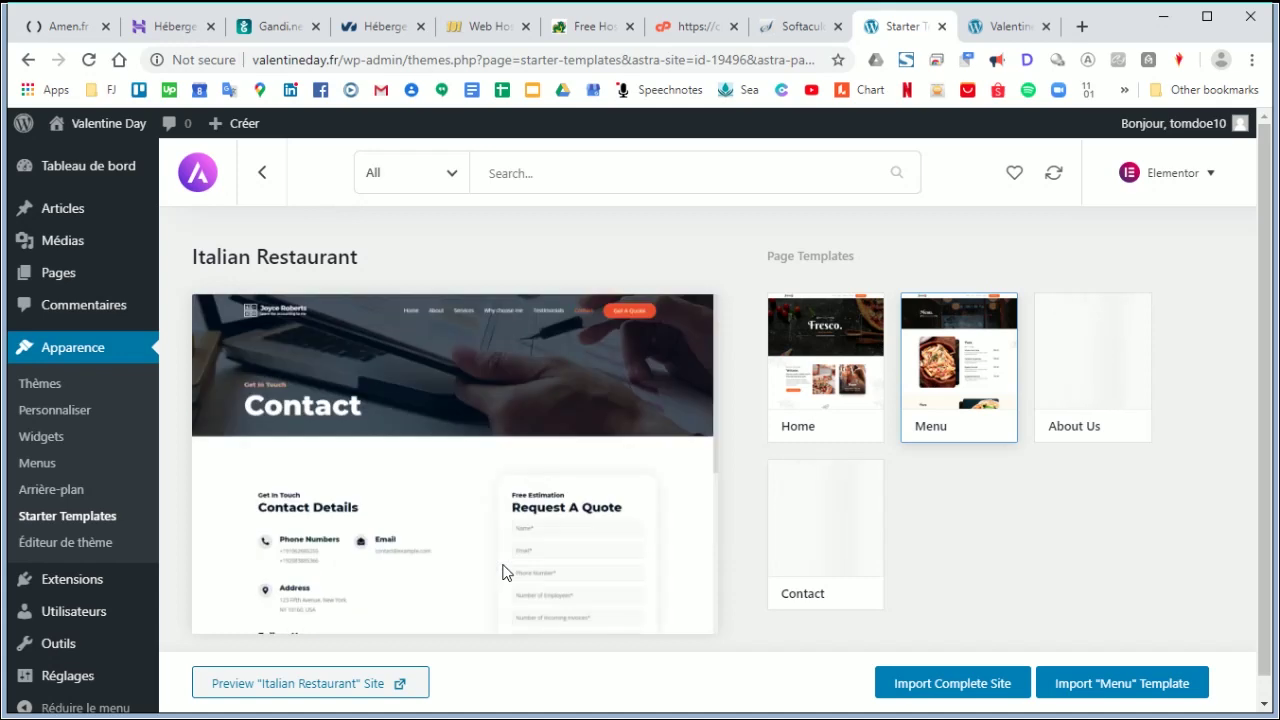
Go back to the template grid and reopen the Accountant template.
{"action": "left_click", "coordinate": [261, 172]}
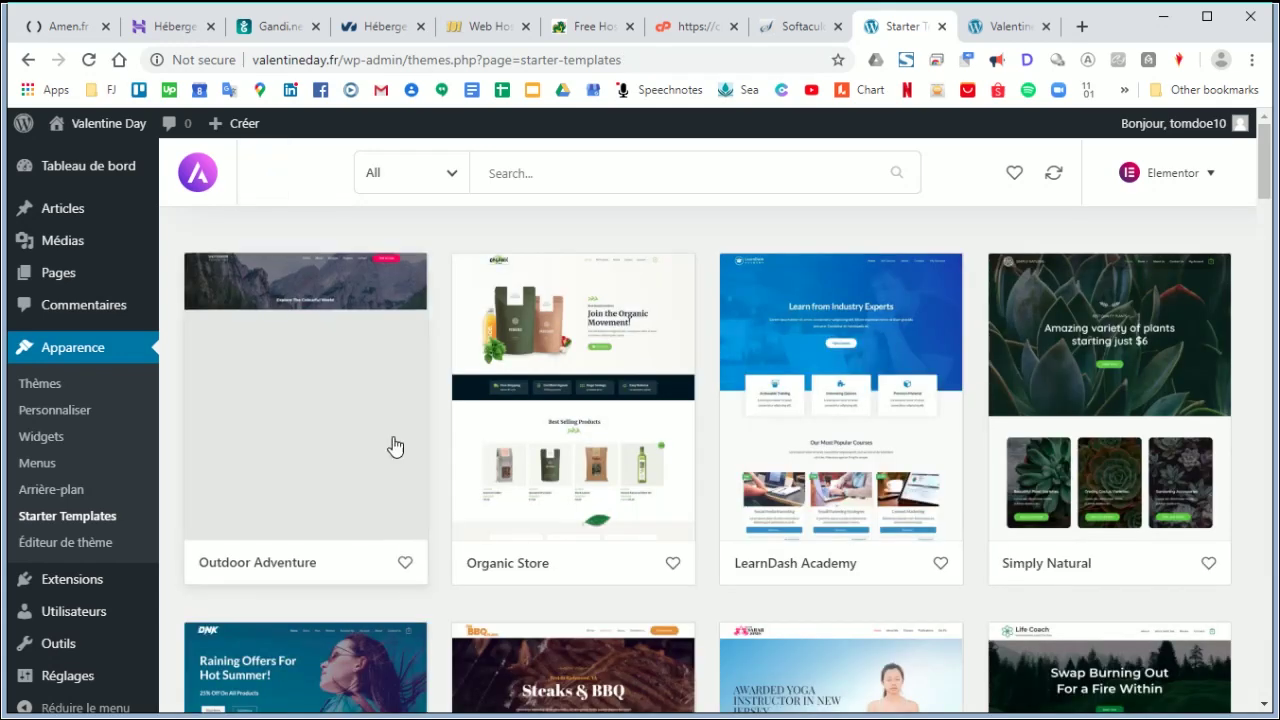
{"action": "scroll", "coordinate": [403, 450], "scroll_direction": "down", "scroll_amount": 8}
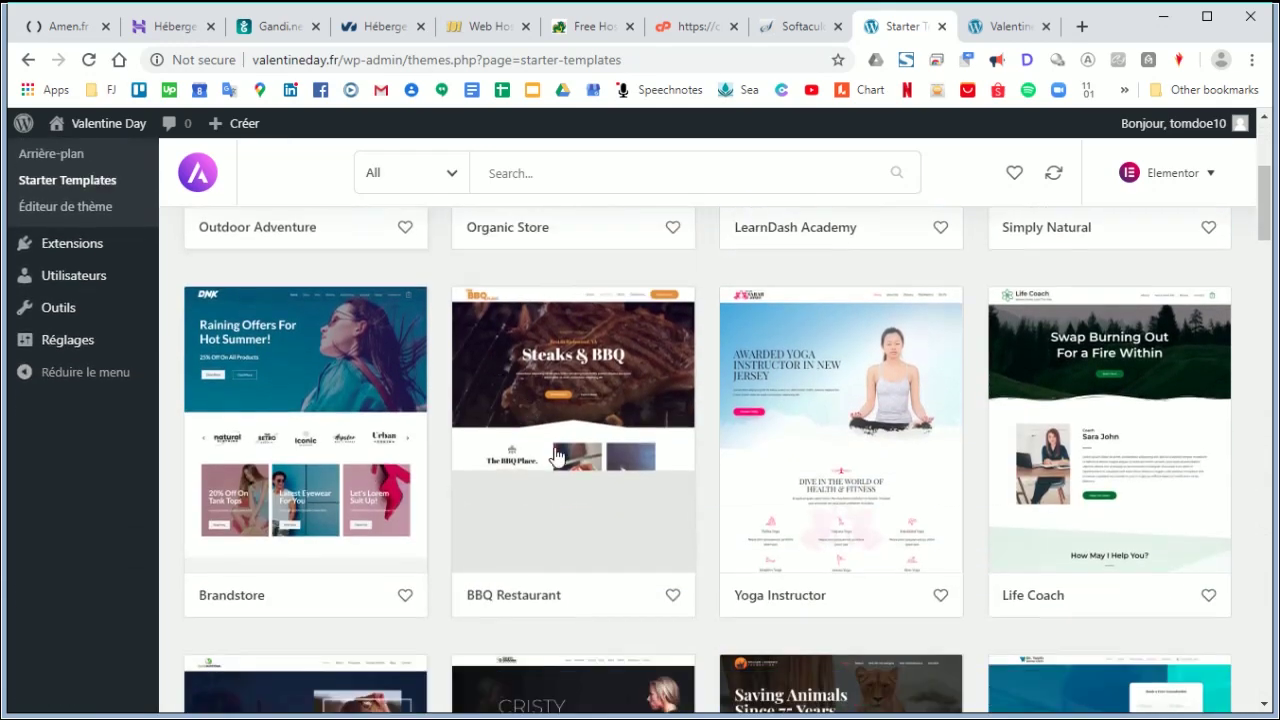
{"action": "scroll", "coordinate": [565, 458], "scroll_direction": "down", "scroll_amount": 3}
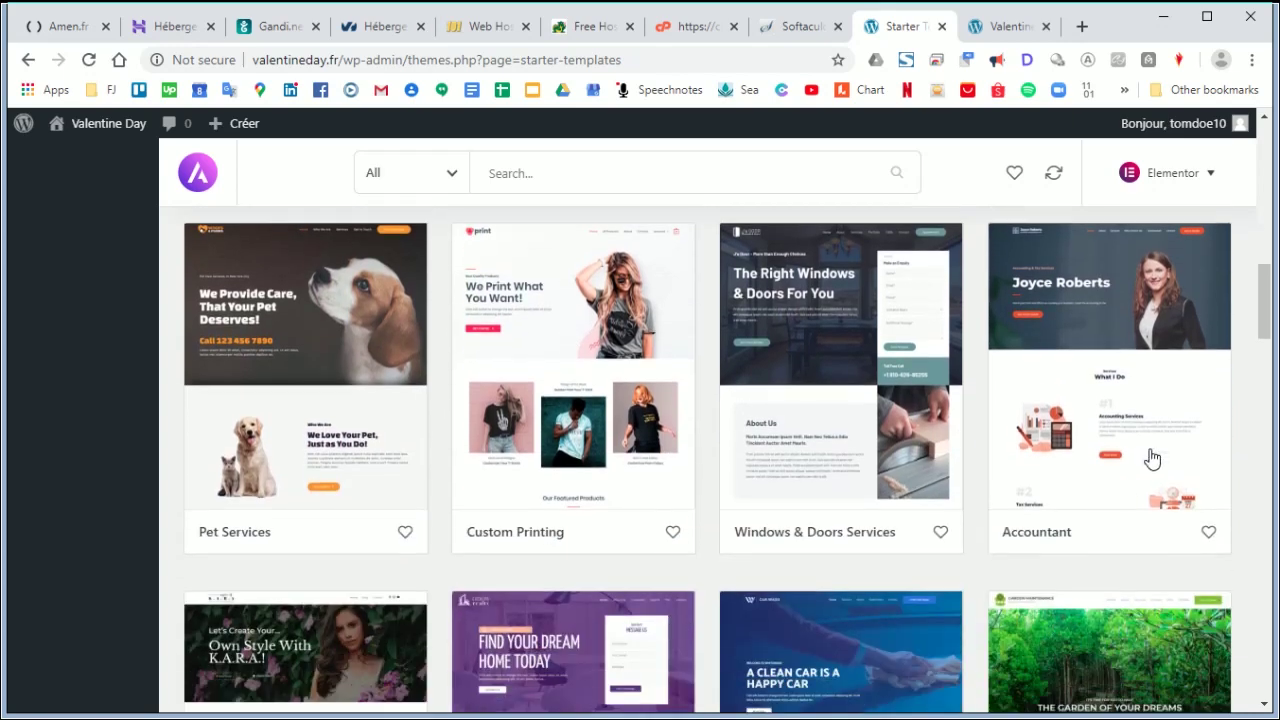
{"action": "left_click", "coordinate": [1116, 402]}
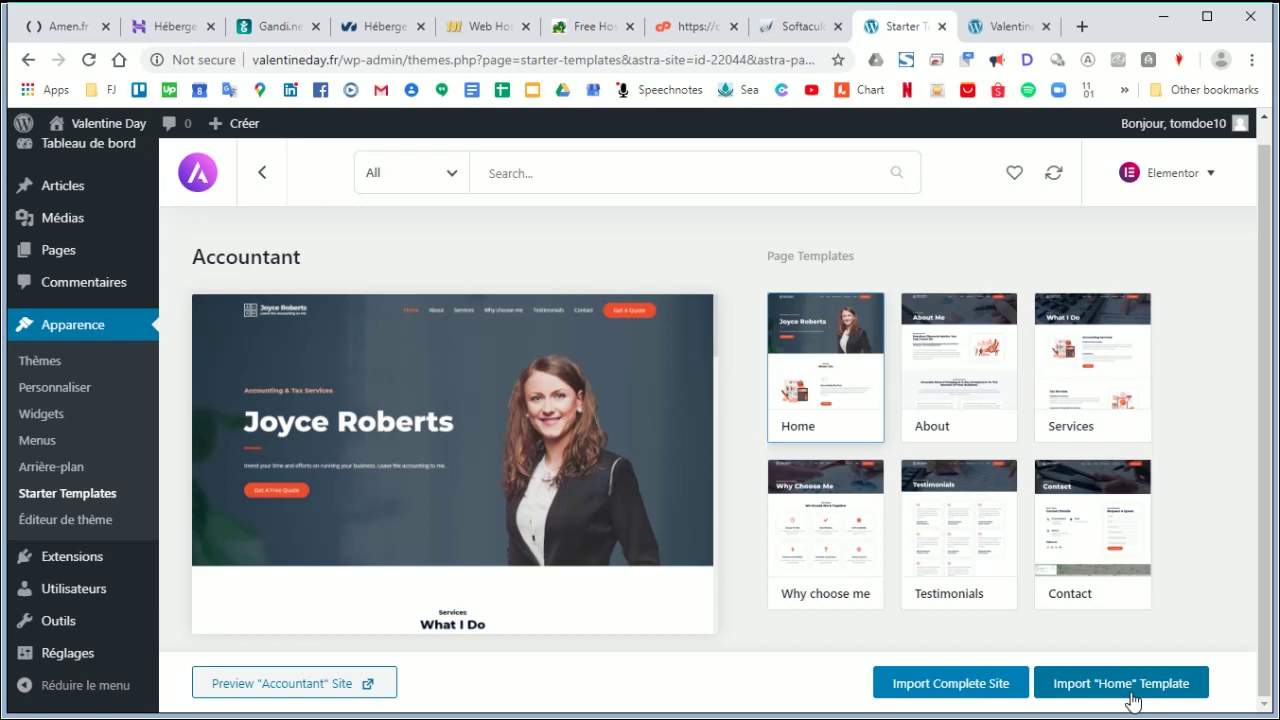
{"action": "left_click", "coordinate": [983, 432]}
{"action": "left_click", "coordinate": [1100, 408]}
{"action": "left_click", "coordinate": [1108, 538]}
{"action": "left_click", "coordinate": [905, 525]}
{"action": "left_click", "coordinate": [823, 437]}
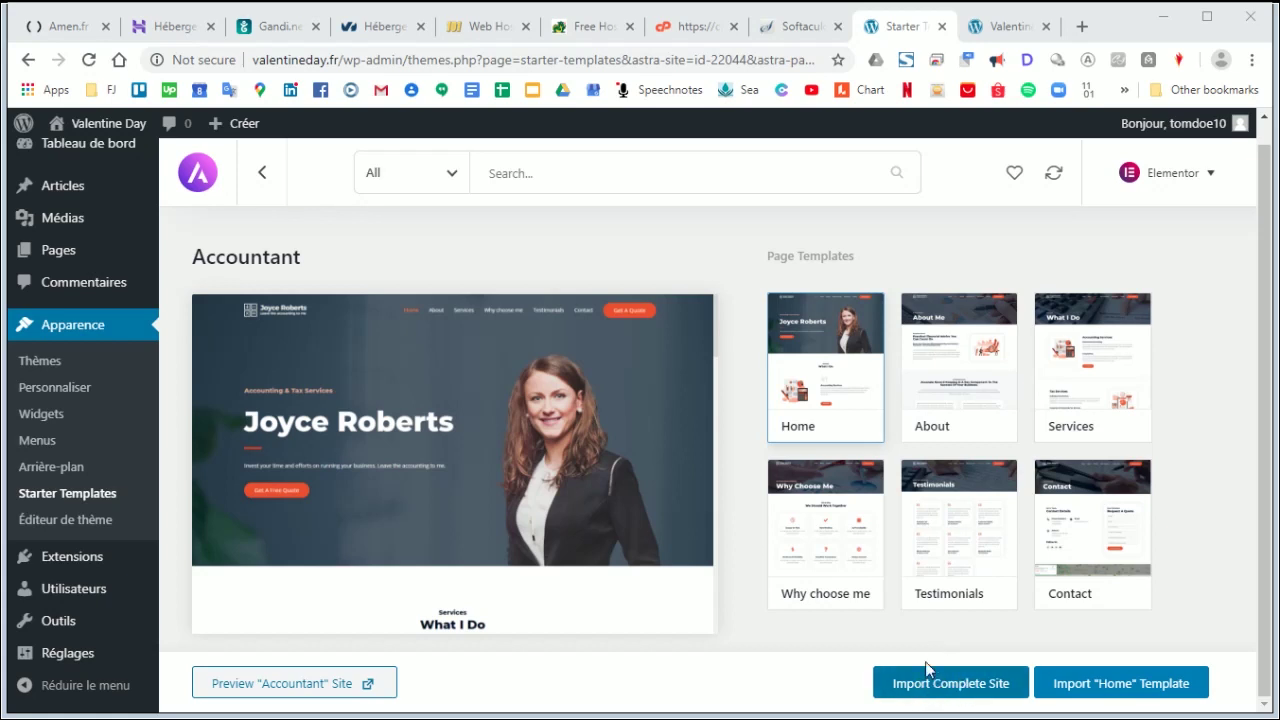
{"action": "left_click", "coordinate": [283, 684]}
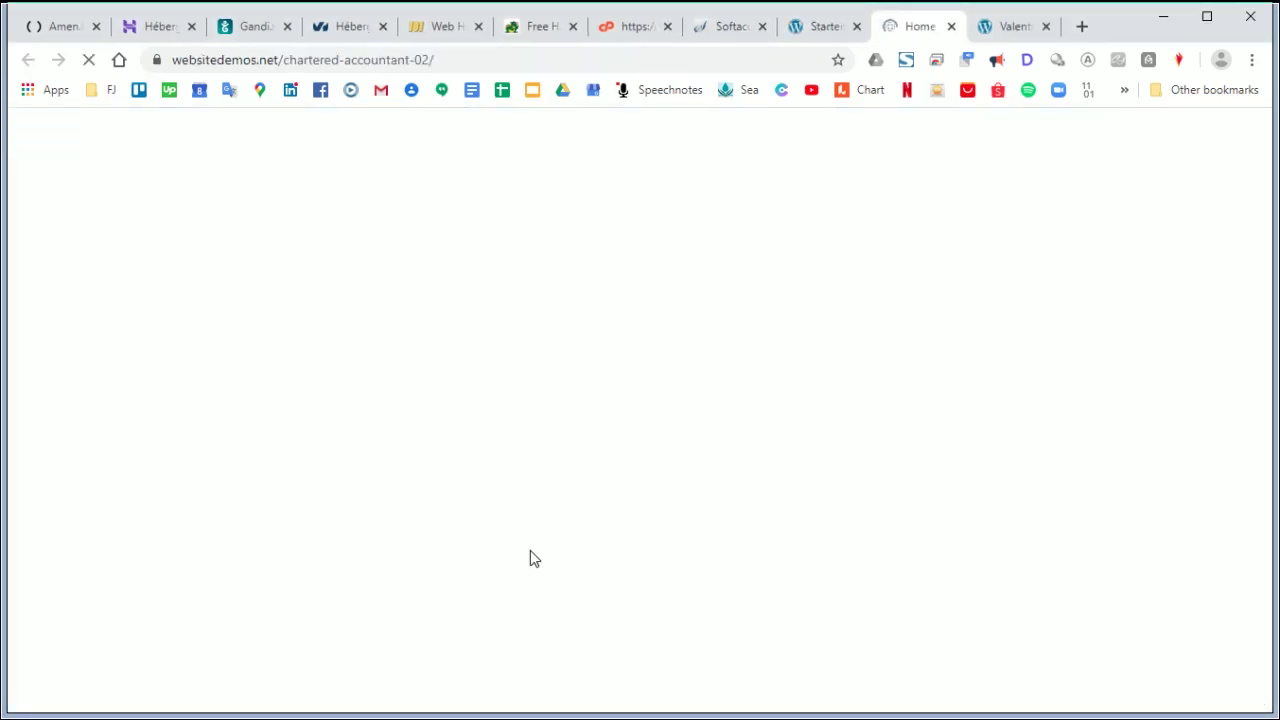
{"action": "scroll", "coordinate": [641, 392], "scroll_direction": "down", "scroll_amount": 5}
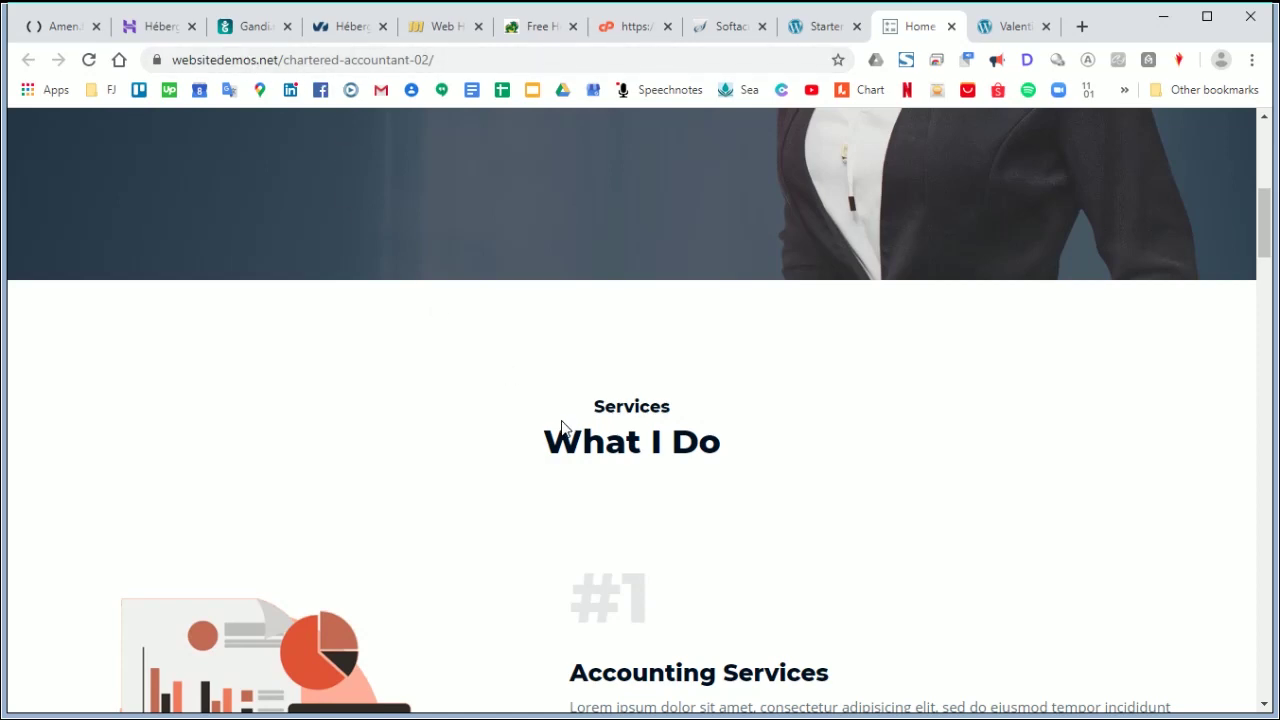
{"action": "scroll", "coordinate": [562, 428], "scroll_direction": "down", "scroll_amount": 5}
{"action": "scroll", "coordinate": [604, 290], "scroll_direction": "down", "scroll_amount": 3}
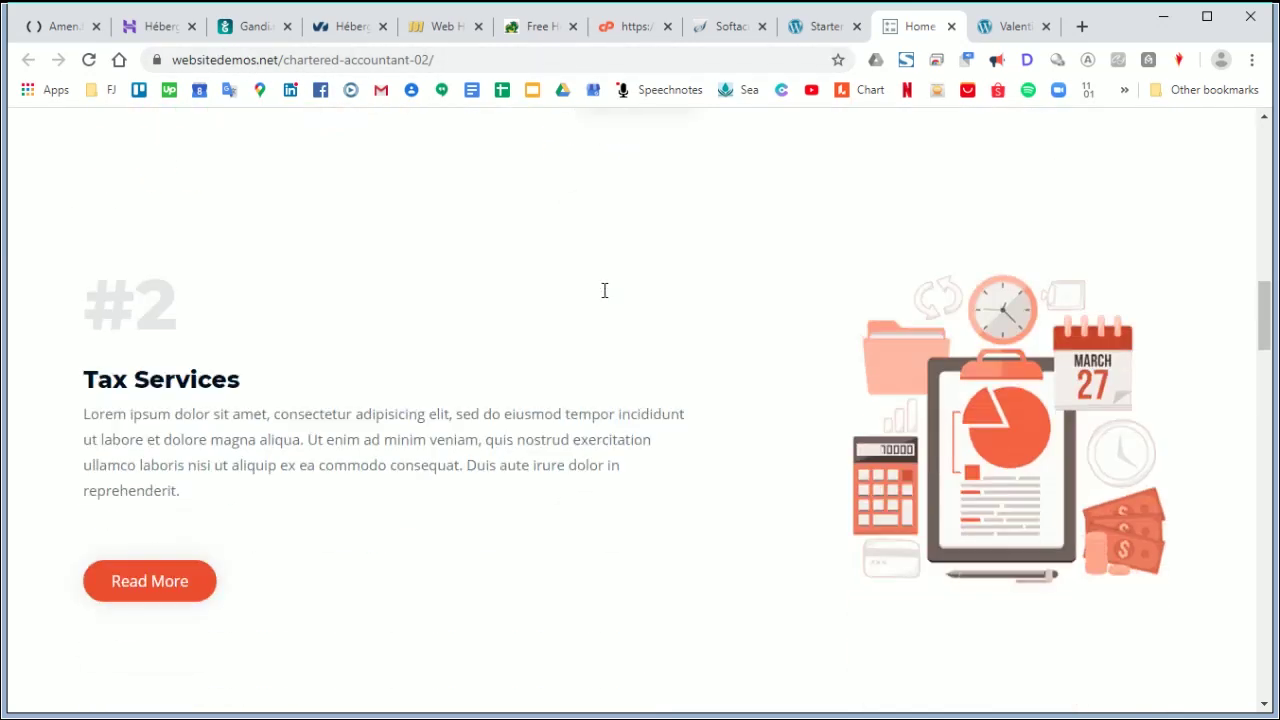
{"action": "key", "text": "Home"}
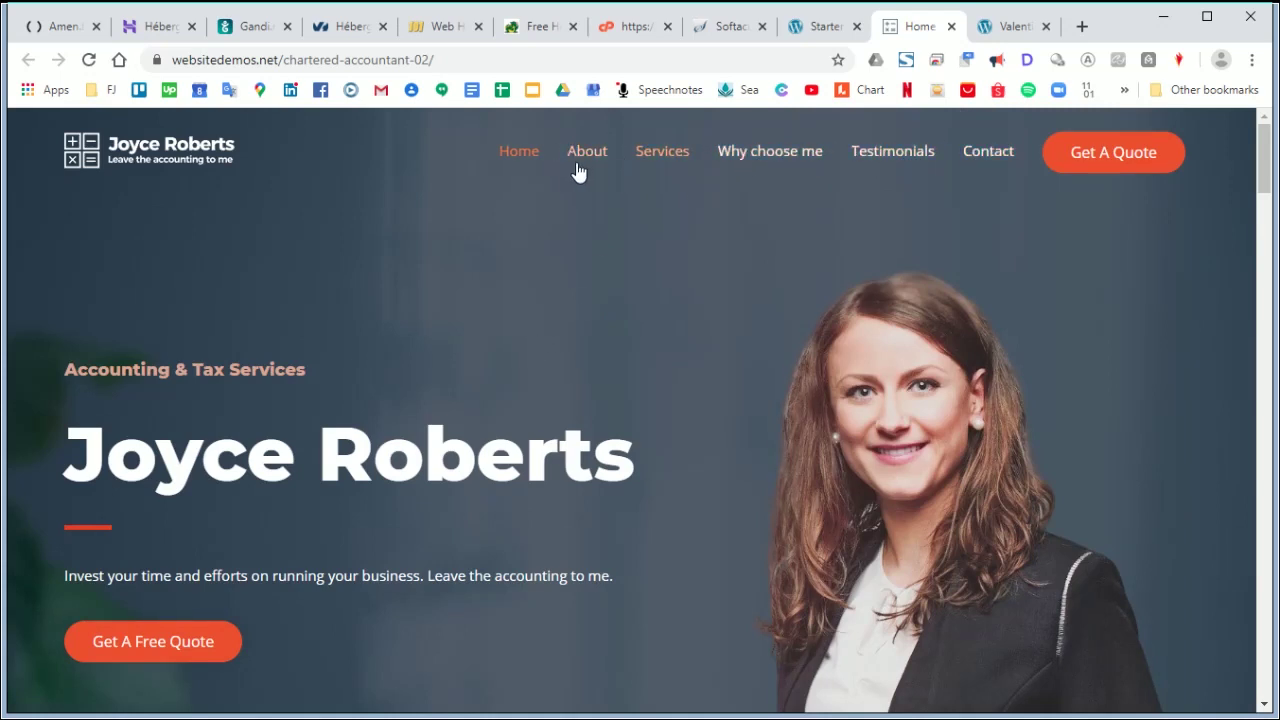
{"action": "scroll", "coordinate": [677, 236], "scroll_direction": "down", "scroll_amount": 5}
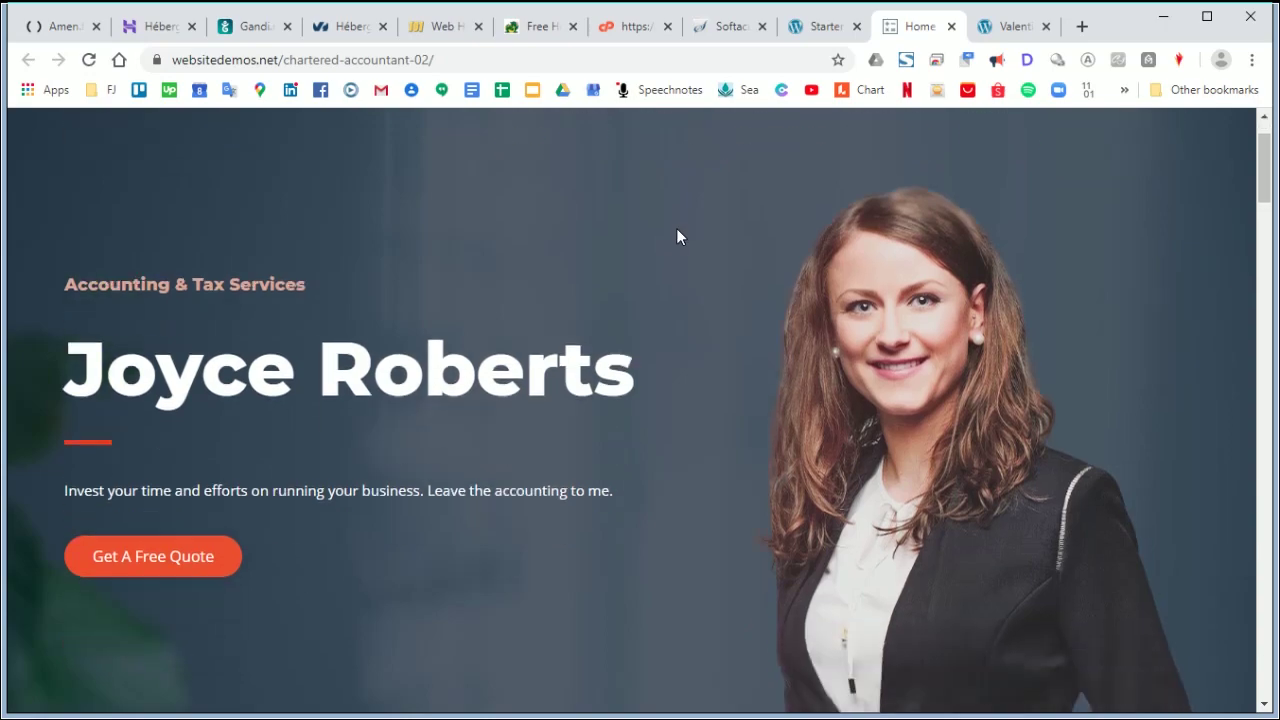
{"action": "scroll", "coordinate": [643, 300], "scroll_direction": "down", "scroll_amount": 5}
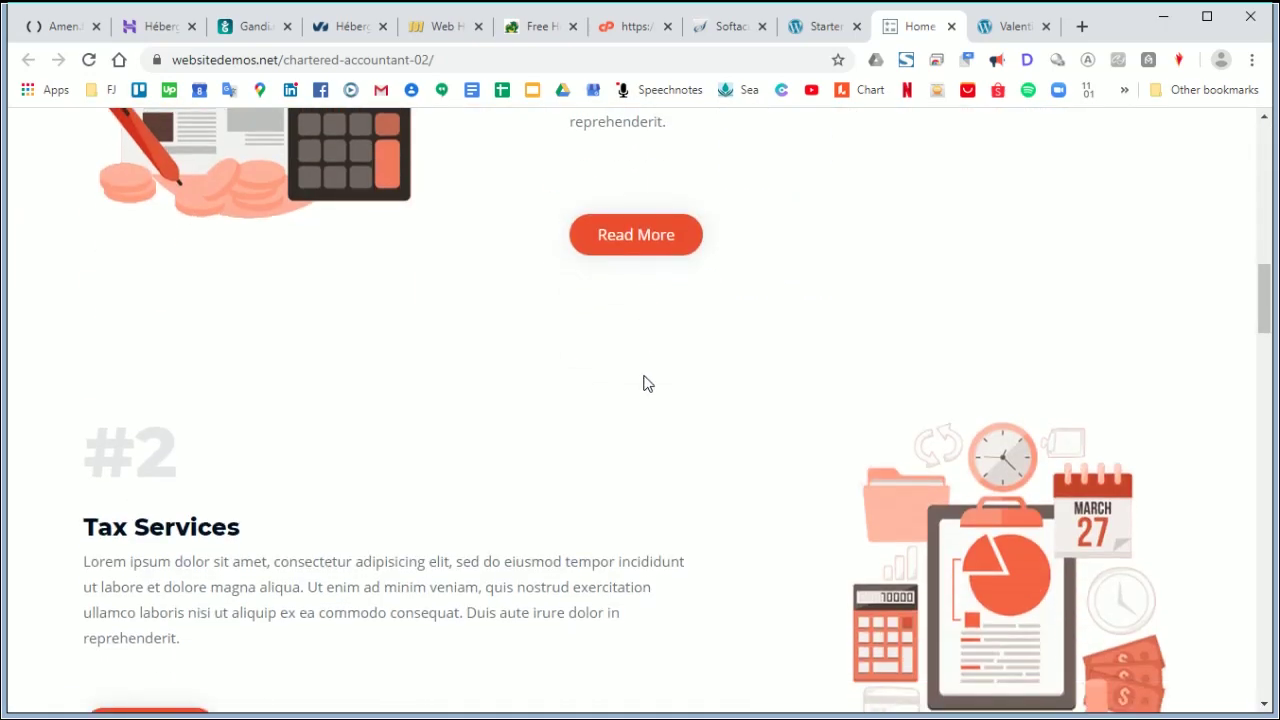
{"action": "scroll", "coordinate": [637, 389], "scroll_direction": "up", "scroll_amount": 10}
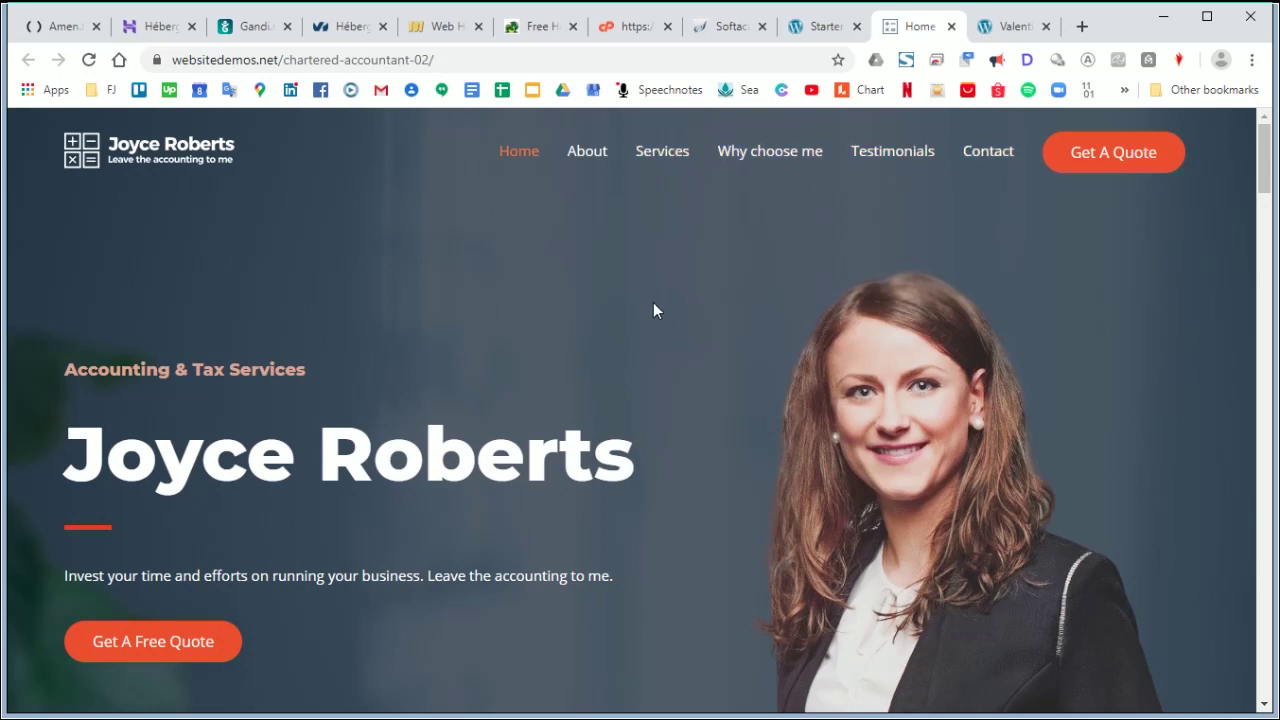
{"action": "scroll", "coordinate": [653, 302], "scroll_direction": "down", "scroll_amount": 2}
{"action": "scroll", "coordinate": [653, 302], "scroll_direction": "up", "scroll_amount": 2}
{"action": "scroll", "coordinate": [683, 263], "scroll_direction": "down", "scroll_amount": 4}
{"action": "scroll", "coordinate": [683, 263], "scroll_direction": "down", "scroll_amount": 12}
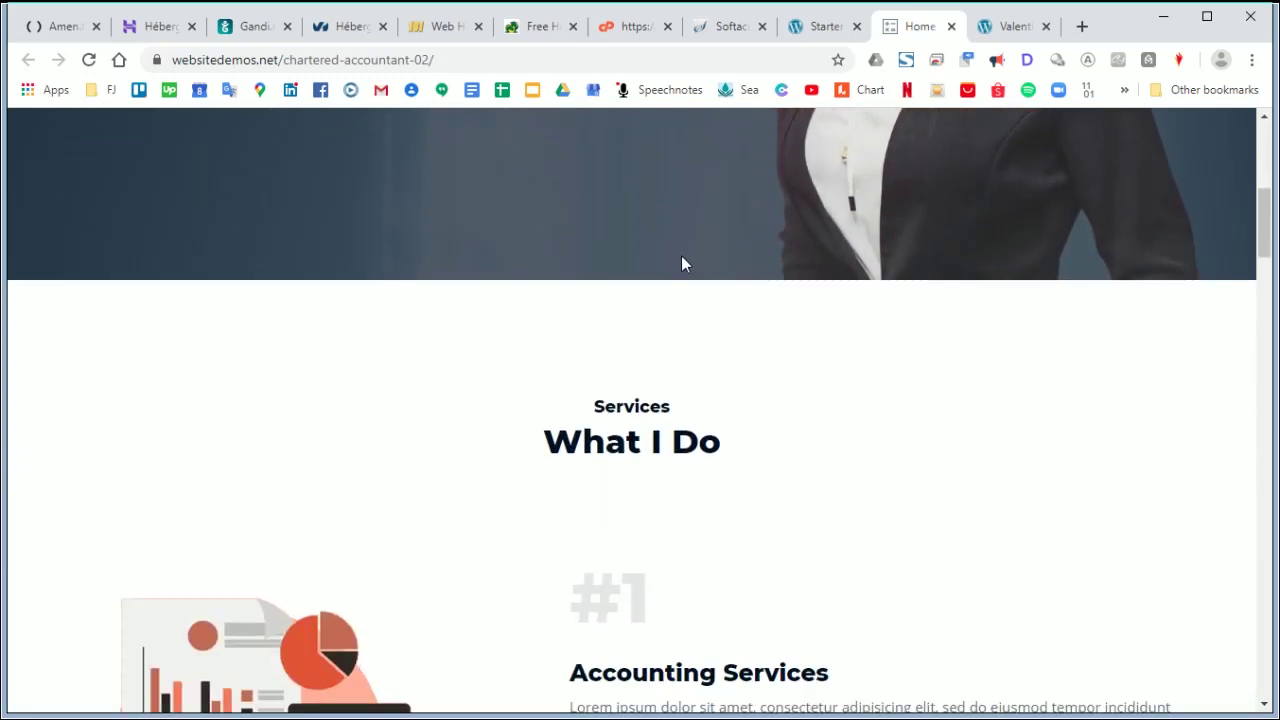
{"action": "scroll", "coordinate": [754, 491], "scroll_direction": "down", "scroll_amount": 15}
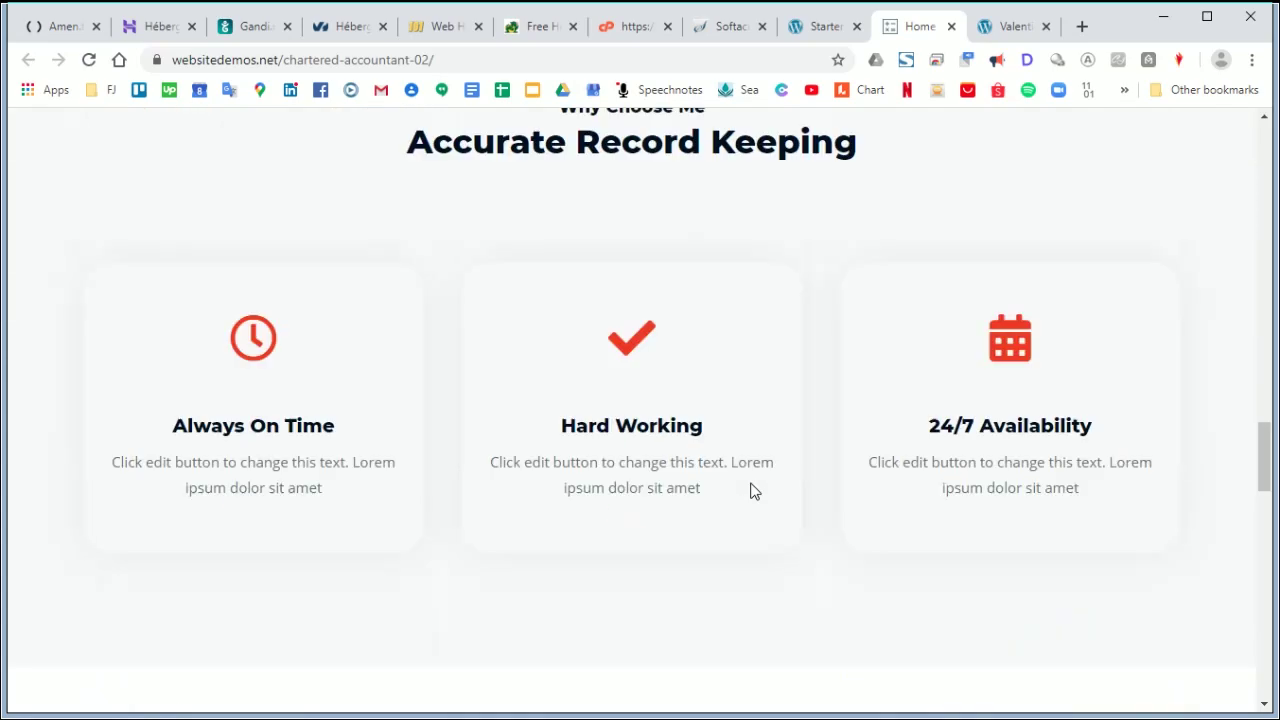
{"action": "scroll", "coordinate": [753, 490], "scroll_direction": "up", "scroll_amount": 15}
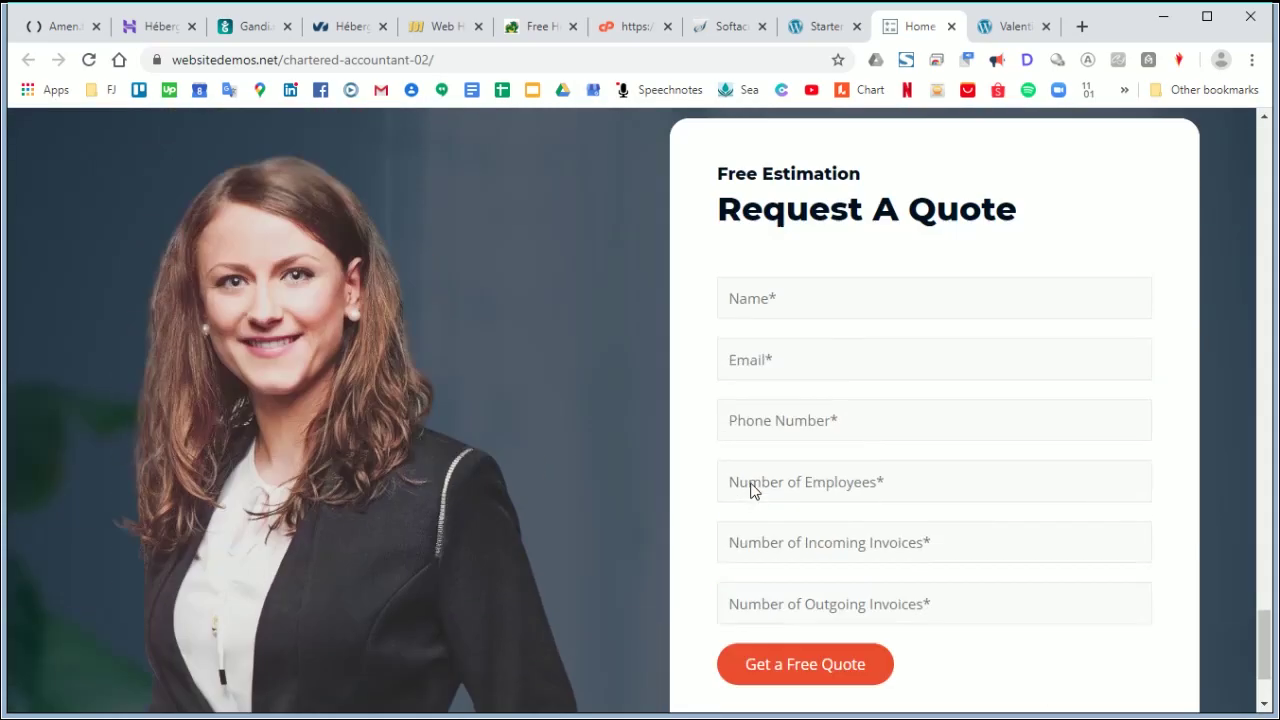
{"action": "scroll", "coordinate": [753, 490], "scroll_direction": "up", "scroll_amount": 10}
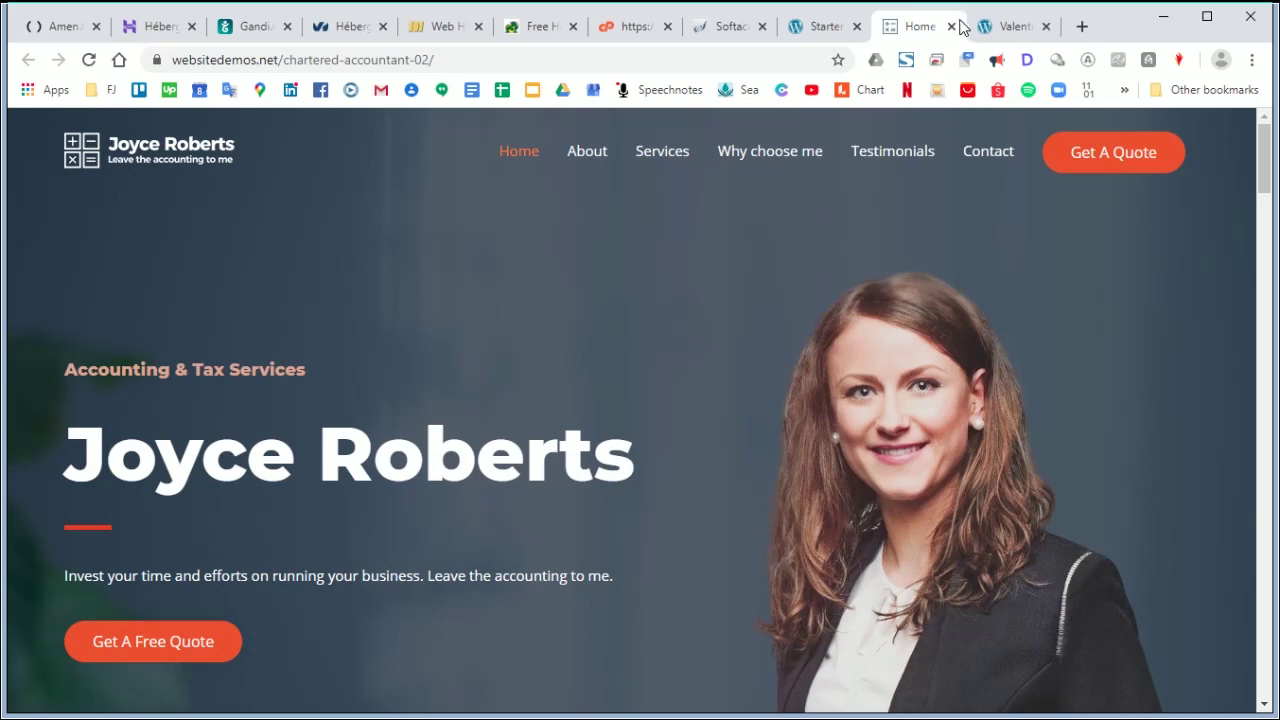
{"action": "left_click", "coordinate": [951, 26]}
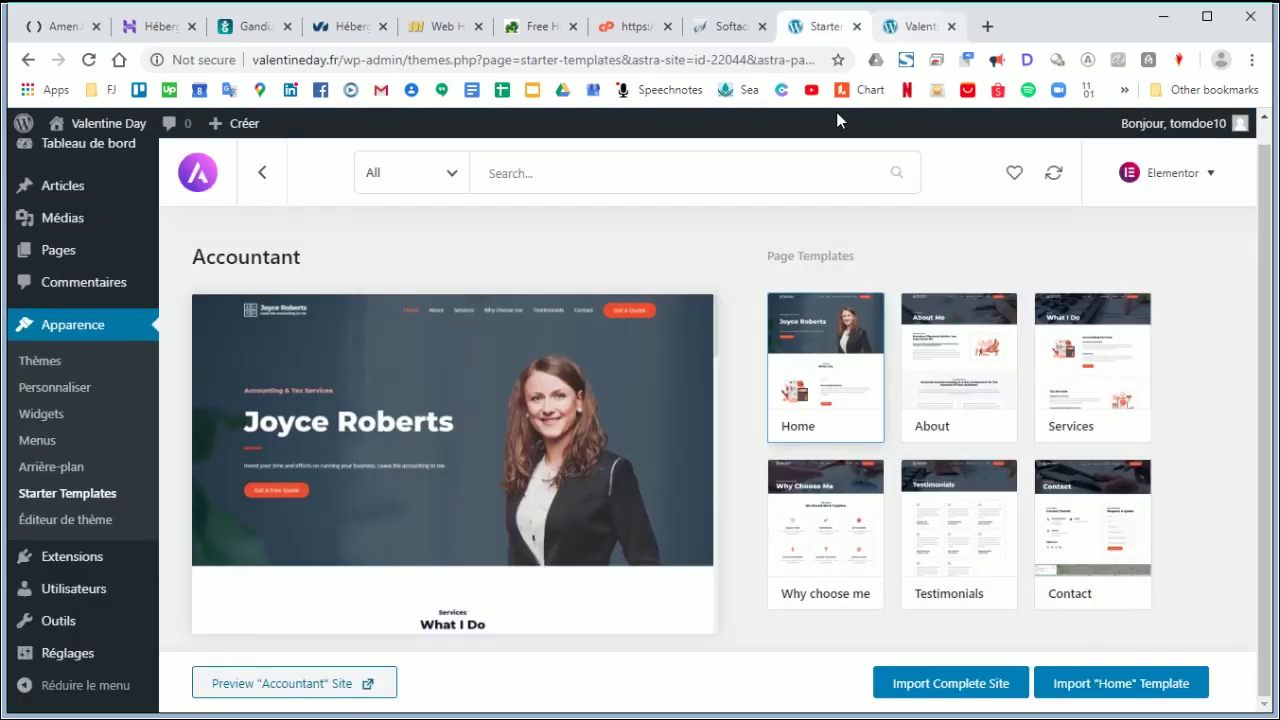
Choose Import Complete Site on the Accountant template.
{"action": "left_click", "coordinate": [947, 686]}
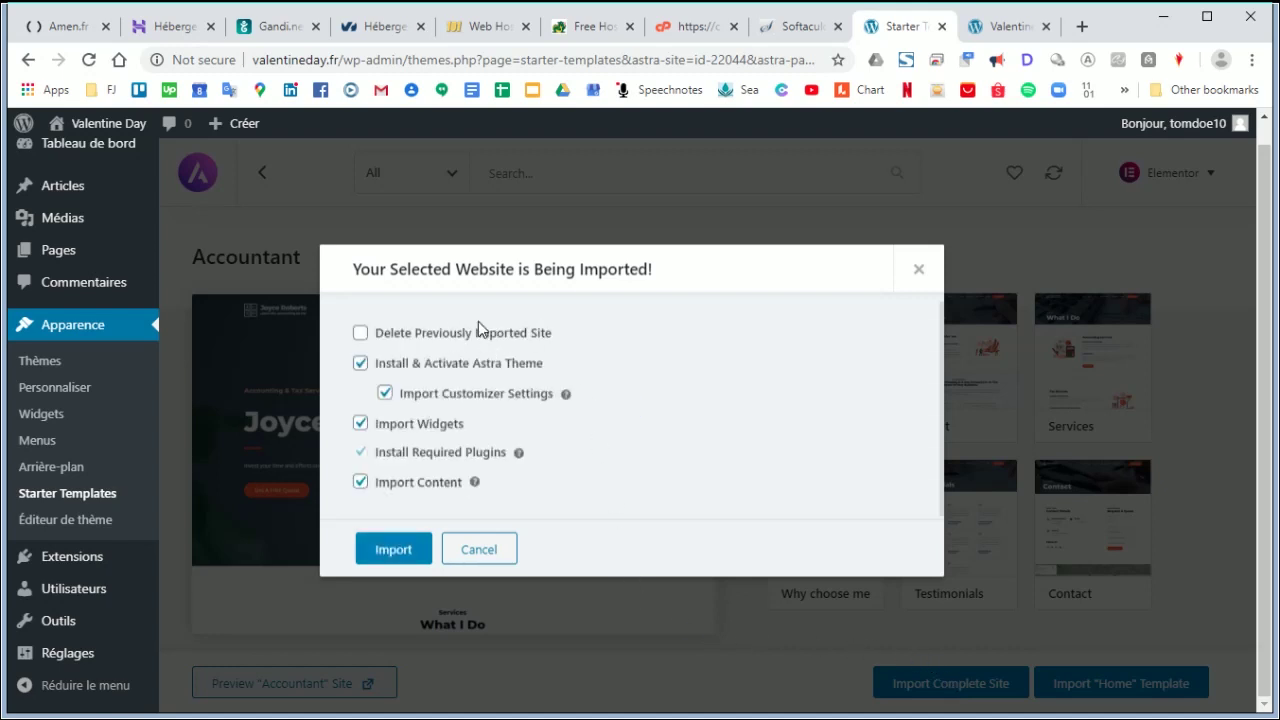
Import the Accountant starter site with the default checkboxes, waiting for 'Imported Successfully!'.
{"action": "left_click", "coordinate": [386, 552]}
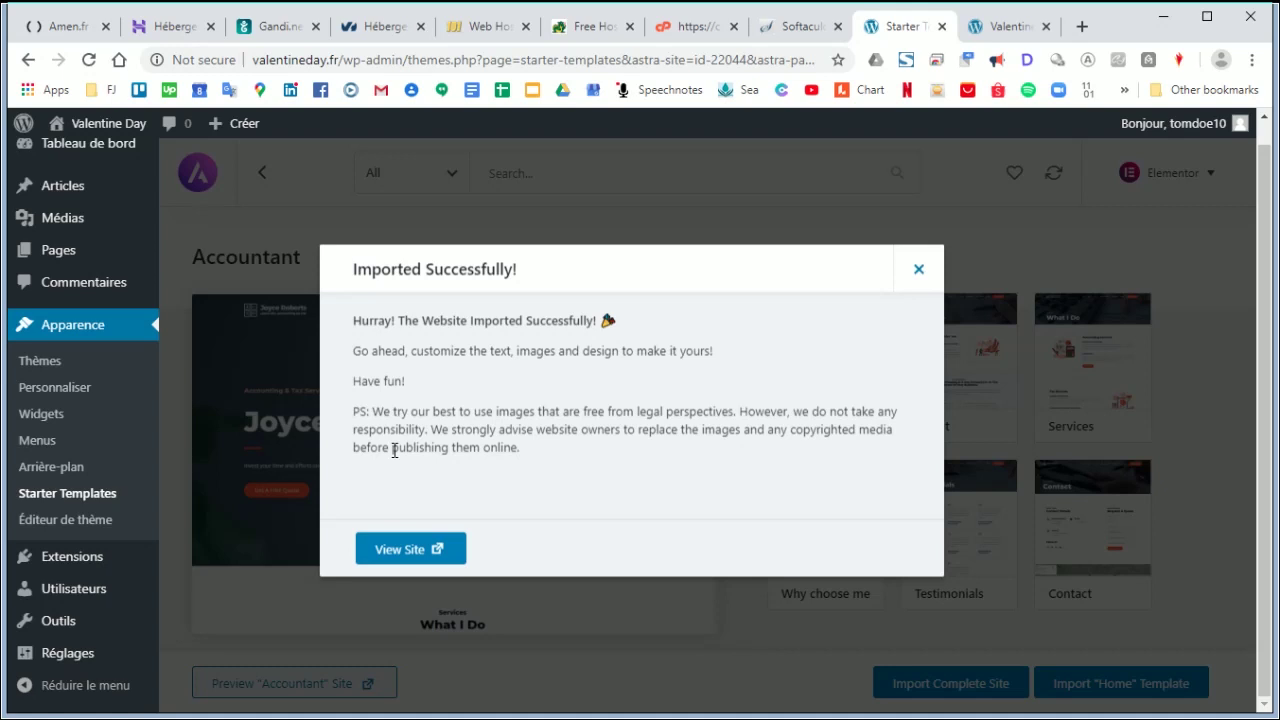
Preview the imported Joyce Roberts site in a new tab, close it, dismiss the success dialog, and go to Thèmes.
{"action": "left_click", "coordinate": [400, 553]}
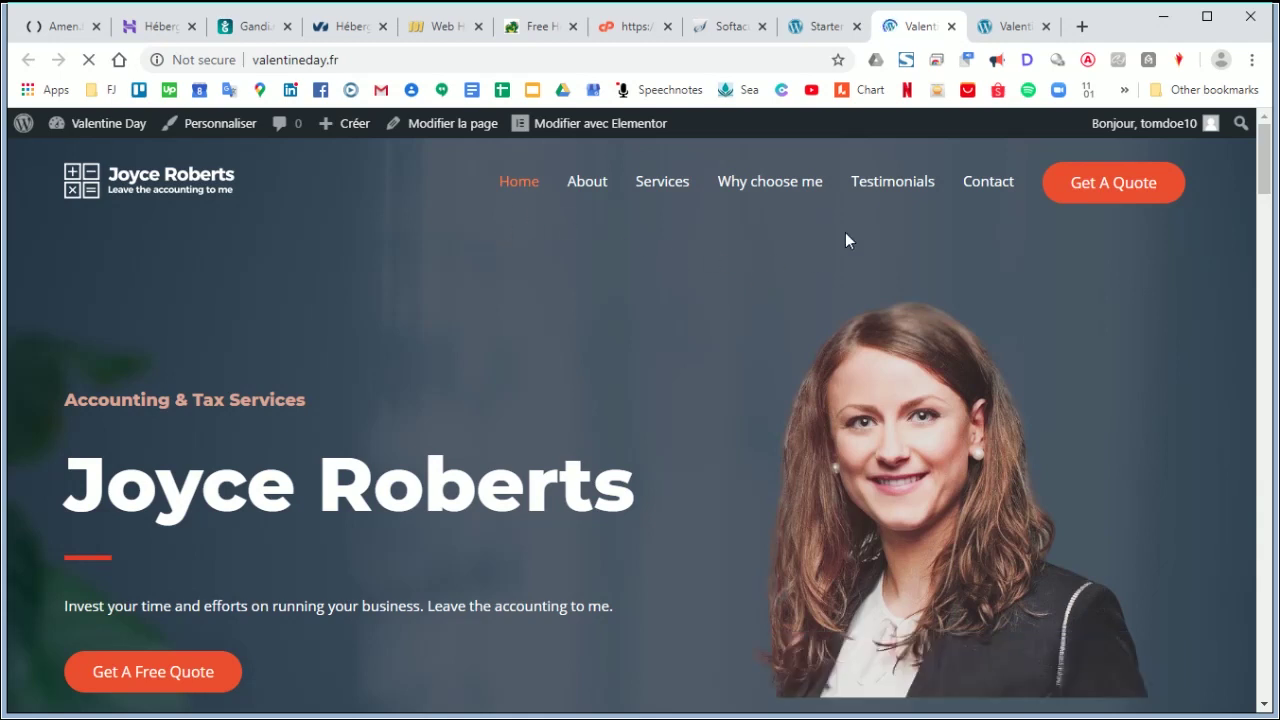
{"action": "left_click", "coordinate": [951, 28]}
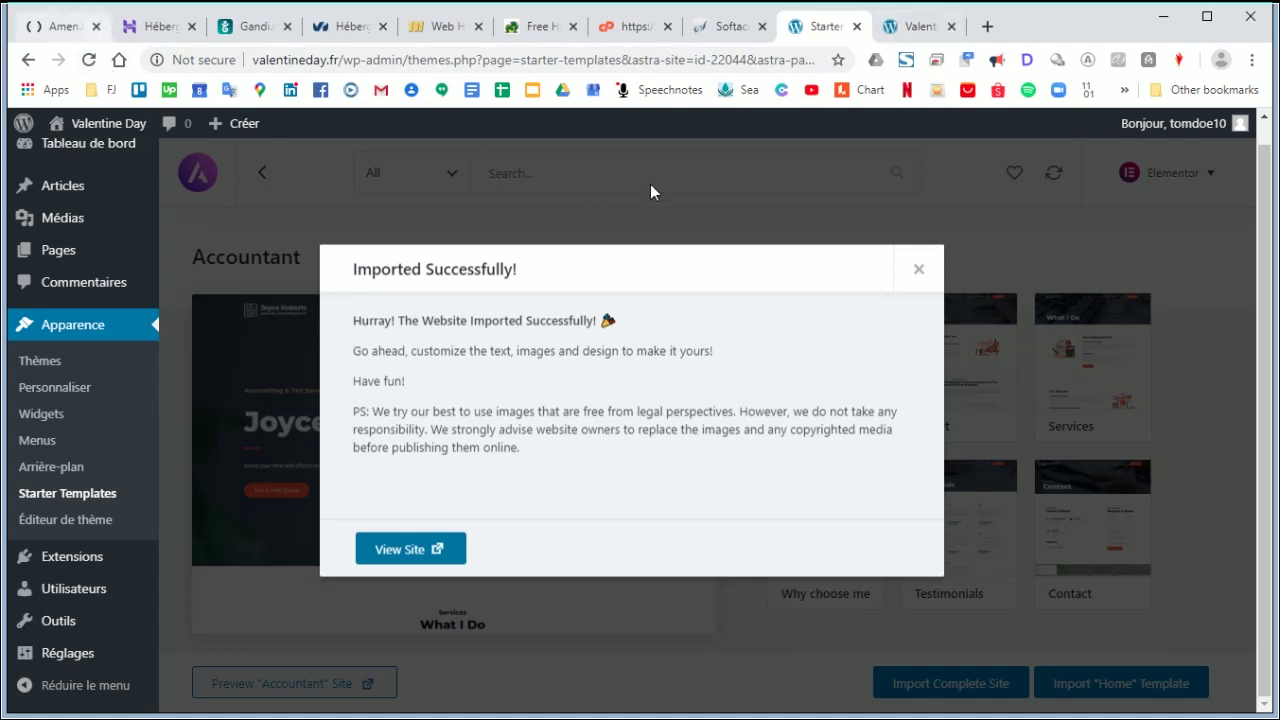
{"action": "left_click", "coordinate": [918, 269]}
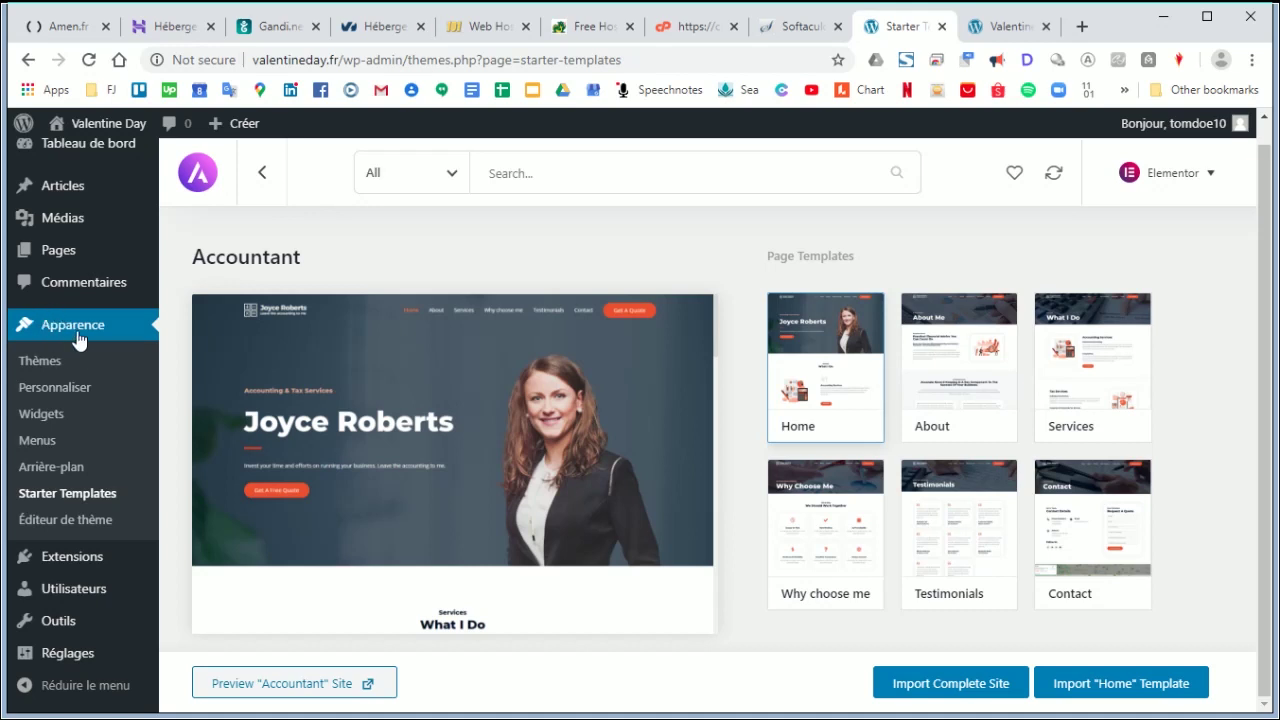
{"action": "mouse_move", "coordinate": [100, 558]}
{"action": "left_click", "coordinate": [50, 370]}
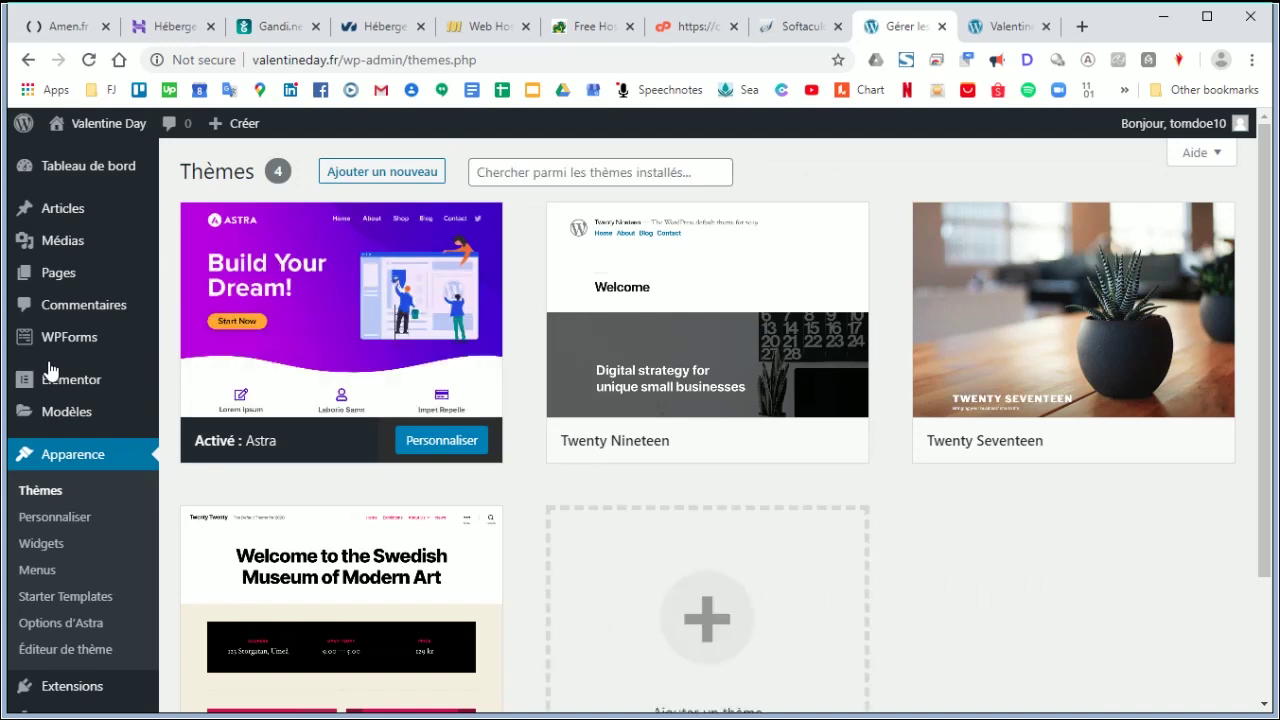
Look over the installed themes, with Astra active, and the admin sidebar's flyout menus.
{"action": "scroll", "coordinate": [50, 370], "scroll_direction": "down", "scroll_amount": 2}
{"action": "scroll", "coordinate": [50, 370], "scroll_direction": "up", "scroll_amount": 1}
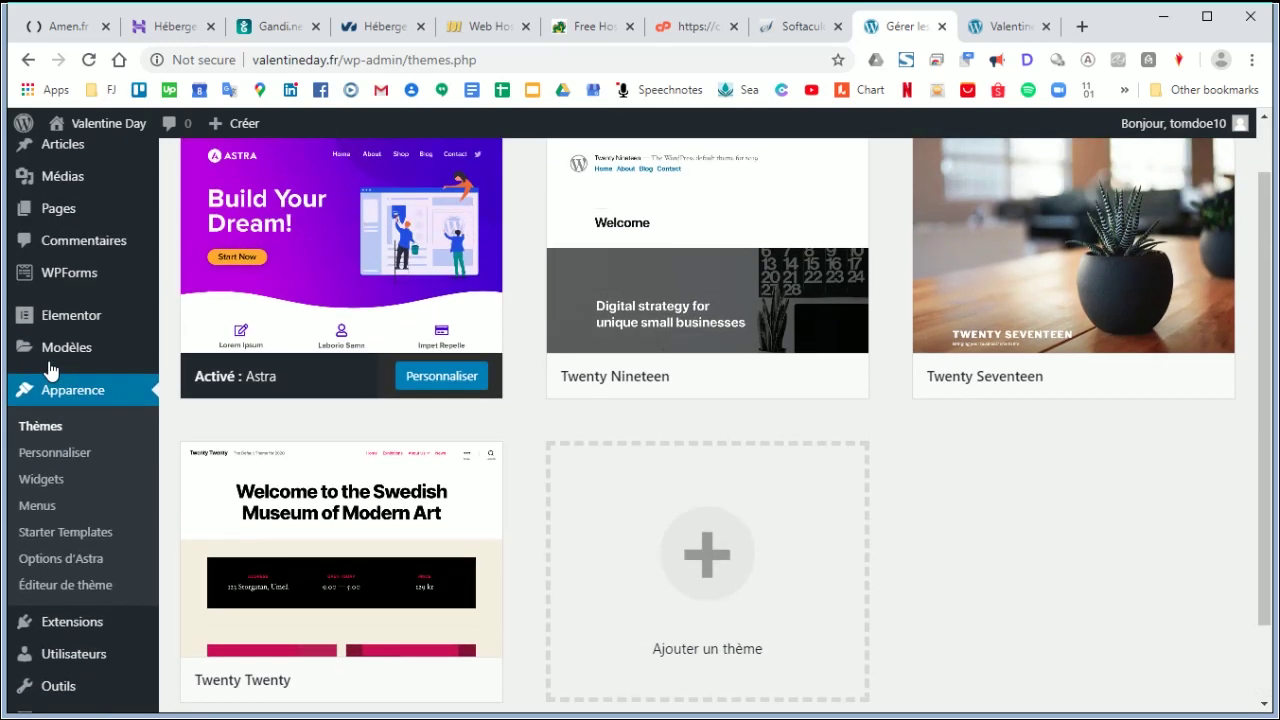
{"action": "scroll", "coordinate": [50, 370], "scroll_direction": "up", "scroll_amount": 1}
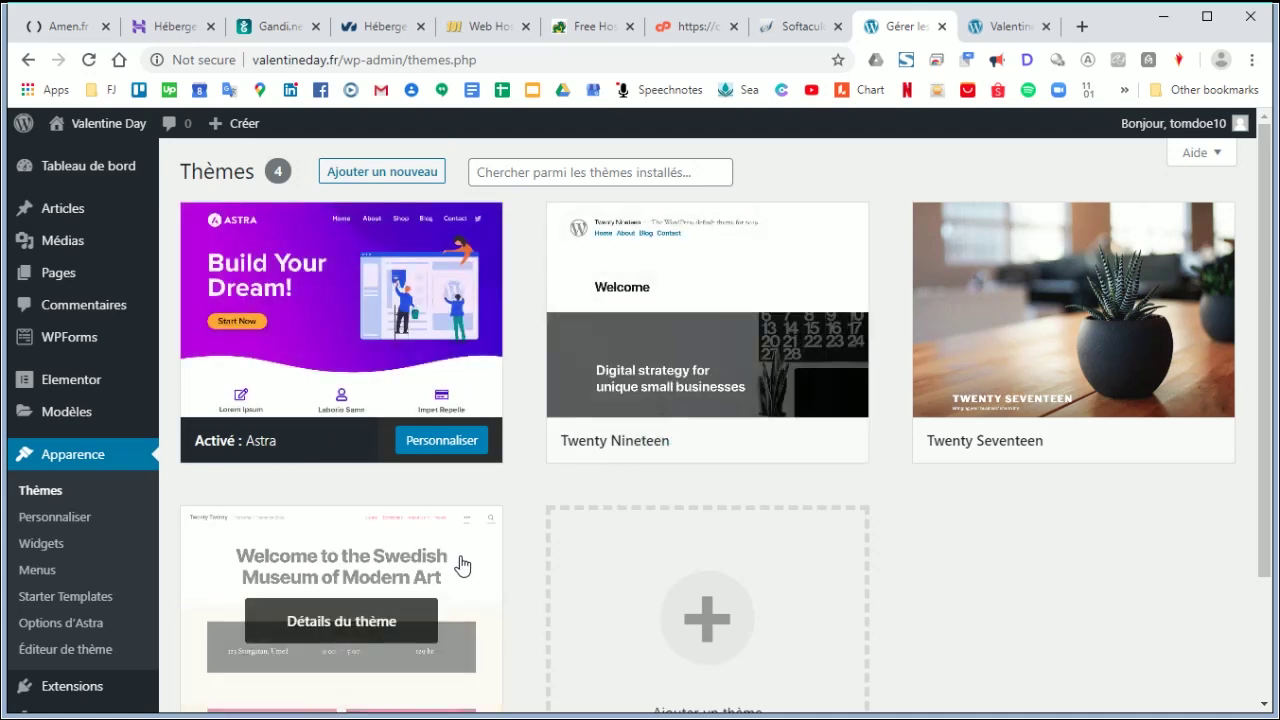
{"action": "scroll", "coordinate": [462, 566], "scroll_direction": "down", "scroll_amount": 2}
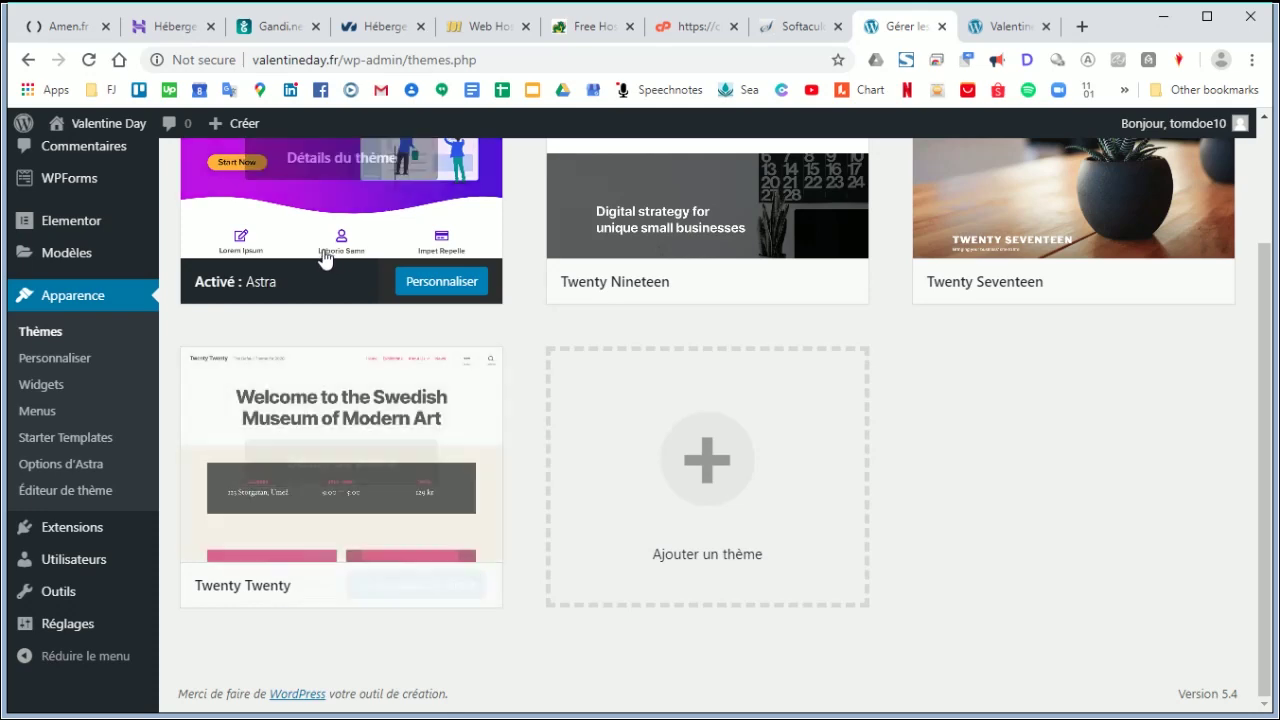
{"action": "scroll", "coordinate": [104, 417], "scroll_direction": "up", "scroll_amount": 3}
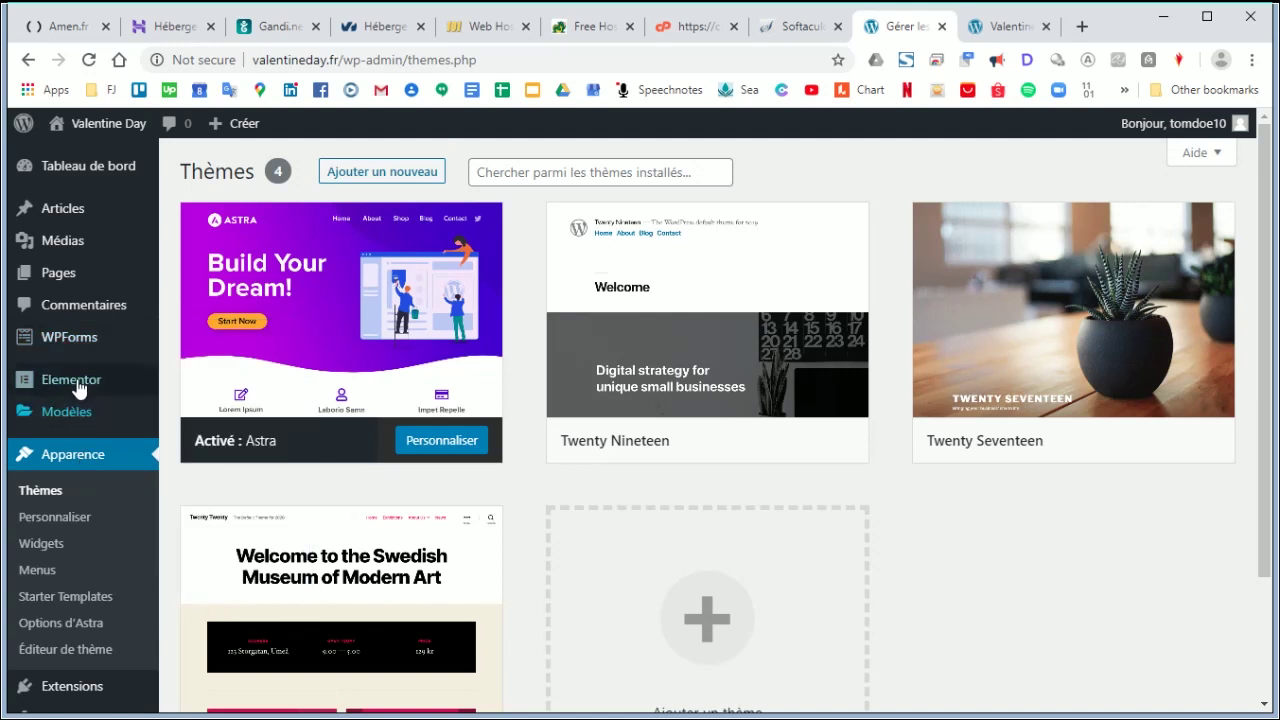
{"action": "mouse_move", "coordinate": [74, 392]}
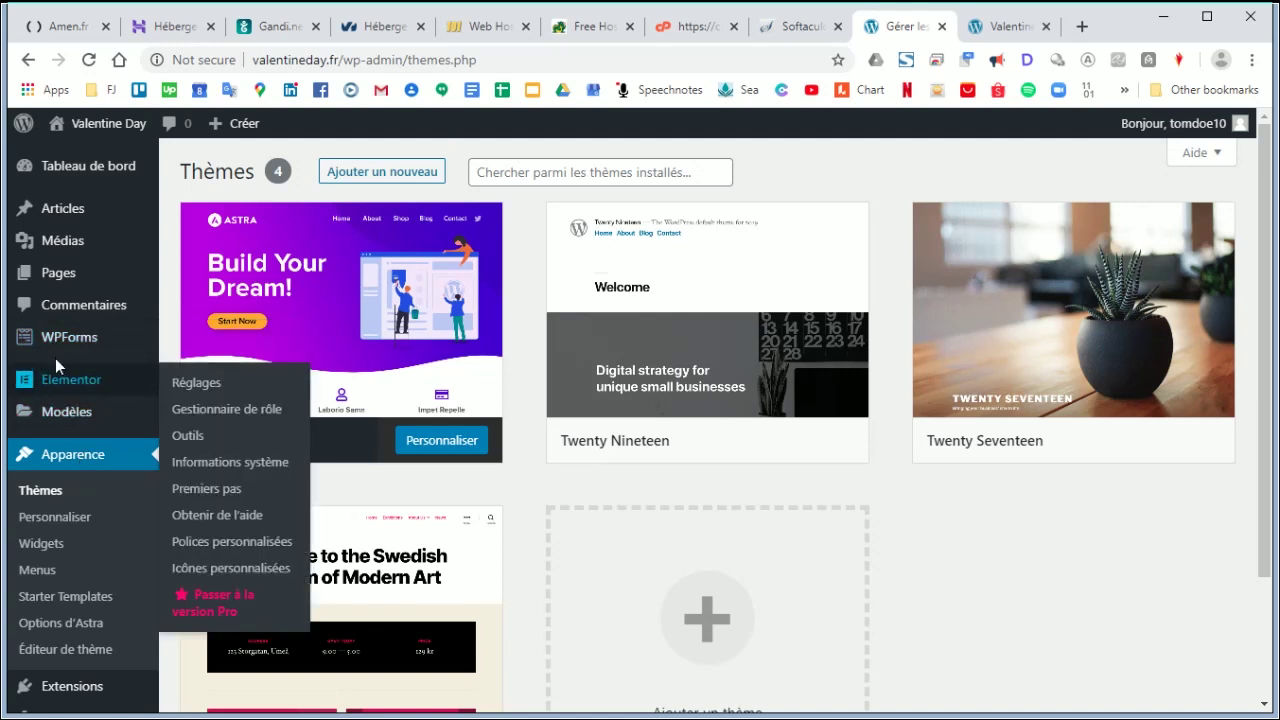
{"action": "mouse_move", "coordinate": [55, 347]}
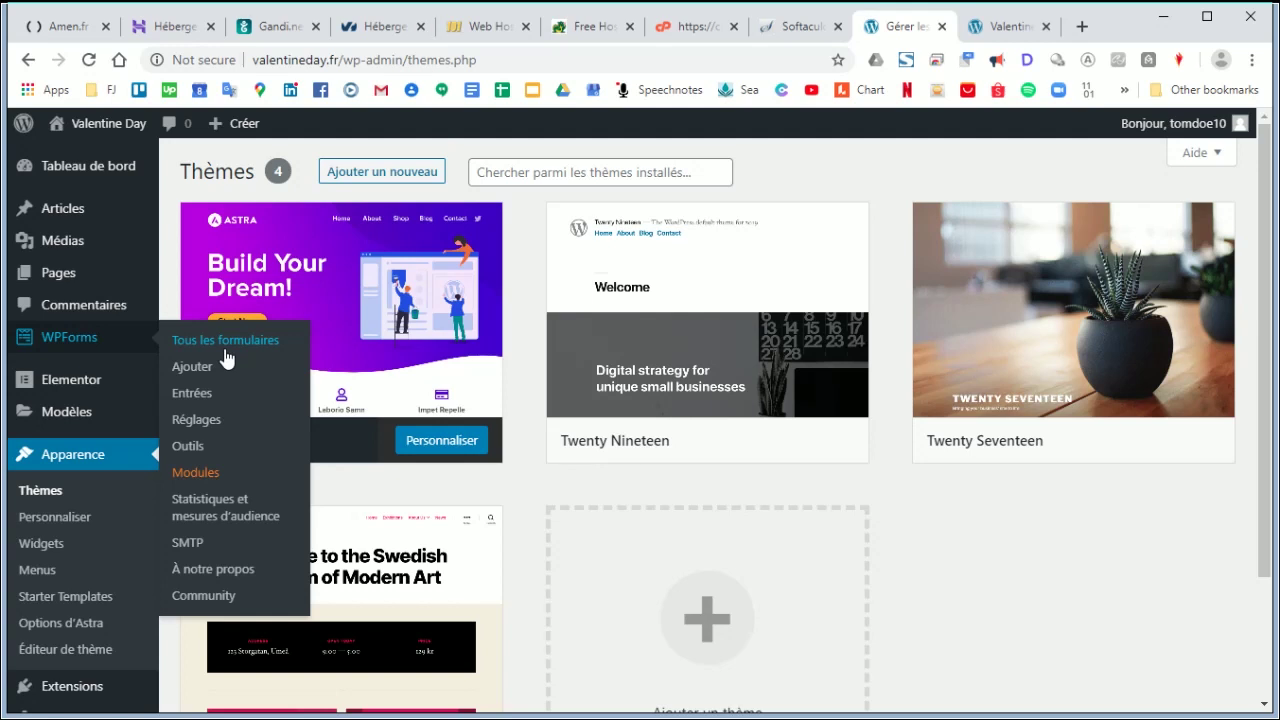
{"action": "mouse_move", "coordinate": [127, 401]}
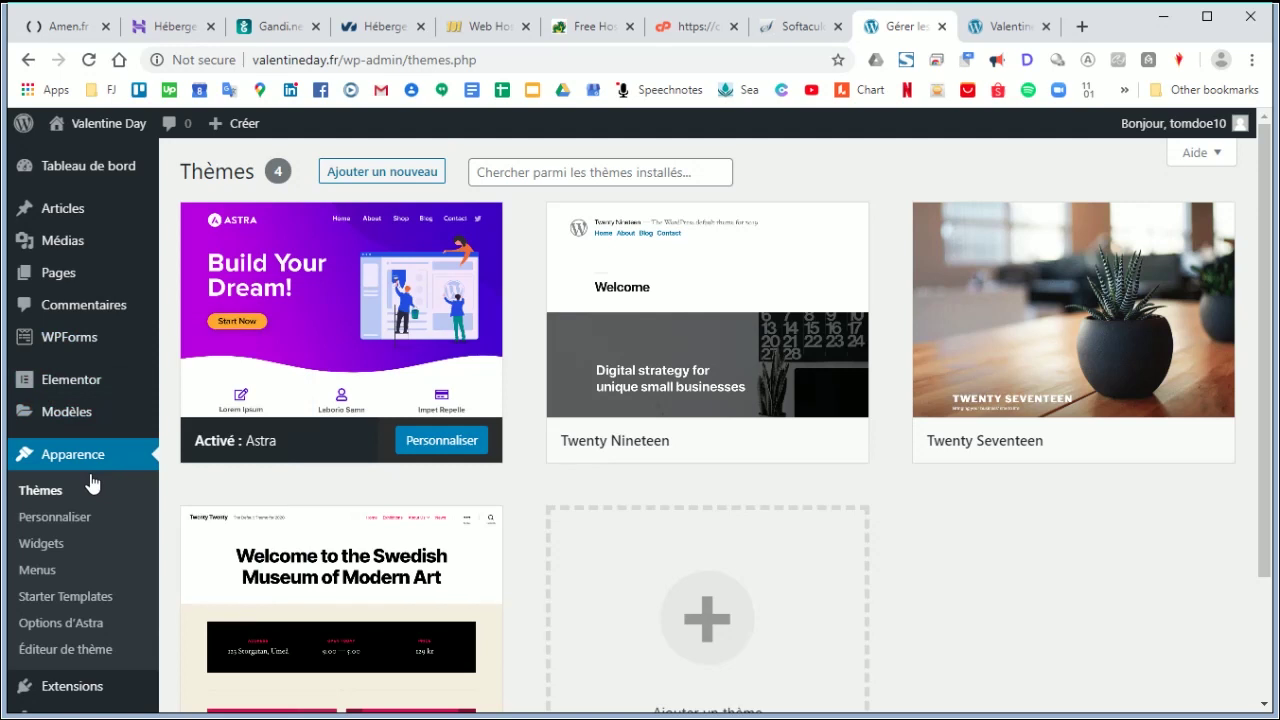
Review the Widgets page and the installed plugins list, then switch to the live Valentine Day tab.
{"action": "left_click", "coordinate": [64, 551]}
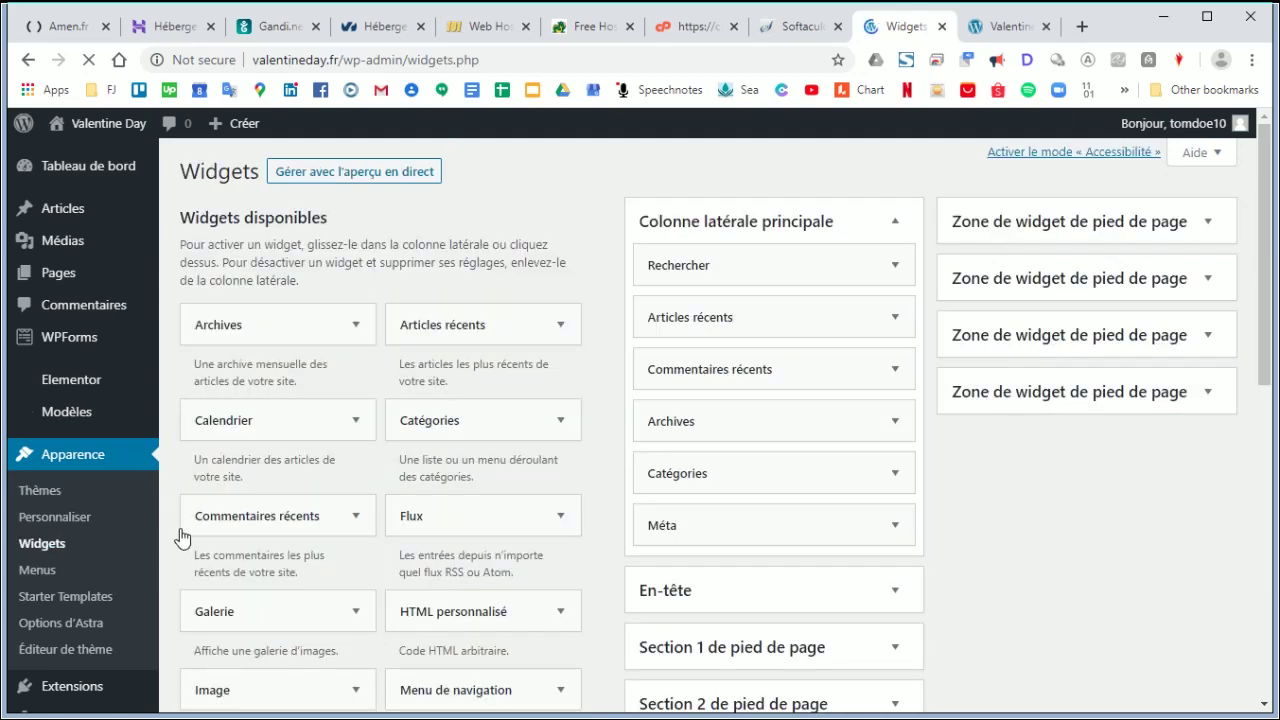
{"action": "scroll", "coordinate": [93, 585], "scroll_direction": "down", "scroll_amount": 4}
{"action": "left_click", "coordinate": [90, 566]}
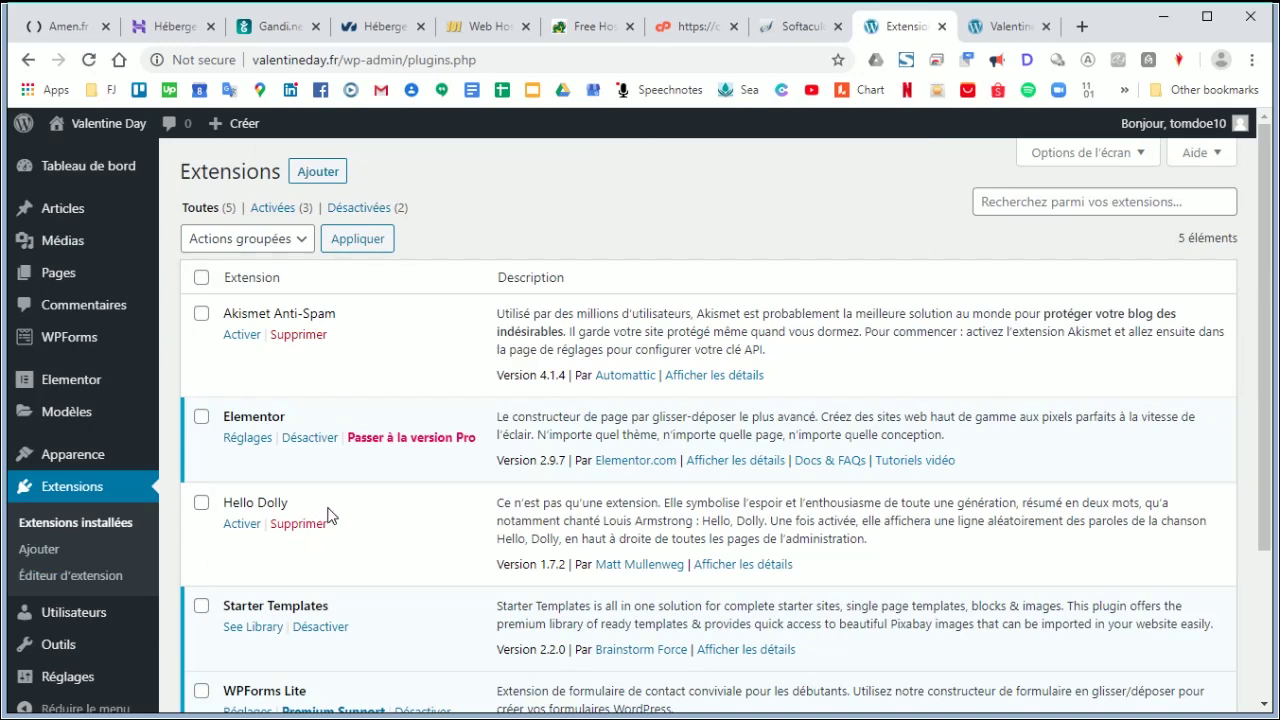
{"action": "scroll", "coordinate": [329, 517], "scroll_direction": "down", "scroll_amount": 1}
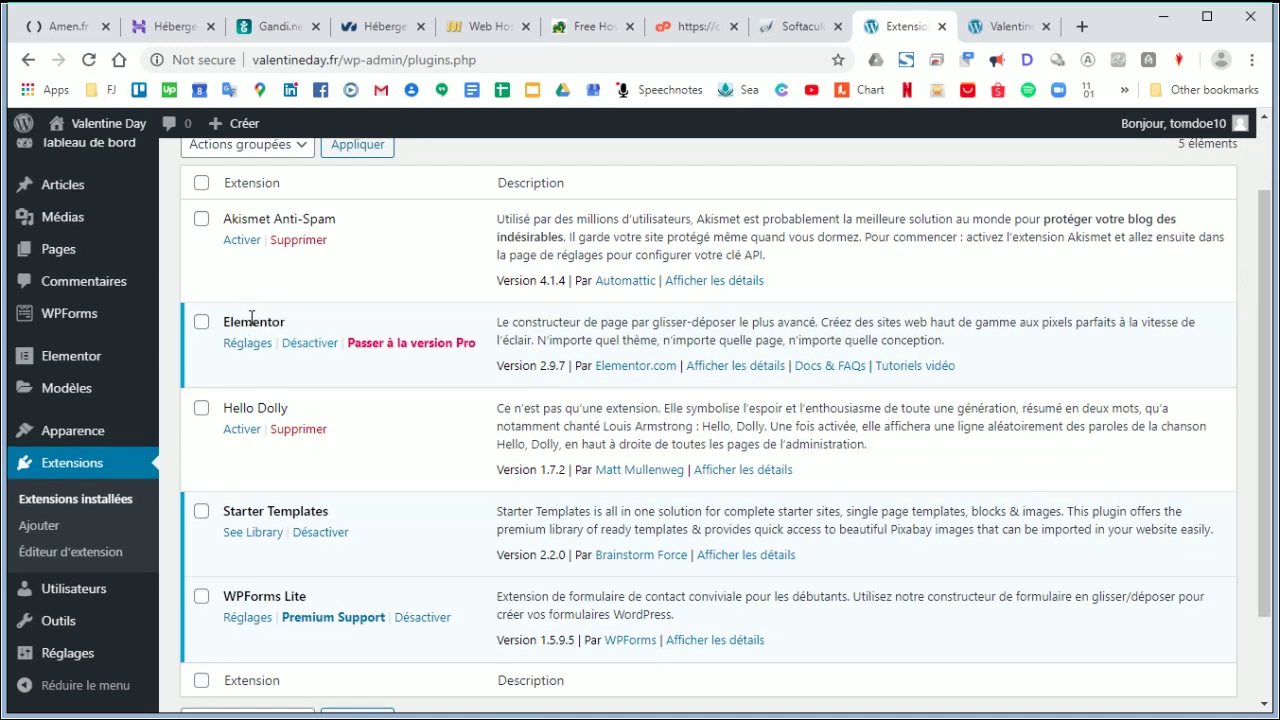
{"action": "scroll", "coordinate": [373, 476], "scroll_direction": "down", "scroll_amount": 1}
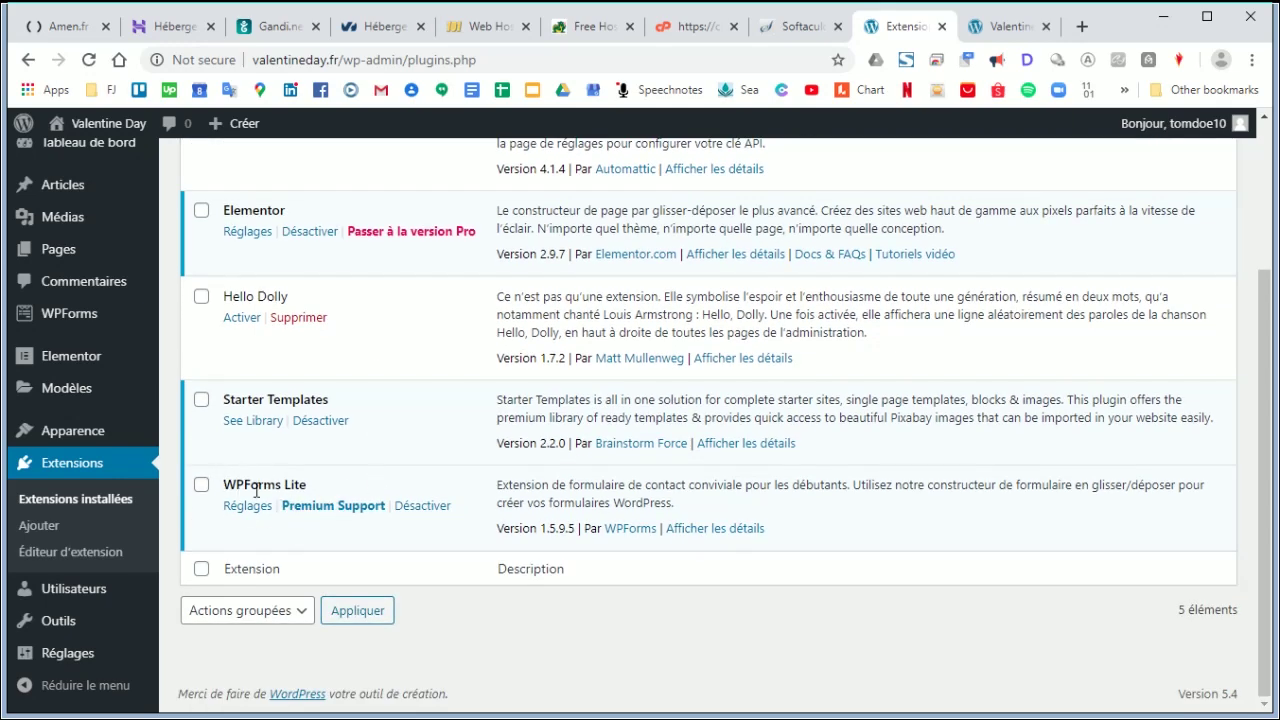
{"action": "scroll", "coordinate": [257, 495], "scroll_direction": "up", "scroll_amount": 1}
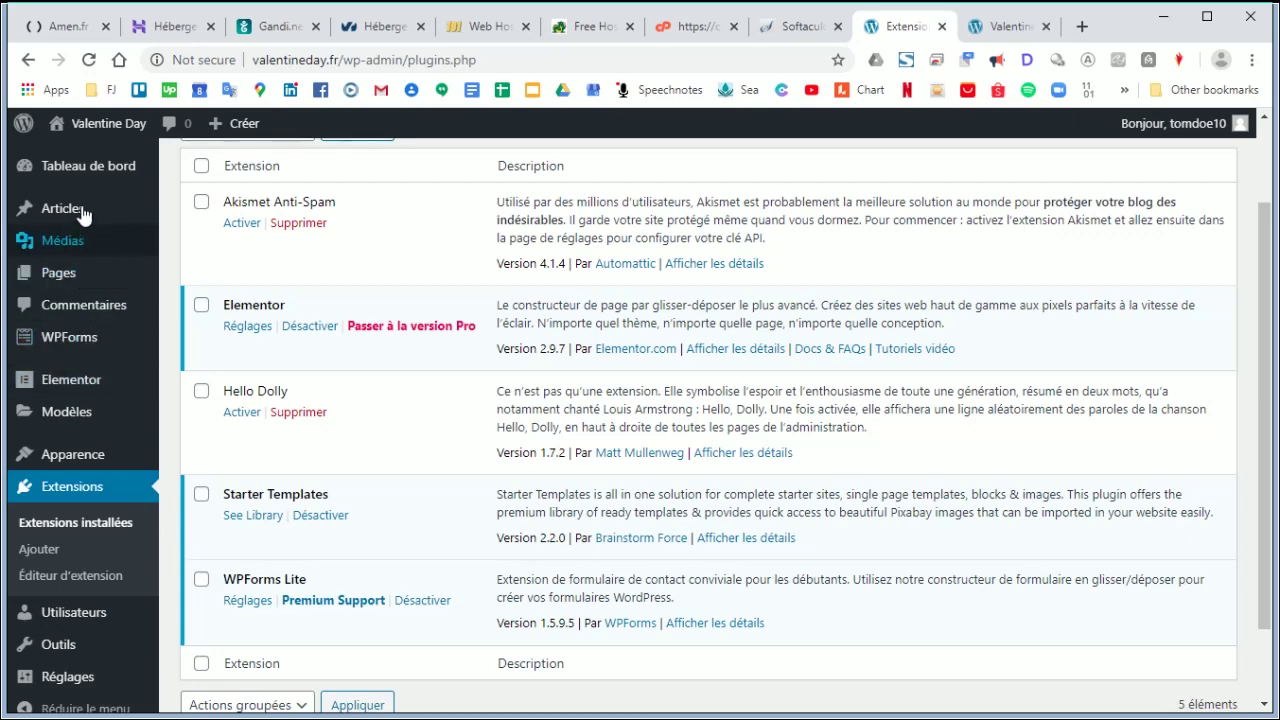
{"action": "mouse_move", "coordinate": [84, 214]}
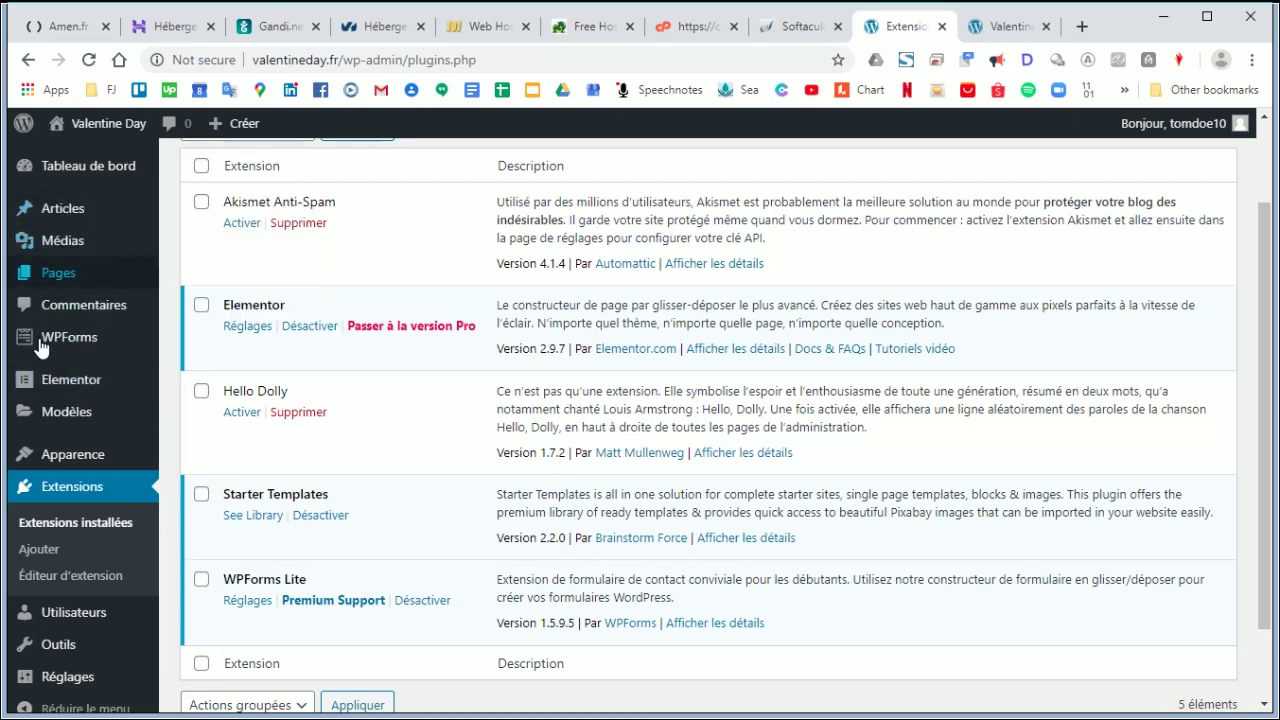
{"action": "left_click", "coordinate": [1000, 30]}
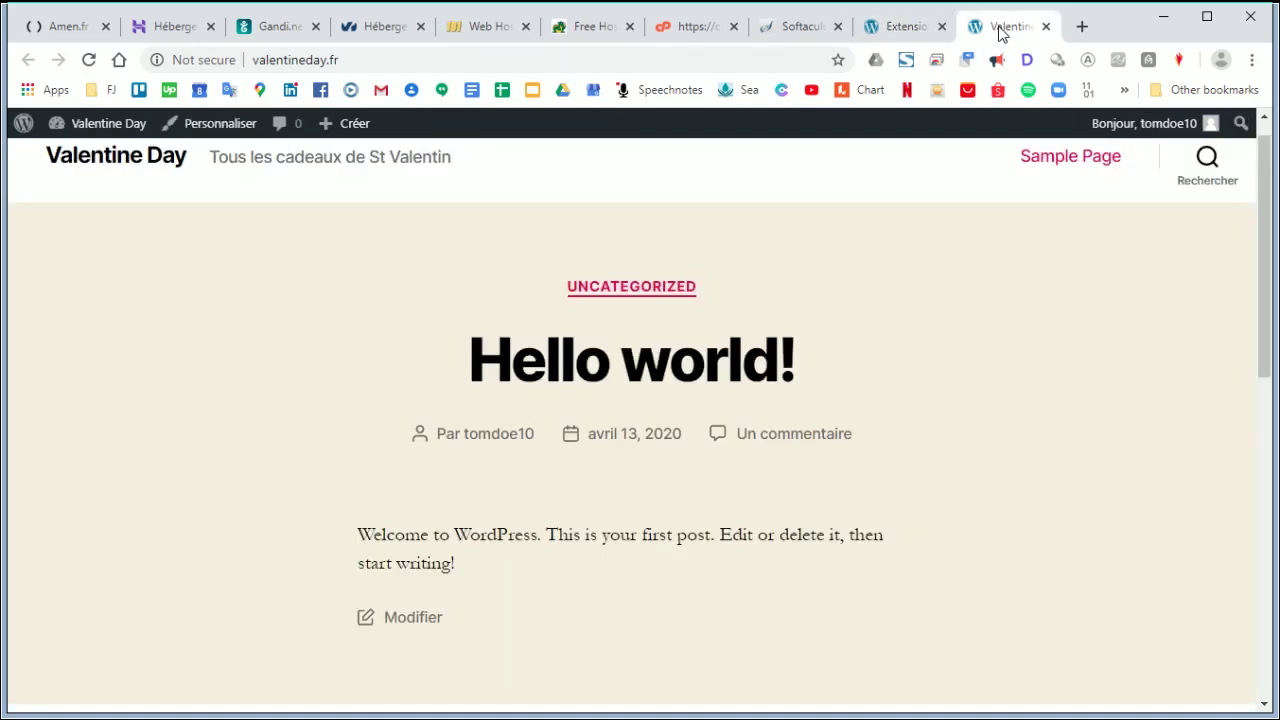
Reload the live site so it shows the imported Joyce Roberts accountant design.
{"action": "left_click", "coordinate": [89, 61]}
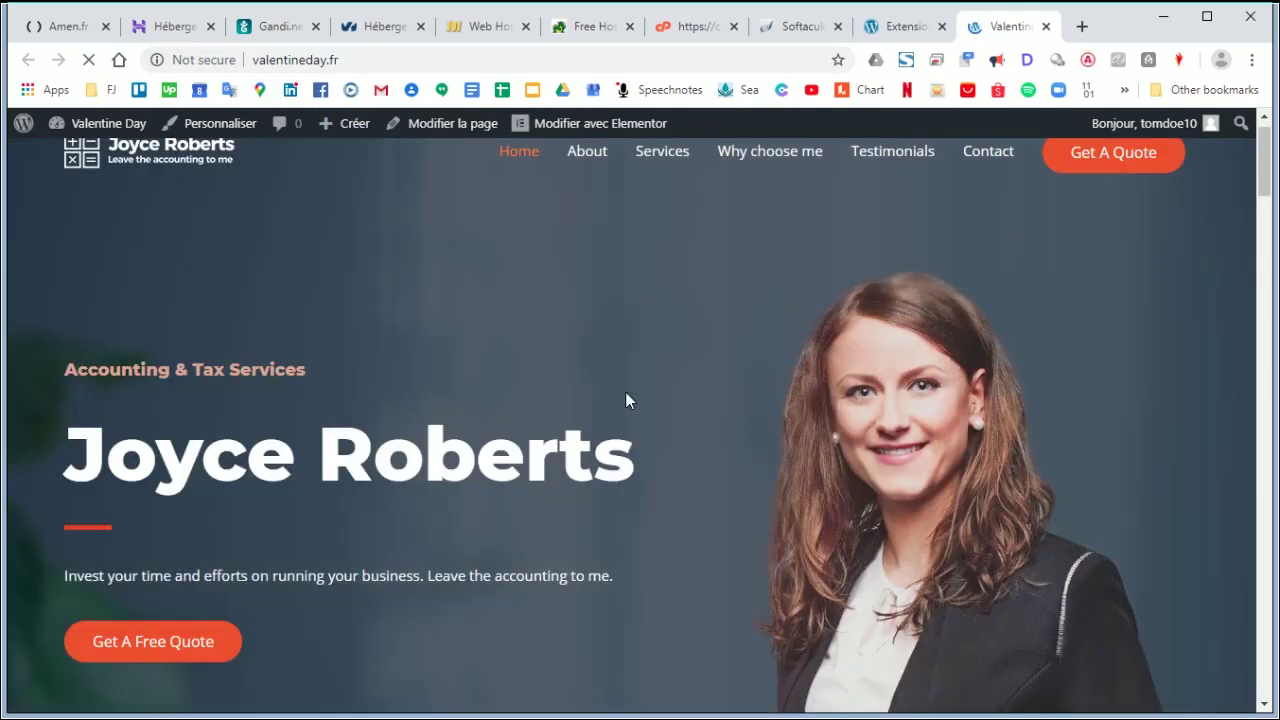
{"action": "scroll", "coordinate": [595, 404], "scroll_direction": "down", "scroll_amount": 4}
{"action": "scroll", "coordinate": [595, 404], "scroll_direction": "up", "scroll_amount": 2}
{"action": "scroll", "coordinate": [595, 404], "scroll_direction": "up", "scroll_amount": 2}
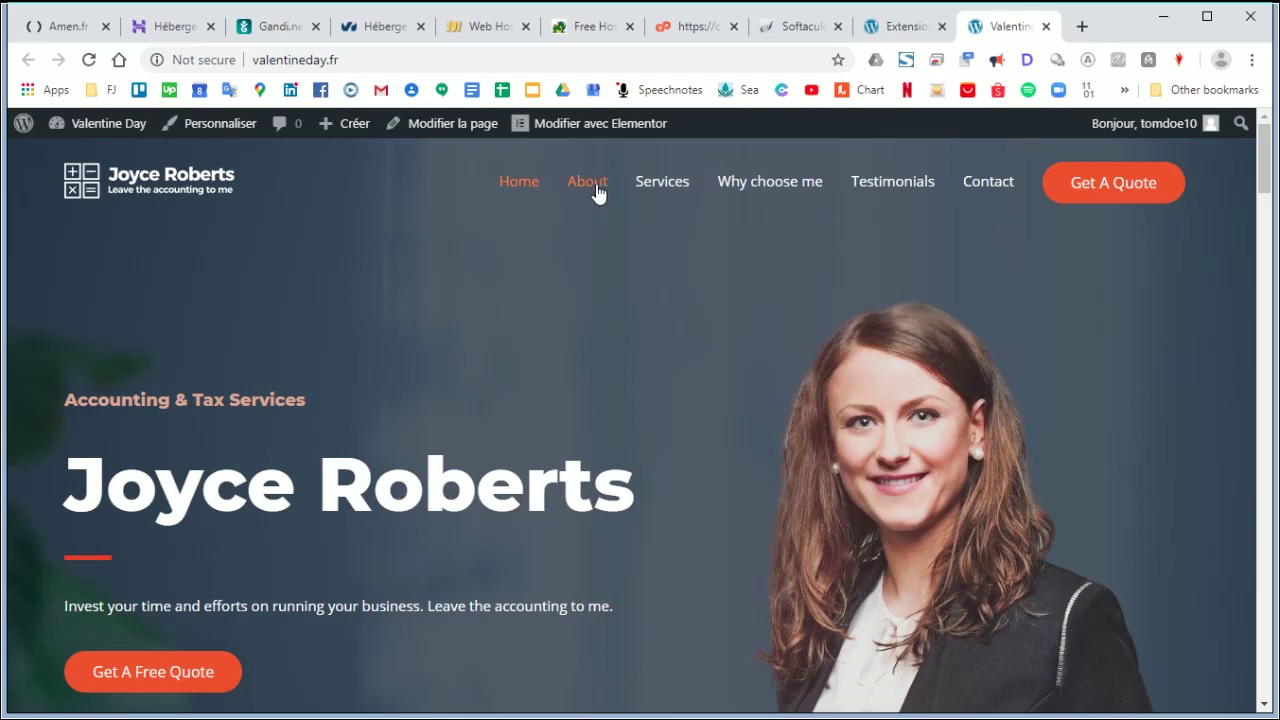
Browse to the site's About page, then to its Services page 'What I Do'.
{"action": "left_click", "coordinate": [597, 187]}
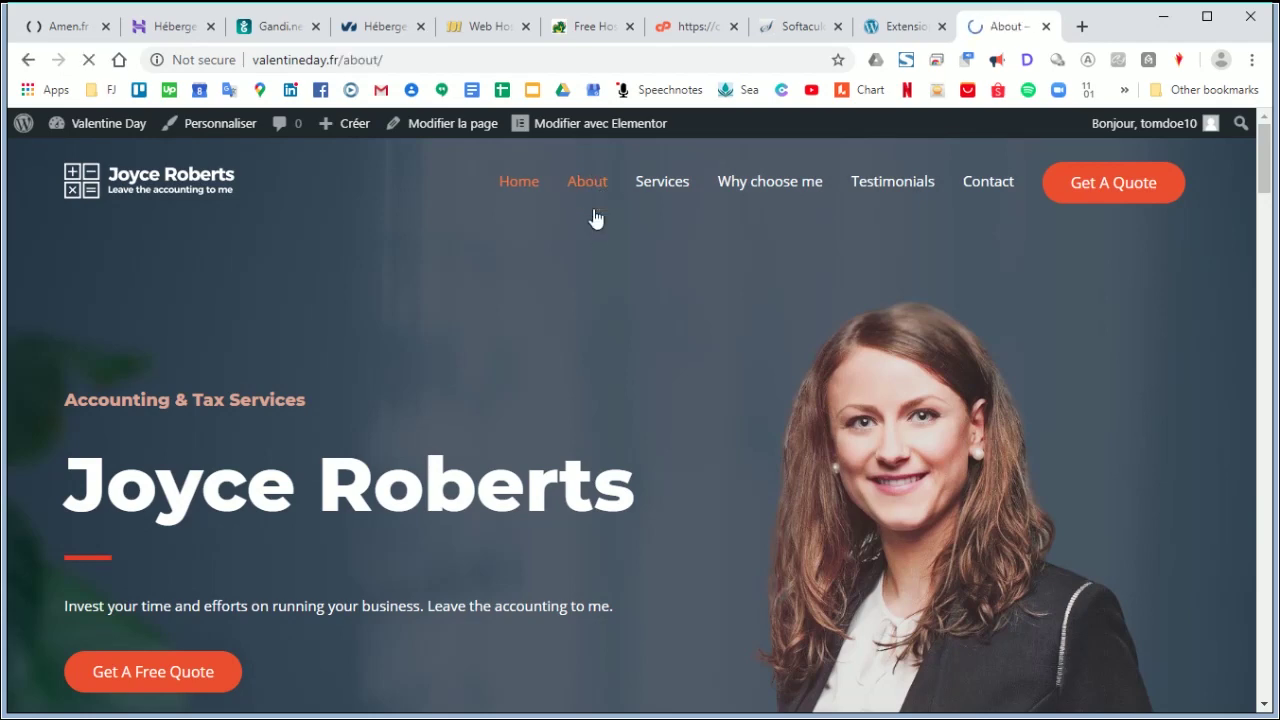
{"action": "scroll", "coordinate": [683, 387], "scroll_direction": "down", "scroll_amount": 10}
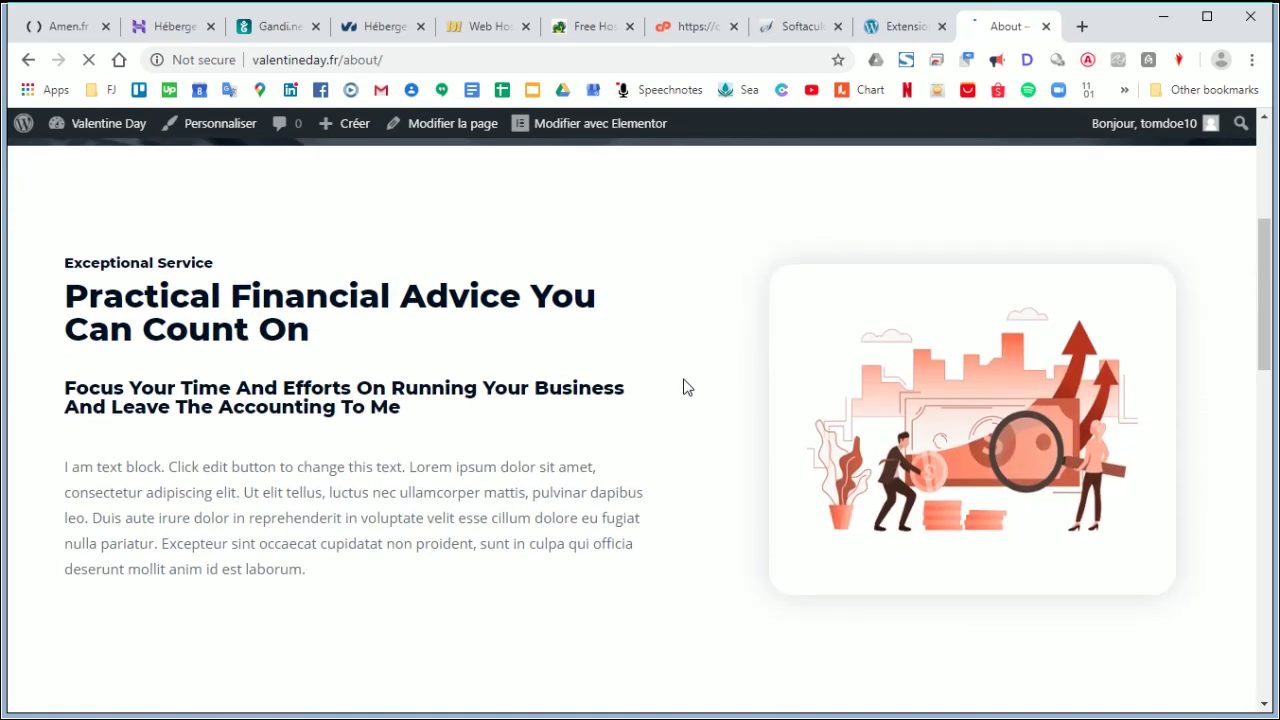
{"action": "scroll", "coordinate": [683, 387], "scroll_direction": "up", "scroll_amount": 10}
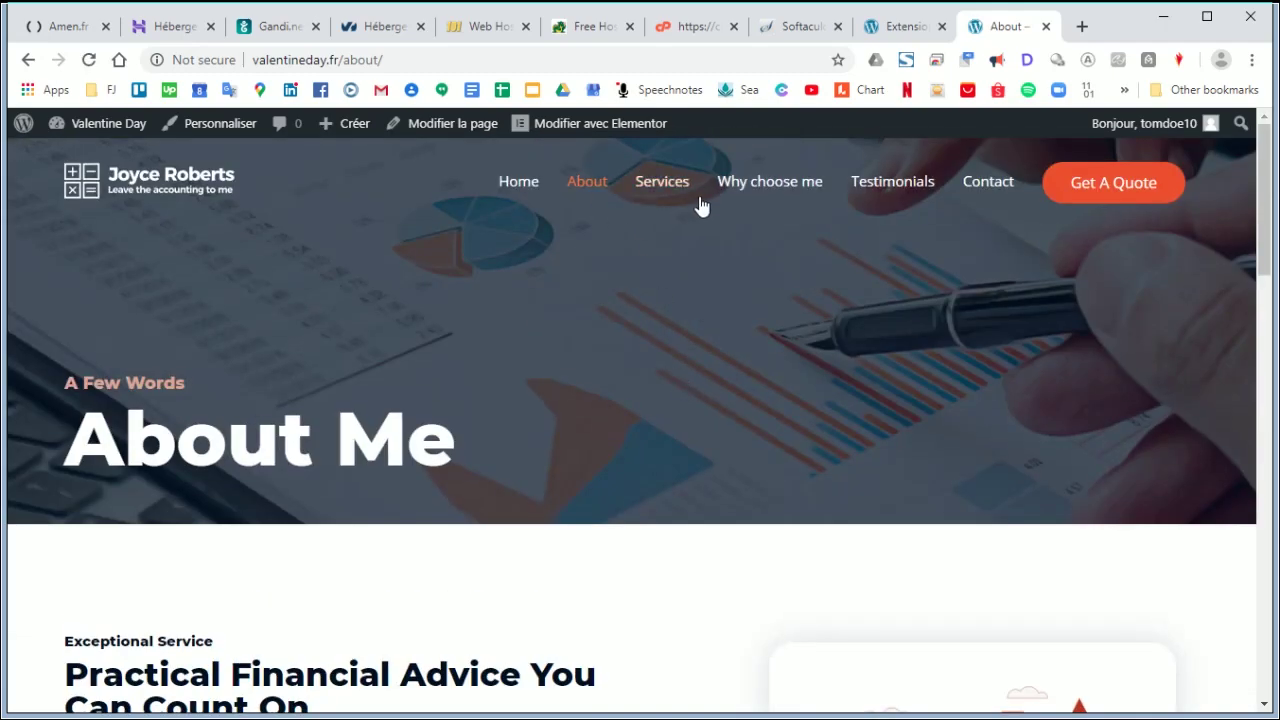
{"action": "left_click", "coordinate": [679, 190]}
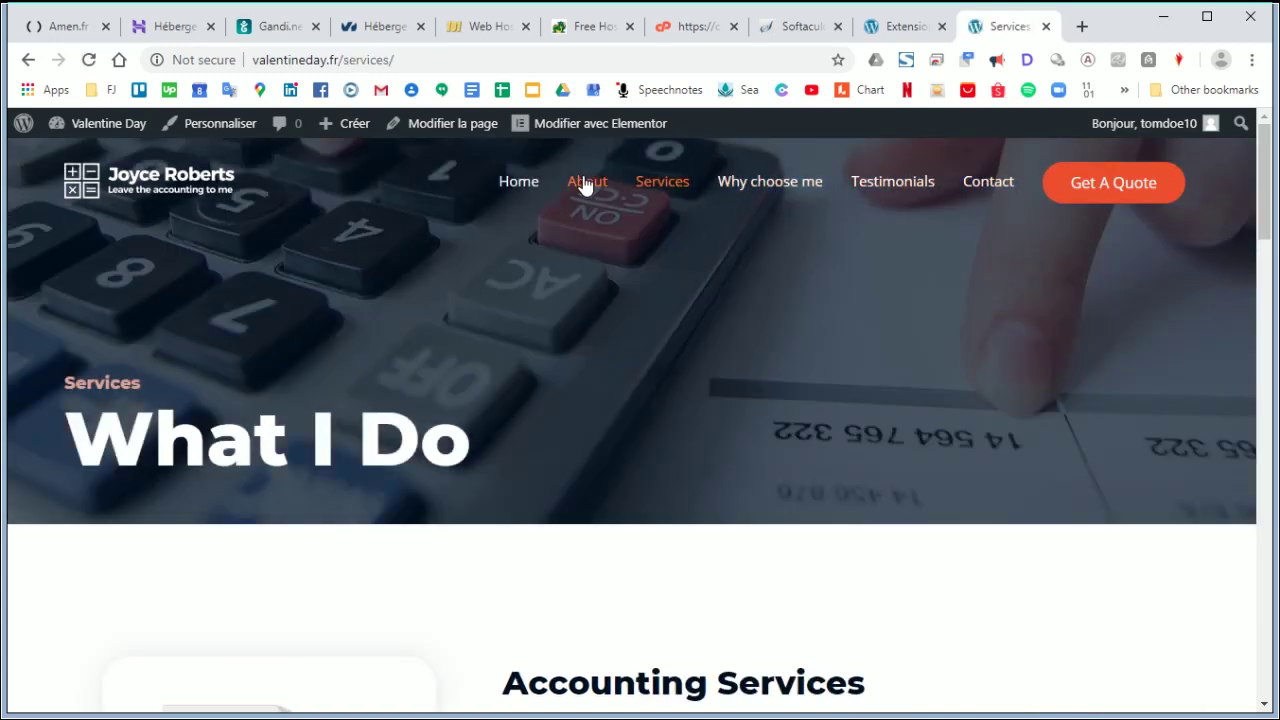
Return to the admin tab and scroll through the list of all pages.
{"action": "left_click", "coordinate": [903, 30]}
{"action": "mouse_move", "coordinate": [45, 277]}
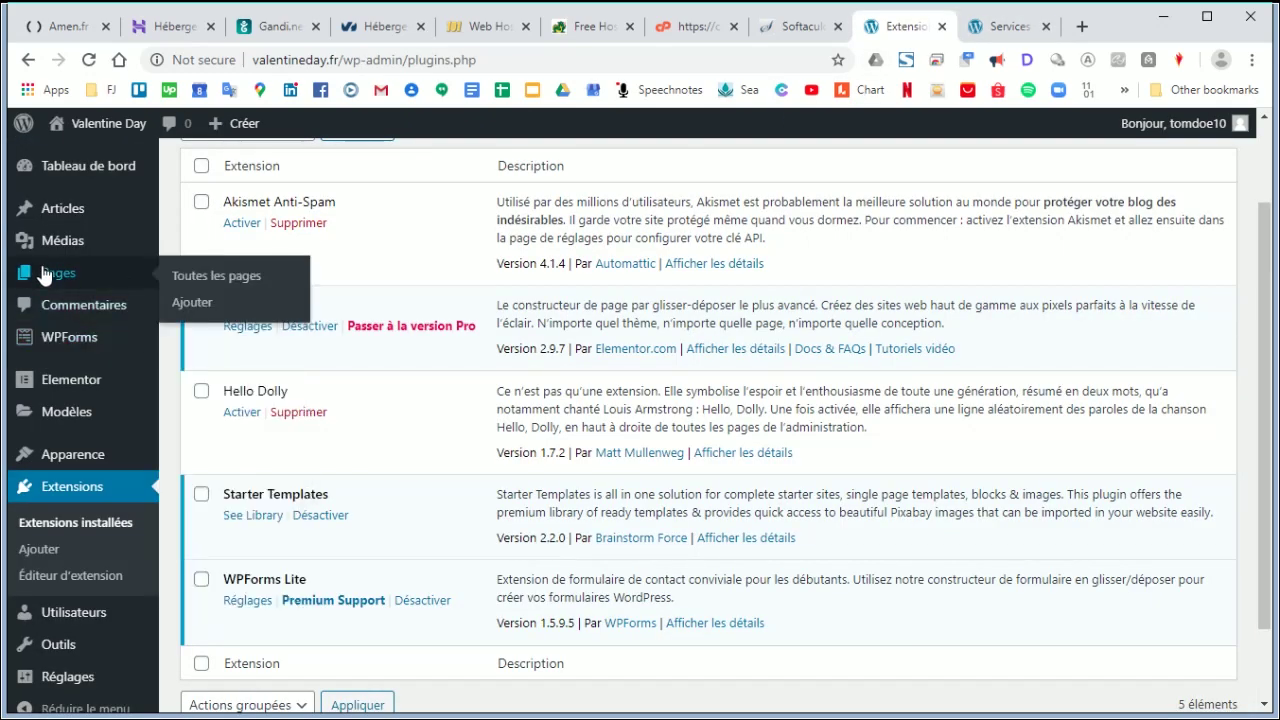
{"action": "left_click", "coordinate": [208, 279]}
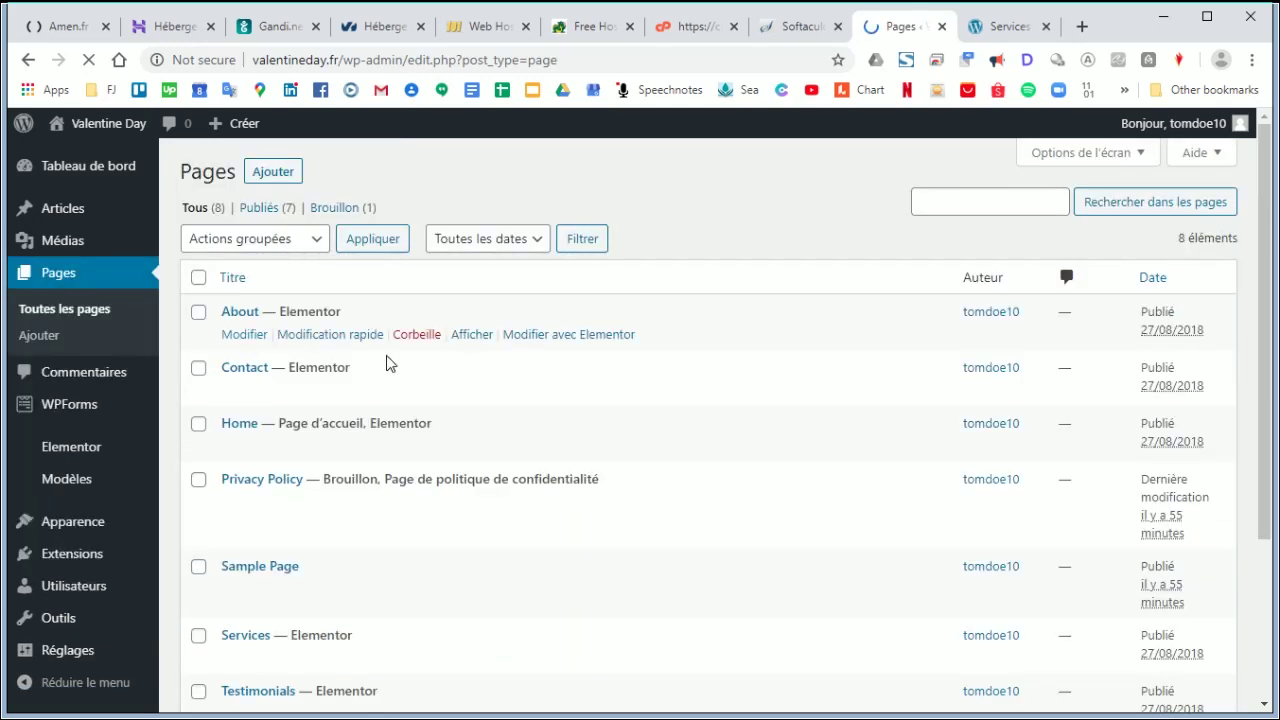
{"action": "mouse_move", "coordinate": [264, 389]}
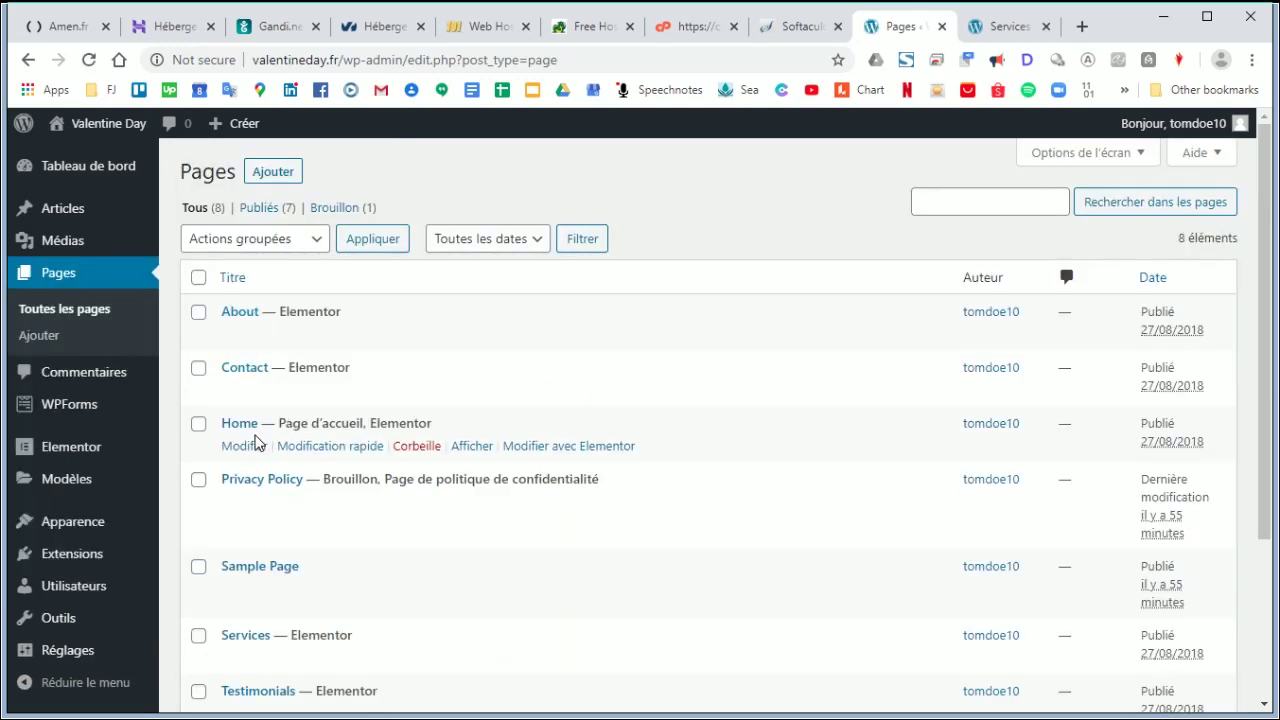
{"action": "scroll", "coordinate": [255, 425], "scroll_direction": "down", "scroll_amount": 2}
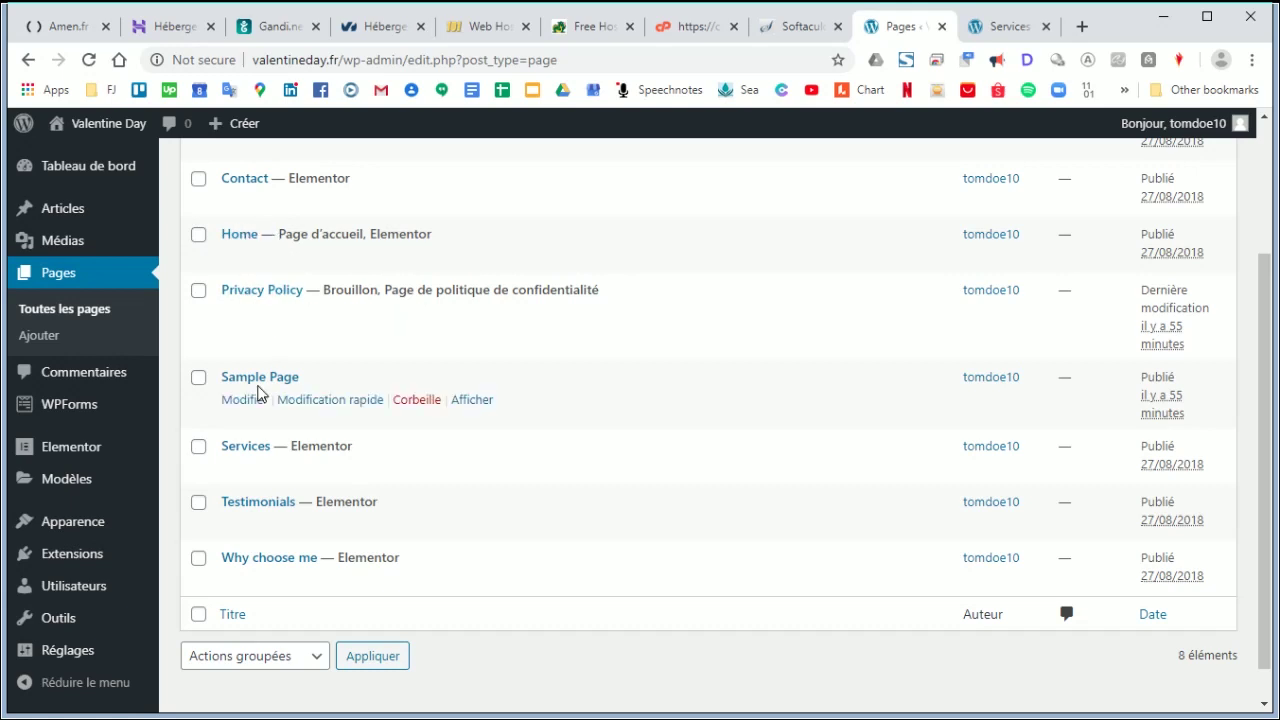
{"action": "mouse_move", "coordinate": [257, 527]}
{"action": "scroll", "coordinate": [420, 417], "scroll_direction": "up", "scroll_amount": 2}
{"action": "mouse_move", "coordinate": [419, 411]}
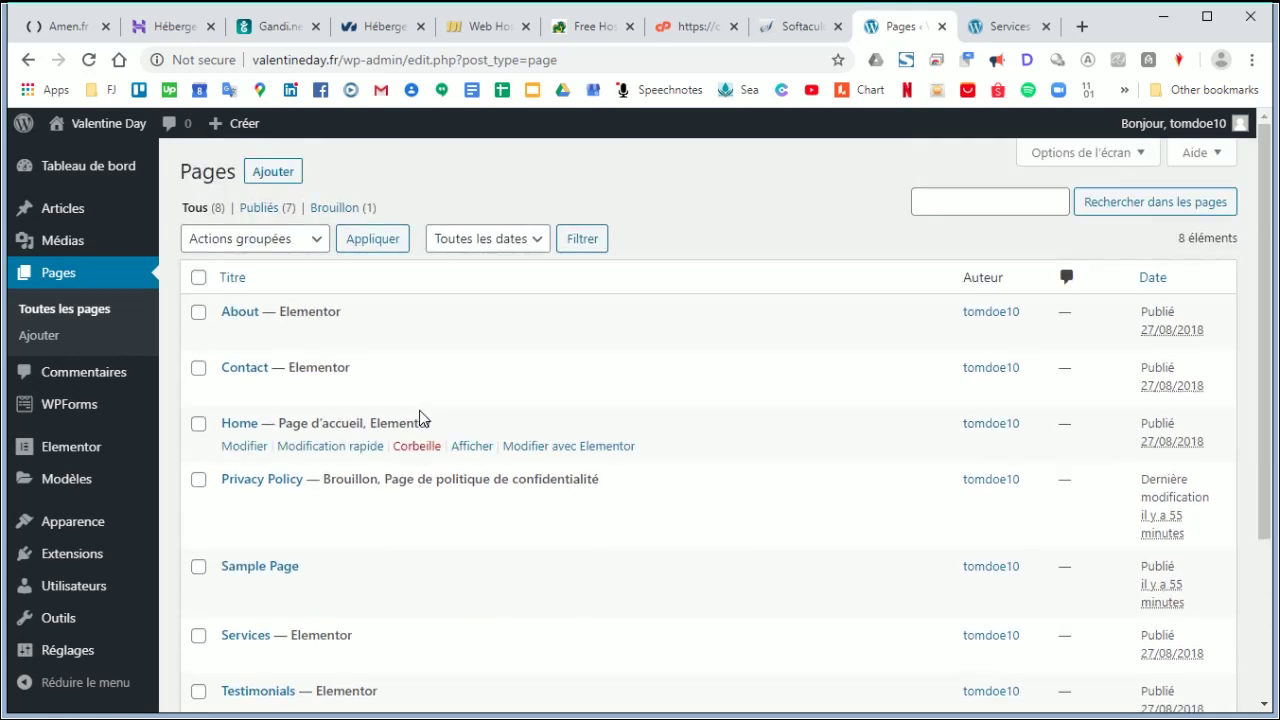
{"action": "scroll", "coordinate": [420, 418], "scroll_direction": "down", "scroll_amount": 1}
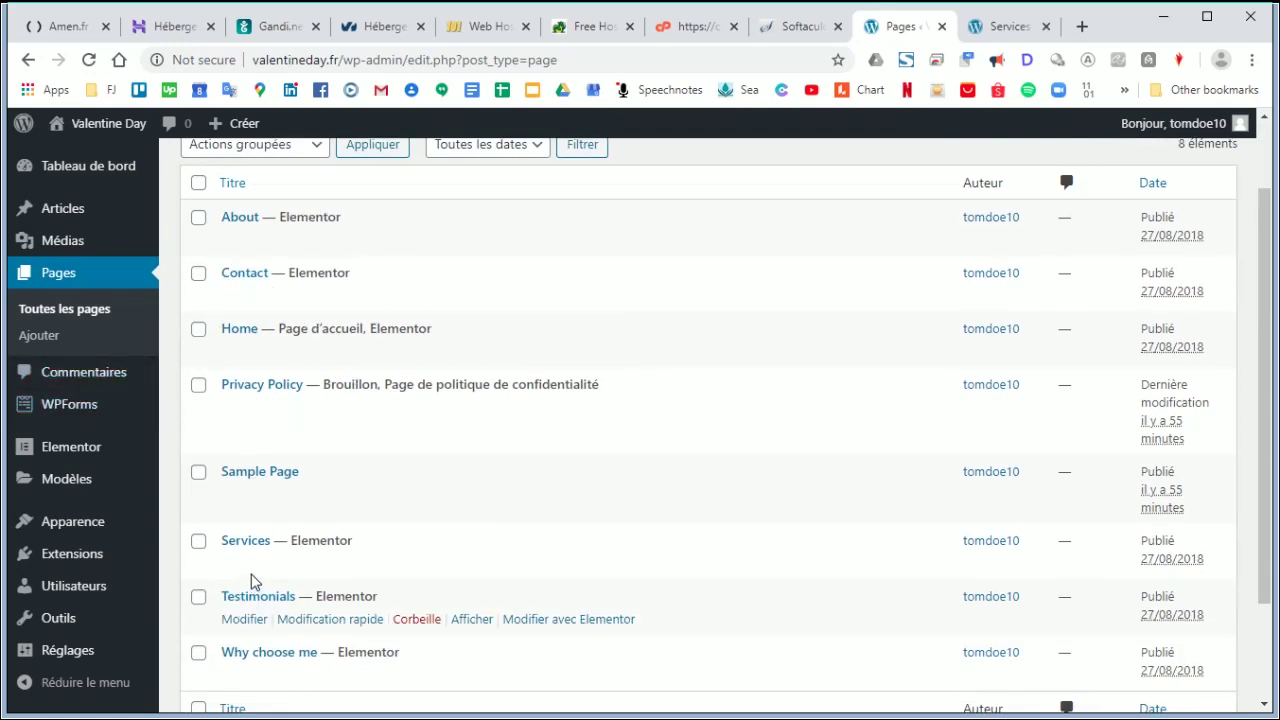
{"action": "scroll", "coordinate": [230, 400], "scroll_direction": "up", "scroll_amount": 1}
{"action": "scroll", "coordinate": [240, 345], "scroll_direction": "down", "scroll_amount": 1}
{"action": "scroll", "coordinate": [247, 420], "scroll_direction": "down", "scroll_amount": 2}
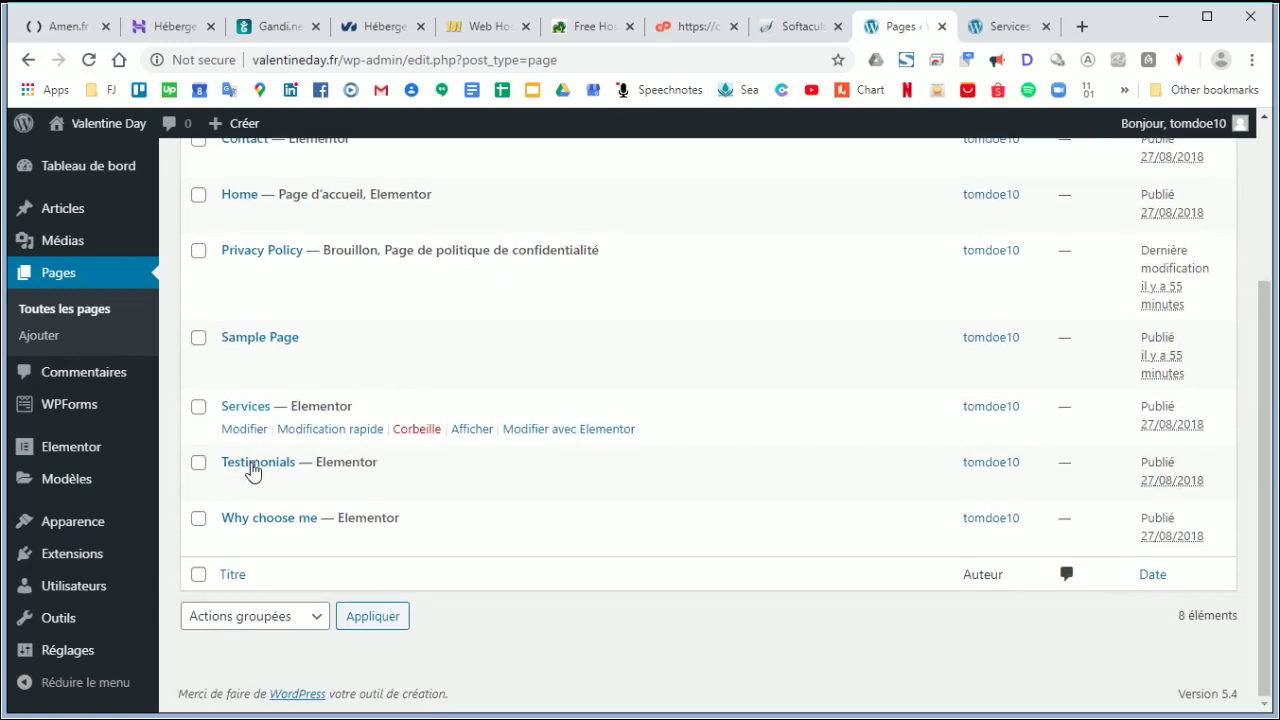
{"action": "scroll", "coordinate": [252, 470], "scroll_direction": "up", "scroll_amount": 3}
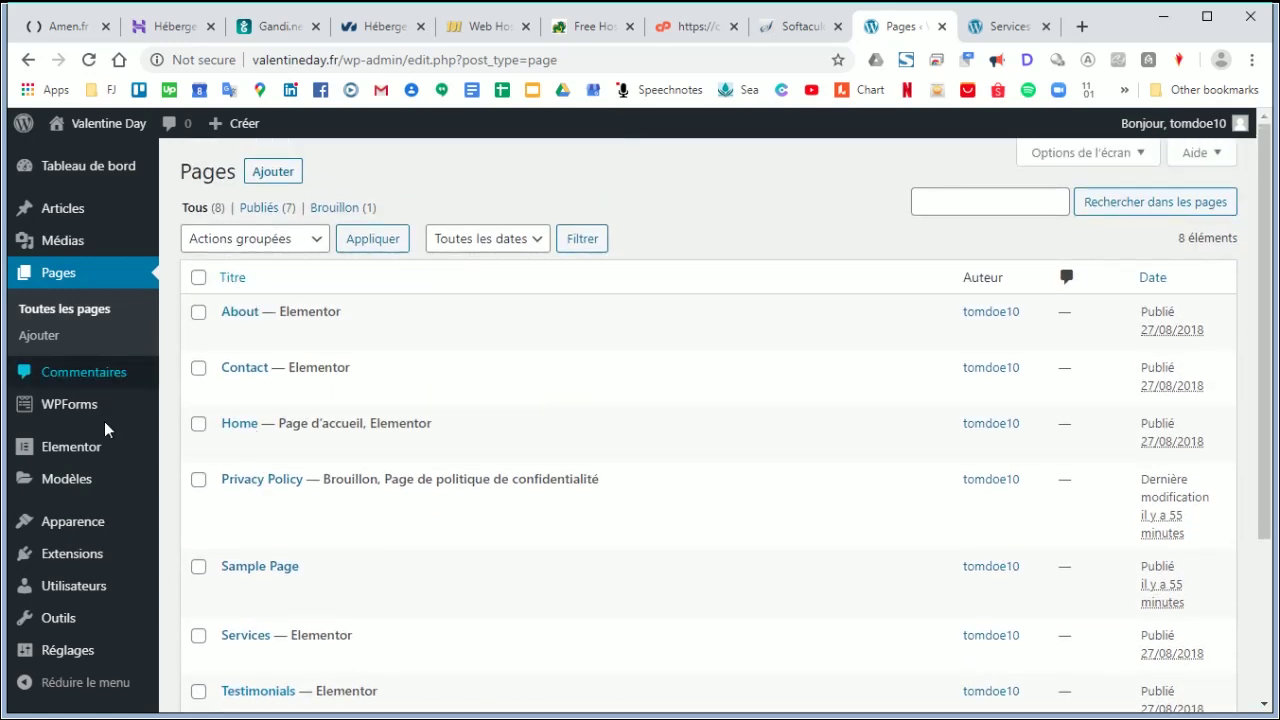
Launch the Customizer from Apparence > Personnaliser.
{"action": "mouse_move", "coordinate": [113, 487]}
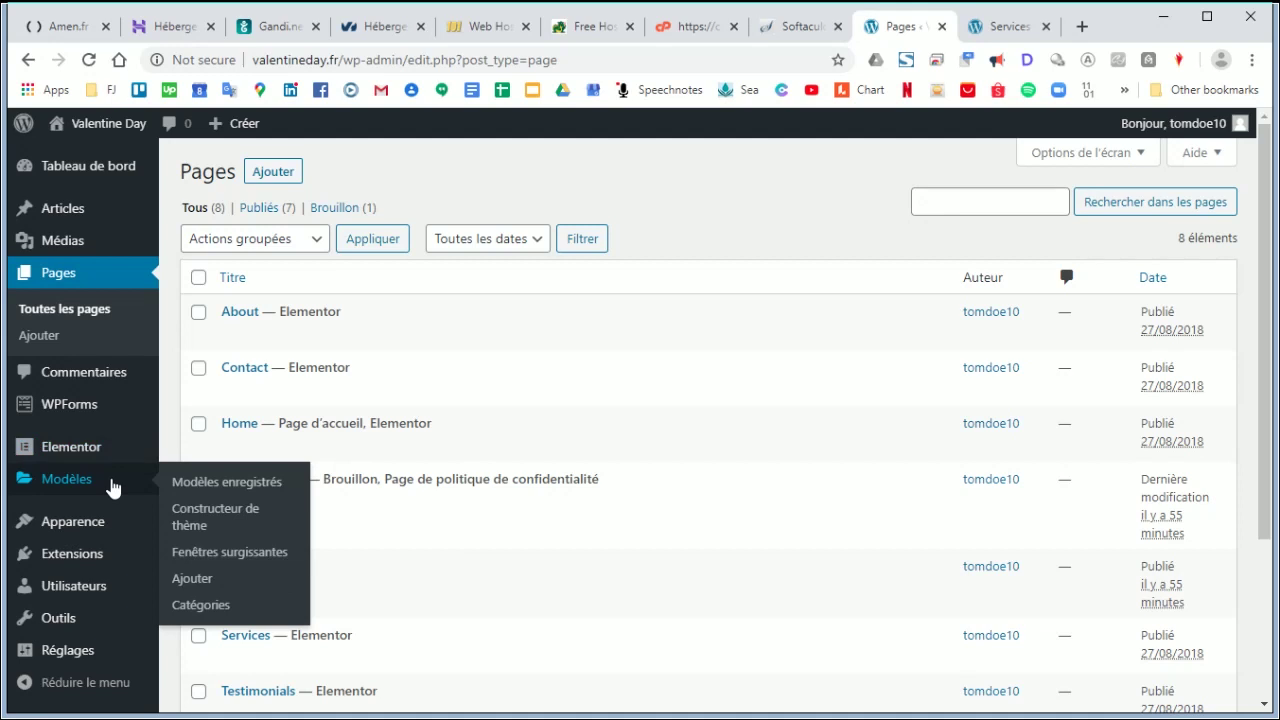
{"action": "mouse_move", "coordinate": [116, 527]}
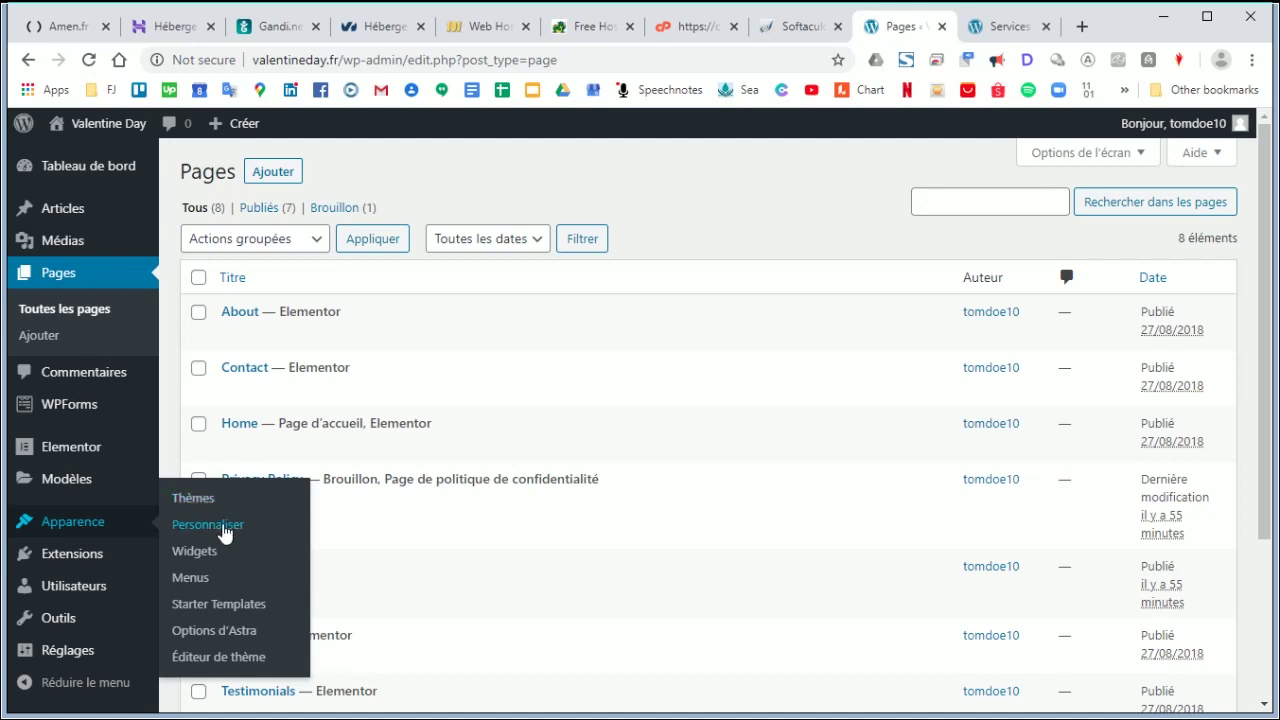
{"action": "left_click", "coordinate": [225, 533]}
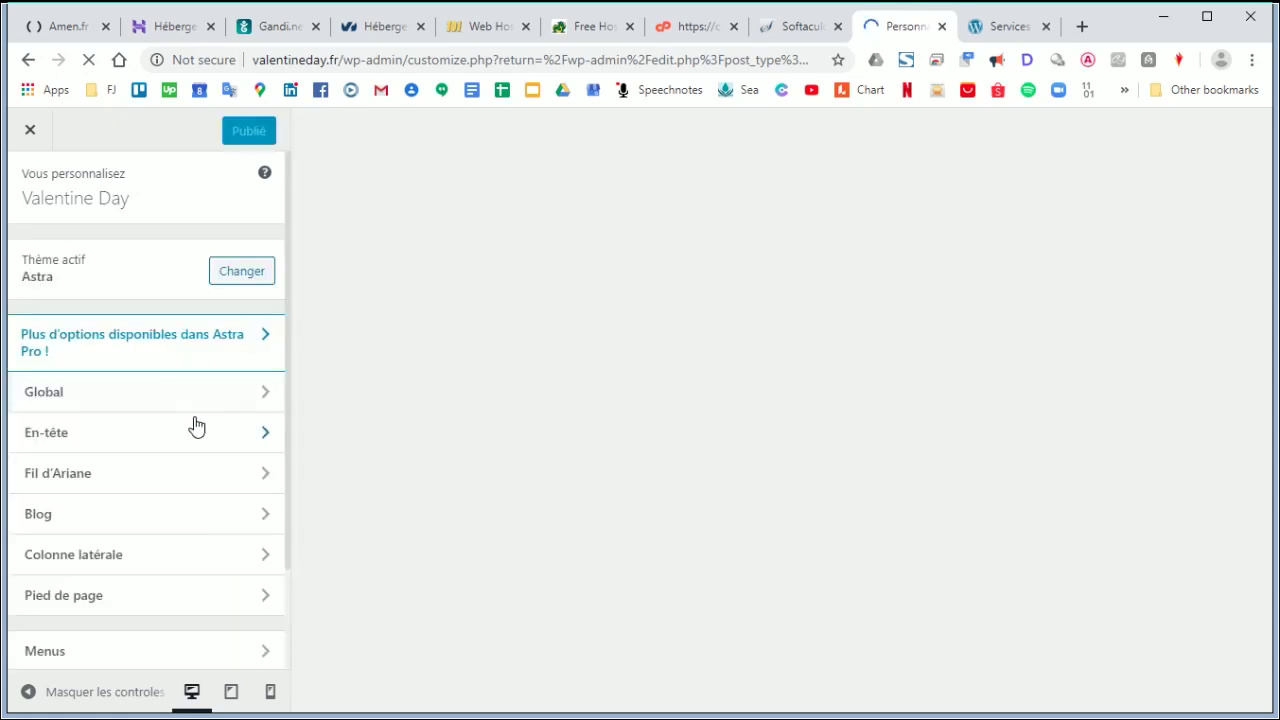
Open Global > Typographie and review the Typographie de base font settings.
{"action": "scroll", "coordinate": [517, 392], "scroll_direction": "down", "scroll_amount": 4}
{"action": "scroll", "coordinate": [517, 392], "scroll_direction": "up", "scroll_amount": 4}
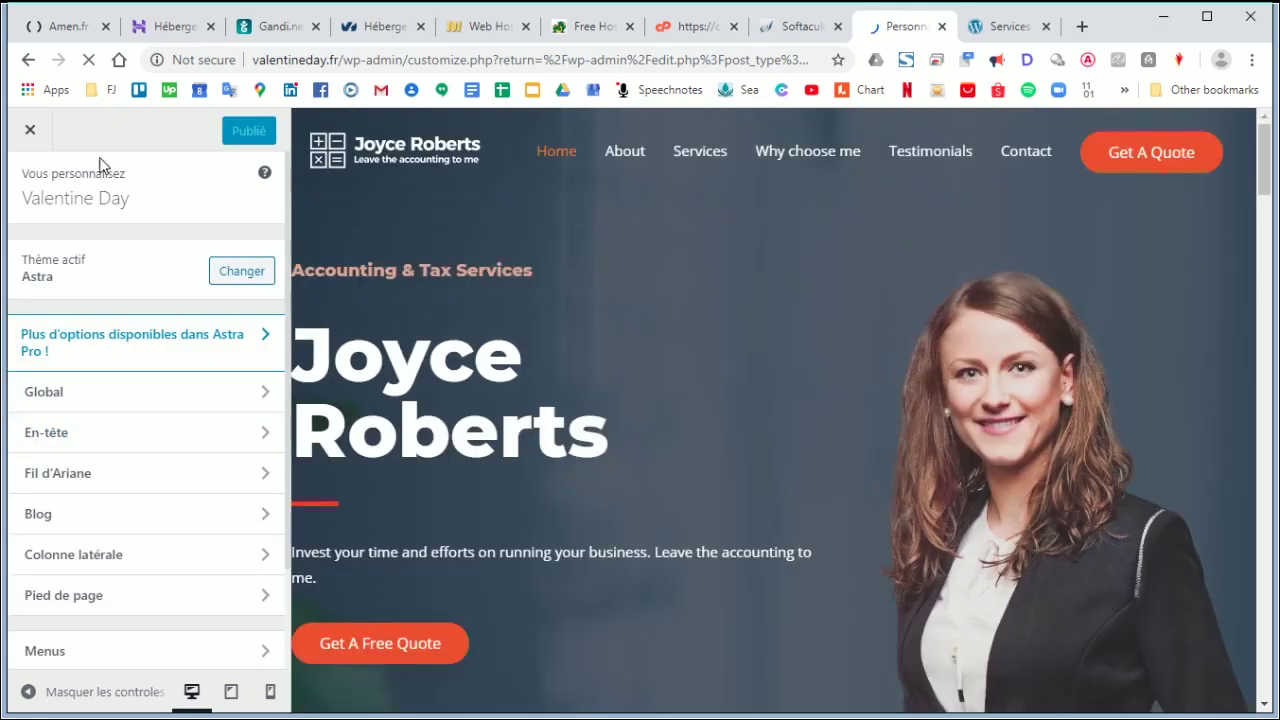
{"action": "left_click", "coordinate": [160, 398]}
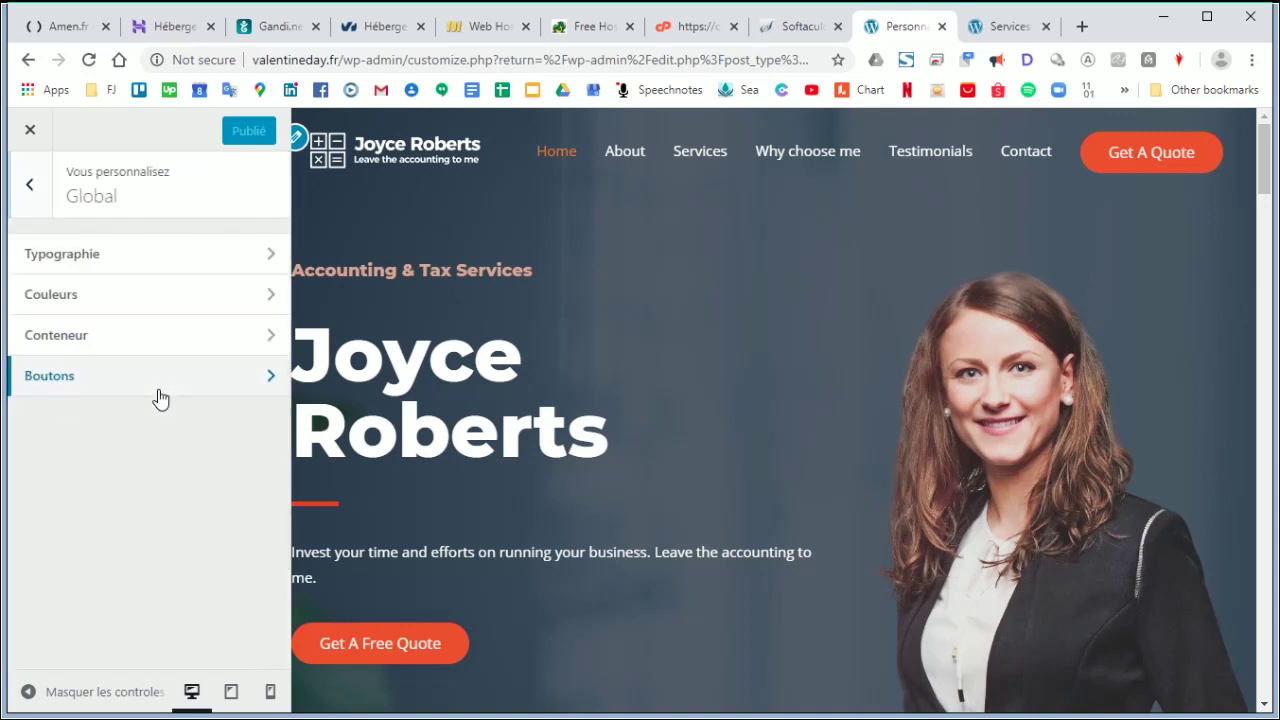
{"action": "left_click", "coordinate": [160, 257]}
{"action": "left_click", "coordinate": [160, 257]}
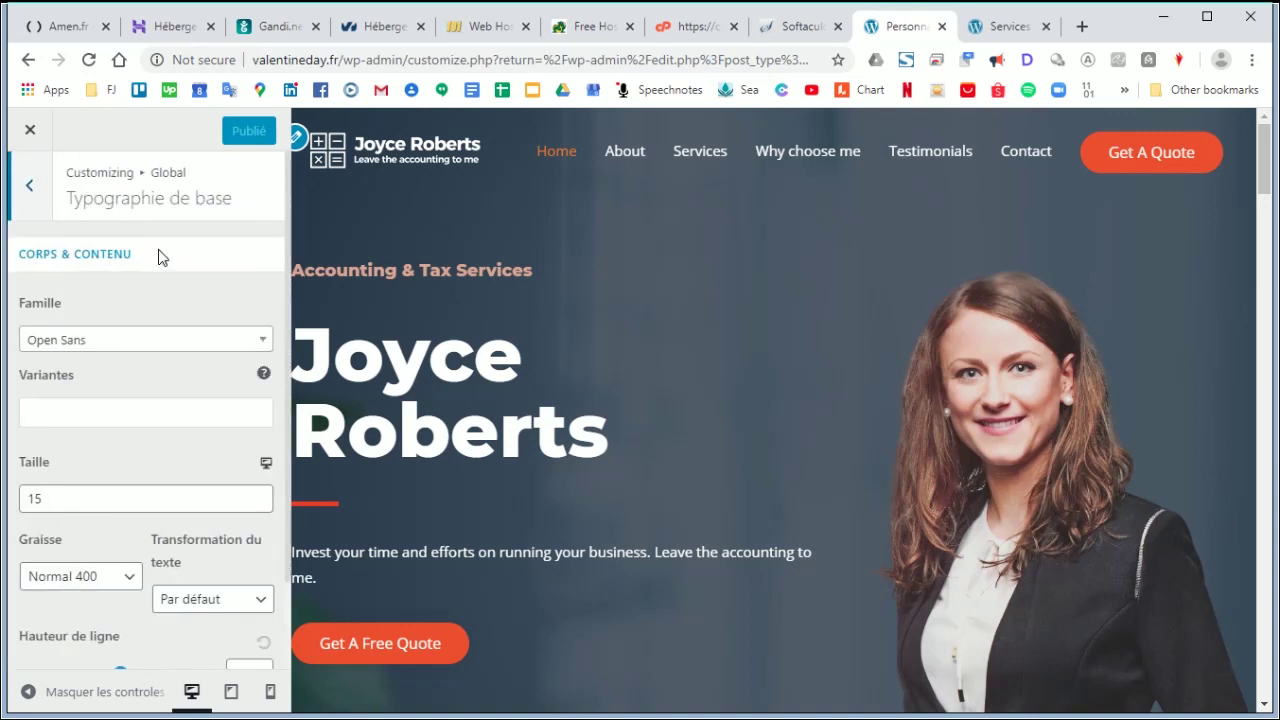
{"action": "scroll", "coordinate": [135, 446], "scroll_direction": "down", "scroll_amount": 1}
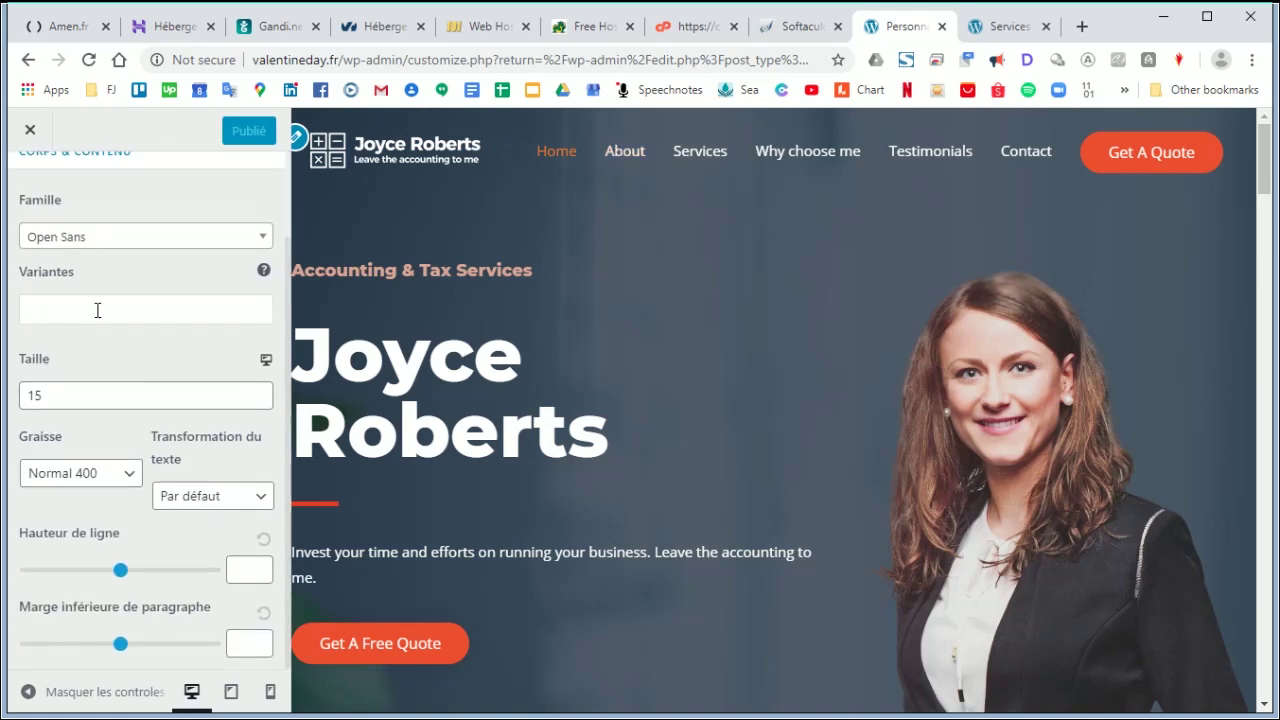
{"action": "scroll", "coordinate": [63, 251], "scroll_direction": "up", "scroll_amount": 1}
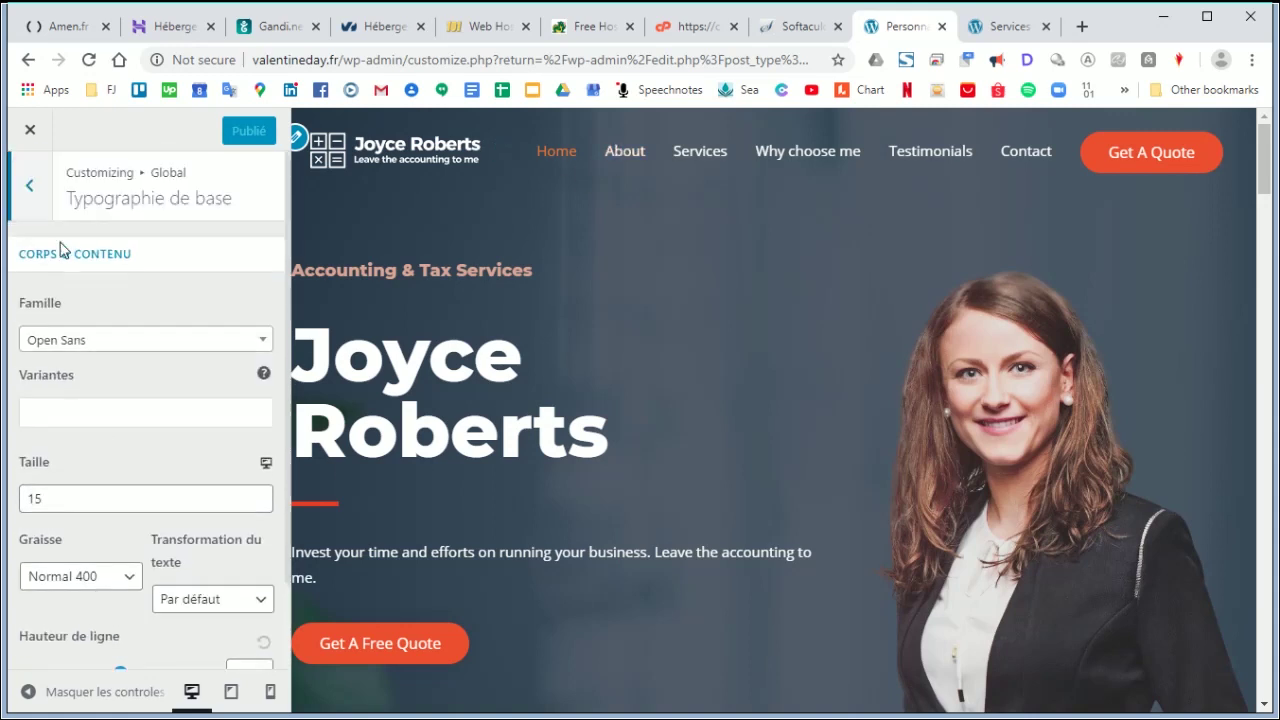
{"action": "left_click", "coordinate": [32, 188]}
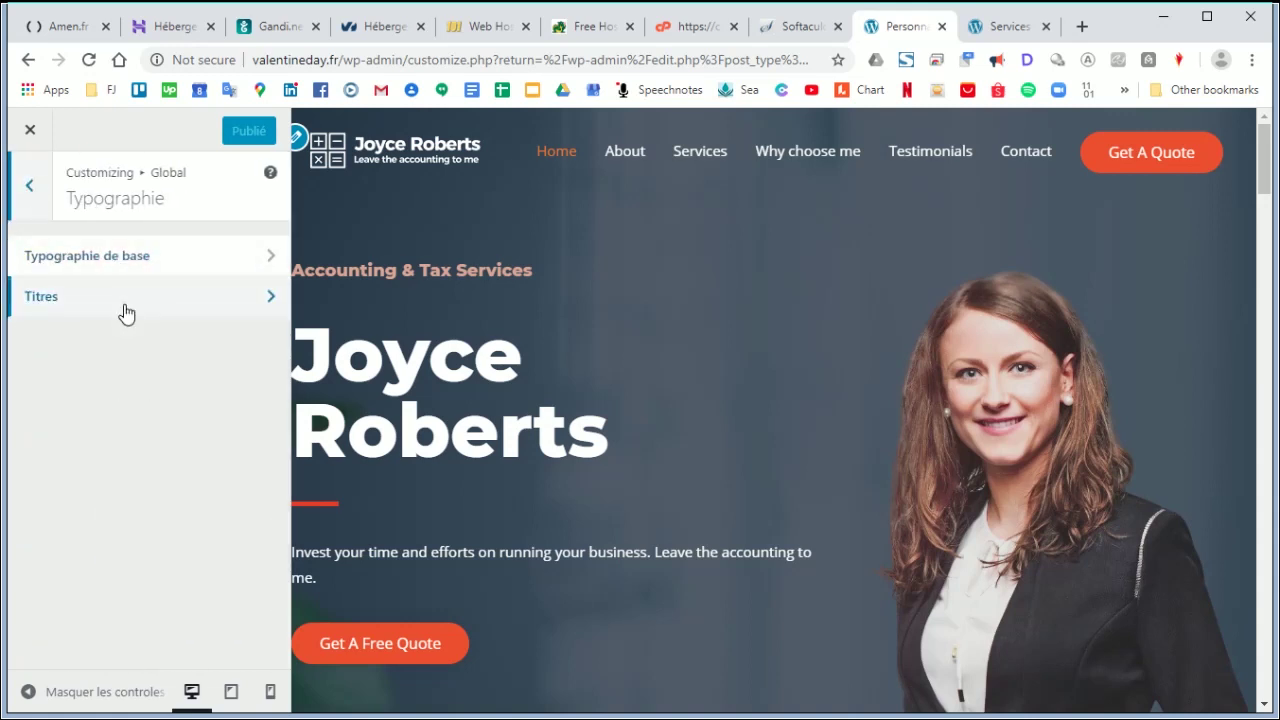
Review the Titres heading font settings, then move to the global Couleurs panel.
{"action": "left_click", "coordinate": [124, 306]}
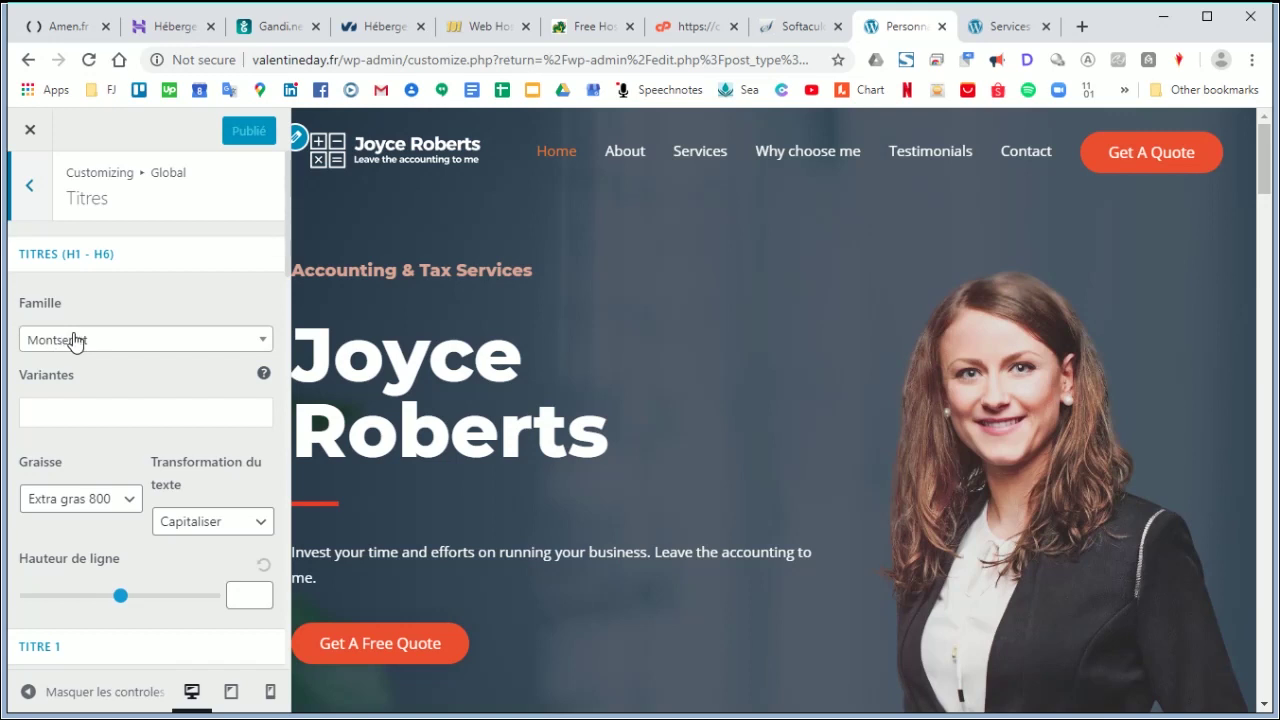
{"action": "scroll", "coordinate": [114, 397], "scroll_direction": "down", "scroll_amount": 4}
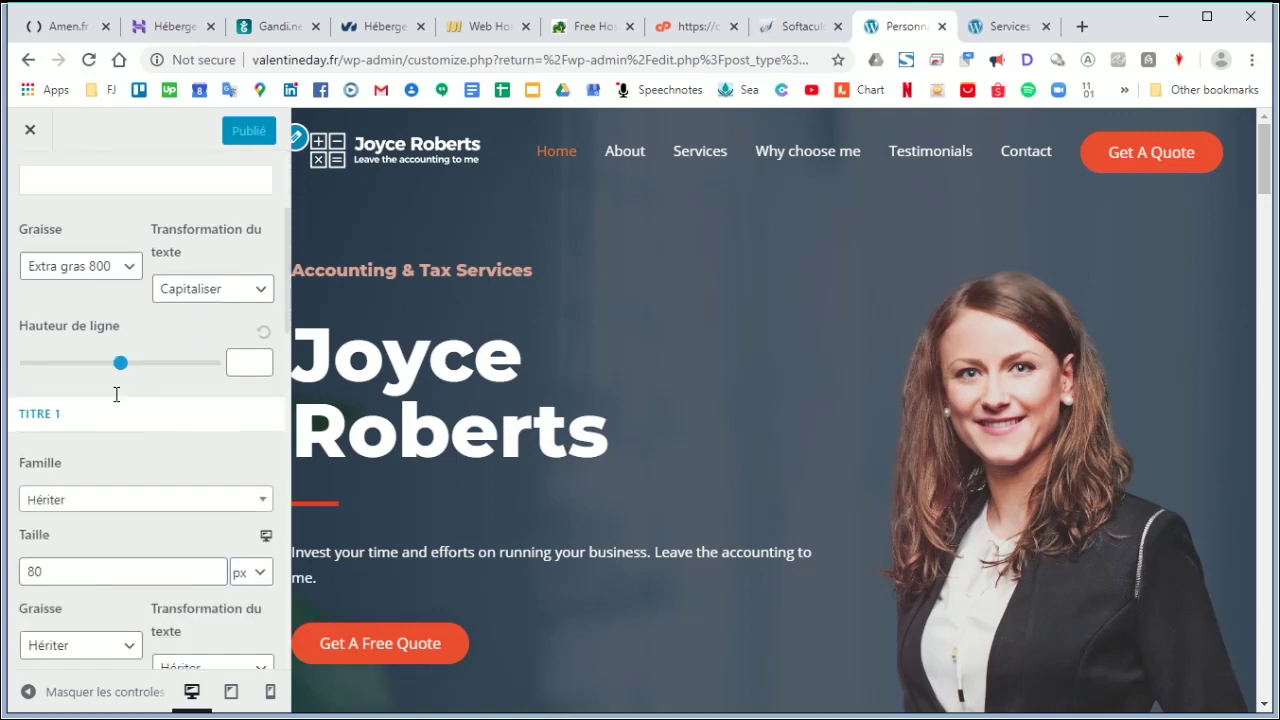
{"action": "scroll", "coordinate": [114, 401], "scroll_direction": "down", "scroll_amount": 1}
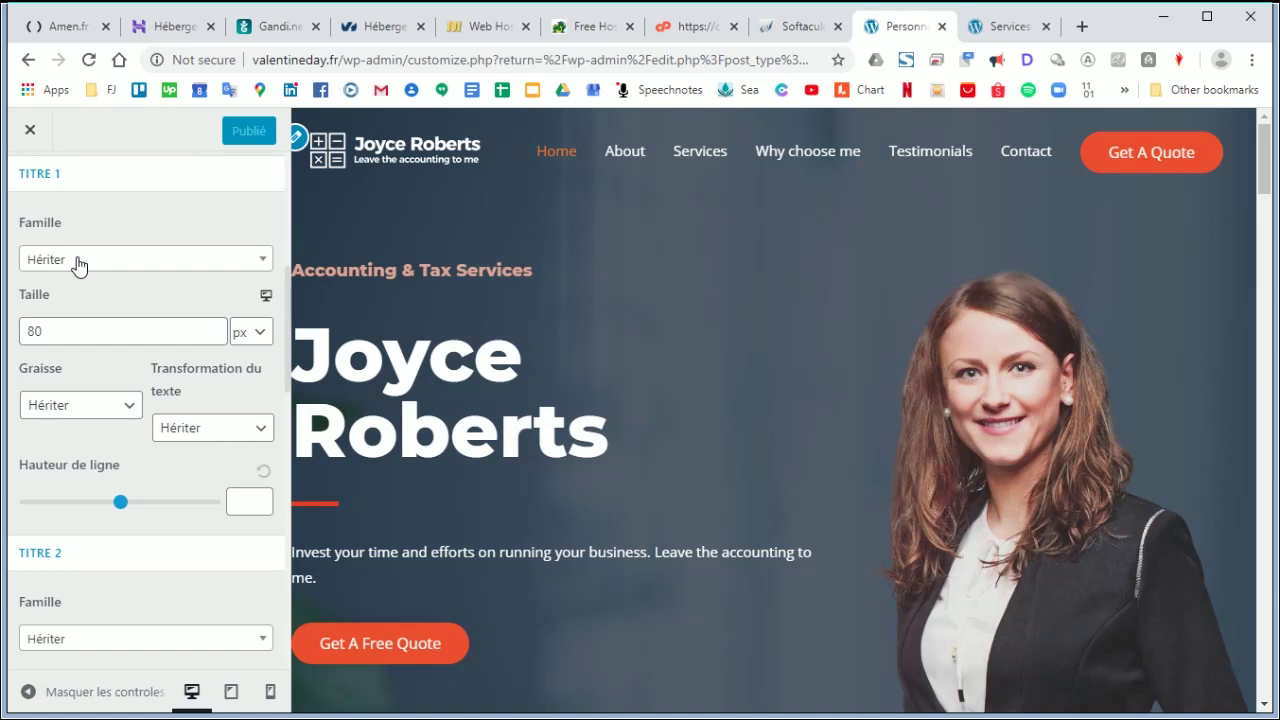
{"action": "scroll", "coordinate": [90, 475], "scroll_direction": "down", "scroll_amount": 2}
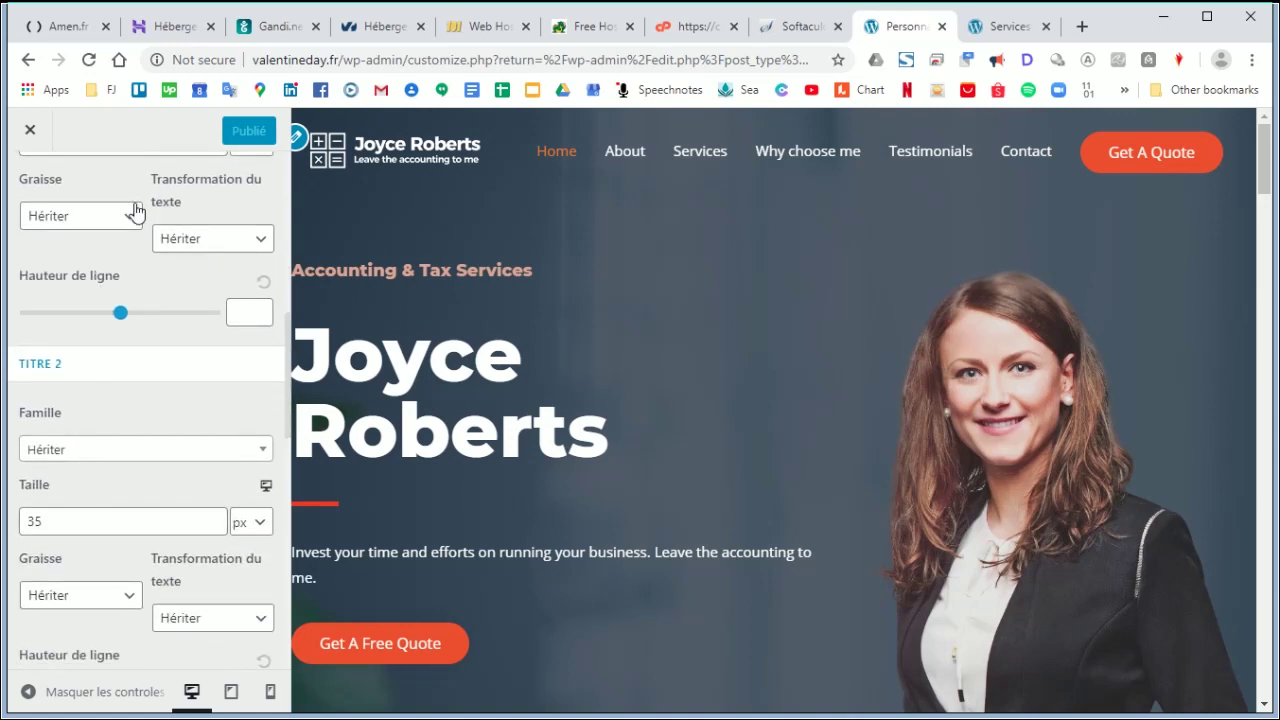
{"action": "scroll", "coordinate": [134, 214], "scroll_direction": "up", "scroll_amount": 7}
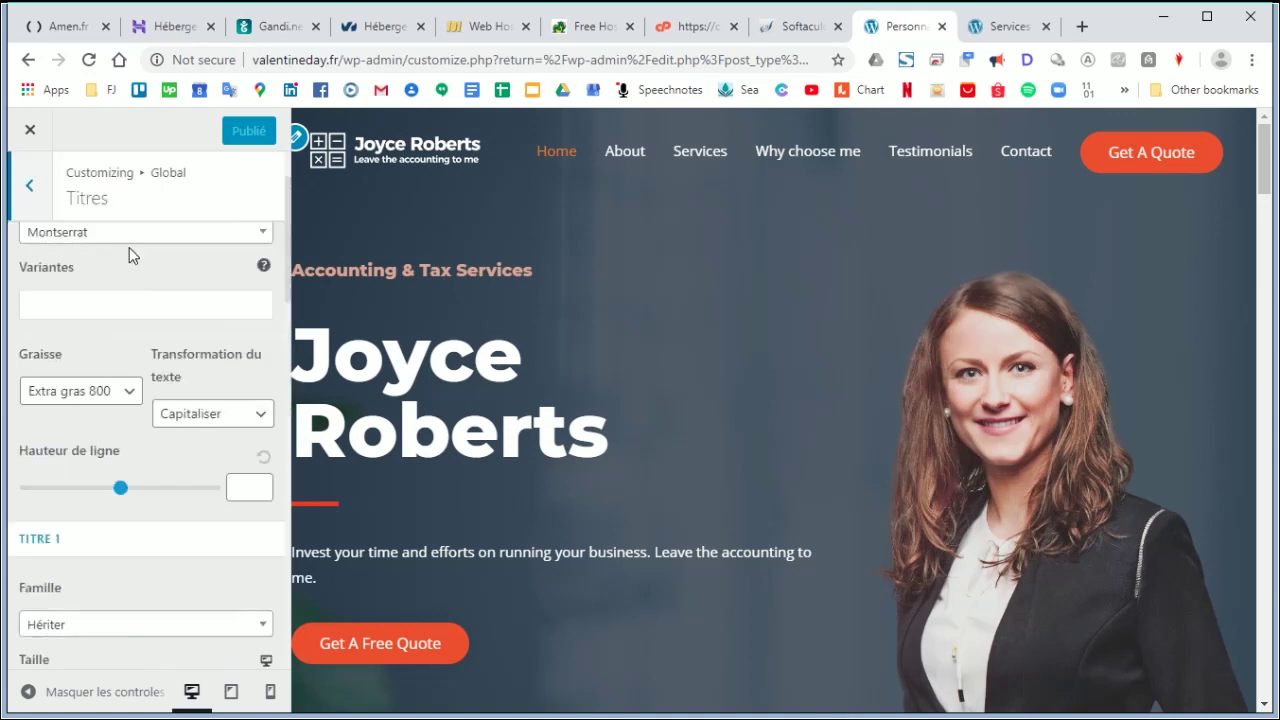
{"action": "left_click", "coordinate": [33, 197]}
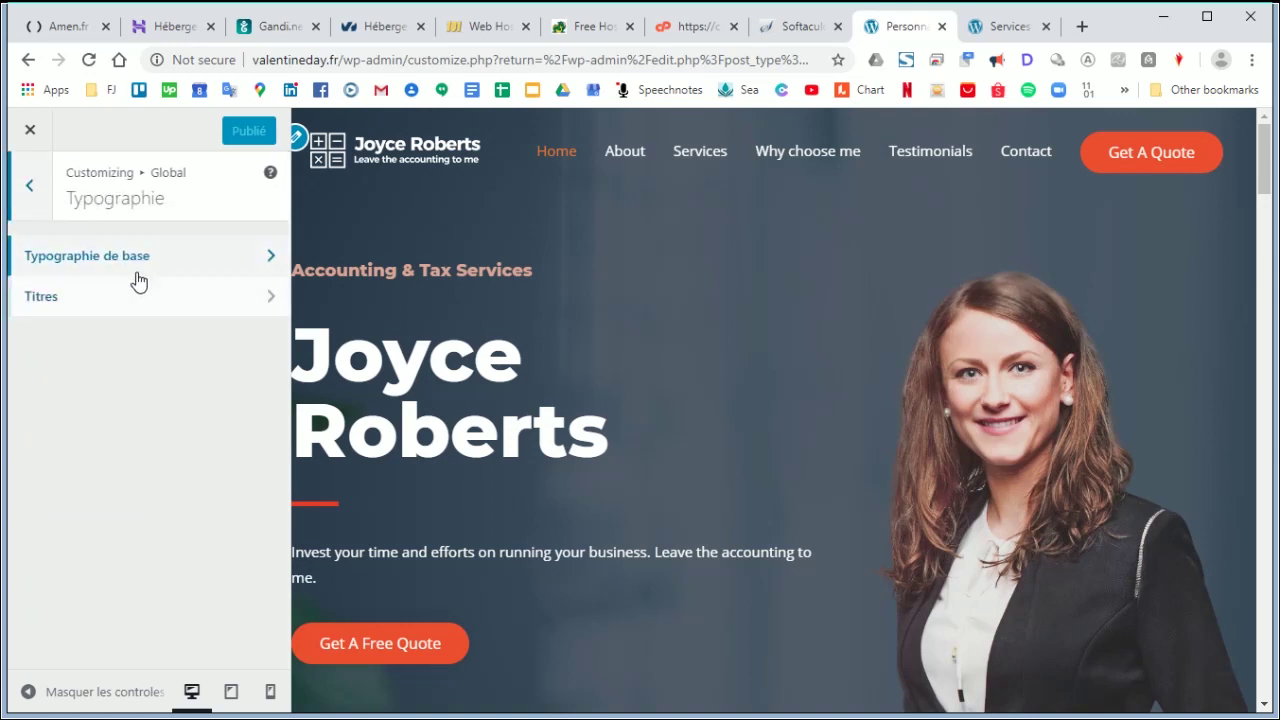
{"action": "left_click", "coordinate": [31, 190]}
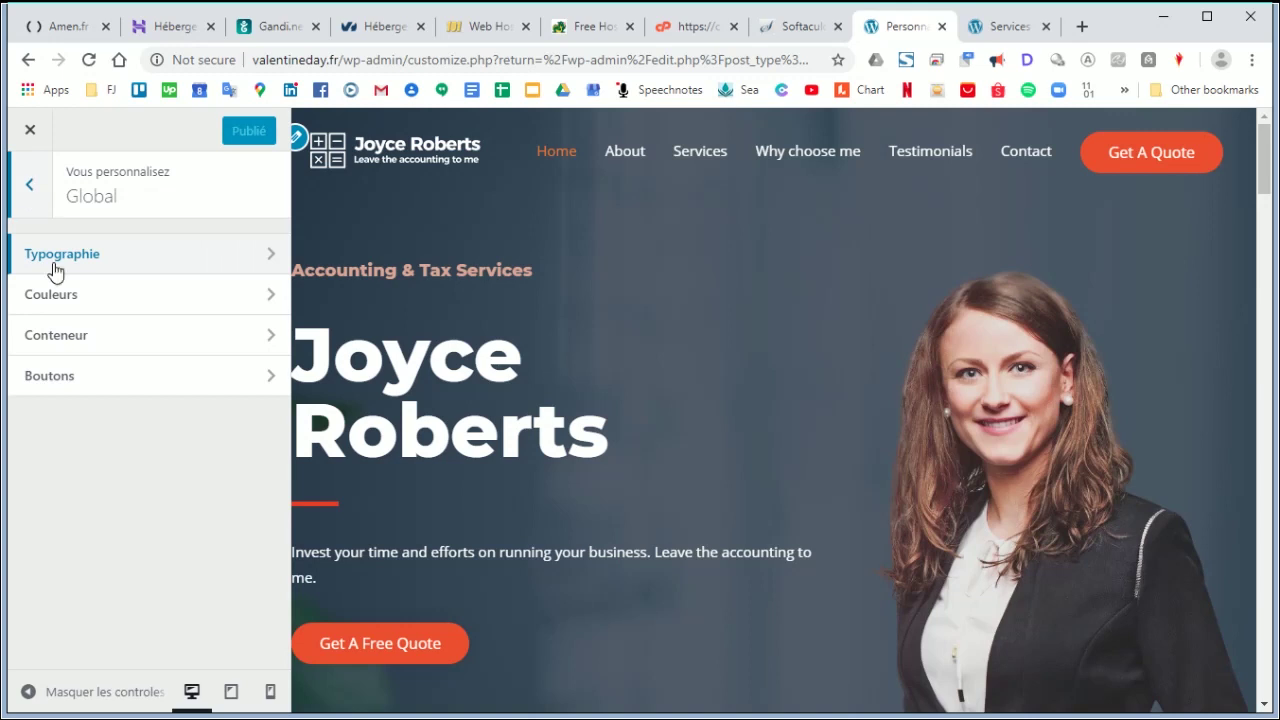
{"action": "left_click", "coordinate": [89, 296]}
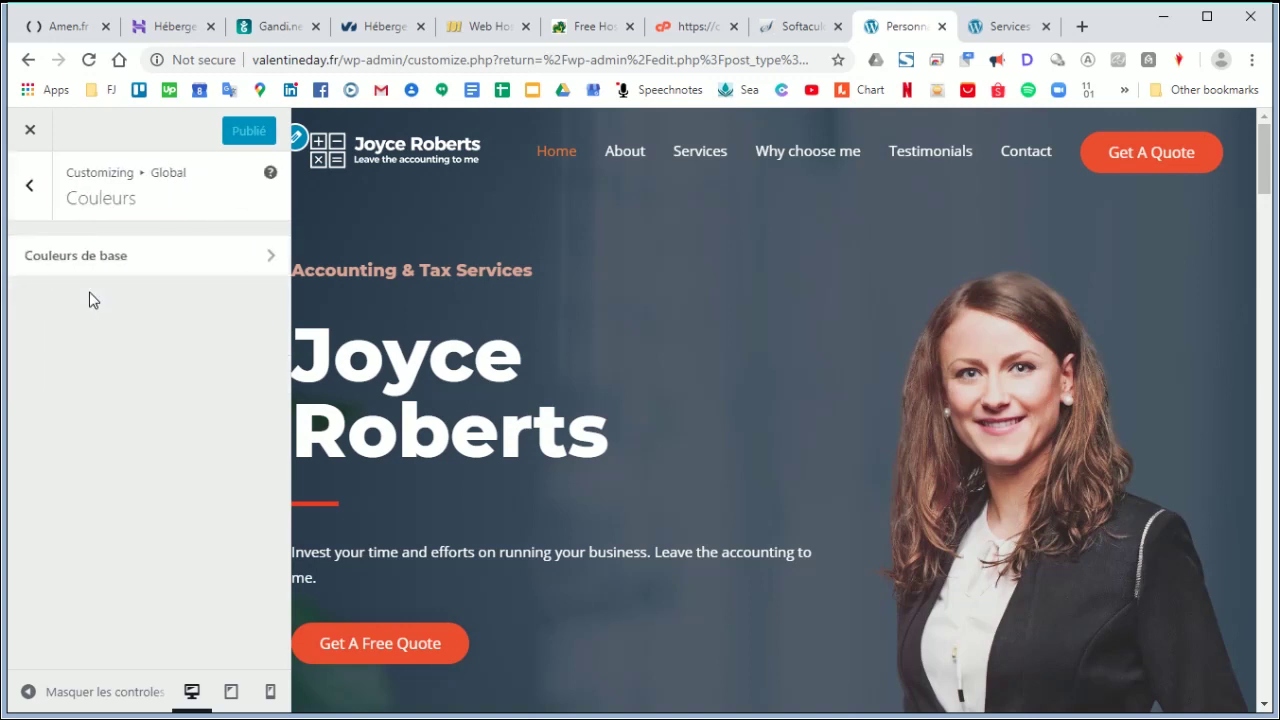
In Couleurs de base, set the theme colour and link colour to dark reds.
{"action": "left_click", "coordinate": [132, 265]}
{"action": "left_click", "coordinate": [30, 374]}
{"action": "left_click_drag", "start_coordinate": [77, 486], "coordinate": [13, 493]}
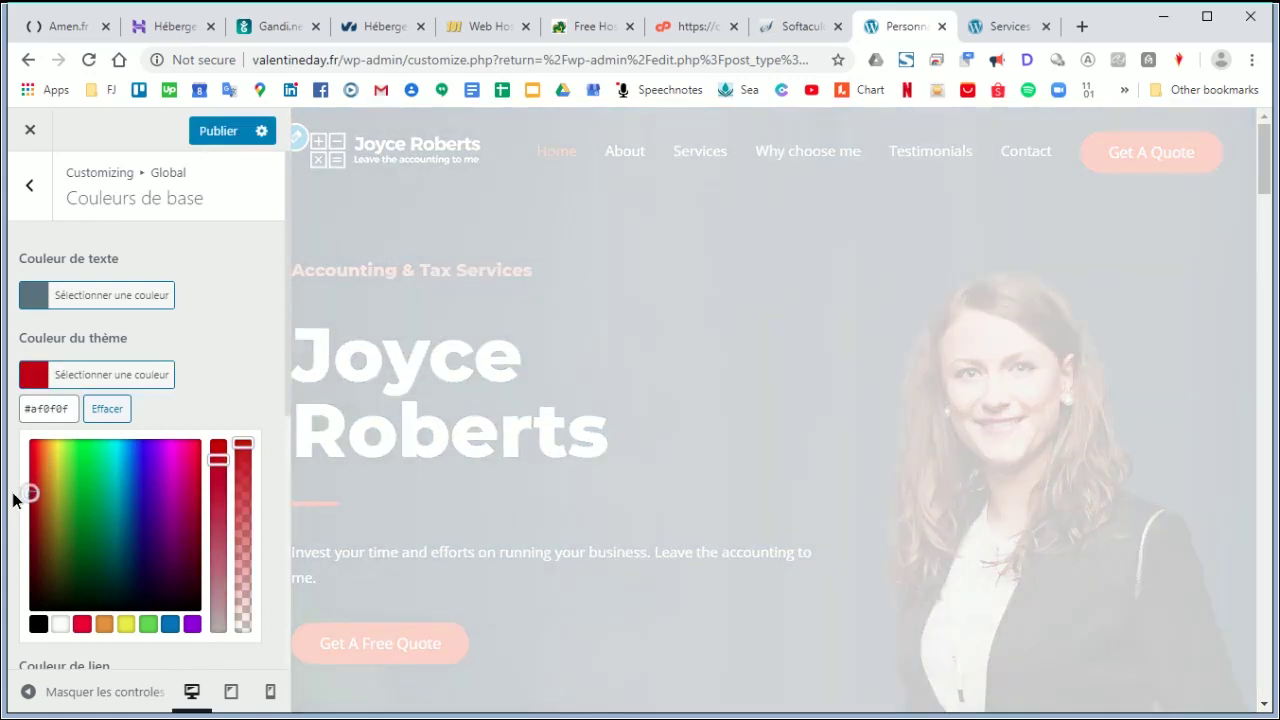
{"action": "left_click", "coordinate": [212, 379]}
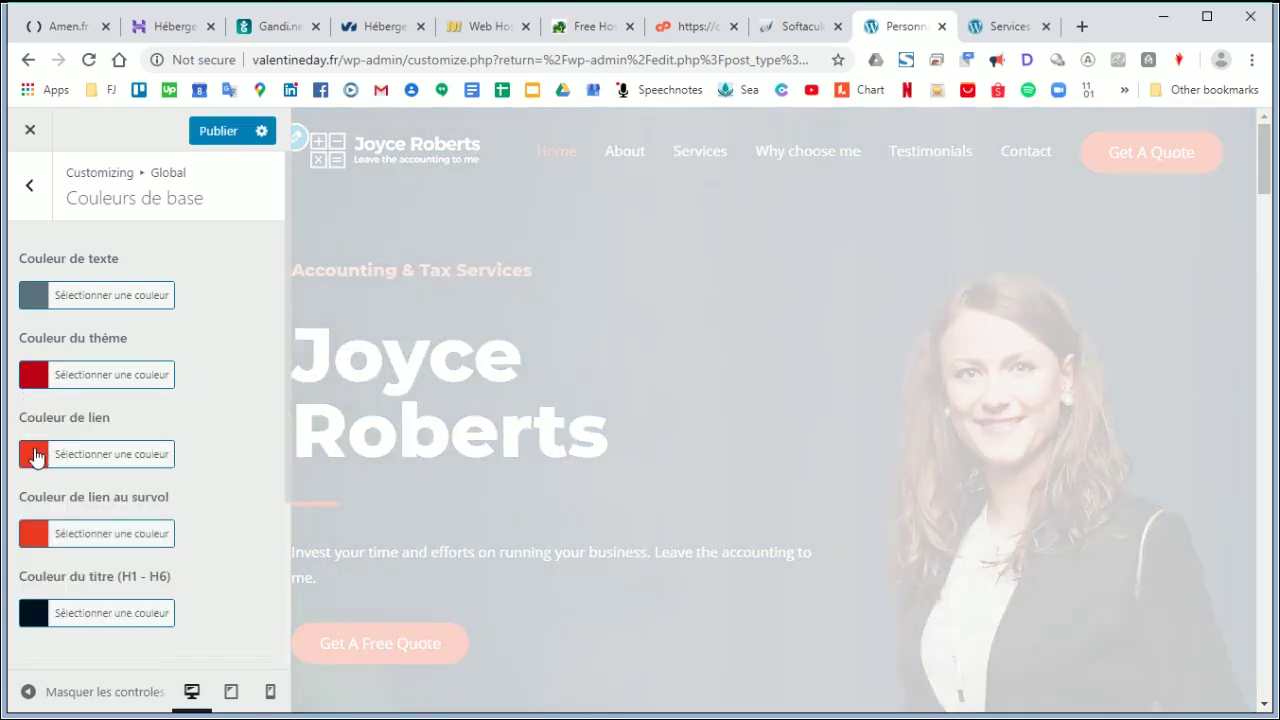
{"action": "left_click", "coordinate": [36, 456]}
{"action": "left_click_drag", "start_coordinate": [38, 538], "coordinate": [33, 601]}
{"action": "left_click", "coordinate": [251, 425]}
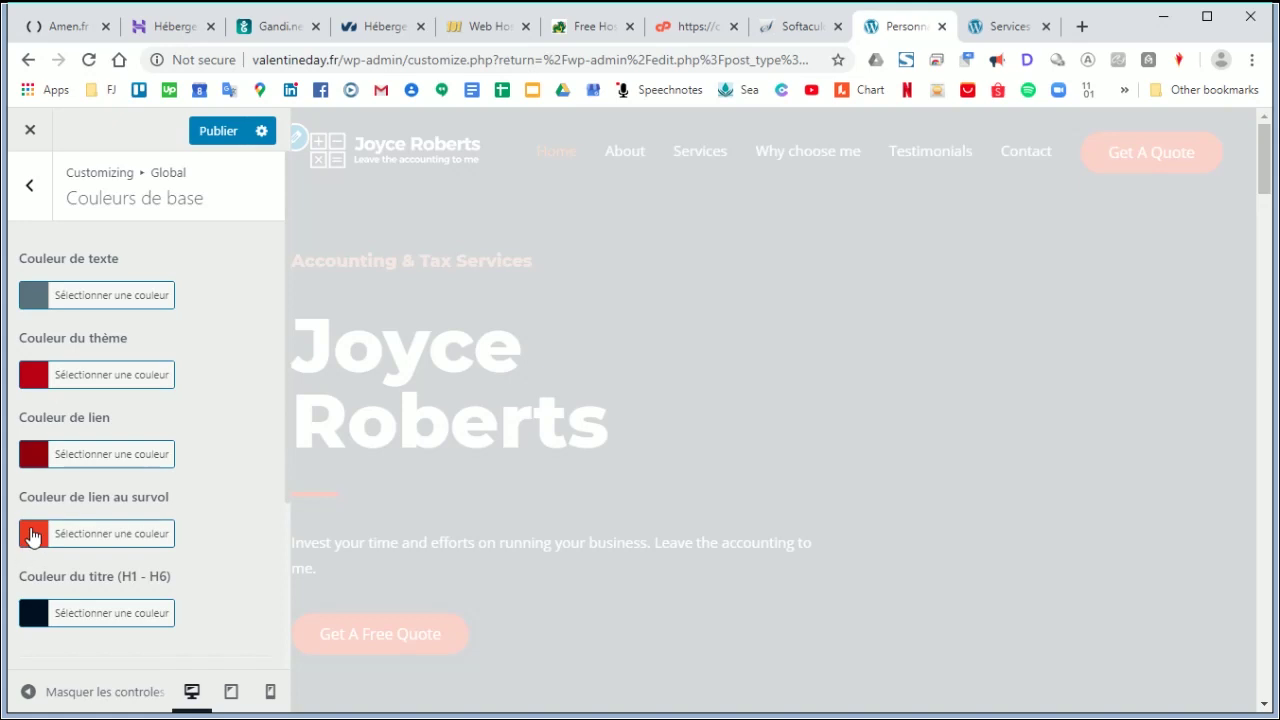
Change the link hover colour from purple to red #db0000.
{"action": "left_click", "coordinate": [33, 535]}
{"action": "left_click_drag", "start_coordinate": [38, 624], "coordinate": [154, 310]}
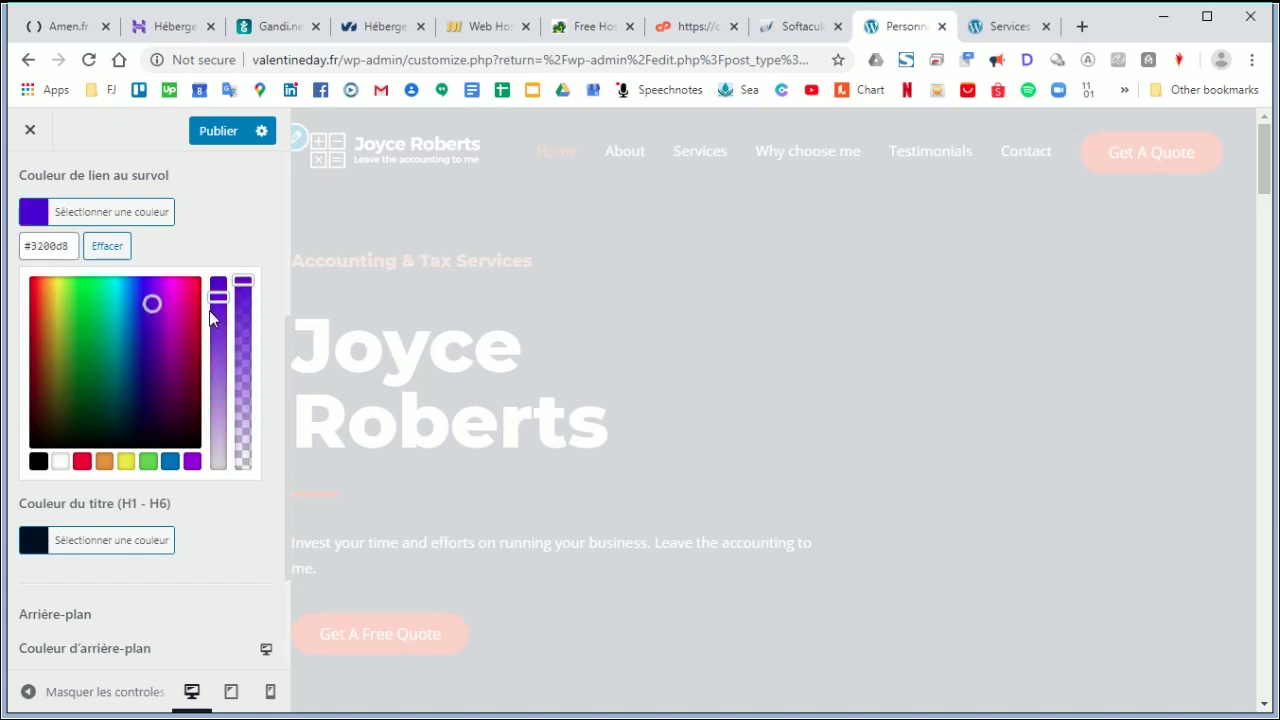
{"action": "scroll", "coordinate": [177, 245], "scroll_direction": "up", "scroll_amount": 2}
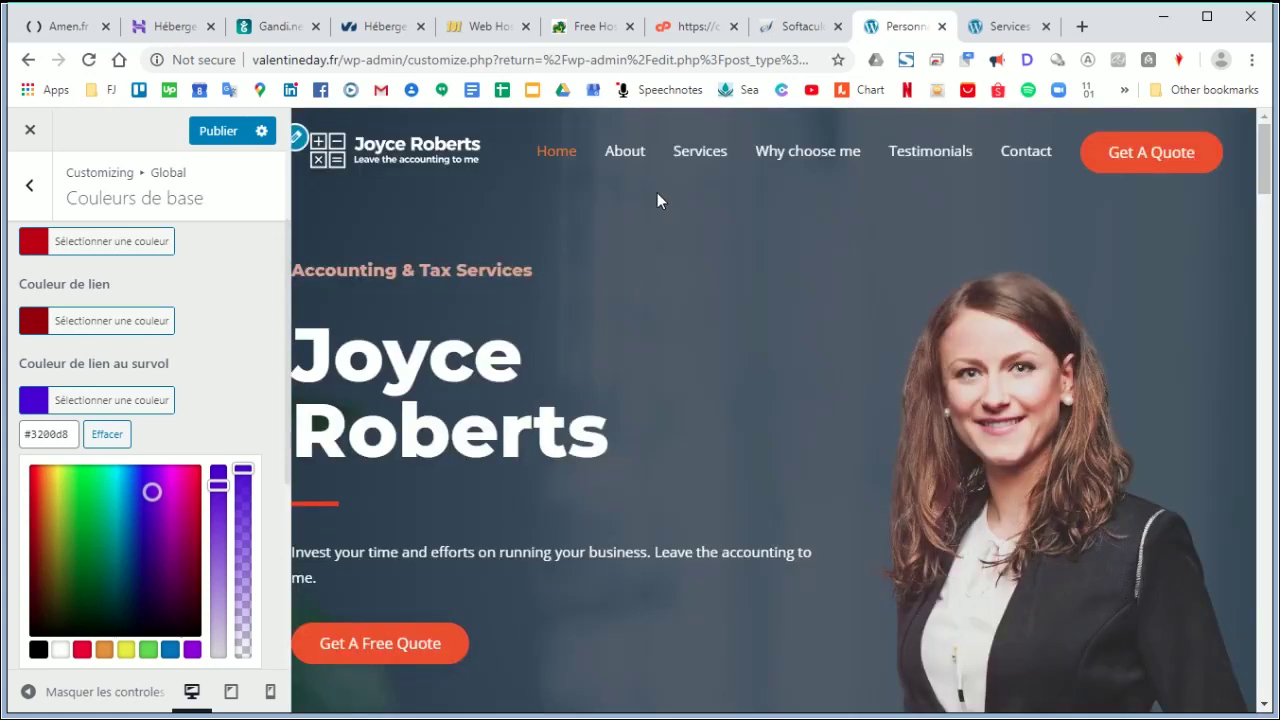
{"action": "scroll", "coordinate": [587, 409], "scroll_direction": "down", "scroll_amount": 5}
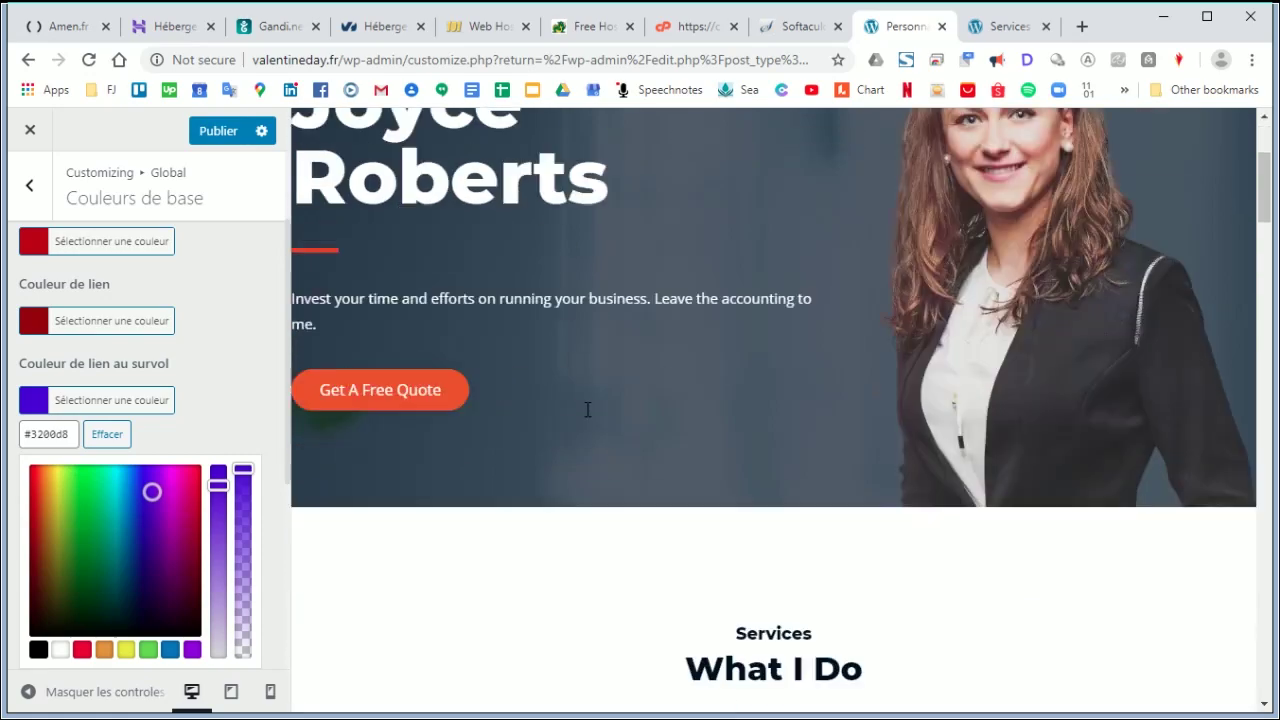
{"action": "scroll", "coordinate": [587, 409], "scroll_direction": "down", "scroll_amount": 15}
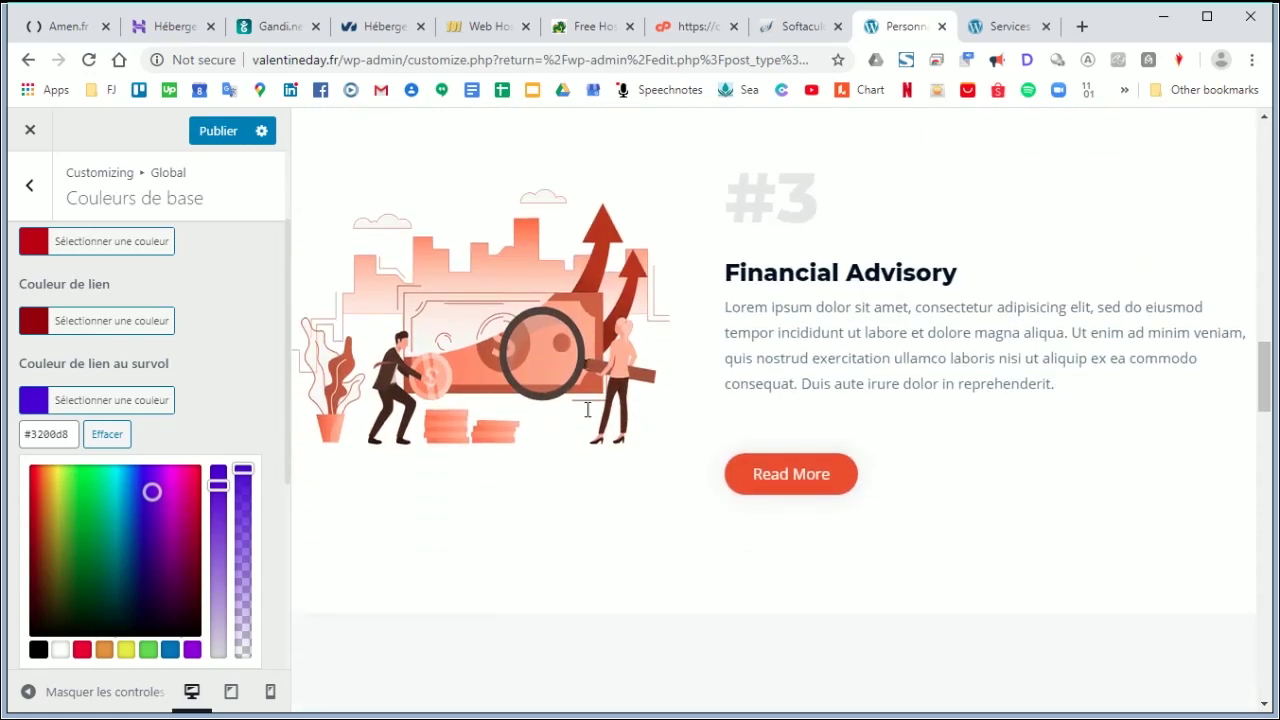
{"action": "scroll", "coordinate": [587, 409], "scroll_direction": "down", "scroll_amount": 15}
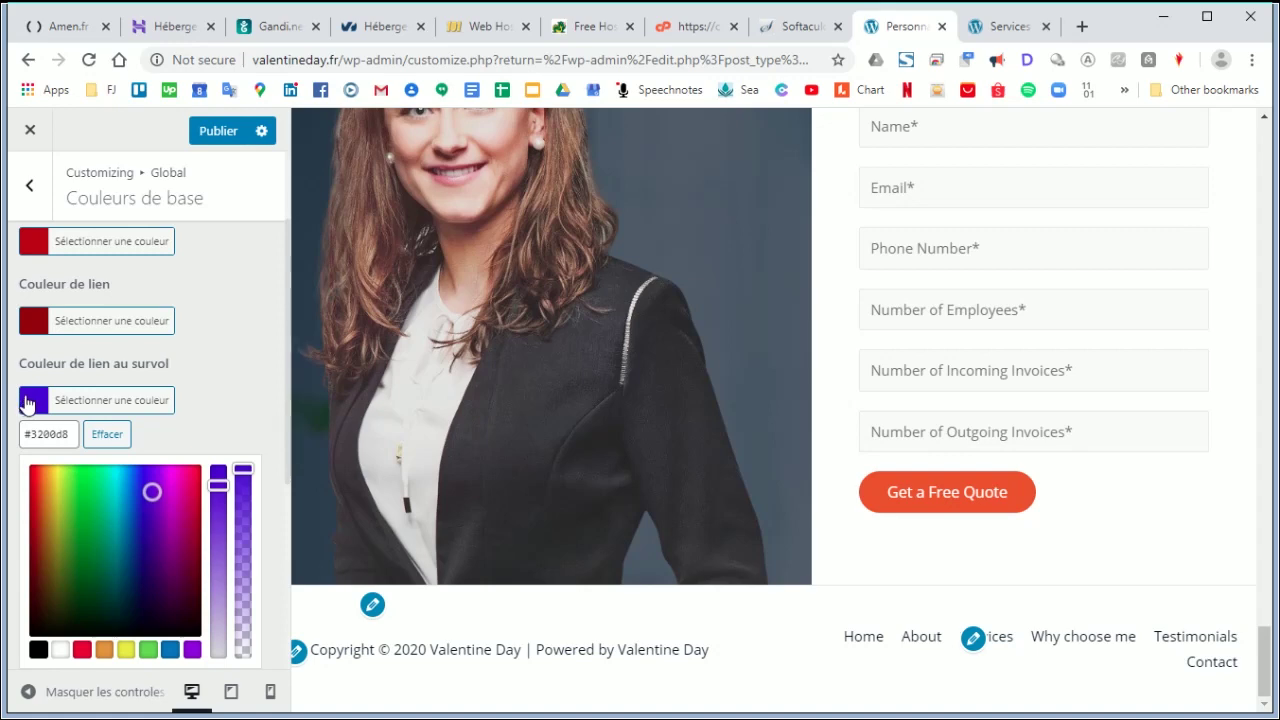
{"action": "left_click", "coordinate": [30, 403]}
{"action": "left_click", "coordinate": [30, 403]}
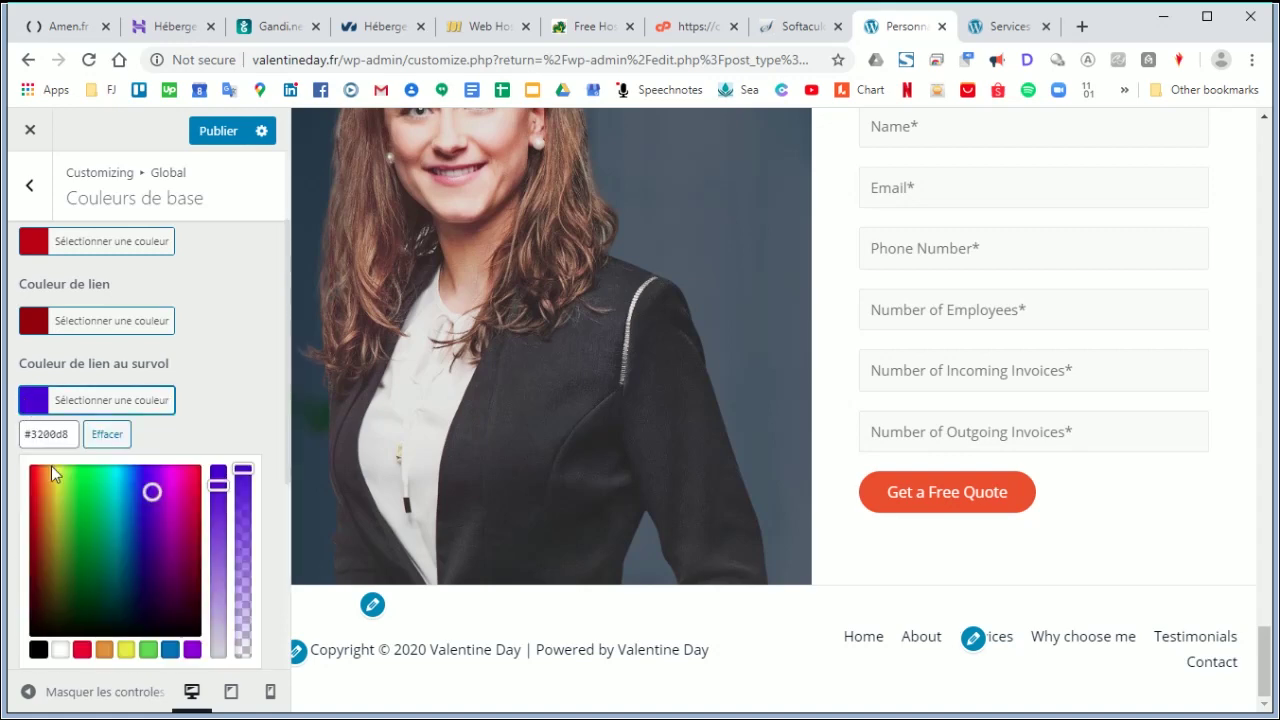
{"action": "left_click_drag", "start_coordinate": [155, 492], "coordinate": [28, 490]}
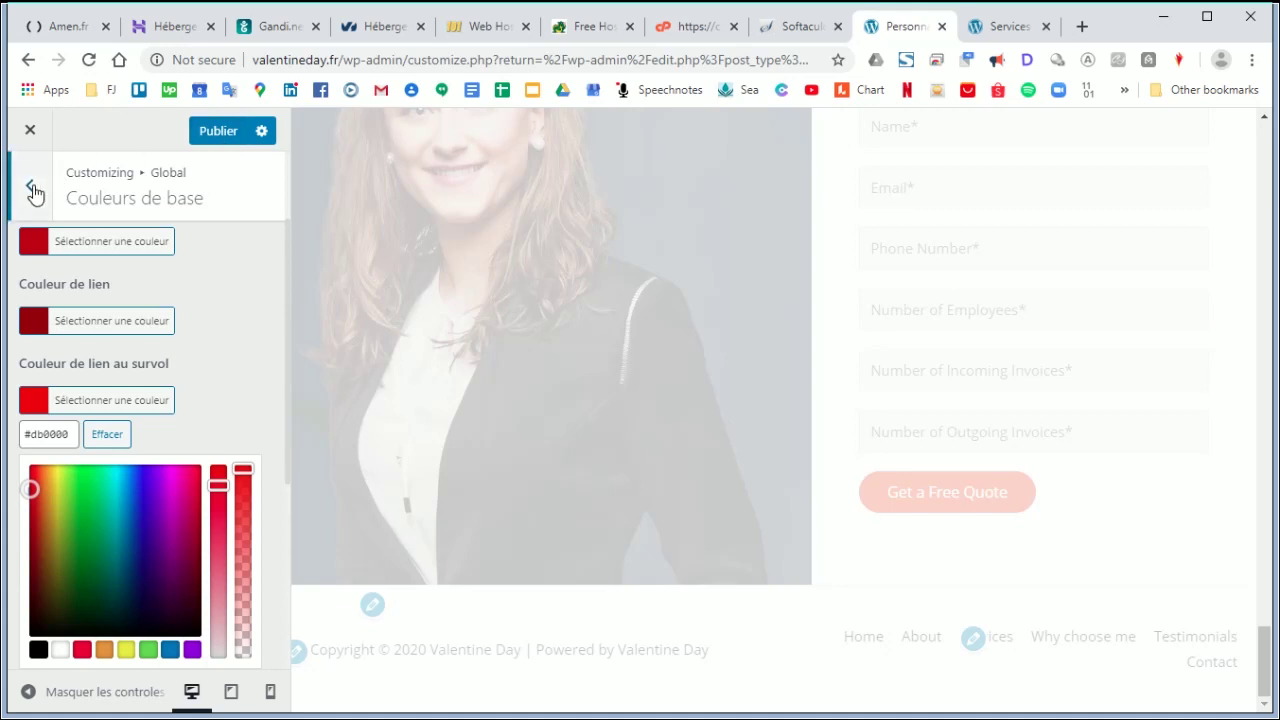
{"action": "left_click", "coordinate": [31, 190]}
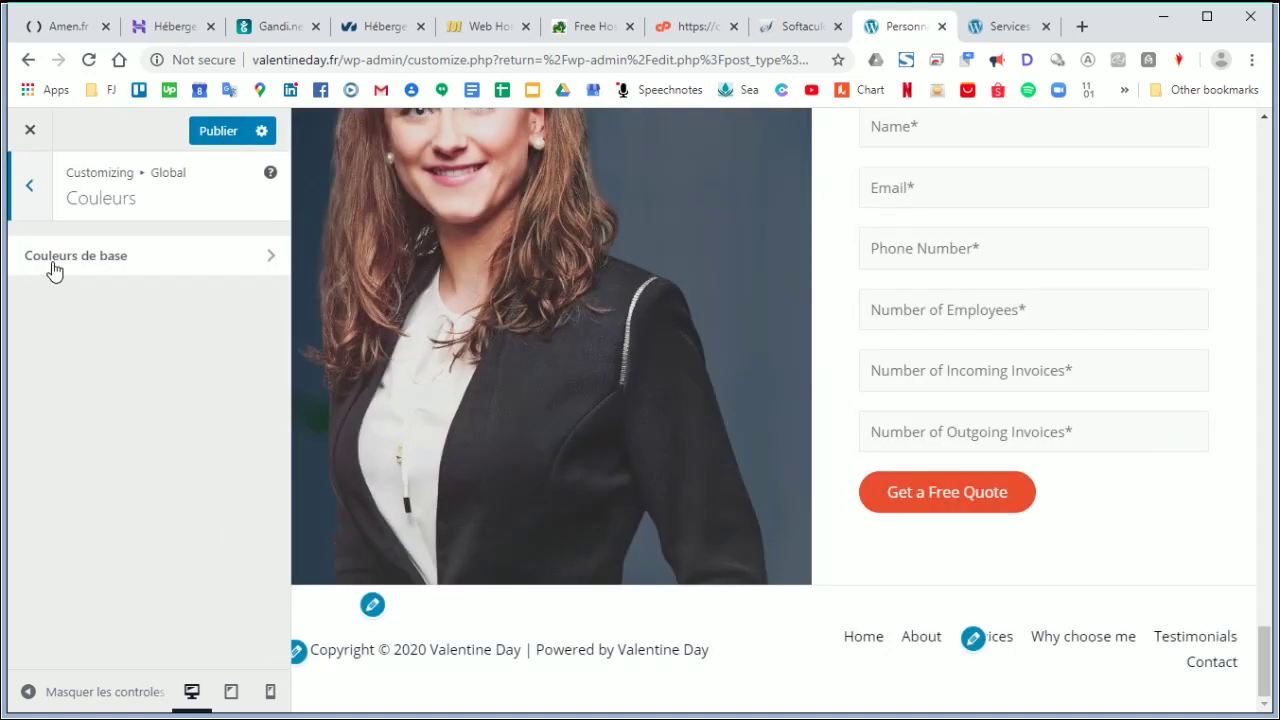
Glance at Global Conteneur, then open Global Boutons with 14/30/14/30 px padding.
{"action": "left_click", "coordinate": [31, 190]}
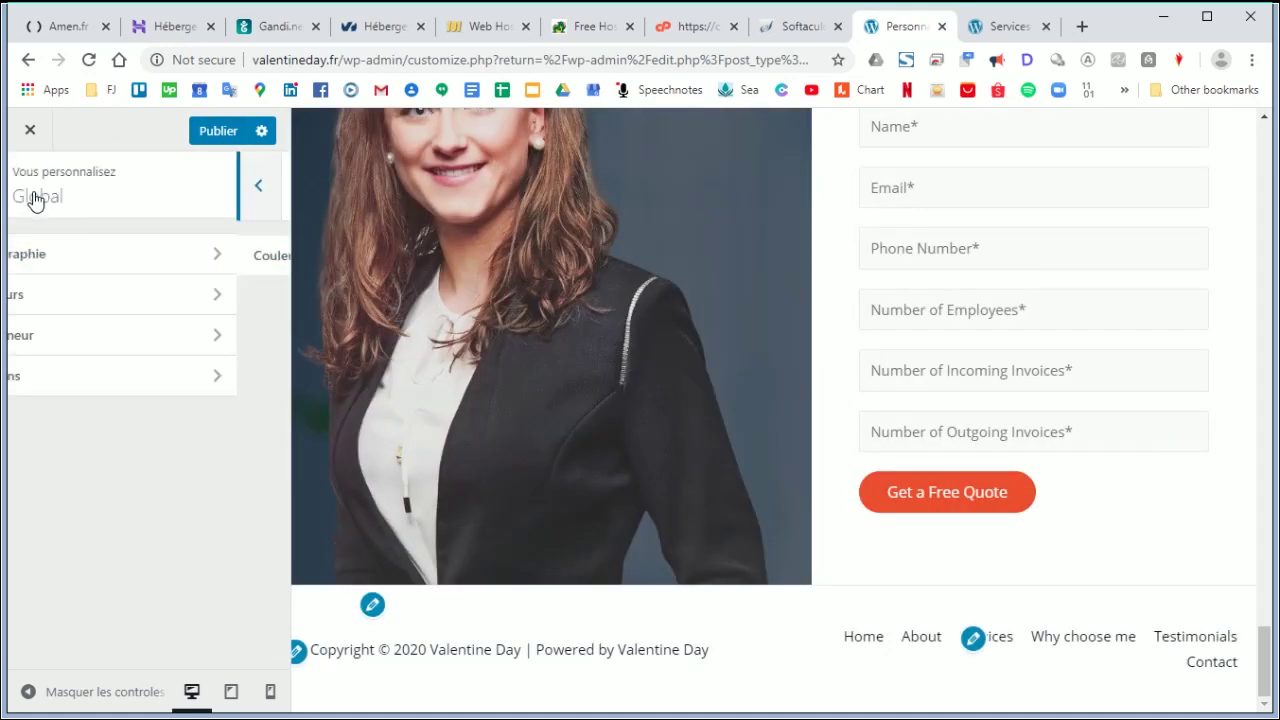
{"action": "left_click", "coordinate": [138, 337]}
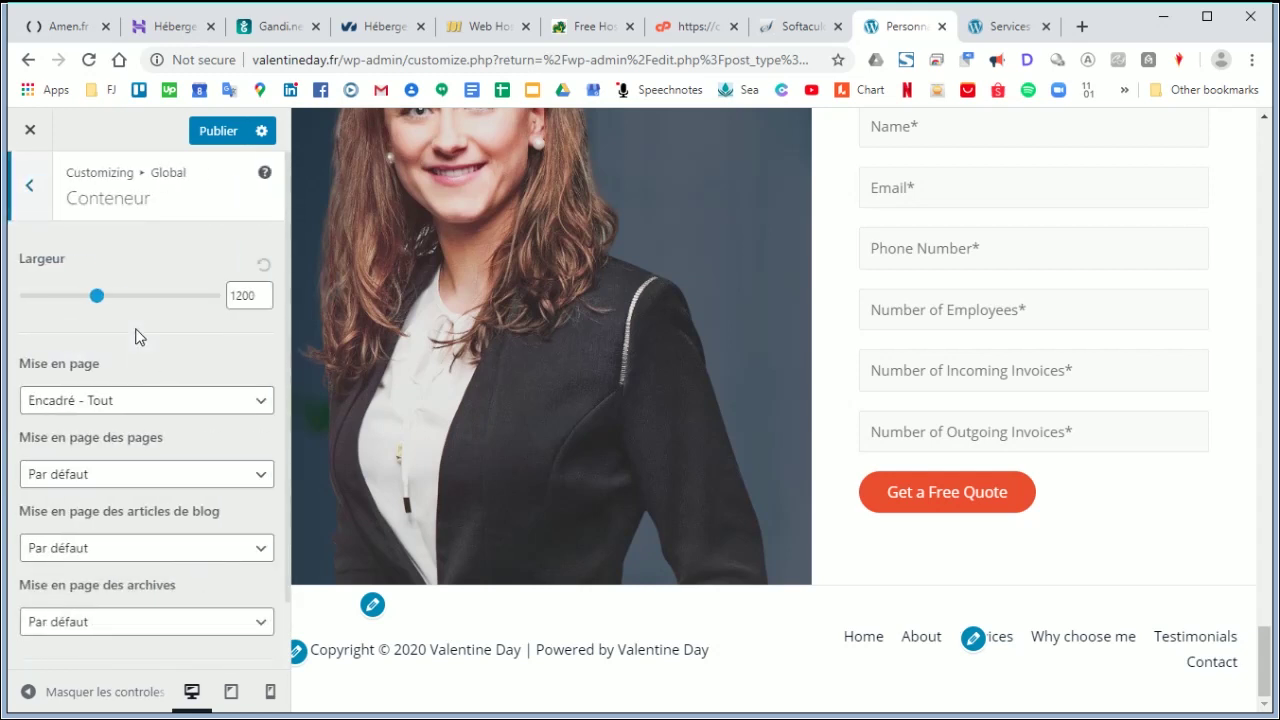
{"action": "left_click", "coordinate": [34, 198]}
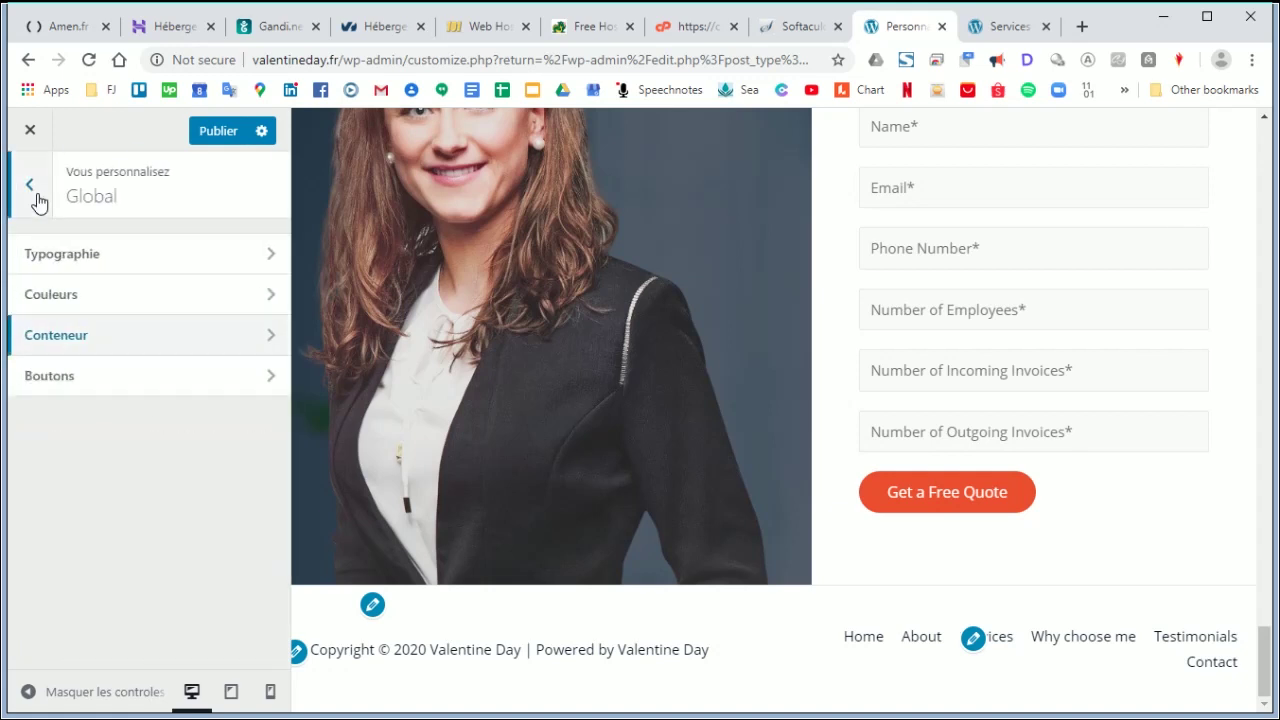
{"action": "left_click", "coordinate": [112, 392]}
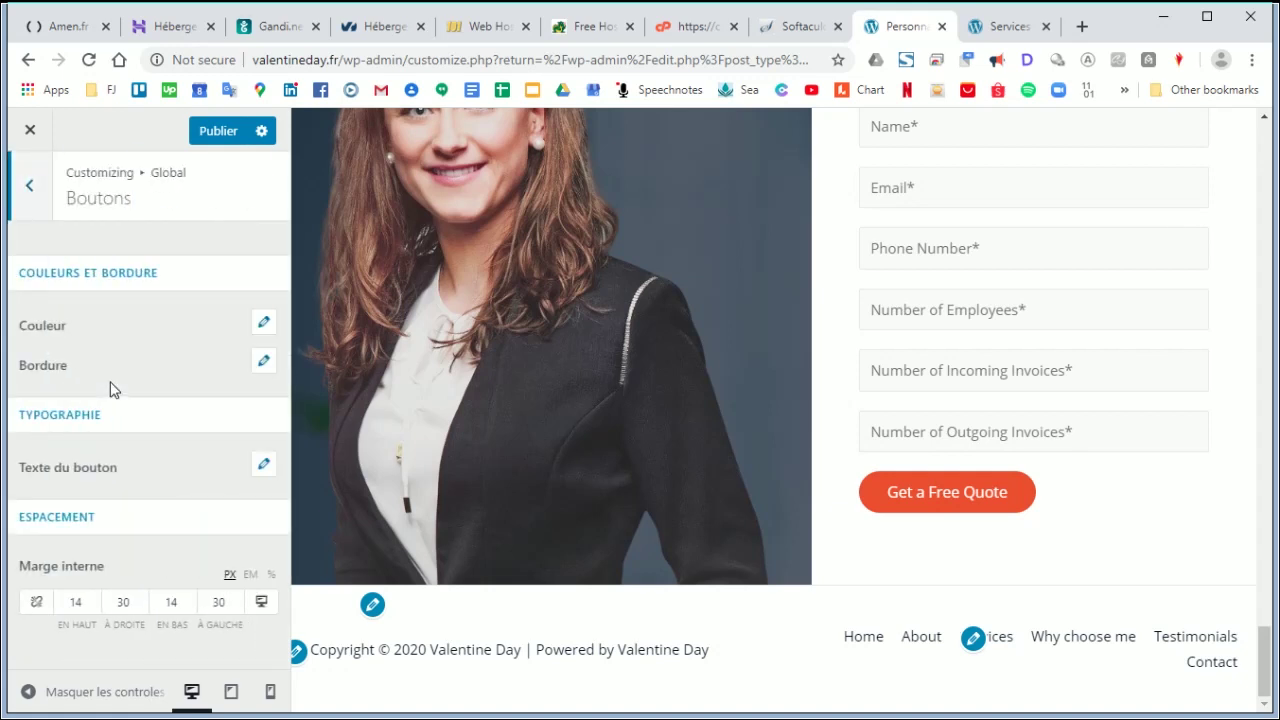
{"action": "scroll", "coordinate": [444, 424], "scroll_direction": "up", "scroll_amount": 15}
{"action": "scroll", "coordinate": [445, 428], "scroll_direction": "up", "scroll_amount": 7}
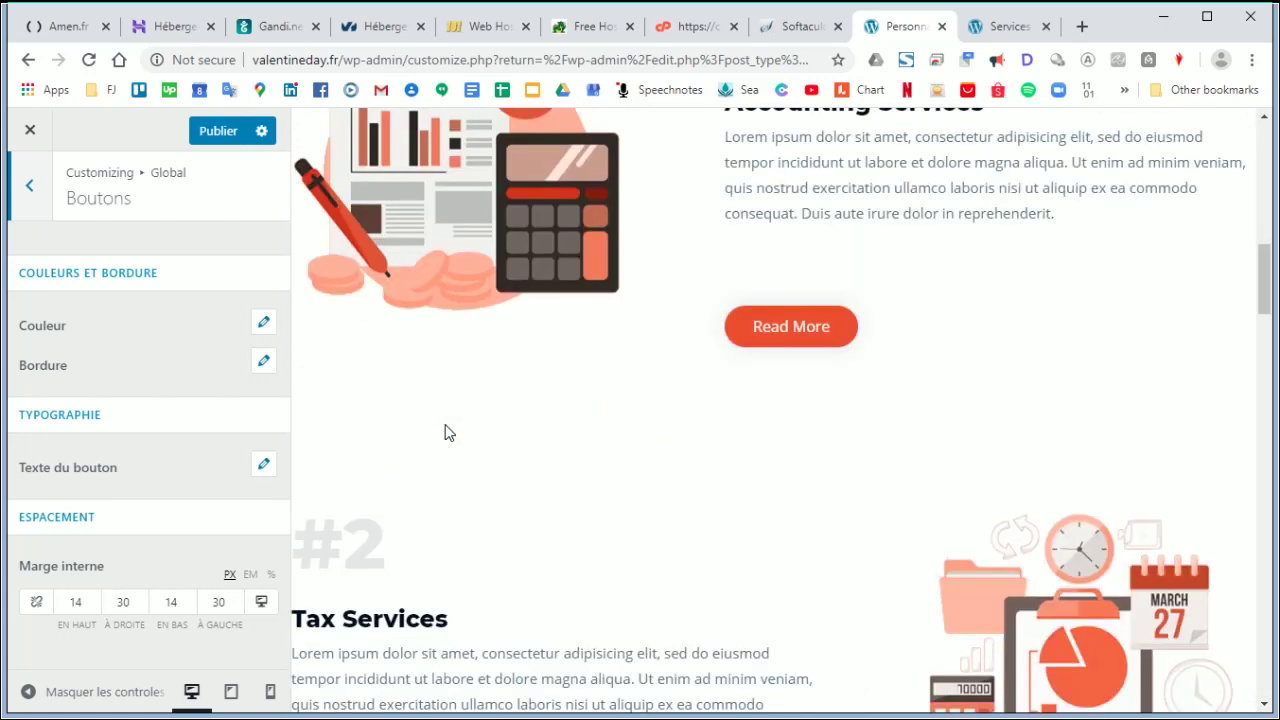
Change the button background colour from orange to red #bf2020.
{"action": "left_click", "coordinate": [263, 322]}
{"action": "left_click", "coordinate": [48, 536]}
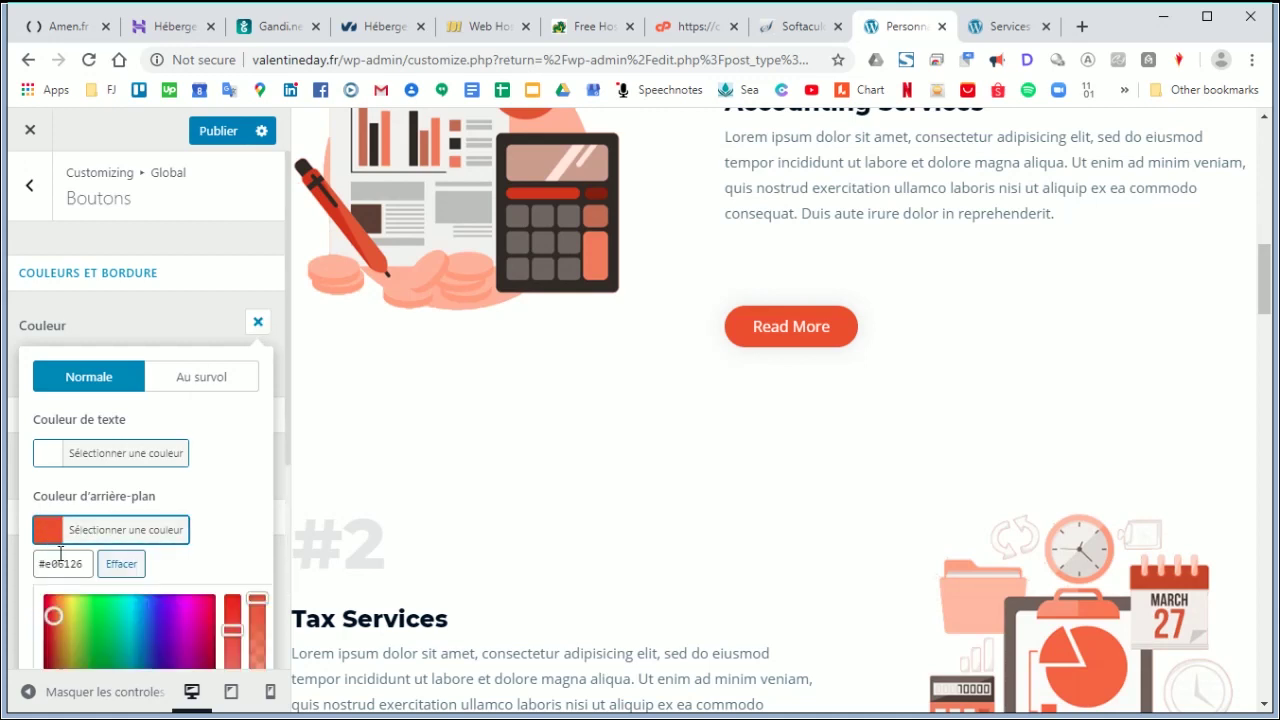
{"action": "left_click_drag", "start_coordinate": [55, 612], "coordinate": [18, 629]}
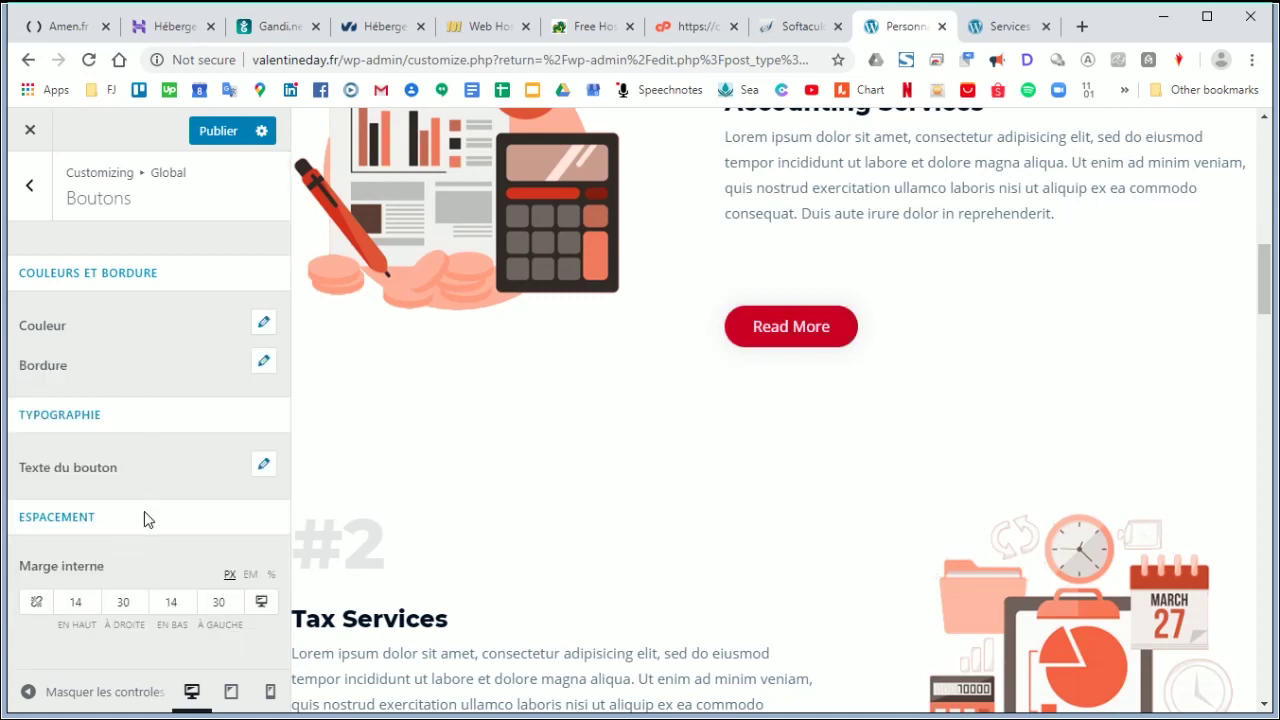
Check the button text typography, keeping the inherited font family at 16 px.
{"action": "left_click", "coordinate": [97, 475]}
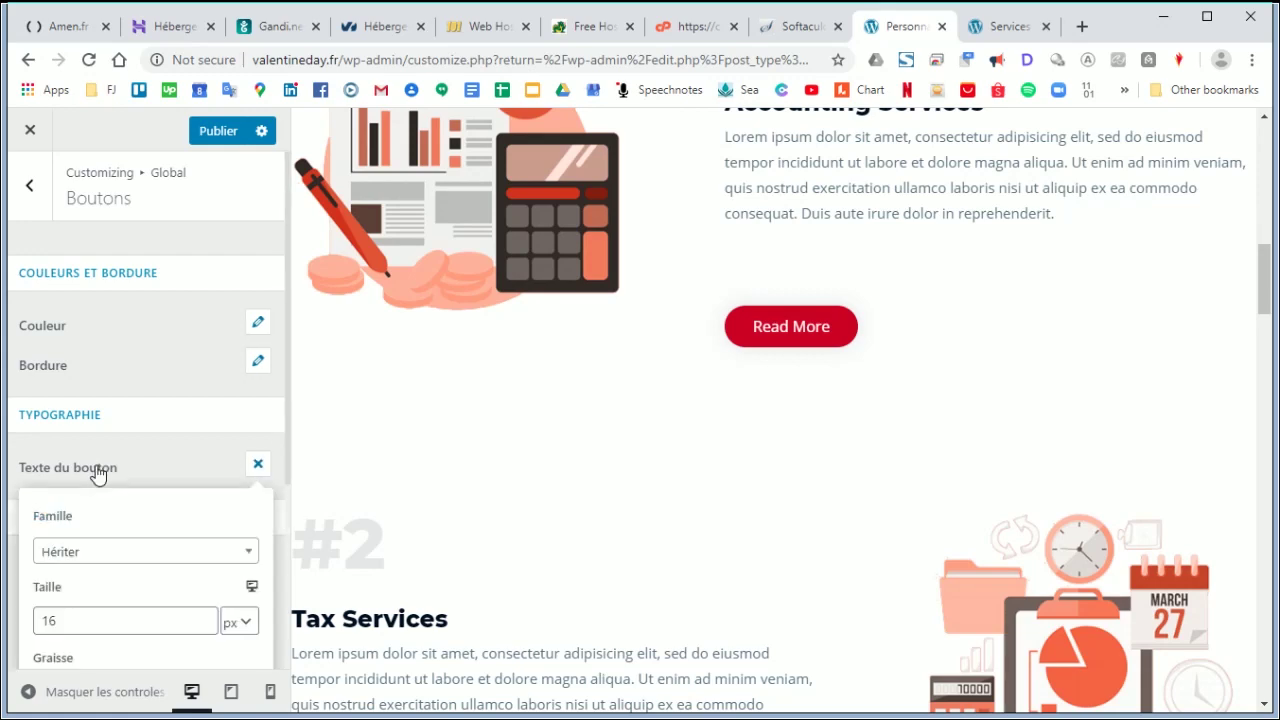
{"action": "scroll", "coordinate": [145, 500], "scroll_direction": "down", "scroll_amount": 2}
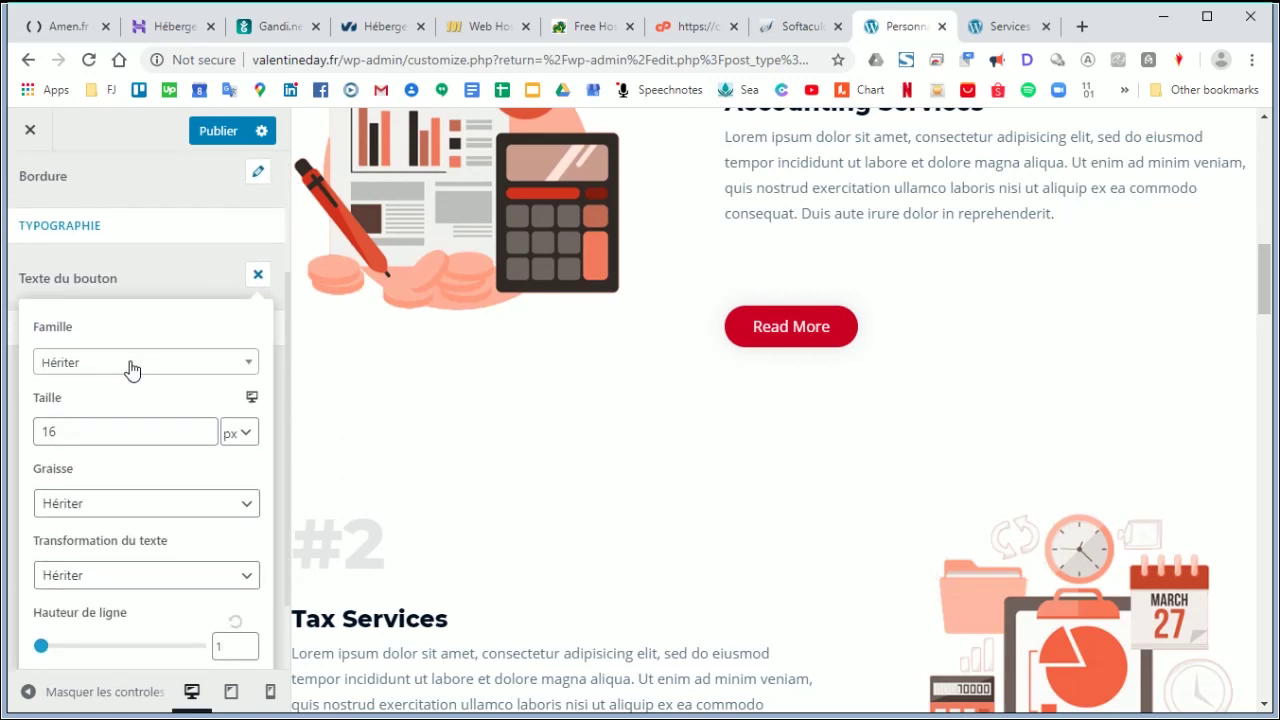
{"action": "scroll", "coordinate": [595, 445], "scroll_direction": "up", "scroll_amount": 4}
{"action": "scroll", "coordinate": [595, 445], "scroll_direction": "down", "scroll_amount": 3}
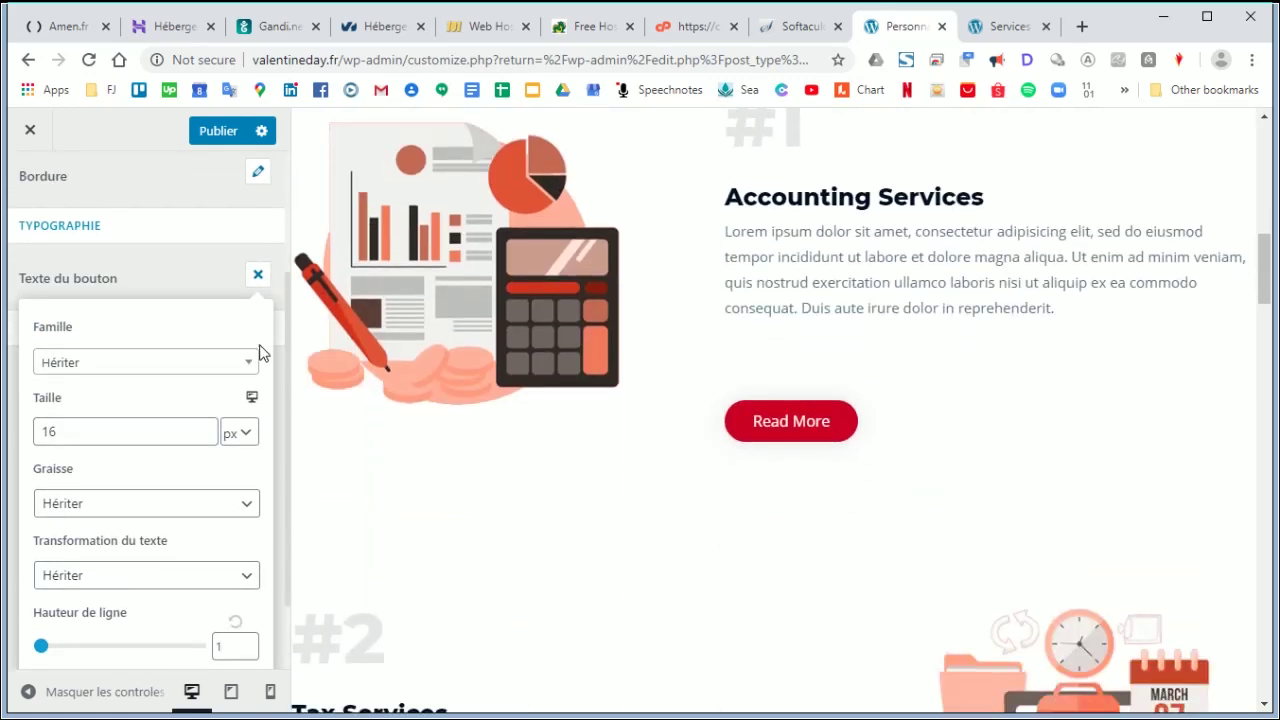
{"action": "left_click", "coordinate": [184, 366]}
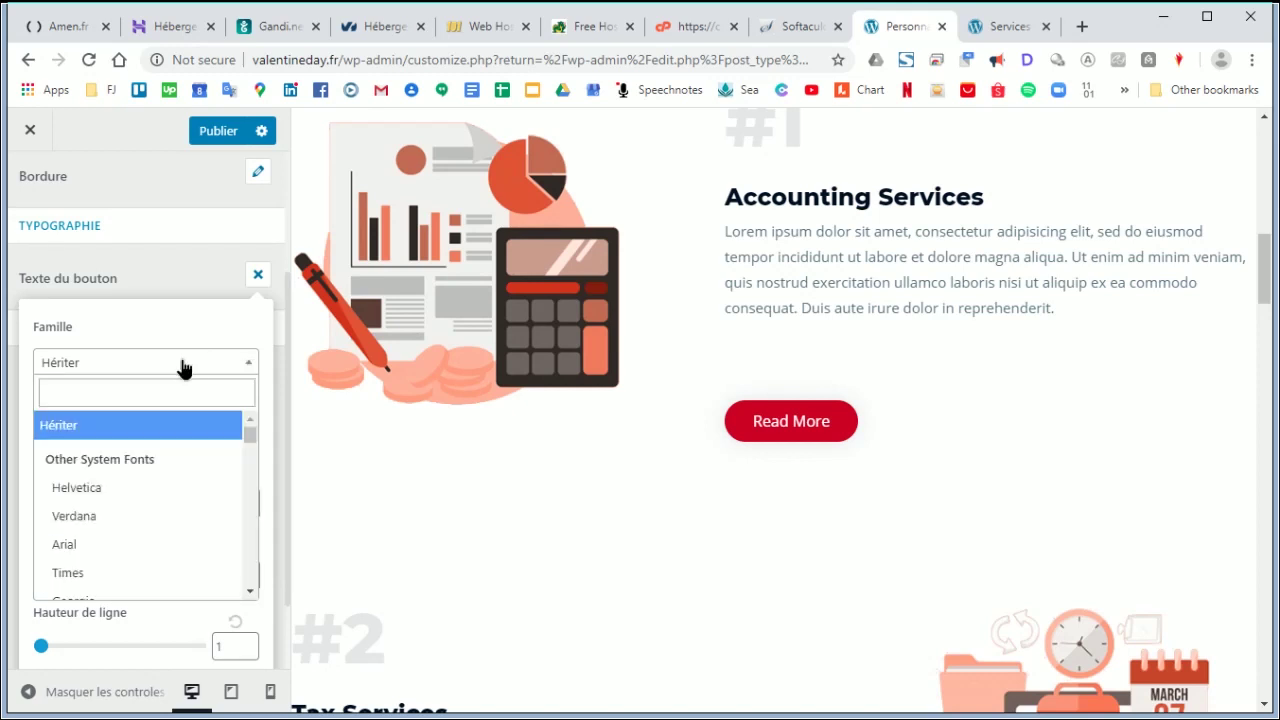
{"action": "left_click", "coordinate": [184, 366]}
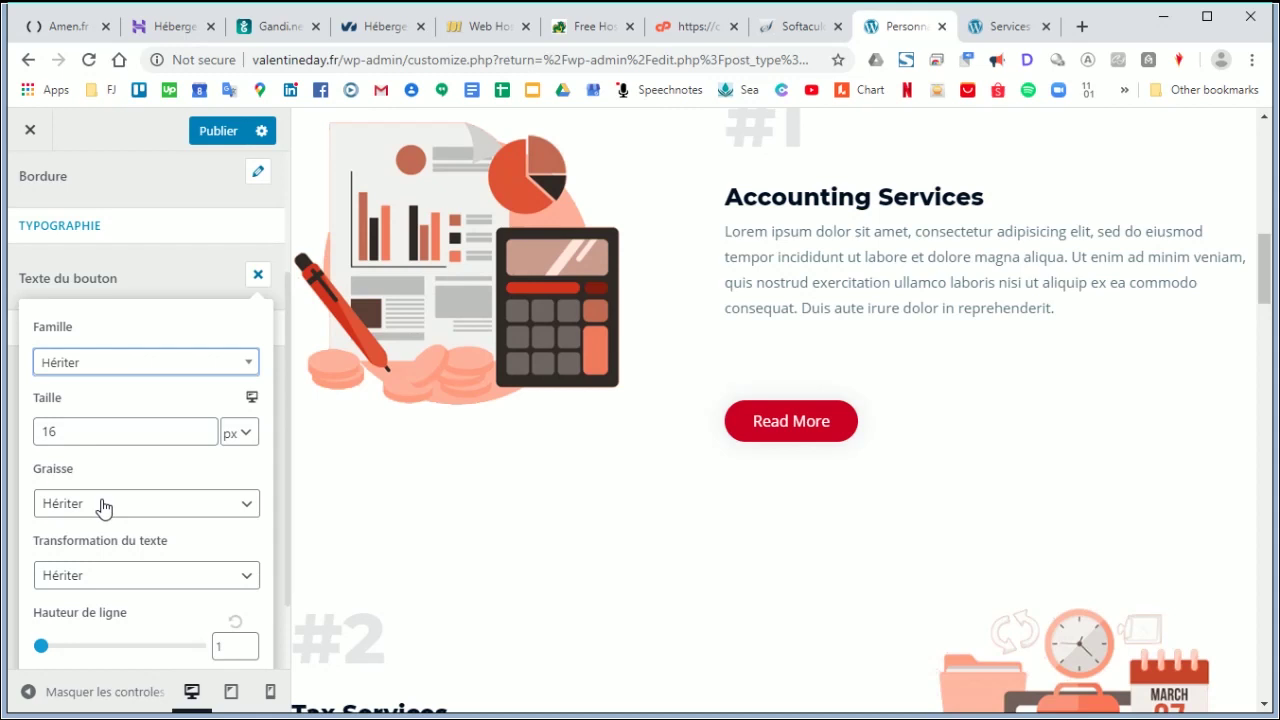
Return to the main customizer menu and open En-tête > Identité du site.
{"action": "scroll", "coordinate": [40, 236], "scroll_direction": "up", "scroll_amount": 3}
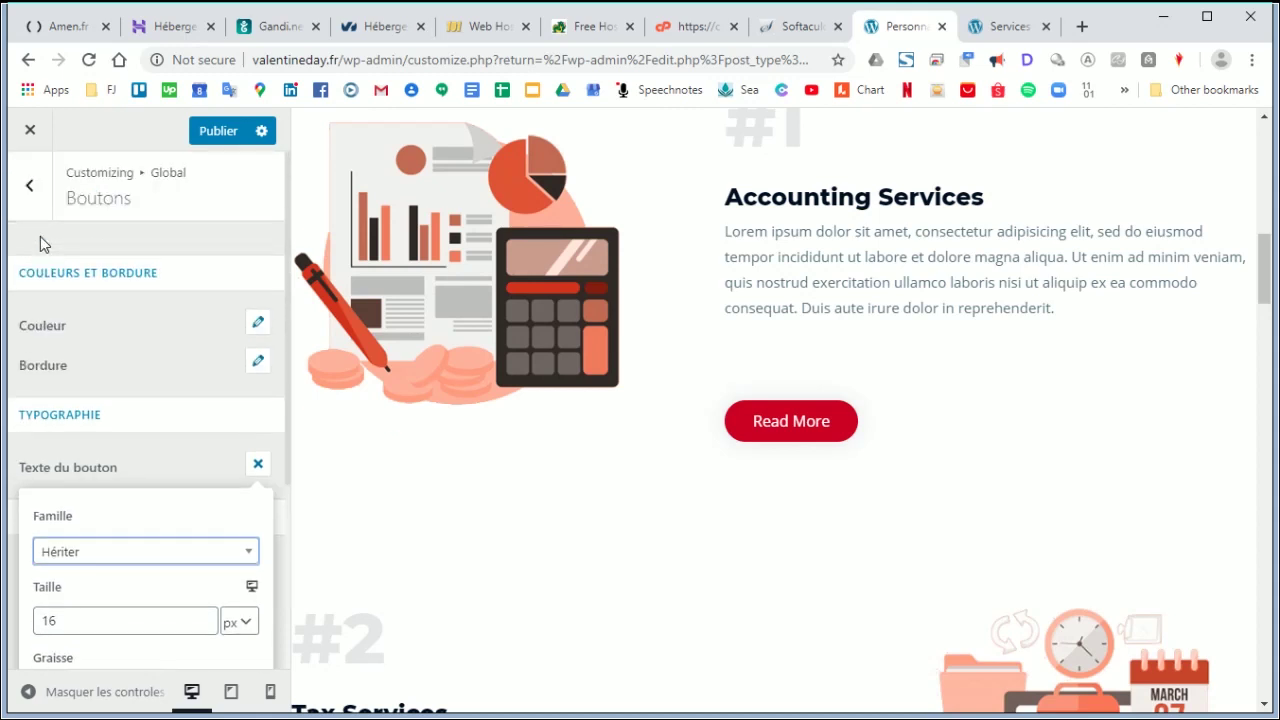
{"action": "left_click", "coordinate": [40, 195]}
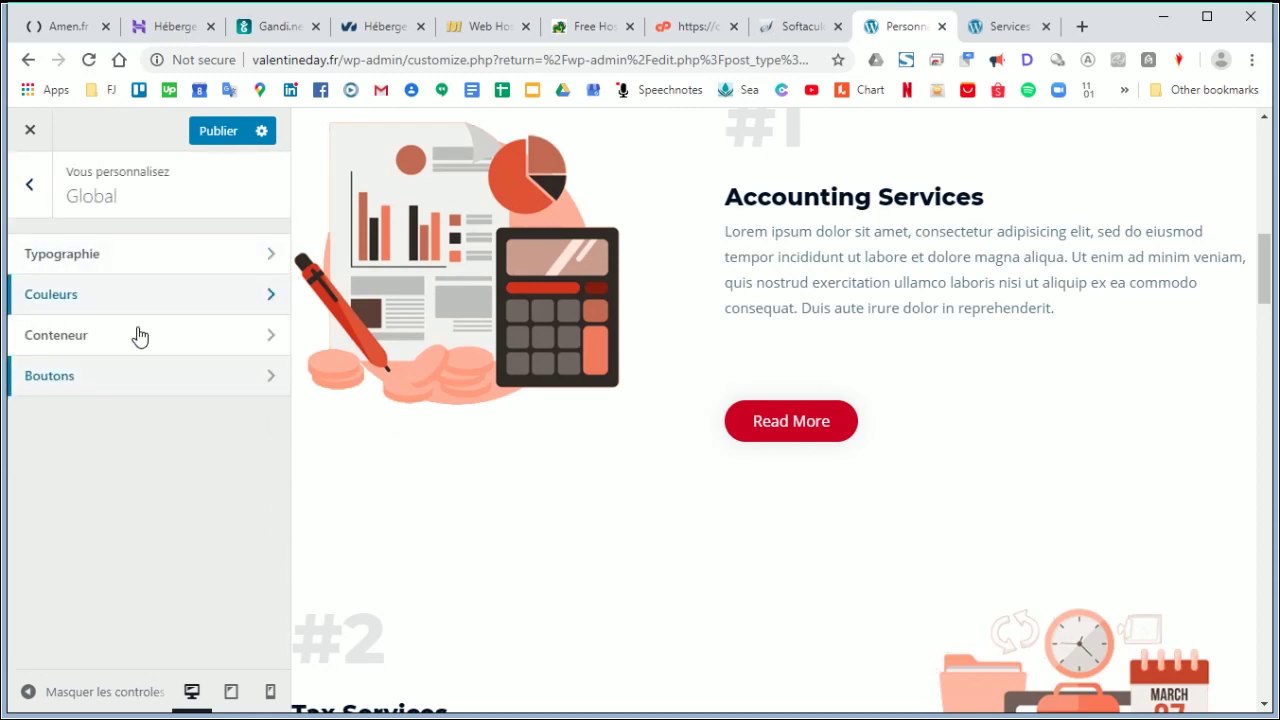
{"action": "left_click", "coordinate": [40, 192]}
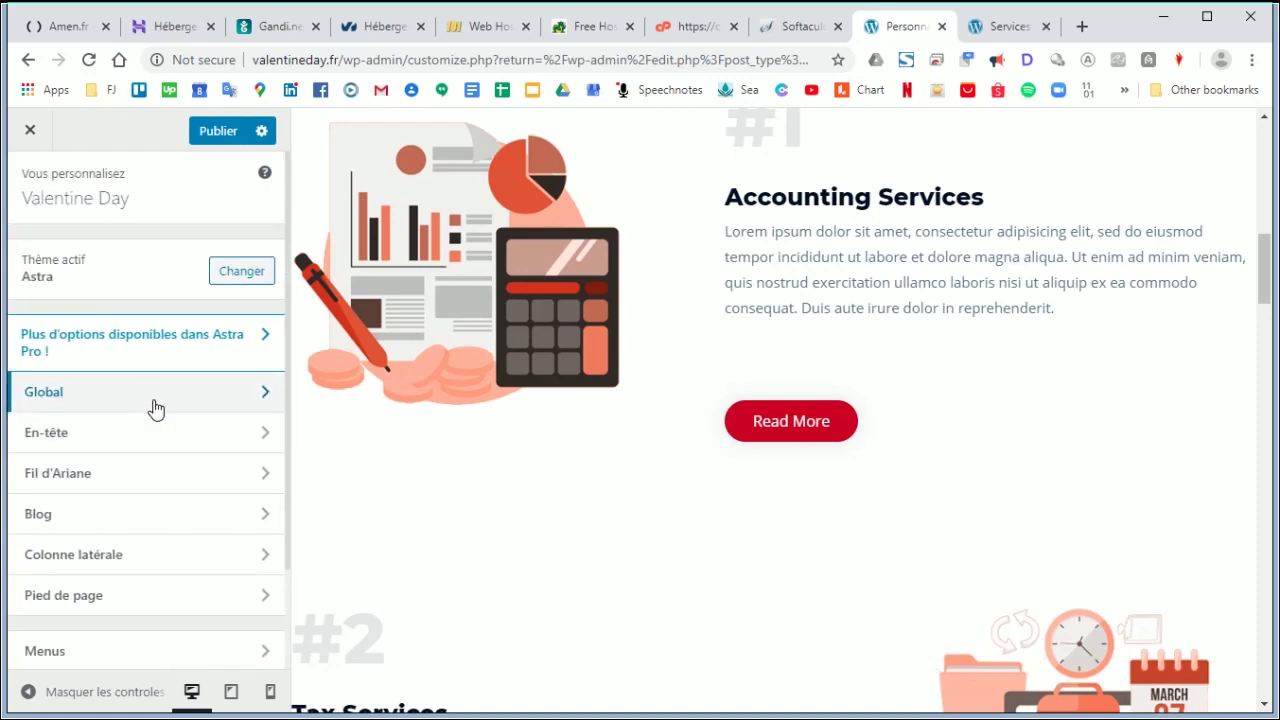
{"action": "left_click", "coordinate": [129, 435]}
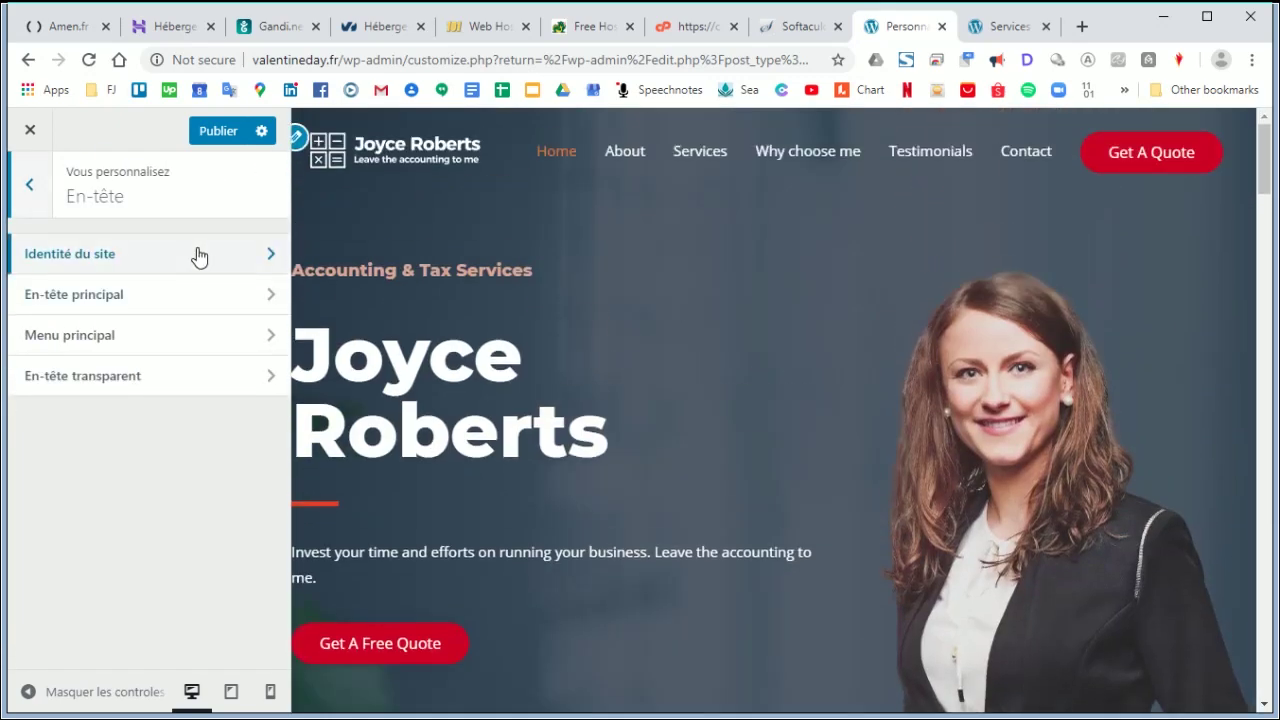
{"action": "left_click", "coordinate": [200, 254]}
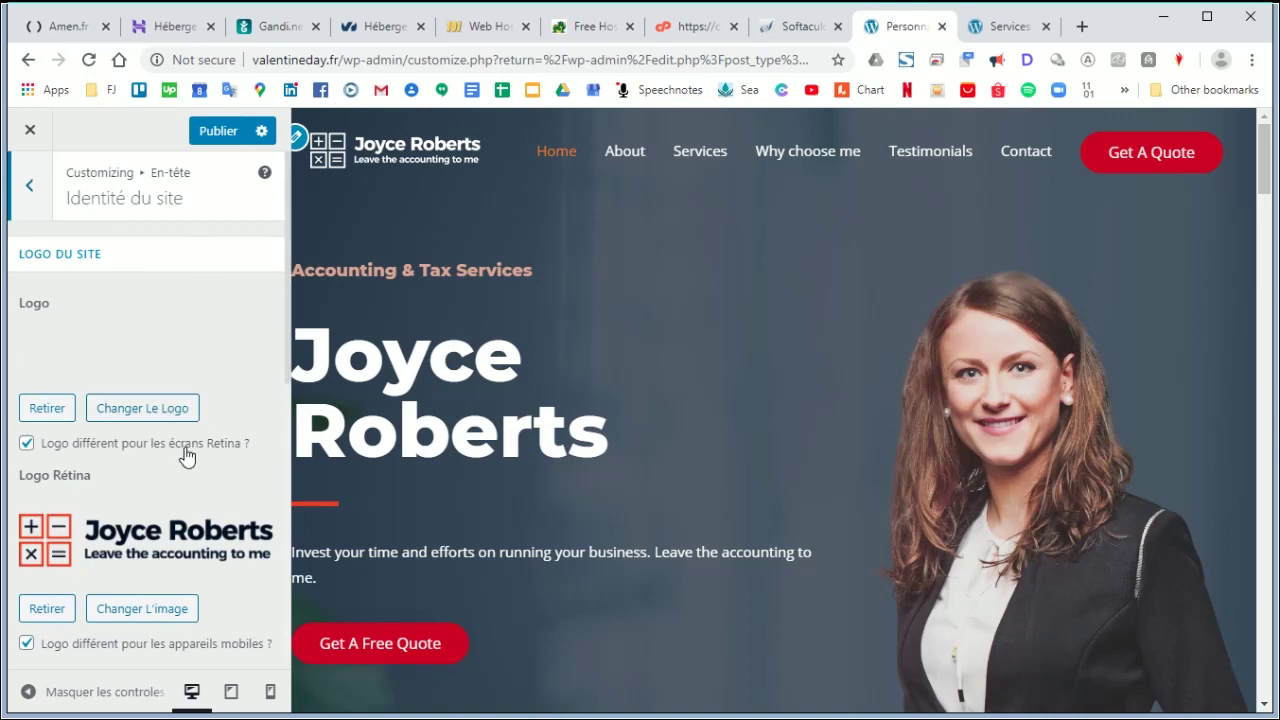
{"action": "scroll", "coordinate": [183, 452], "scroll_direction": "down", "scroll_amount": 3}
{"action": "scroll", "coordinate": [183, 452], "scroll_direction": "up", "scroll_amount": 3}
Remove the current header logo, leaving the logo slot empty.
{"action": "left_click", "coordinate": [43, 406]}
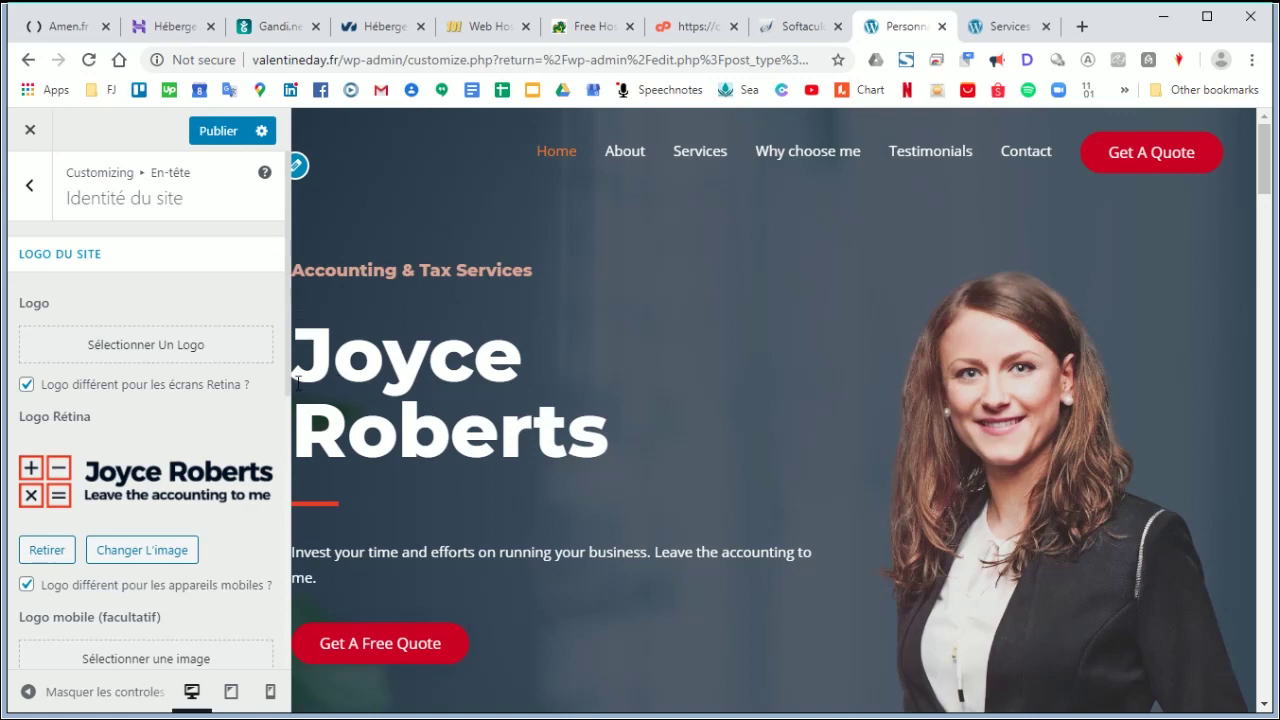
{"action": "scroll", "coordinate": [111, 460], "scroll_direction": "down", "scroll_amount": 5}
{"action": "scroll", "coordinate": [111, 460], "scroll_direction": "up", "scroll_amount": 3}
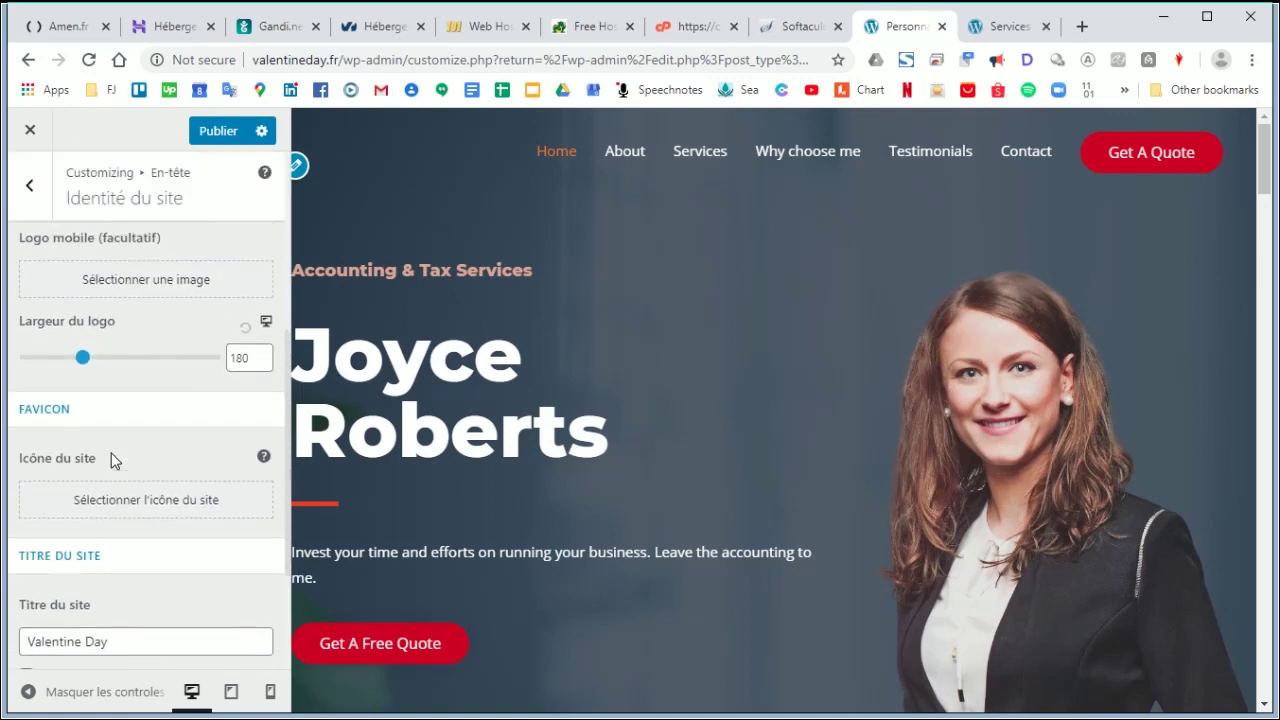
{"action": "scroll", "coordinate": [111, 460], "scroll_direction": "up", "scroll_amount": 3}
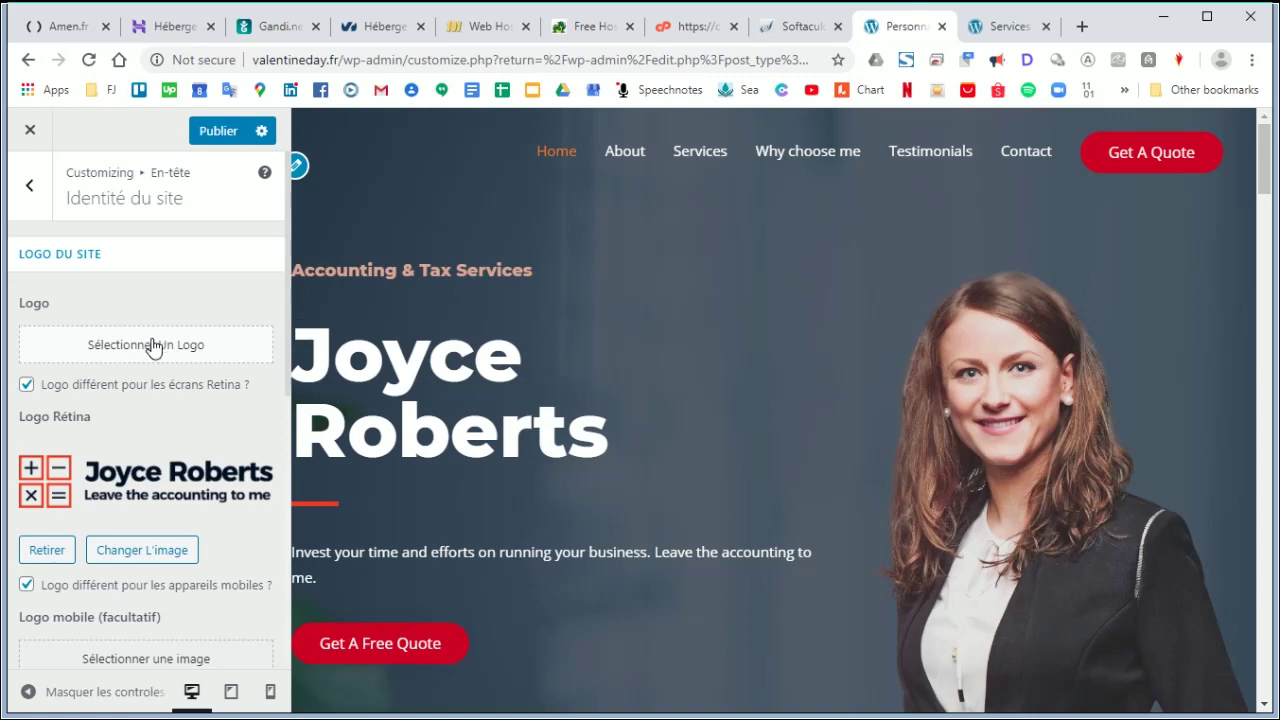
{"action": "scroll", "coordinate": [106, 400], "scroll_direction": "down", "scroll_amount": 4}
{"action": "scroll", "coordinate": [106, 400], "scroll_direction": "up", "scroll_amount": 4}
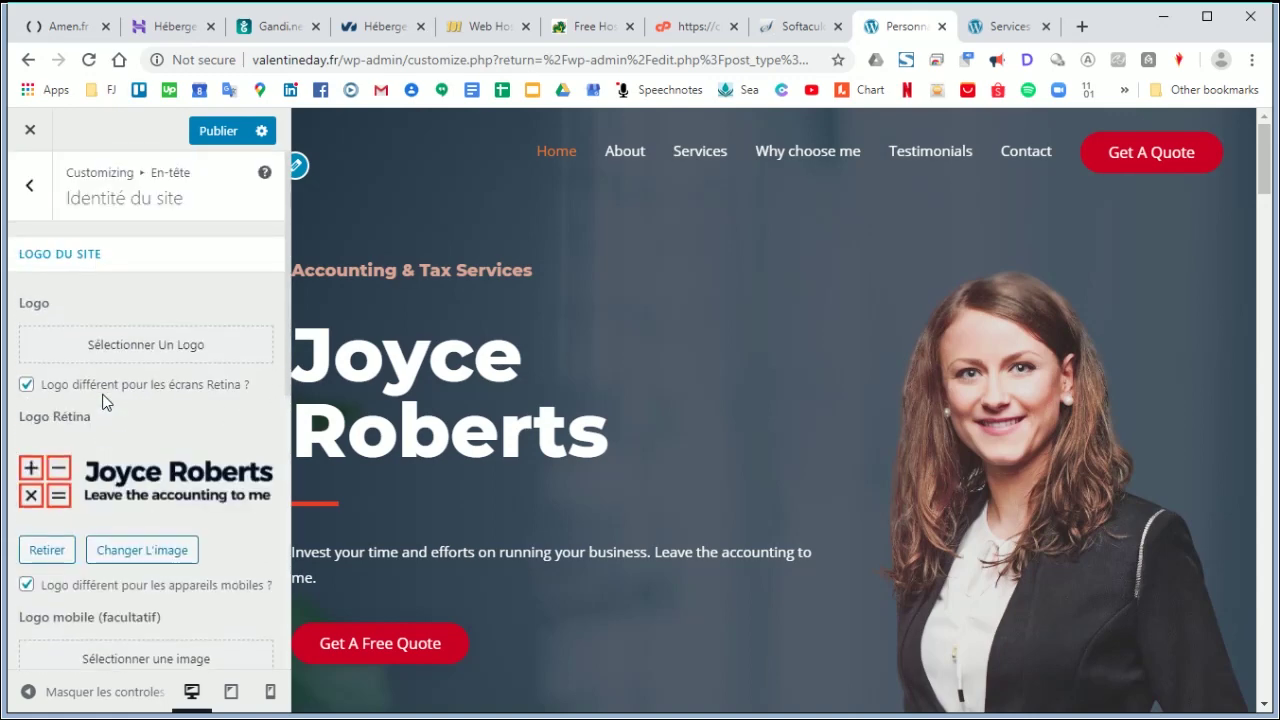
{"action": "left_click", "coordinate": [128, 350]}
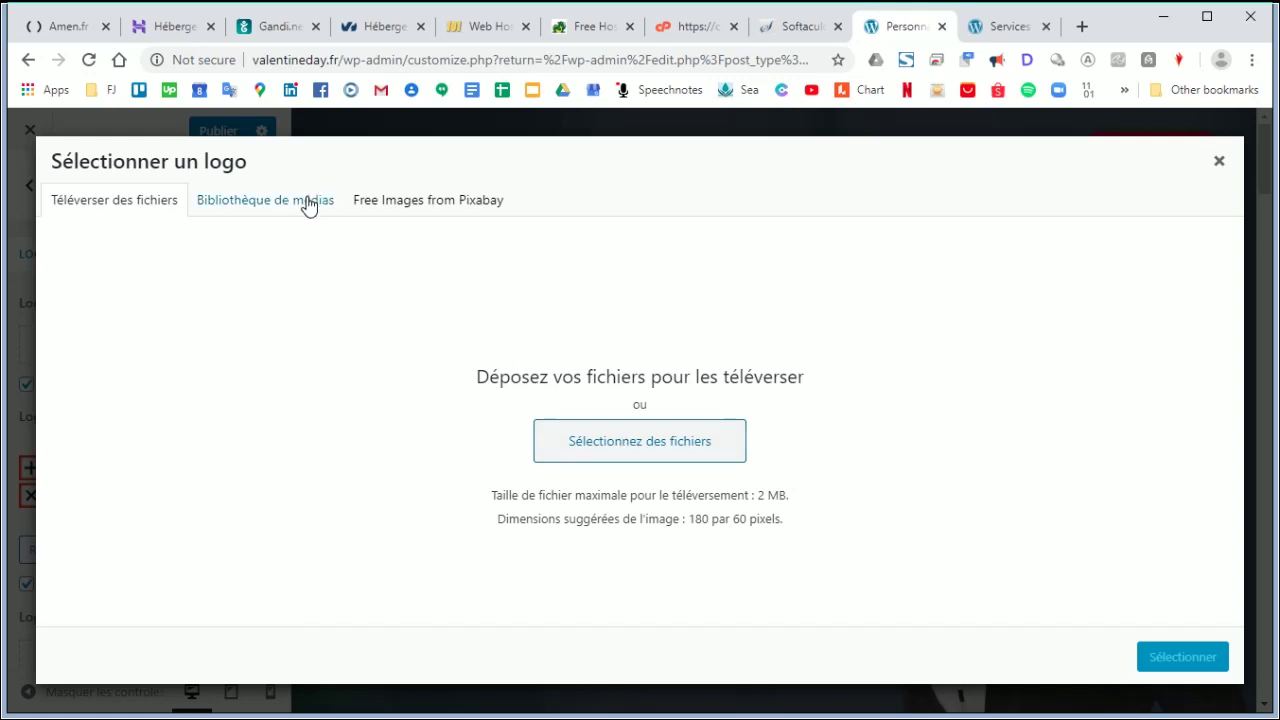
{"action": "left_click", "coordinate": [307, 203]}
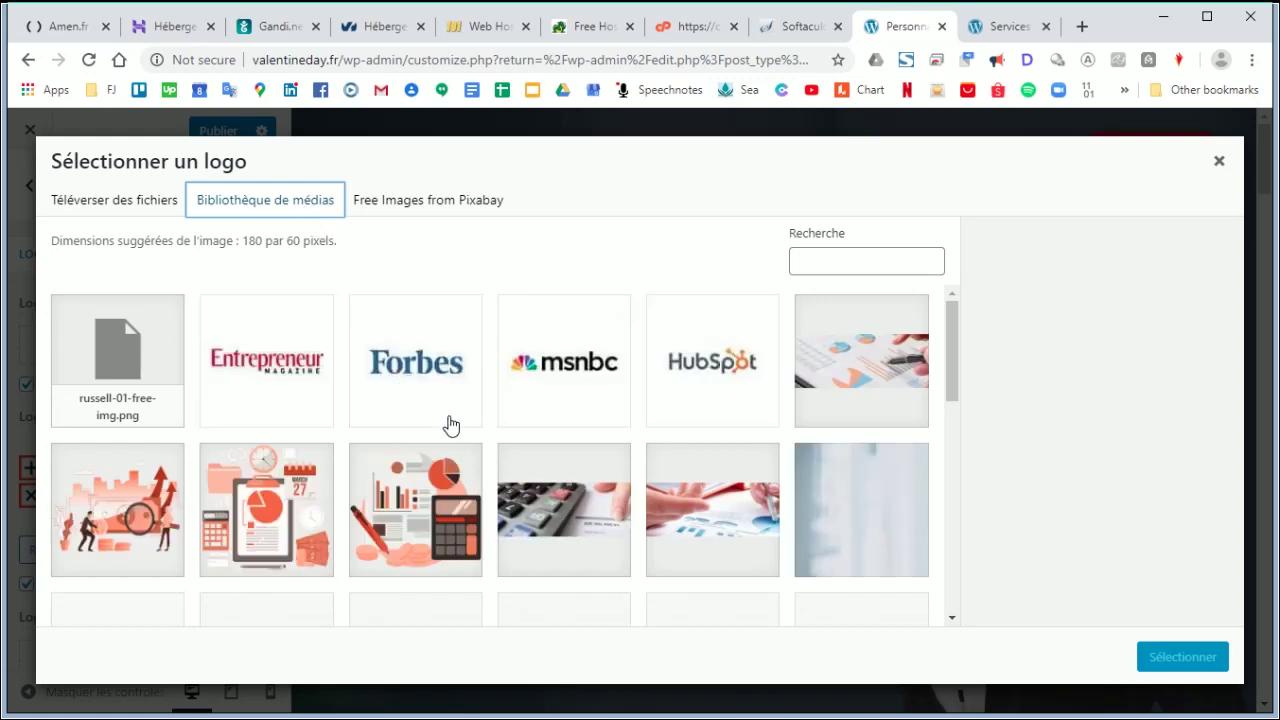
{"action": "scroll", "coordinate": [457, 434], "scroll_direction": "down", "scroll_amount": 3}
{"action": "scroll", "coordinate": [457, 432], "scroll_direction": "down", "scroll_amount": 1}
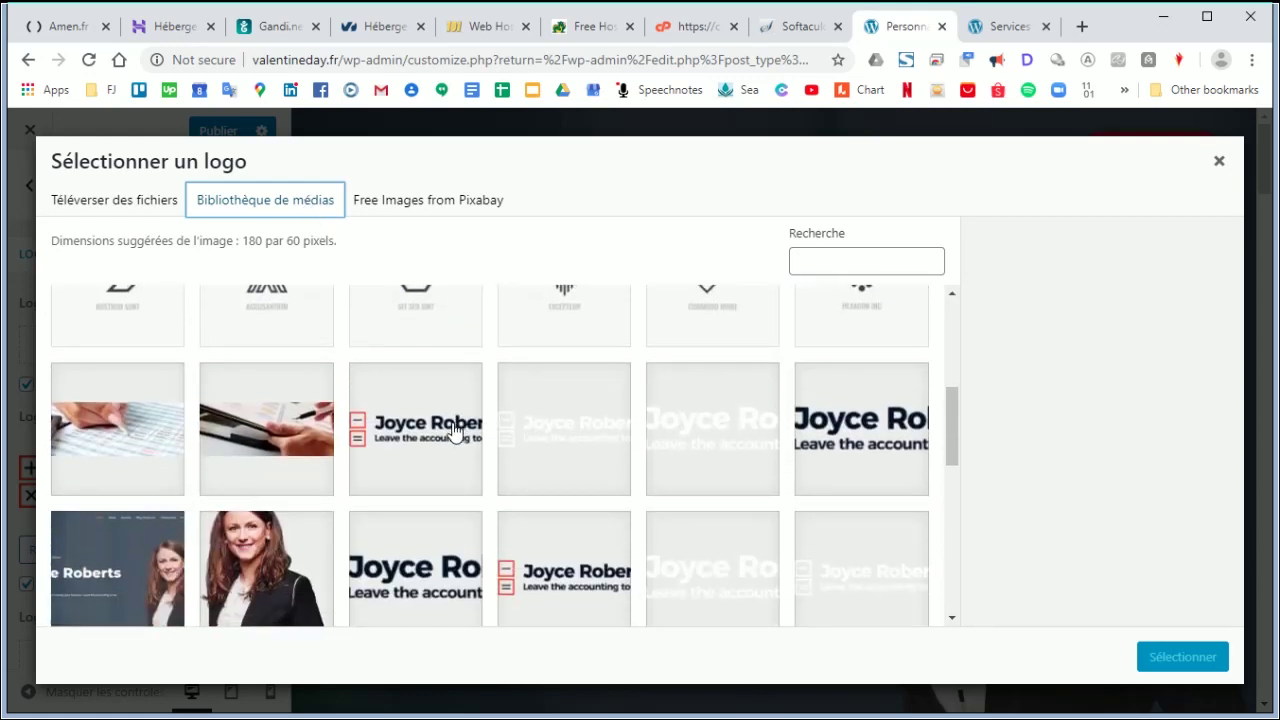
{"action": "left_click", "coordinate": [545, 568]}
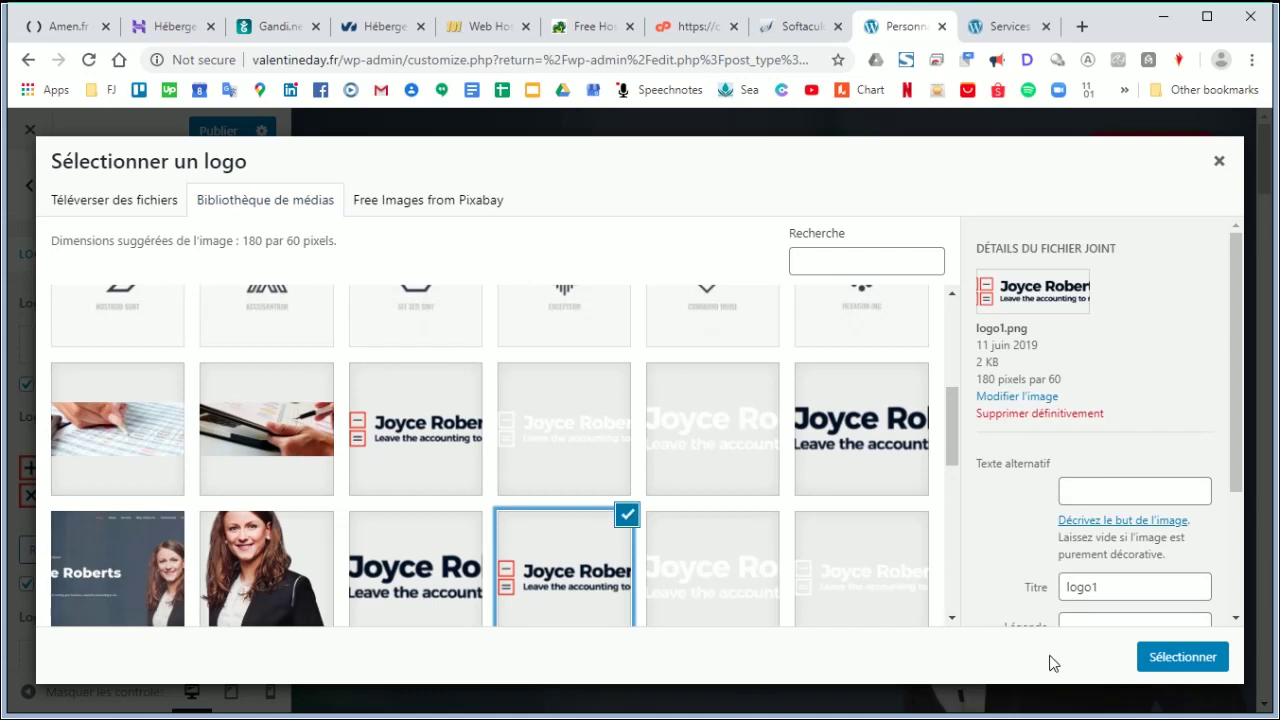
{"action": "left_click", "coordinate": [1162, 668]}
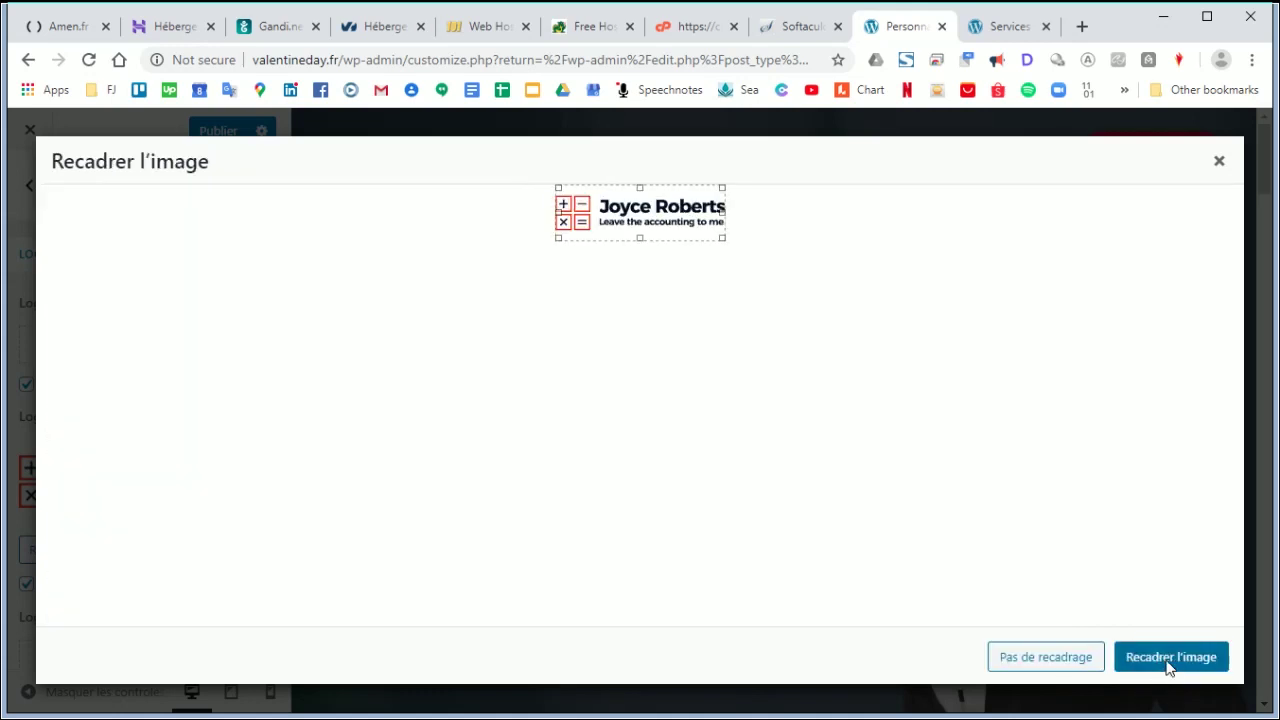
{"action": "left_click", "coordinate": [1167, 658]}
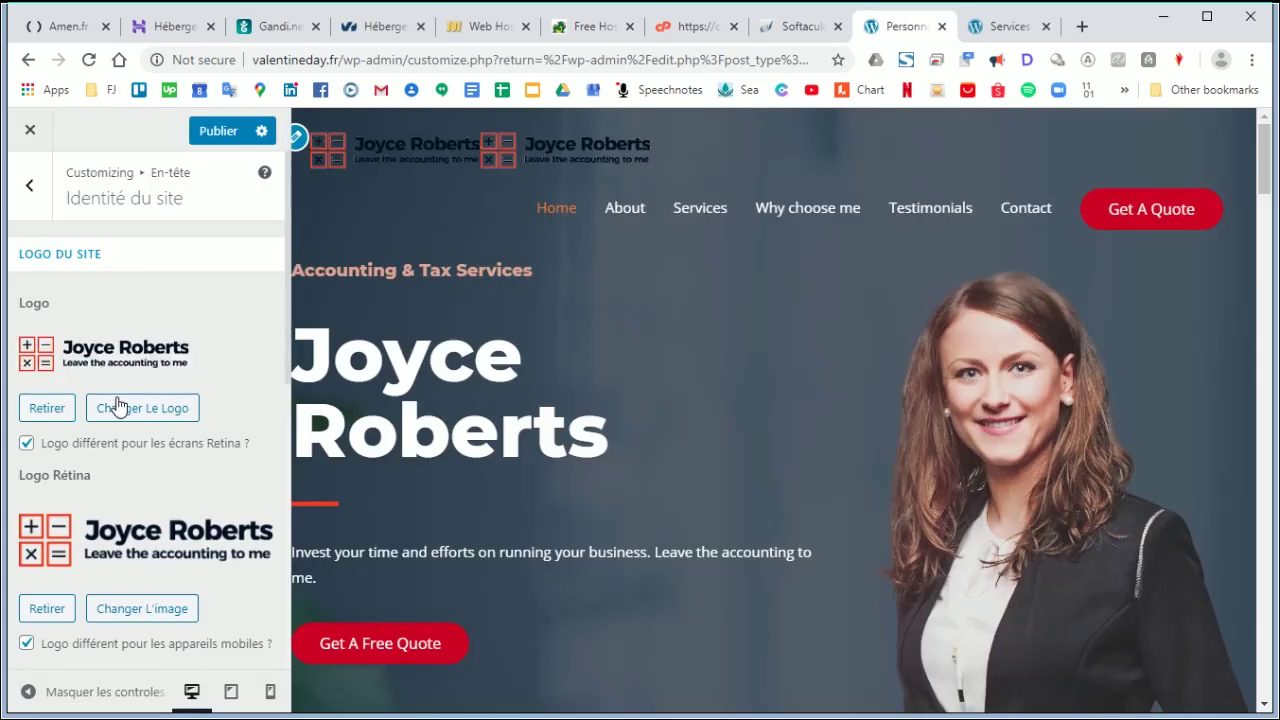
Re-set the cropped logo1.png as site logo with Retina and mobile logo options turned off.
{"action": "left_click", "coordinate": [57, 412]}
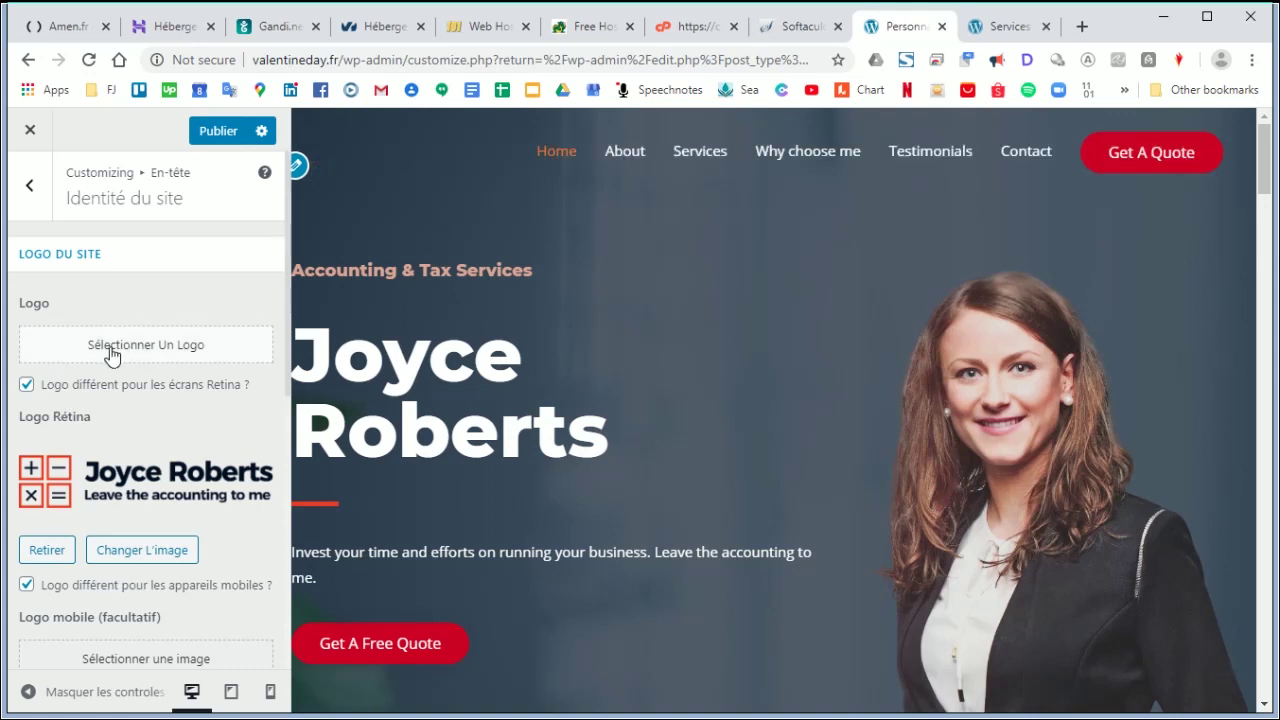
{"action": "left_click", "coordinate": [27, 385]}
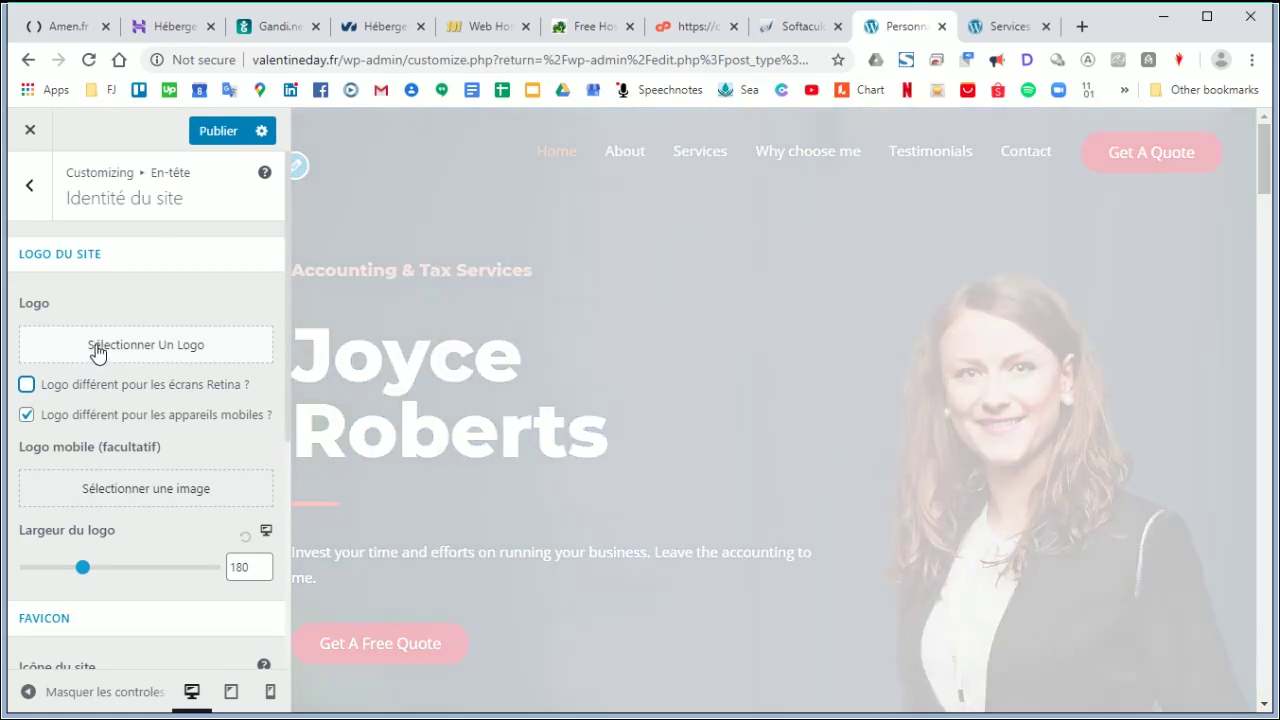
{"action": "left_click", "coordinate": [97, 345]}
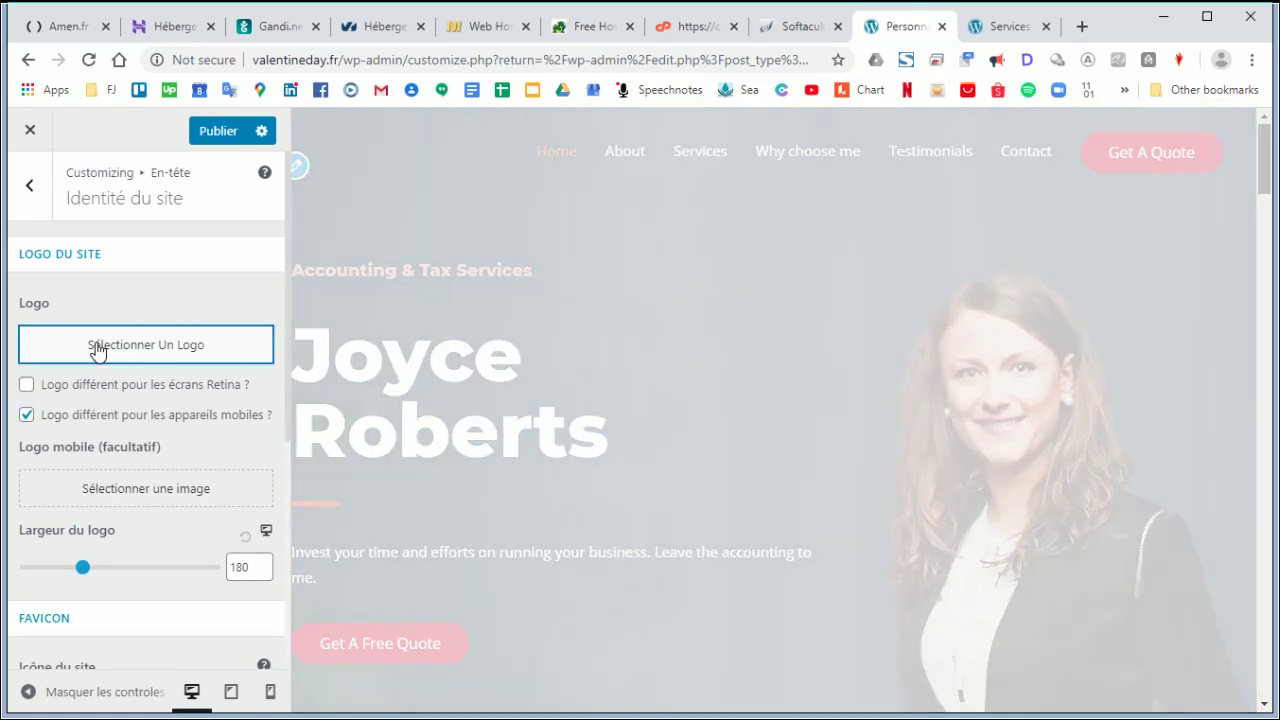
{"action": "scroll", "coordinate": [575, 462], "scroll_direction": "down", "scroll_amount": 1}
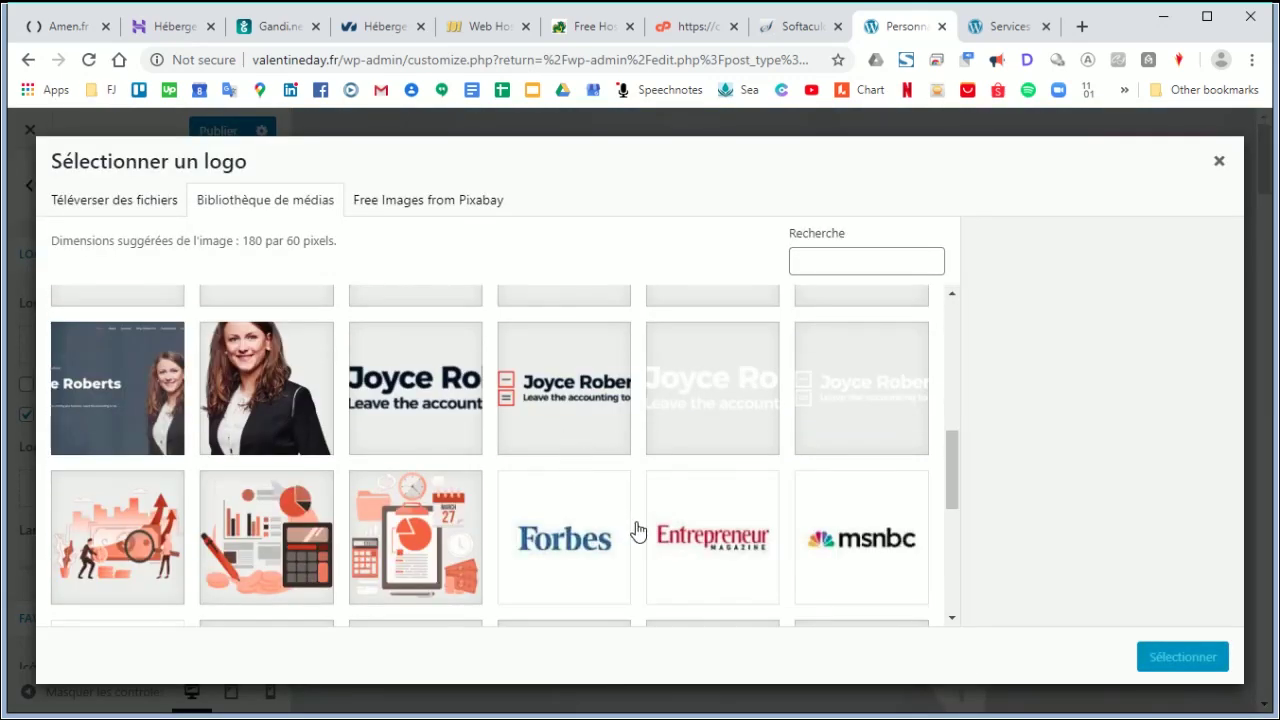
{"action": "left_click", "coordinate": [583, 434]}
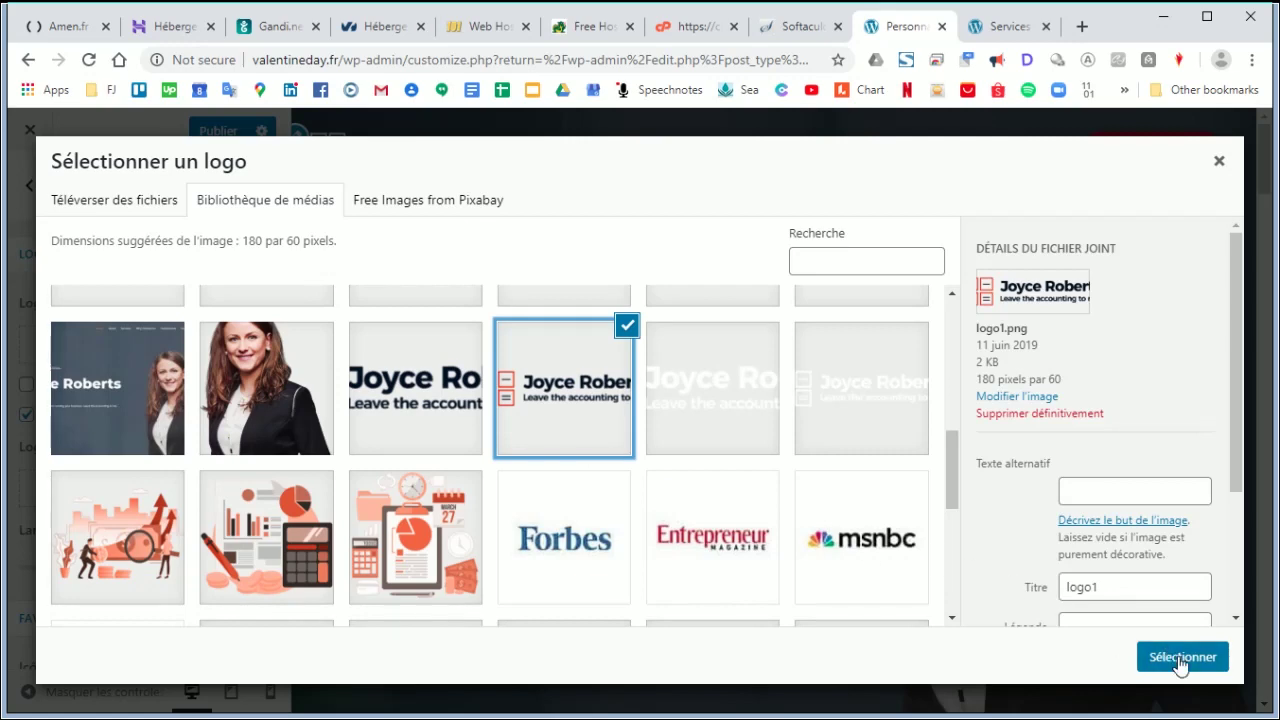
{"action": "left_click", "coordinate": [1180, 658]}
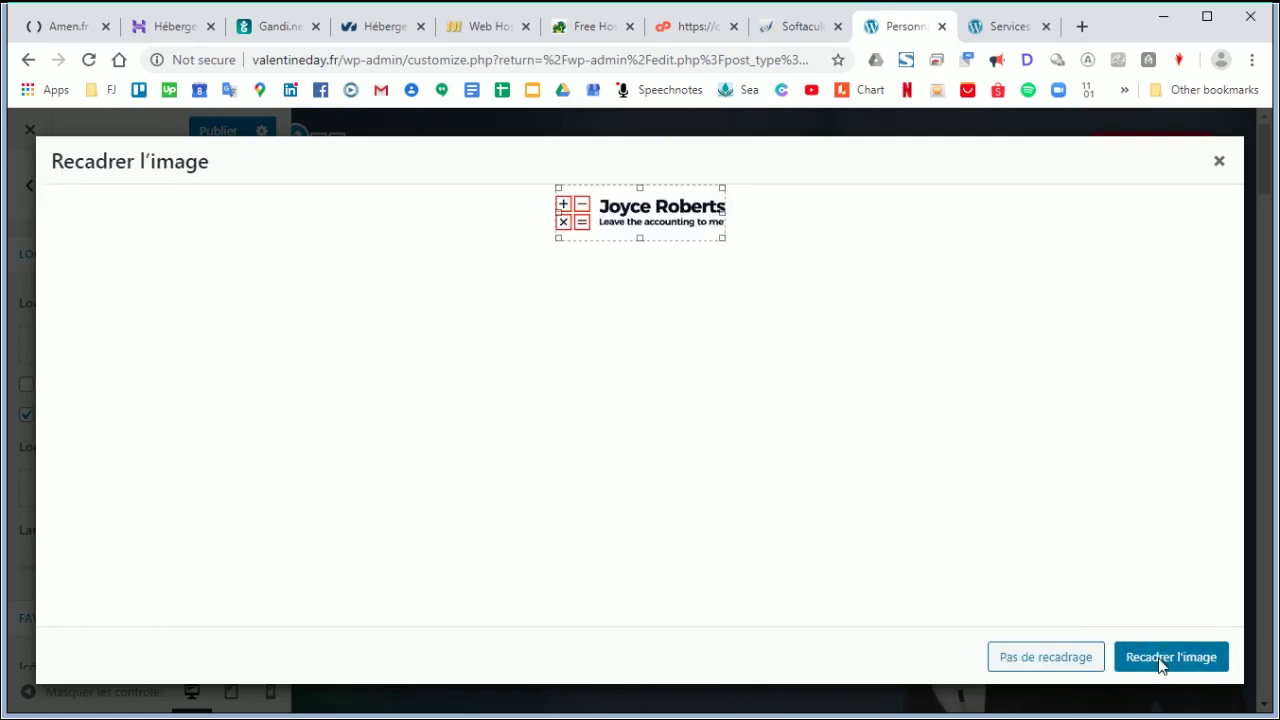
{"action": "left_click", "coordinate": [1160, 666]}
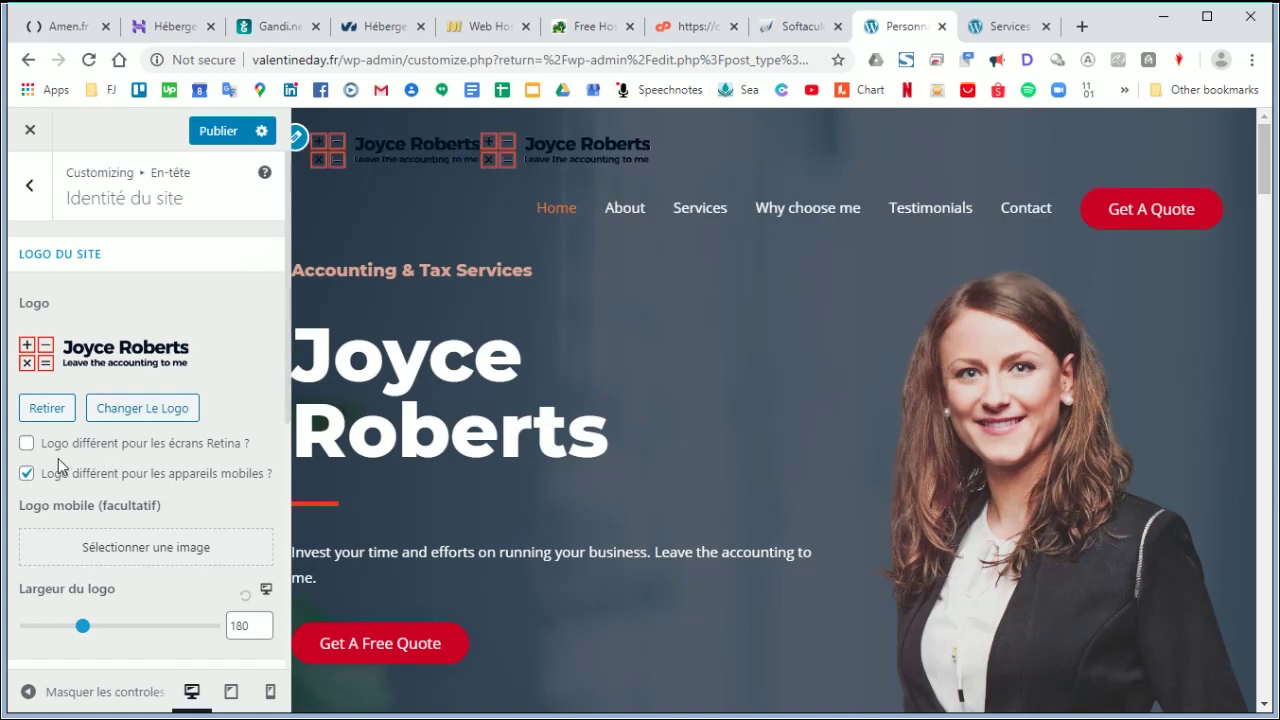
{"action": "left_click", "coordinate": [28, 482]}
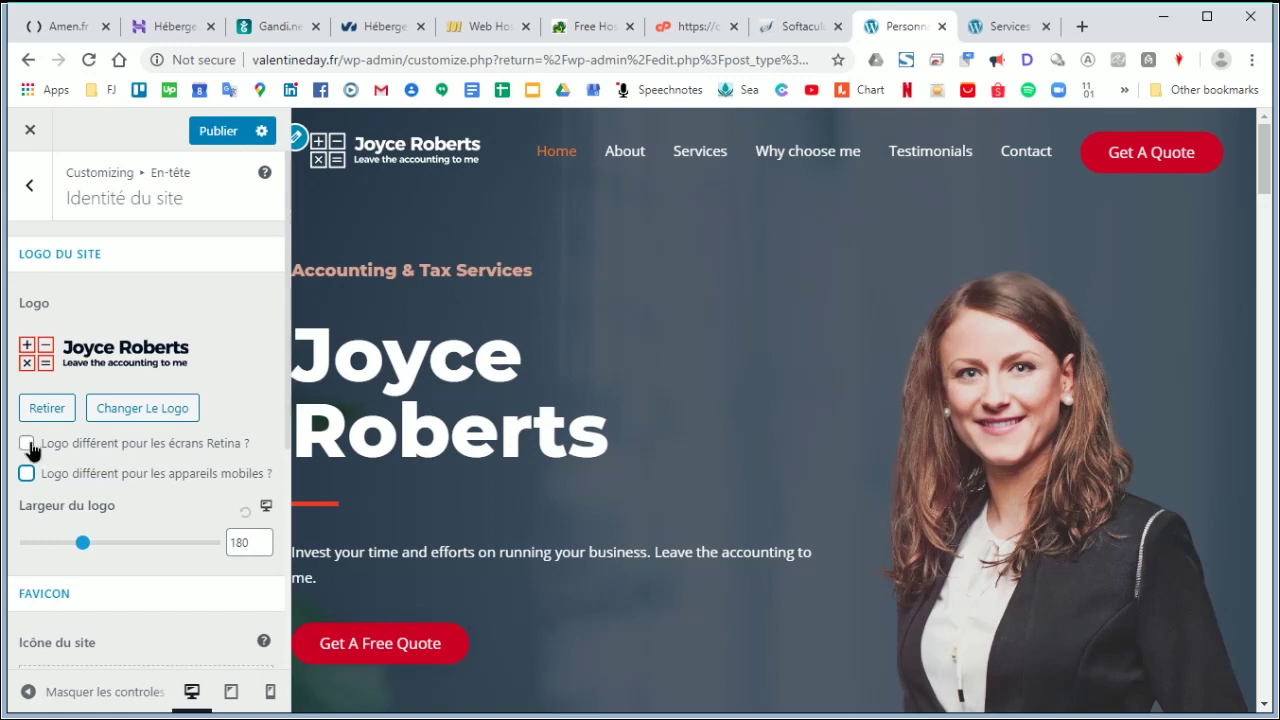
Toggle the Retina logo option on and back off, then remove the site logo.
{"action": "left_click", "coordinate": [28, 445]}
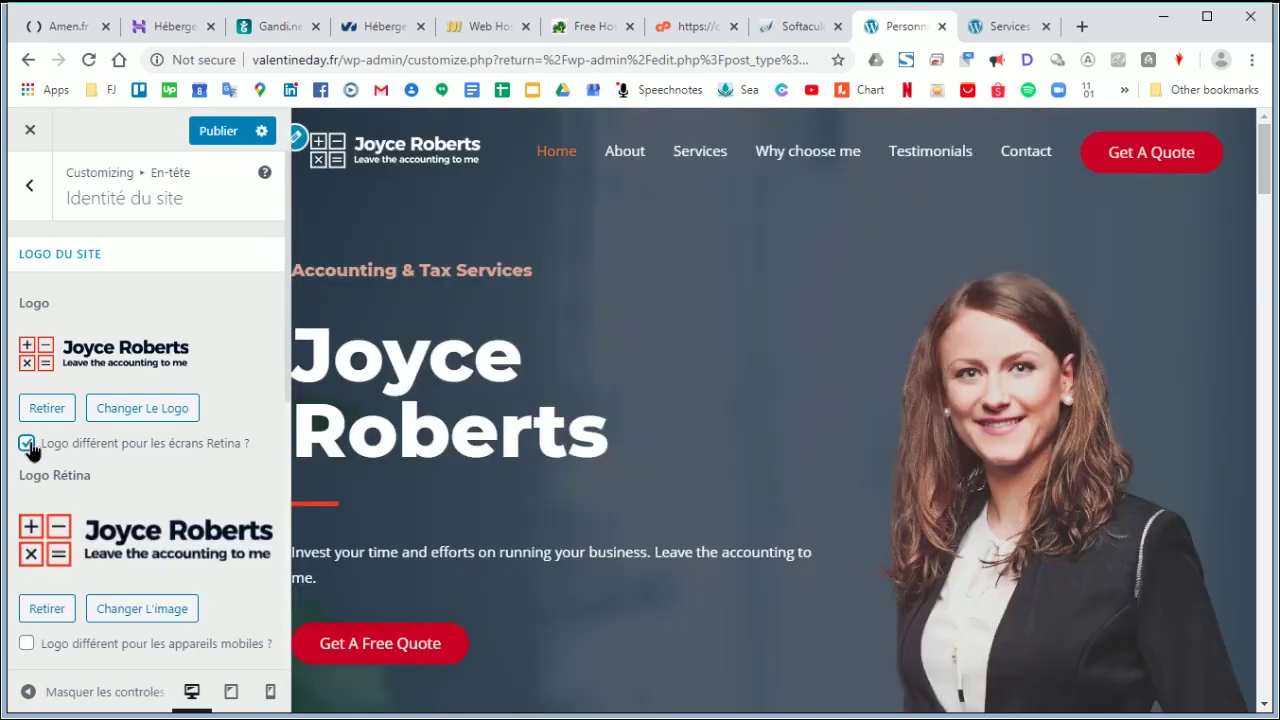
{"action": "left_click", "coordinate": [28, 445]}
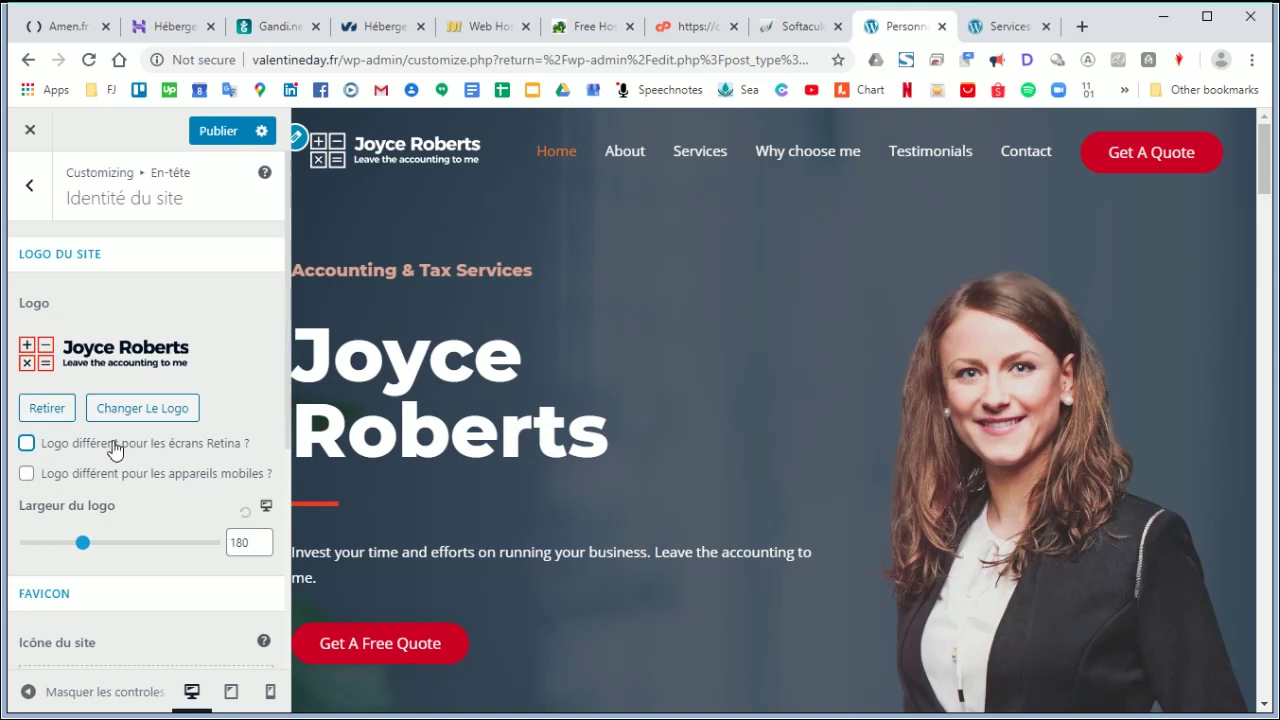
{"action": "scroll", "coordinate": [112, 447], "scroll_direction": "down", "scroll_amount": 2}
{"action": "scroll", "coordinate": [115, 450], "scroll_direction": "up", "scroll_amount": 2}
{"action": "left_click", "coordinate": [40, 409]}
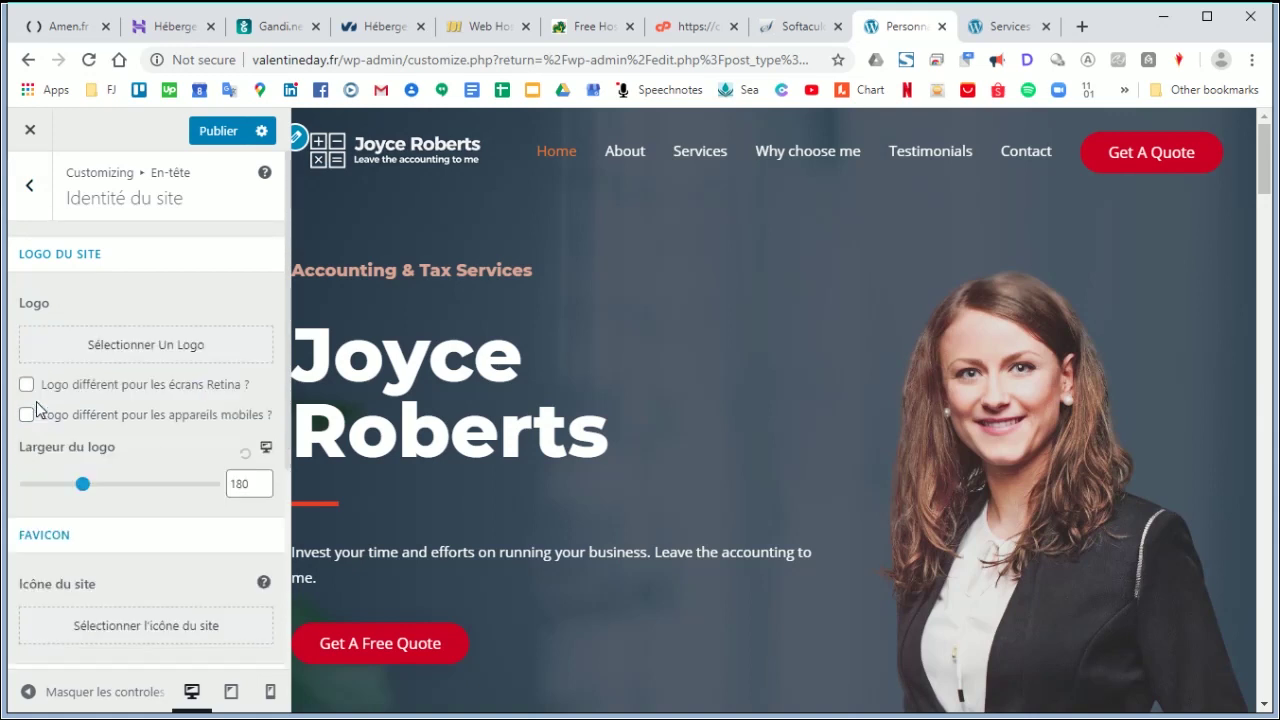
Start choosing a logo and try uploading a new file, then cancel the file chooser.
{"action": "left_click", "coordinate": [170, 358]}
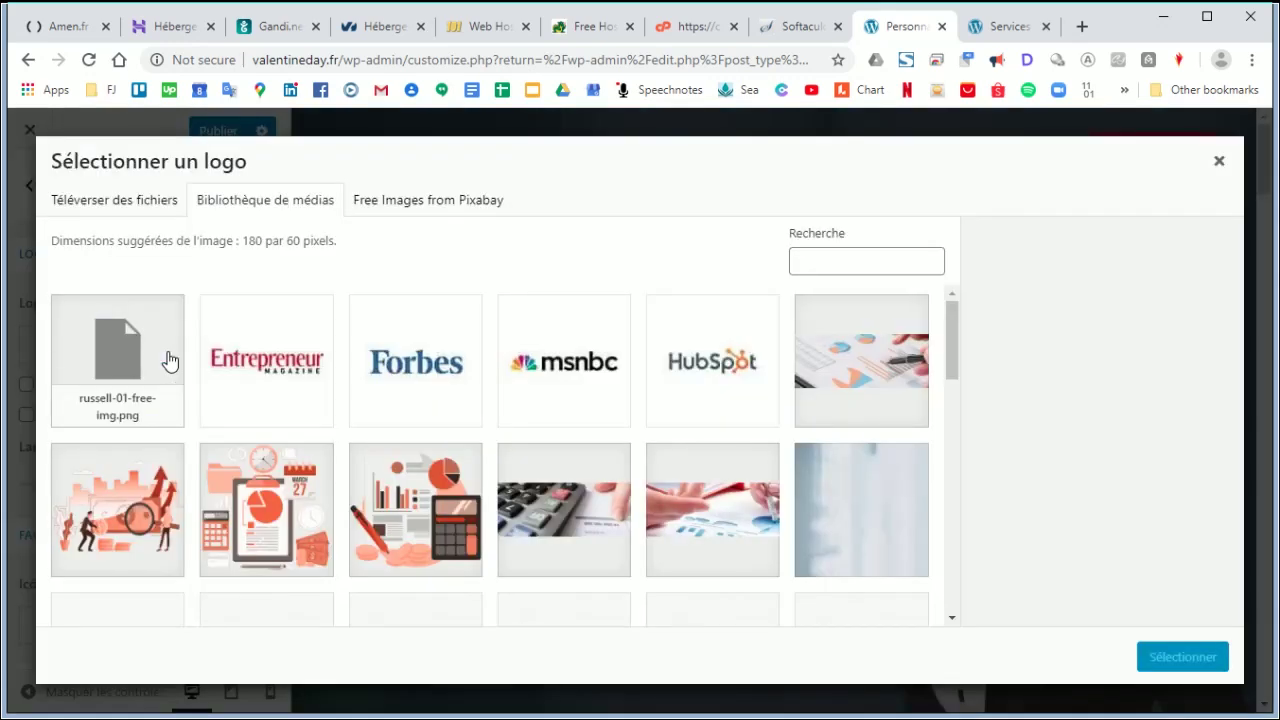
{"action": "left_click", "coordinate": [150, 207]}
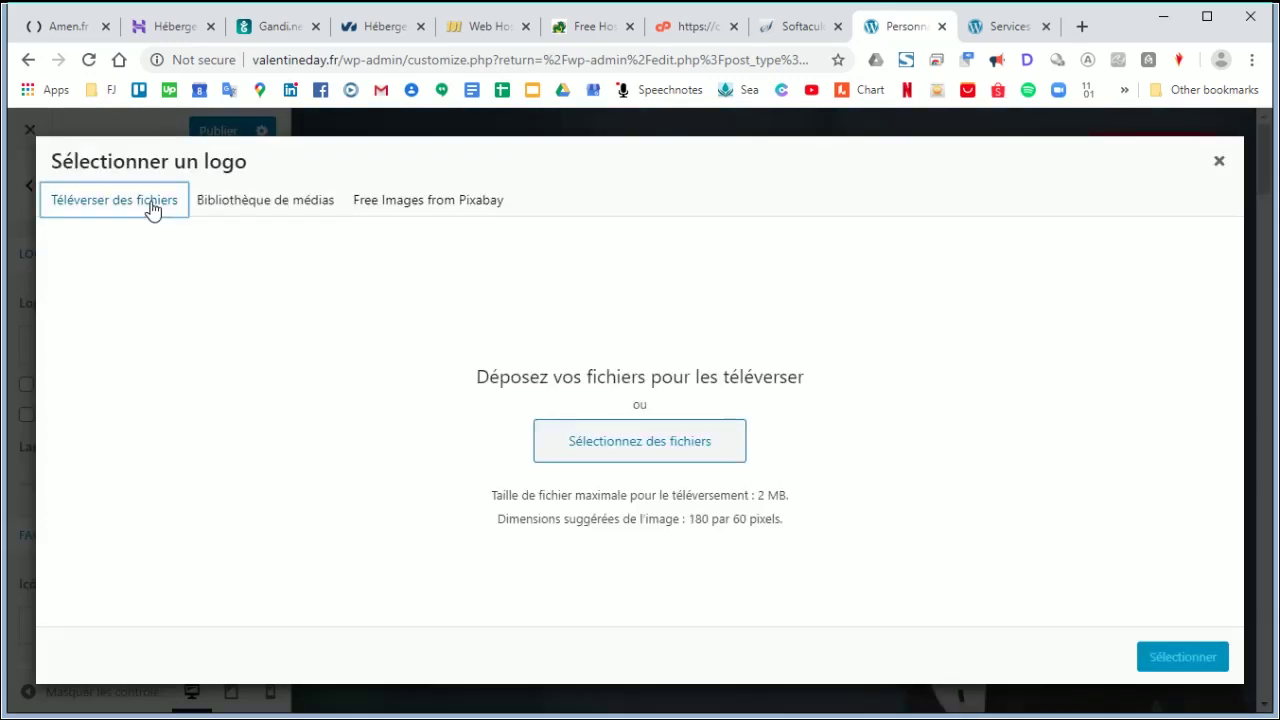
{"action": "left_click", "coordinate": [677, 452]}
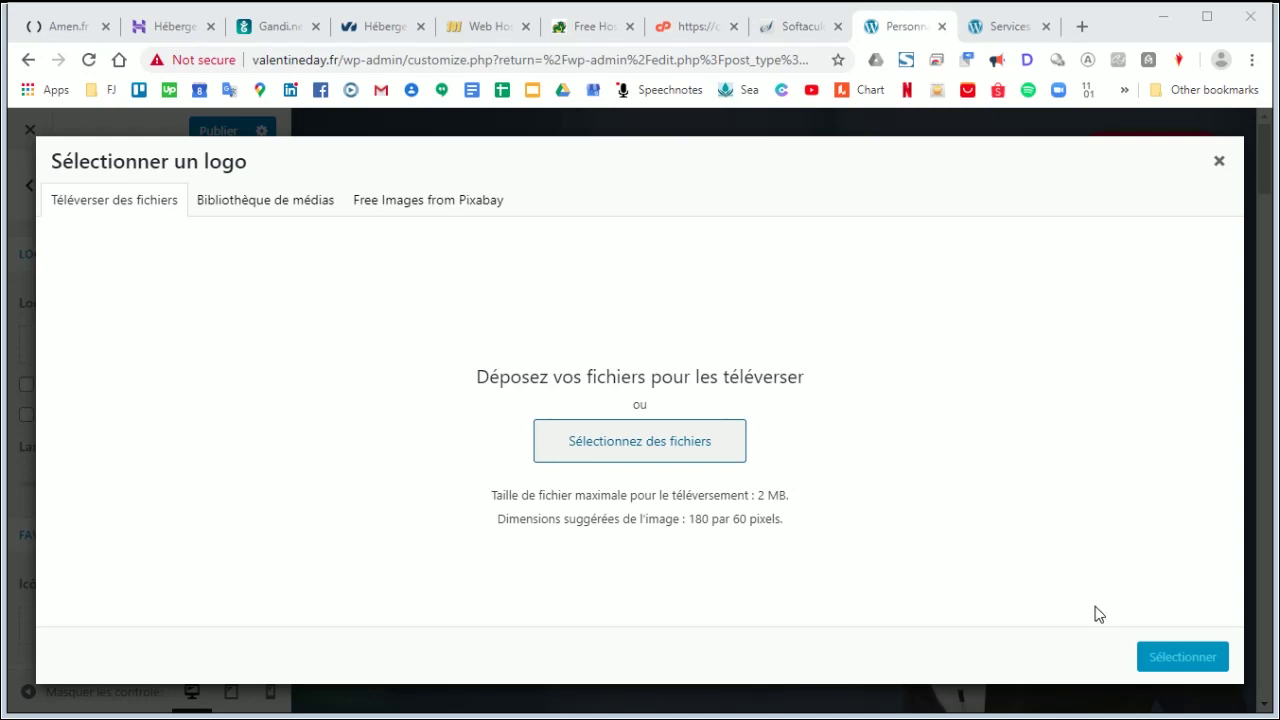
{"action": "left_click", "coordinate": [1163, 613]}
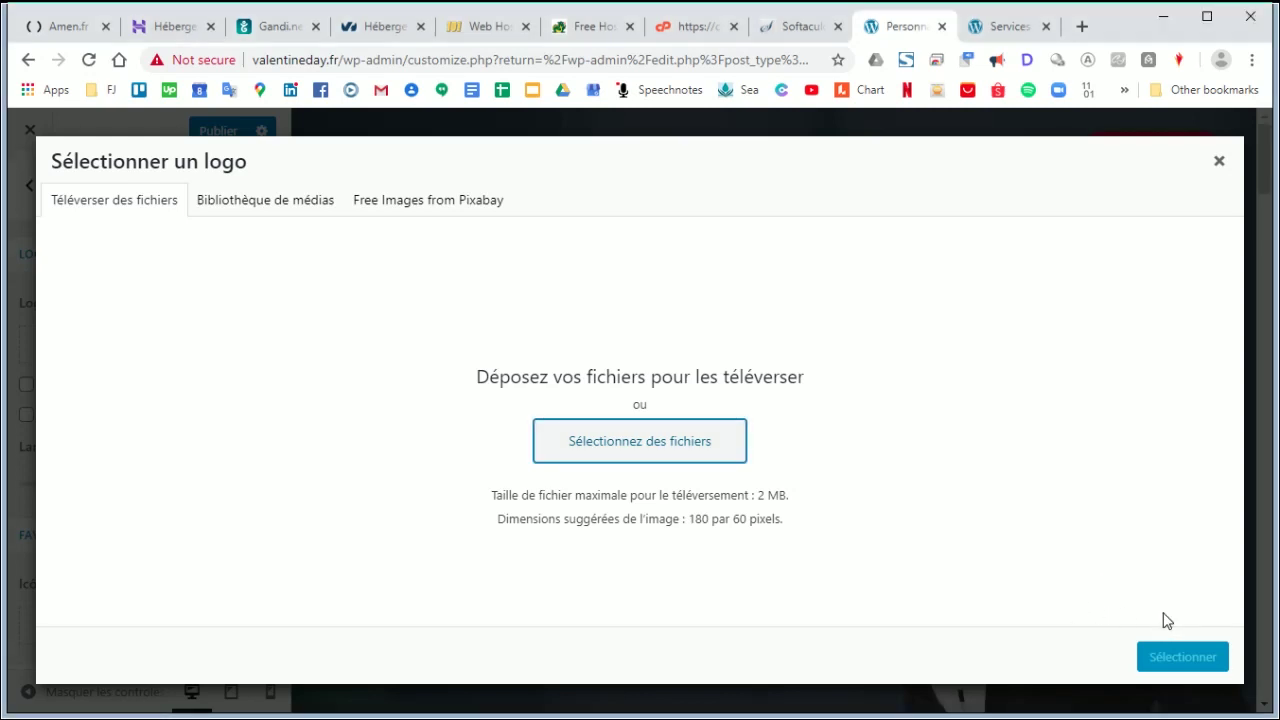
Select the white logo.png (180 × 60) from the media library and crop it.
{"action": "left_click", "coordinate": [280, 200]}
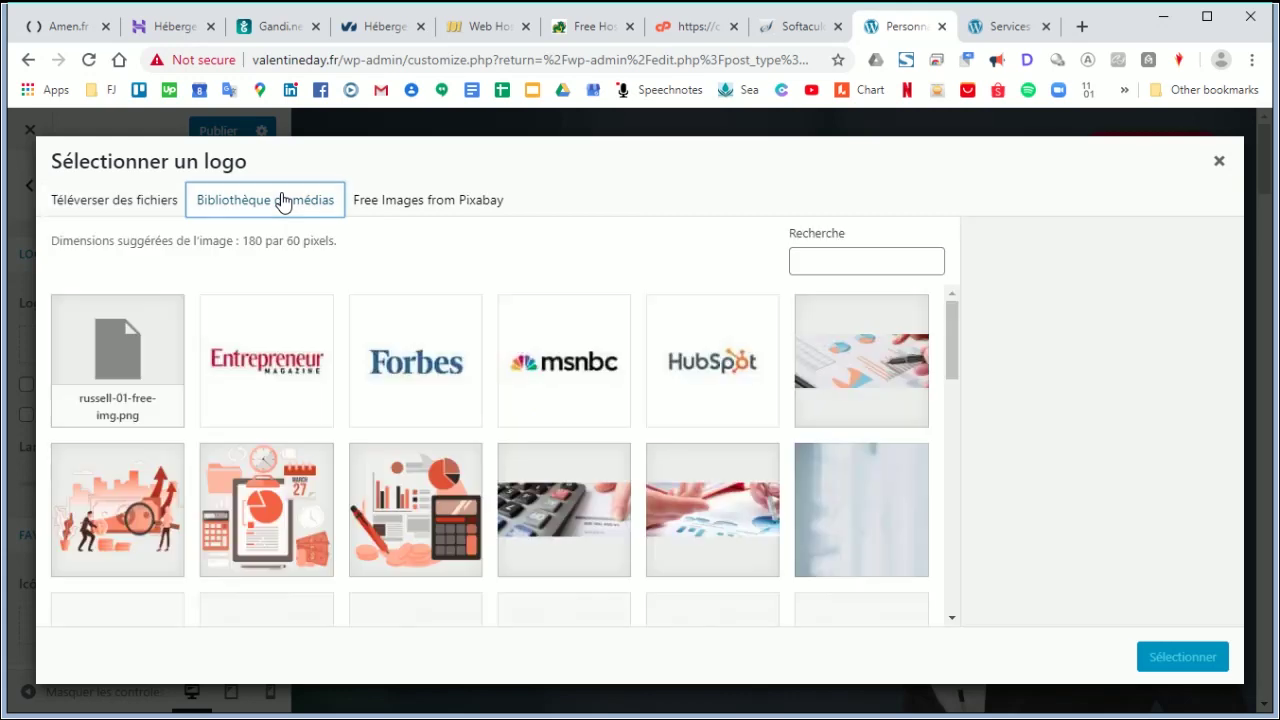
{"action": "scroll", "coordinate": [638, 434], "scroll_direction": "down", "scroll_amount": 3}
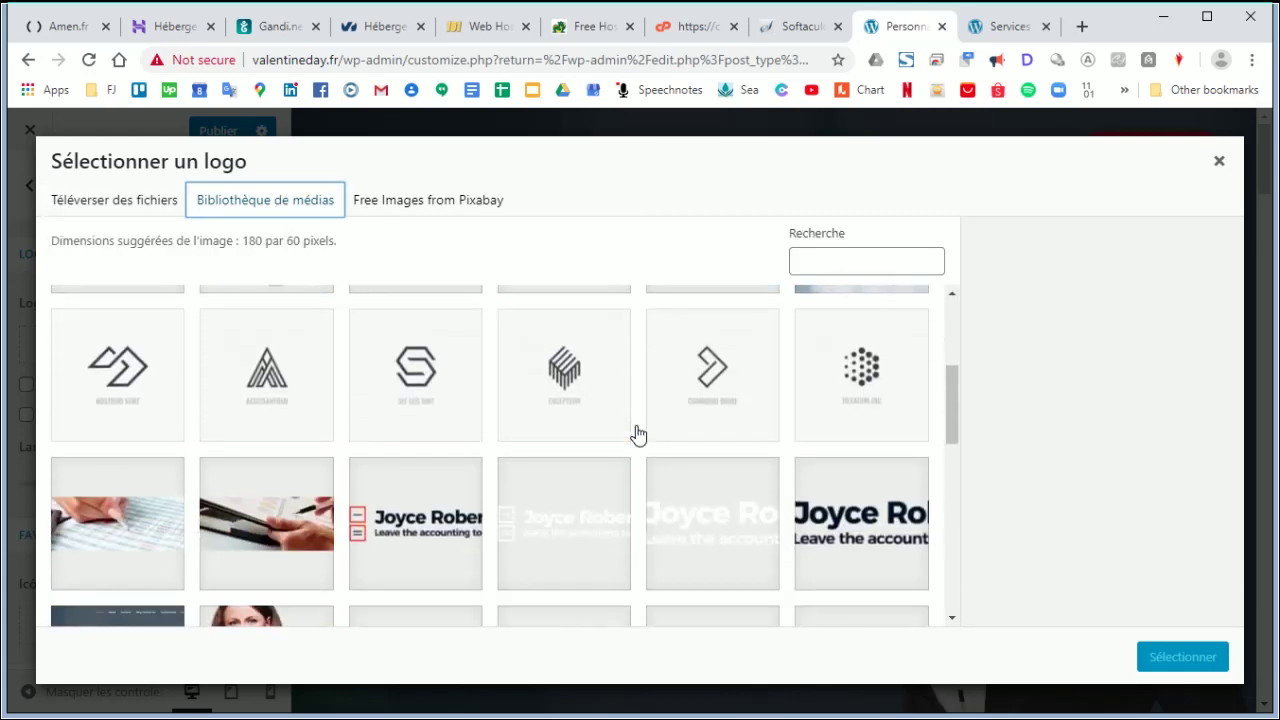
{"action": "scroll", "coordinate": [638, 434], "scroll_direction": "down", "scroll_amount": 2}
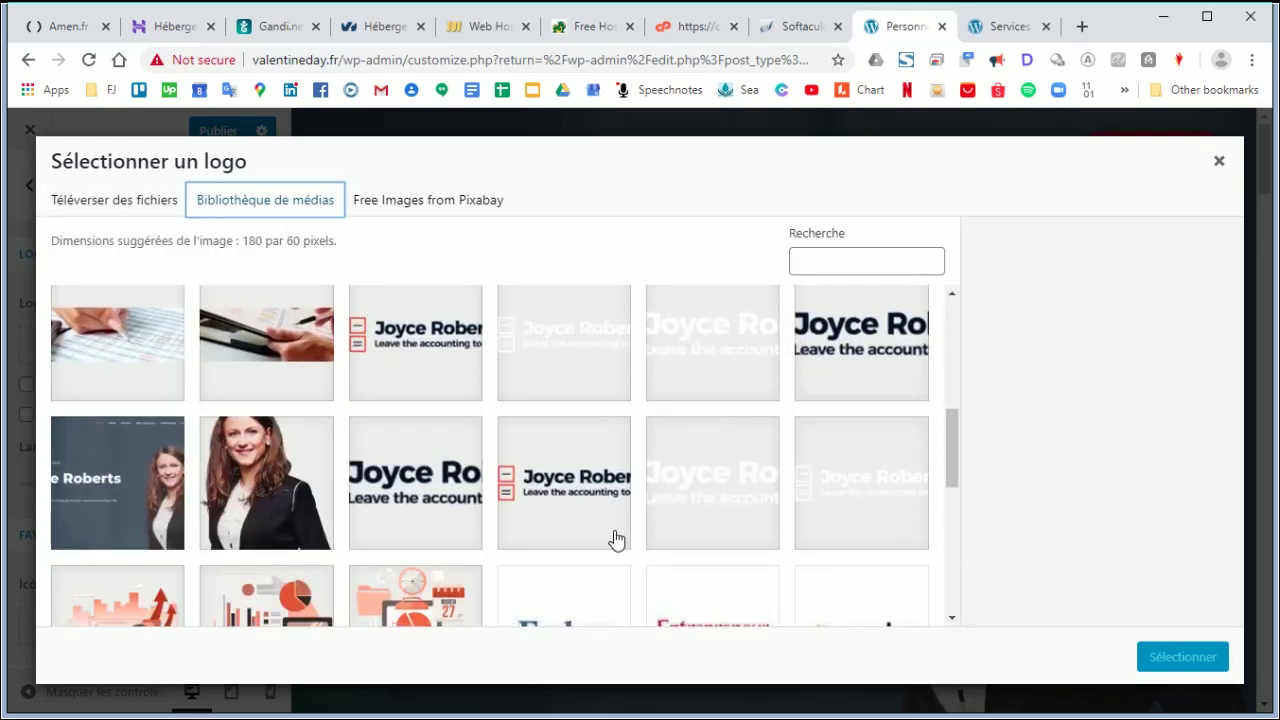
{"action": "scroll", "coordinate": [614, 537], "scroll_direction": "down", "scroll_amount": 2}
{"action": "scroll", "coordinate": [611, 537], "scroll_direction": "up", "scroll_amount": 1}
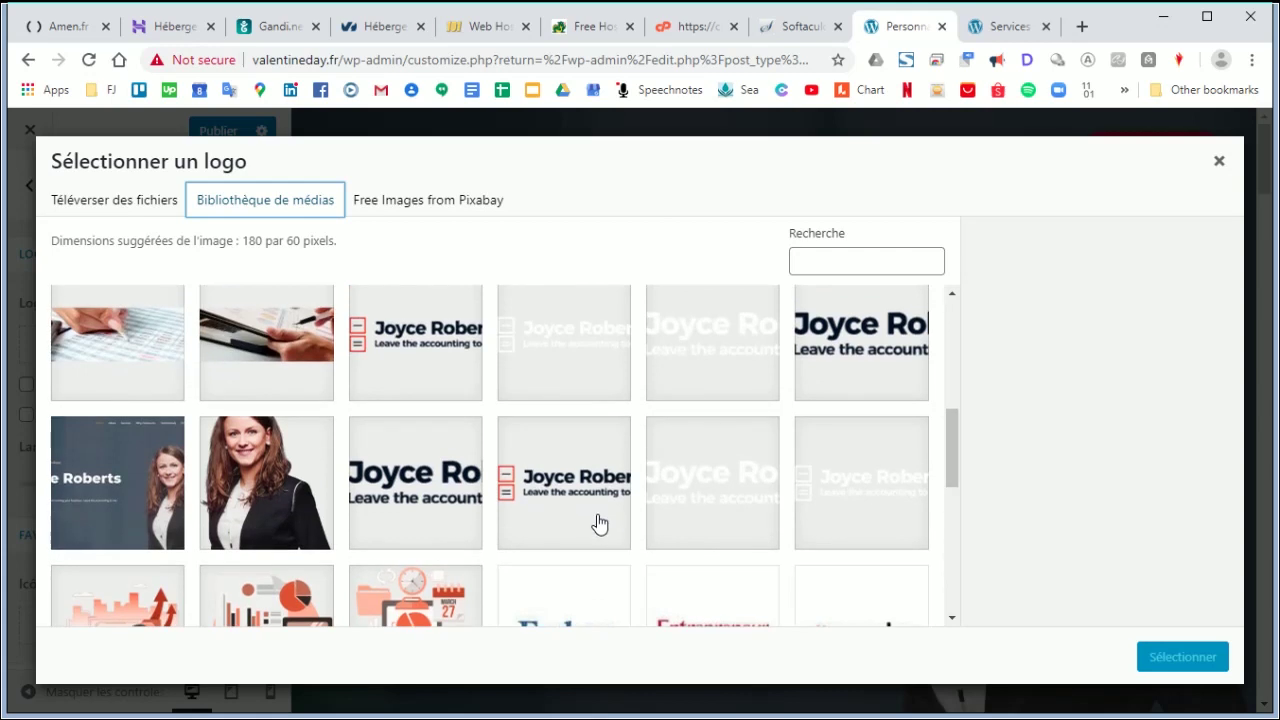
{"action": "left_click", "coordinate": [566, 363]}
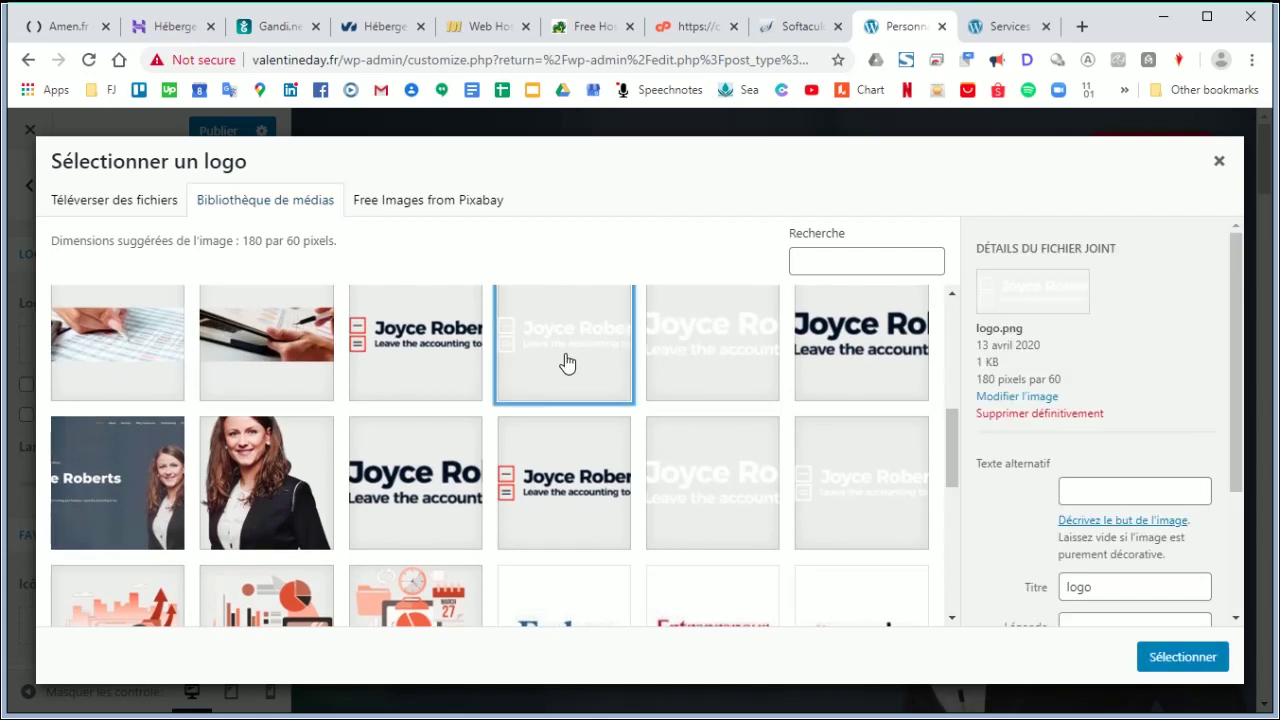
{"action": "left_click", "coordinate": [1168, 658]}
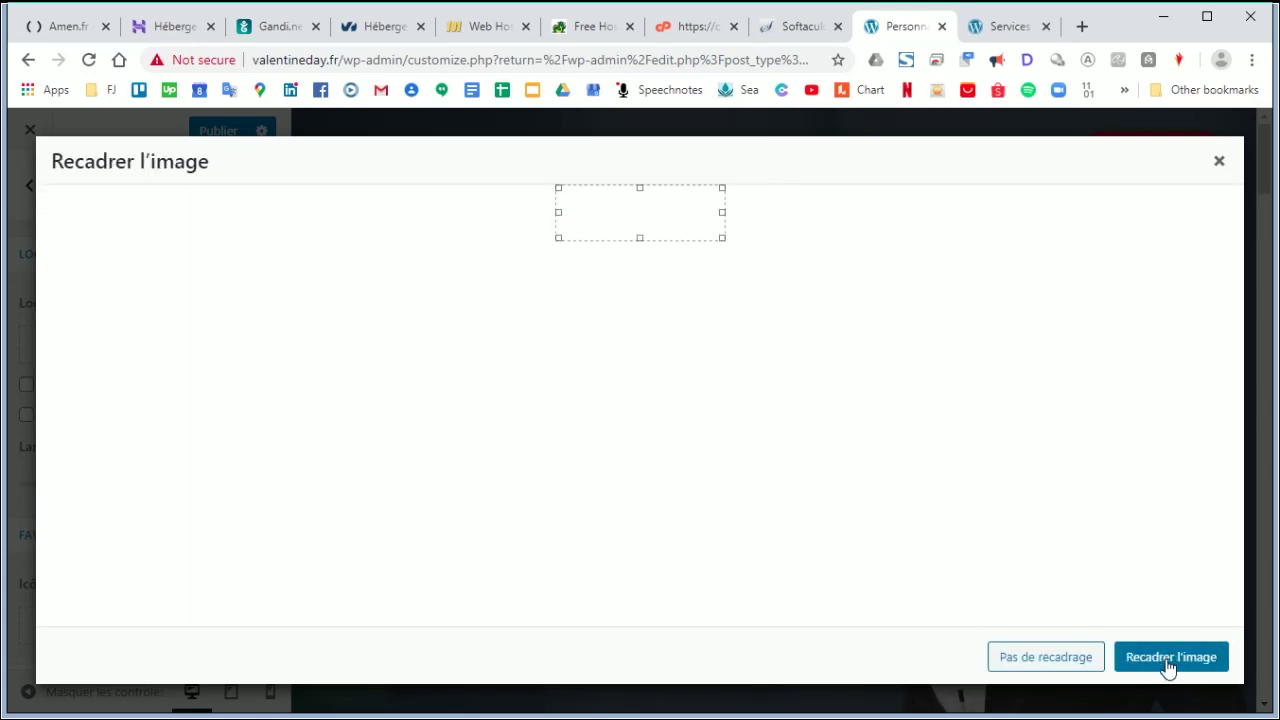
{"action": "left_click", "coordinate": [1046, 658]}
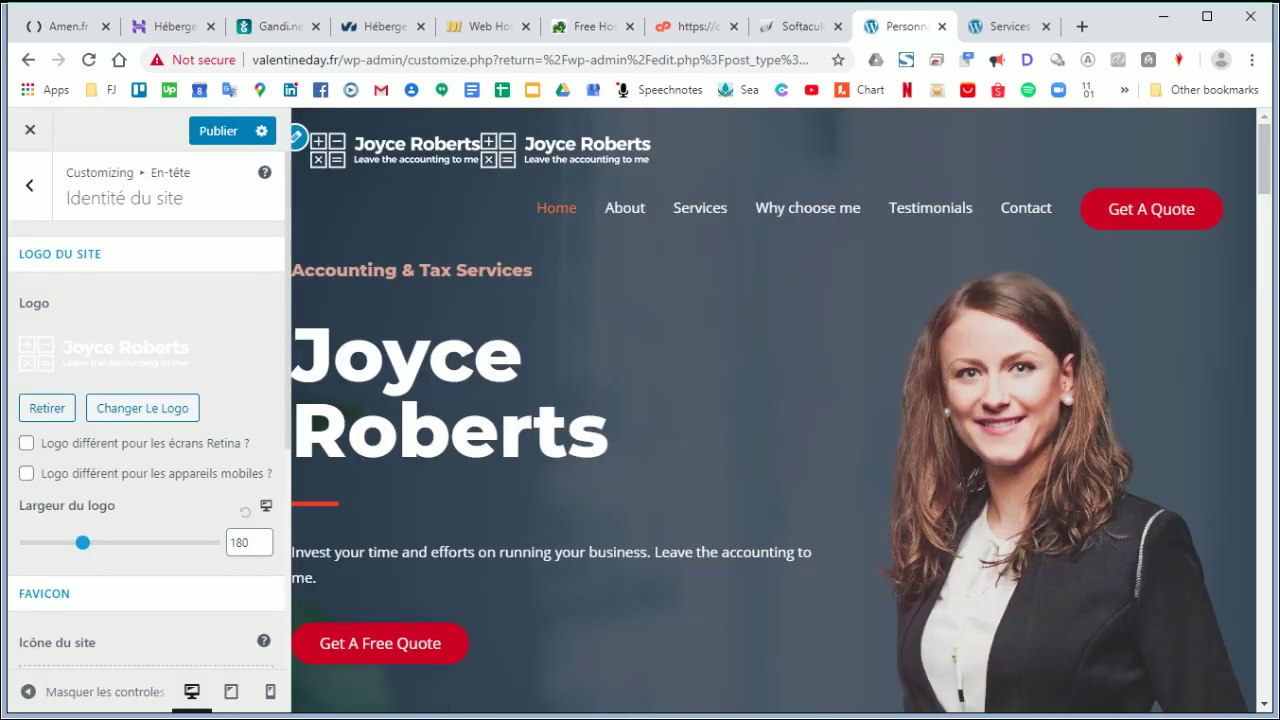
{"action": "left_click", "coordinate": [26, 444]}
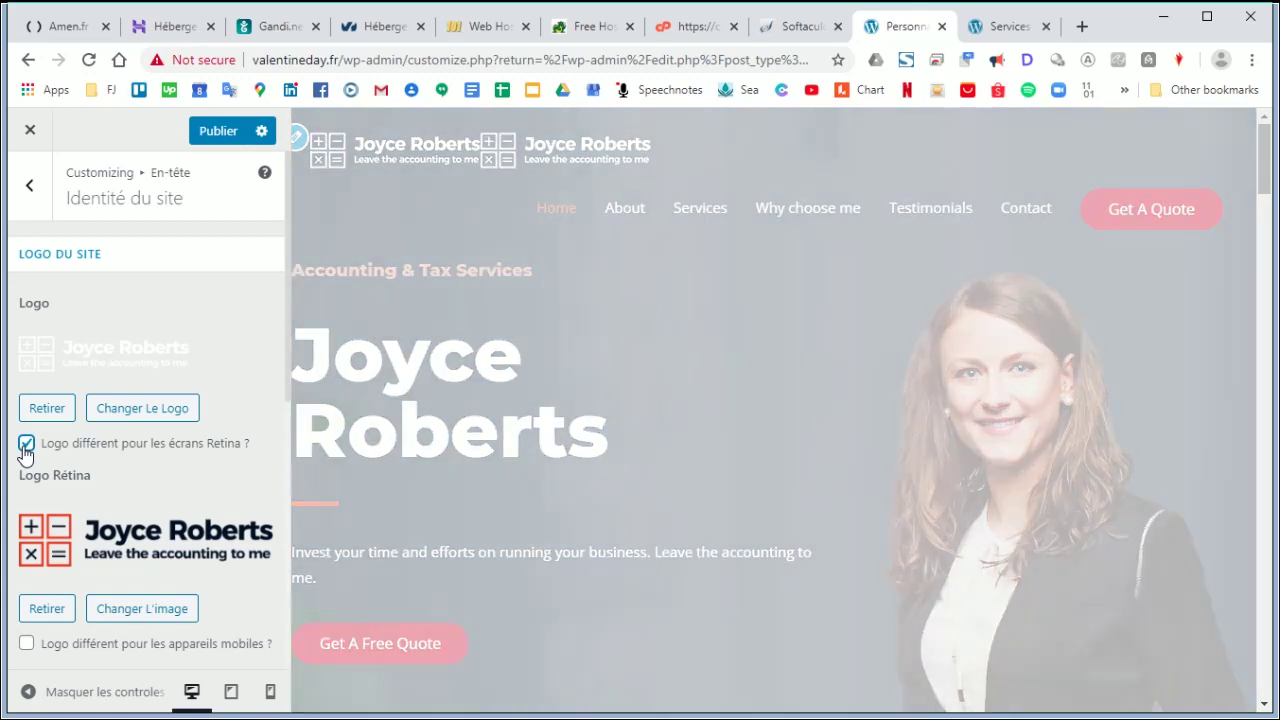
{"action": "left_click", "coordinate": [25, 446]}
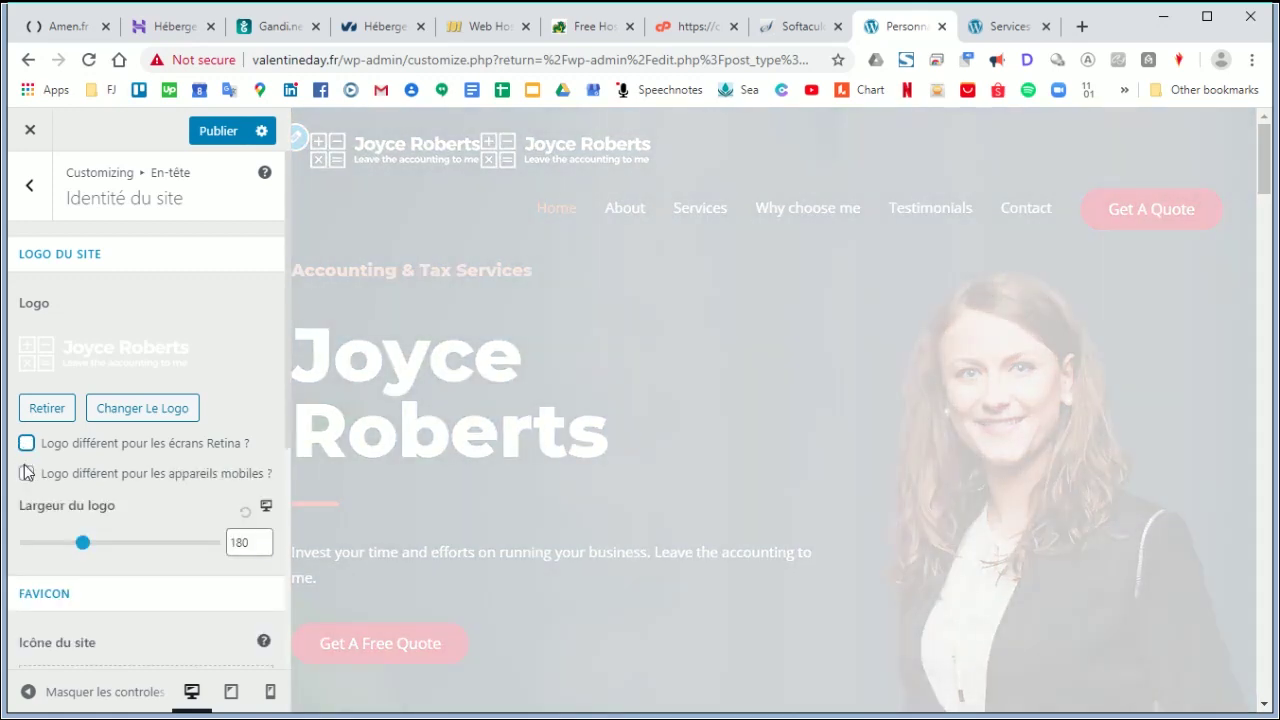
{"action": "left_click", "coordinate": [26, 473]}
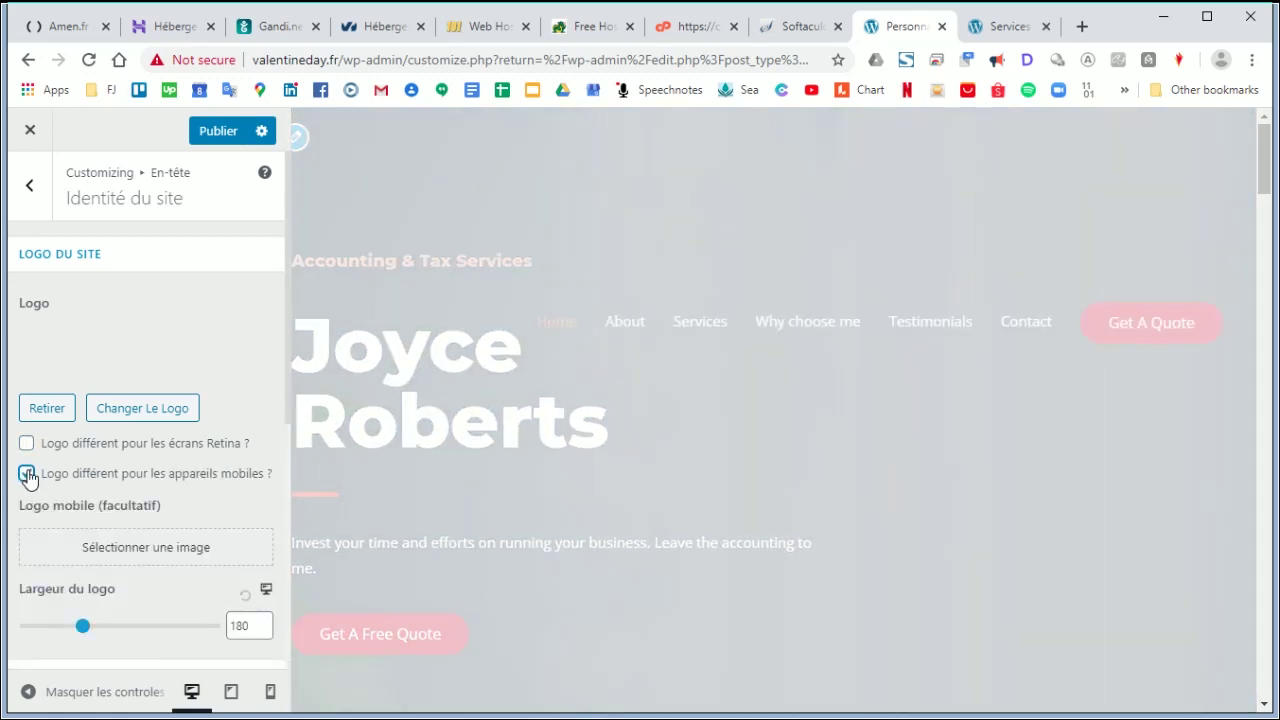
{"action": "left_click", "coordinate": [27, 474]}
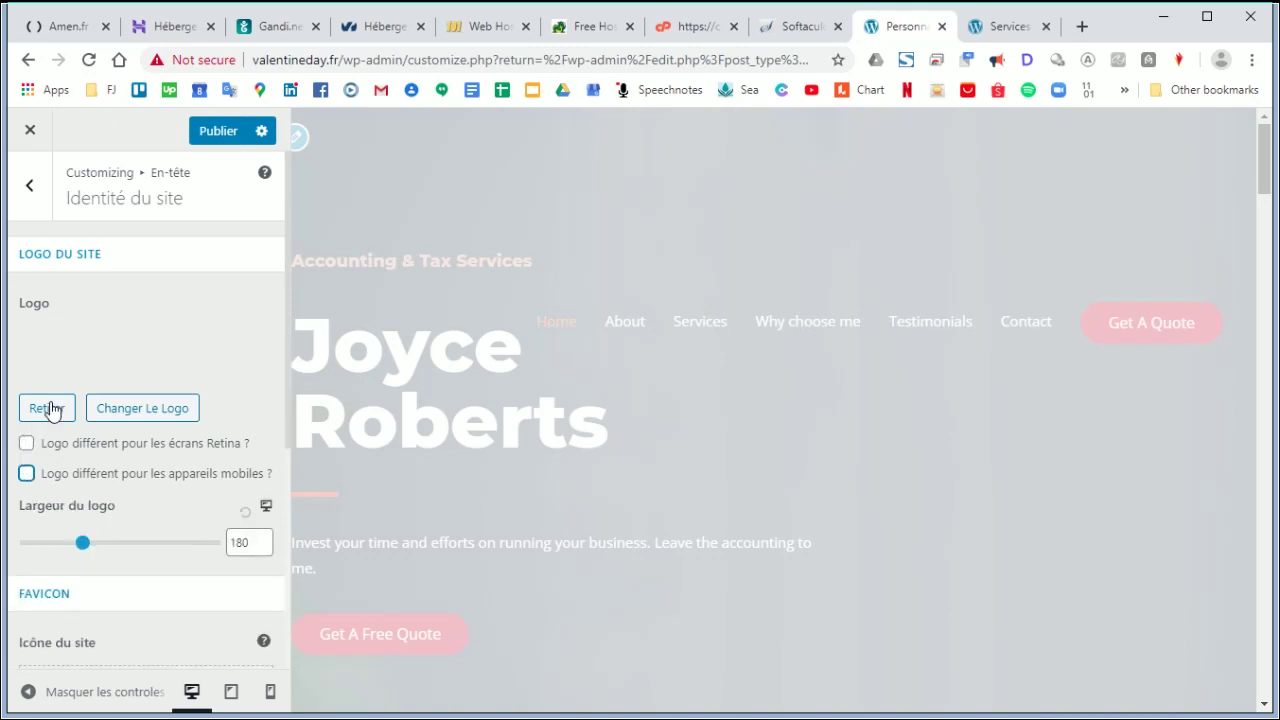
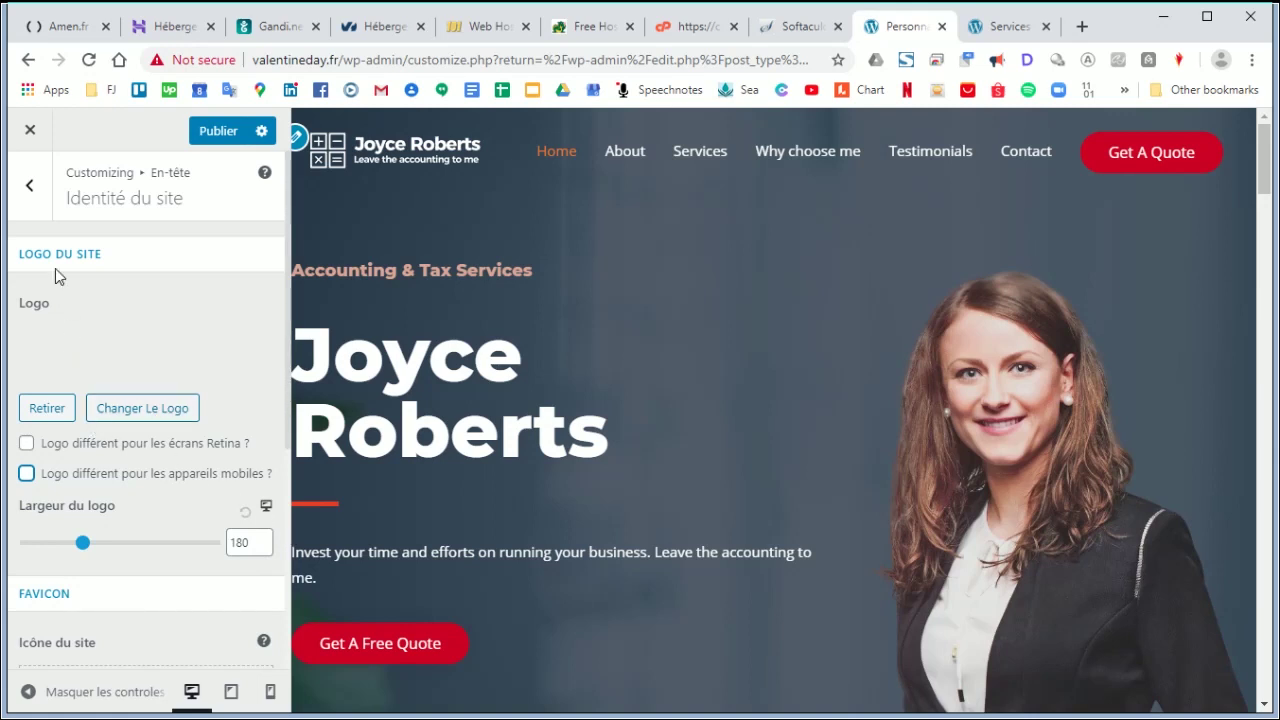
Go back to the En-tête list and open the En-tête principal settings.
{"action": "left_click", "coordinate": [40, 203]}
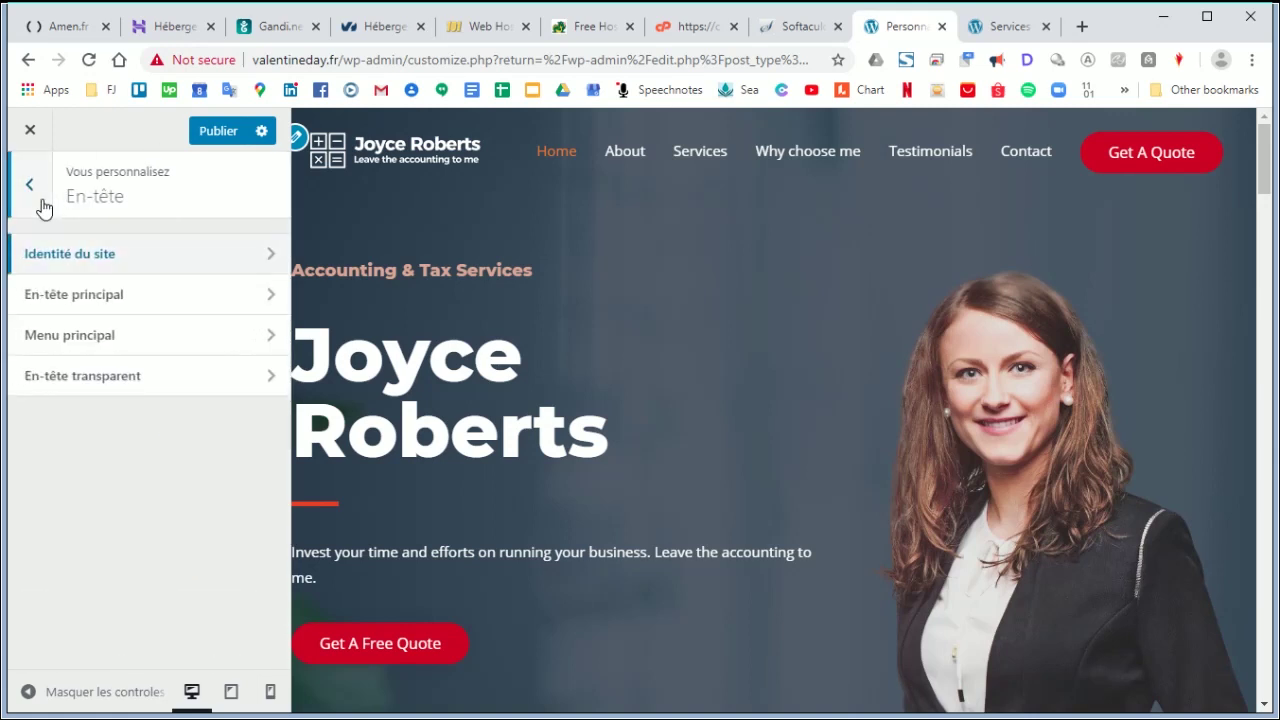
{"action": "left_click", "coordinate": [111, 306]}
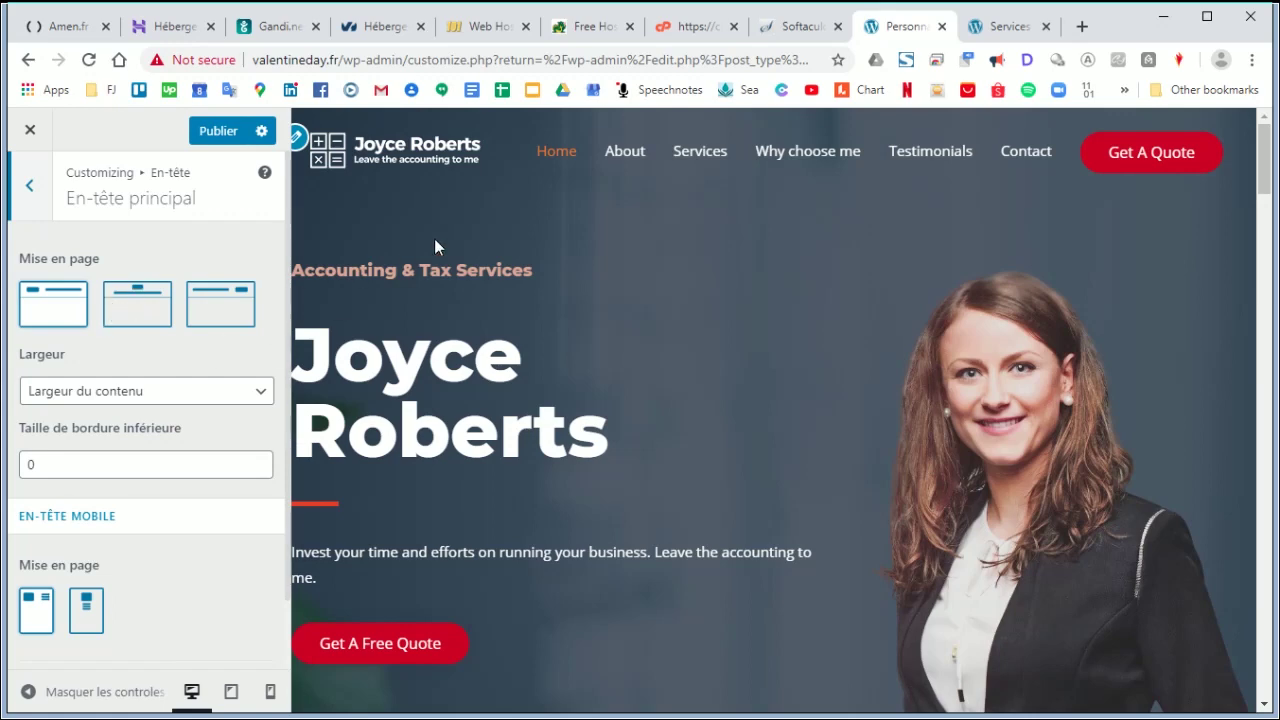
Preview the centred-logo and right-logo headers, keep logo-left/menu-right, then go back to En-tête.
{"action": "left_click", "coordinate": [137, 312]}
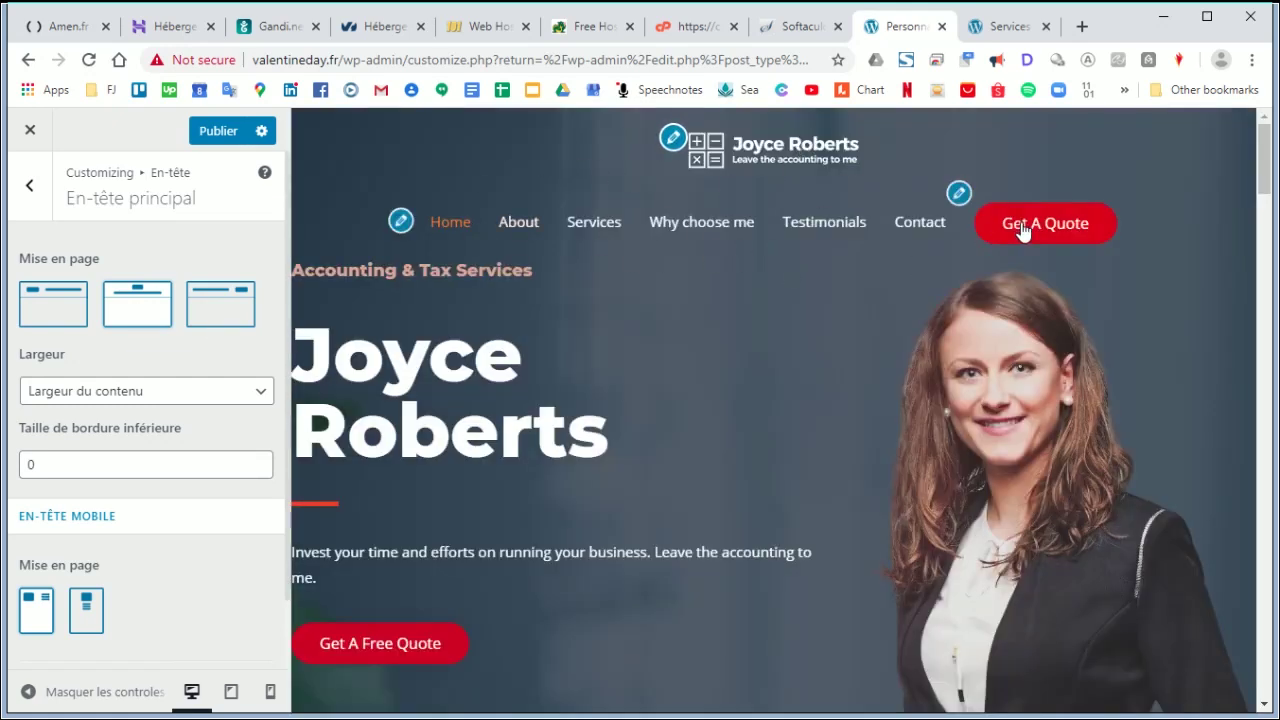
{"action": "left_click", "coordinate": [229, 314]}
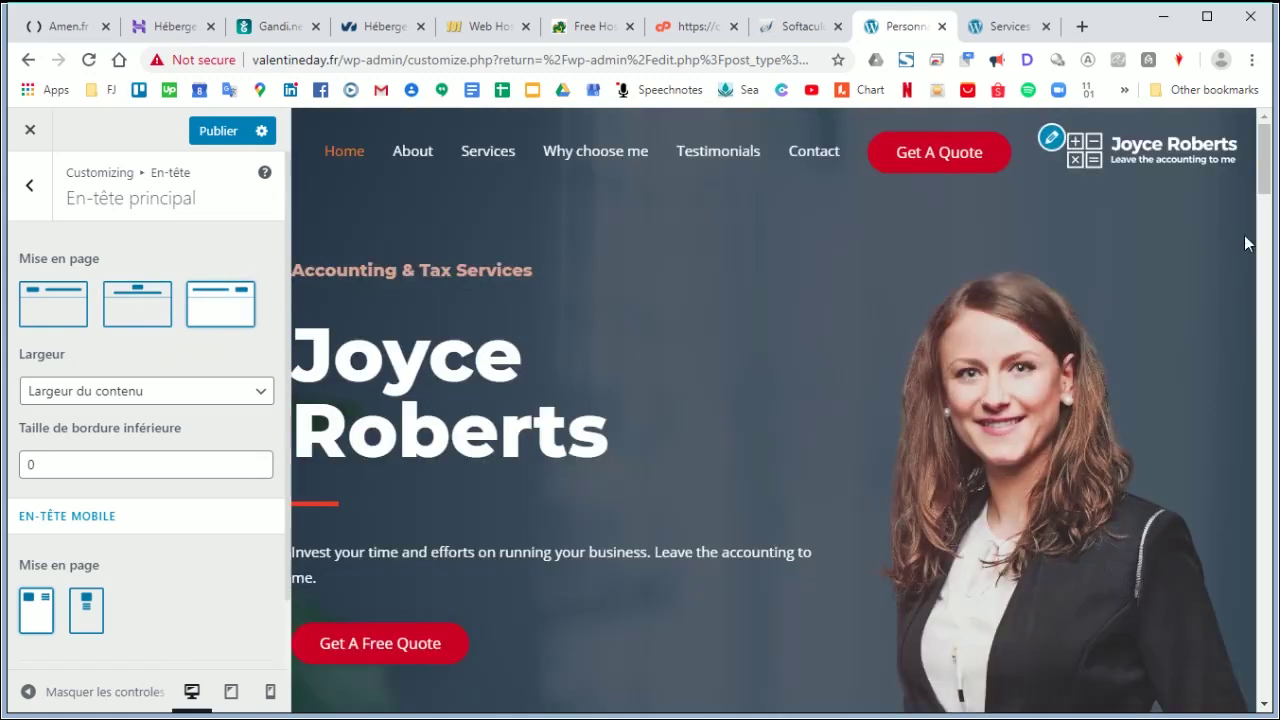
{"action": "left_click", "coordinate": [60, 318]}
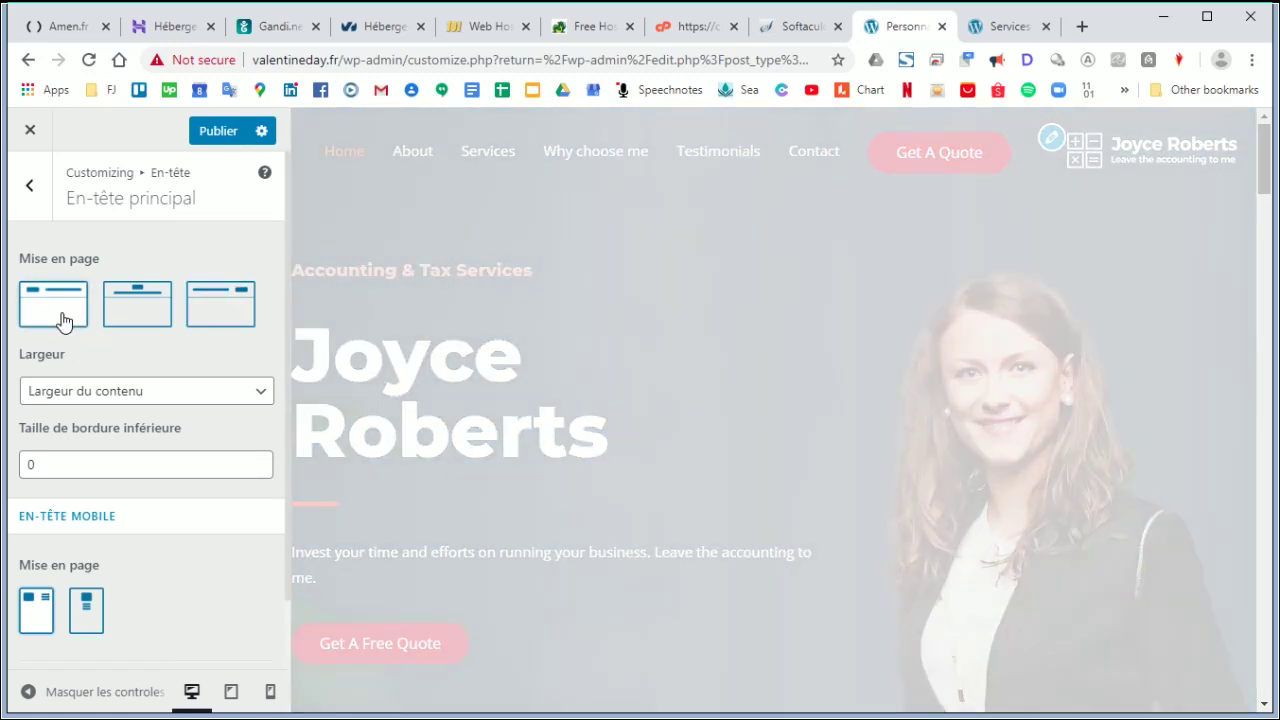
{"action": "scroll", "coordinate": [146, 494], "scroll_direction": "down", "scroll_amount": 1}
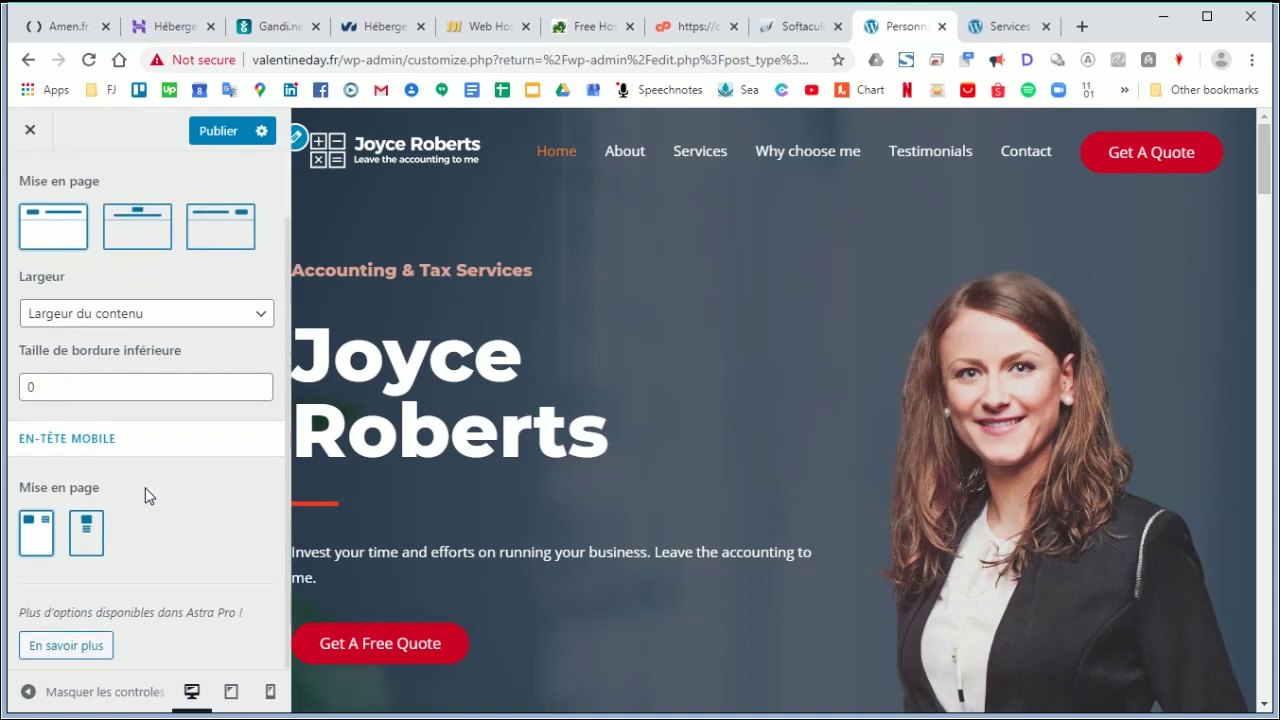
{"action": "scroll", "coordinate": [140, 410], "scroll_direction": "up", "scroll_amount": 1}
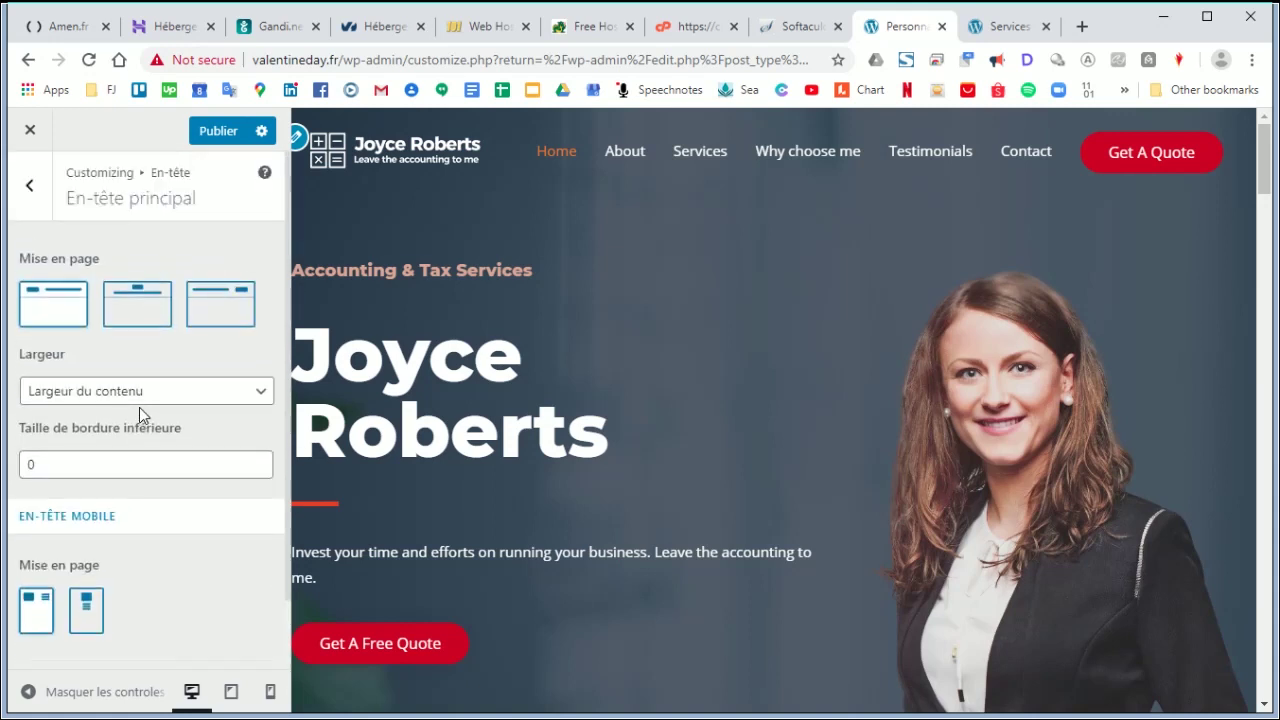
{"action": "left_click", "coordinate": [32, 189]}
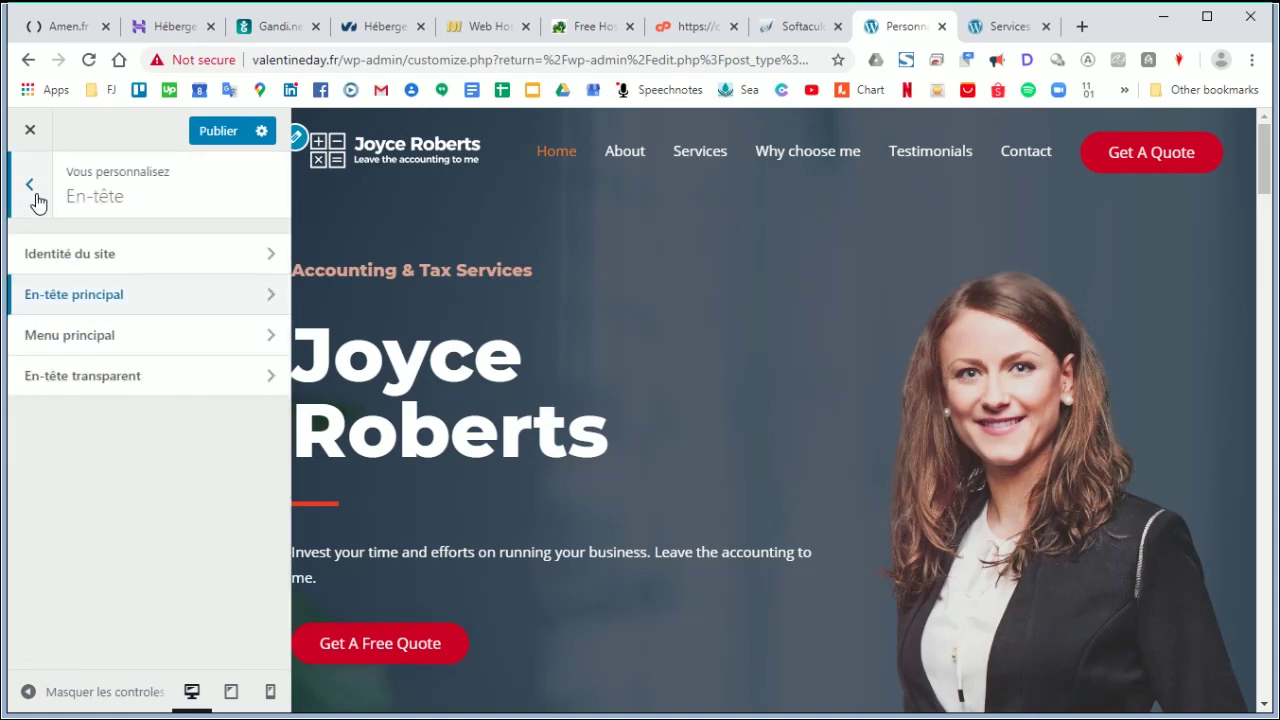
In Menu principal, switch 'Désactiver le menu' on and back off.
{"action": "left_click", "coordinate": [123, 337]}
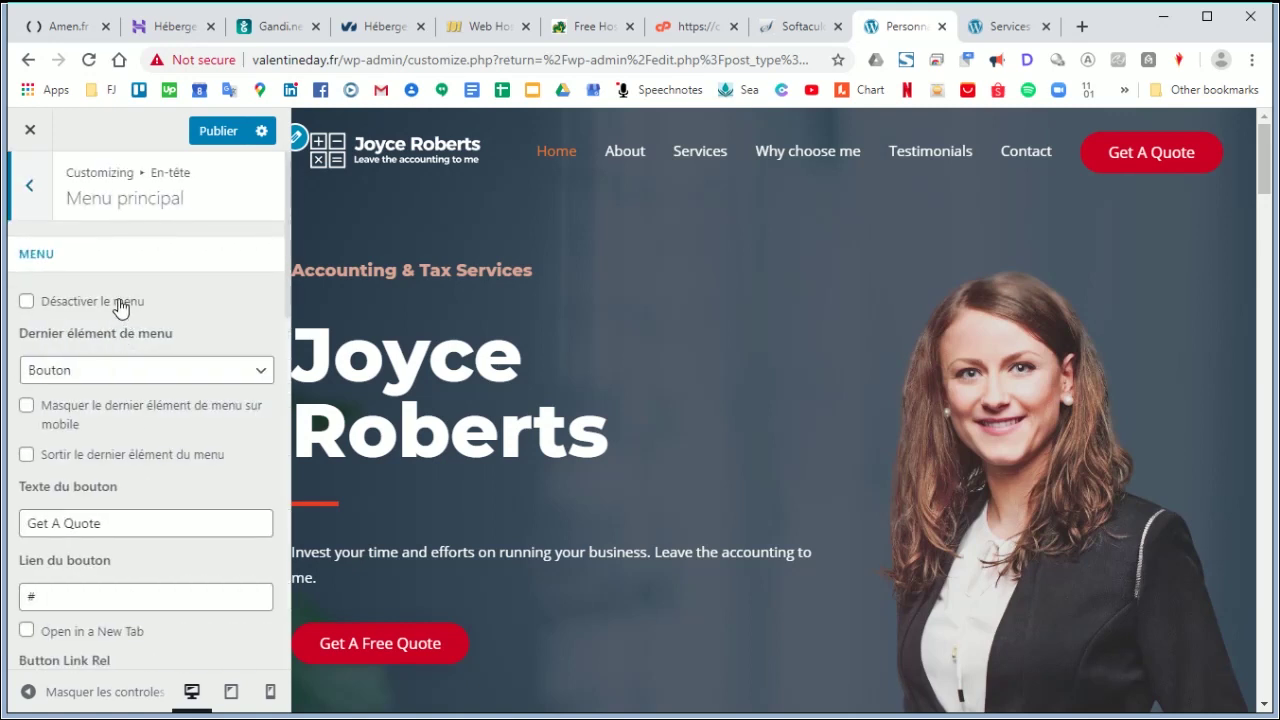
{"action": "left_click", "coordinate": [119, 307]}
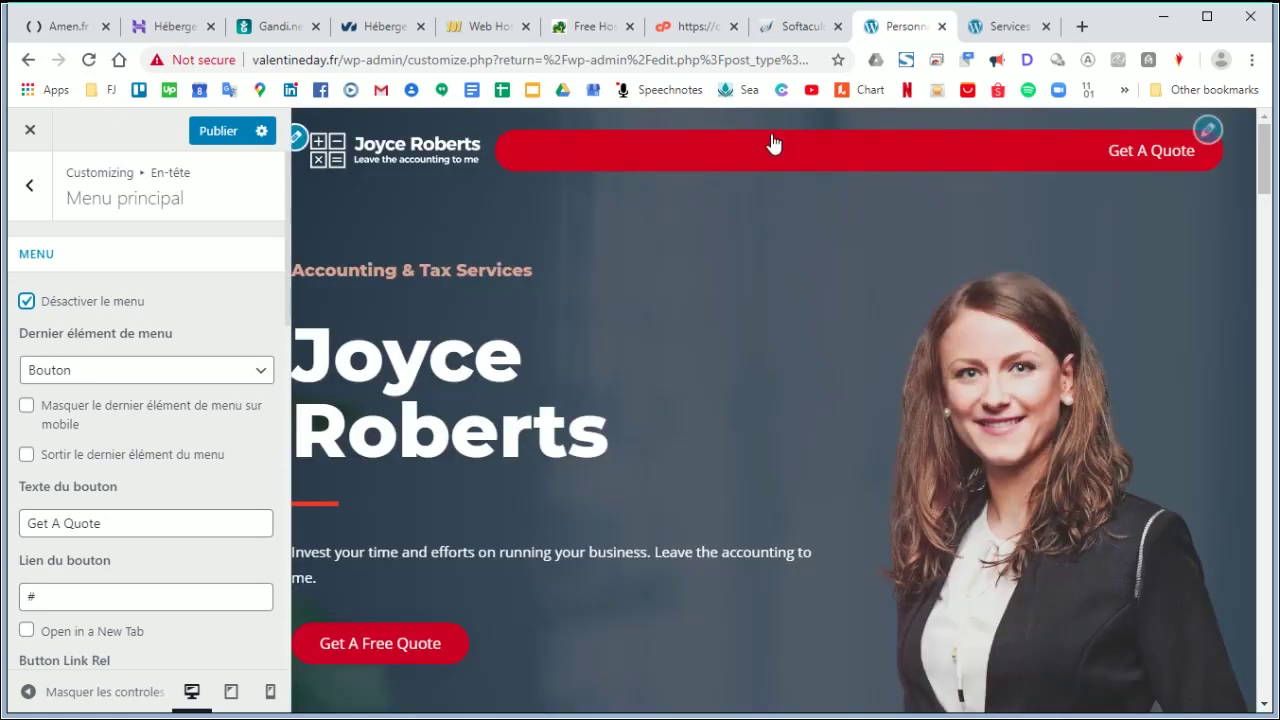
{"action": "left_click", "coordinate": [205, 375]}
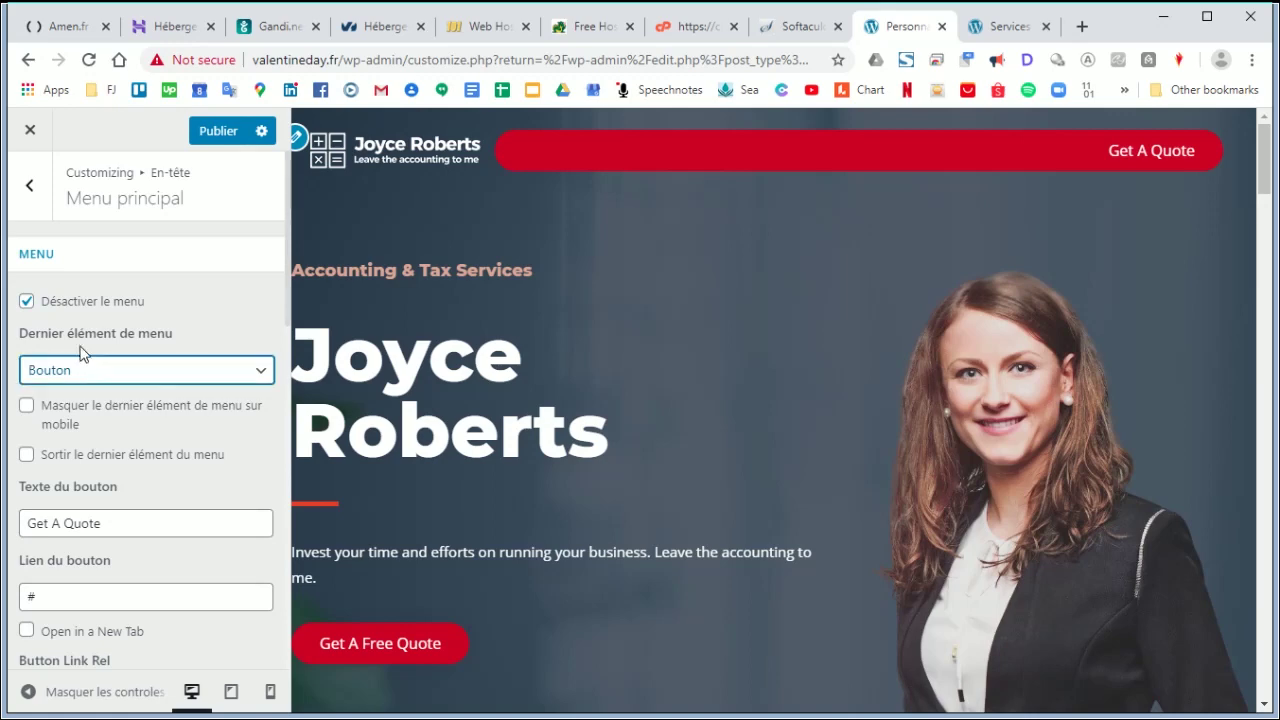
{"action": "left_click", "coordinate": [27, 302]}
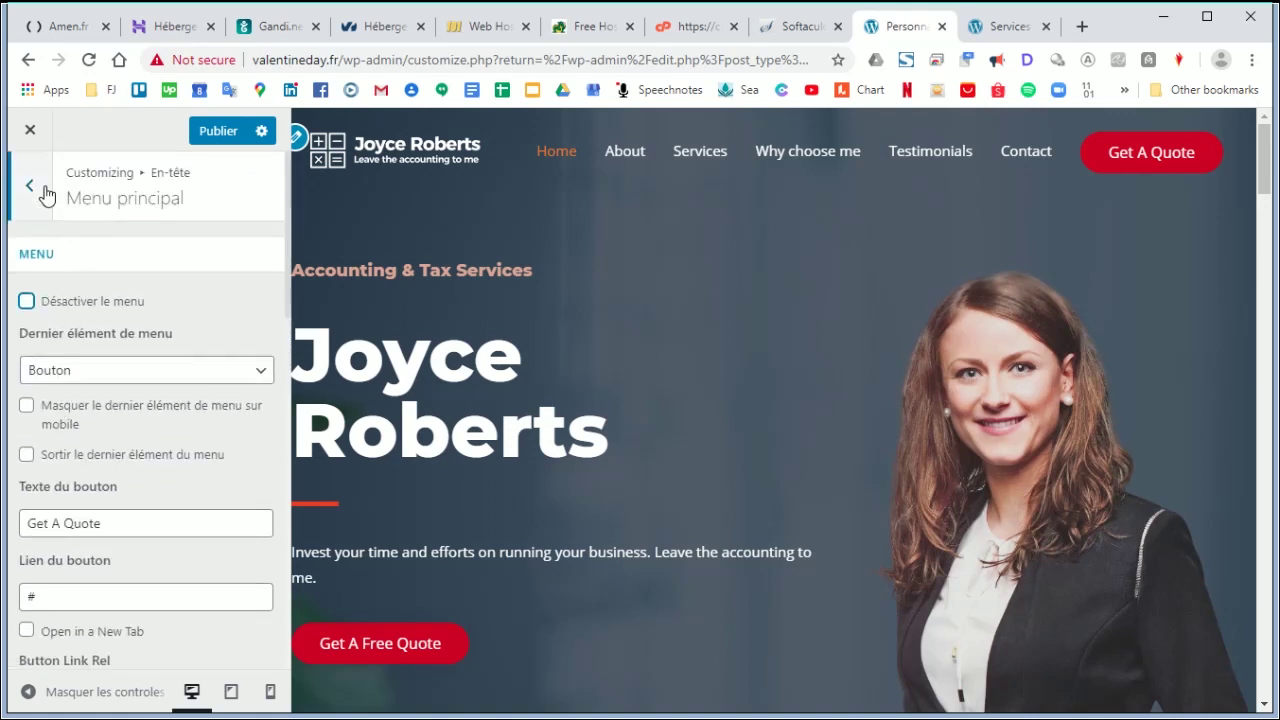
{"action": "left_click", "coordinate": [30, 185]}
Turn the site-wide transparent header on and back off, then return to the top-level sections.
{"action": "left_click", "coordinate": [91, 380]}
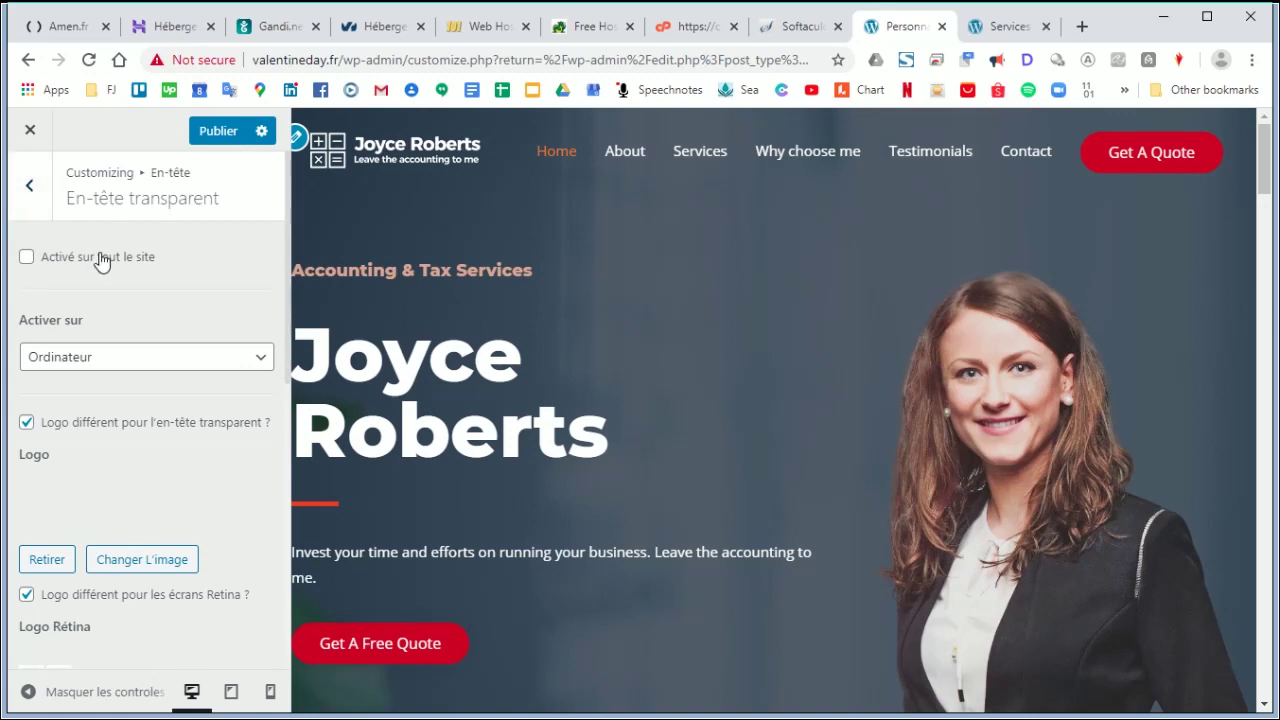
{"action": "left_click", "coordinate": [100, 260]}
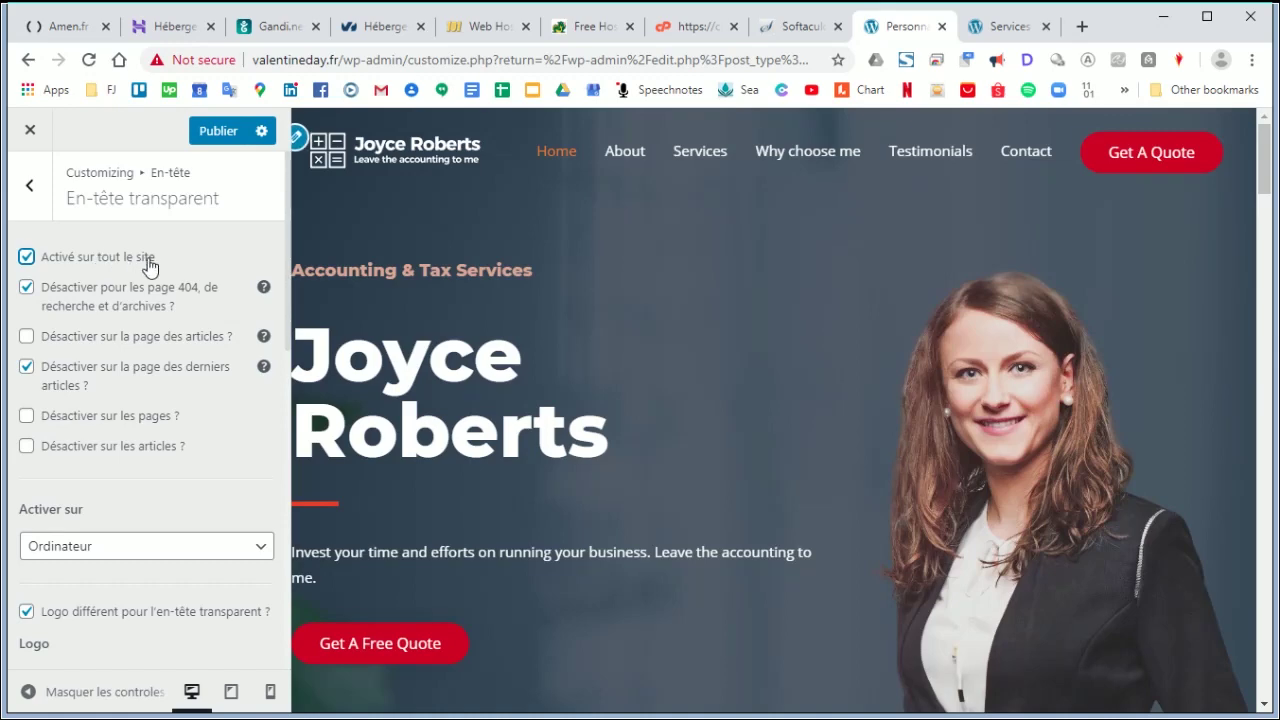
{"action": "scroll", "coordinate": [642, 311], "scroll_direction": "down", "scroll_amount": 6}
{"action": "scroll", "coordinate": [642, 311], "scroll_direction": "up", "scroll_amount": 6}
{"action": "left_click", "coordinate": [70, 266]}
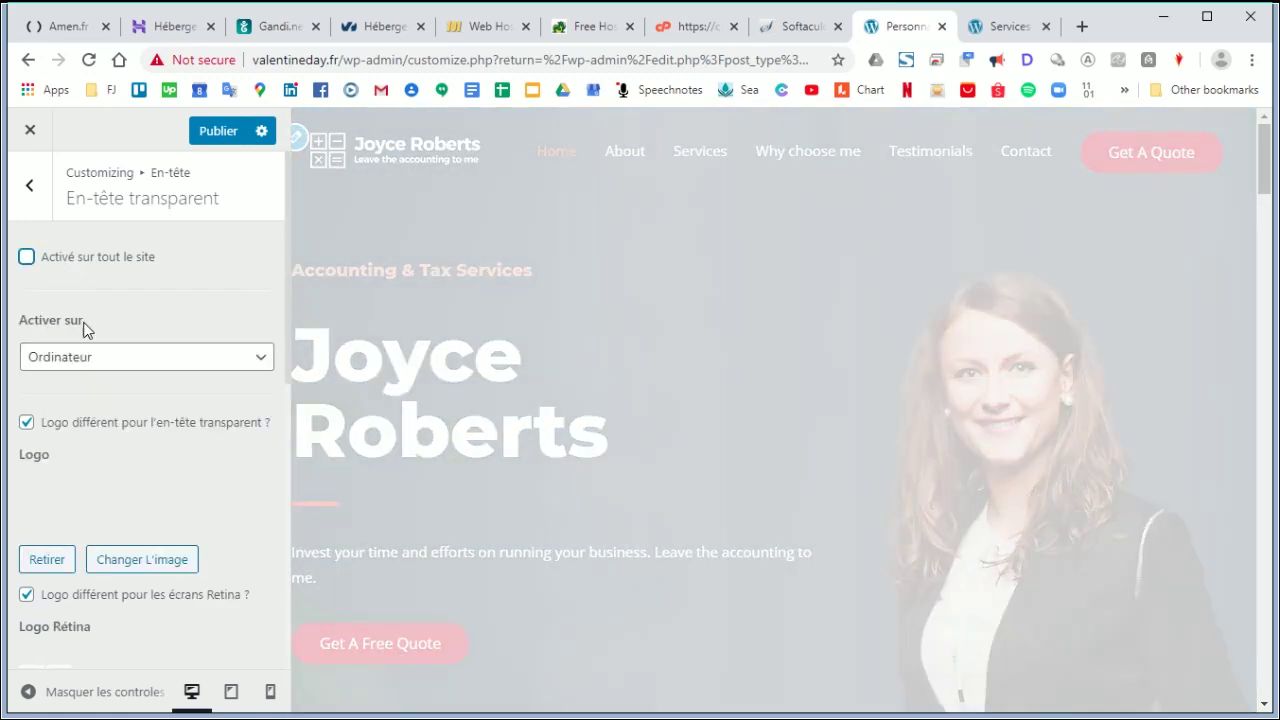
{"action": "left_click", "coordinate": [98, 360]}
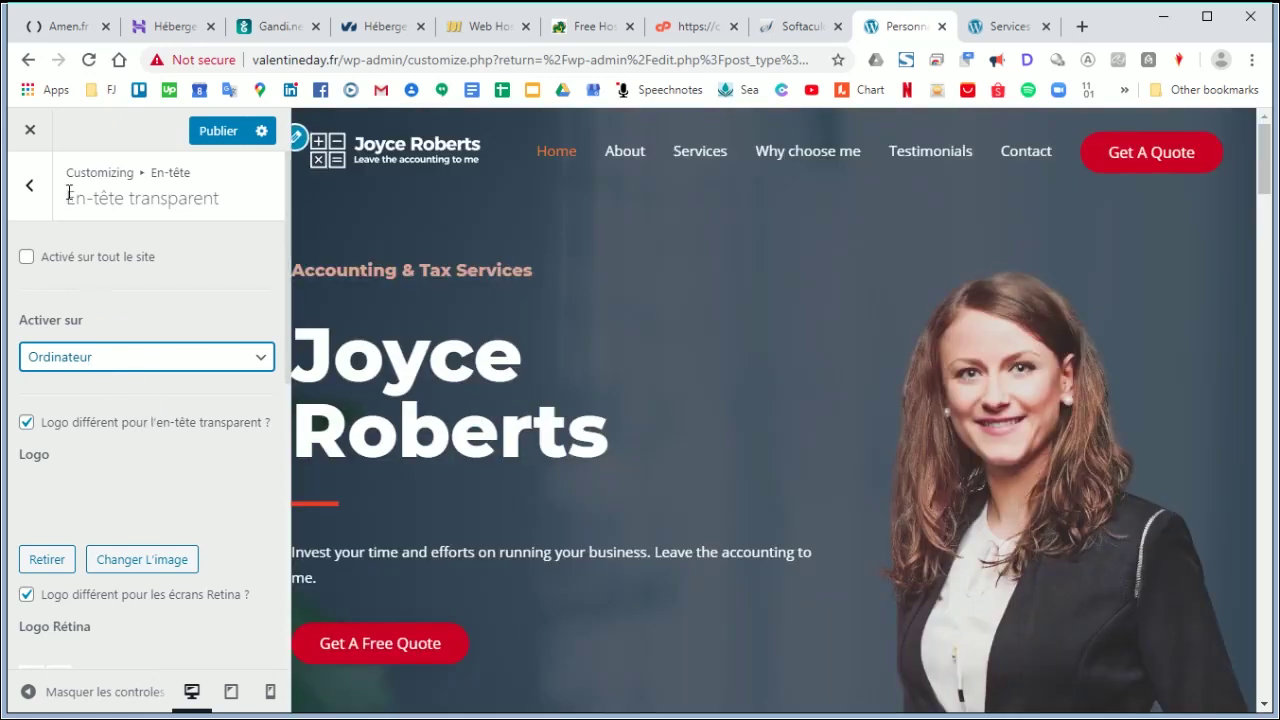
{"action": "left_click", "coordinate": [30, 192]}
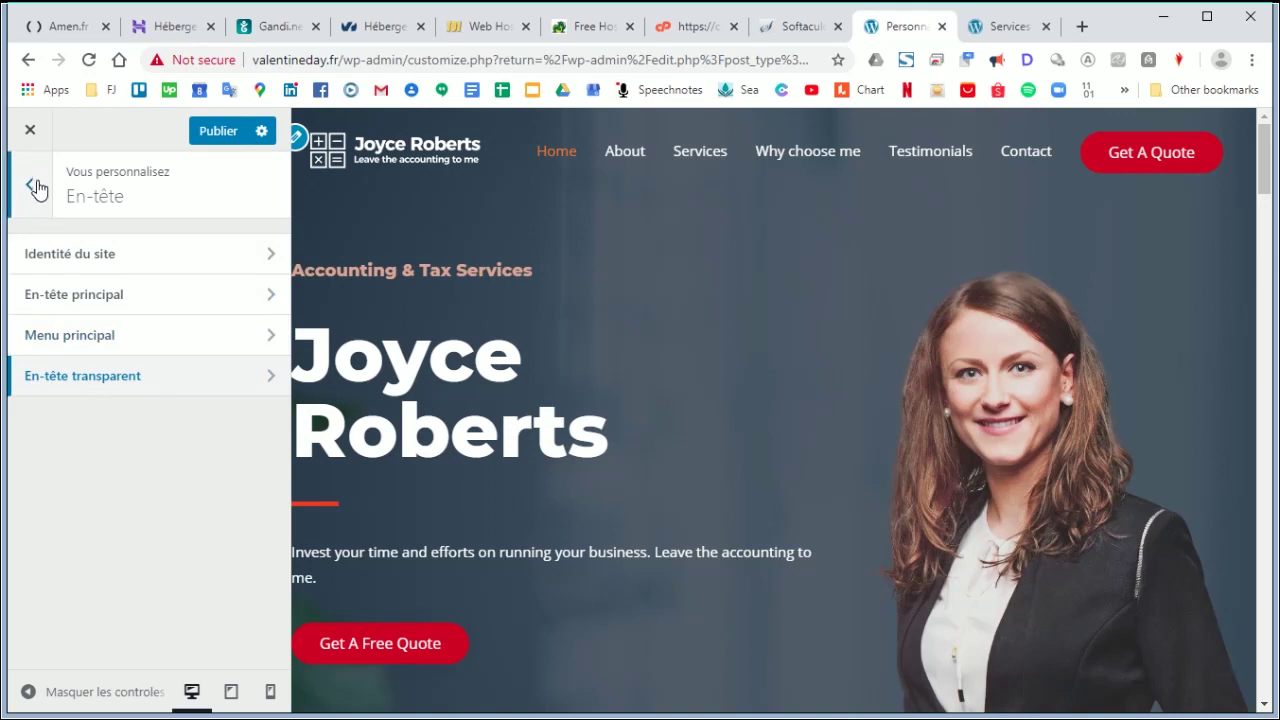
{"action": "left_click", "coordinate": [30, 192]}
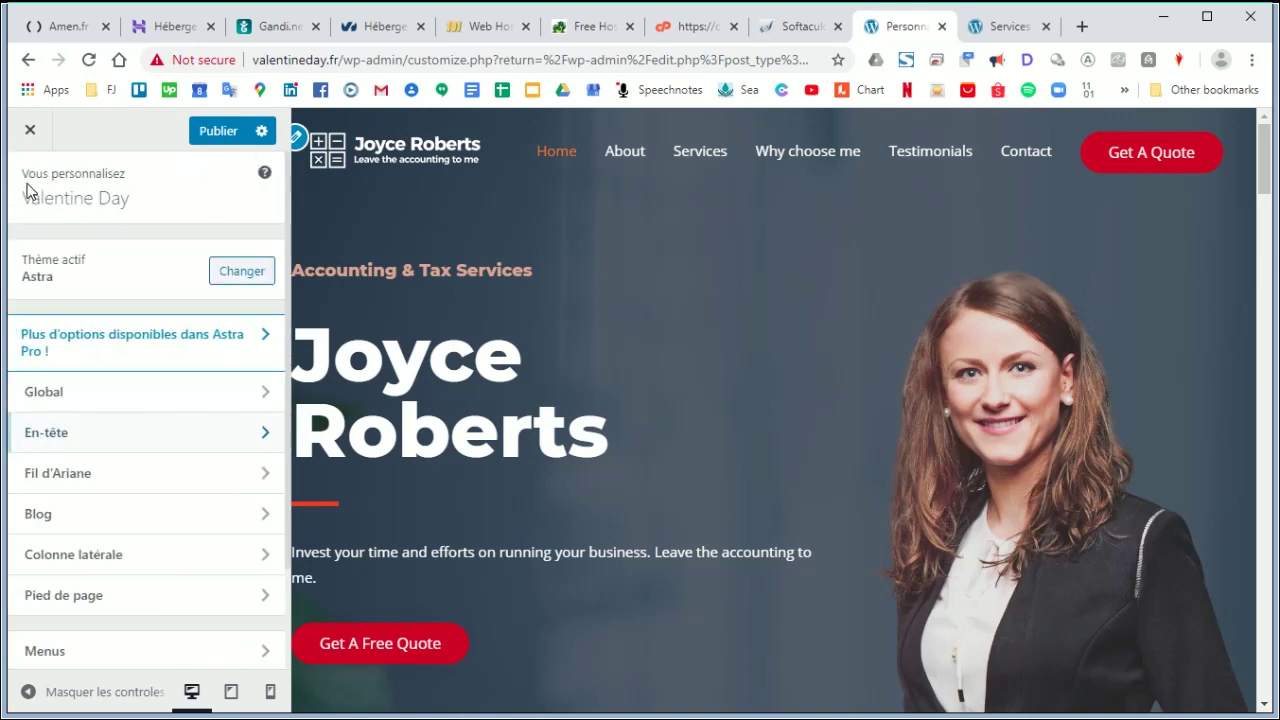
Look over the Fil d'Ariane and Blog / Archive settings, returning to the top level.
{"action": "scroll", "coordinate": [181, 466], "scroll_direction": "down", "scroll_amount": 1}
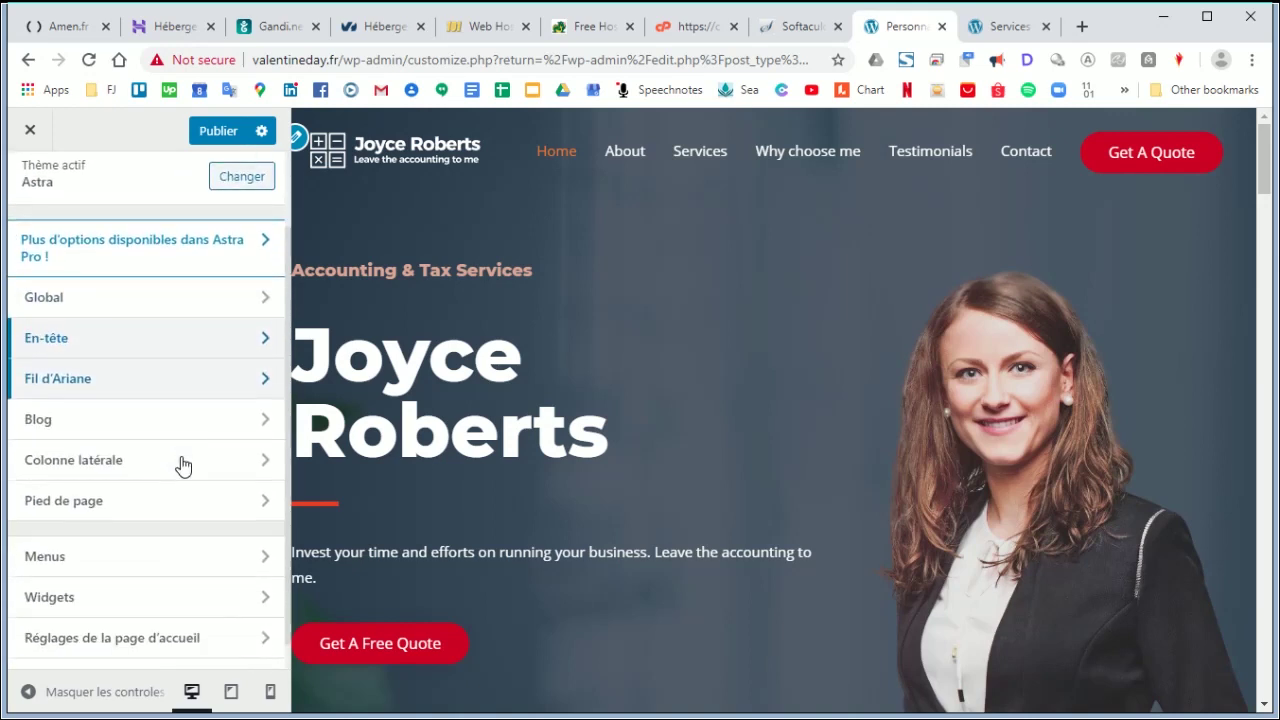
{"action": "left_click", "coordinate": [176, 376]}
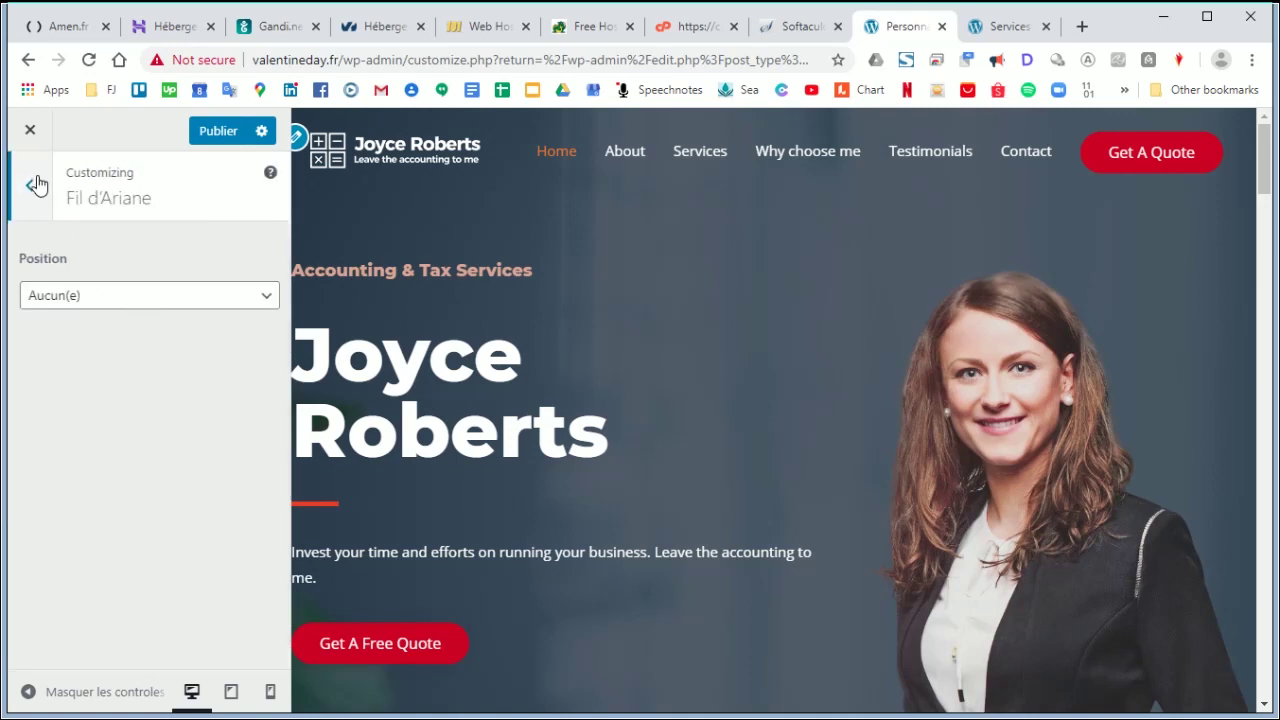
{"action": "left_click", "coordinate": [33, 186]}
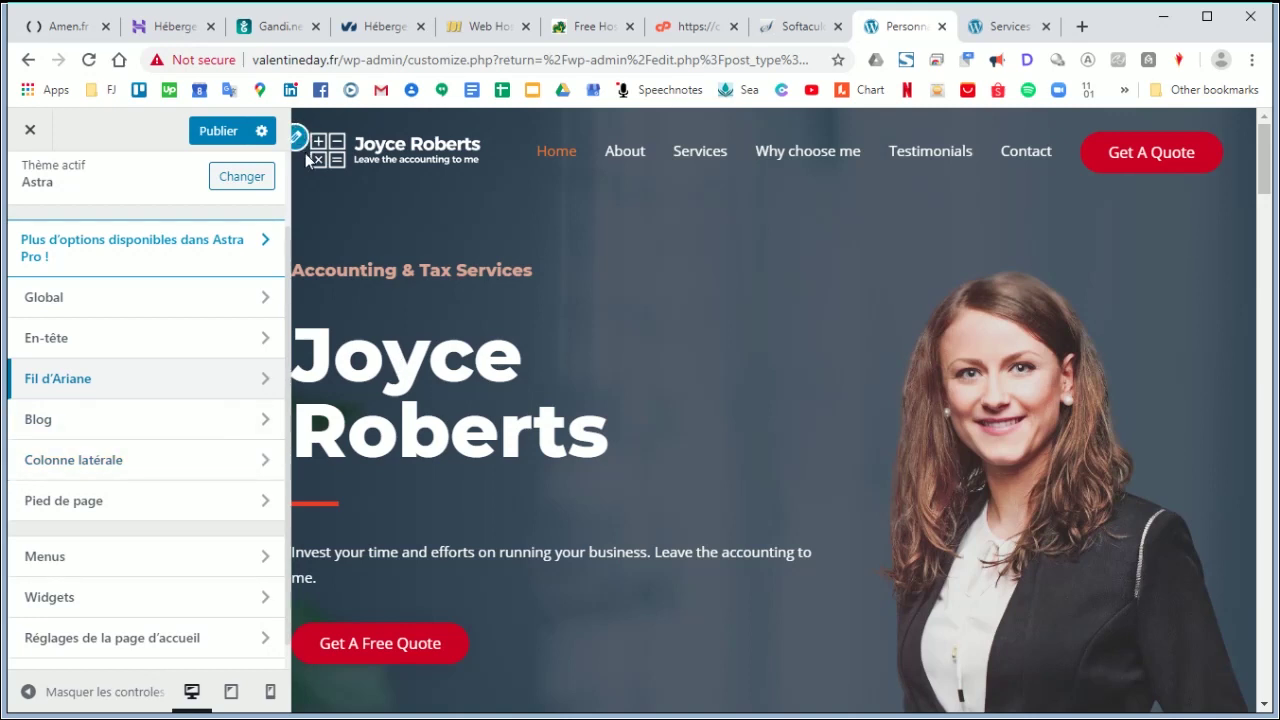
{"action": "left_click", "coordinate": [121, 443]}
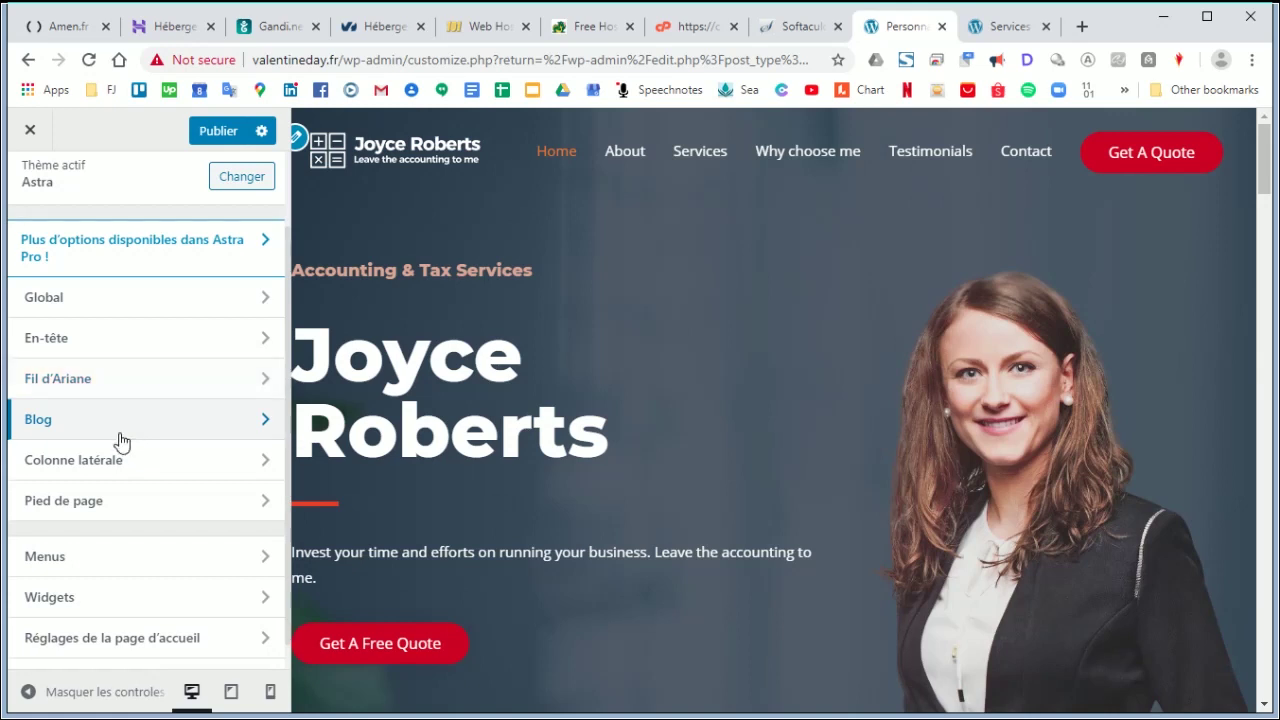
{"action": "left_click", "coordinate": [150, 260]}
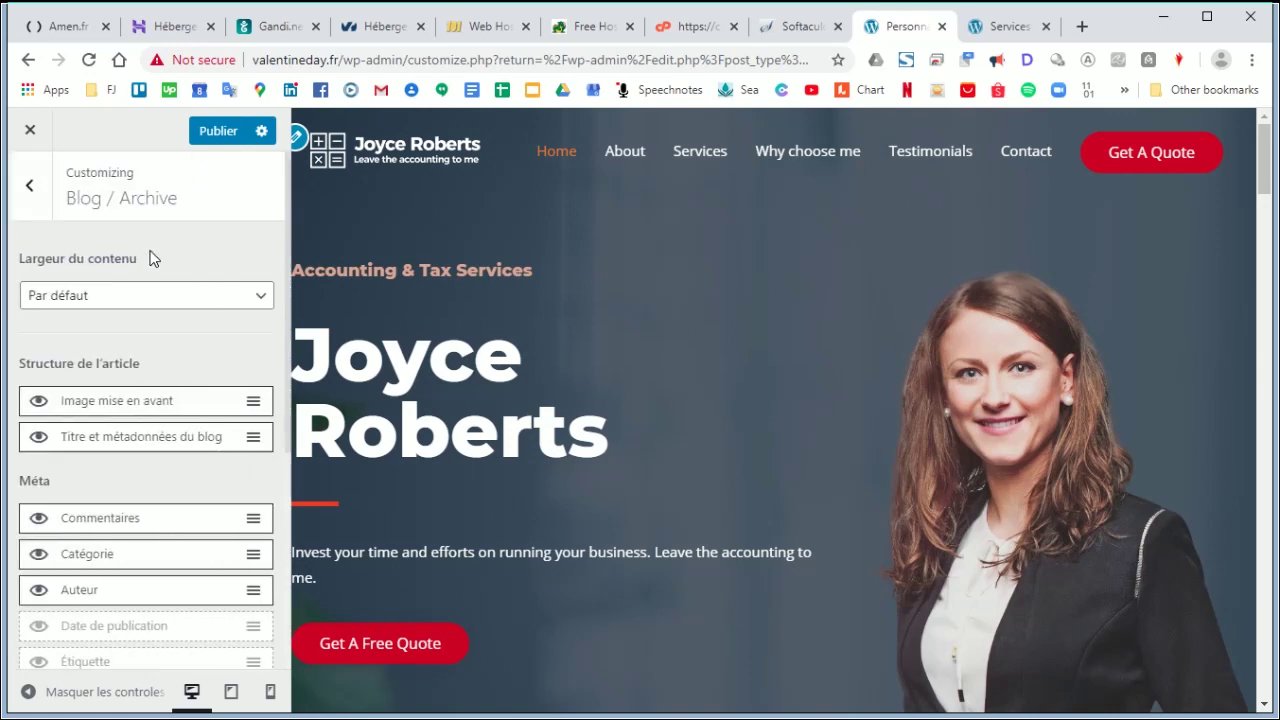
{"action": "left_click", "coordinate": [30, 186]}
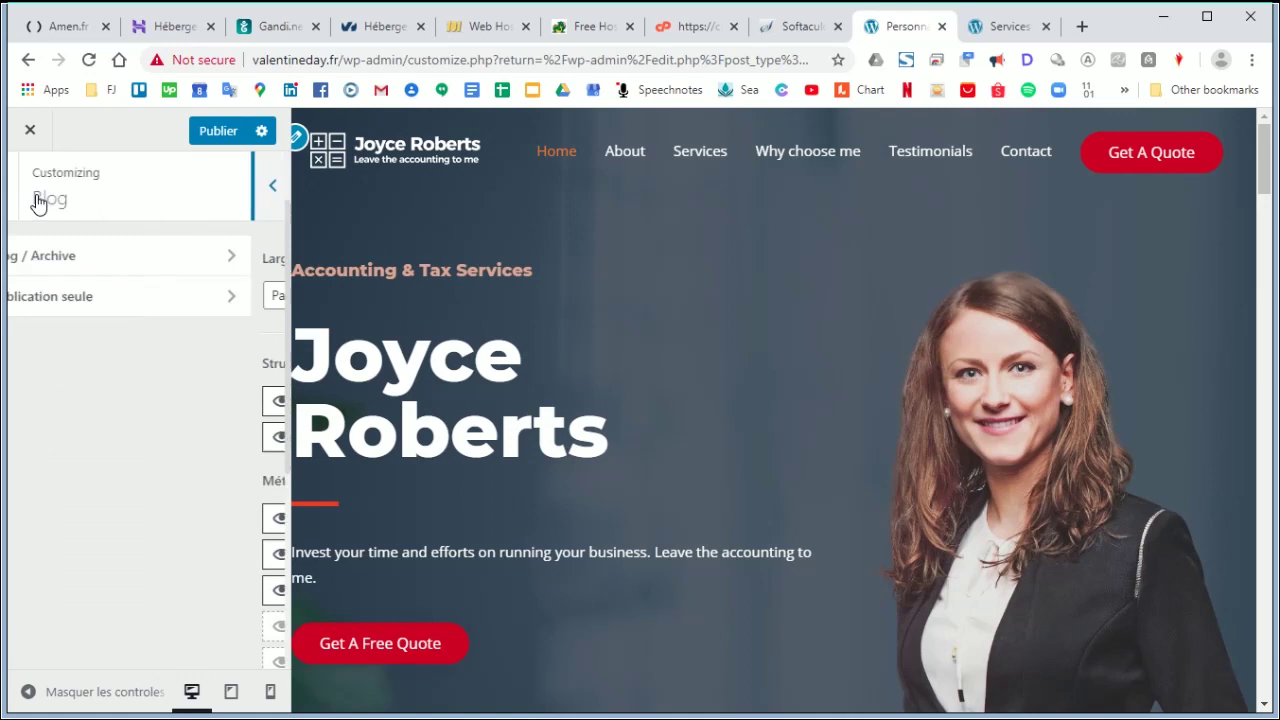
{"action": "left_click", "coordinate": [33, 190]}
Check the Colonne latérale settings, then open Pied de page.
{"action": "scroll", "coordinate": [75, 475], "scroll_direction": "down", "scroll_amount": 1}
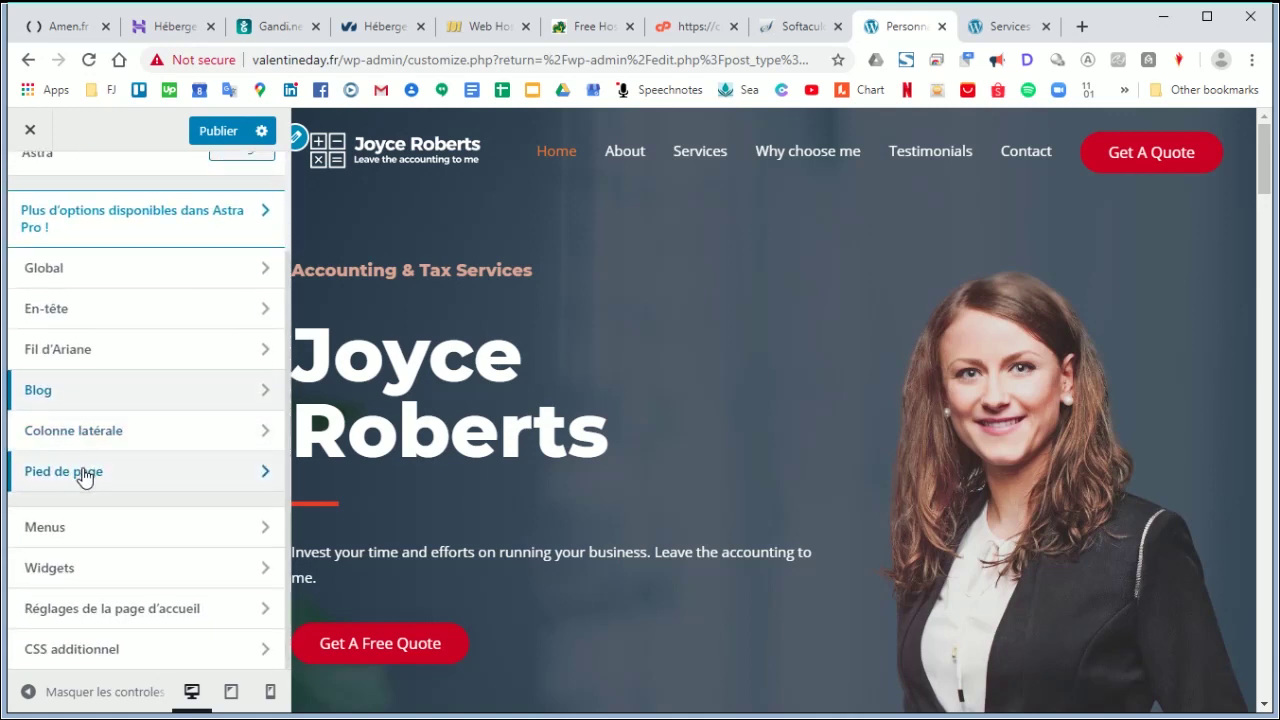
{"action": "left_click", "coordinate": [93, 430]}
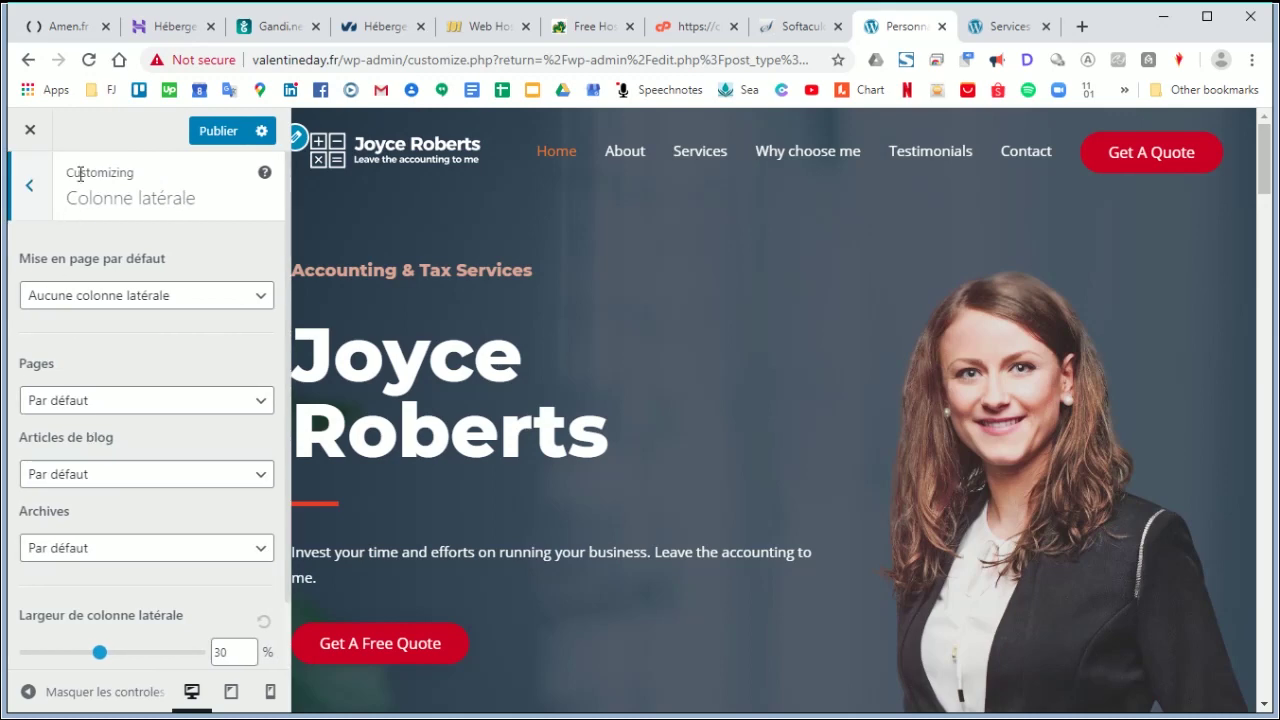
{"action": "left_click", "coordinate": [30, 185]}
{"action": "left_click", "coordinate": [106, 478]}
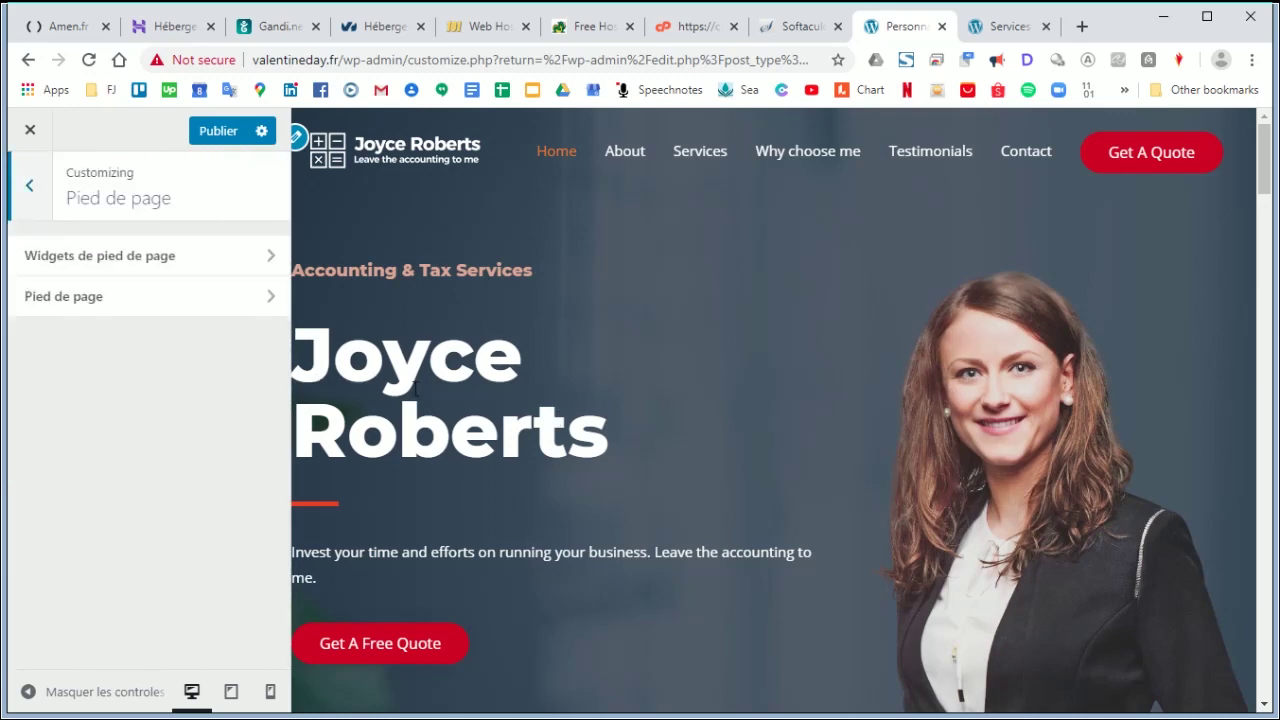
Give Widgets de pied de page the four-column layout.
{"action": "scroll", "coordinate": [707, 437], "scroll_direction": "down", "scroll_amount": 5}
{"action": "scroll", "coordinate": [707, 440], "scroll_direction": "down", "scroll_amount": 15}
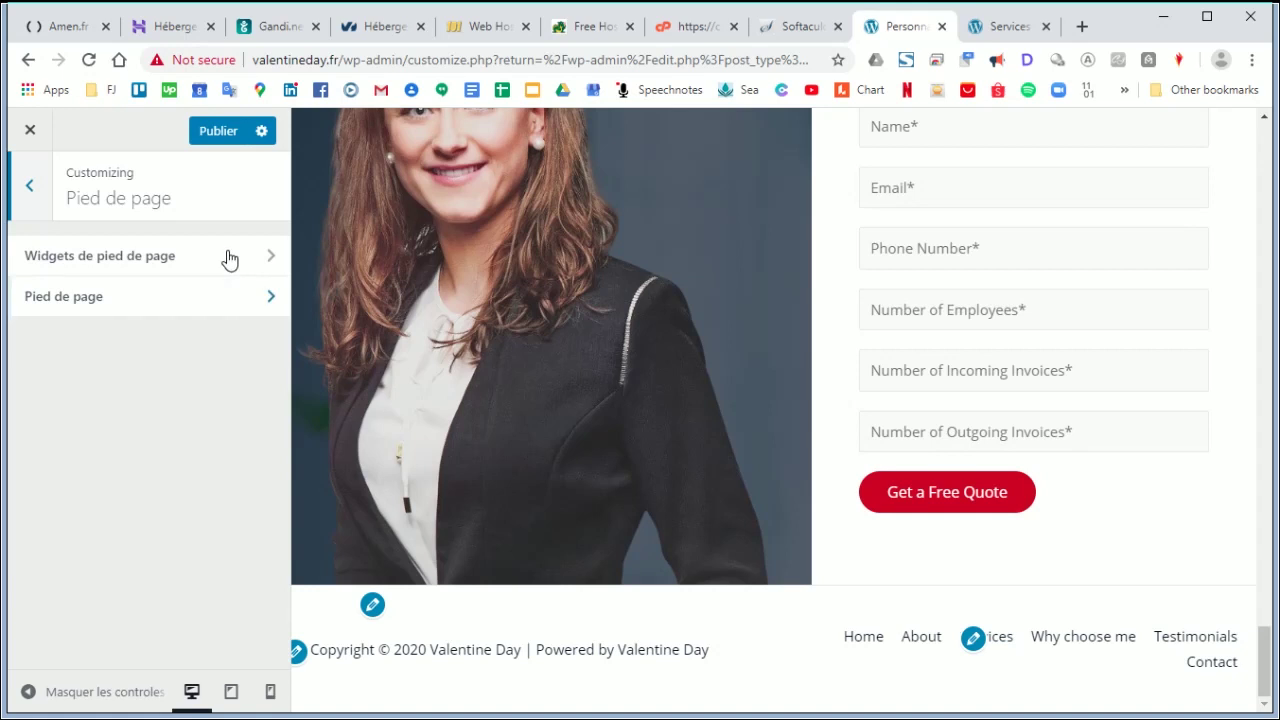
{"action": "left_click", "coordinate": [197, 256]}
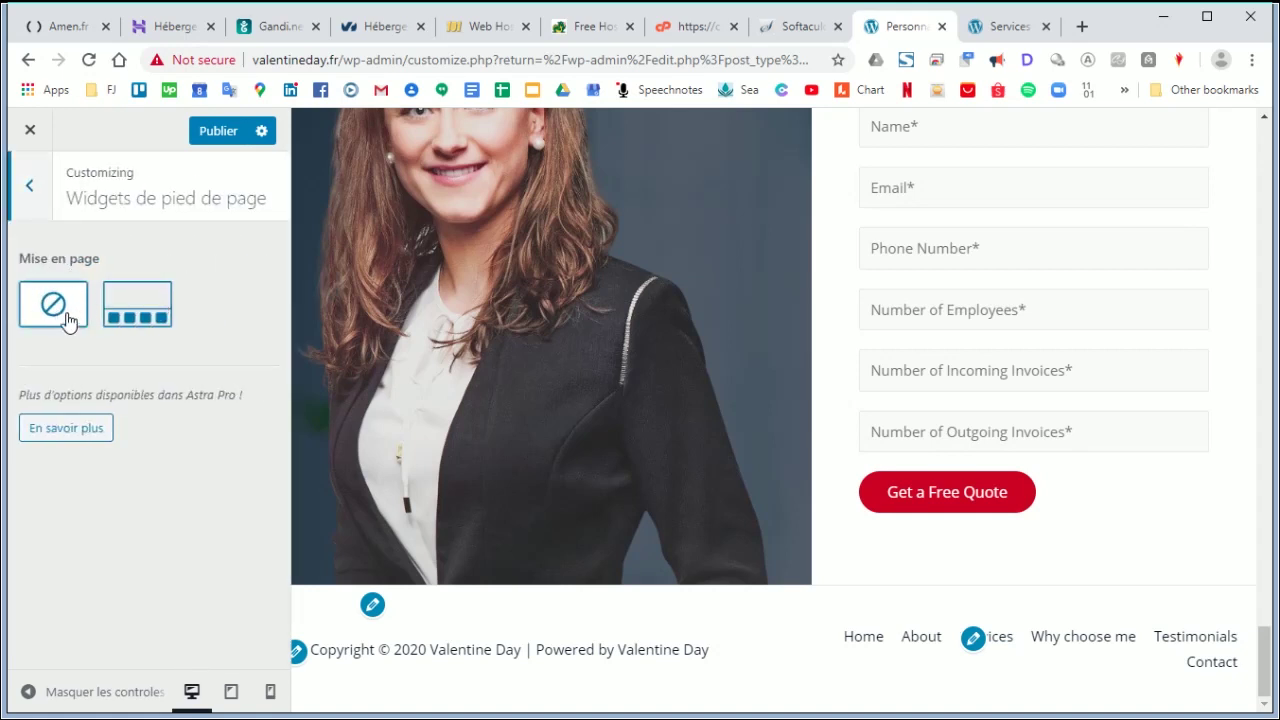
{"action": "left_click", "coordinate": [136, 305]}
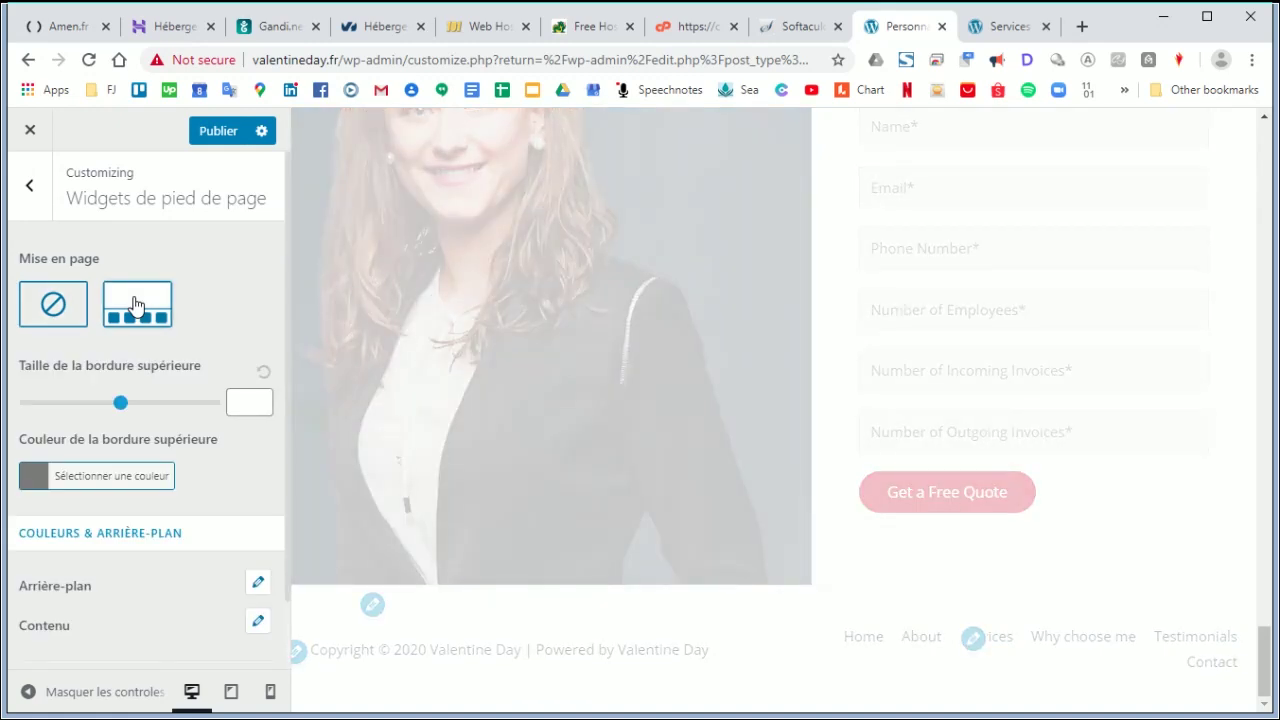
Inspect the footer widgets' Contenu colour options without changing them.
{"action": "scroll", "coordinate": [698, 499], "scroll_direction": "down", "scroll_amount": 3}
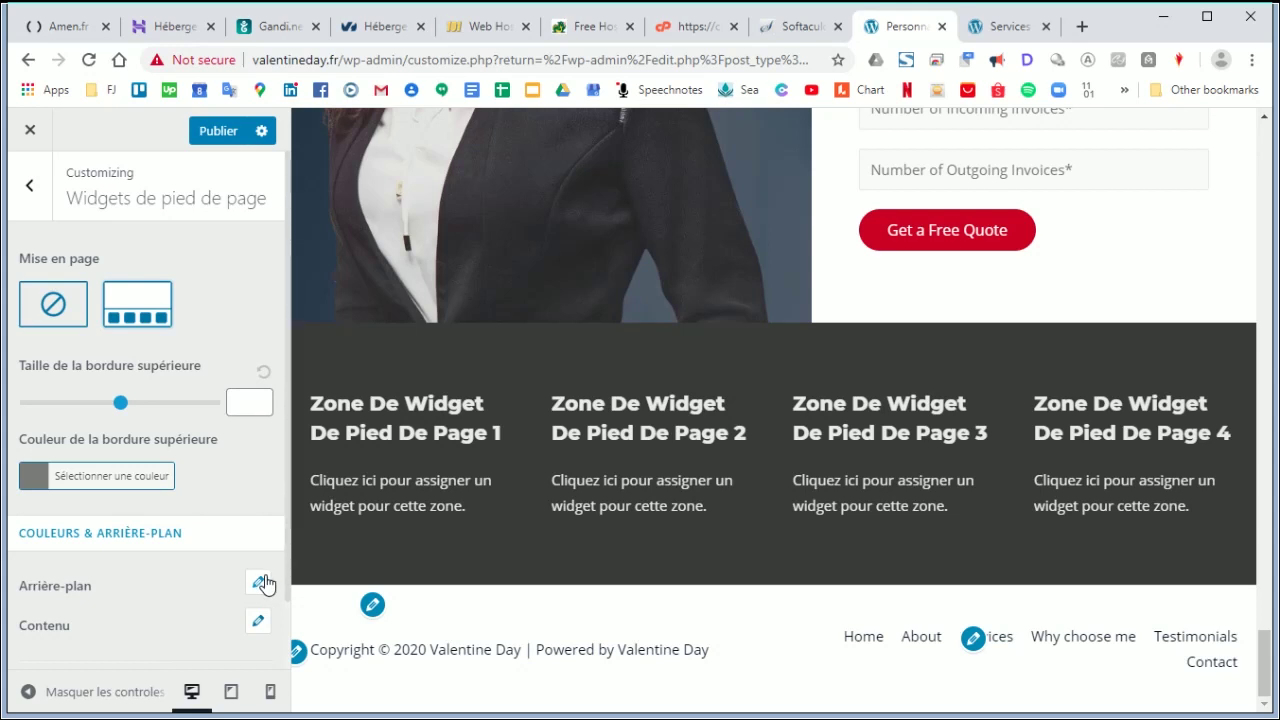
{"action": "left_click", "coordinate": [259, 624]}
{"action": "scroll", "coordinate": [260, 620], "scroll_direction": "down", "scroll_amount": 3}
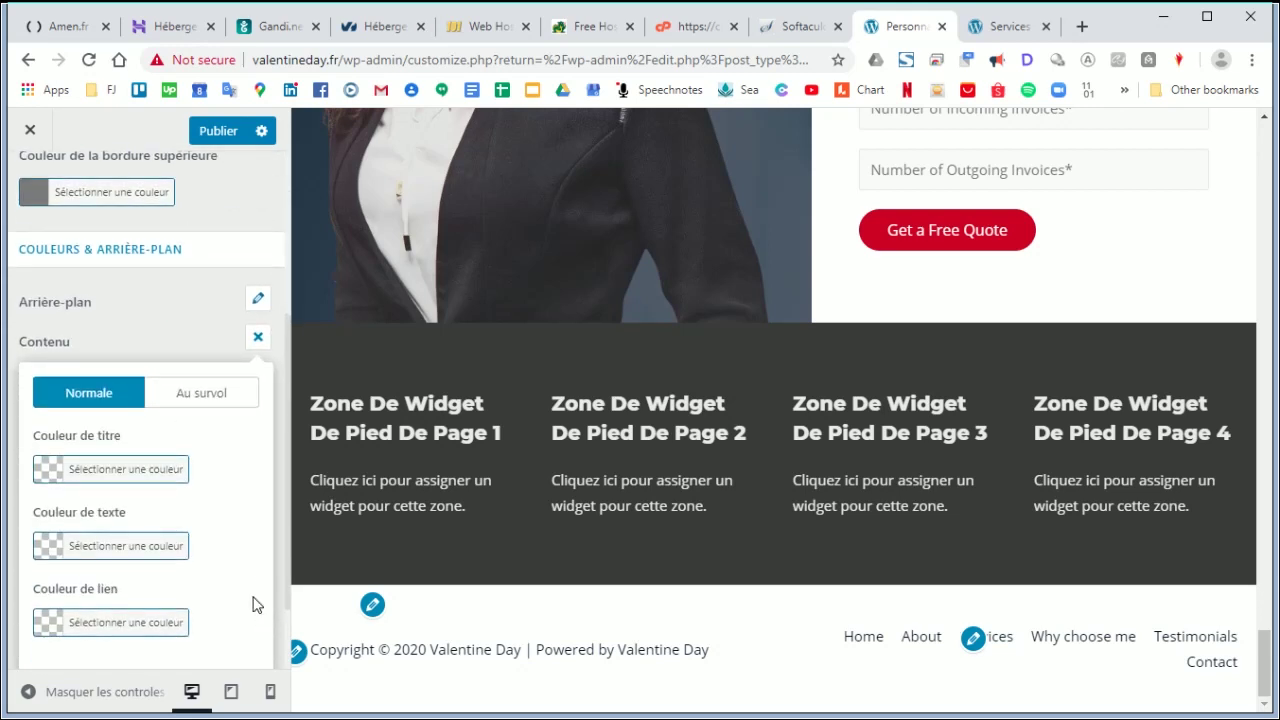
{"action": "left_click", "coordinate": [259, 339]}
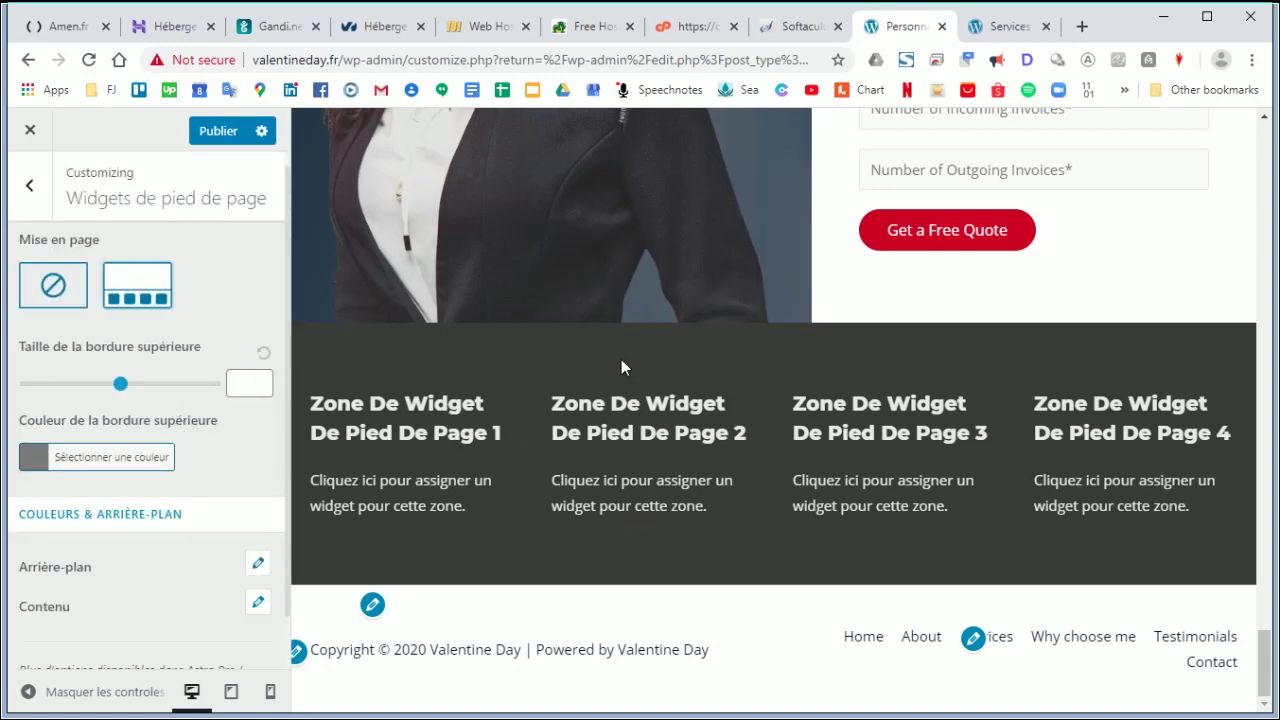
{"action": "scroll", "coordinate": [621, 362], "scroll_direction": "up", "scroll_amount": 10}
{"action": "scroll", "coordinate": [621, 367], "scroll_direction": "up", "scroll_amount": 10}
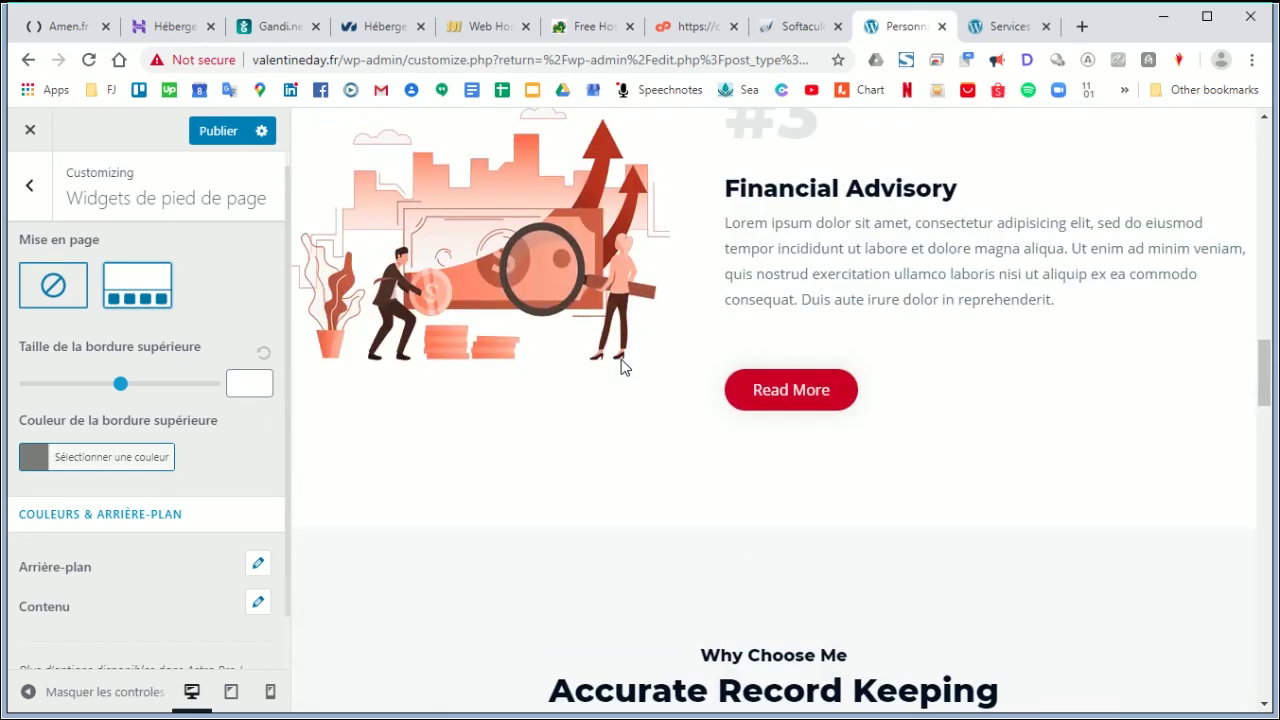
{"action": "scroll", "coordinate": [621, 367], "scroll_direction": "up", "scroll_amount": 10}
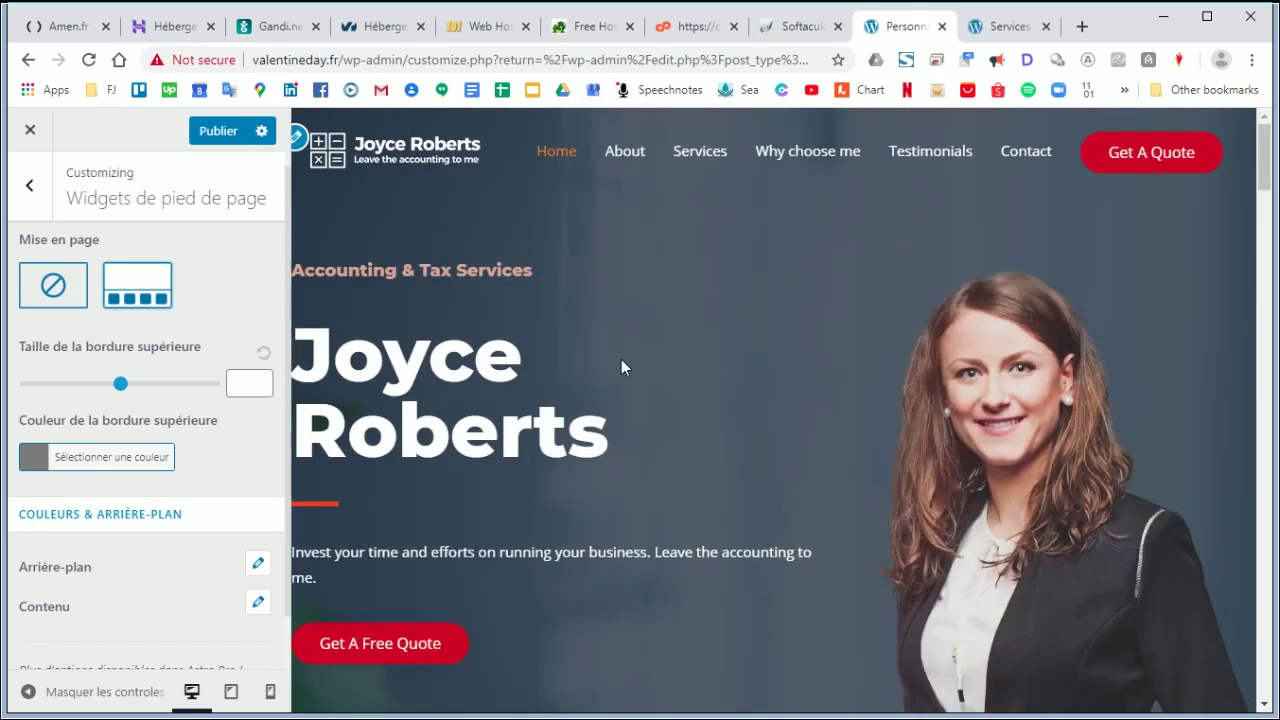
{"action": "scroll", "coordinate": [621, 367], "scroll_direction": "down", "scroll_amount": 8}
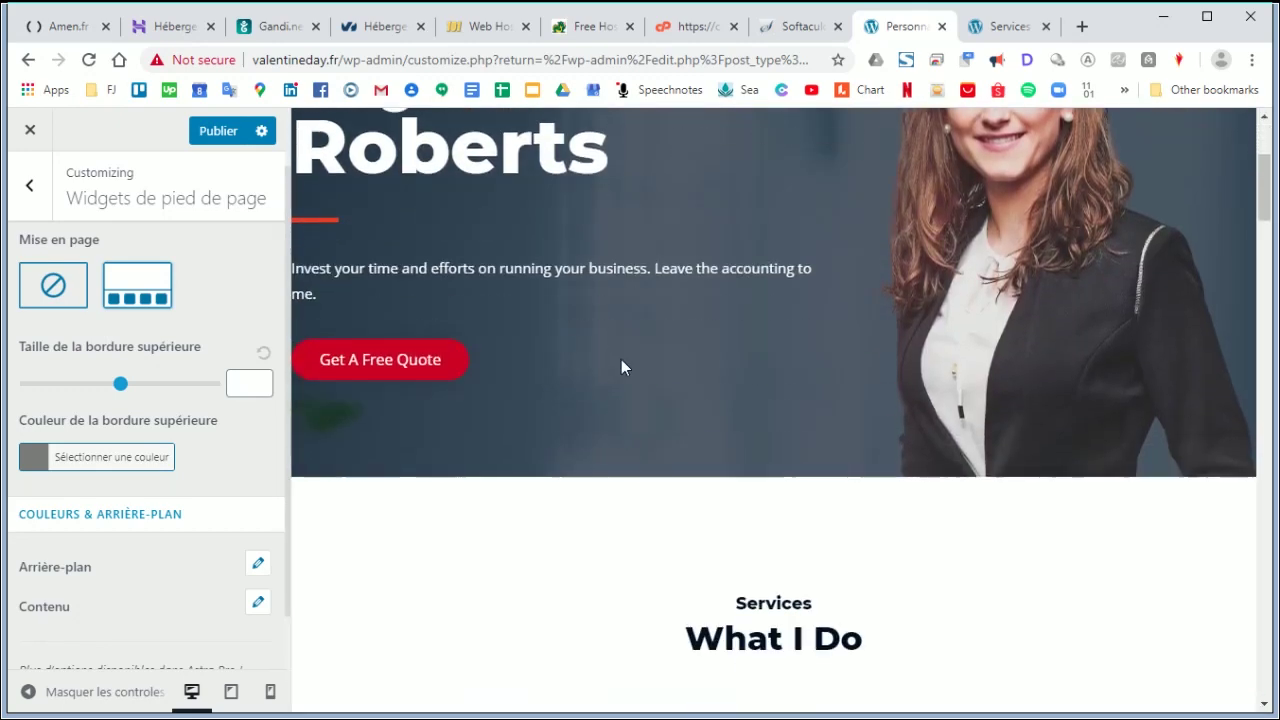
{"action": "scroll", "coordinate": [621, 367], "scroll_direction": "down", "scroll_amount": 10}
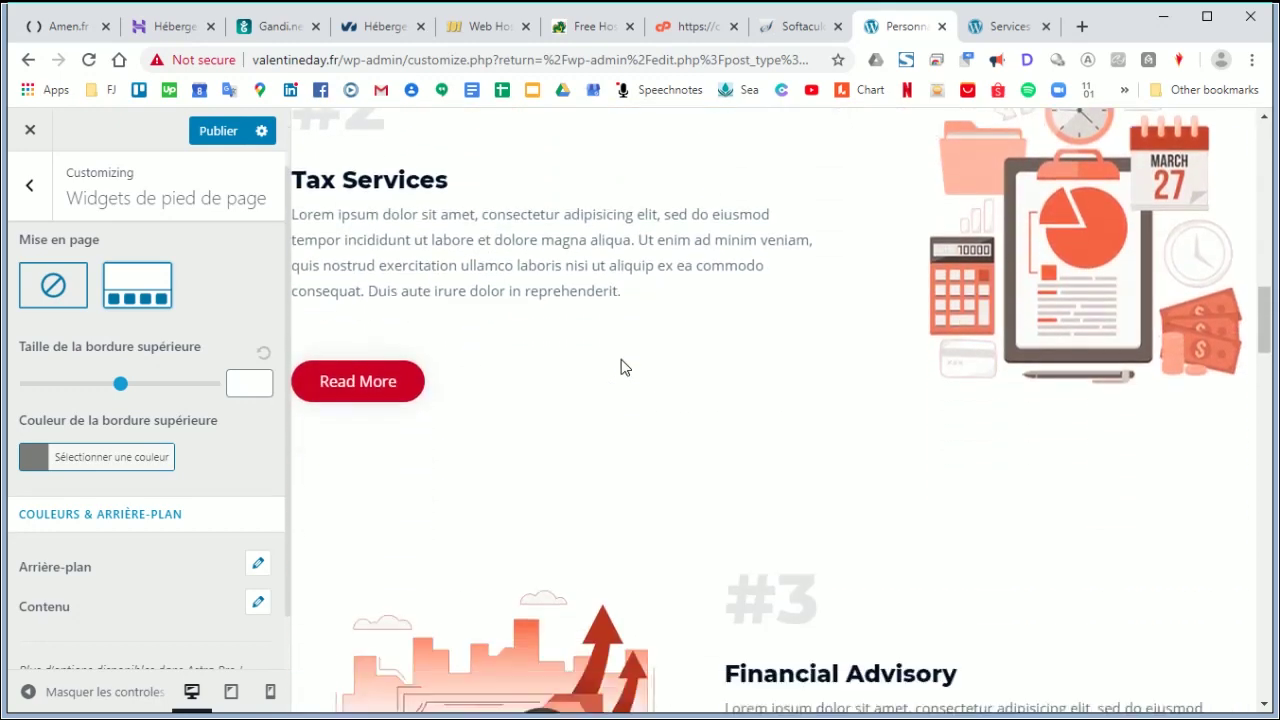
{"action": "scroll", "coordinate": [621, 367], "scroll_direction": "down", "scroll_amount": 4}
{"action": "scroll", "coordinate": [621, 363], "scroll_direction": "up", "scroll_amount": 10}
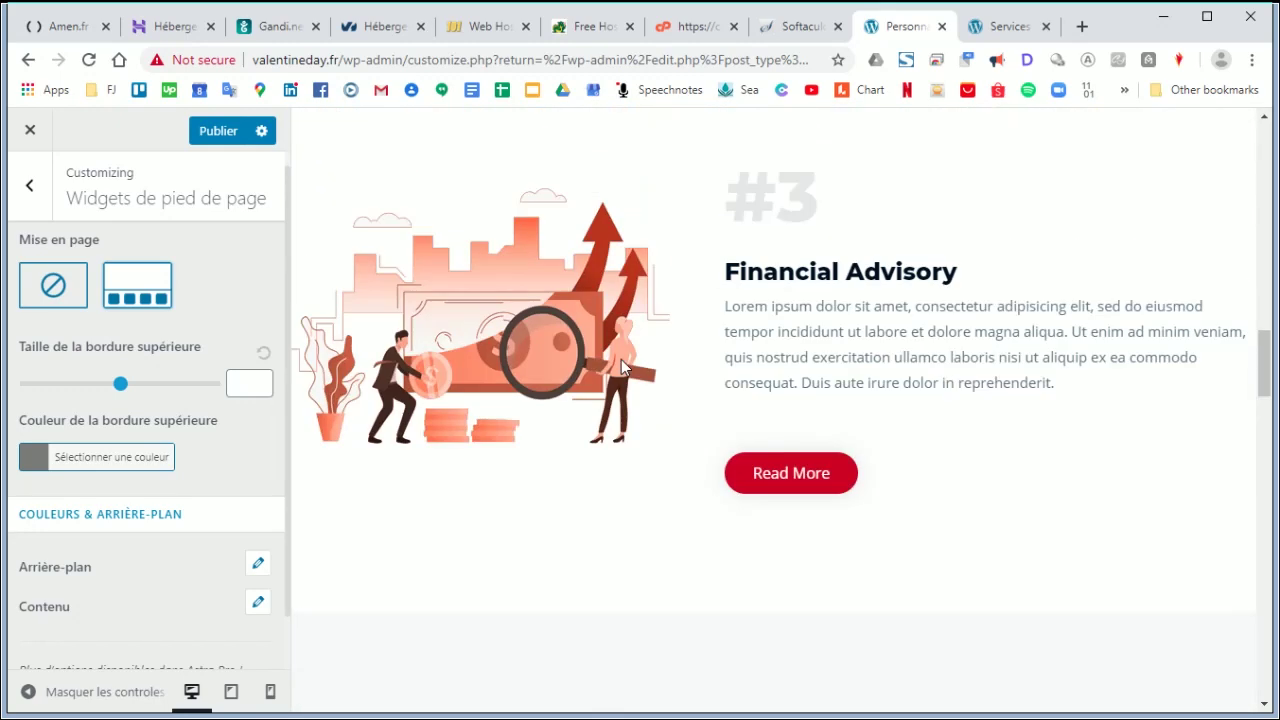
Glance at the Pied de page and Widgets de pied de page settings, ending on the footer list.
{"action": "left_click", "coordinate": [30, 190]}
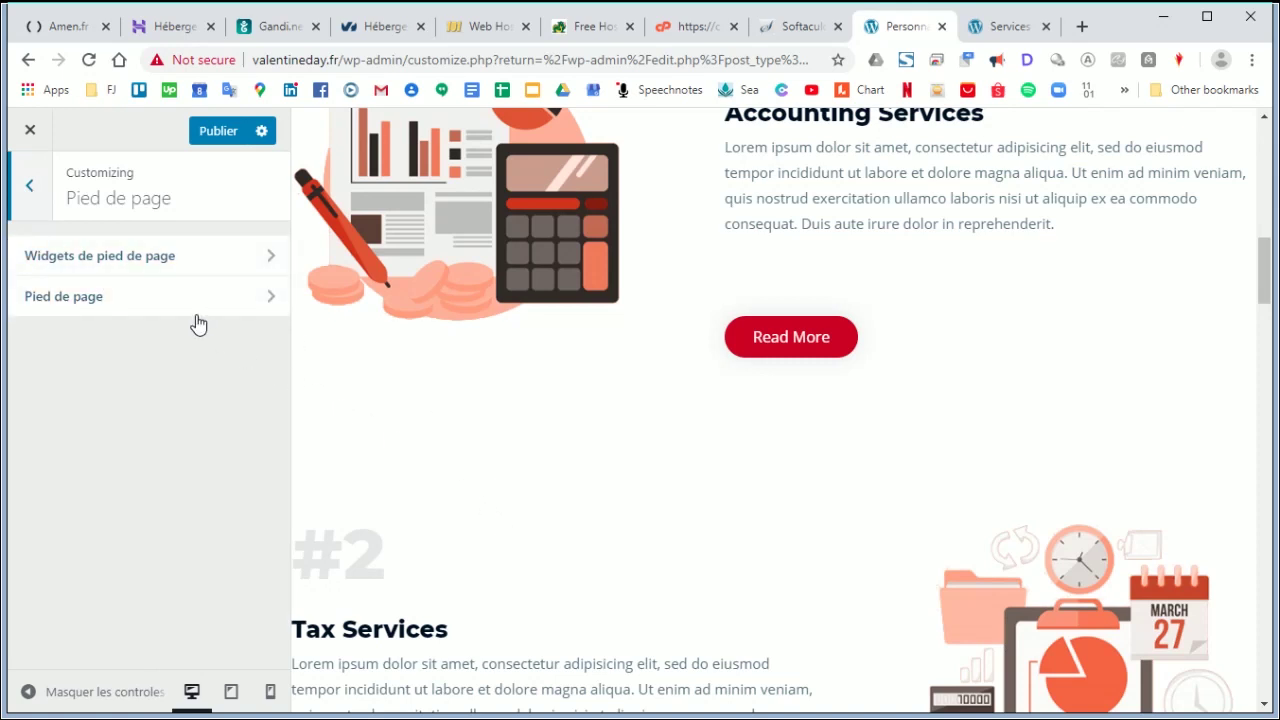
{"action": "left_click", "coordinate": [163, 298]}
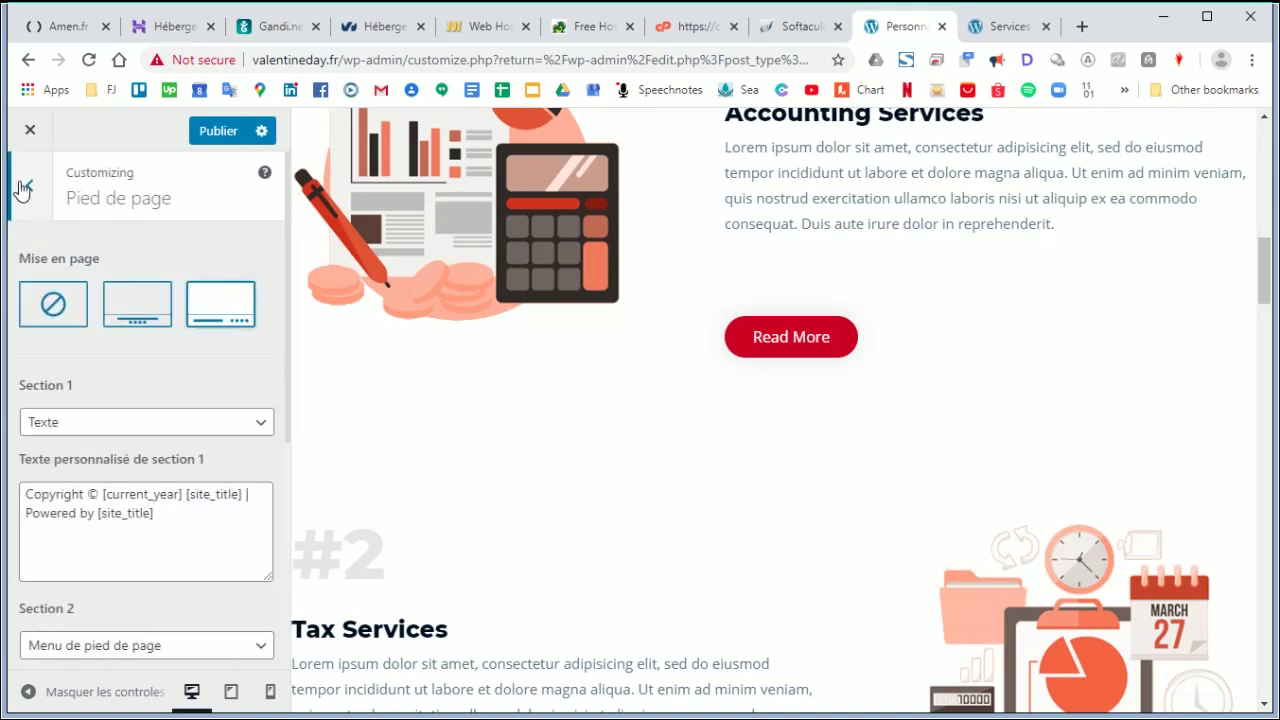
{"action": "left_click", "coordinate": [30, 187]}
{"action": "left_click", "coordinate": [91, 253]}
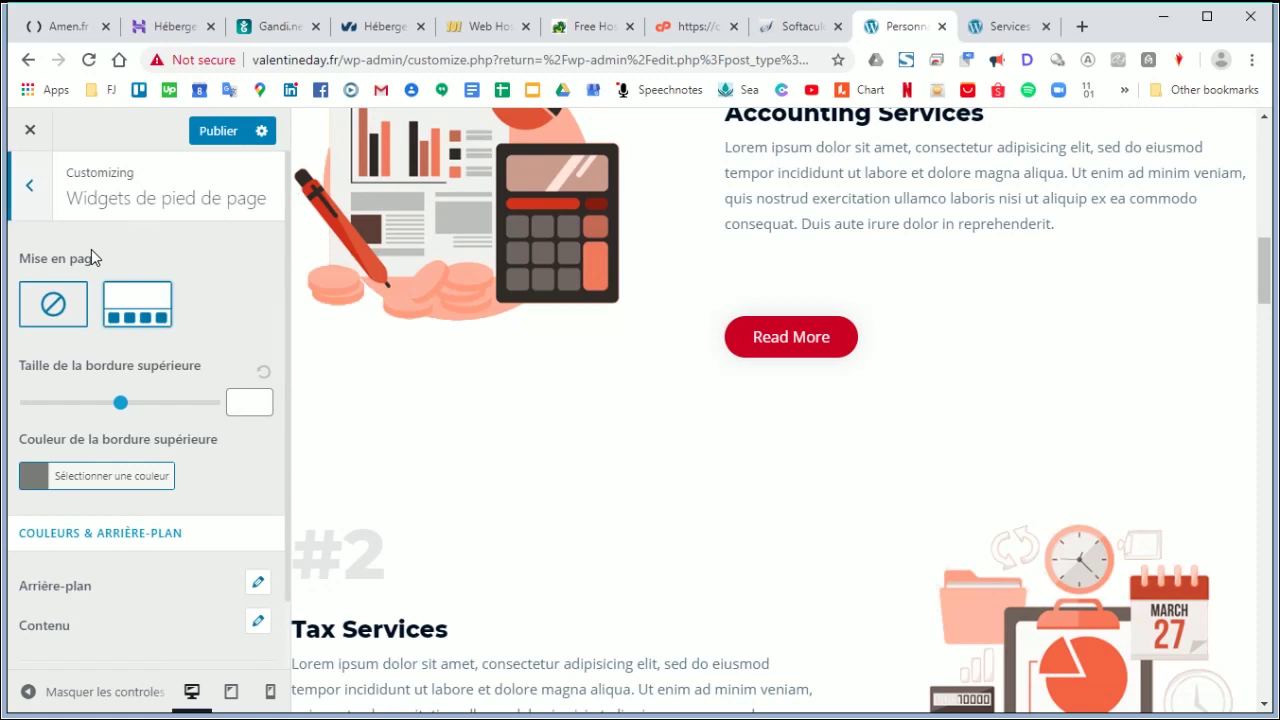
{"action": "left_click", "coordinate": [30, 186]}
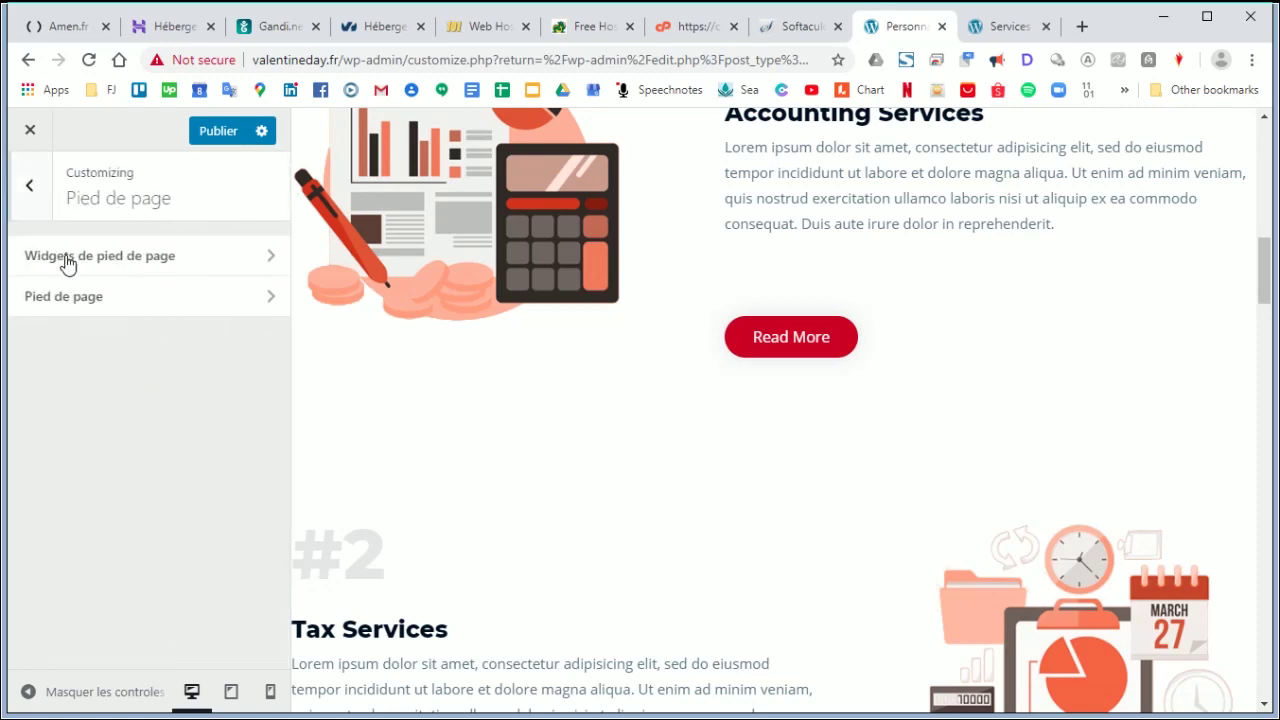
Compare the side-by-side and disabled footer bar layouts, returning to the centred stacked layout.
{"action": "left_click", "coordinate": [106, 307]}
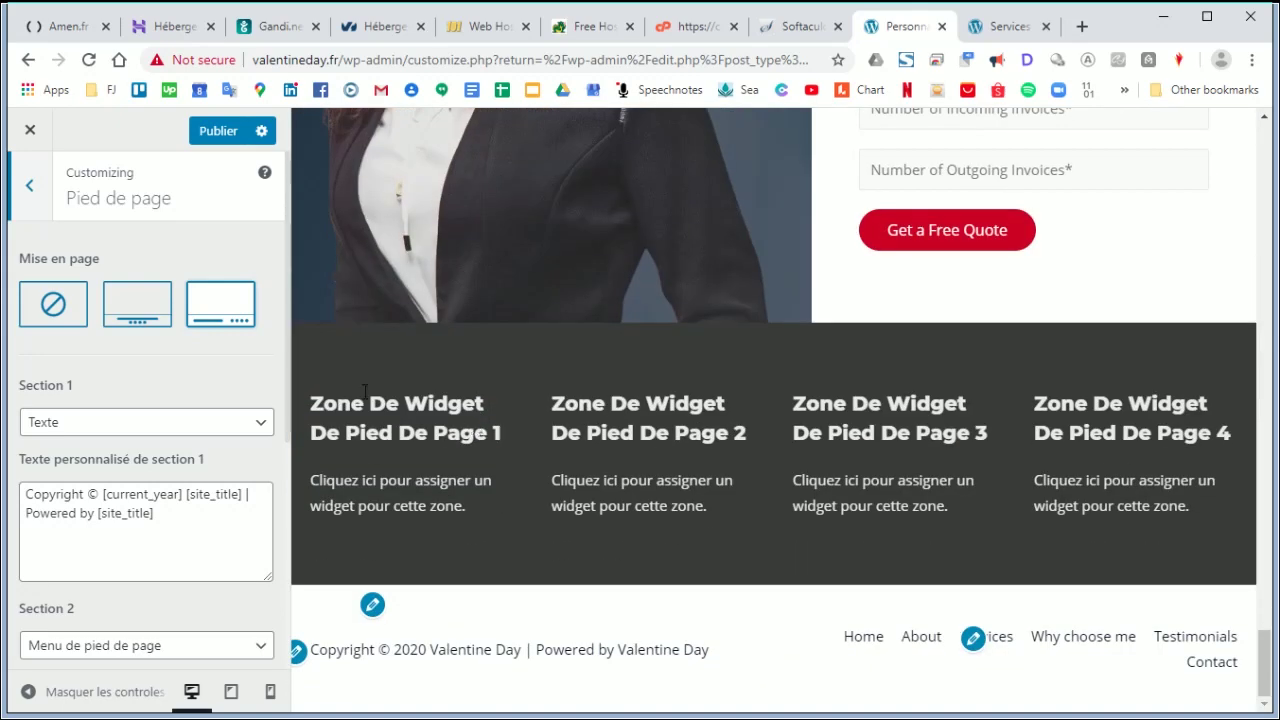
{"action": "left_click", "coordinate": [145, 324]}
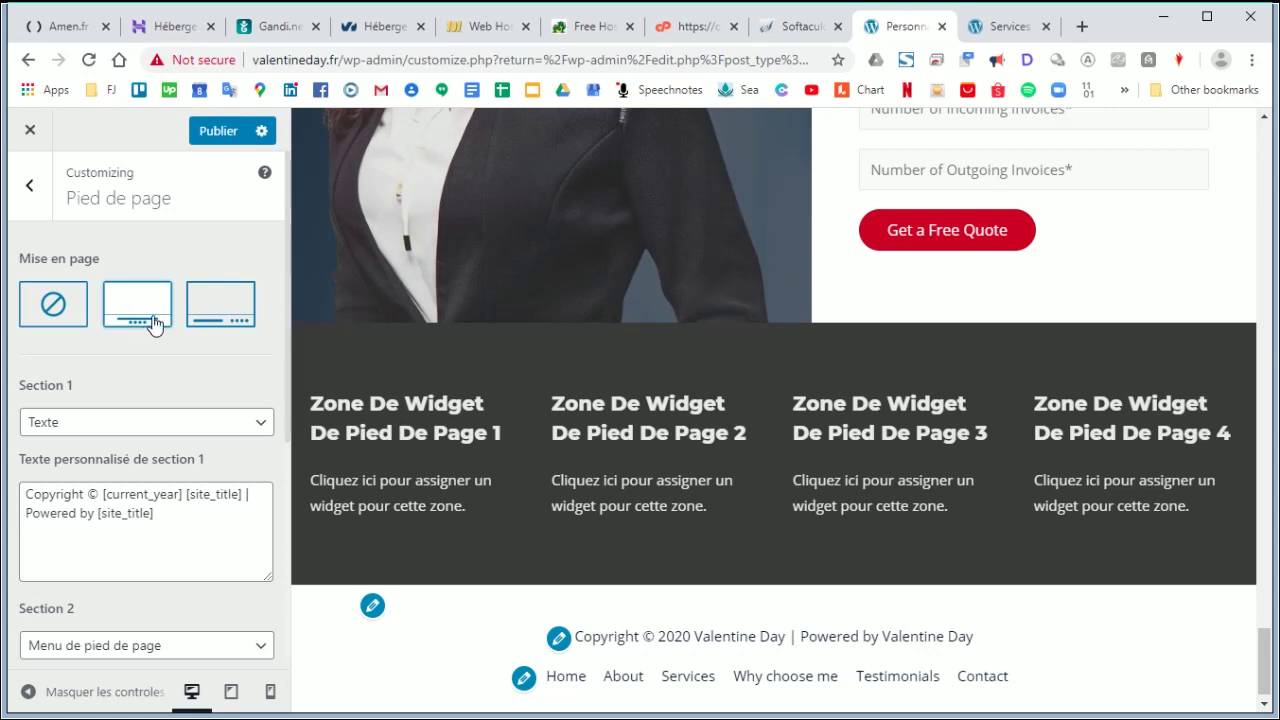
{"action": "left_click", "coordinate": [214, 321]}
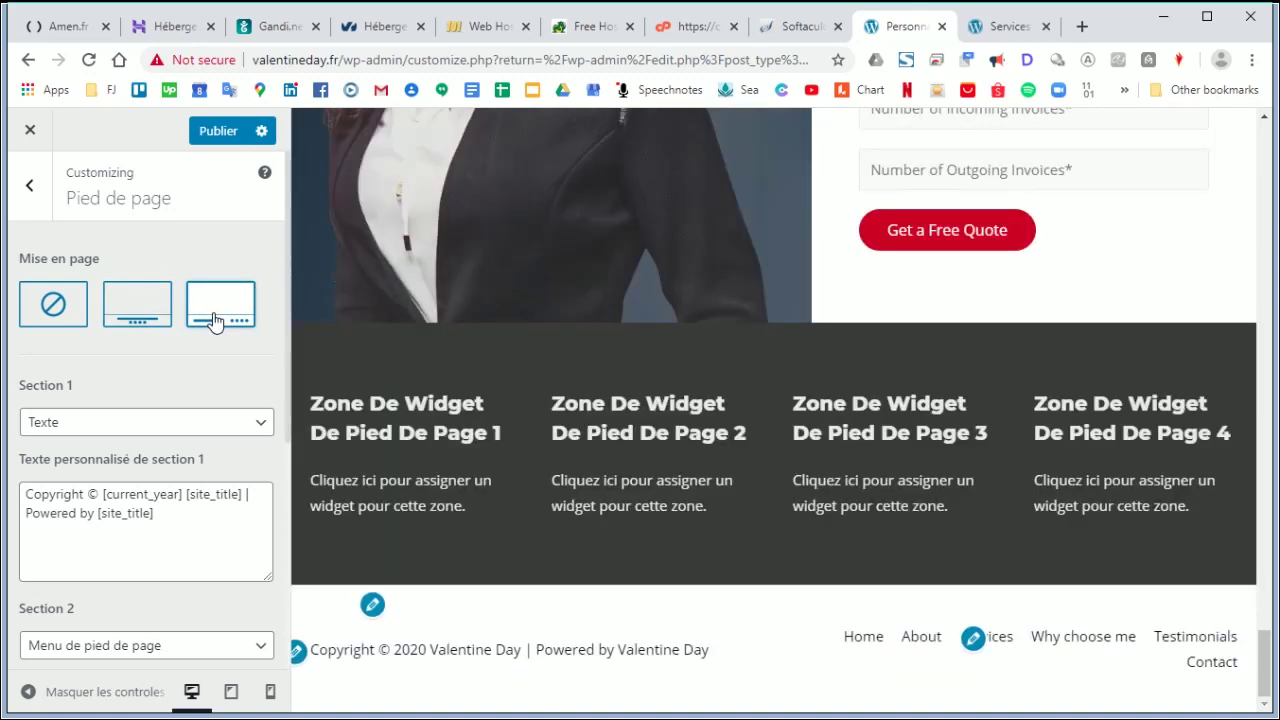
{"action": "left_click", "coordinate": [135, 321]}
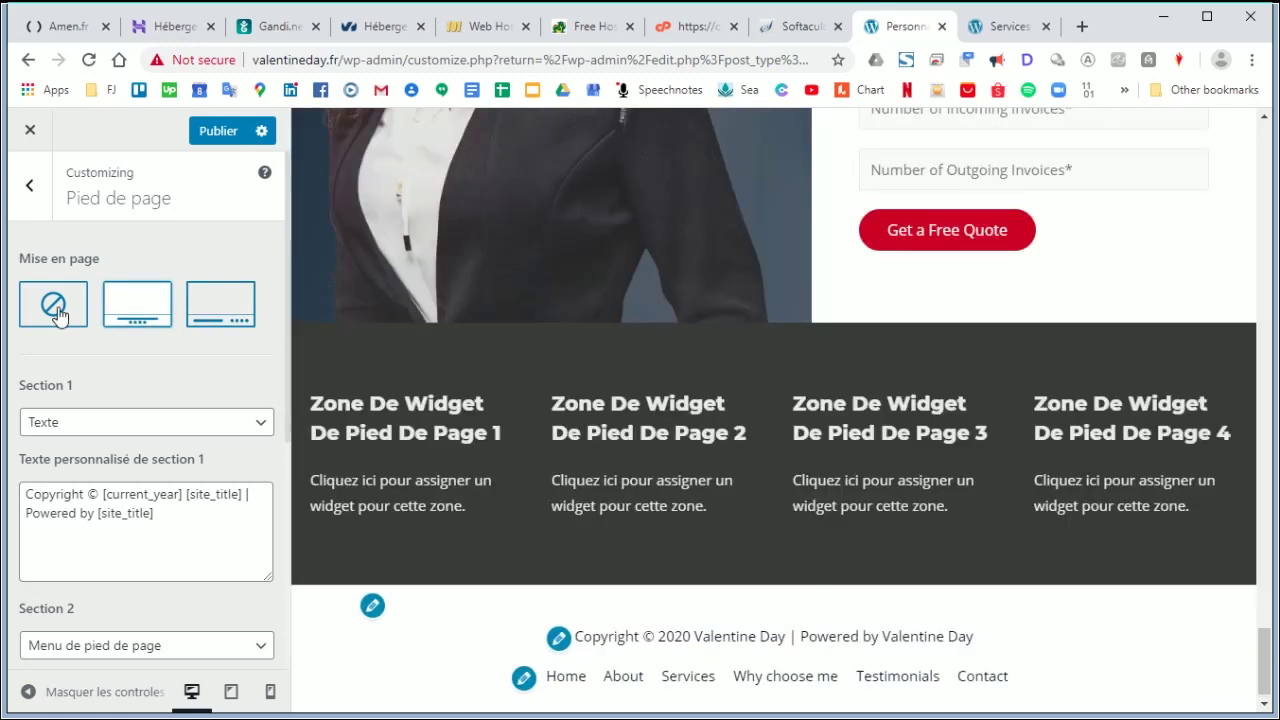
{"action": "left_click", "coordinate": [58, 315]}
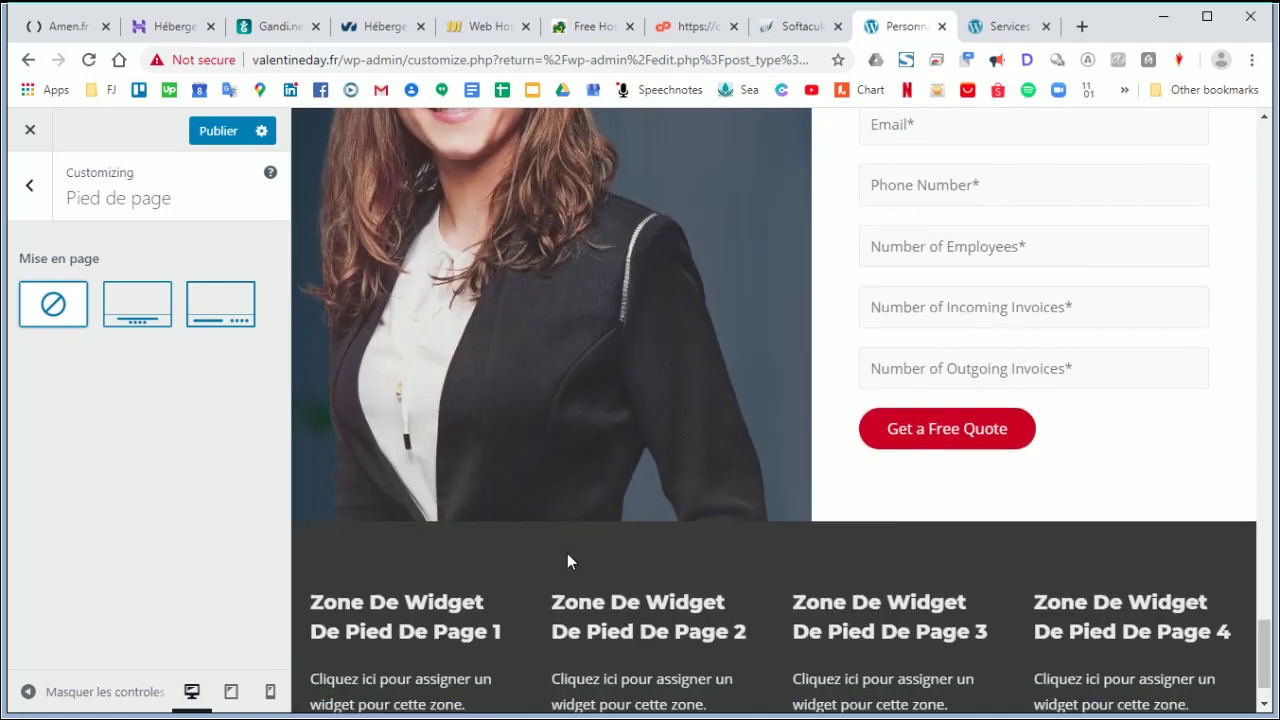
{"action": "left_click", "coordinate": [148, 314]}
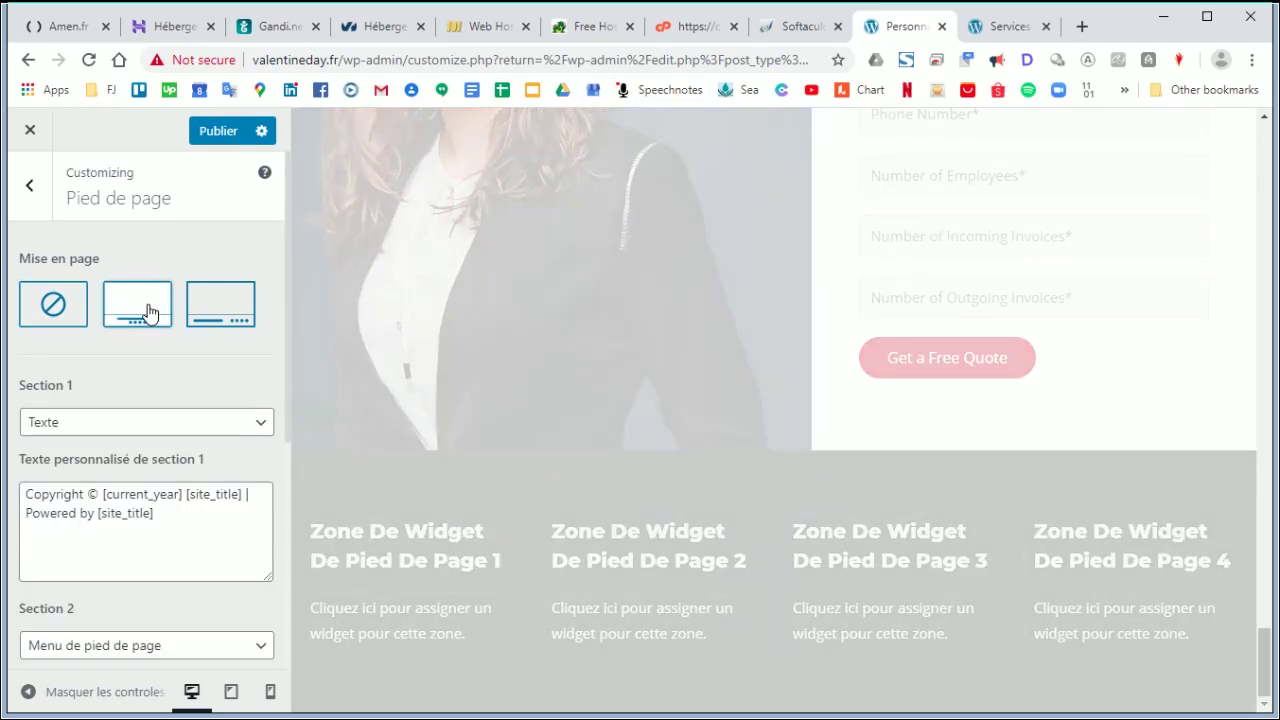
{"action": "scroll", "coordinate": [644, 520], "scroll_direction": "down", "scroll_amount": 2}
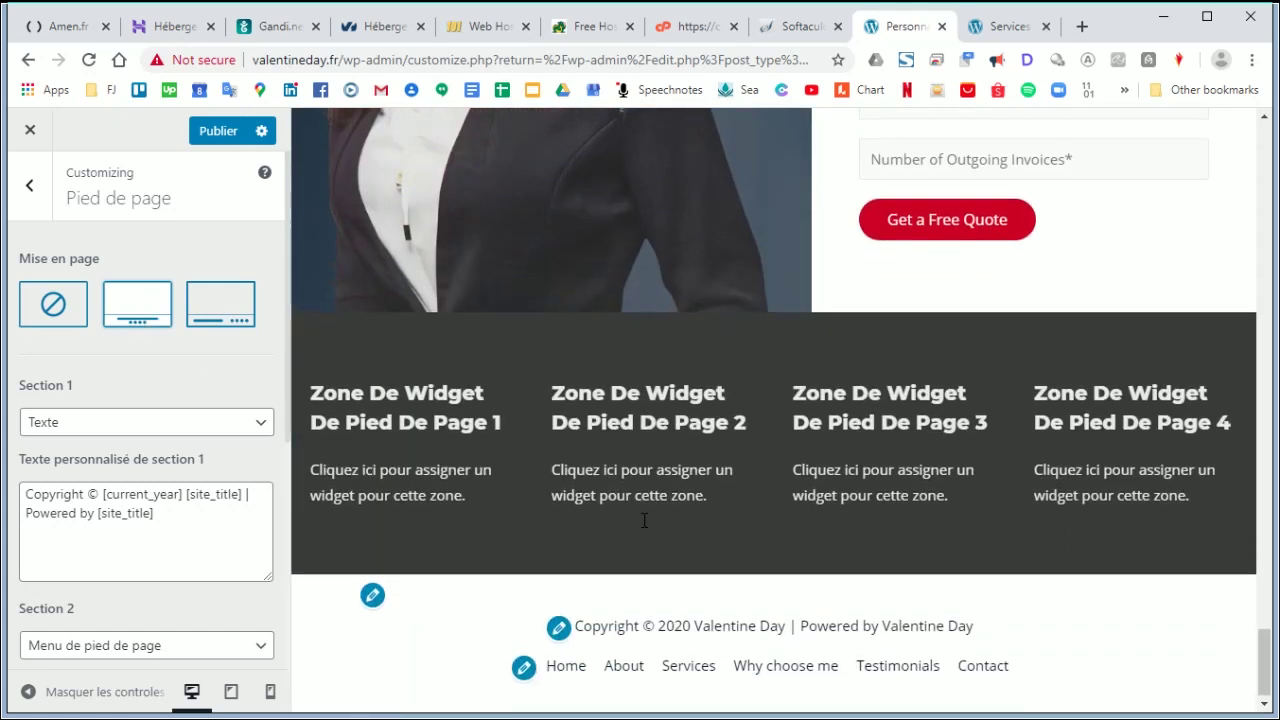
Retry the side-by-side footer bar, then settle on centred copyright above the menu.
{"action": "left_click", "coordinate": [29, 185]}
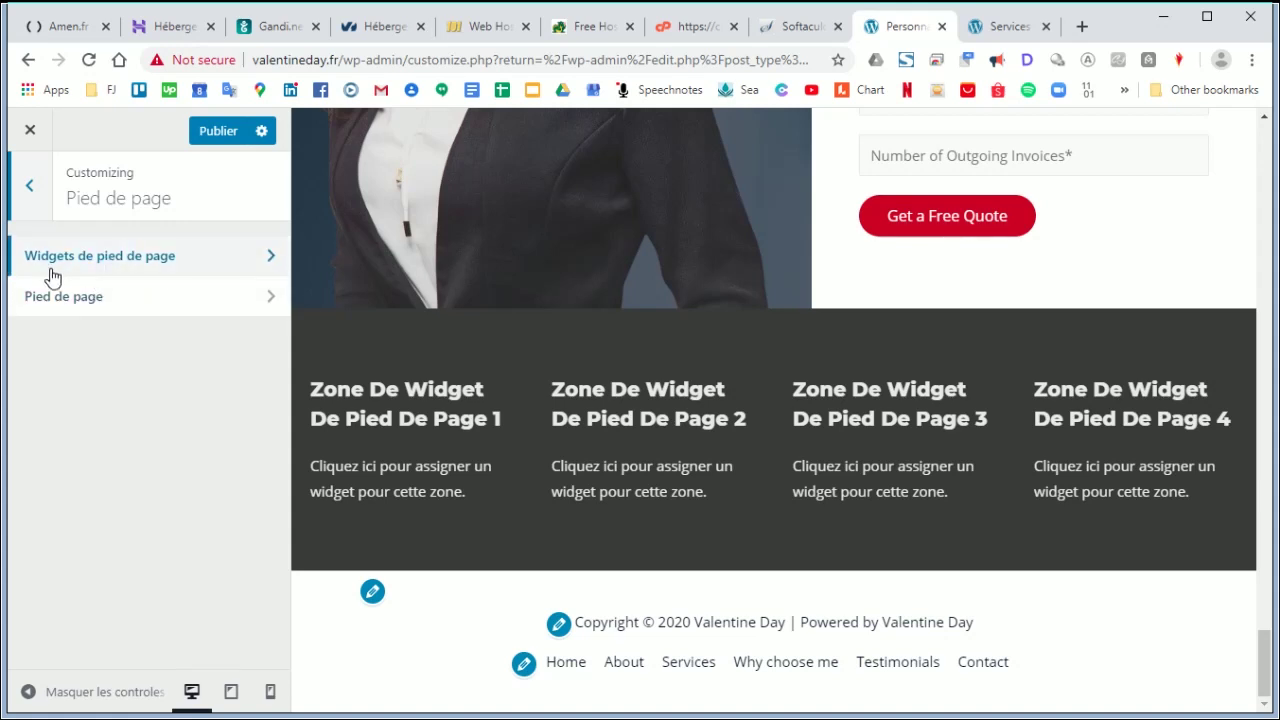
{"action": "left_click", "coordinate": [59, 303]}
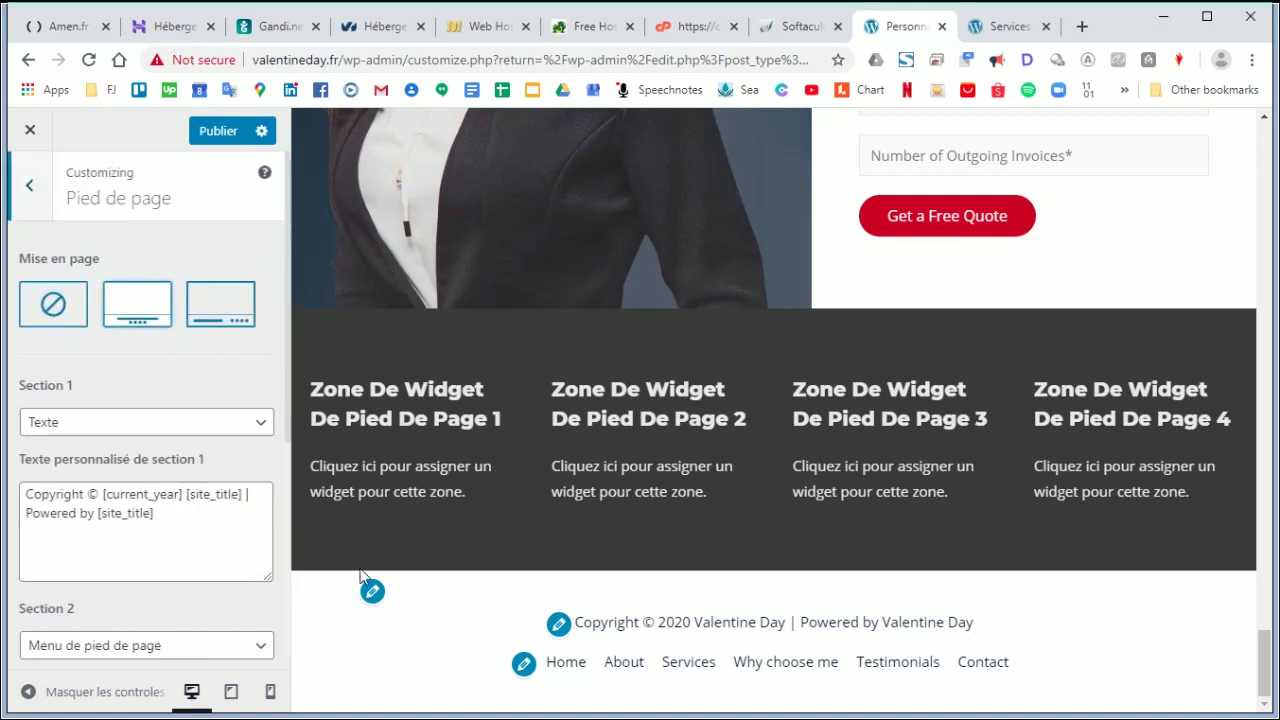
{"action": "left_click", "coordinate": [218, 320]}
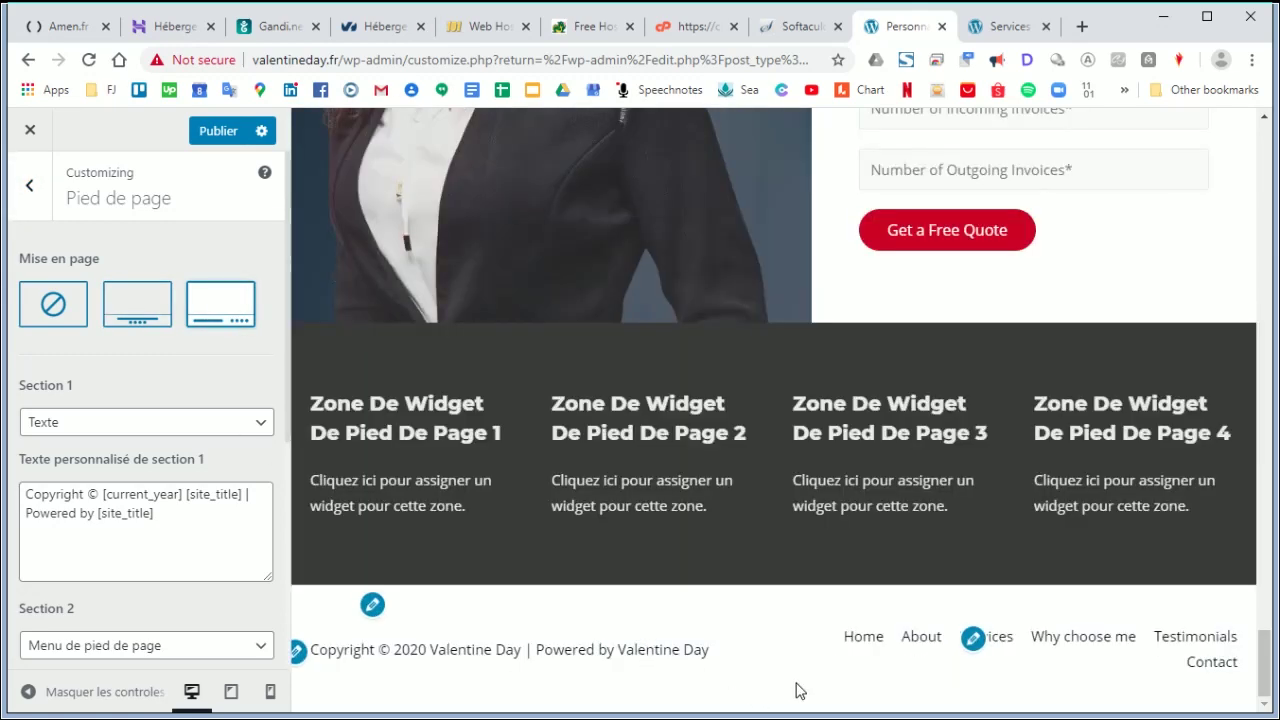
{"action": "left_click", "coordinate": [142, 314]}
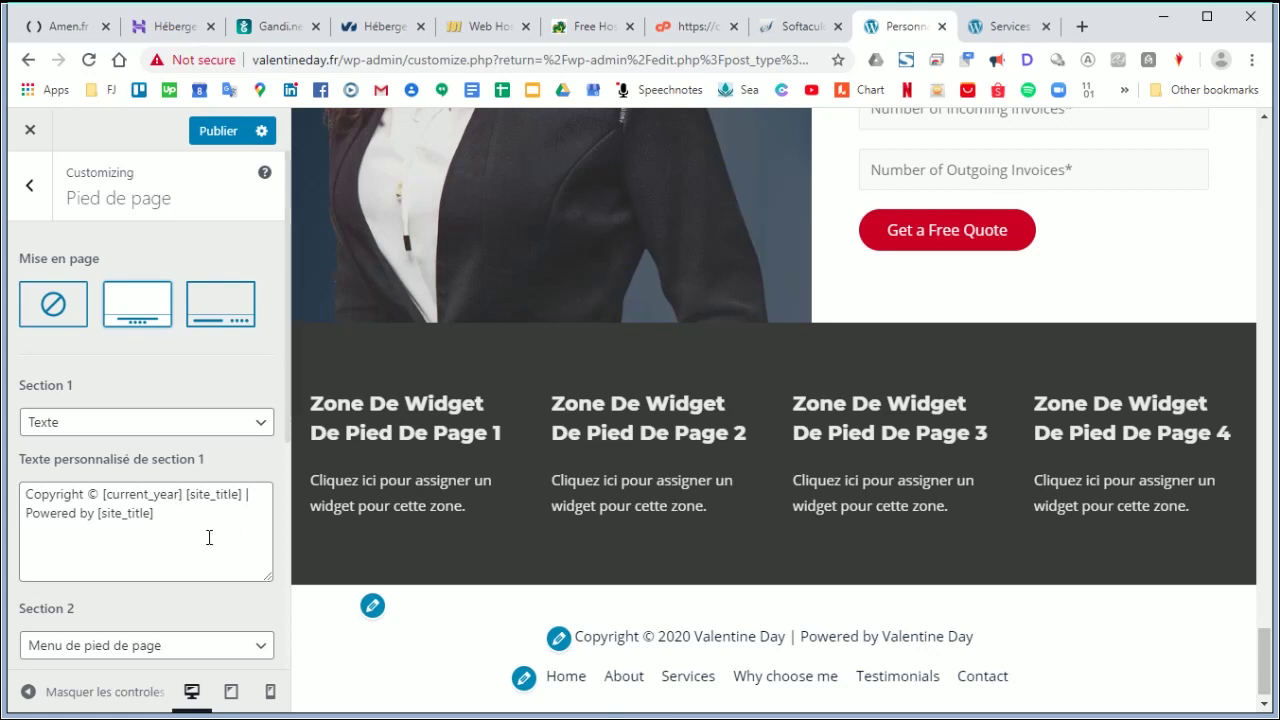
Edit the copyright text: put Powered by on its own line, replacing [site_title] with astra.
{"action": "left_click_drag", "start_coordinate": [104, 494], "coordinate": [261, 489]}
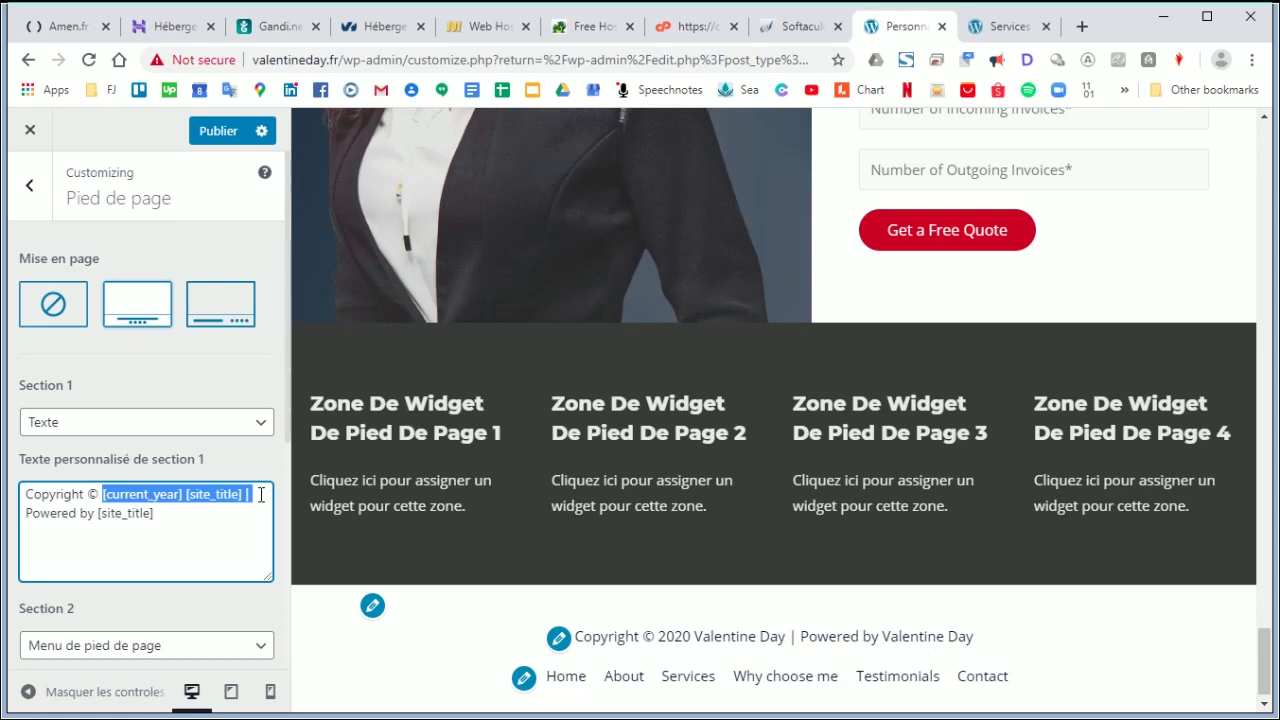
{"action": "type", "text": "2024 "}
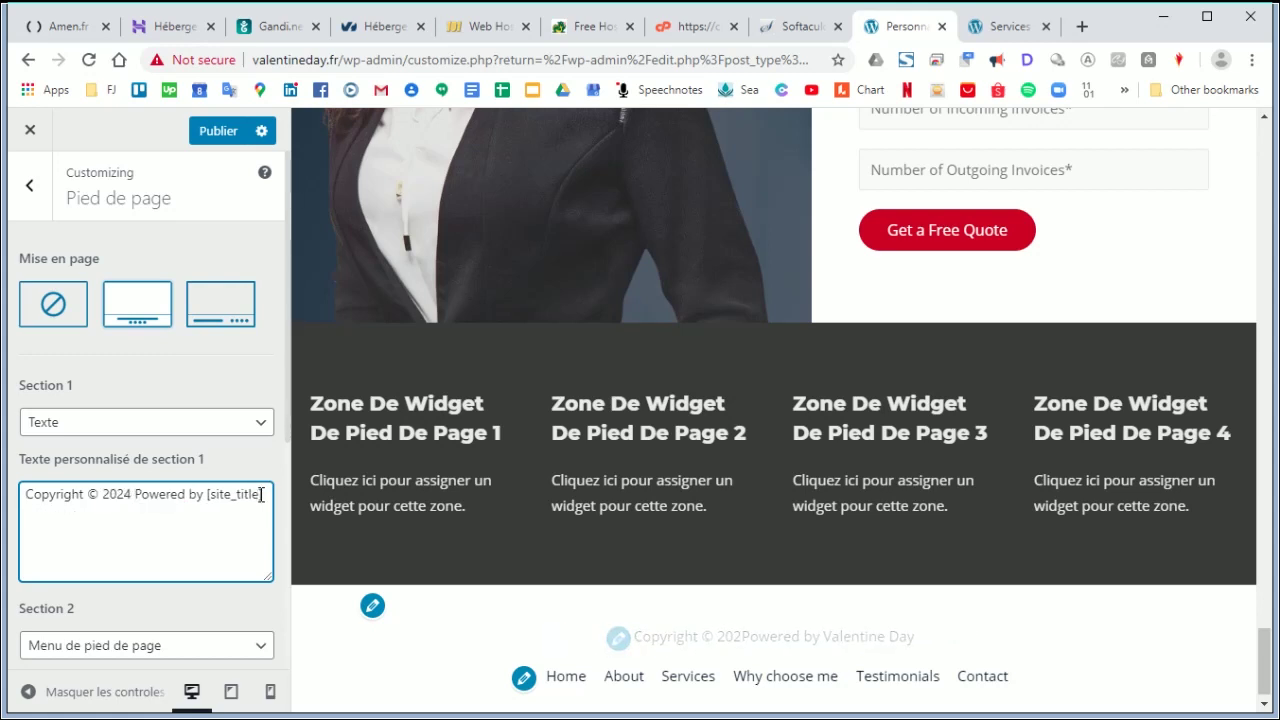
{"action": "type", "text": "valen"}
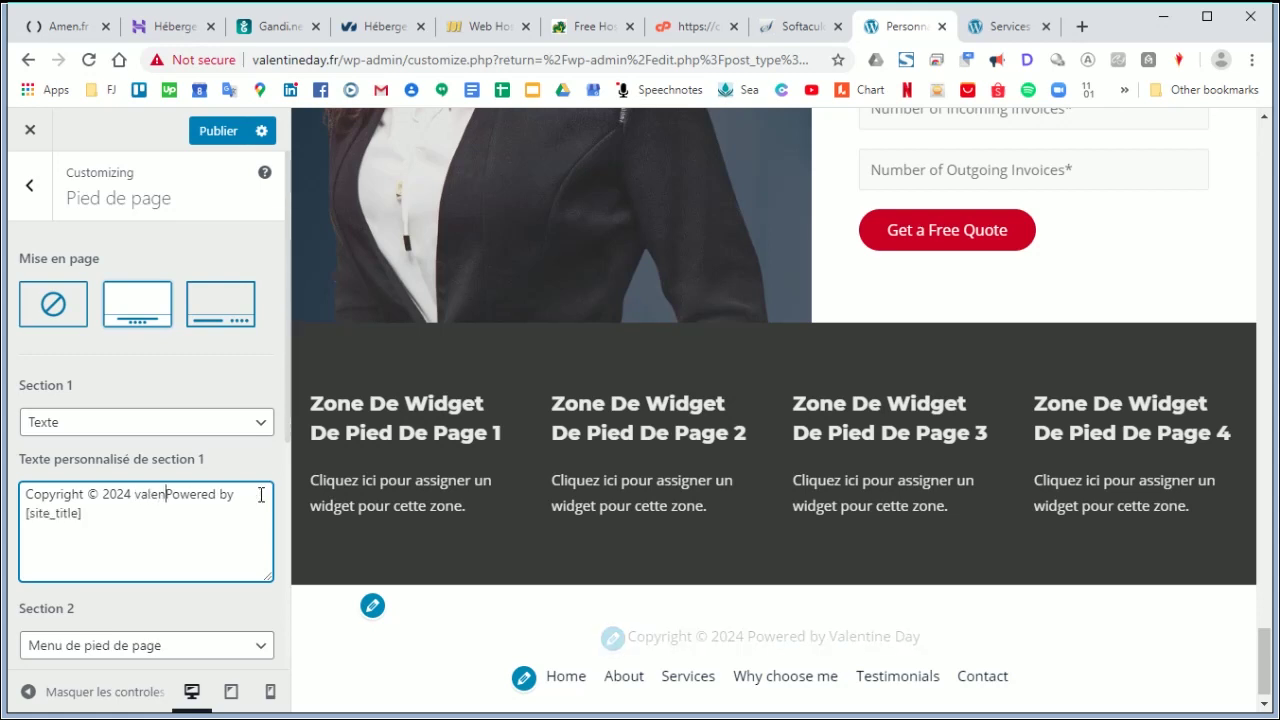
{"action": "type", "text": "tineday"}
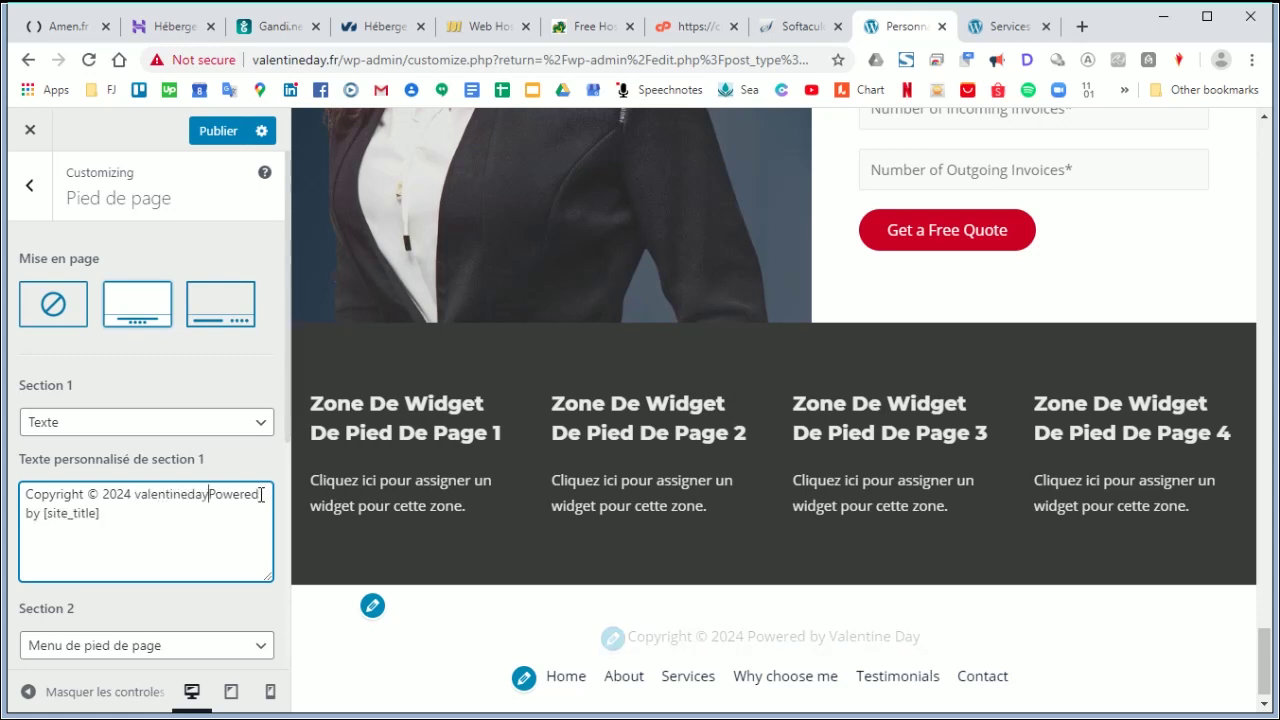
{"action": "type", "text": ".fr"}
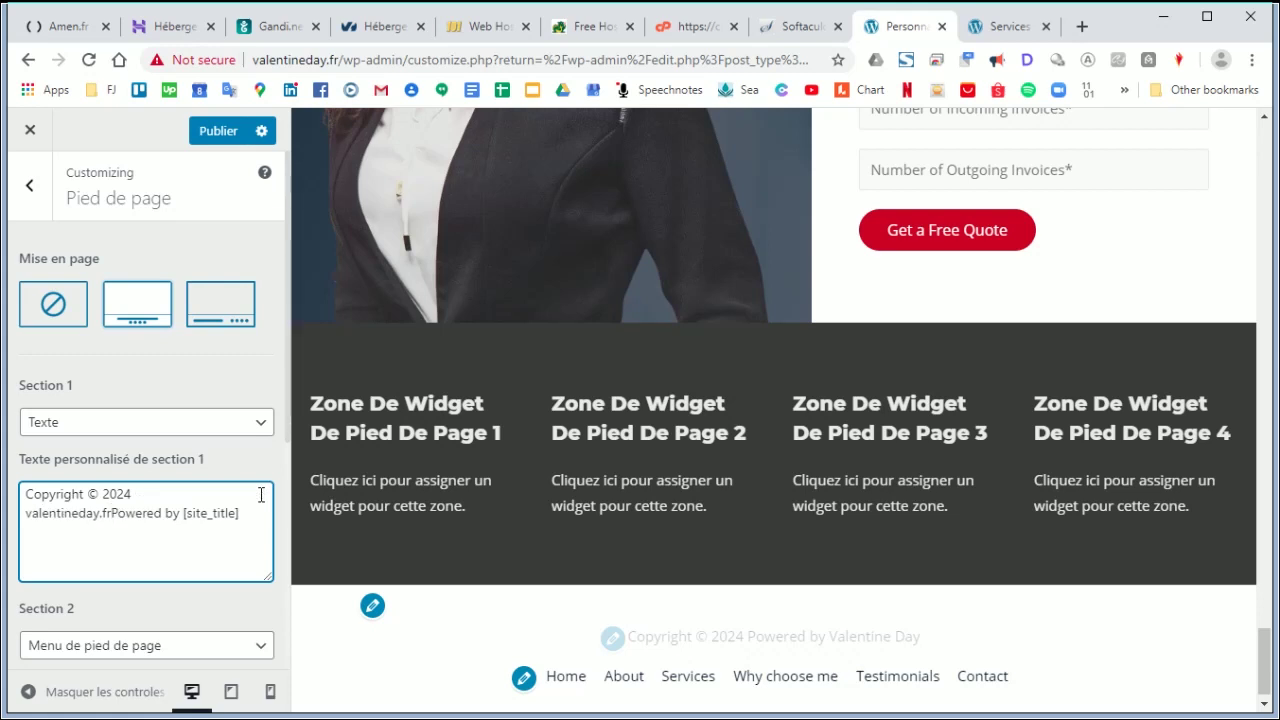
{"action": "key", "text": "Return"}
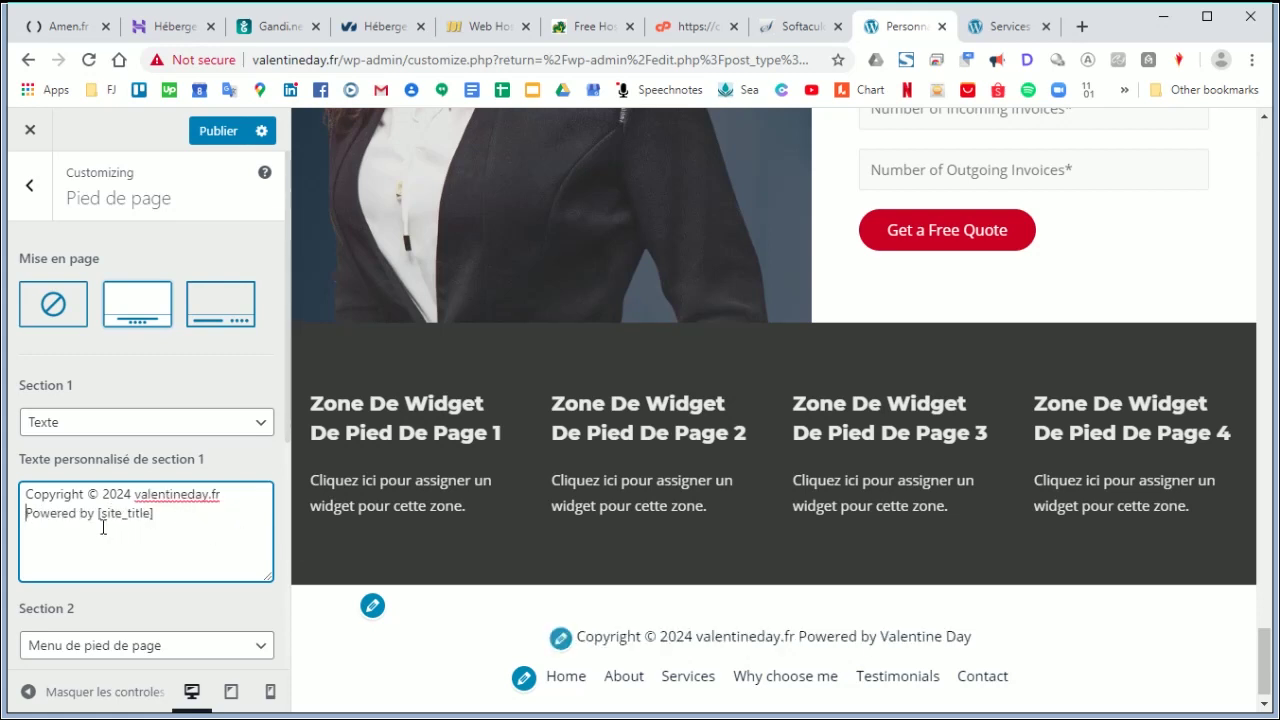
{"action": "left_click_drag", "start_coordinate": [99, 514], "coordinate": [168, 523]}
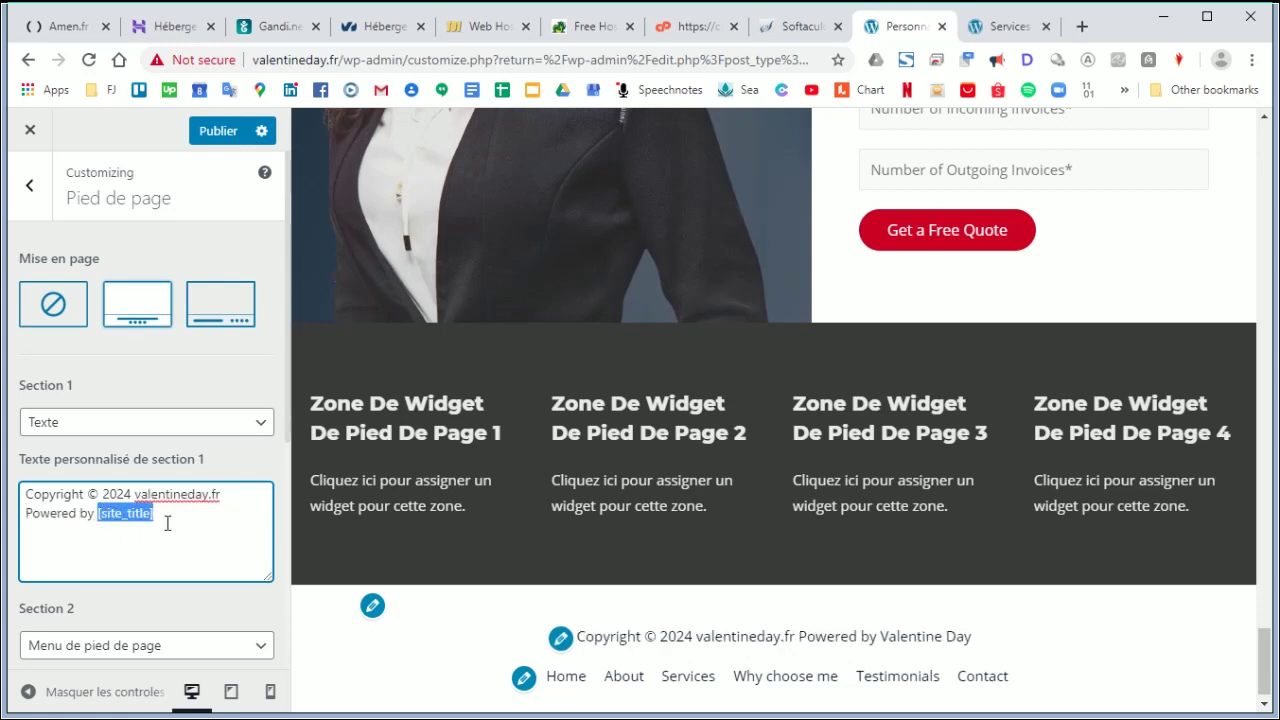
{"action": "type", "text": "astra"}
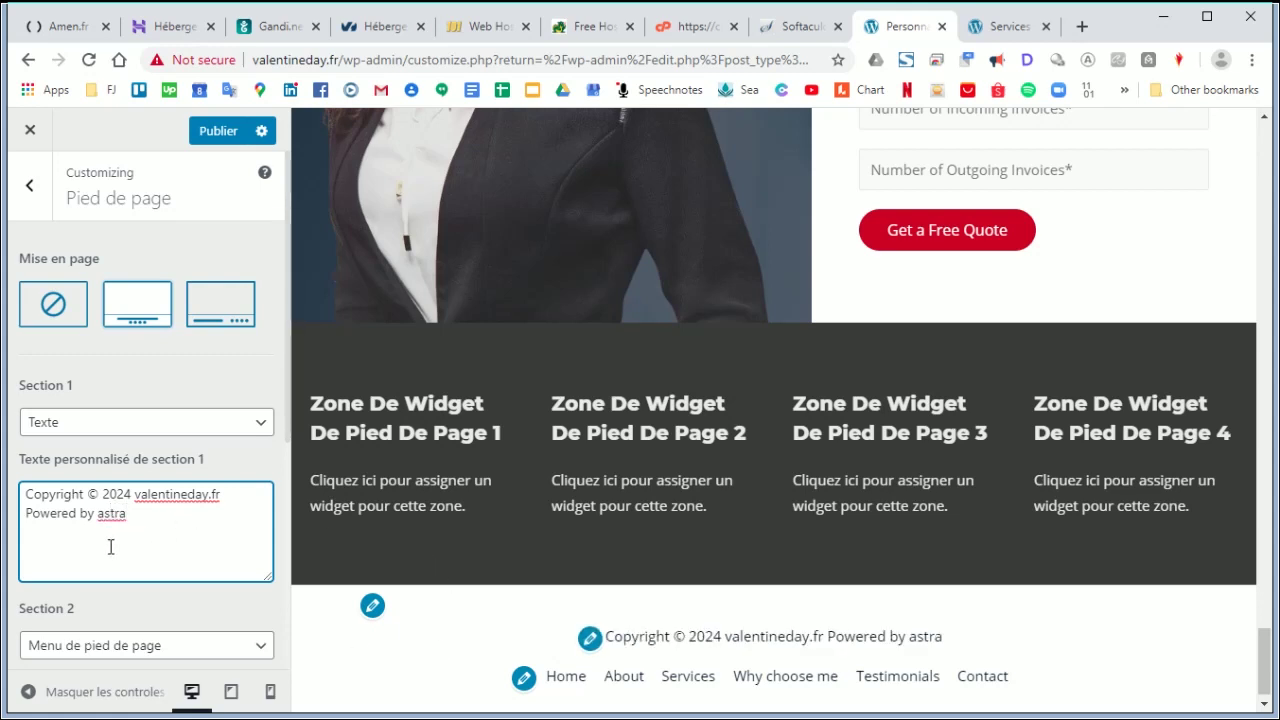
Toggle the footer bar layout off and back on, then return to the top-level sections.
{"action": "scroll", "coordinate": [110, 546], "scroll_direction": "down", "scroll_amount": 3}
{"action": "left_click", "coordinate": [120, 362]}
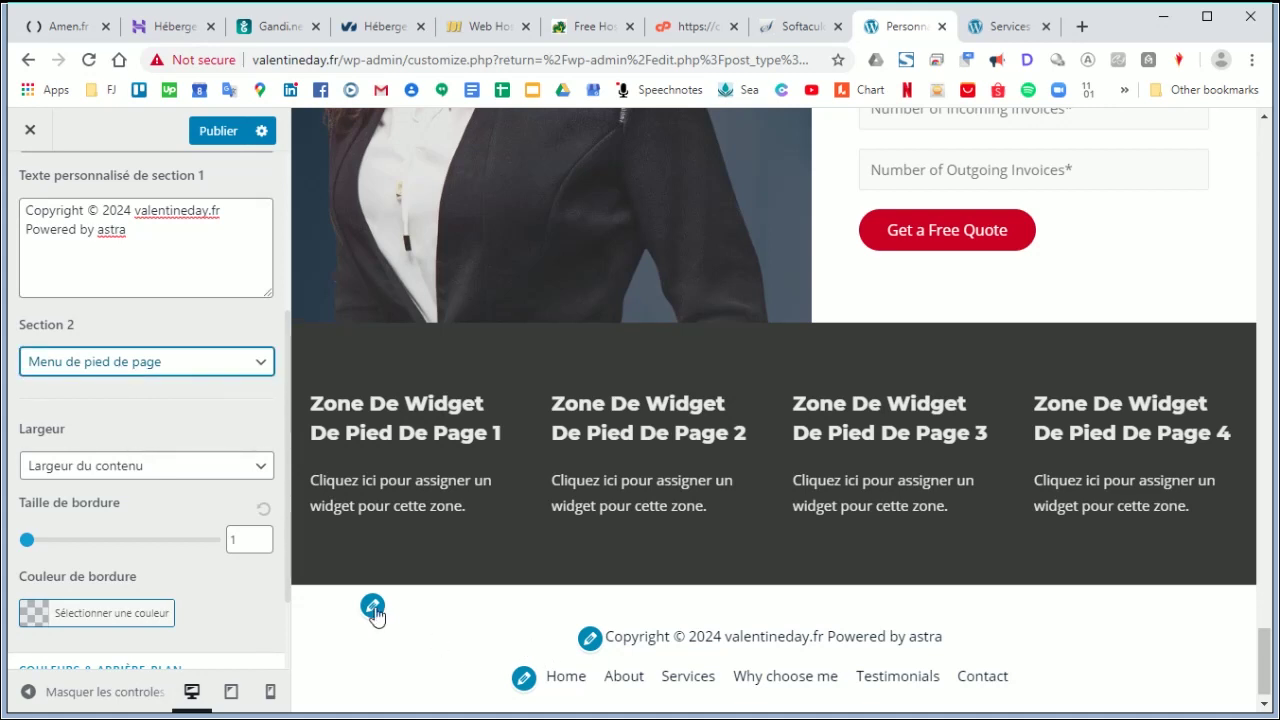
{"action": "scroll", "coordinate": [178, 582], "scroll_direction": "up", "scroll_amount": 3}
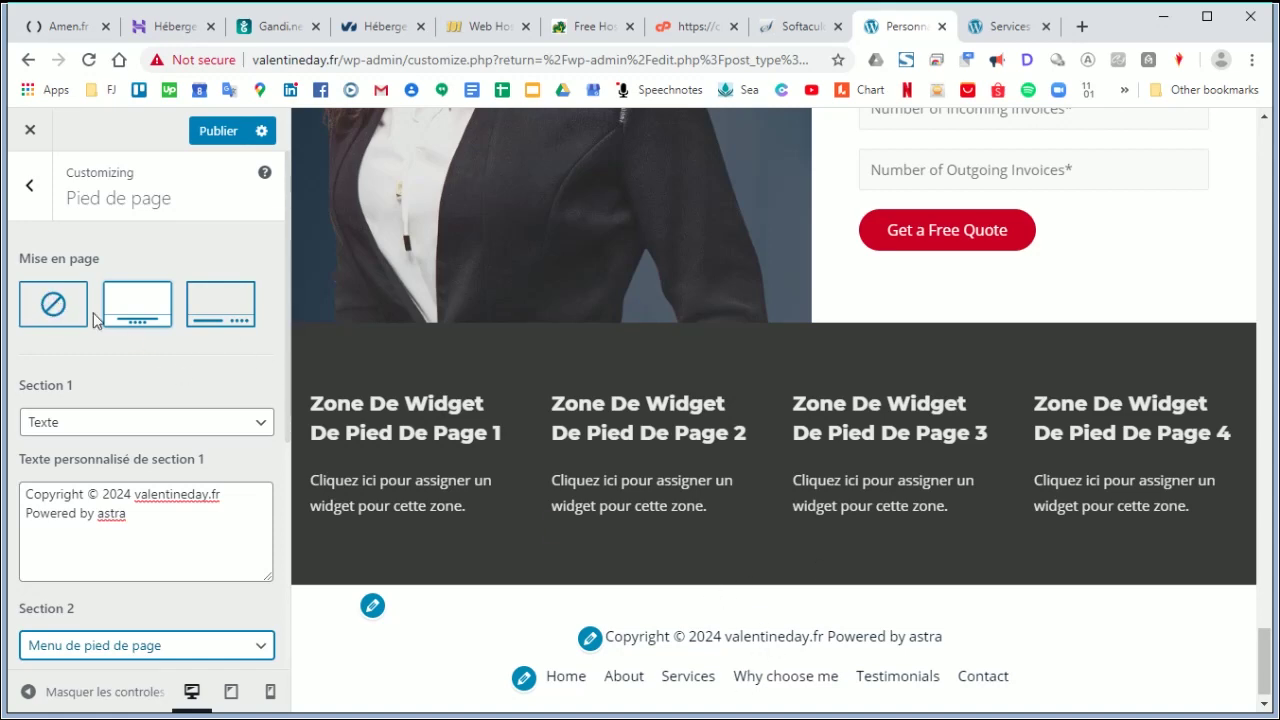
{"action": "left_click", "coordinate": [55, 304]}
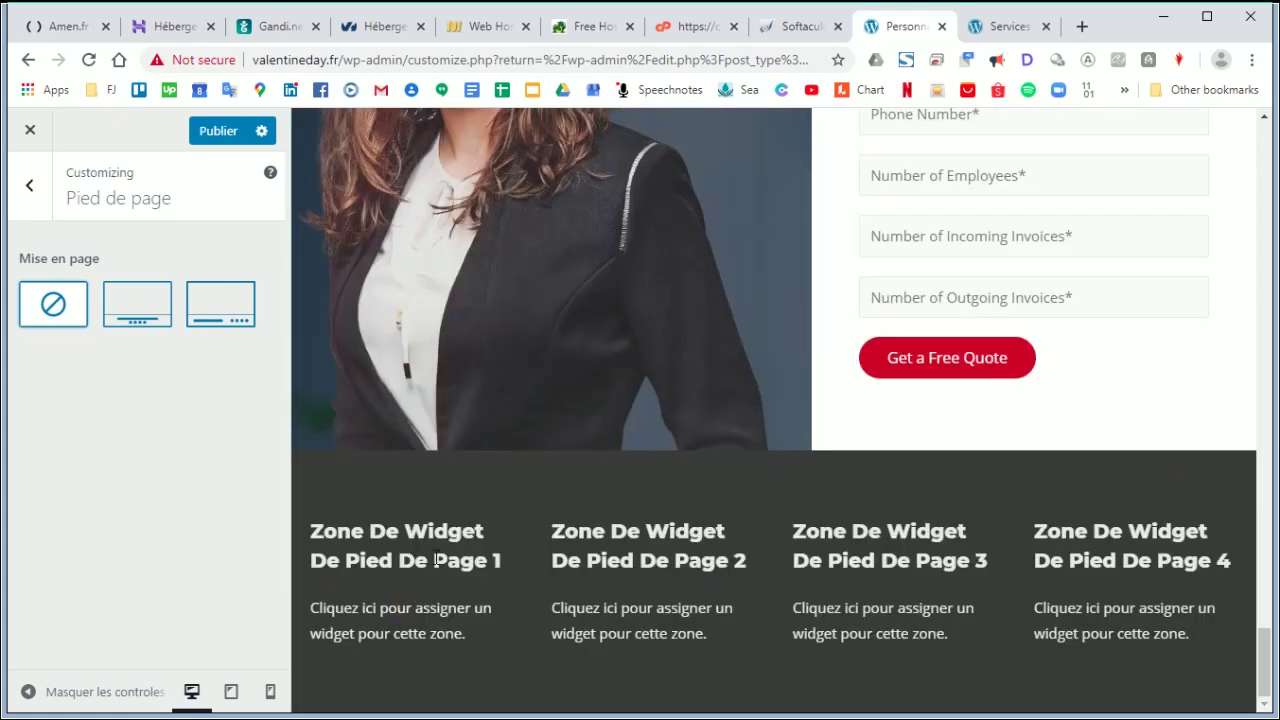
{"action": "left_click", "coordinate": [130, 305]}
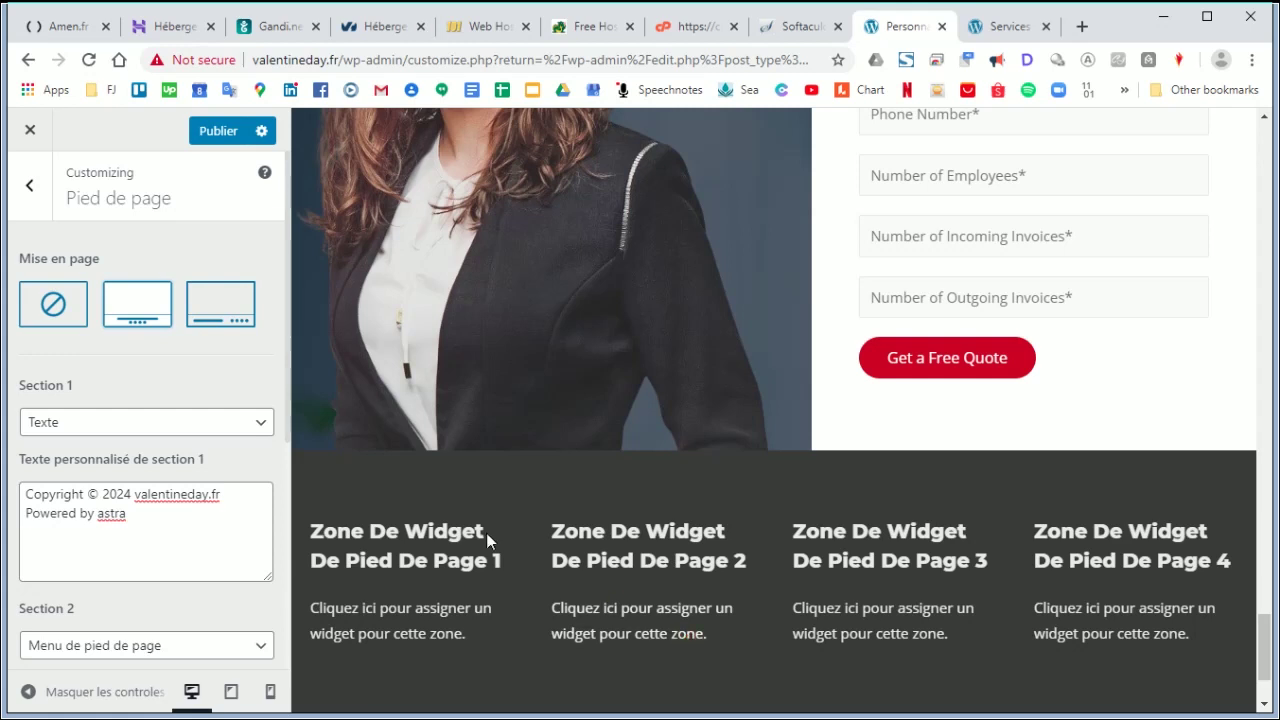
{"action": "scroll", "coordinate": [575, 563], "scroll_direction": "down", "scroll_amount": 3}
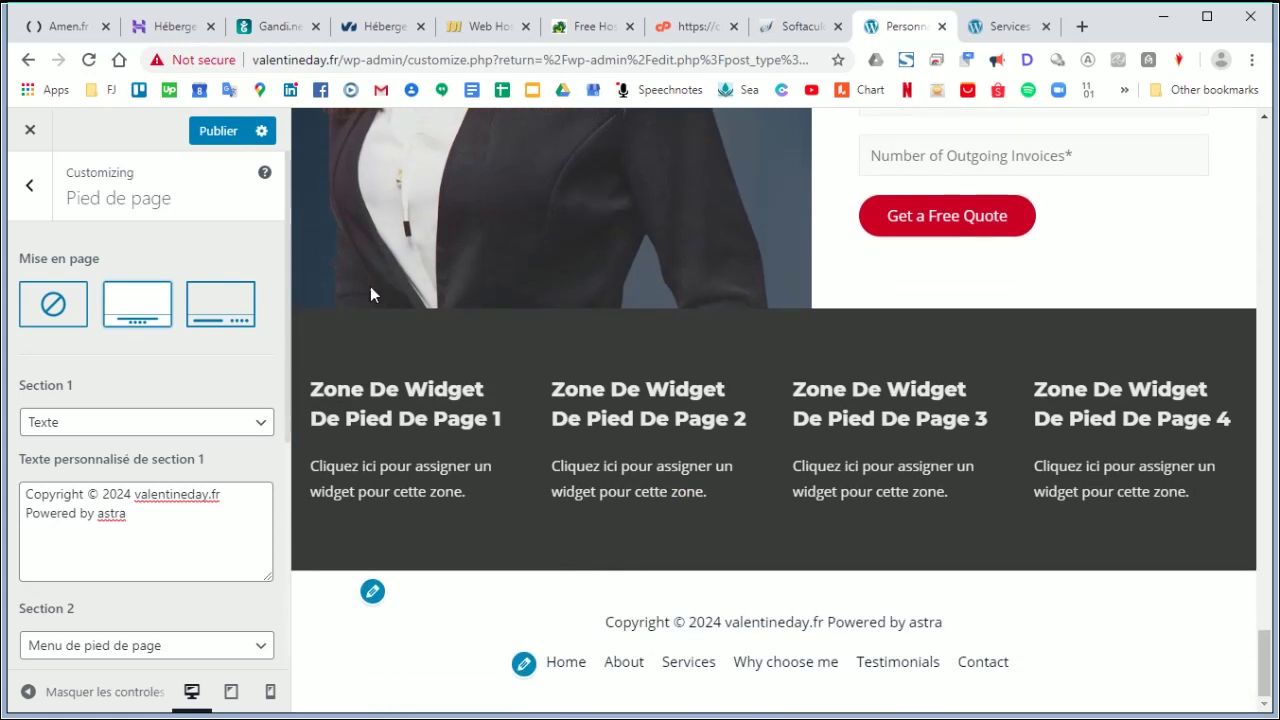
{"action": "left_click", "coordinate": [43, 180]}
{"action": "left_click", "coordinate": [43, 182]}
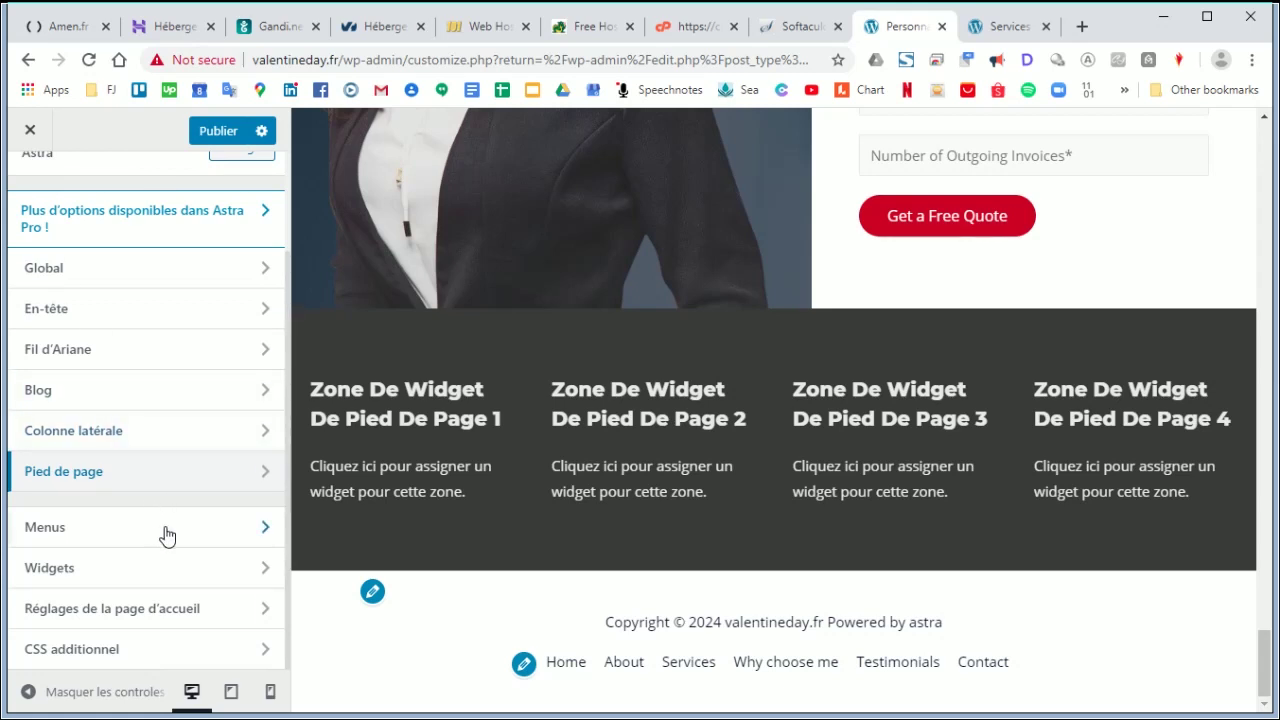
Via Menus and all menu locations, edit the menu assigned to Menu principal.
{"action": "left_click", "coordinate": [167, 537]}
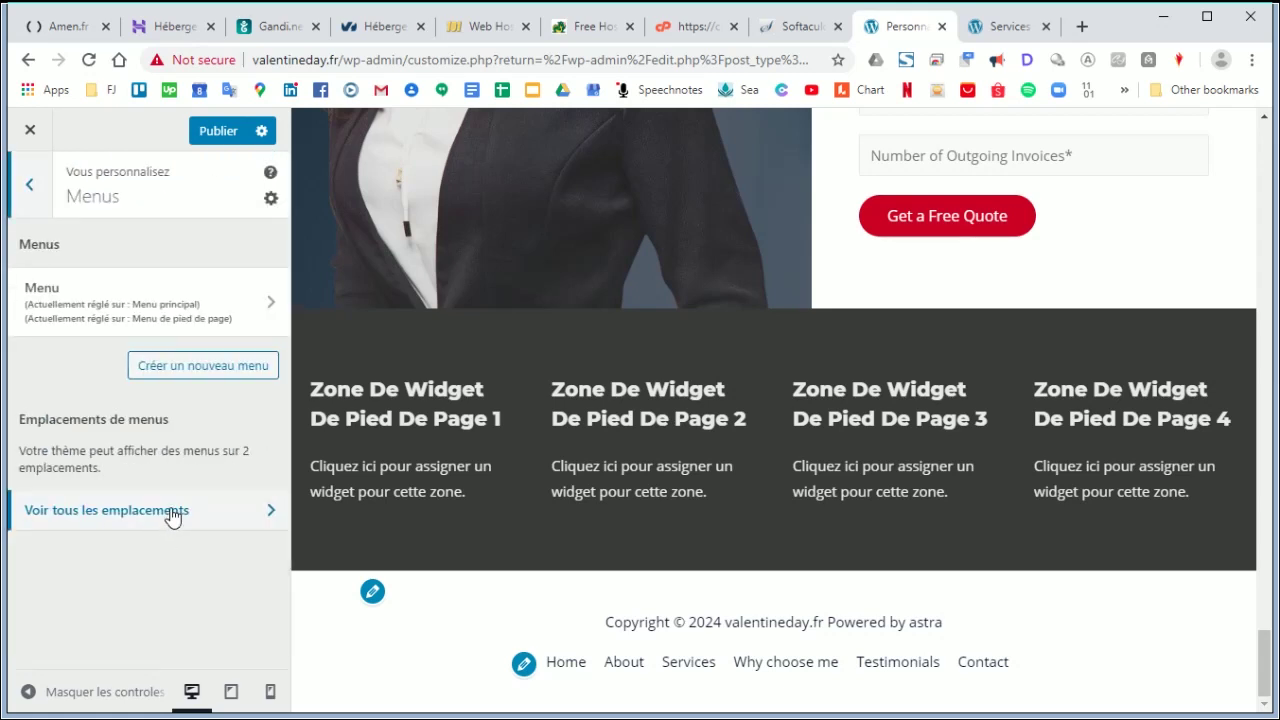
{"action": "left_click", "coordinate": [169, 515]}
{"action": "left_click", "coordinate": [166, 489]}
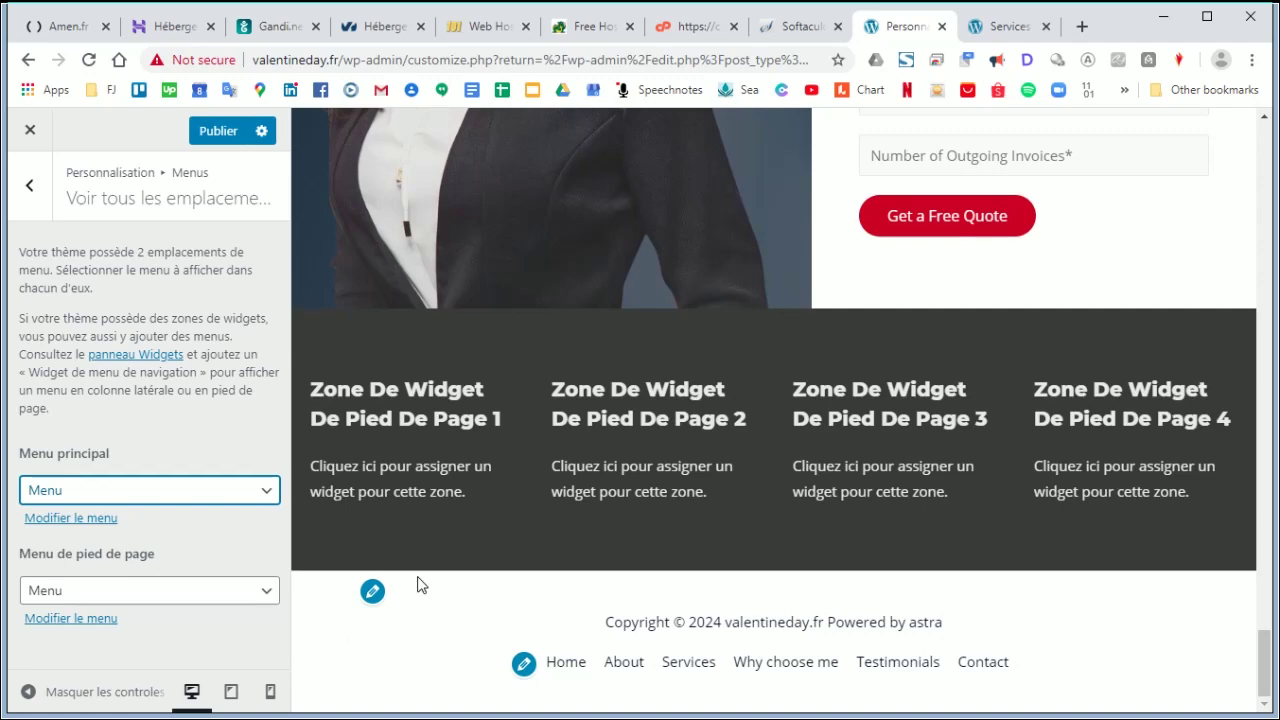
{"action": "scroll", "coordinate": [446, 549], "scroll_direction": "up", "scroll_amount": 15}
{"action": "scroll", "coordinate": [446, 557], "scroll_direction": "up", "scroll_amount": 8}
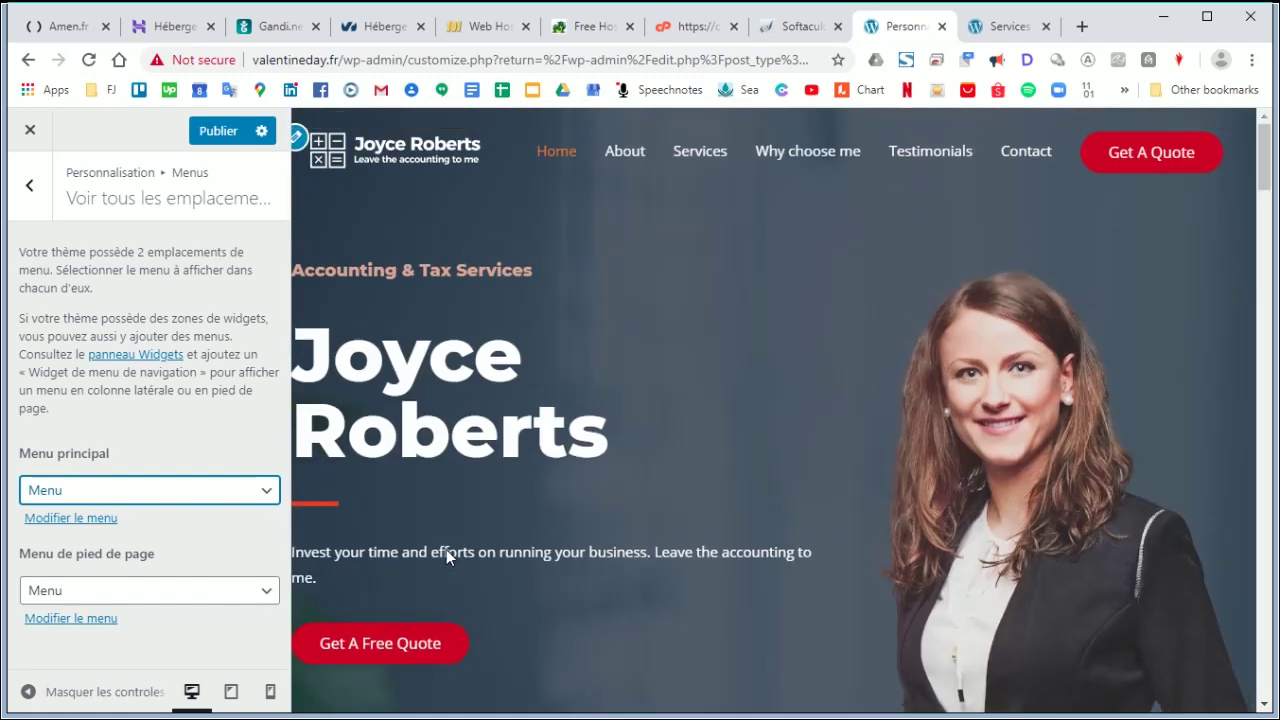
{"action": "left_click", "coordinate": [96, 531]}
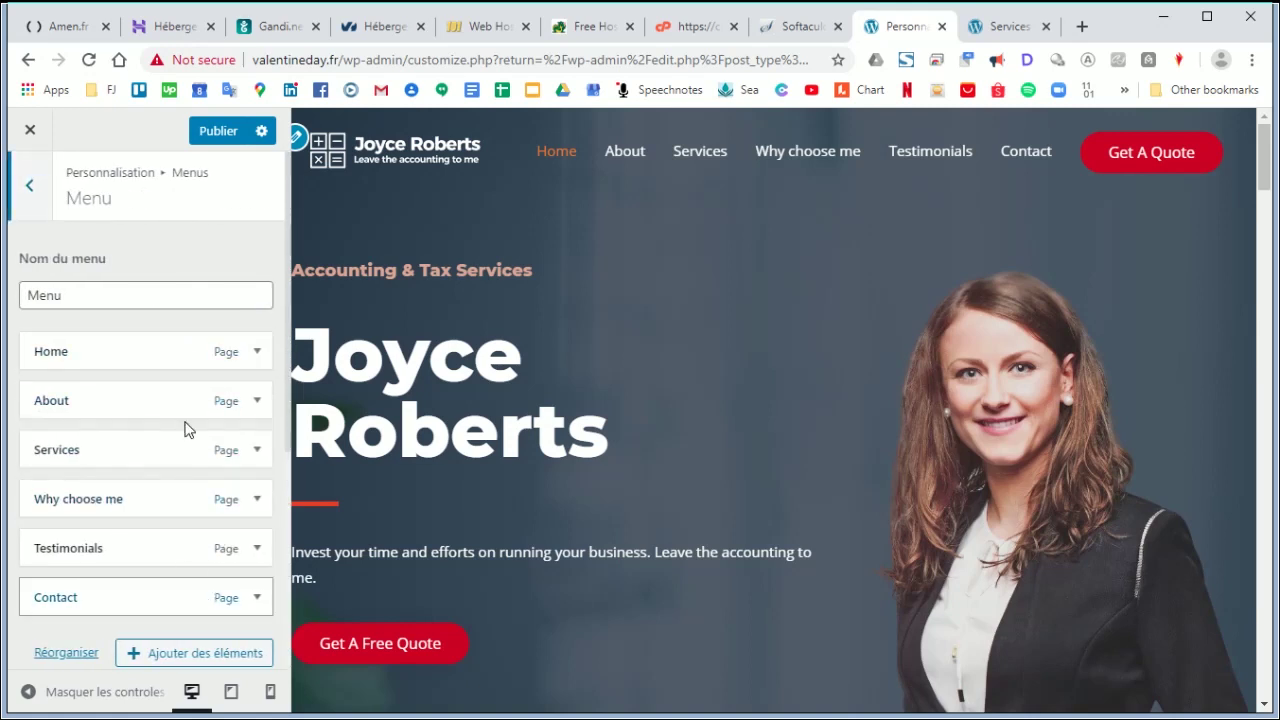
Add Sample Page from the Pages list to the menu after Contact, then close the add-items panel.
{"action": "left_click", "coordinate": [224, 653]}
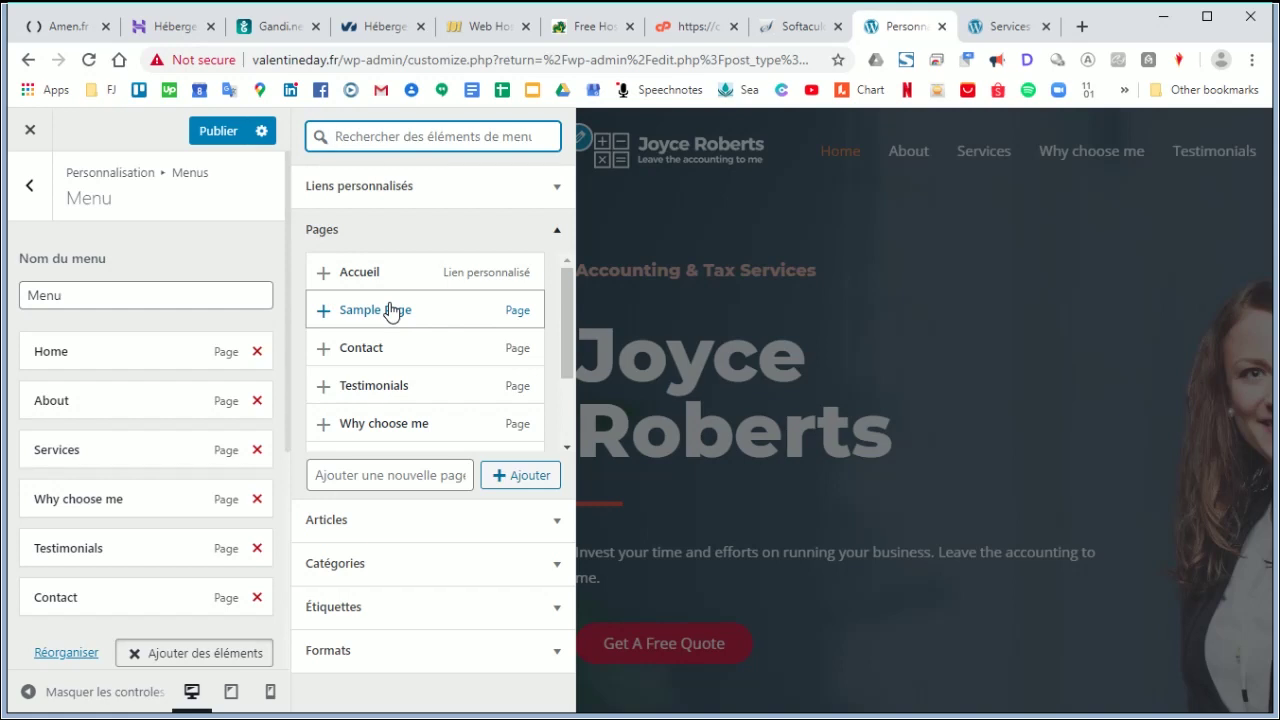
{"action": "scroll", "coordinate": [390, 310], "scroll_direction": "down", "scroll_amount": 2}
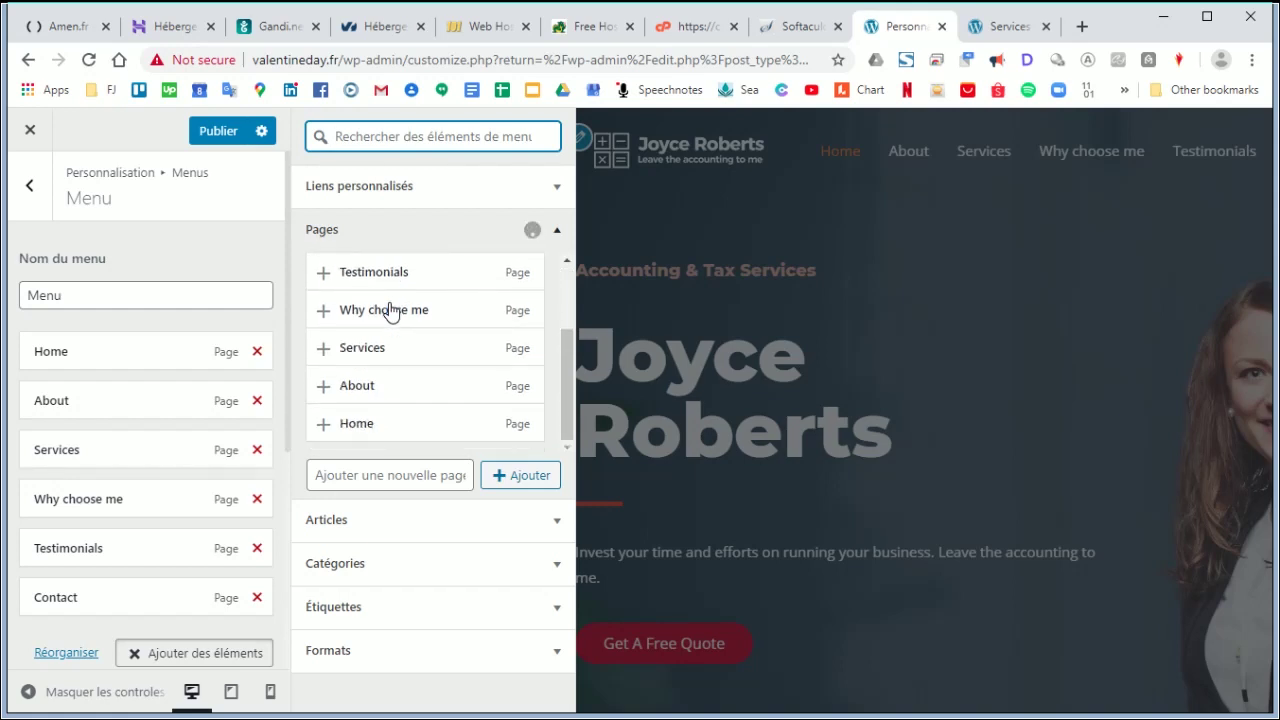
{"action": "scroll", "coordinate": [390, 310], "scroll_direction": "up", "scroll_amount": 2}
{"action": "left_click_drag", "start_coordinate": [395, 313], "coordinate": [417, 270]}
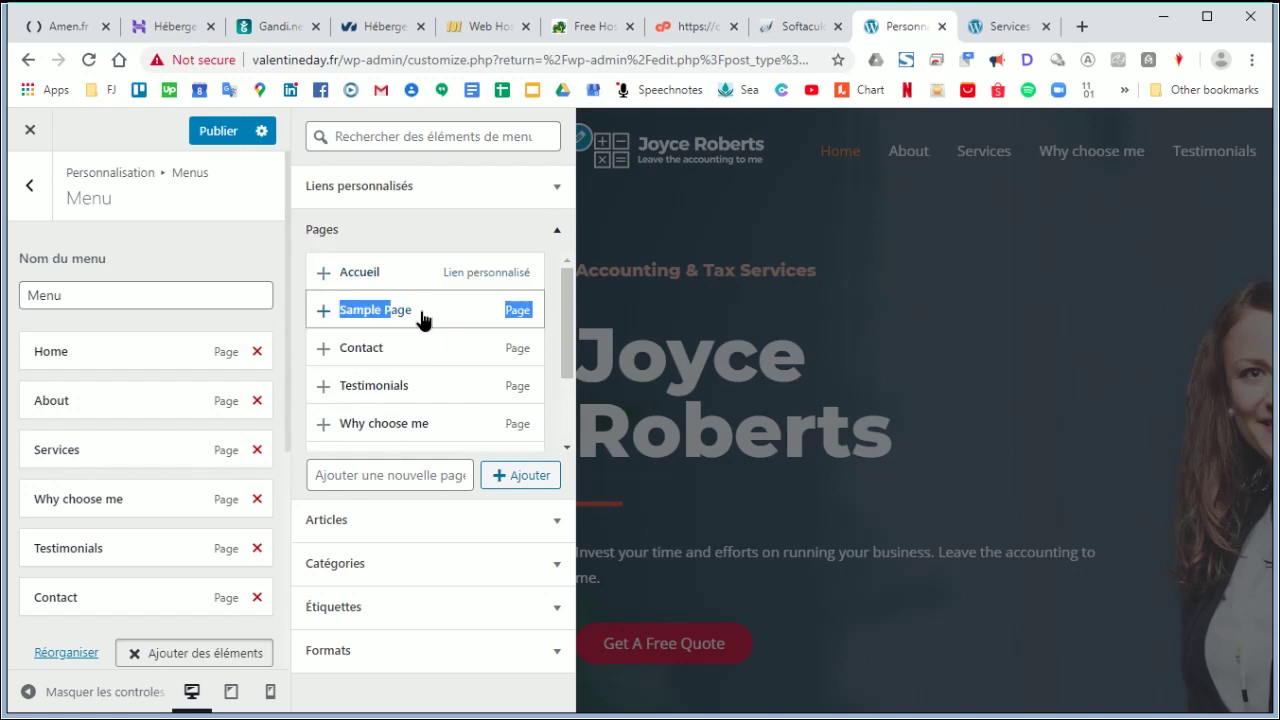
{"action": "left_click", "coordinate": [380, 315]}
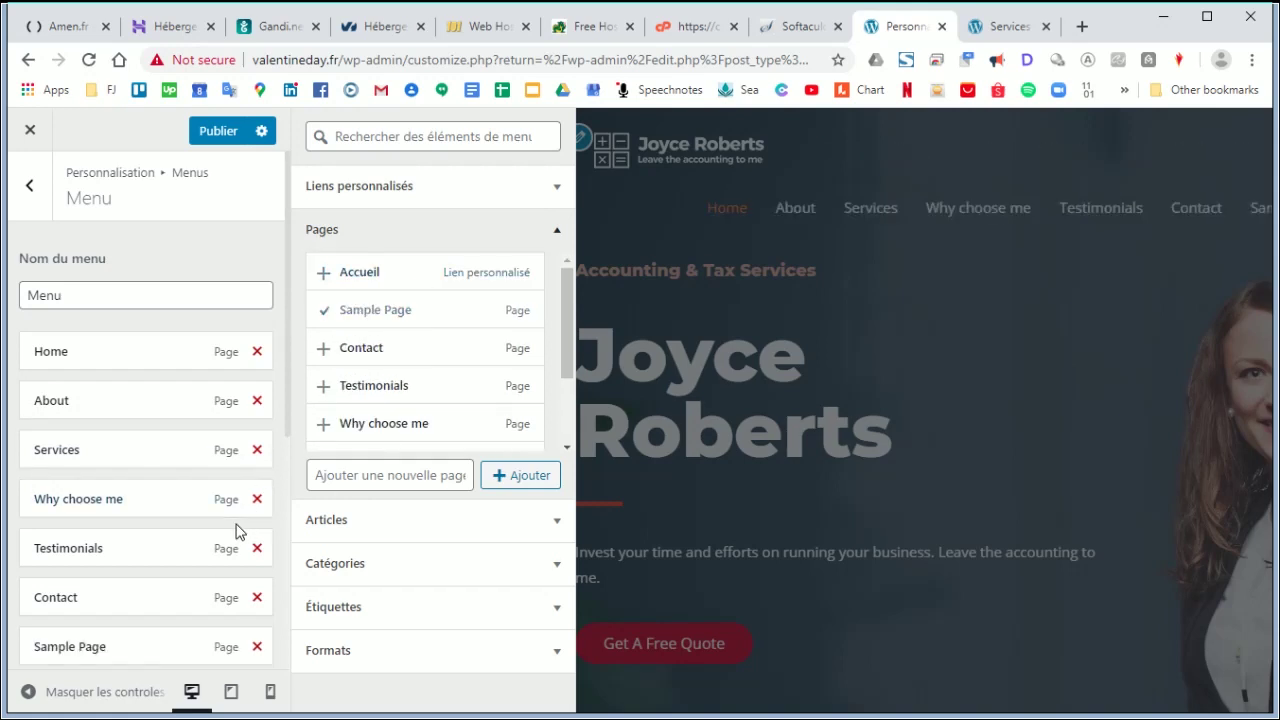
{"action": "scroll", "coordinate": [174, 551], "scroll_direction": "down", "scroll_amount": 3}
{"action": "scroll", "coordinate": [135, 380], "scroll_direction": "up", "scroll_amount": 5}
{"action": "left_click", "coordinate": [851, 297]}
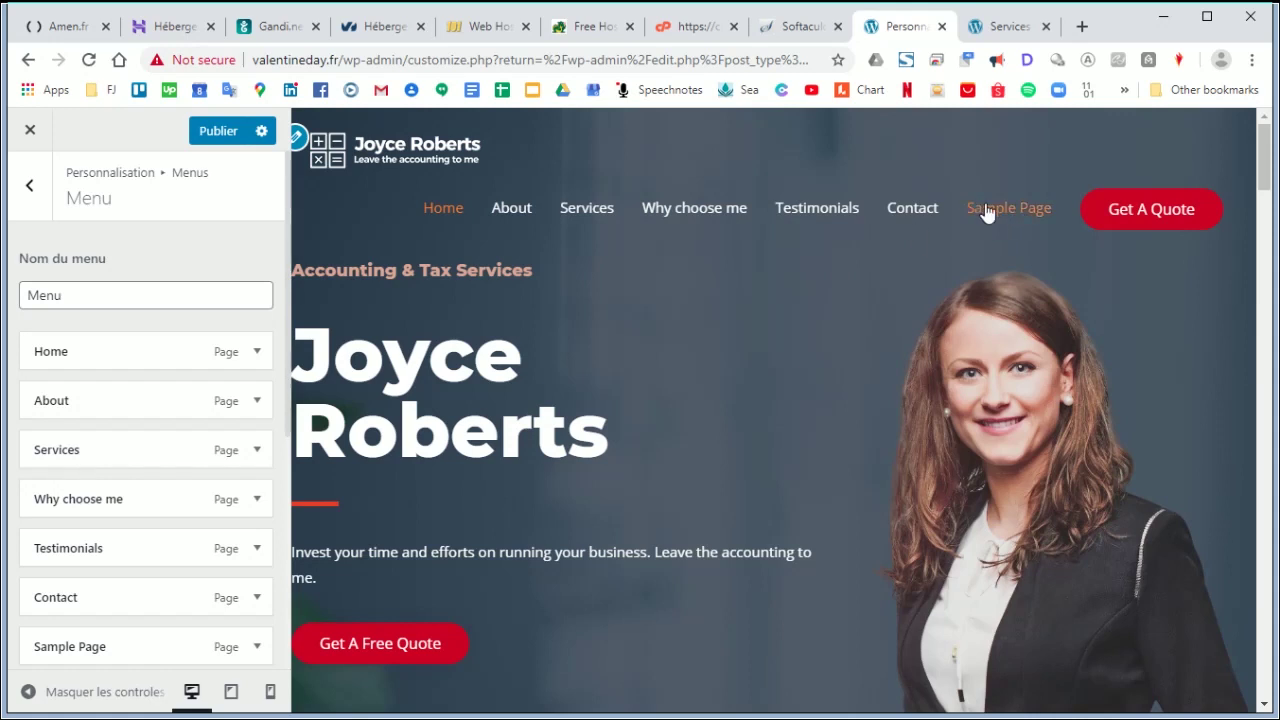
Drag Sample Page up and nest it as a sub-item under About.
{"action": "left_click_drag", "start_coordinate": [106, 651], "coordinate": [119, 341]}
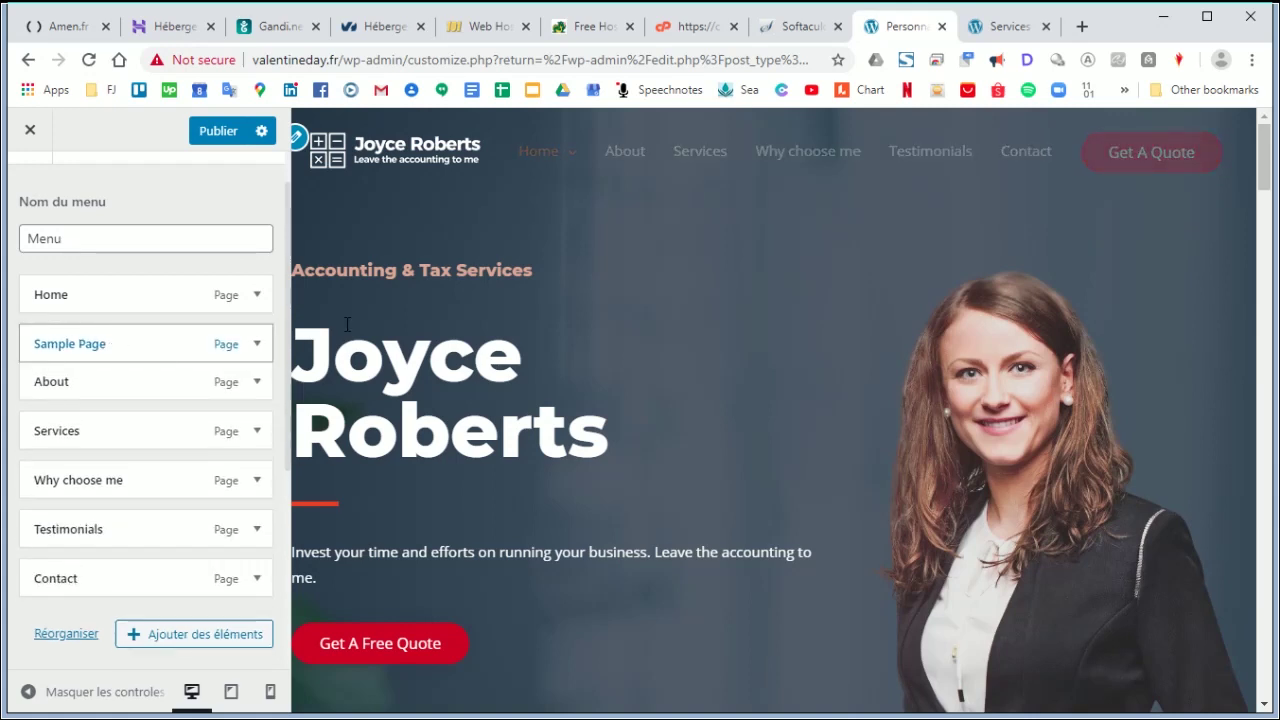
{"action": "left_click_drag", "start_coordinate": [199, 352], "coordinate": [190, 380]}
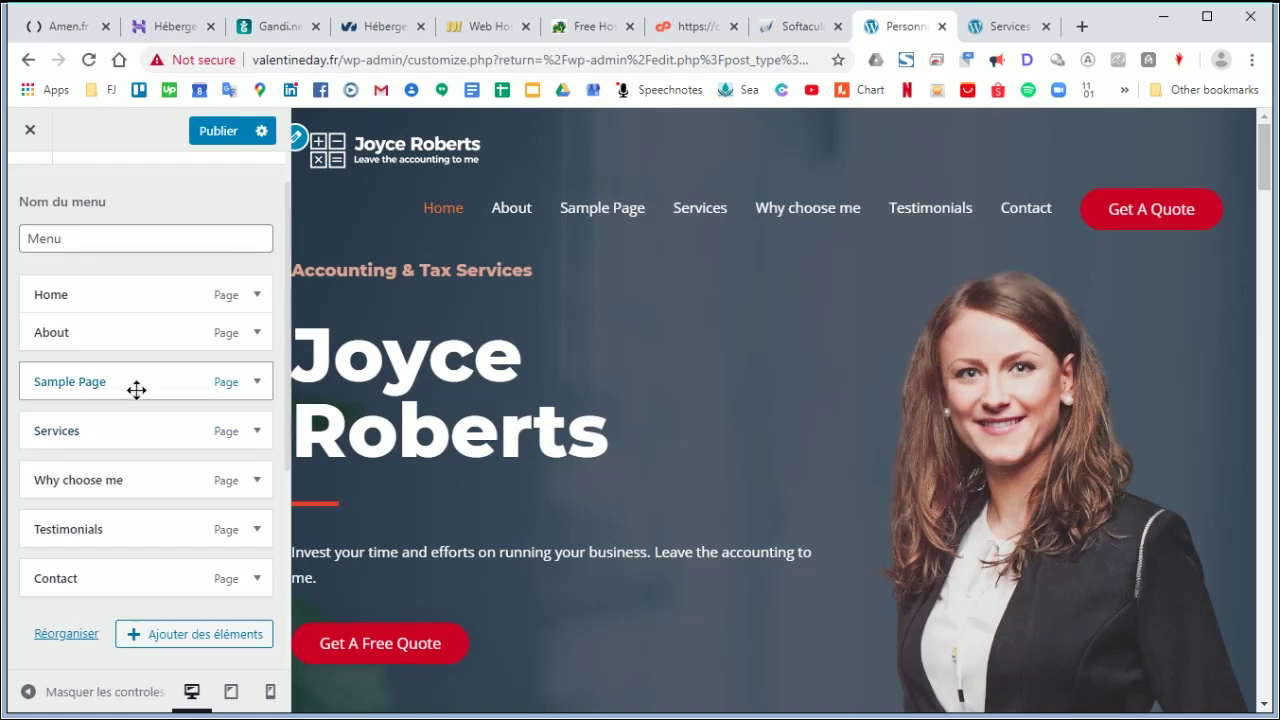
{"action": "left_click_drag", "start_coordinate": [134, 386], "coordinate": [165, 376]}
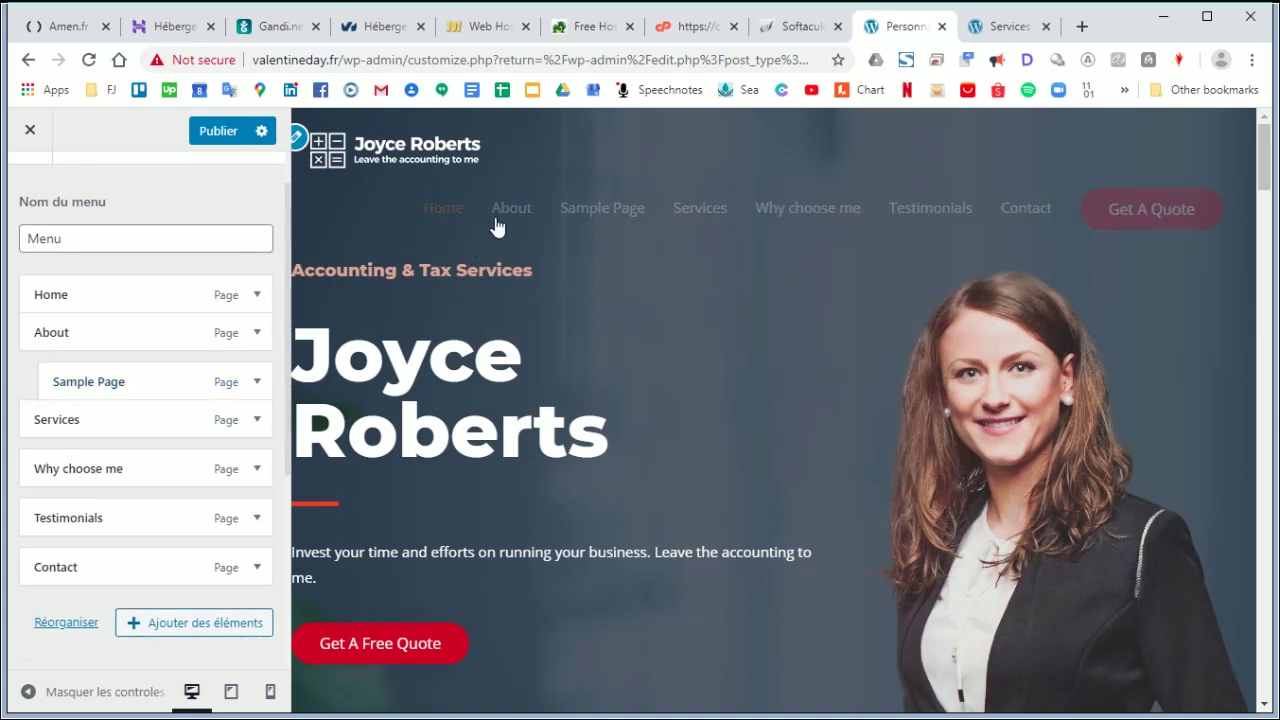
{"action": "mouse_move", "coordinate": [614, 157]}
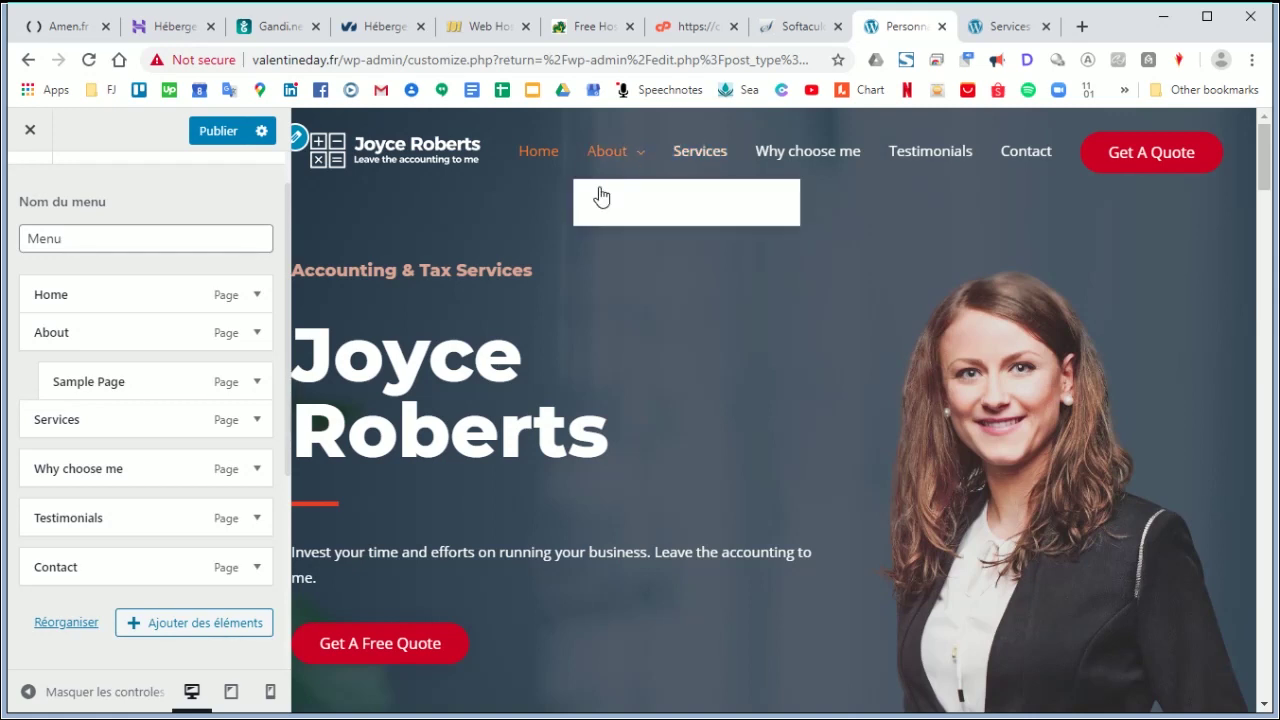
Remove Sample Page from the menu and go back to the Menus panel.
{"action": "left_click", "coordinate": [130, 382]}
{"action": "scroll", "coordinate": [129, 434], "scroll_direction": "down", "scroll_amount": 3}
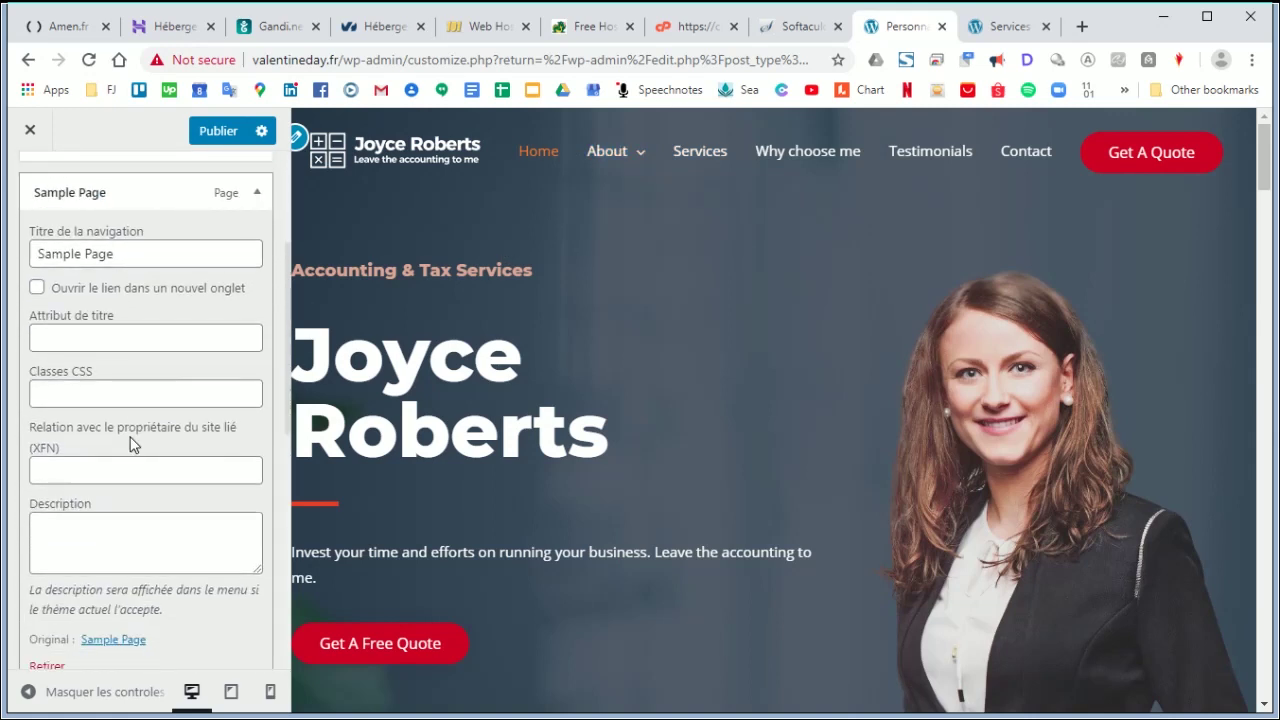
{"action": "scroll", "coordinate": [133, 444], "scroll_direction": "down", "scroll_amount": 3}
{"action": "left_click", "coordinate": [48, 383]}
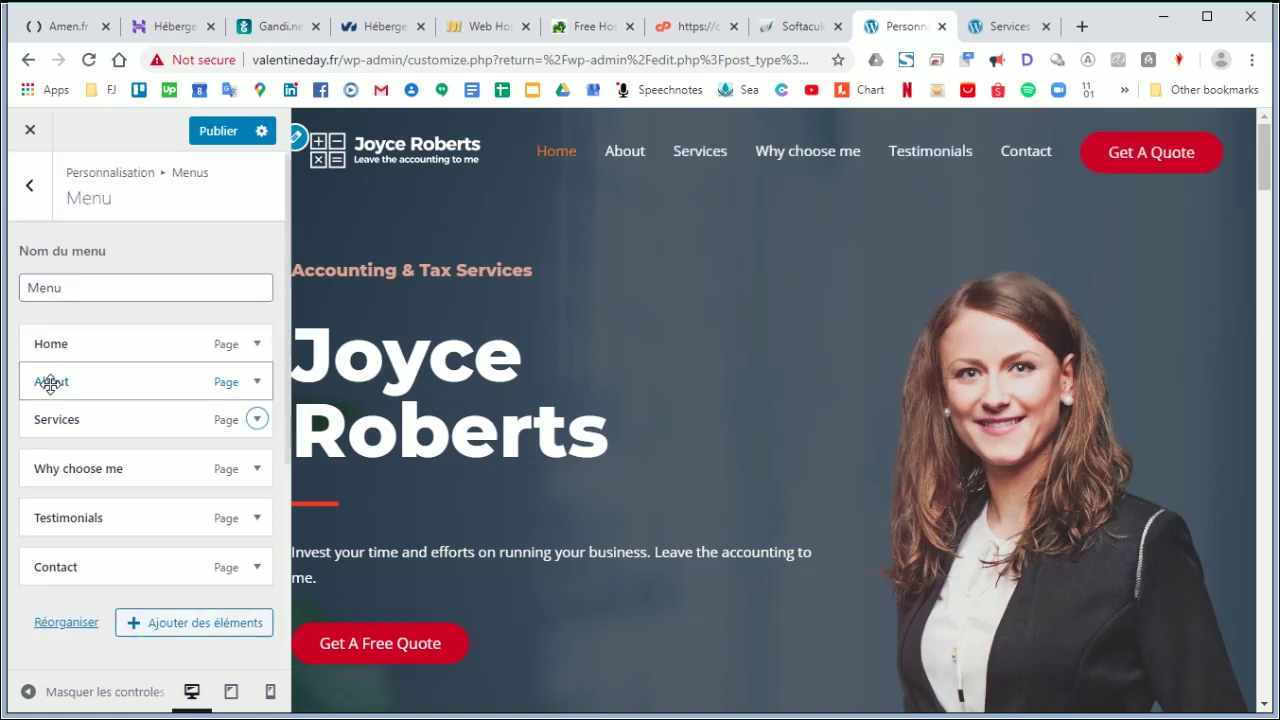
{"action": "left_click", "coordinate": [31, 190]}
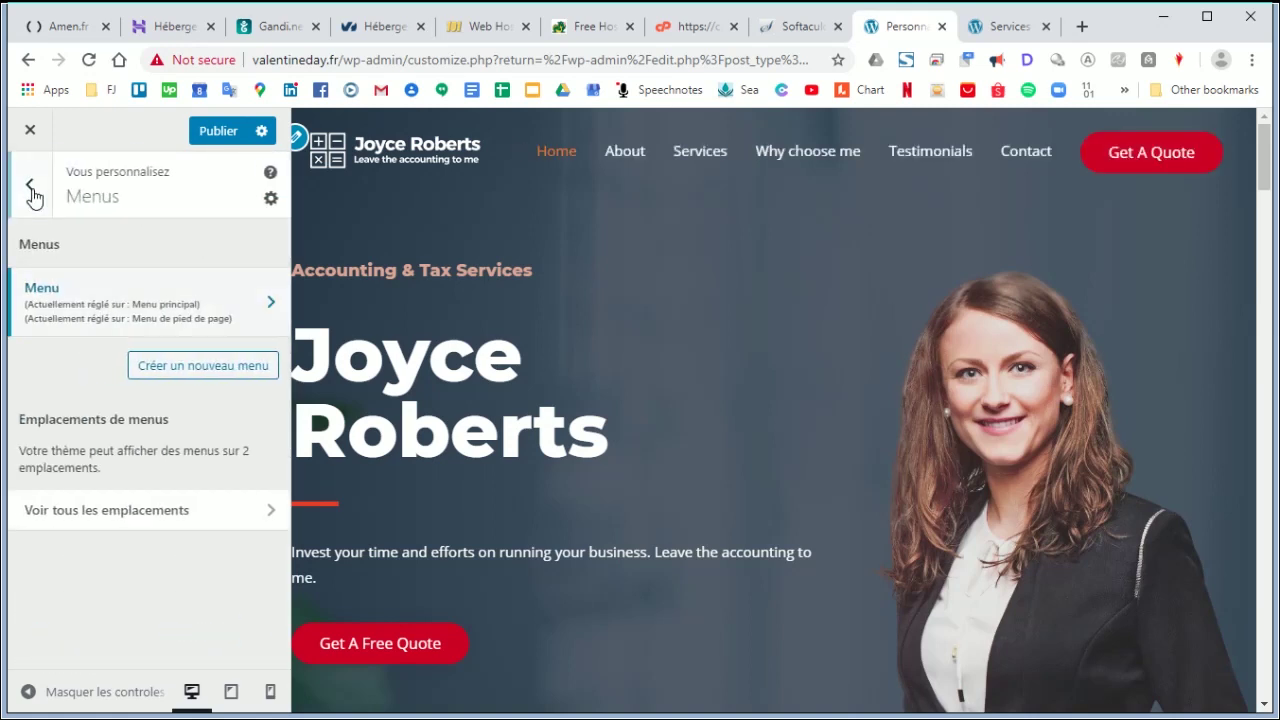
From the widget areas settings, add a Galerie widget to footer widget zone 1.
{"action": "left_click", "coordinate": [32, 194]}
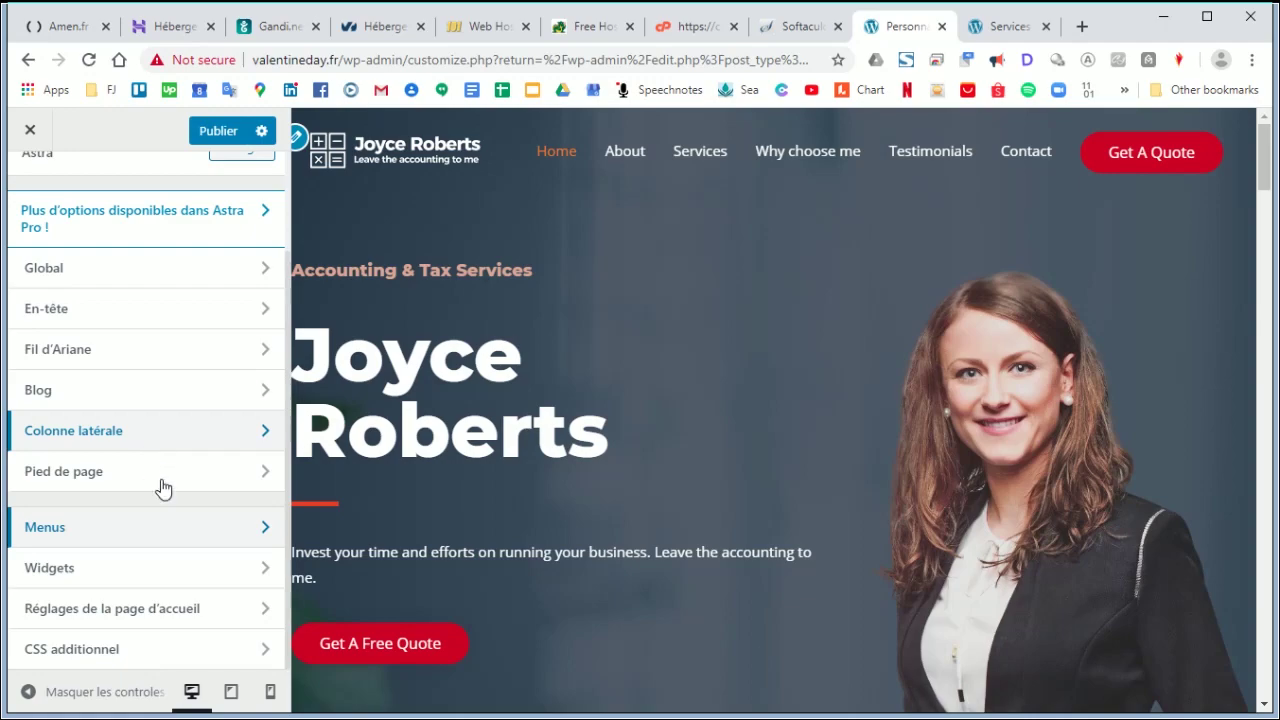
{"action": "left_click", "coordinate": [179, 568]}
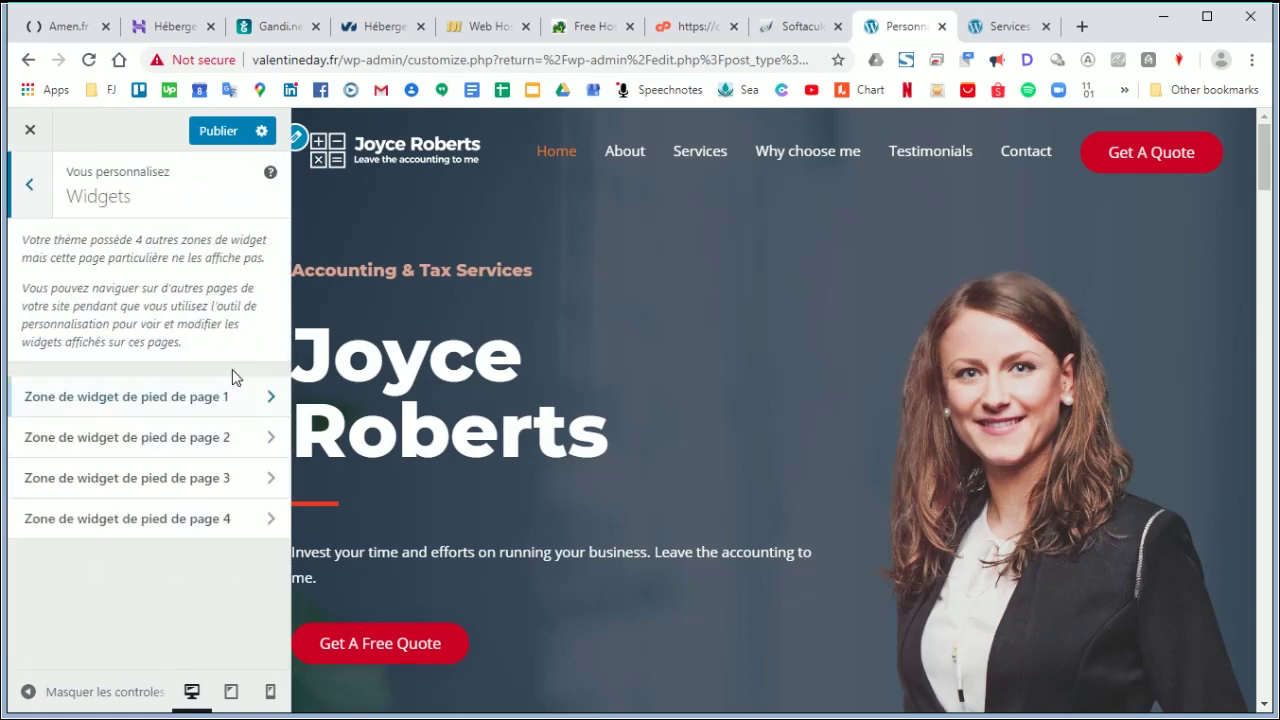
{"action": "scroll", "coordinate": [511, 489], "scroll_direction": "down", "scroll_amount": 10}
{"action": "scroll", "coordinate": [511, 489], "scroll_direction": "down", "scroll_amount": 15}
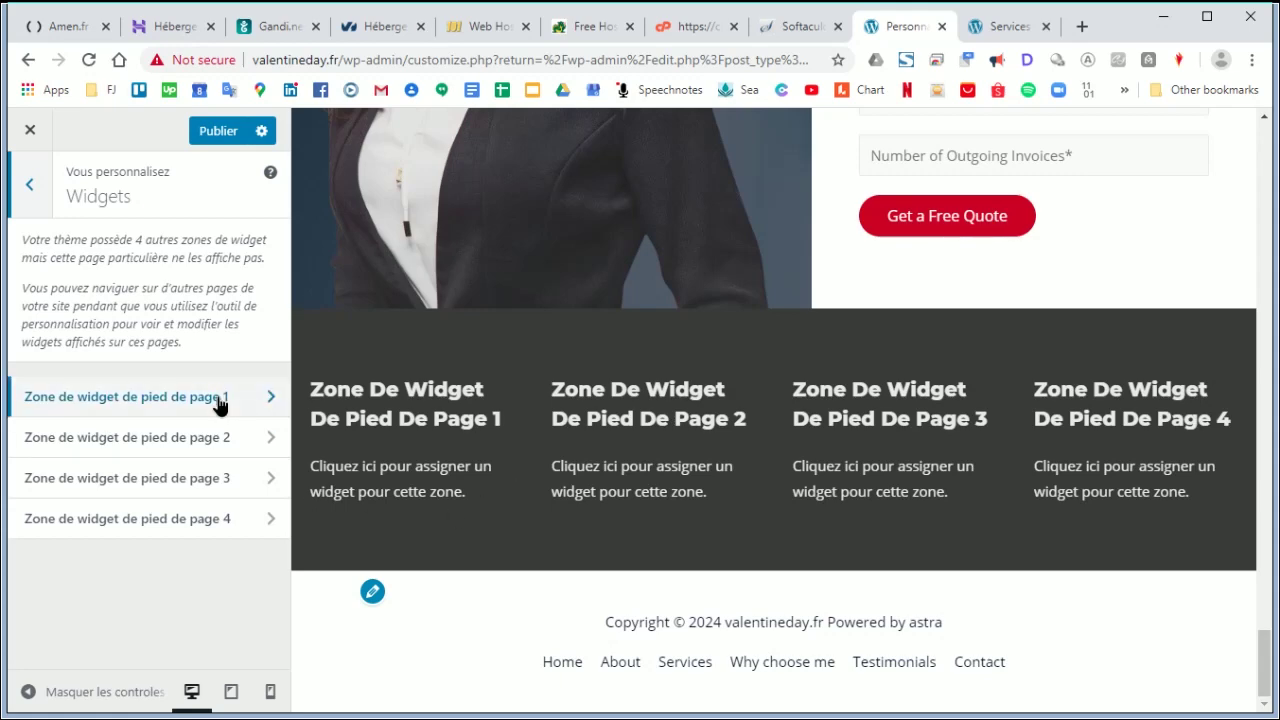
{"action": "left_click", "coordinate": [218, 396]}
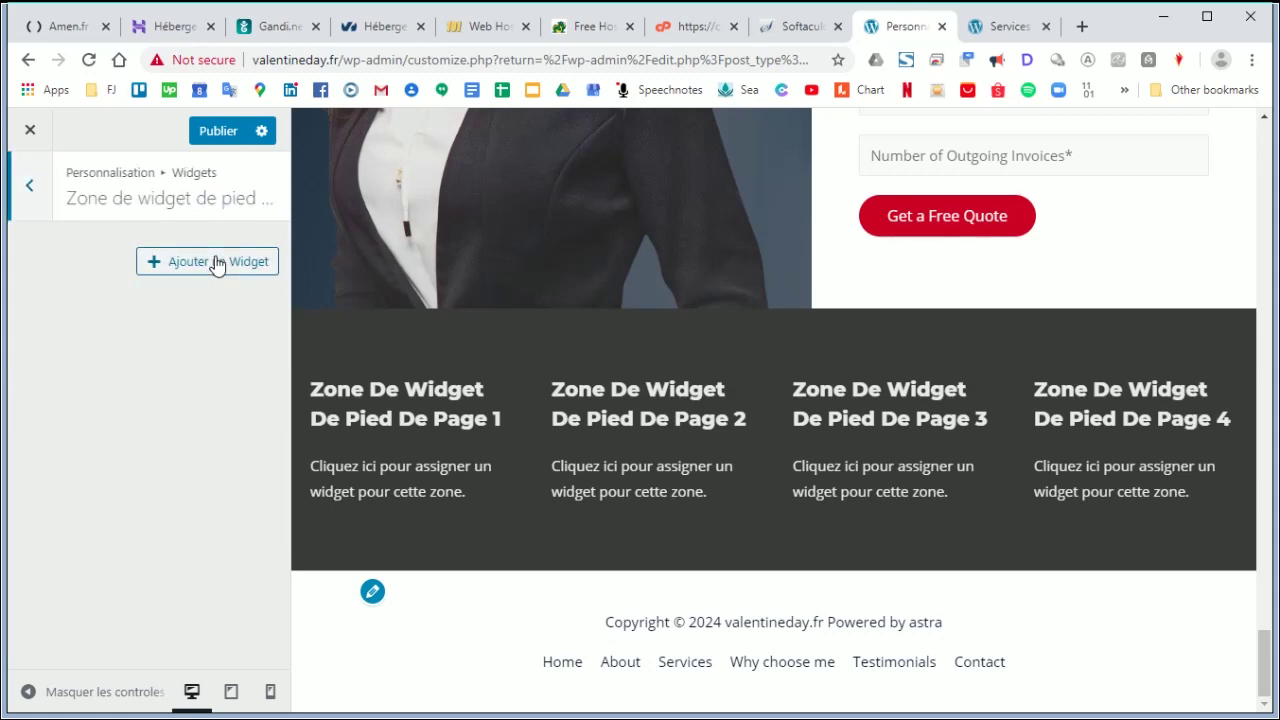
{"action": "left_click", "coordinate": [217, 263]}
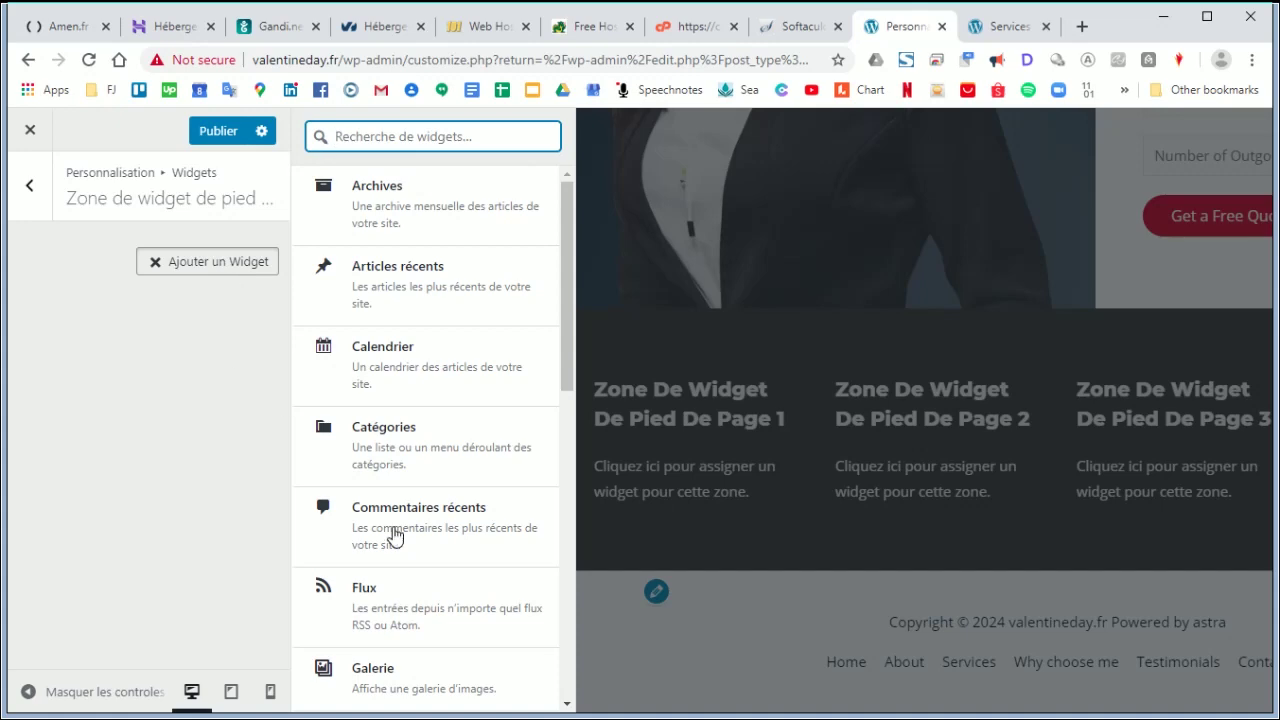
{"action": "left_click", "coordinate": [450, 688]}
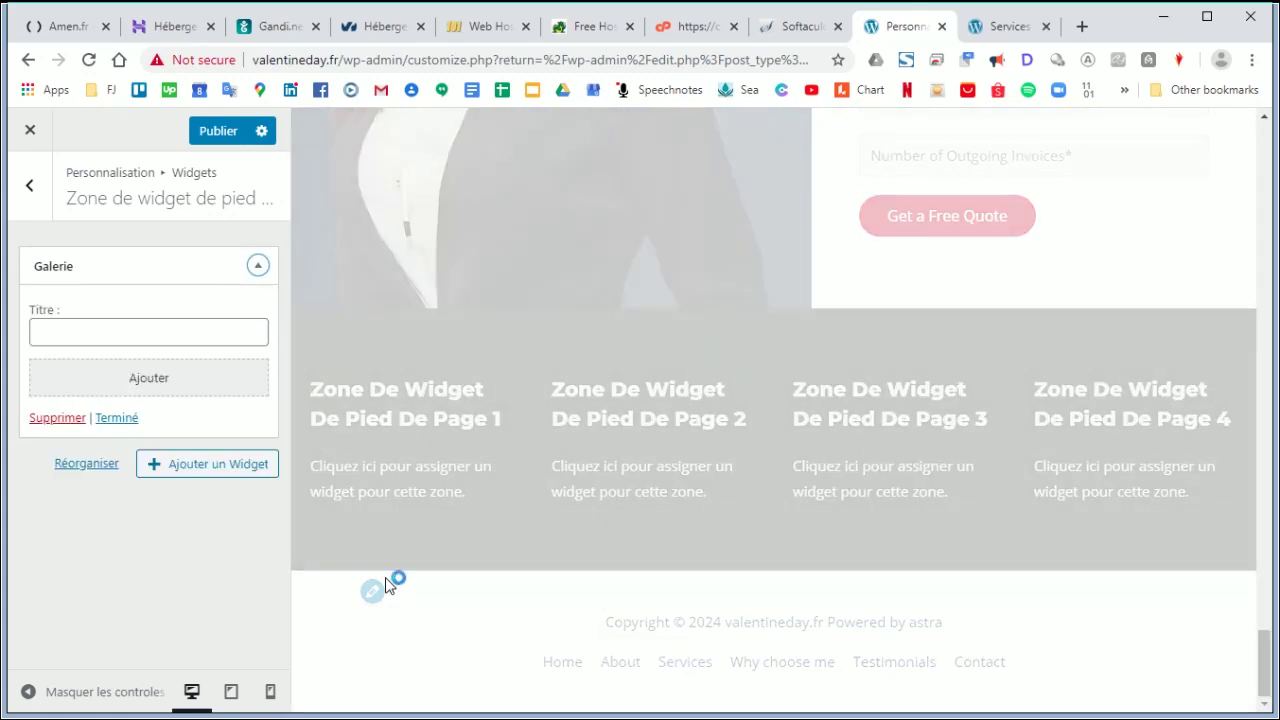
Title the gallery widget 'galerie' and start picking photos, adding the blurry background photo.
{"action": "left_click", "coordinate": [139, 329]}
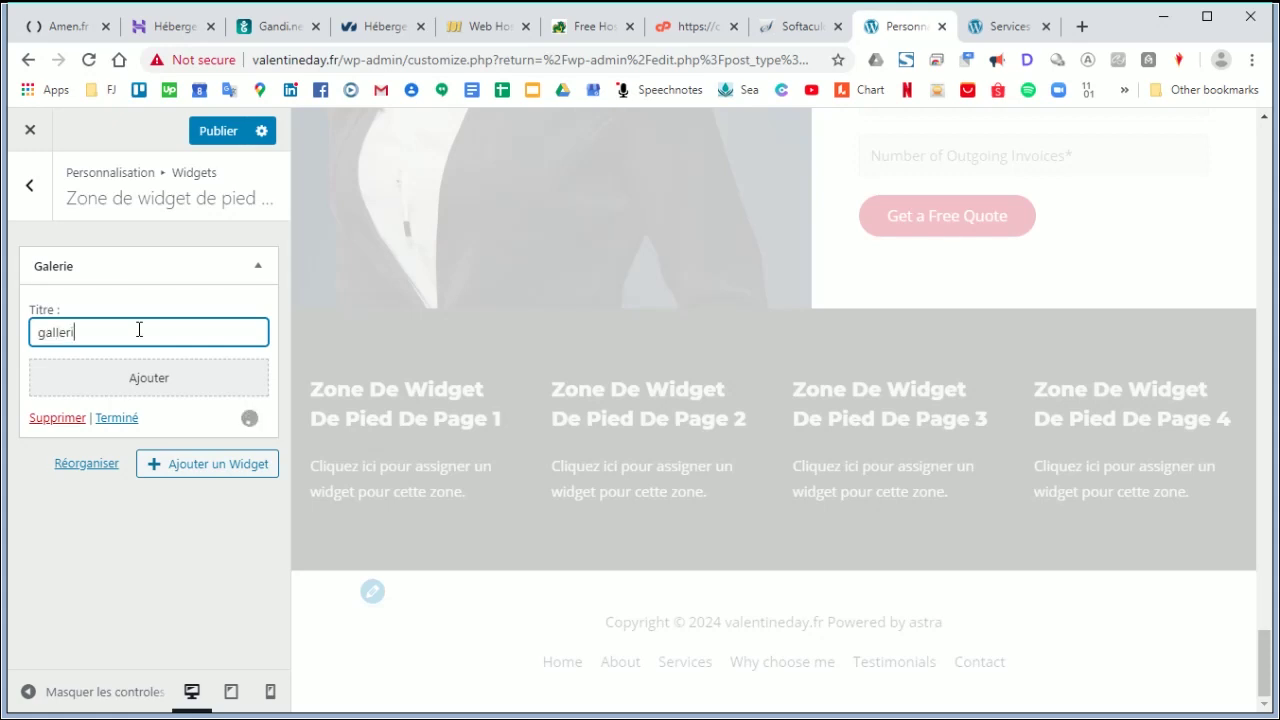
{"action": "type", "text": "galerie"}
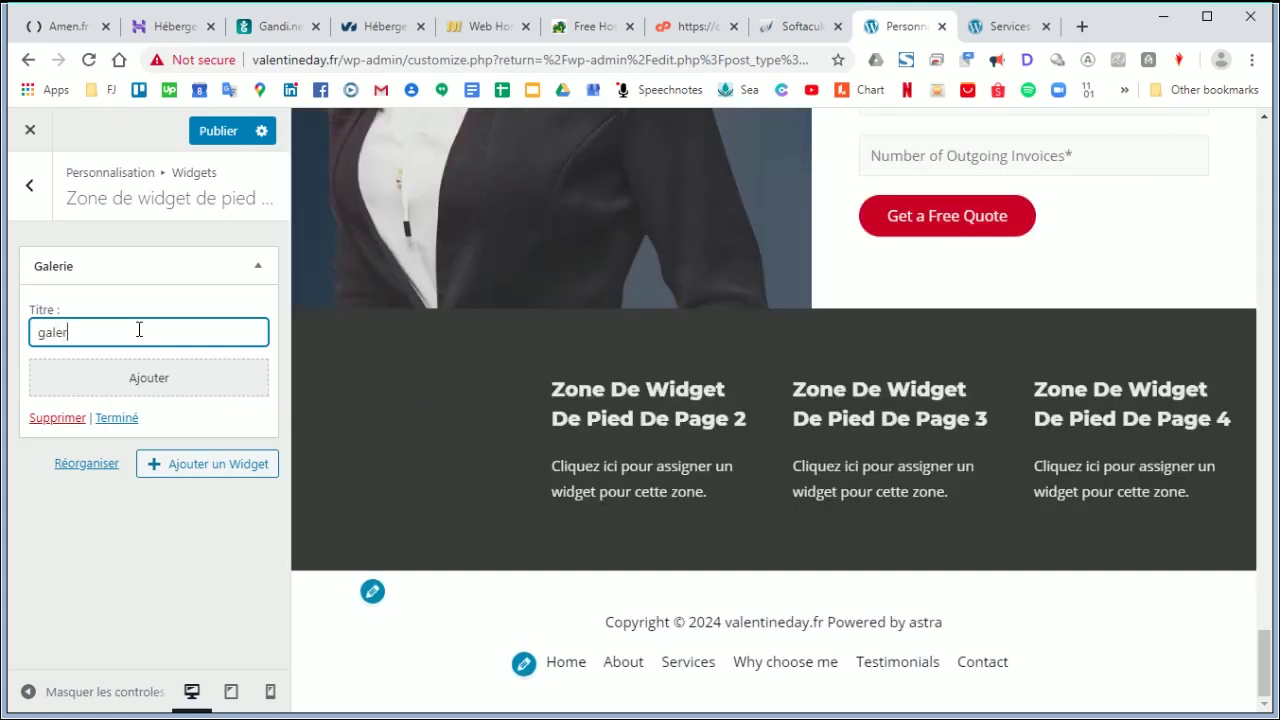
{"action": "left_click", "coordinate": [160, 380]}
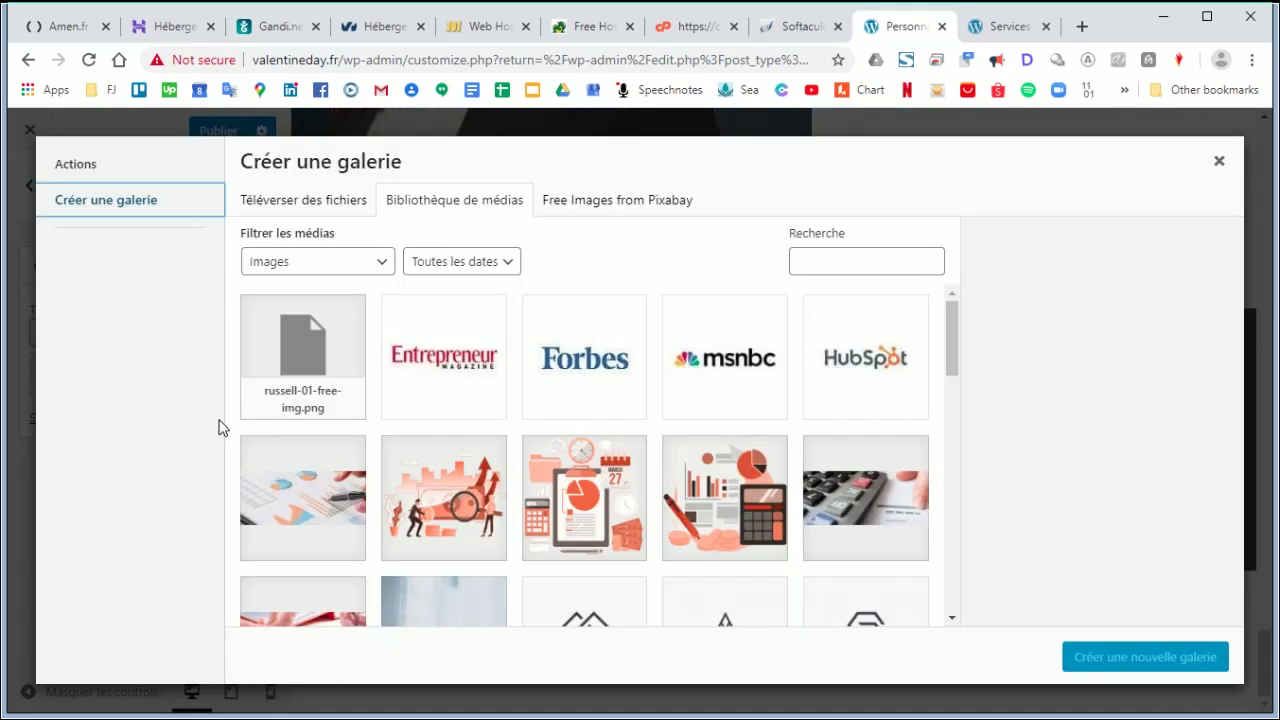
{"action": "scroll", "coordinate": [670, 485], "scroll_direction": "down", "scroll_amount": 3}
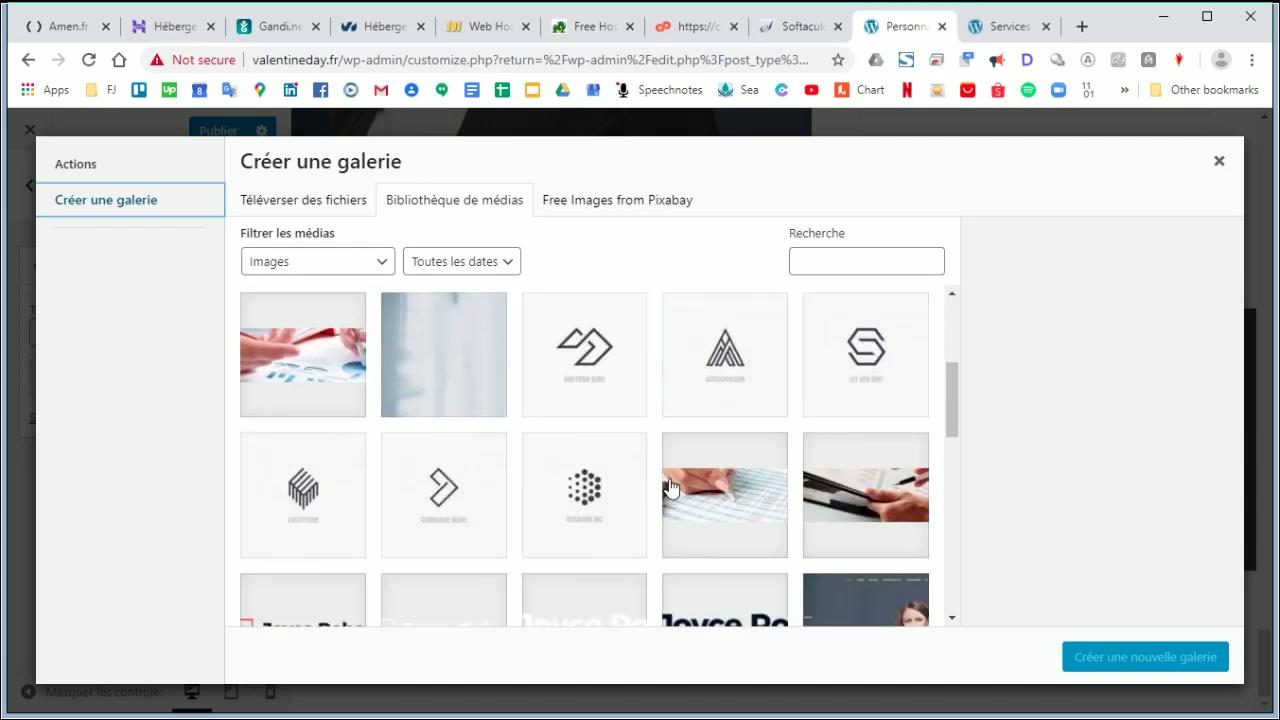
{"action": "left_click", "coordinate": [745, 477]}
{"action": "left_click", "coordinate": [464, 386]}
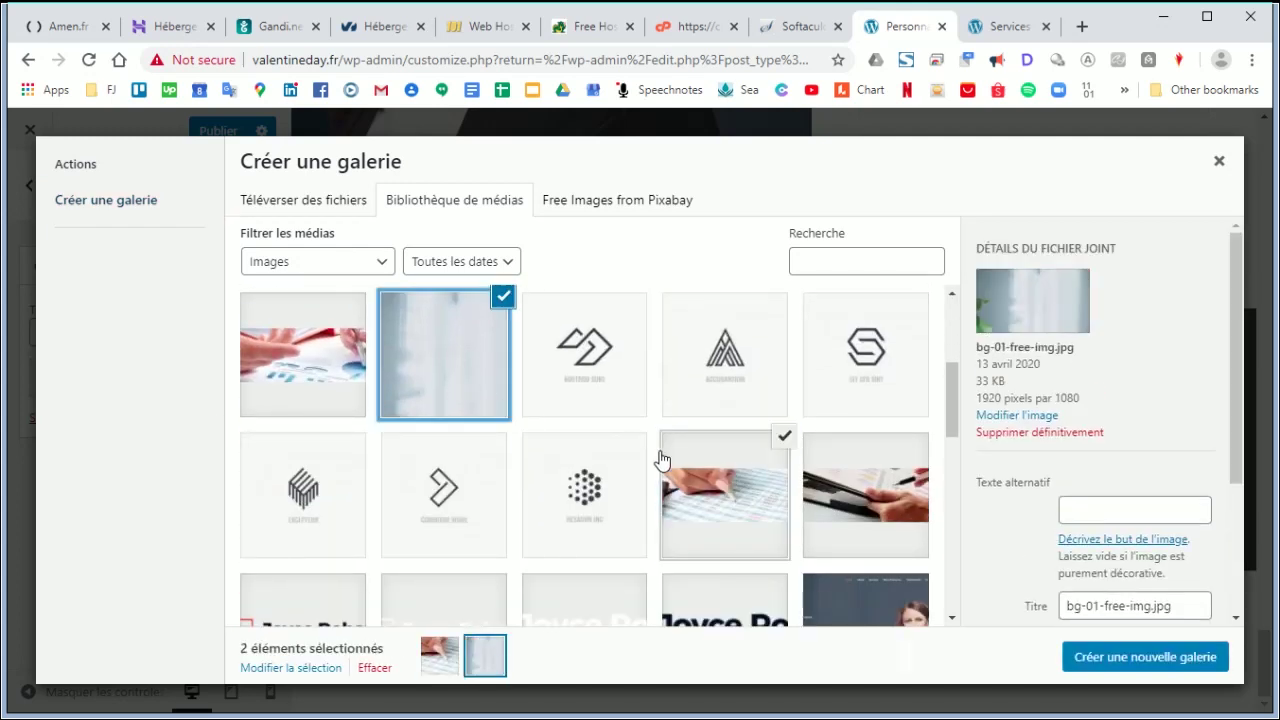
{"action": "left_click", "coordinate": [778, 482]}
{"action": "left_click", "coordinate": [785, 436]}
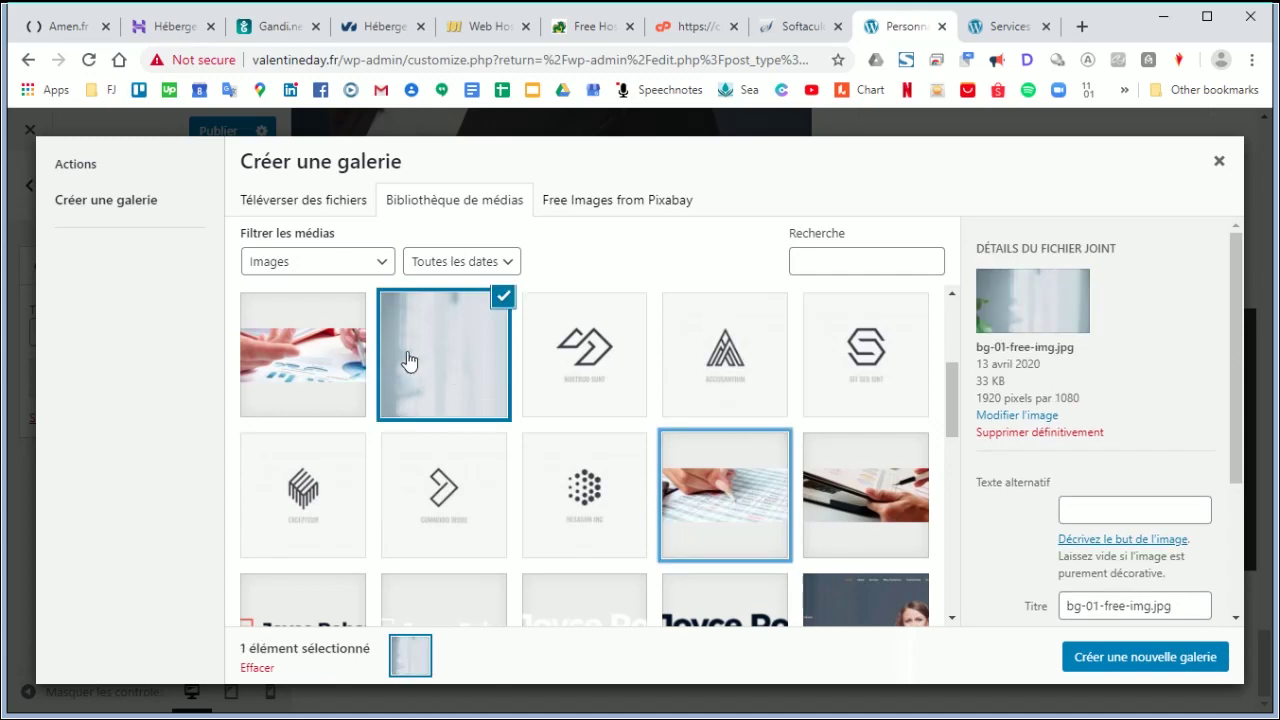
Add the portrait, paperwork, chart, pen and pie-chart photos, then create and insert the six-image gallery.
{"action": "scroll", "coordinate": [514, 423], "scroll_direction": "down", "scroll_amount": 5}
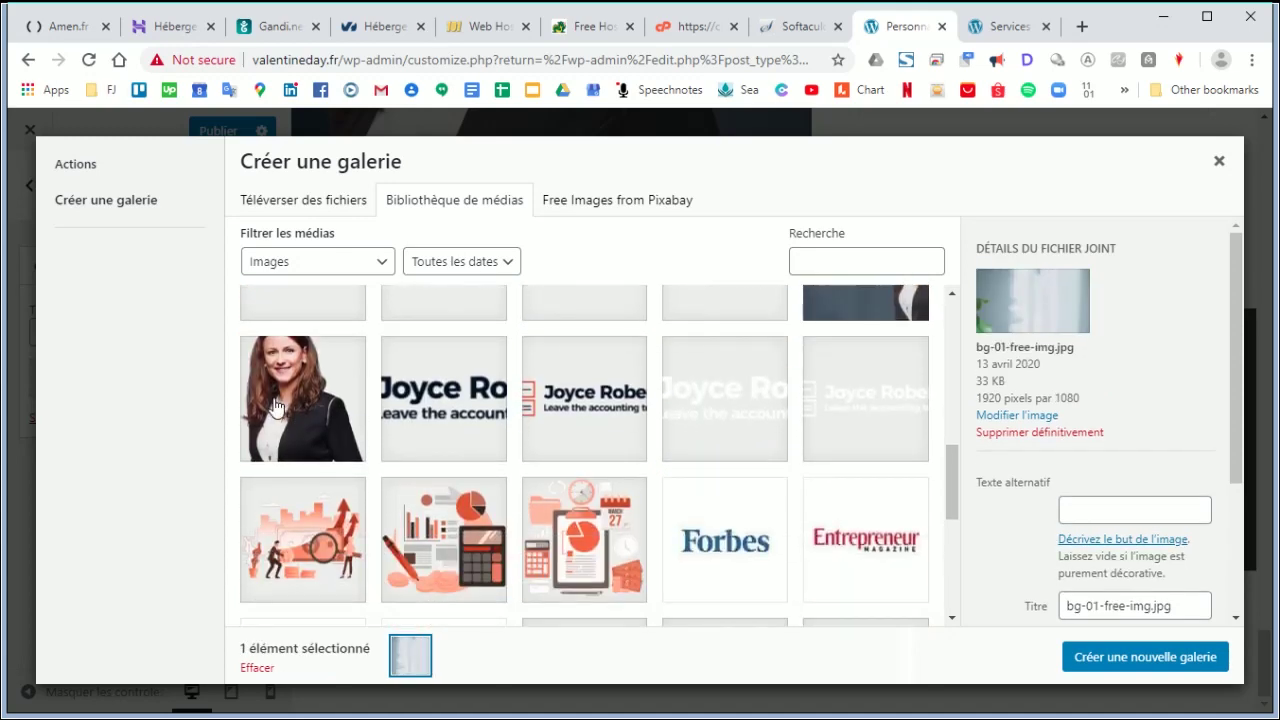
{"action": "left_click", "coordinate": [277, 405]}
{"action": "scroll", "coordinate": [518, 450], "scroll_direction": "down", "scroll_amount": 2}
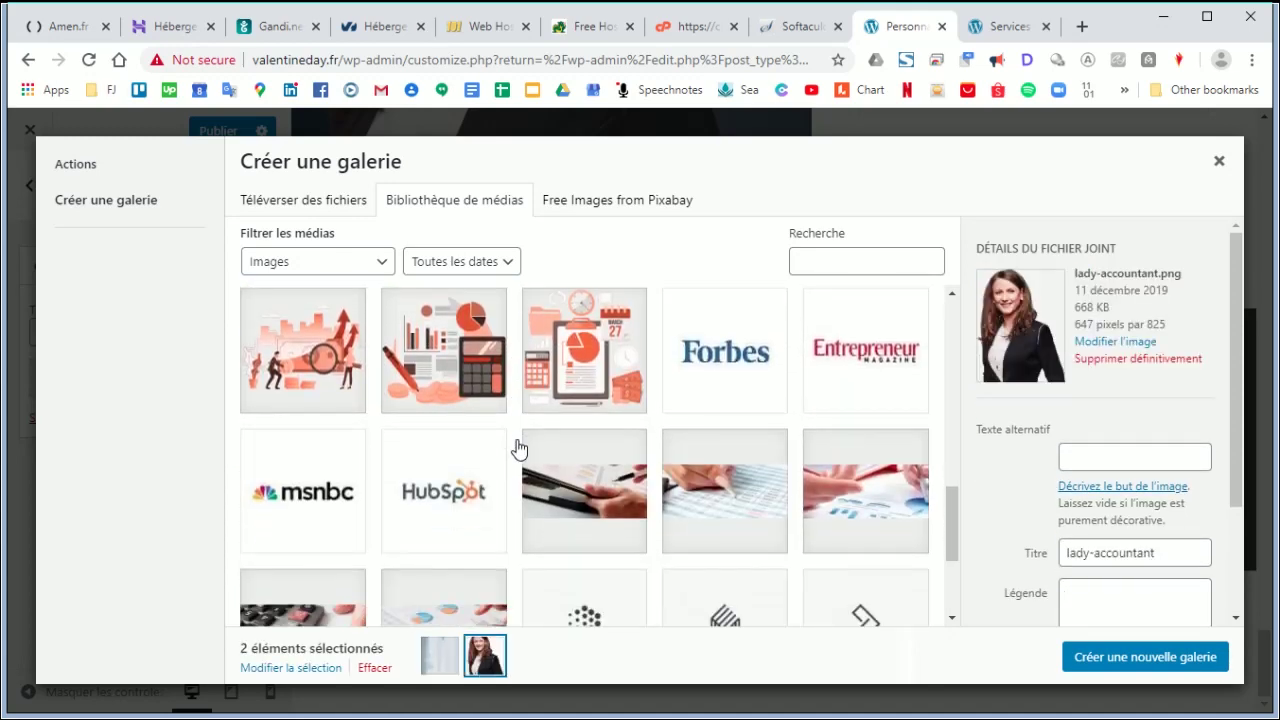
{"action": "scroll", "coordinate": [514, 449], "scroll_direction": "up", "scroll_amount": 3}
{"action": "scroll", "coordinate": [514, 449], "scroll_direction": "down", "scroll_amount": 5}
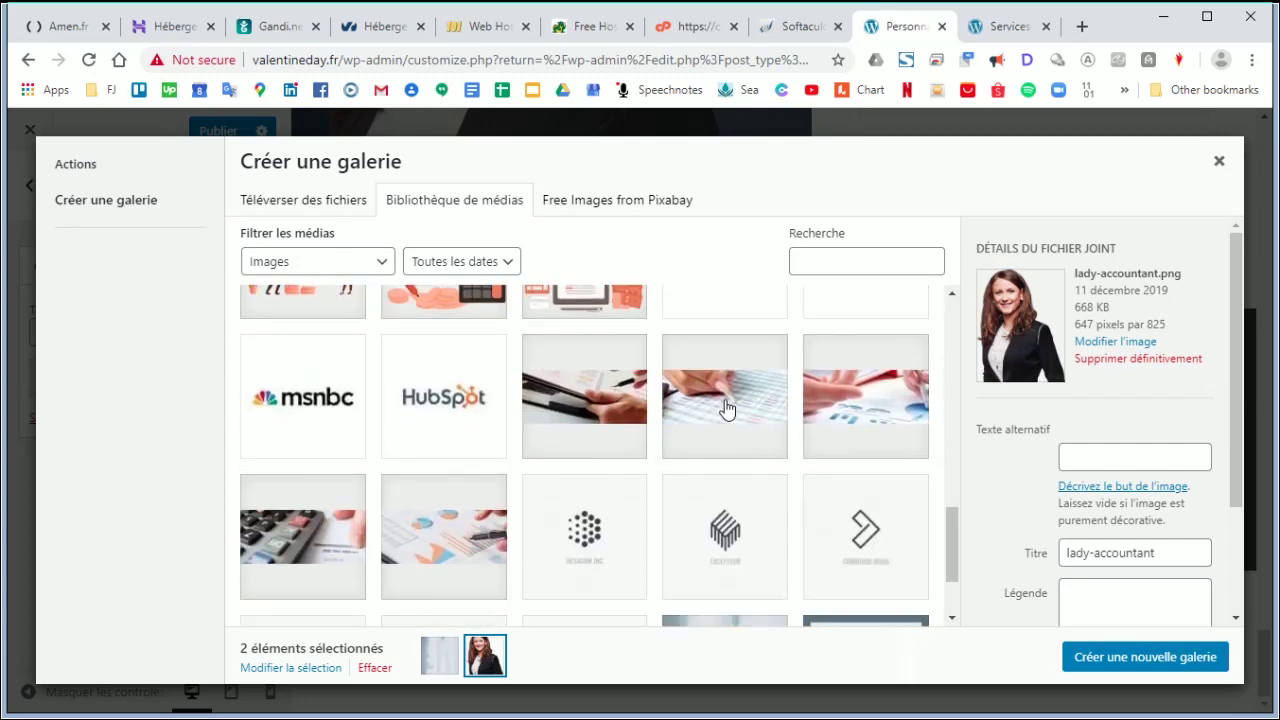
{"action": "left_click", "coordinate": [727, 409]}
{"action": "left_click", "coordinate": [862, 424]}
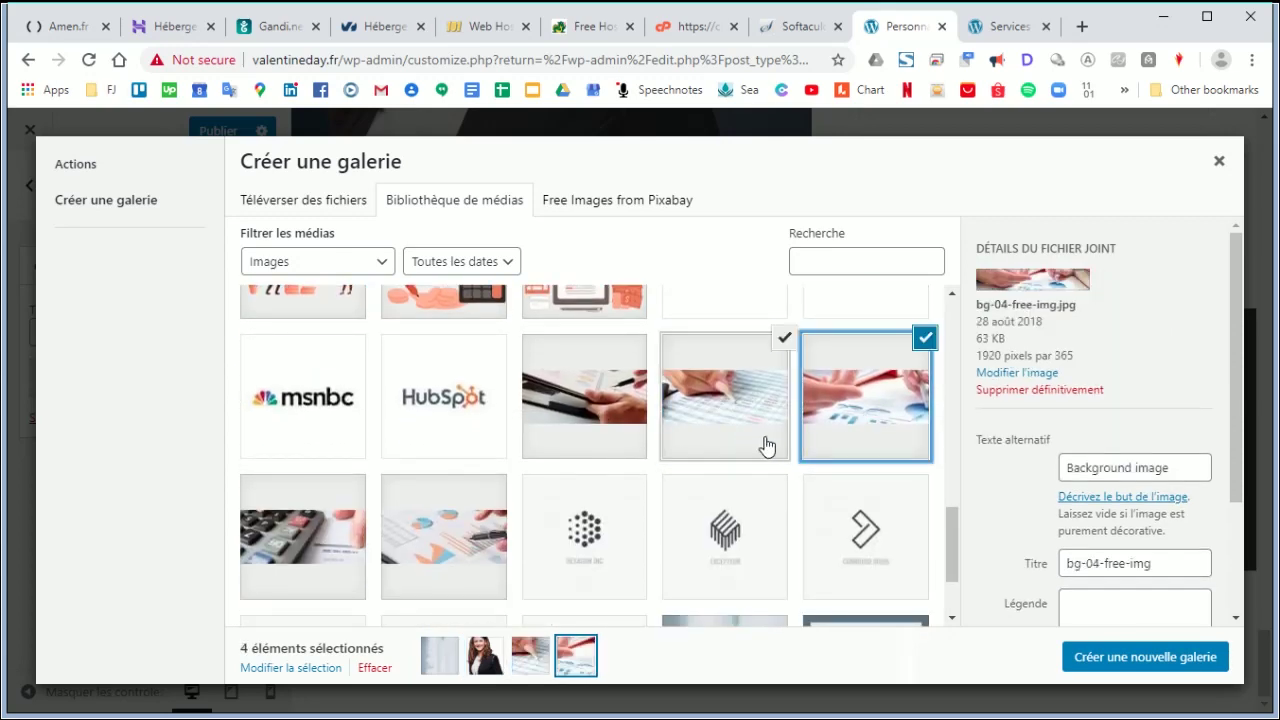
{"action": "left_click", "coordinate": [635, 403]}
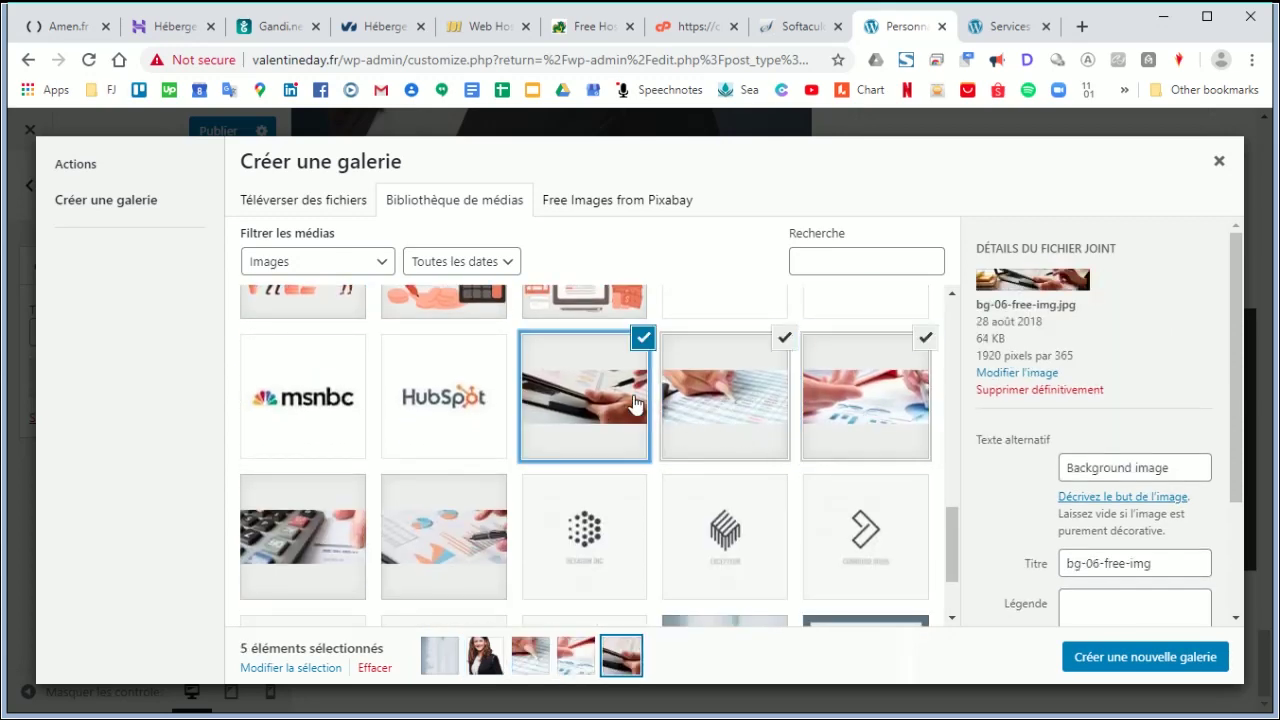
{"action": "left_click", "coordinate": [453, 532]}
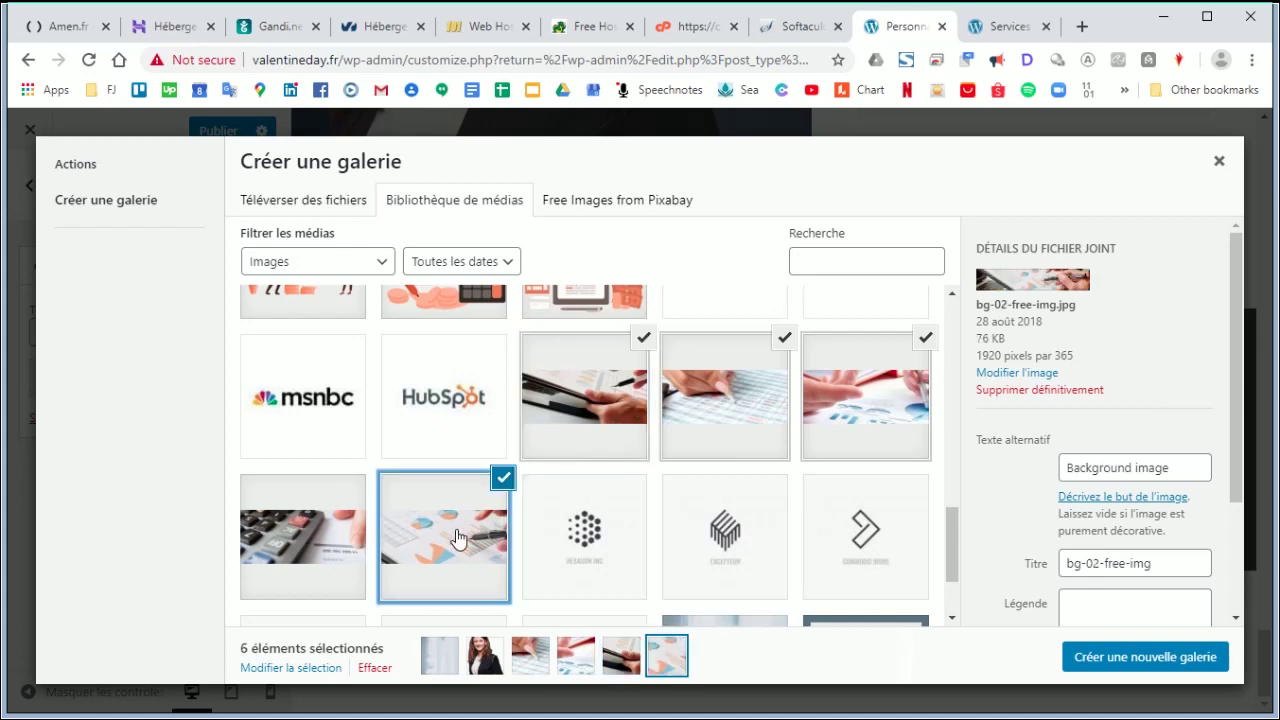
{"action": "left_click", "coordinate": [1152, 664]}
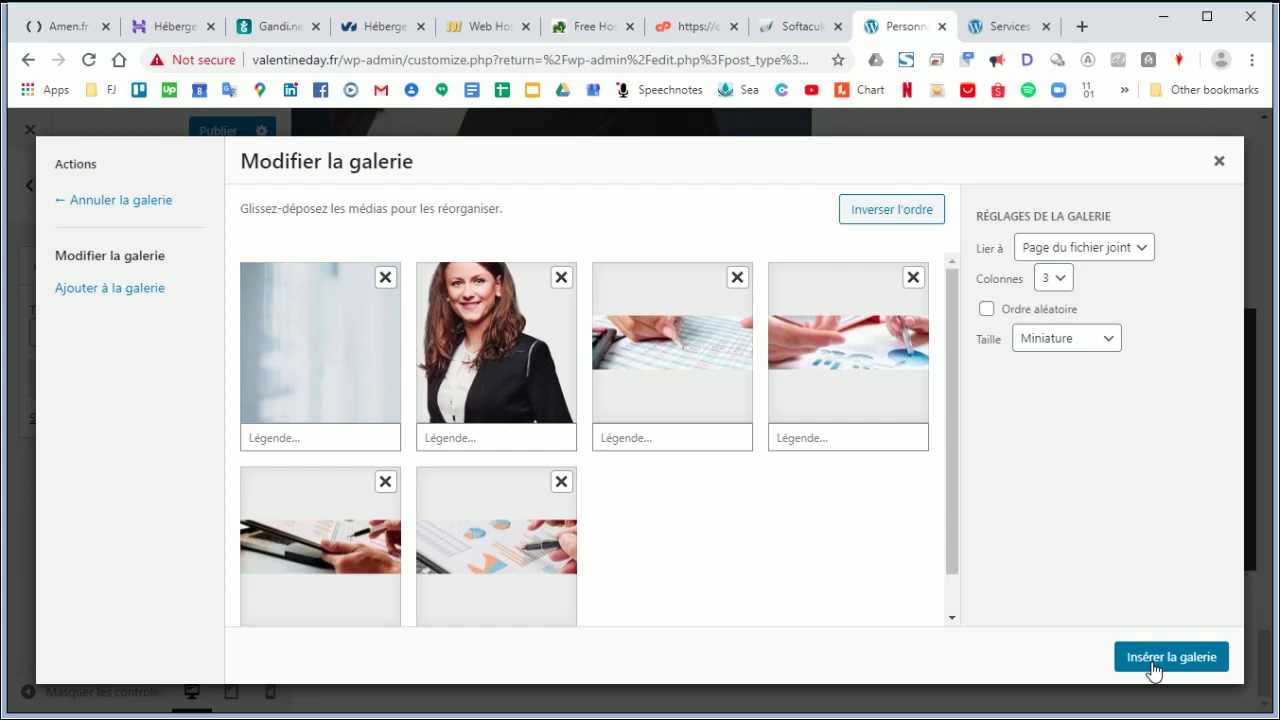
{"action": "left_click", "coordinate": [1154, 660]}
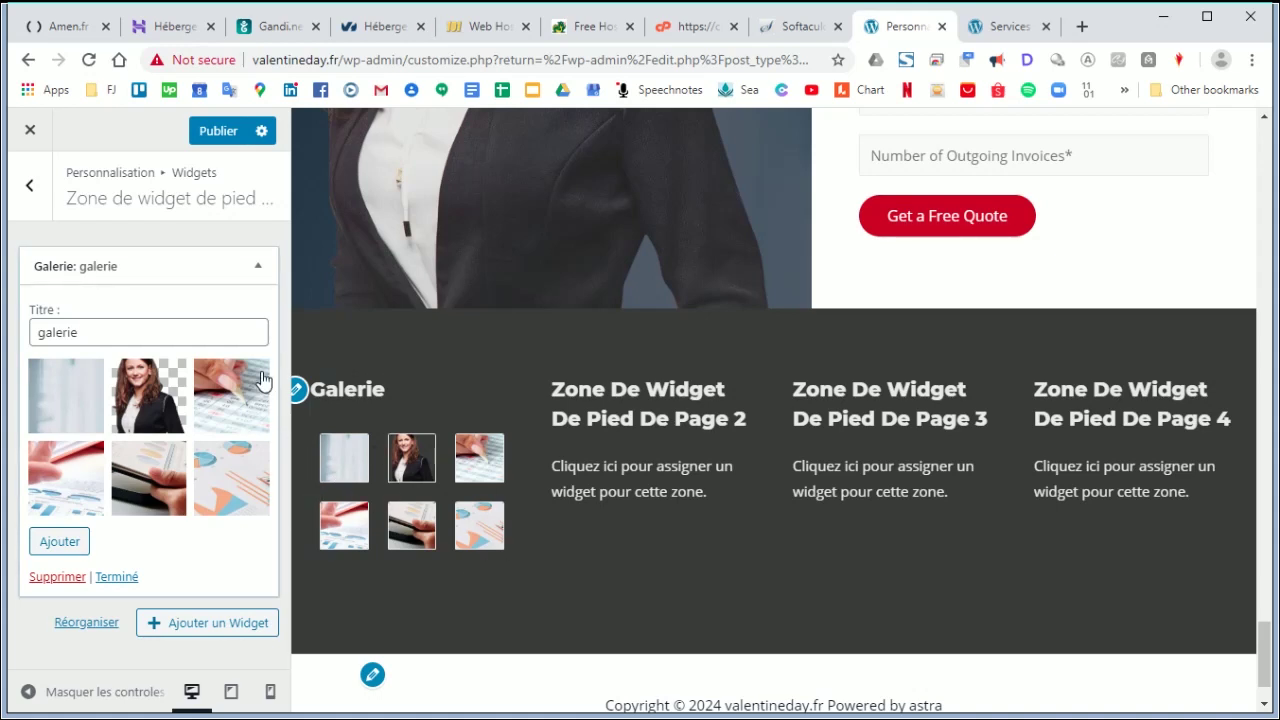
Add a Pages widget titled 'pages' to footer widget zone 2.
{"action": "left_click", "coordinate": [33, 194]}
{"action": "left_click", "coordinate": [240, 437]}
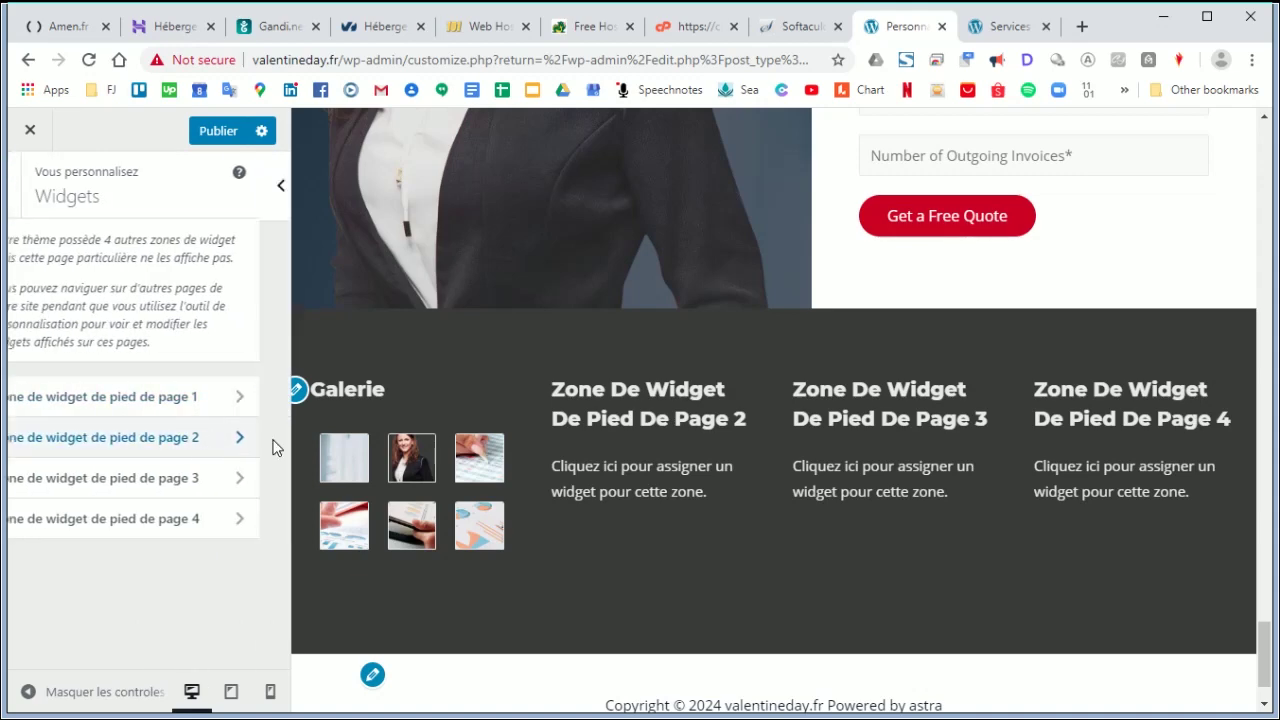
{"action": "left_click", "coordinate": [222, 260]}
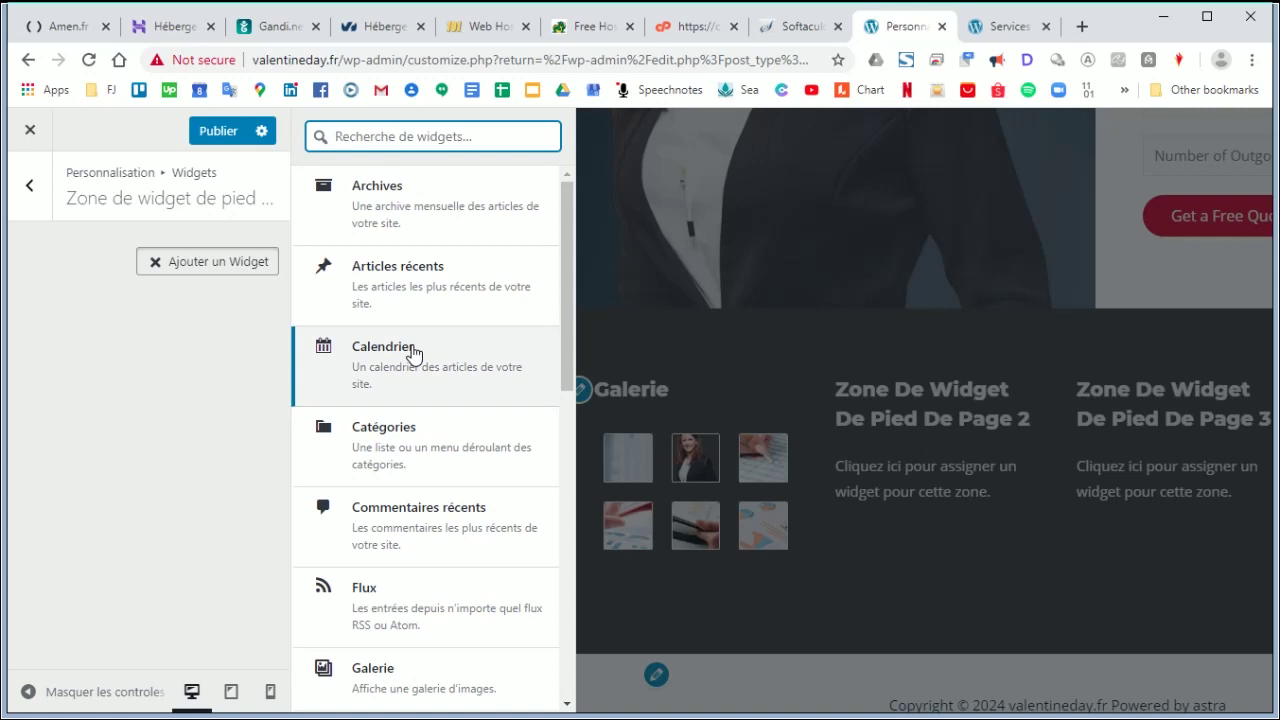
{"action": "scroll", "coordinate": [415, 350], "scroll_direction": "down", "scroll_amount": 5}
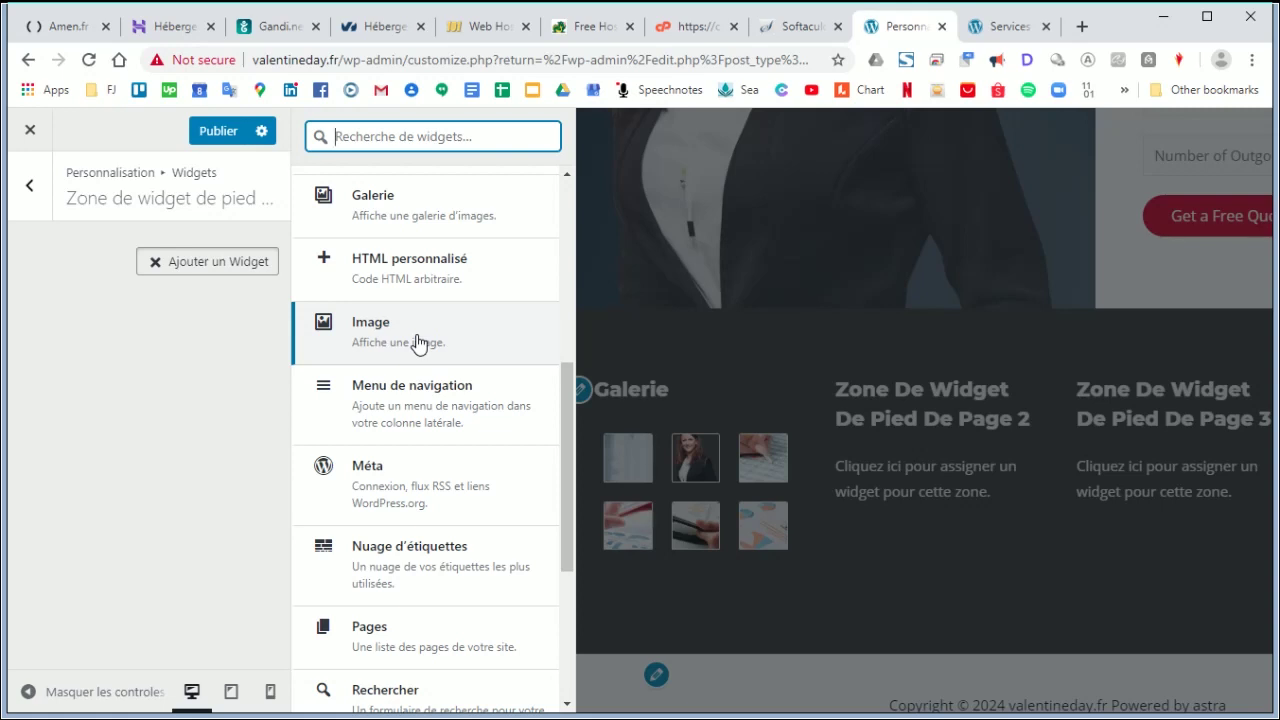
{"action": "scroll", "coordinate": [418, 344], "scroll_direction": "down", "scroll_amount": 3}
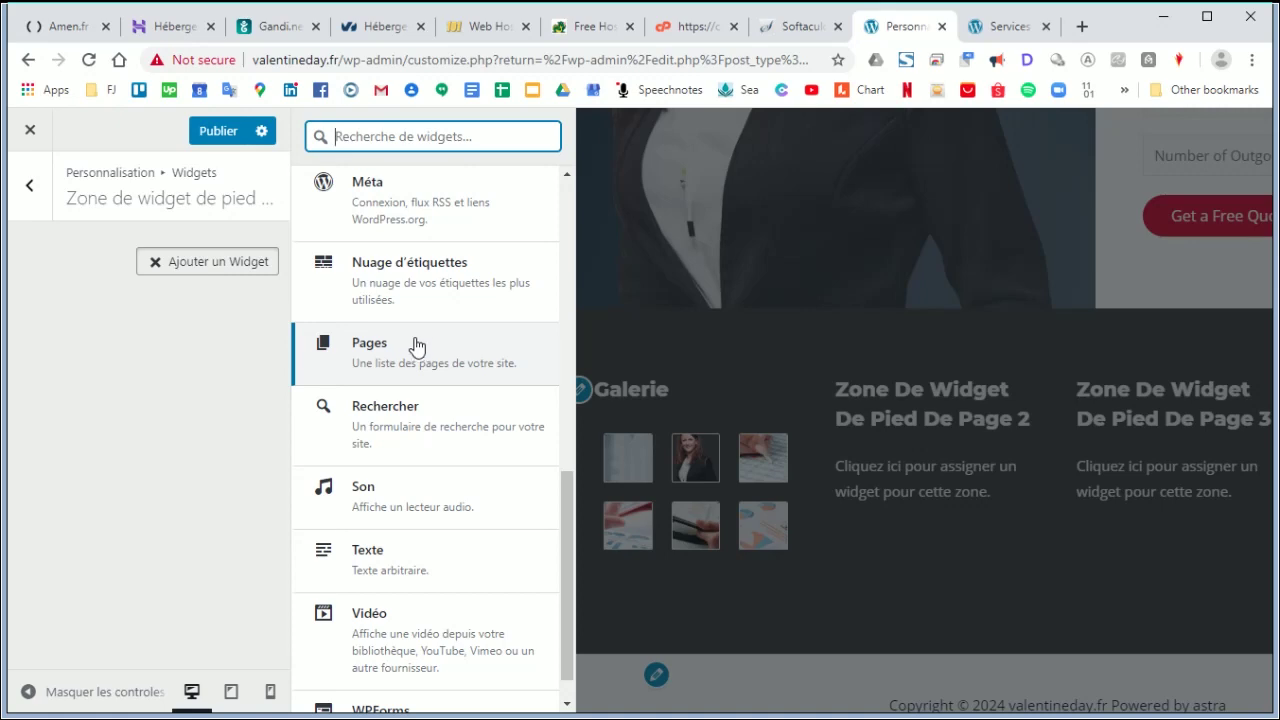
{"action": "left_click", "coordinate": [418, 344]}
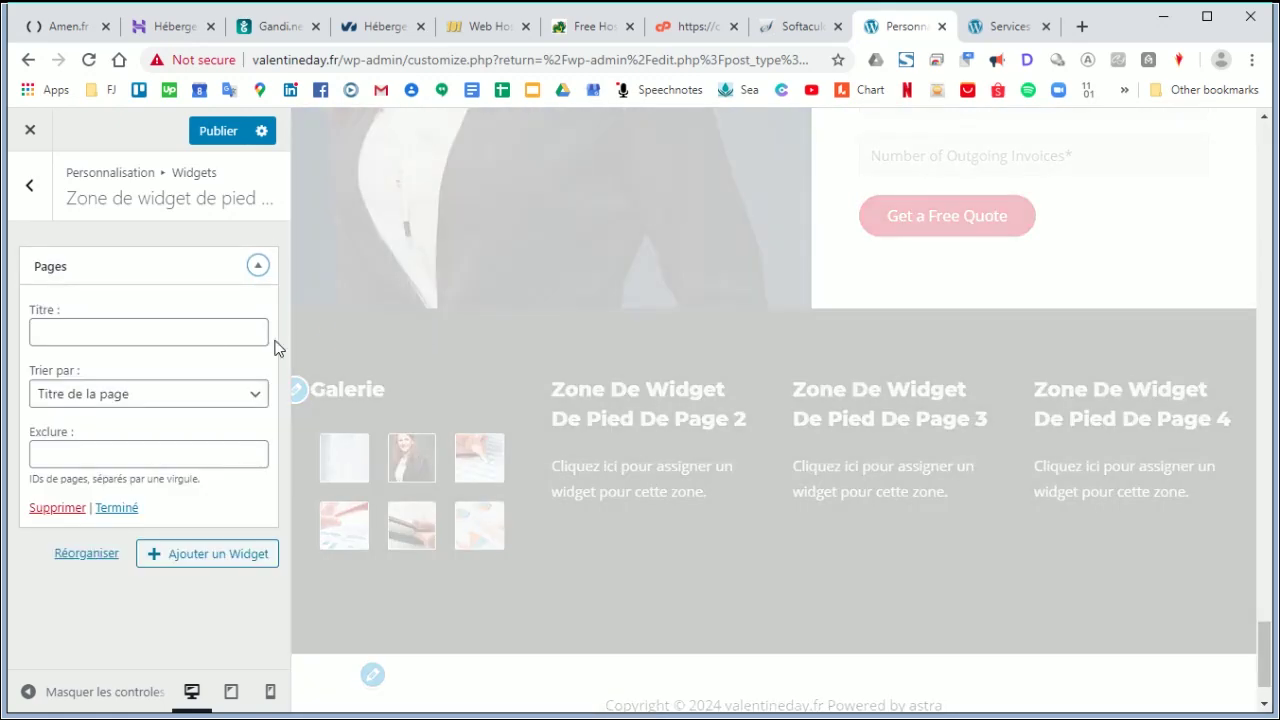
{"action": "left_click", "coordinate": [172, 331]}
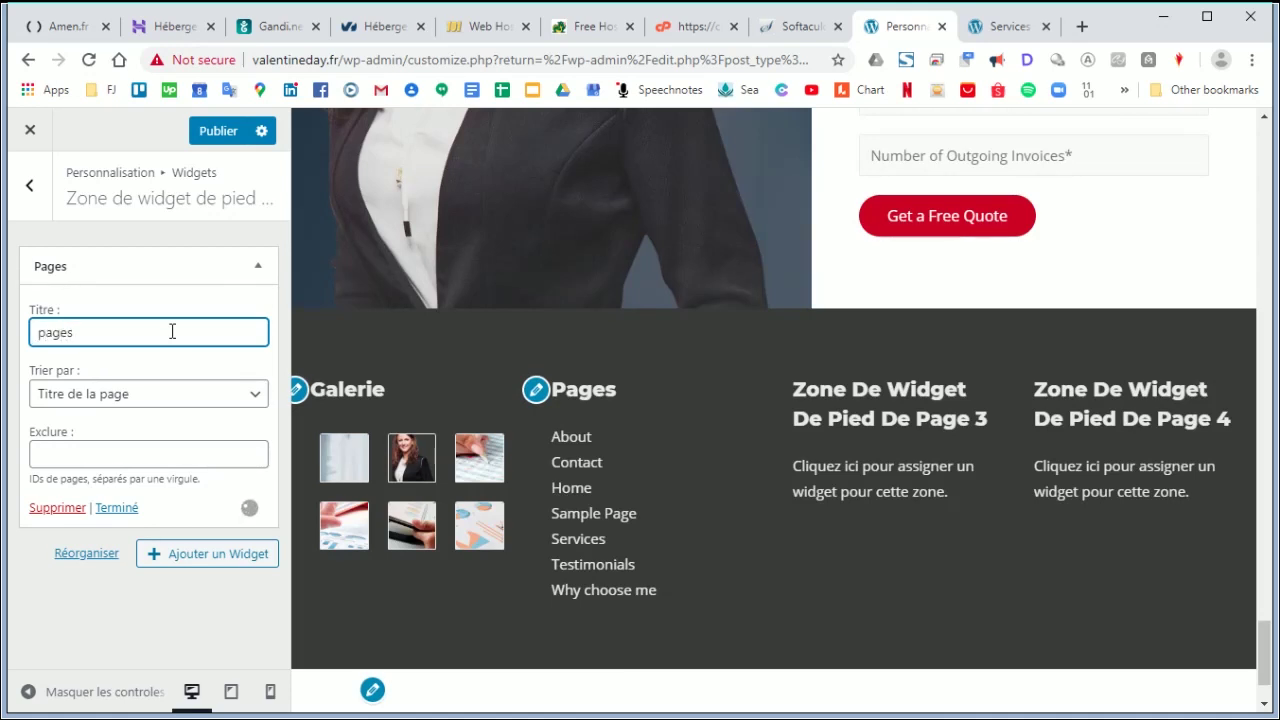
{"action": "left_click", "coordinate": [38, 210]}
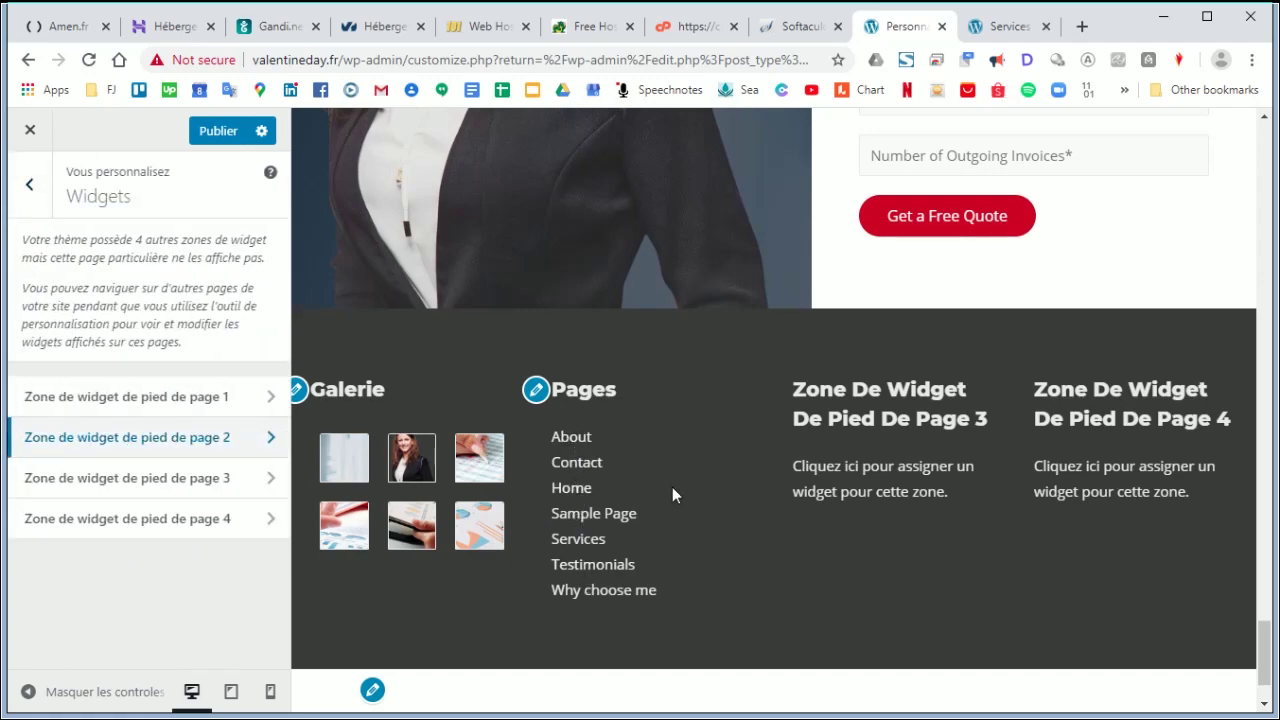
{"action": "scroll", "coordinate": [673, 489], "scroll_direction": "up", "scroll_amount": 20}
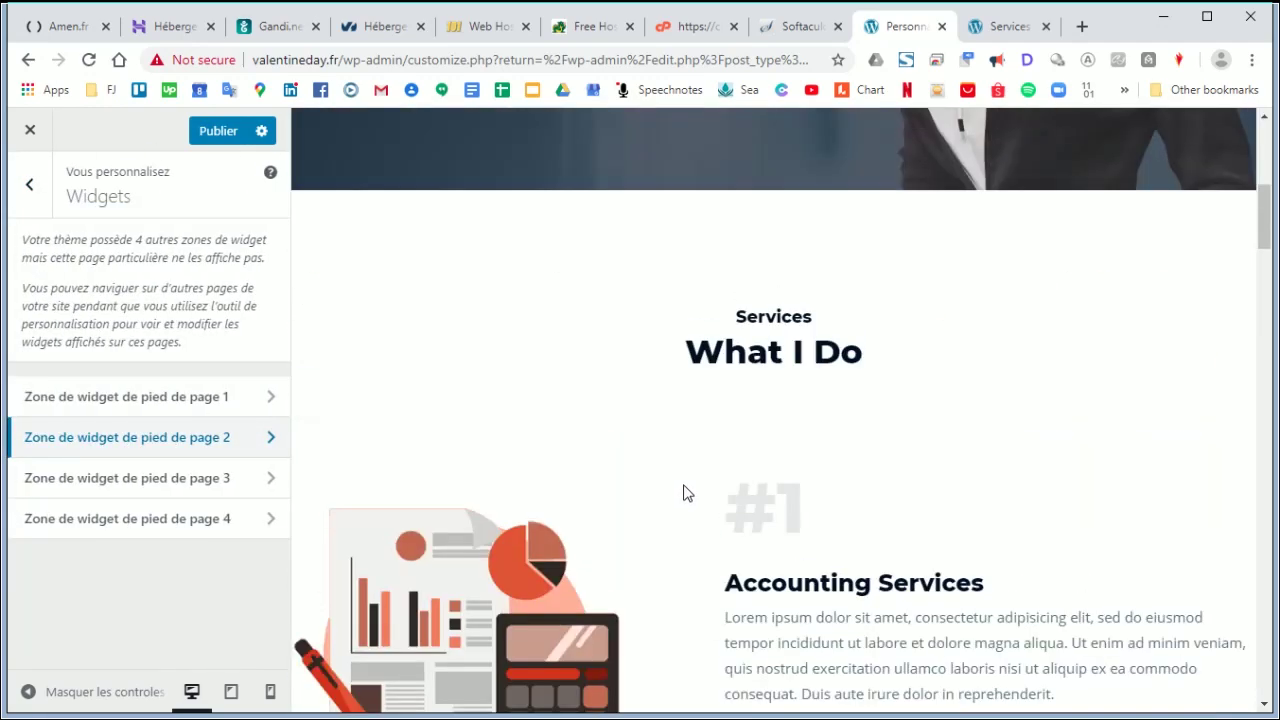
{"action": "scroll", "coordinate": [683, 492], "scroll_direction": "up", "scroll_amount": 8}
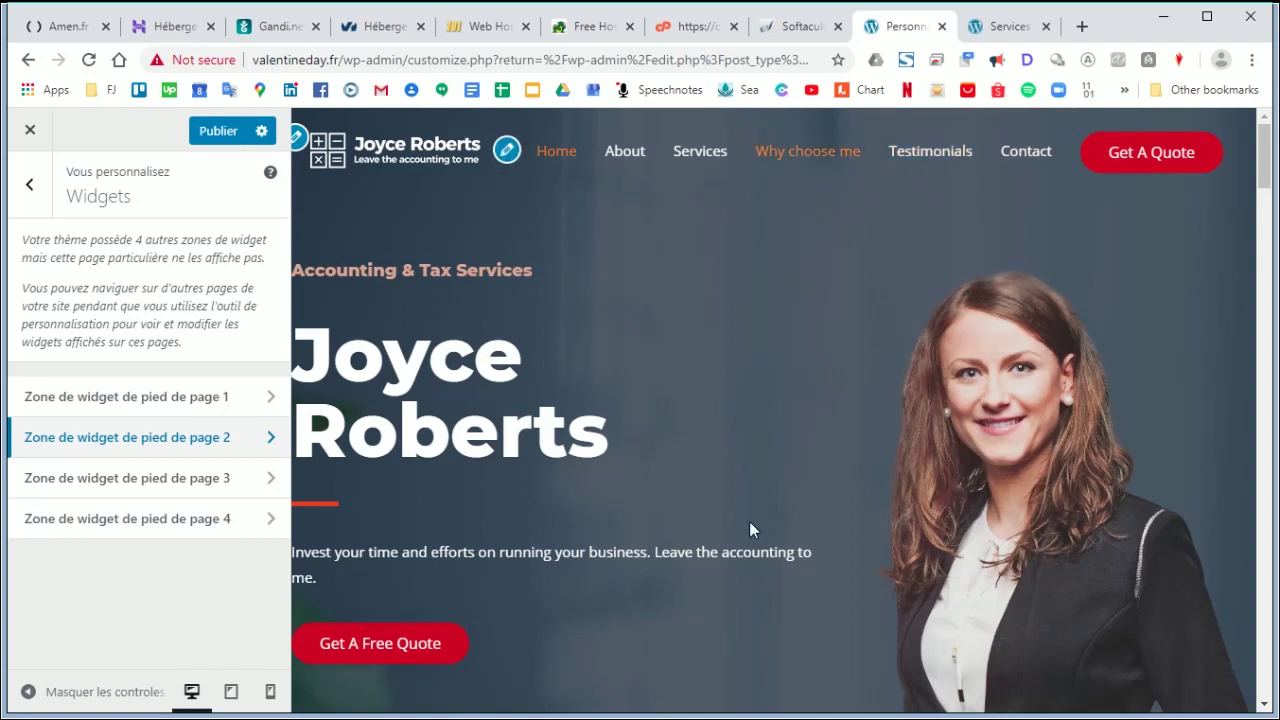
{"action": "scroll", "coordinate": [751, 535], "scroll_direction": "down", "scroll_amount": 10}
{"action": "scroll", "coordinate": [631, 637], "scroll_direction": "down", "scroll_amount": 20}
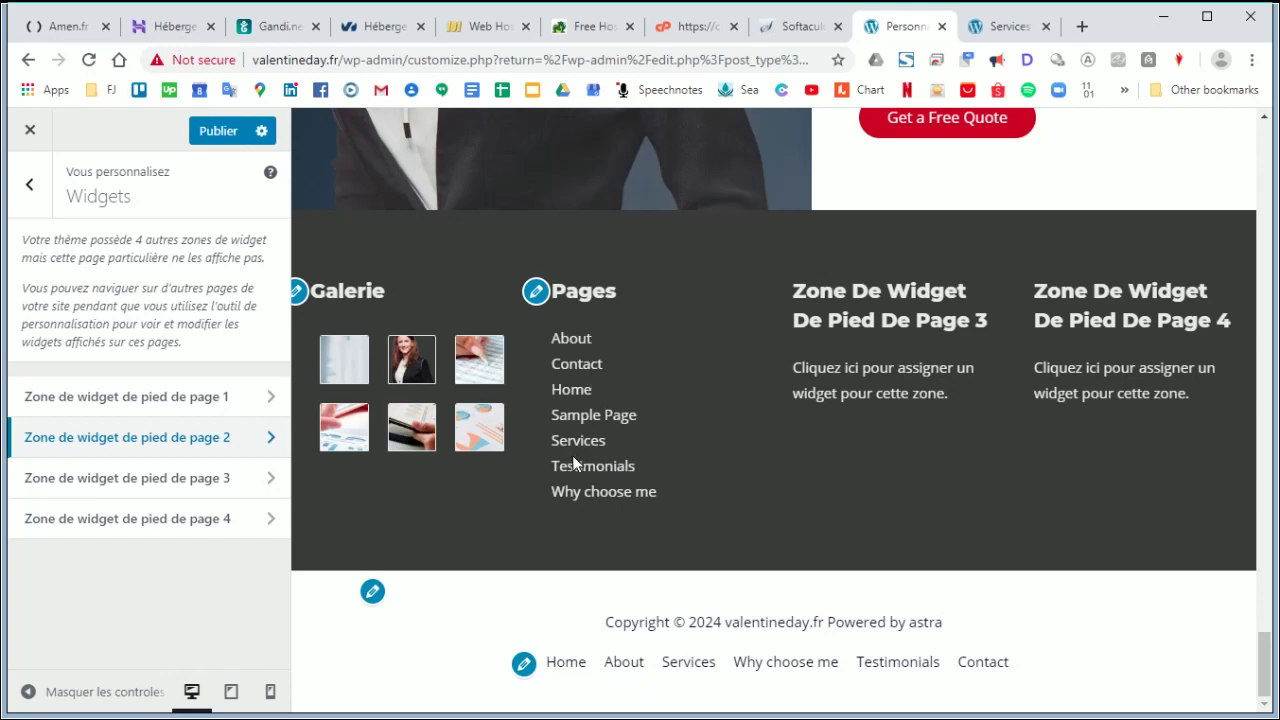
Add a Rechercher widget titled 'rechercher' to footer zone 3, then open footer zone 4.
{"action": "left_click", "coordinate": [211, 478]}
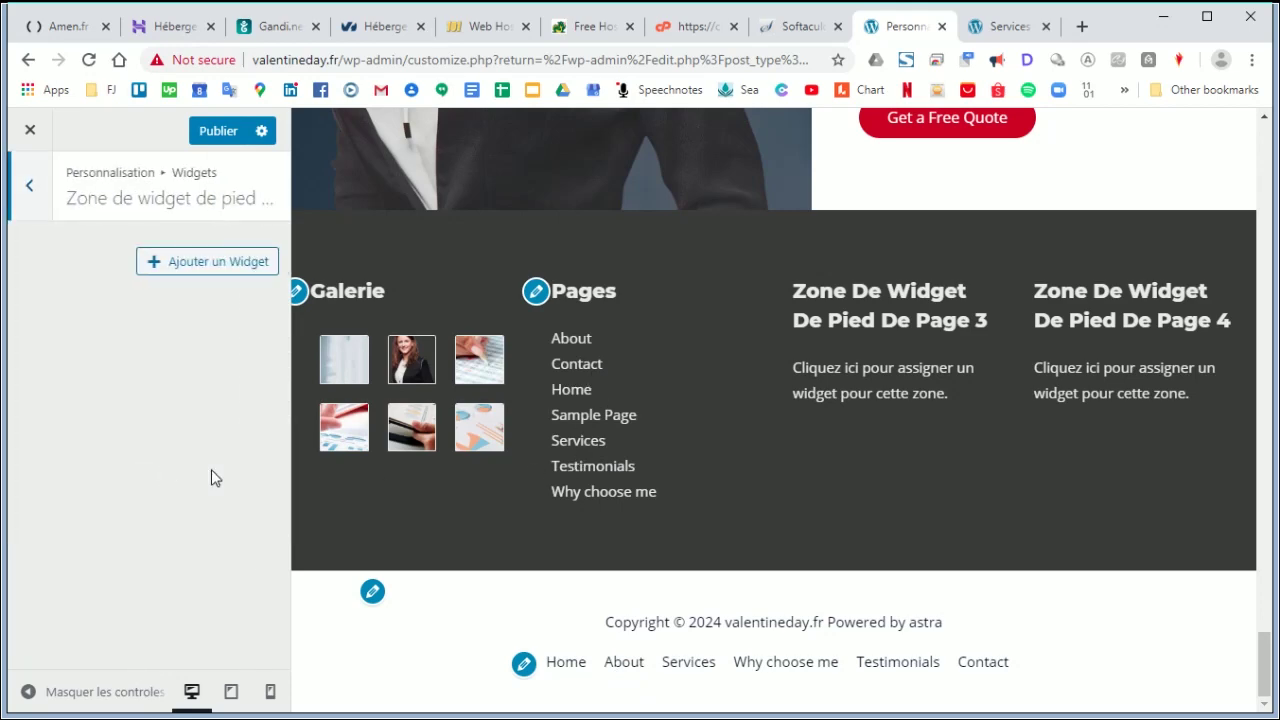
{"action": "left_click", "coordinate": [228, 265]}
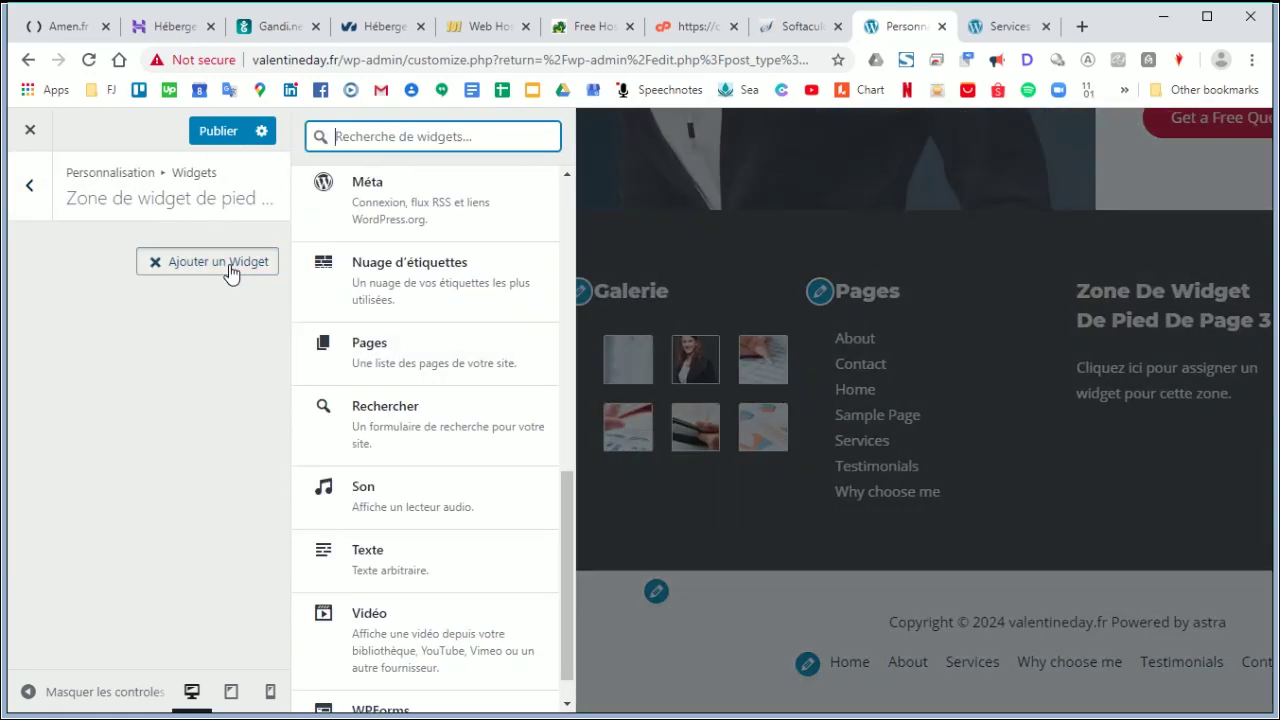
{"action": "scroll", "coordinate": [480, 569], "scroll_direction": "down", "scroll_amount": 1}
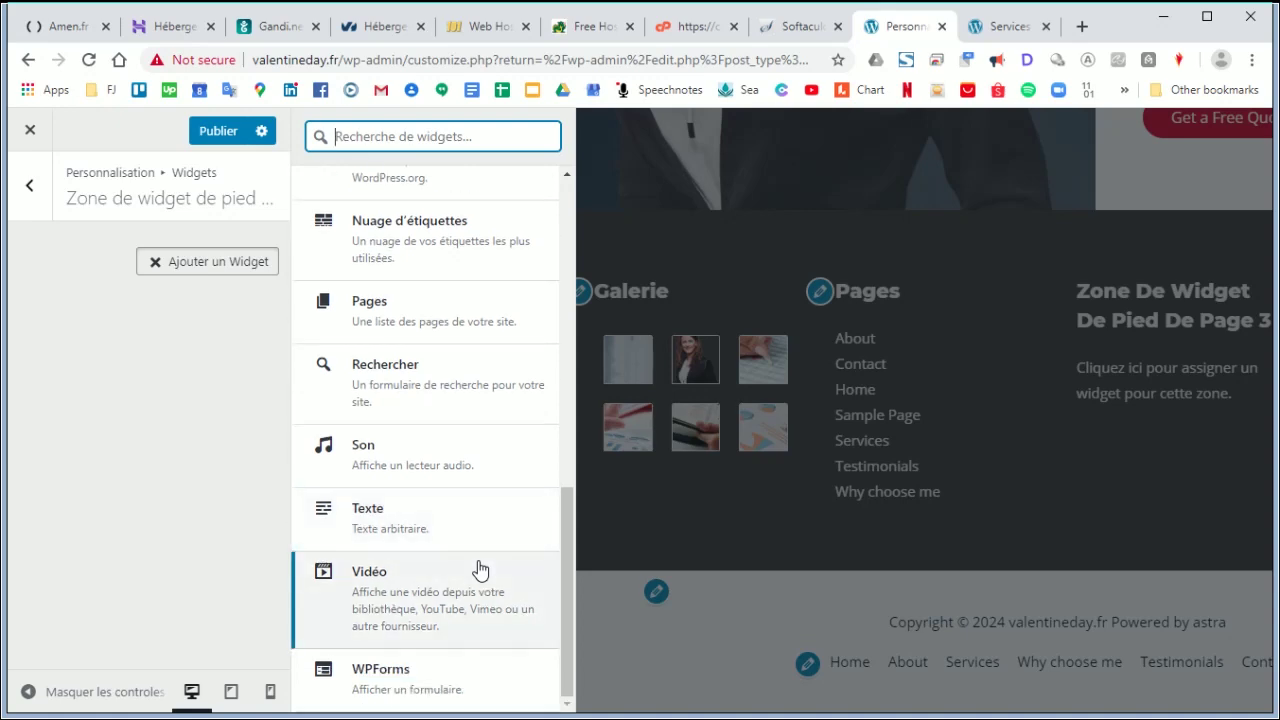
{"action": "left_click", "coordinate": [414, 392]}
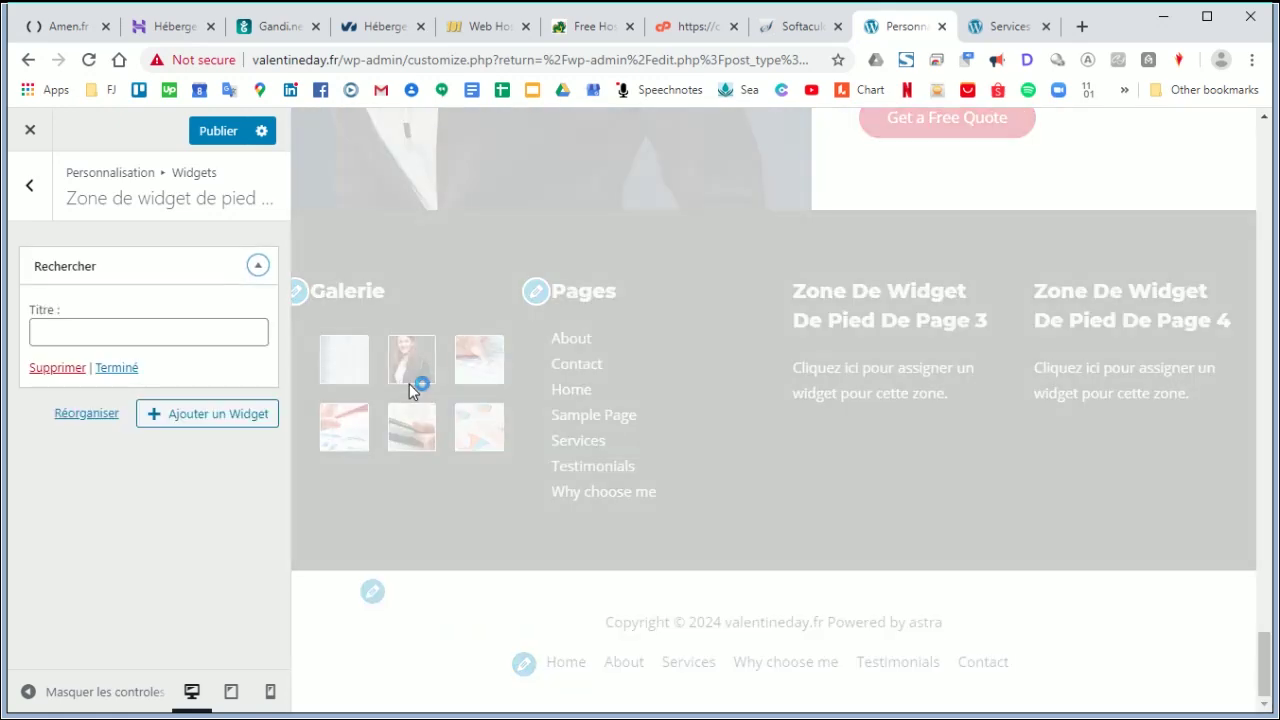
{"action": "left_click", "coordinate": [177, 331]}
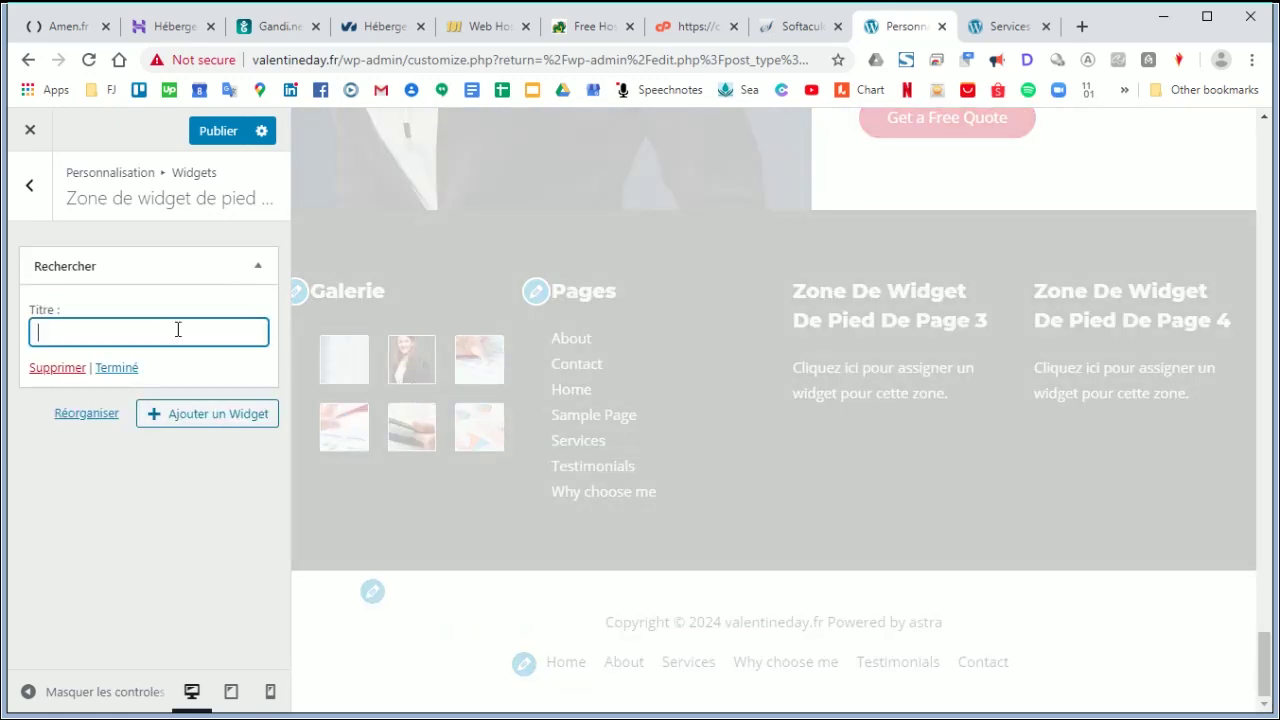
{"action": "type", "text": "rechercher"}
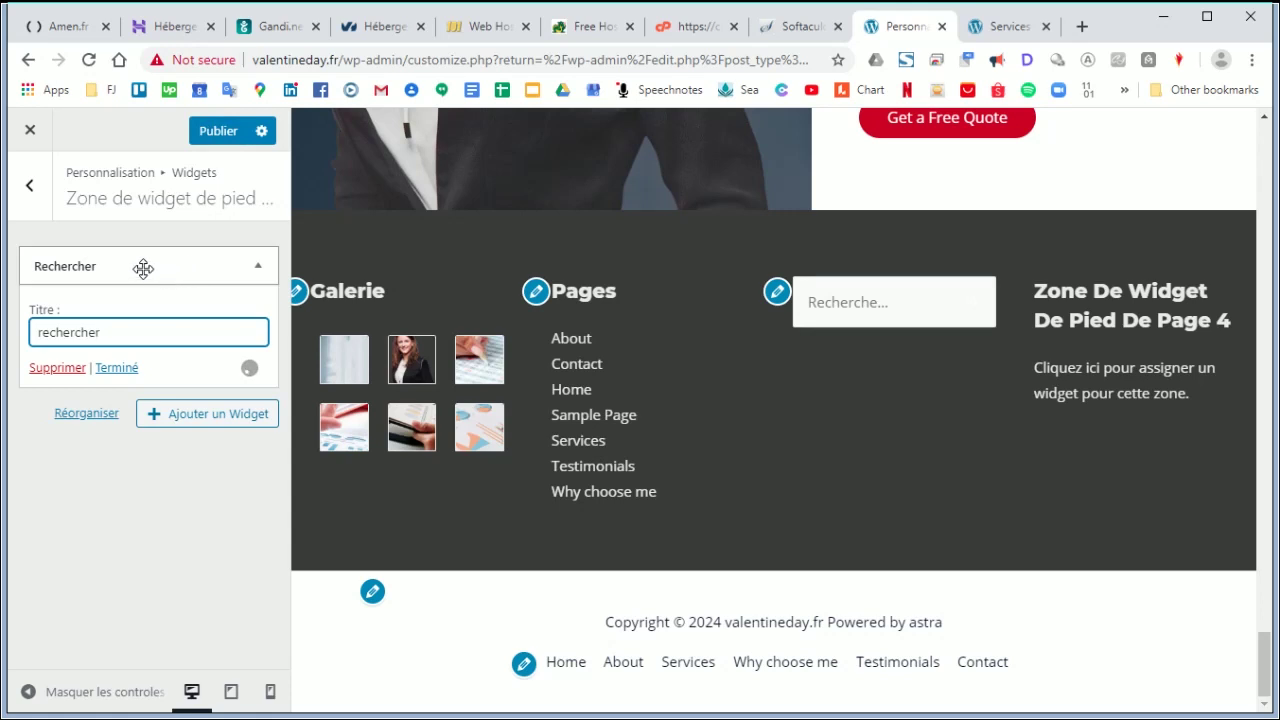
{"action": "left_click", "coordinate": [31, 187]}
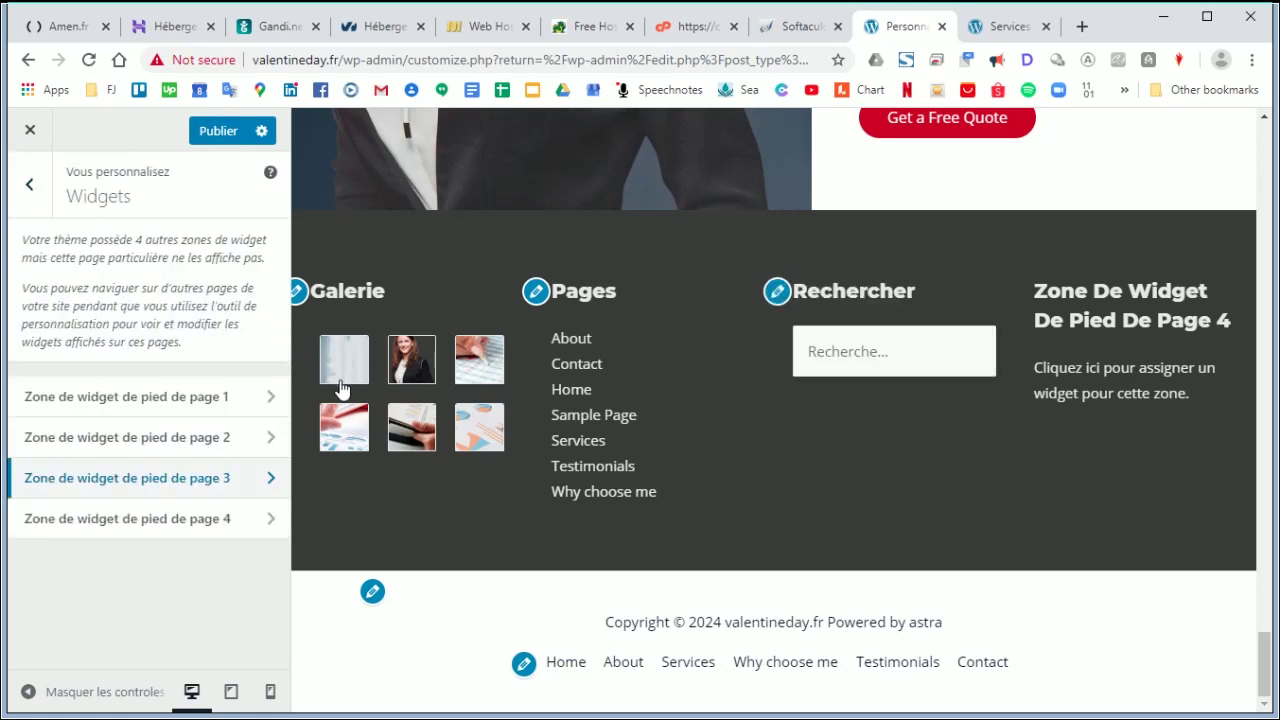
{"action": "left_click", "coordinate": [191, 517]}
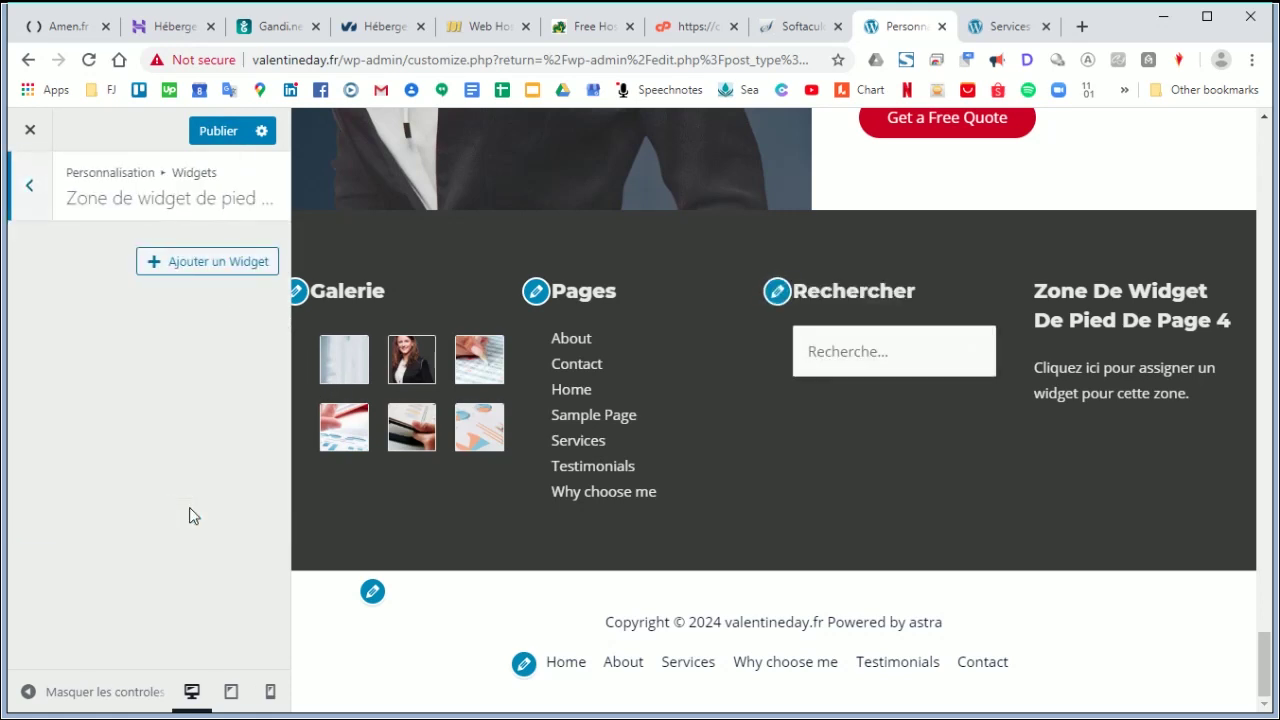
Browse the available widgets for footer zone 4, reopening the zone to list them again.
{"action": "left_click", "coordinate": [231, 268]}
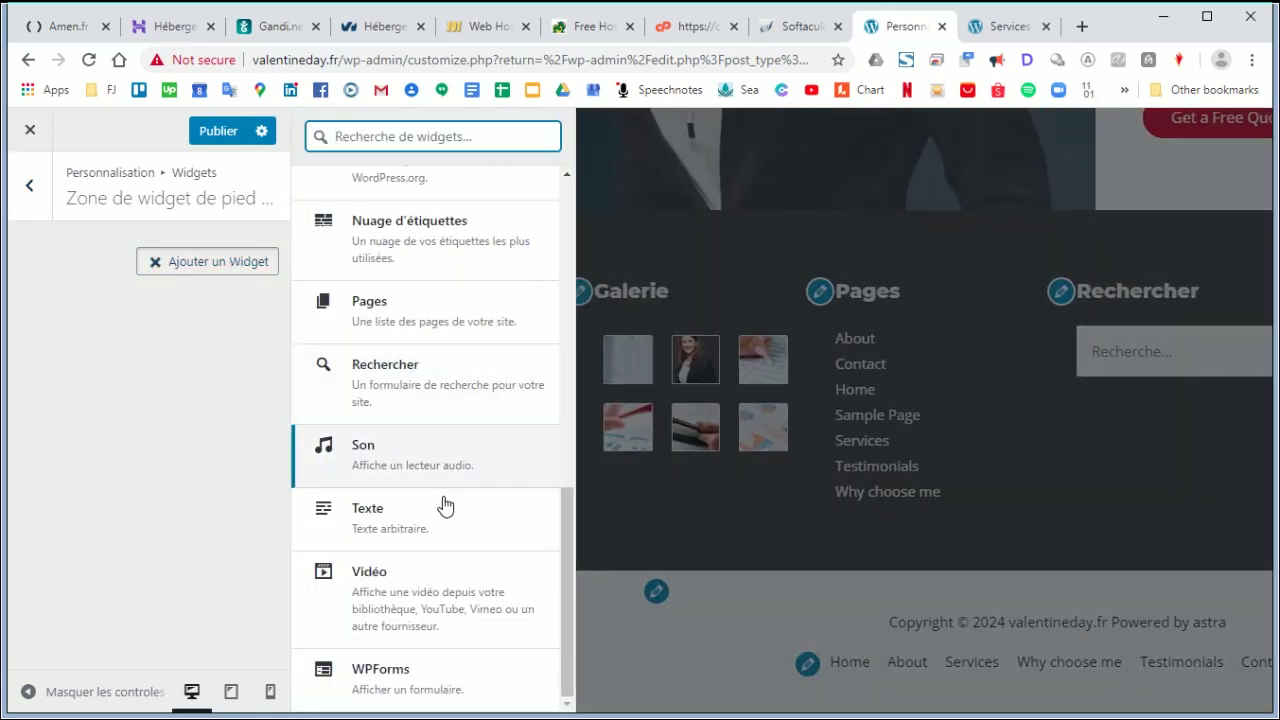
{"action": "scroll", "coordinate": [452, 580], "scroll_direction": "up", "scroll_amount": 5}
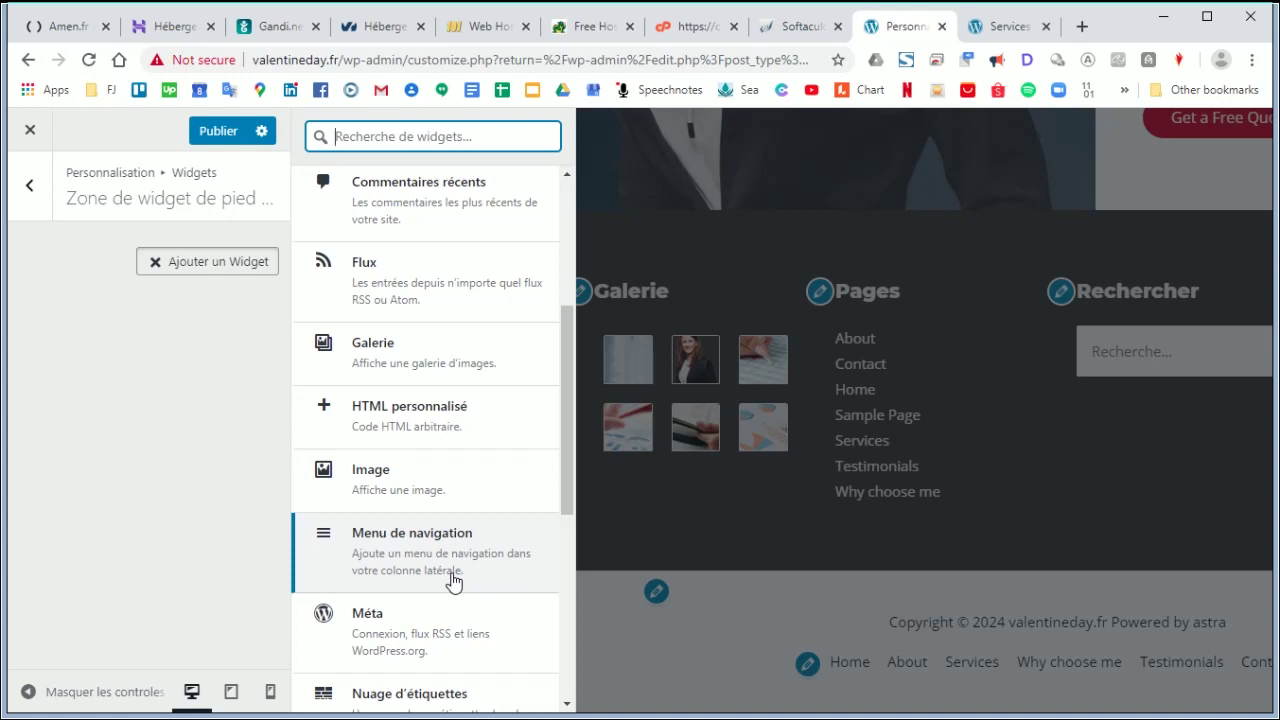
{"action": "scroll", "coordinate": [452, 580], "scroll_direction": "up", "scroll_amount": 4}
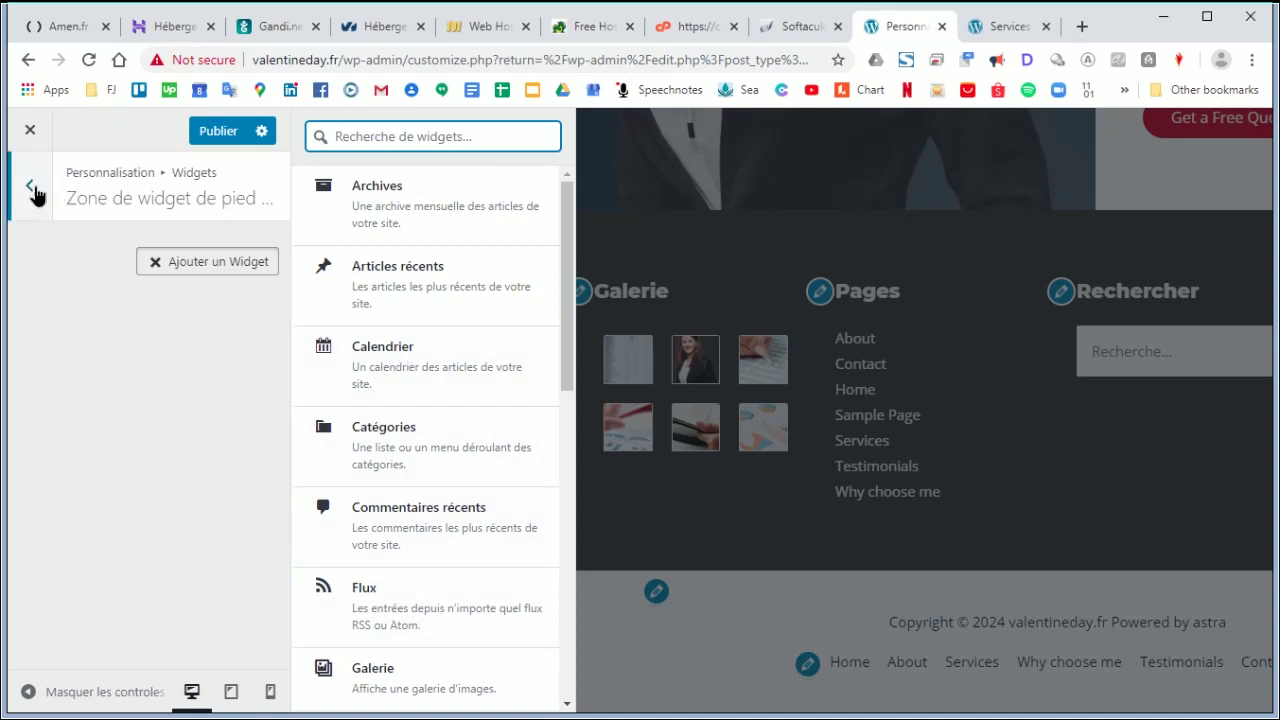
{"action": "left_click", "coordinate": [31, 189]}
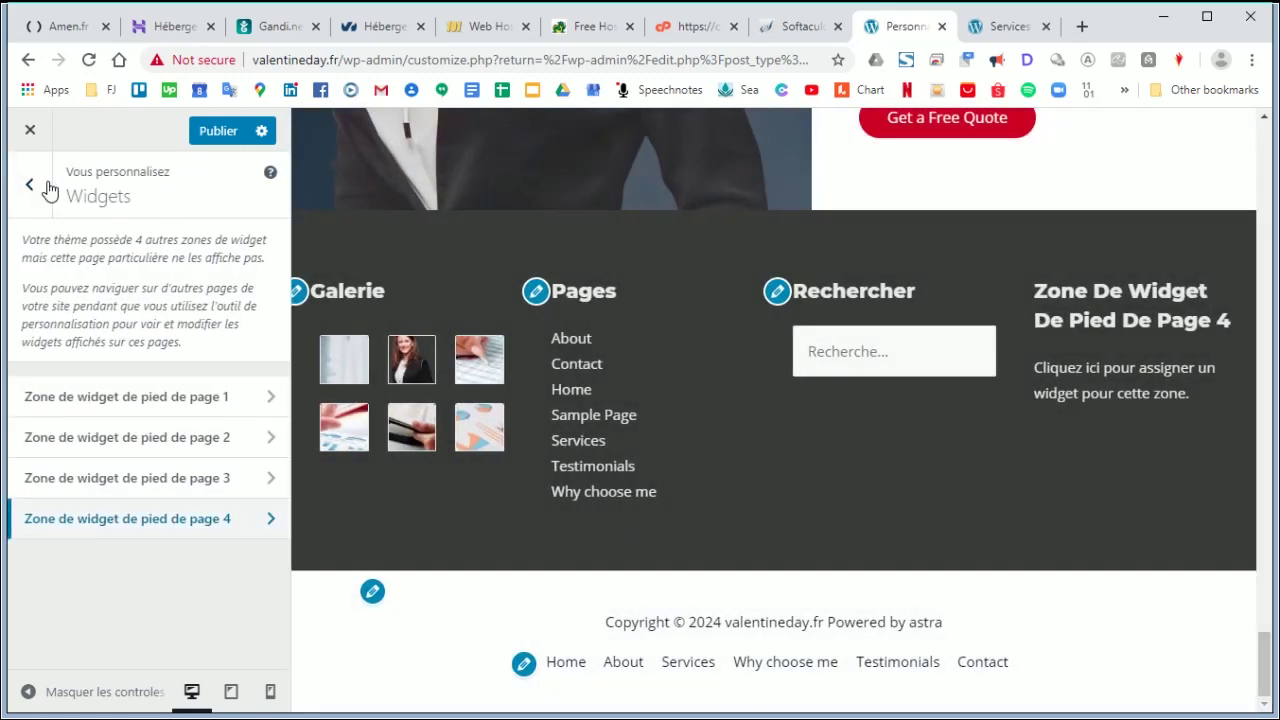
{"action": "left_click", "coordinate": [211, 524]}
{"action": "left_click", "coordinate": [227, 264]}
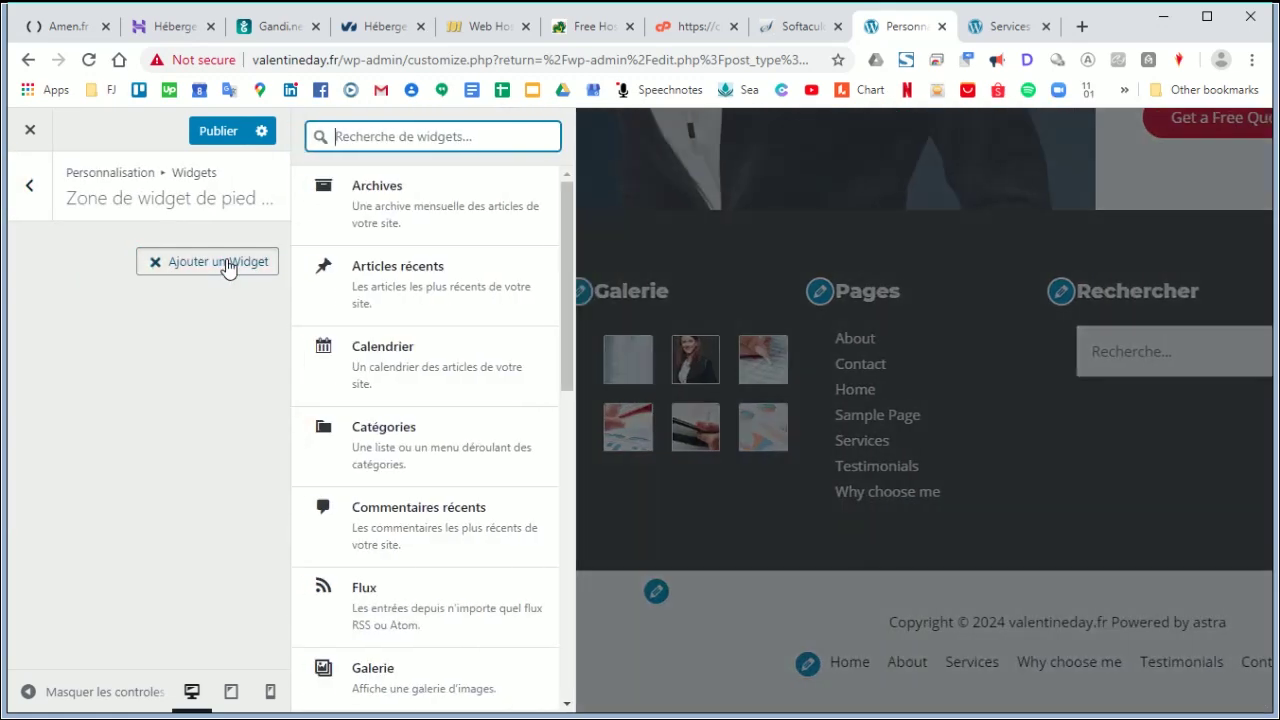
{"action": "scroll", "coordinate": [449, 363], "scroll_direction": "down", "scroll_amount": 4}
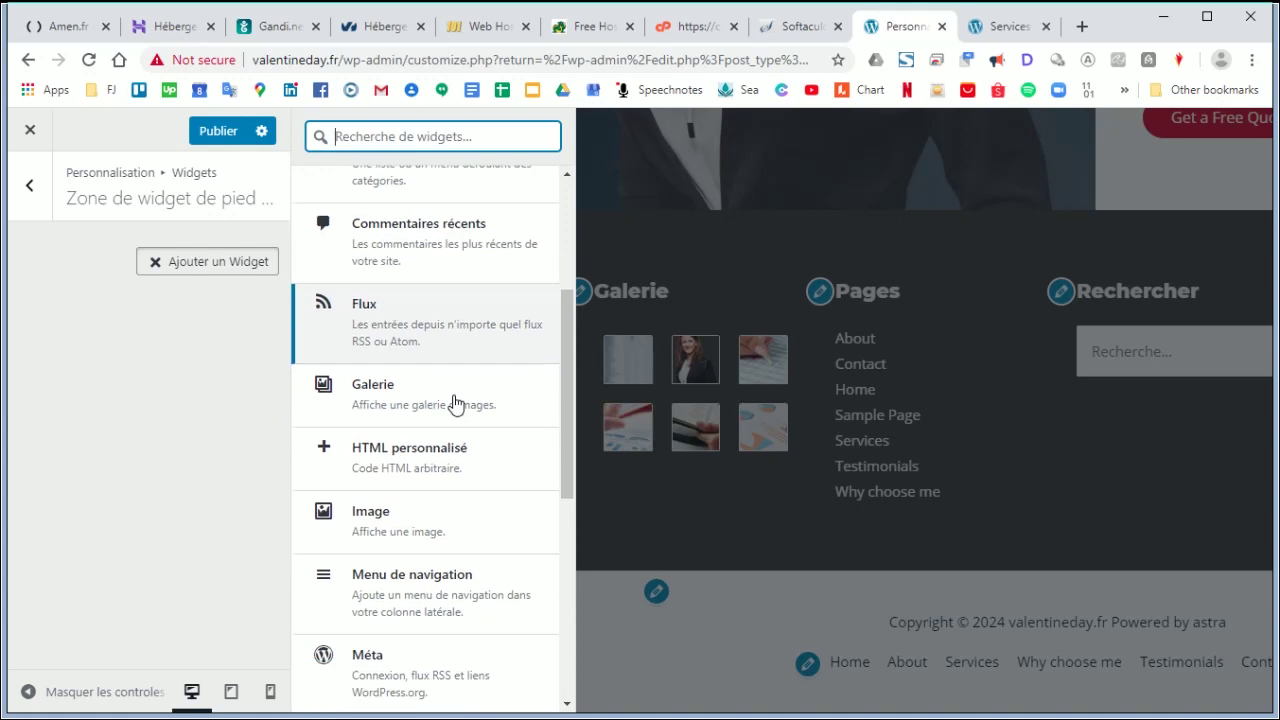
{"action": "scroll", "coordinate": [454, 403], "scroll_direction": "down", "scroll_amount": 3}
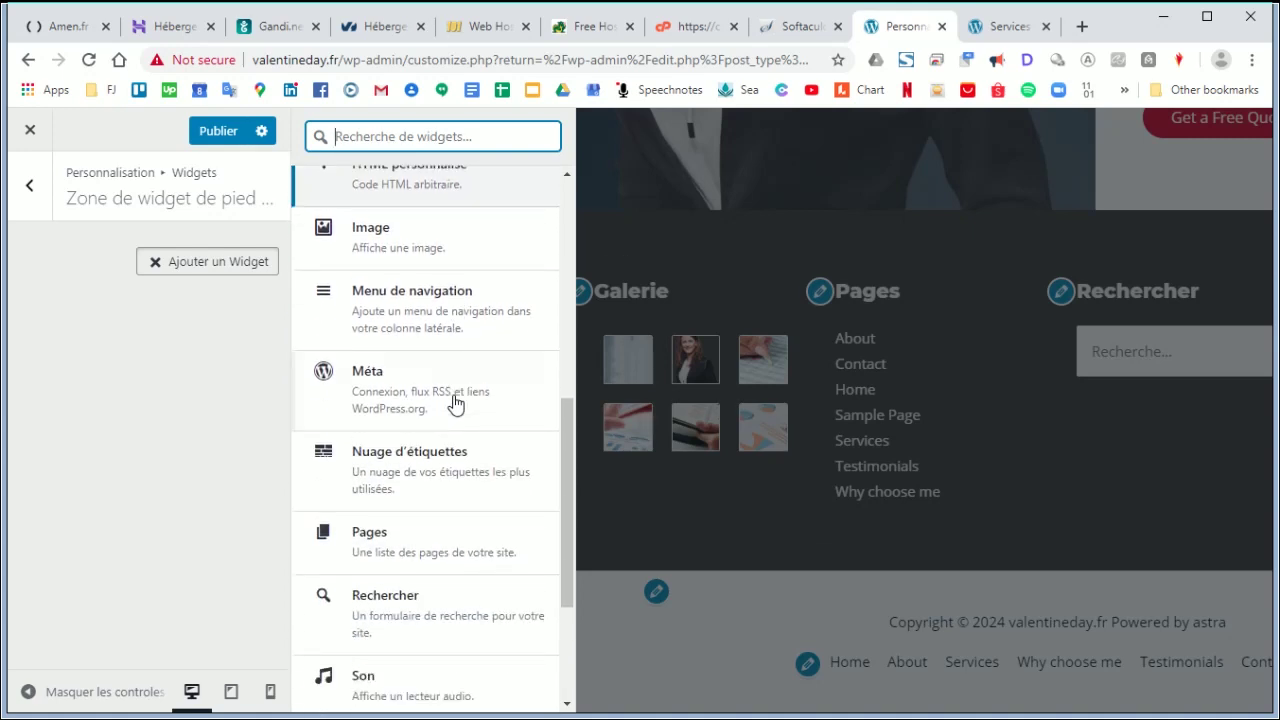
{"action": "scroll", "coordinate": [454, 403], "scroll_direction": "down", "scroll_amount": 3}
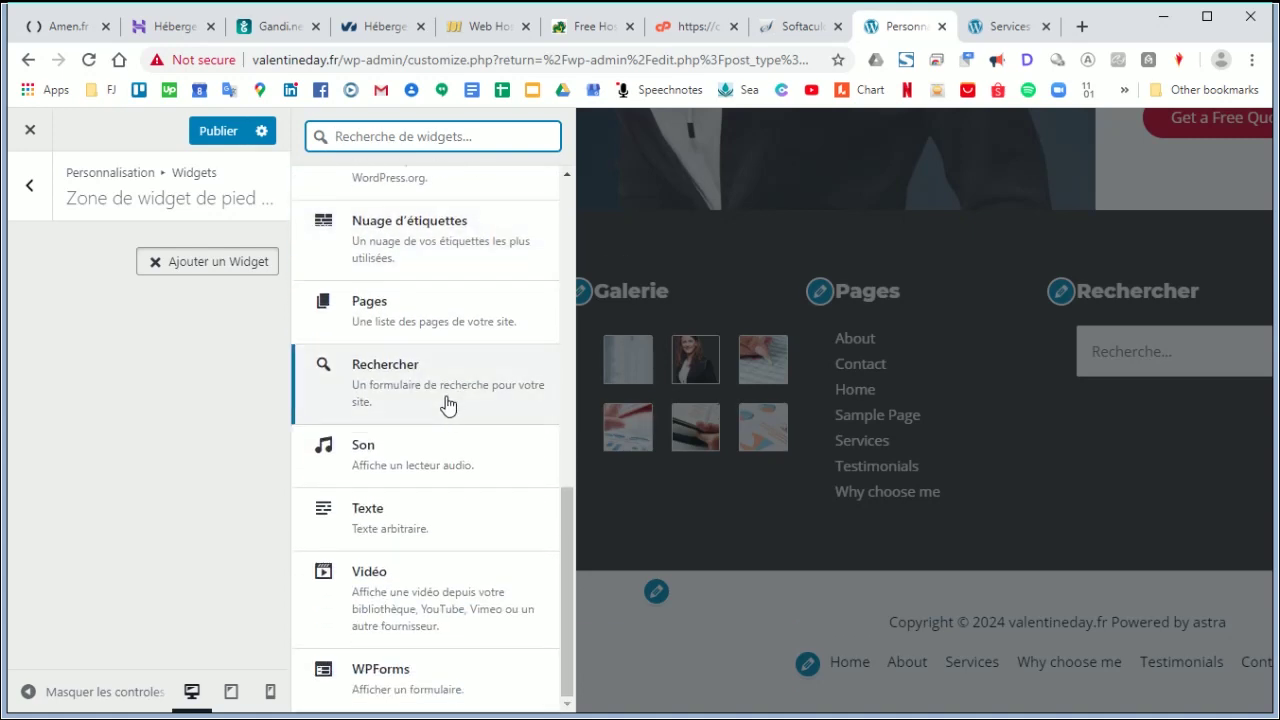
Add a Texte widget titled 'Texte simple' with a pasted Lorem ipsum body to footer zone 4.
{"action": "left_click", "coordinate": [434, 512]}
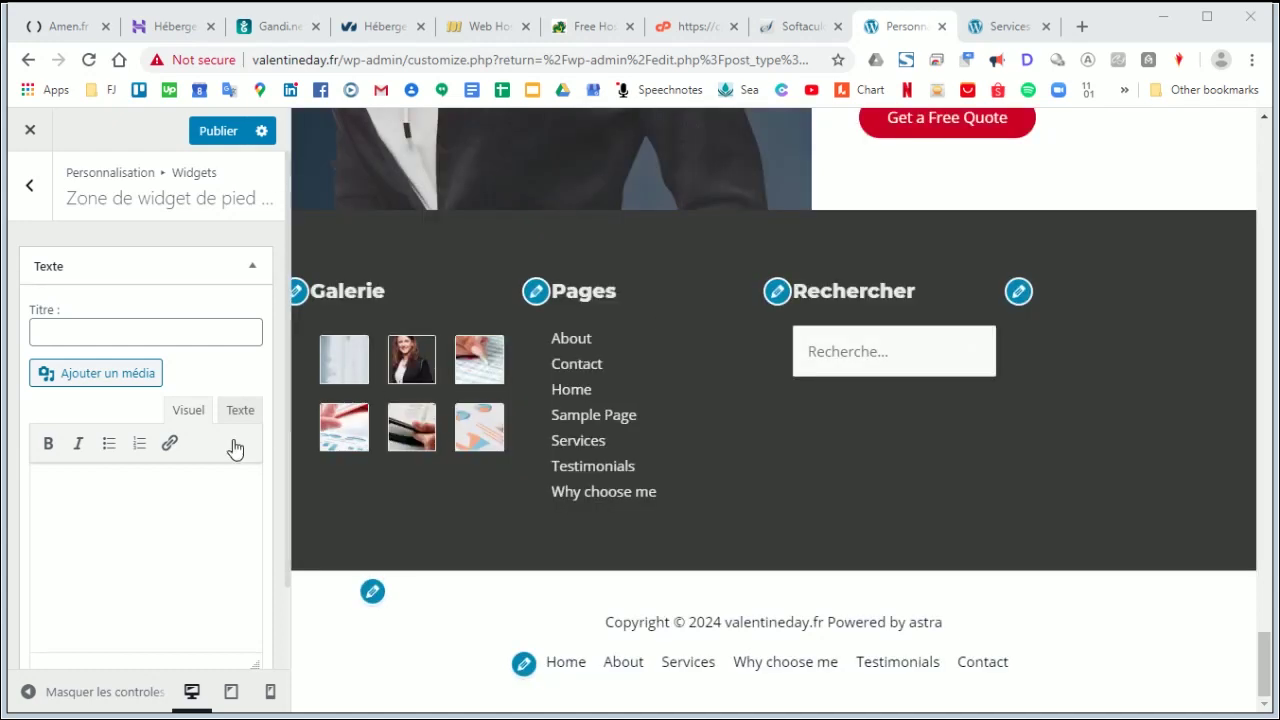
{"action": "left_click", "coordinate": [117, 489]}
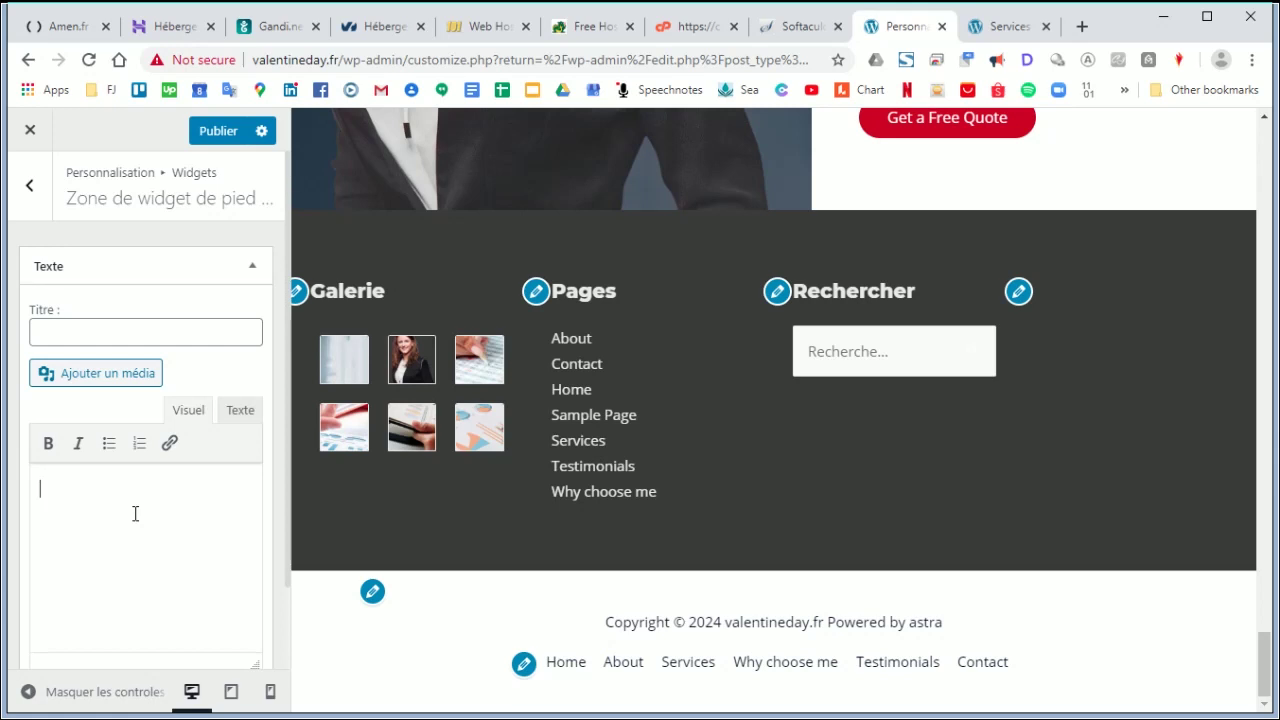
{"action": "type", "text": "Lorem ipsum dolor sit amet, consectetur adipiscing elit, sed do eiusmod tempor incididunt ut labore et dolore magna aliqua. Ut enim ad minim veniam, quis nostrud exercitation ullam"}
{"action": "left_click", "coordinate": [70, 326]}
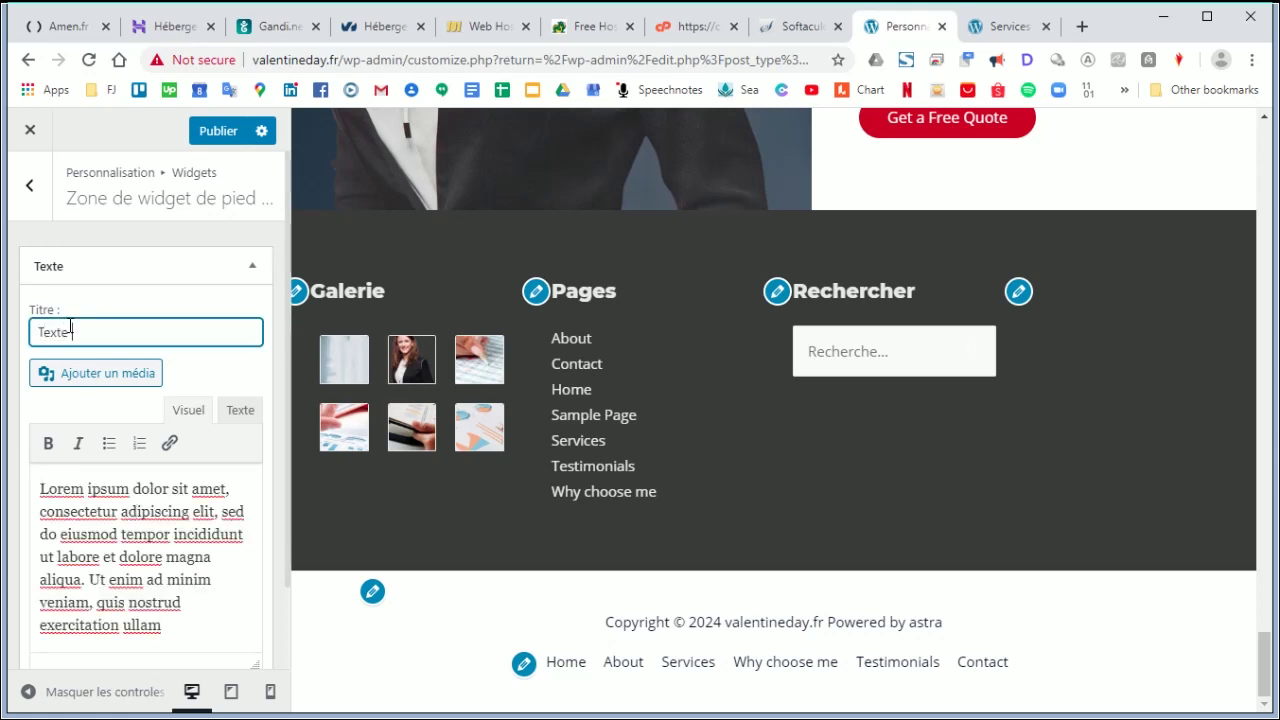
{"action": "type", "text": "Texte simple"}
{"action": "scroll", "coordinate": [206, 448], "scroll_direction": "down", "scroll_amount": 1}
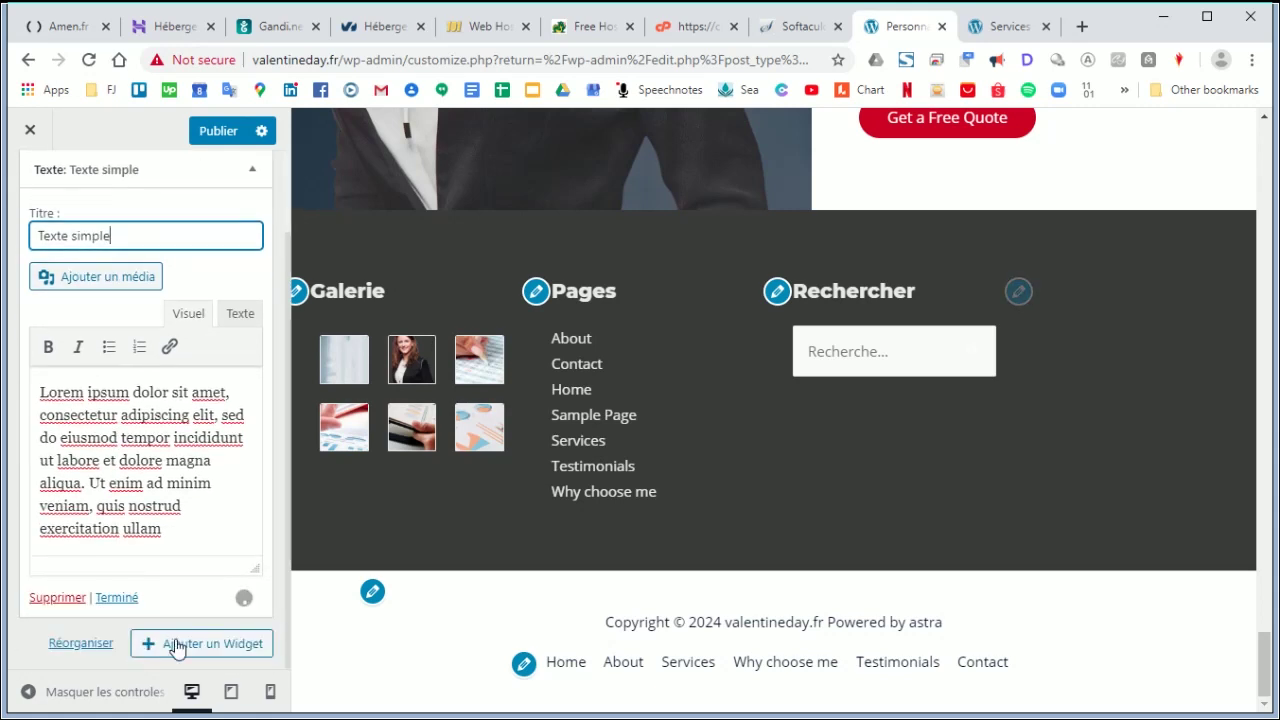
{"action": "left_click", "coordinate": [117, 598]}
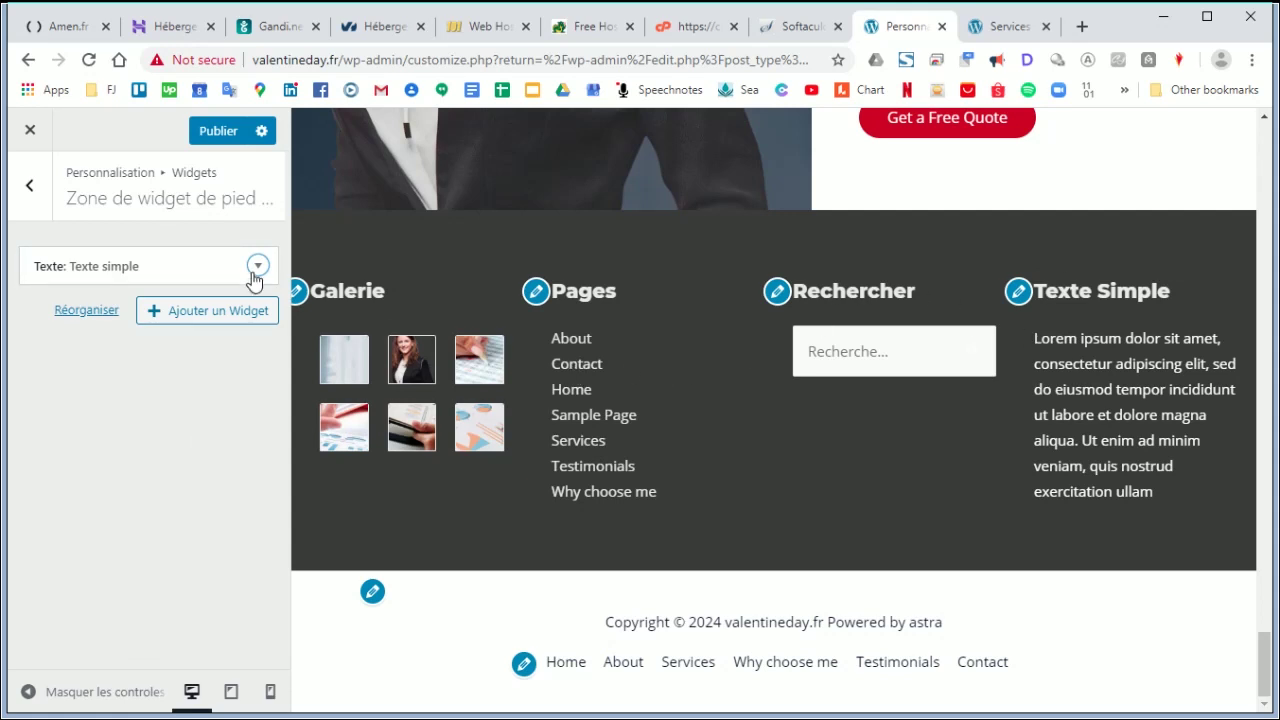
{"action": "left_click", "coordinate": [29, 188]}
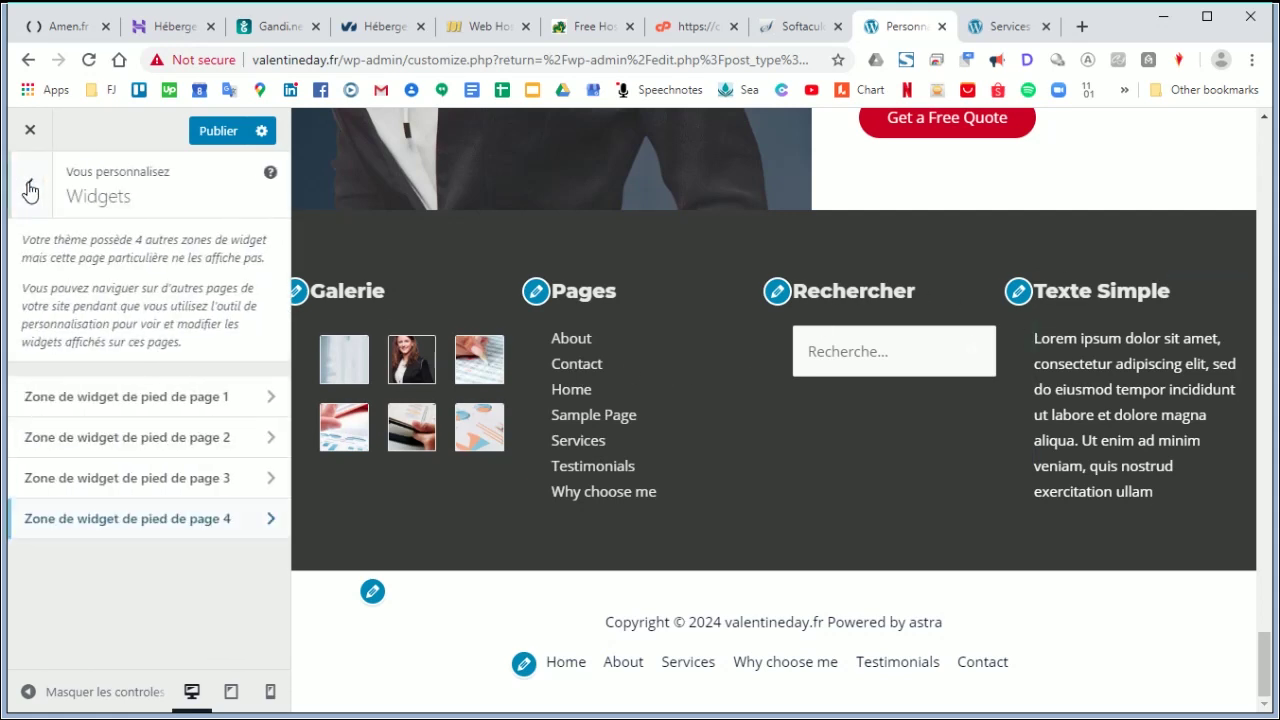
In homepage settings, switch the display to latest posts and back to a static page.
{"action": "left_click", "coordinate": [29, 188]}
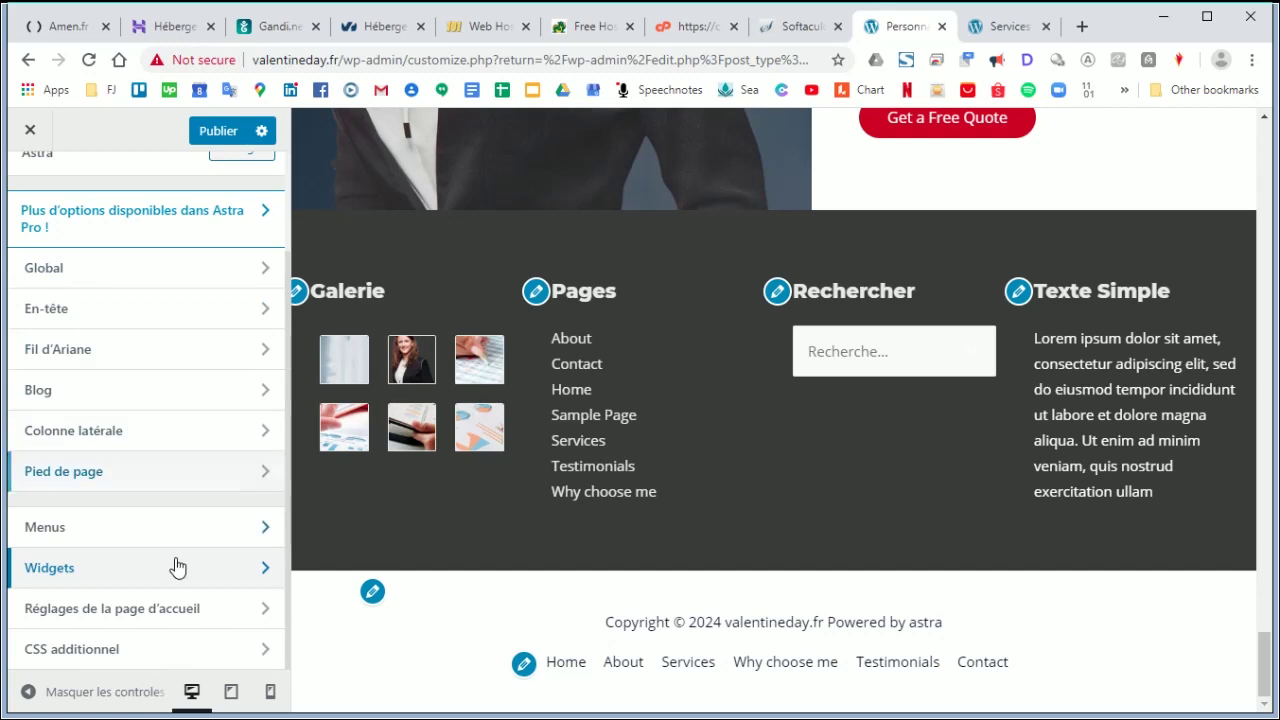
{"action": "left_click", "coordinate": [178, 618]}
{"action": "scroll", "coordinate": [628, 422], "scroll_direction": "down", "scroll_amount": 20}
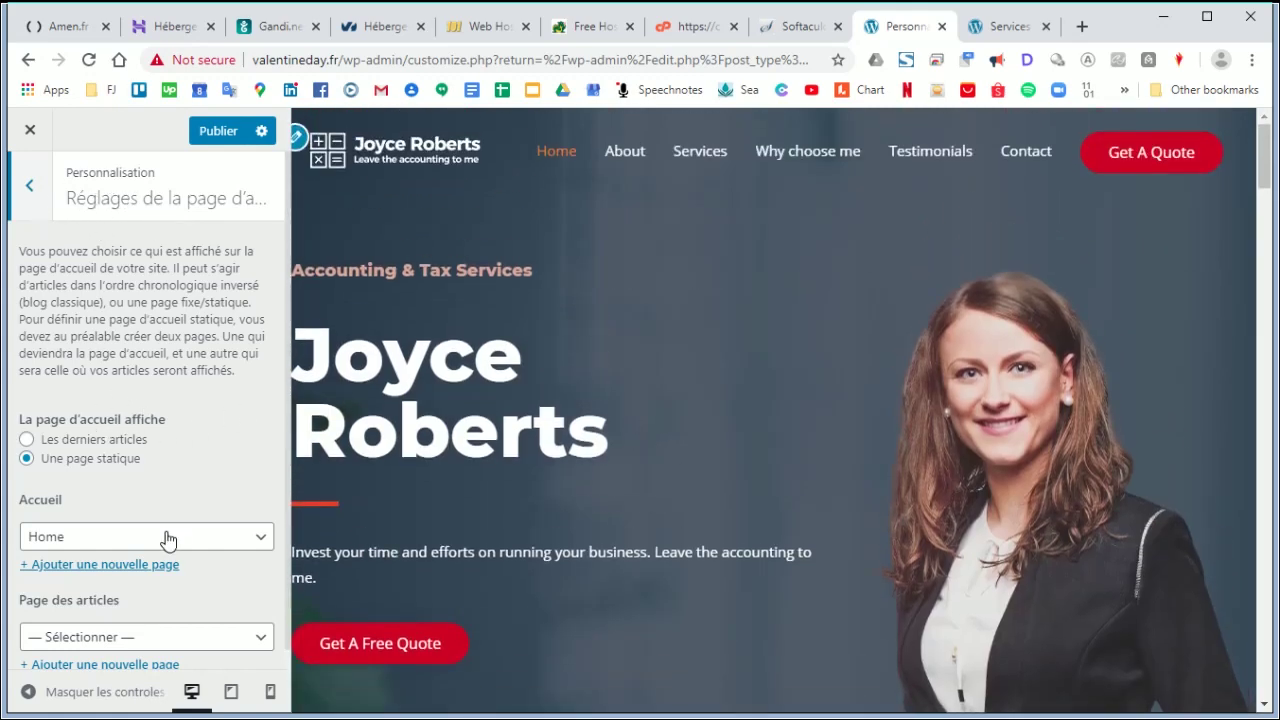
{"action": "left_click", "coordinate": [26, 439]}
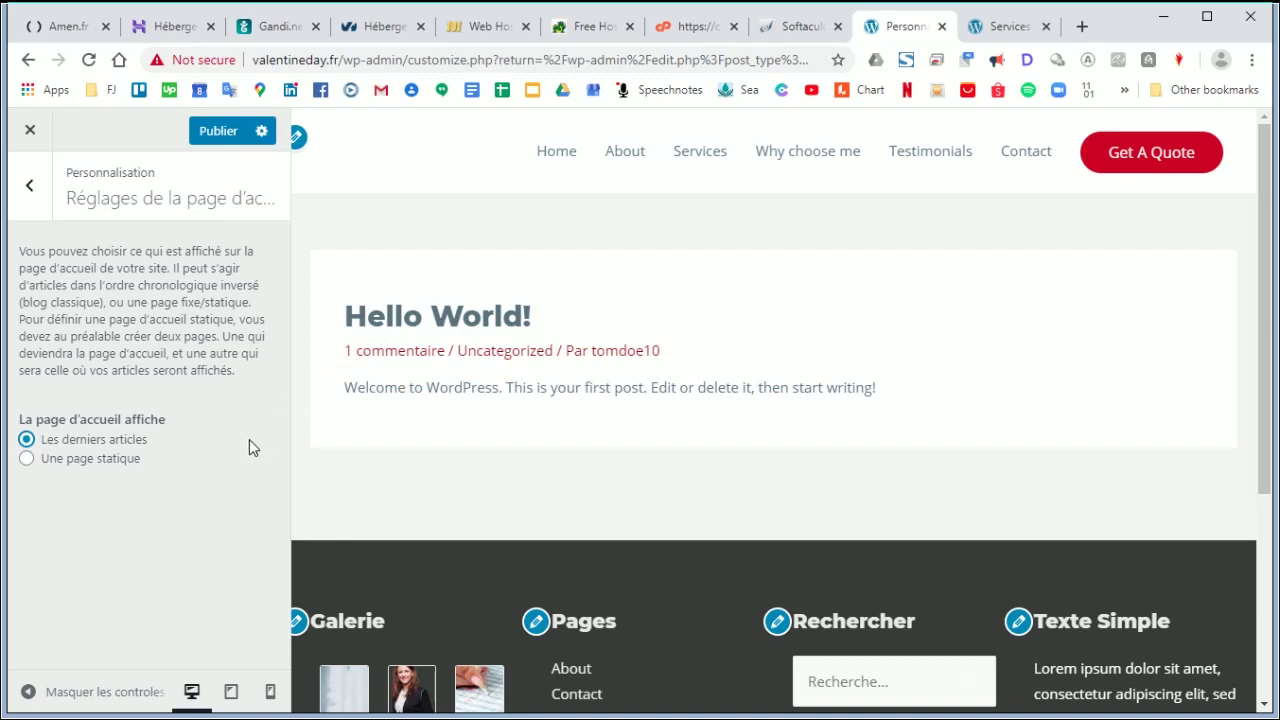
{"action": "left_click", "coordinate": [118, 462]}
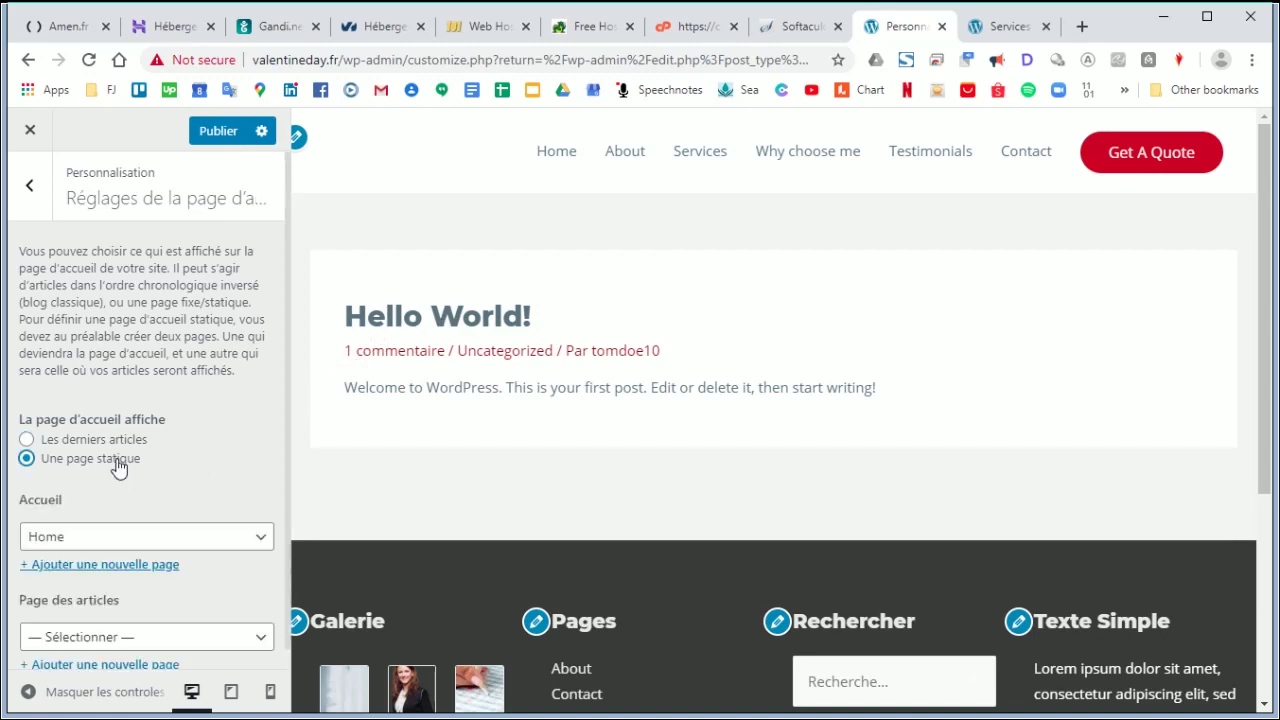
Set the Accueil page to Services, then back to Home, and publish.
{"action": "left_click", "coordinate": [150, 538]}
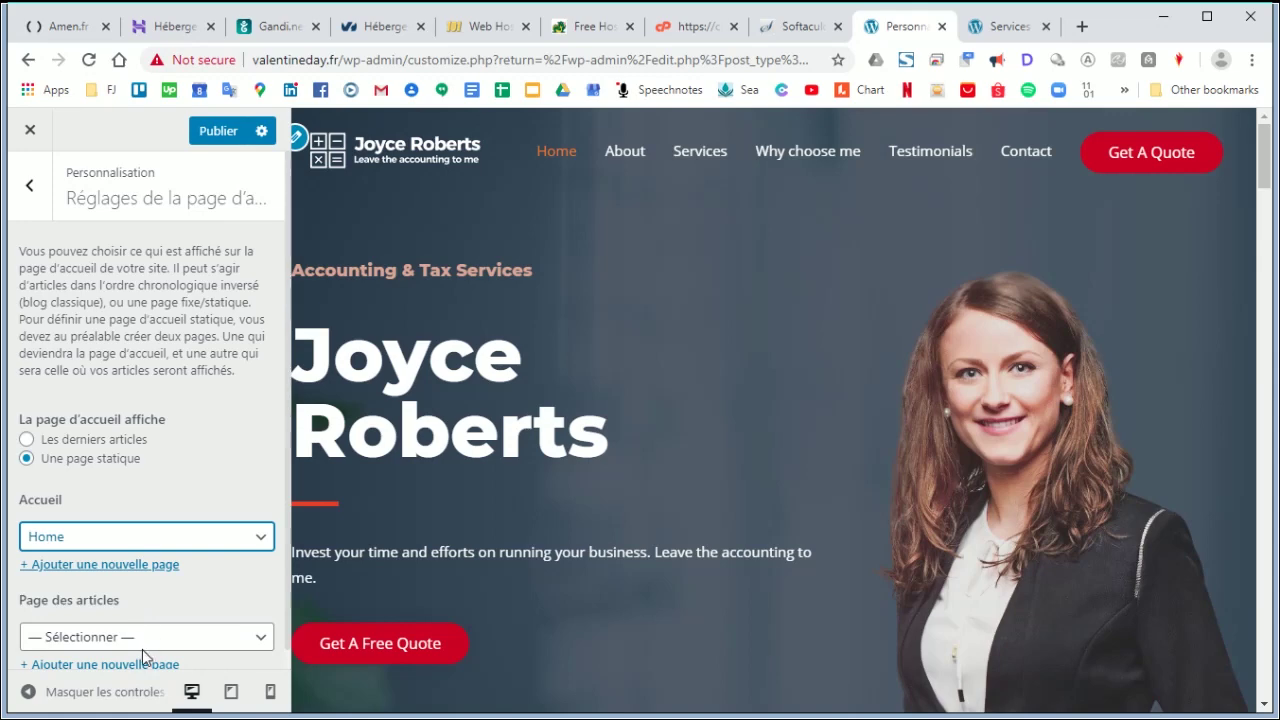
{"action": "key", "text": "Down"}
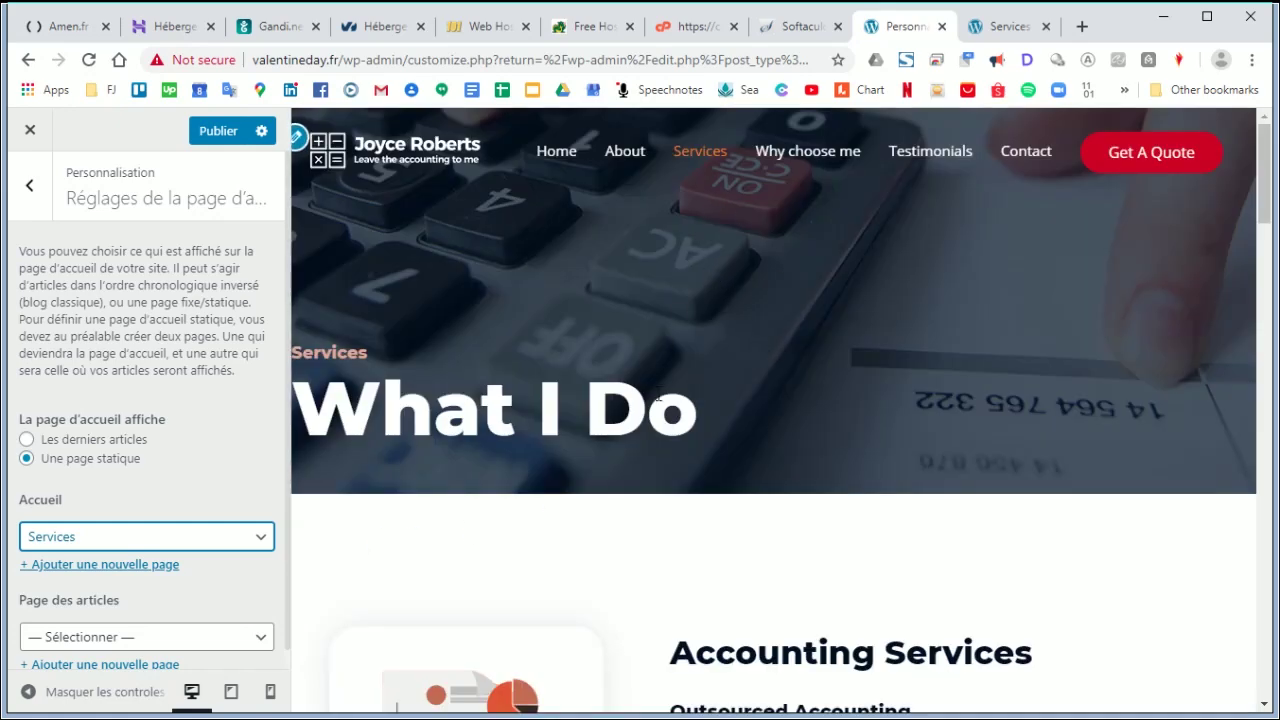
{"action": "scroll", "coordinate": [657, 400], "scroll_direction": "down", "scroll_amount": 10}
{"action": "scroll", "coordinate": [657, 400], "scroll_direction": "up", "scroll_amount": 3}
{"action": "scroll", "coordinate": [657, 400], "scroll_direction": "down", "scroll_amount": 1}
{"action": "scroll", "coordinate": [657, 400], "scroll_direction": "up", "scroll_amount": 8}
{"action": "left_click", "coordinate": [105, 619]}
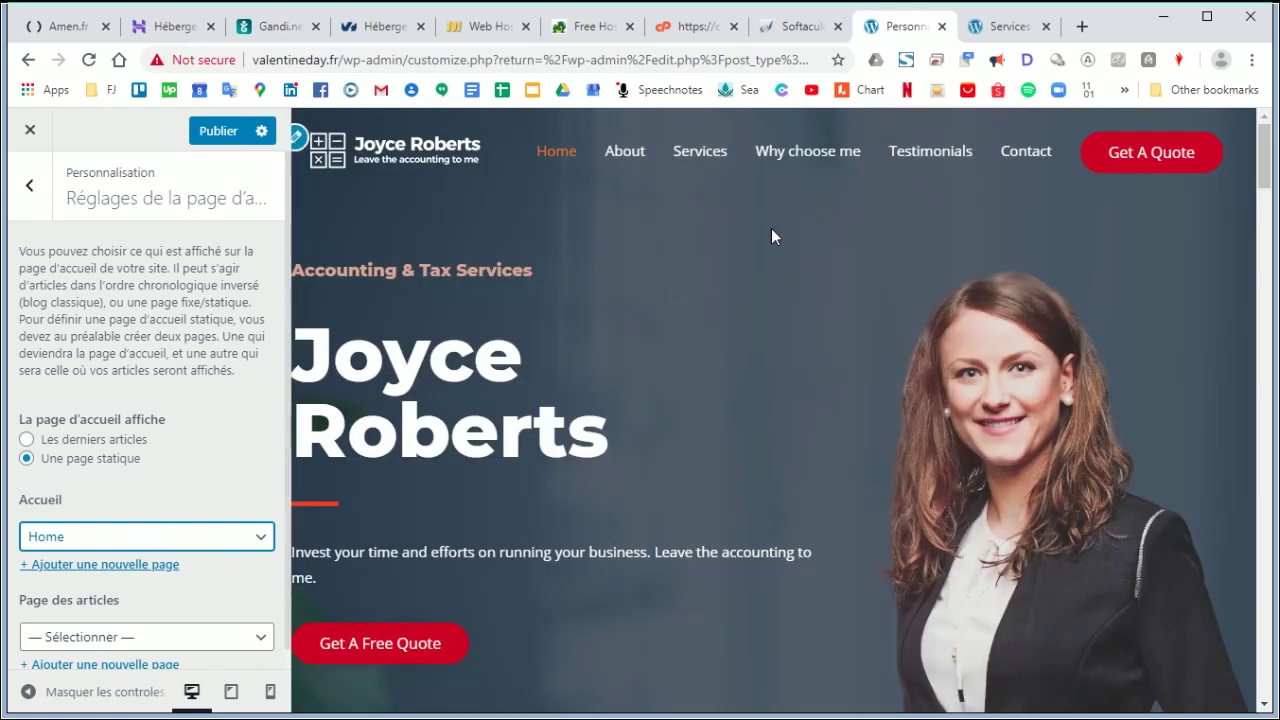
{"action": "left_click", "coordinate": [218, 132]}
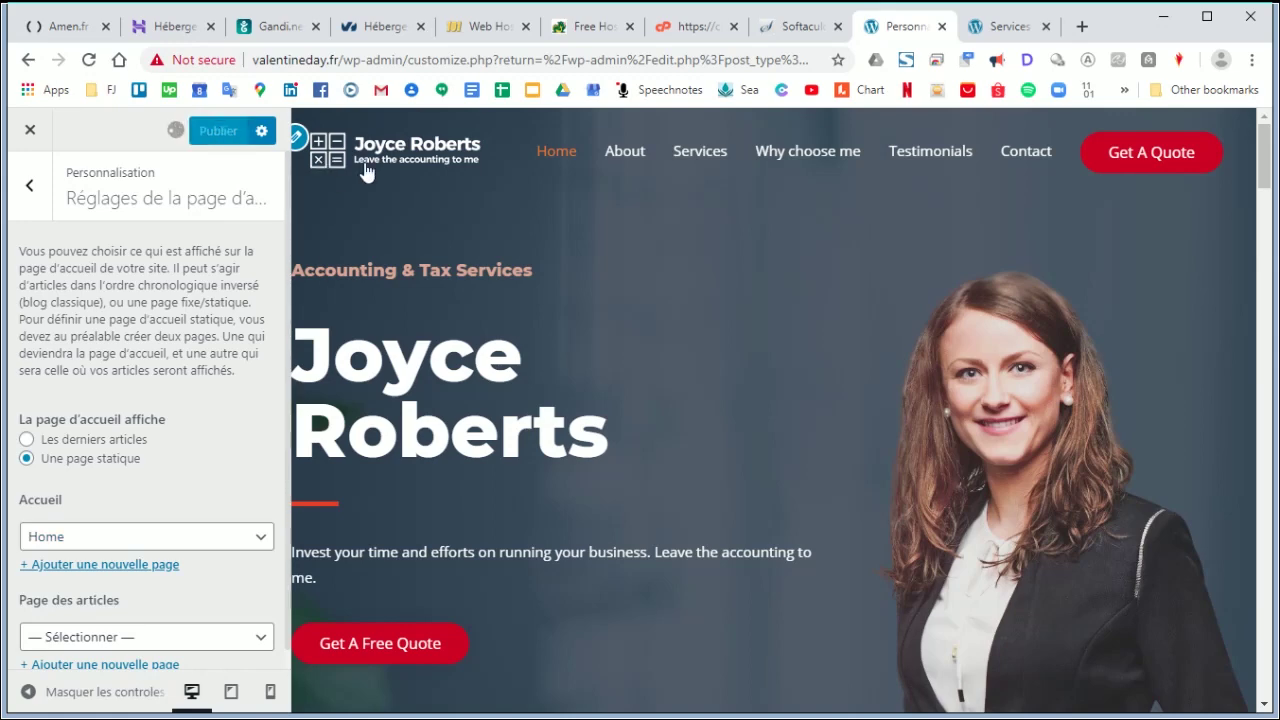
Trim the Services URL to valentineday.fr to review the live home page, then return to the customizer.
{"action": "left_click", "coordinate": [1010, 30]}
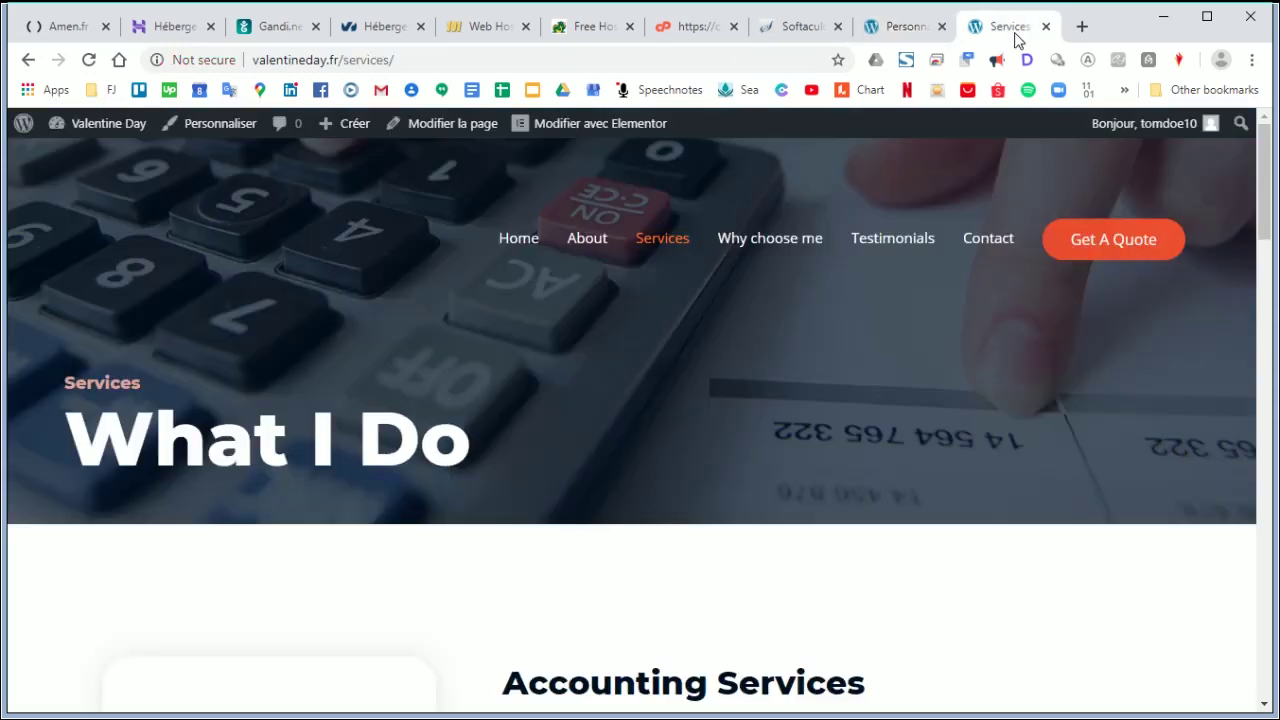
{"action": "left_click", "coordinate": [436, 60]}
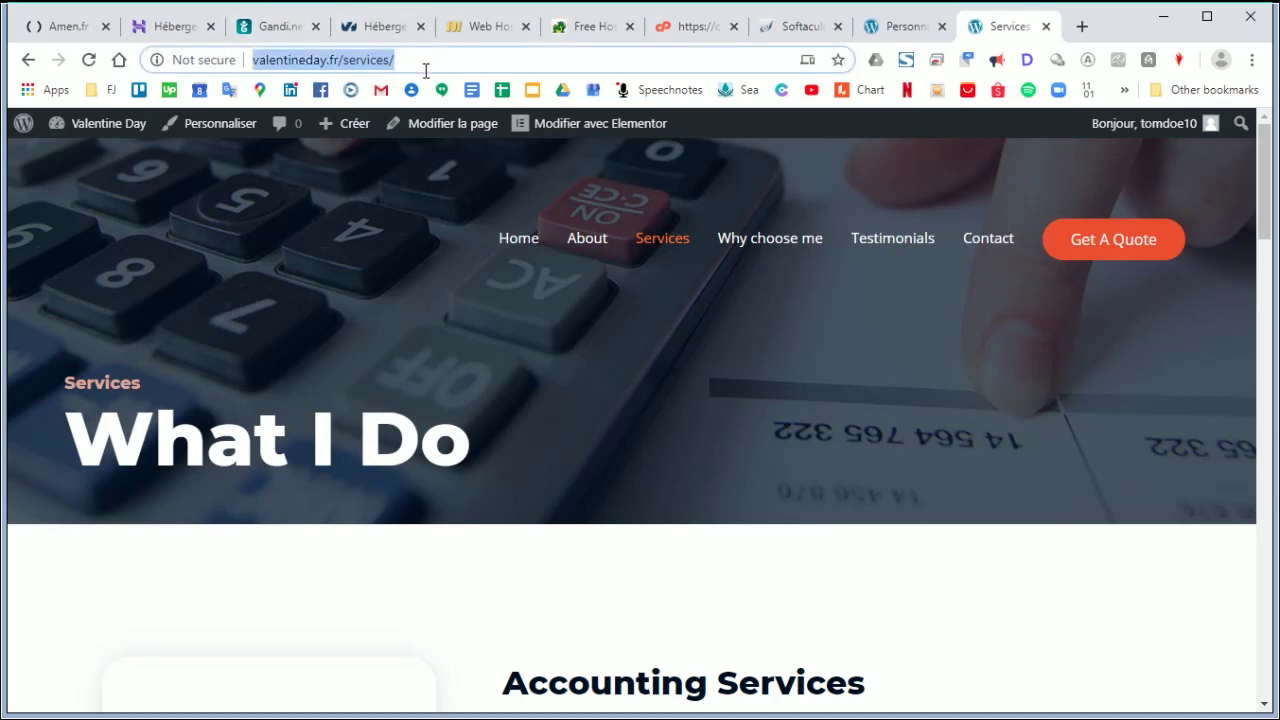
{"action": "left_click", "coordinate": [397, 62]}
{"action": "left_click_drag", "start_coordinate": [340, 60], "coordinate": [478, 52]}
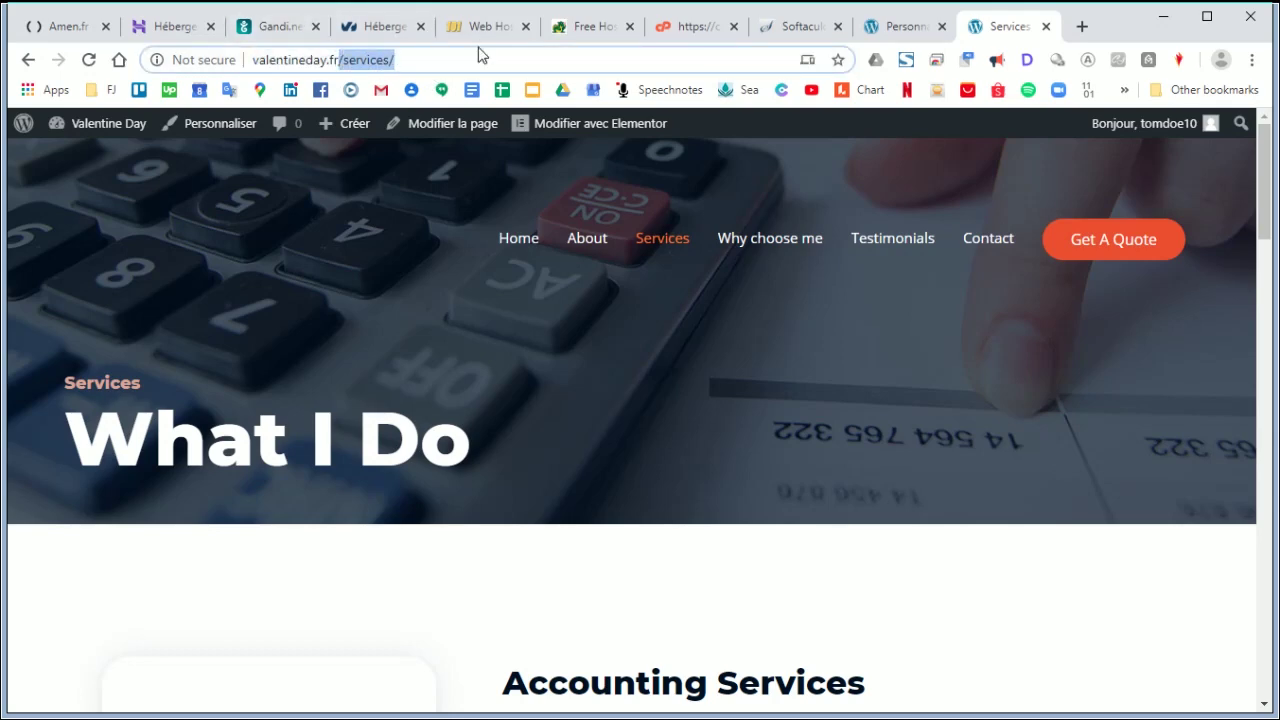
{"action": "key", "text": "BackSpace"}
{"action": "key", "text": "Return"}
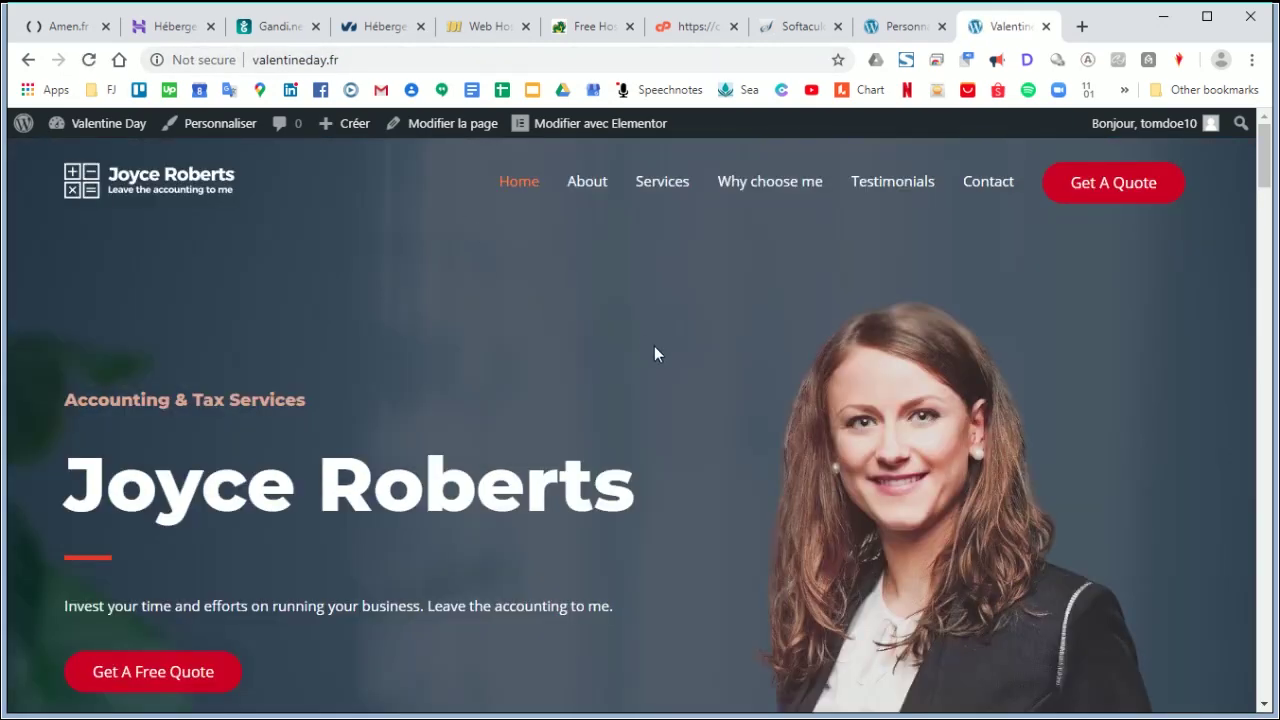
{"action": "scroll", "coordinate": [654, 346], "scroll_direction": "down", "scroll_amount": 5}
{"action": "scroll", "coordinate": [724, 241], "scroll_direction": "up", "scroll_amount": 5}
{"action": "left_click", "coordinate": [908, 27]}
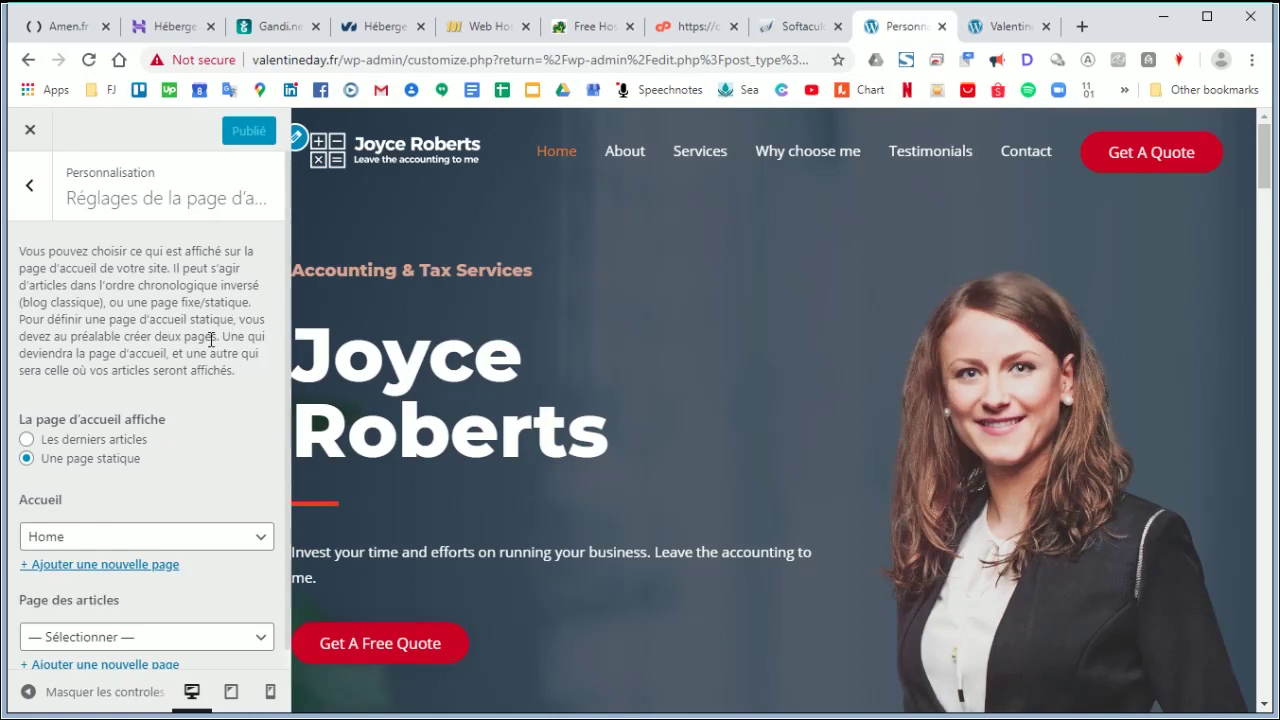
Choose Contact as the static homepage in the Accueil dropdown.
{"action": "left_click", "coordinate": [183, 541]}
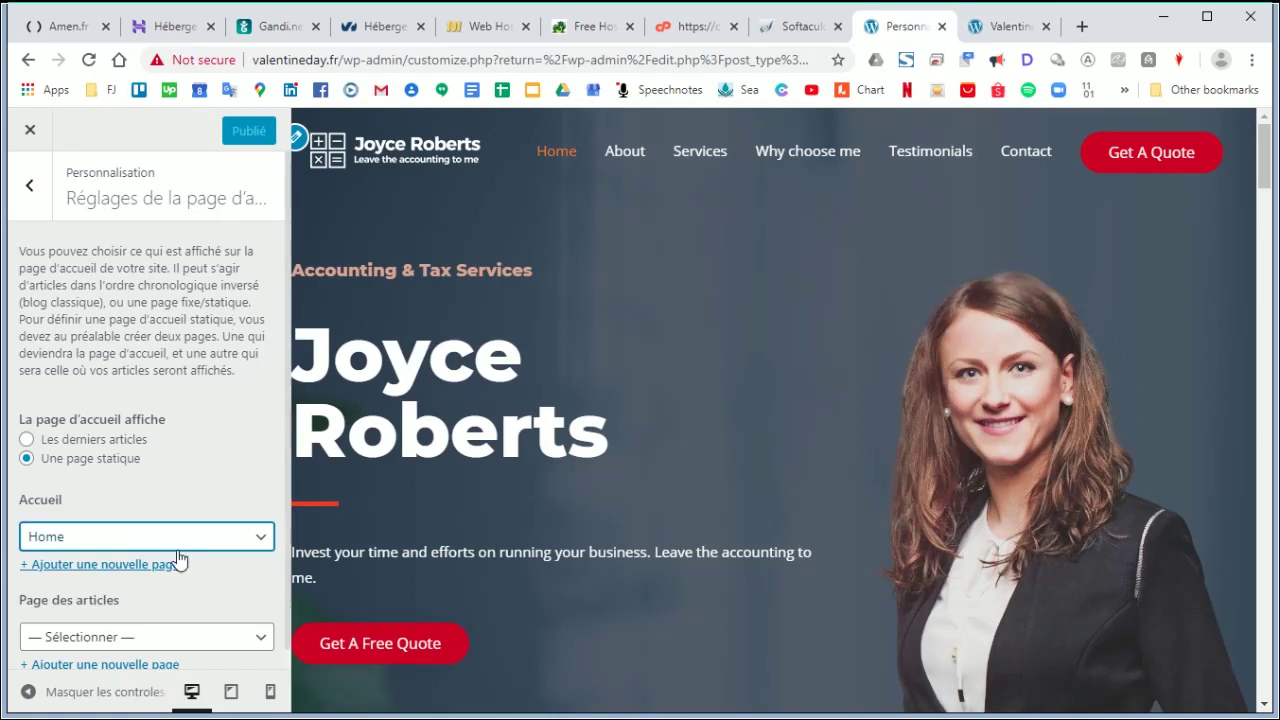
{"action": "left_click", "coordinate": [156, 609]}
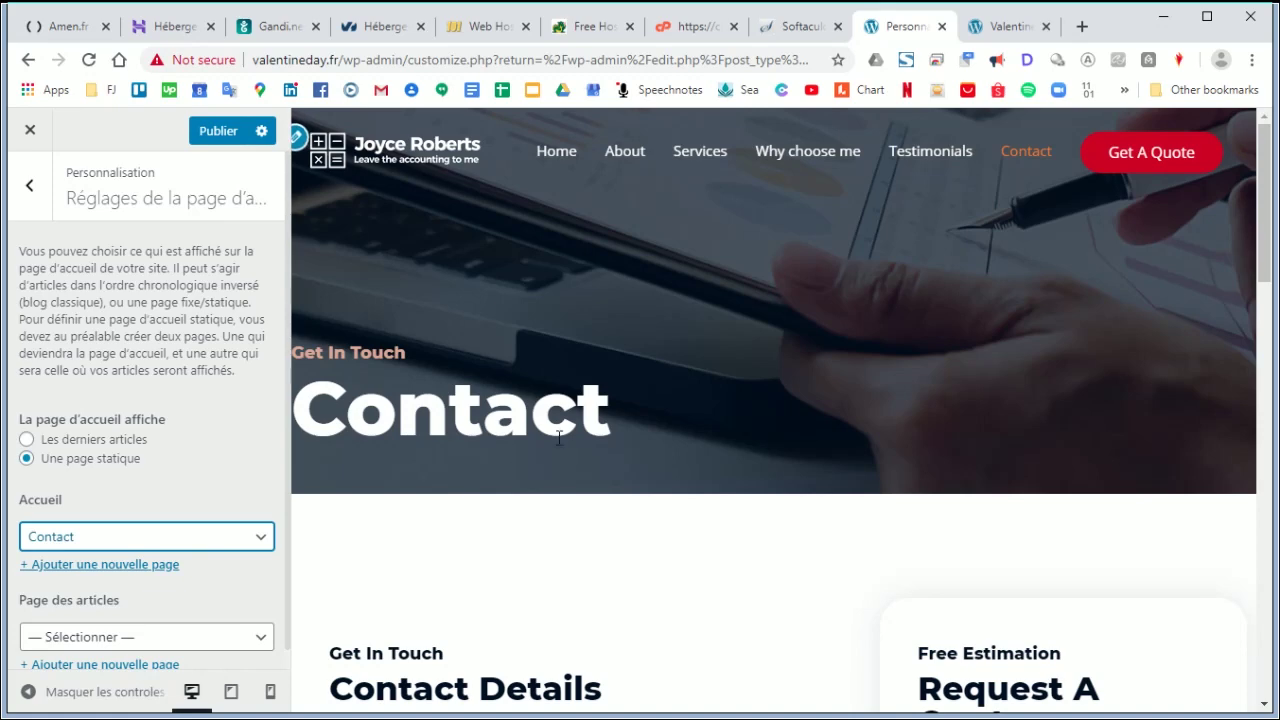
{"action": "scroll", "coordinate": [610, 415], "scroll_direction": "down", "scroll_amount": 9}
{"action": "scroll", "coordinate": [610, 415], "scroll_direction": "up", "scroll_amount": 9}
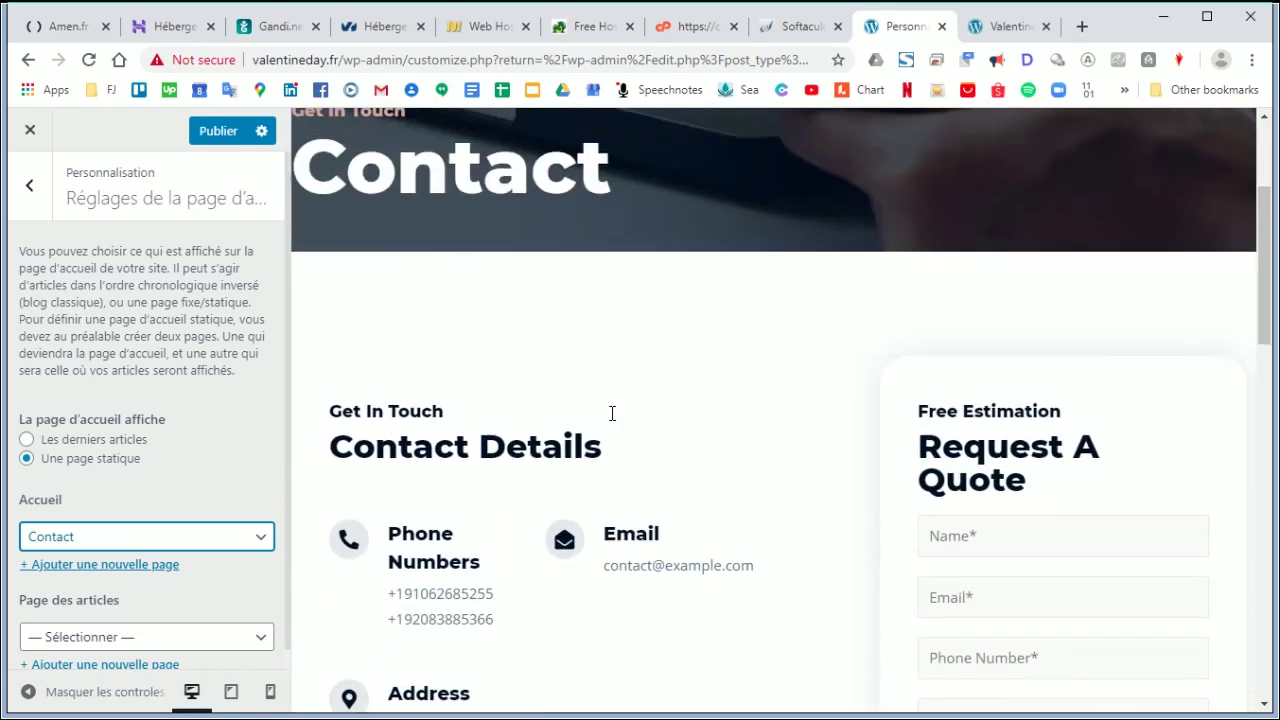
Reload the live site to check it, then publish the Contact homepage setting.
{"action": "left_click", "coordinate": [1006, 28]}
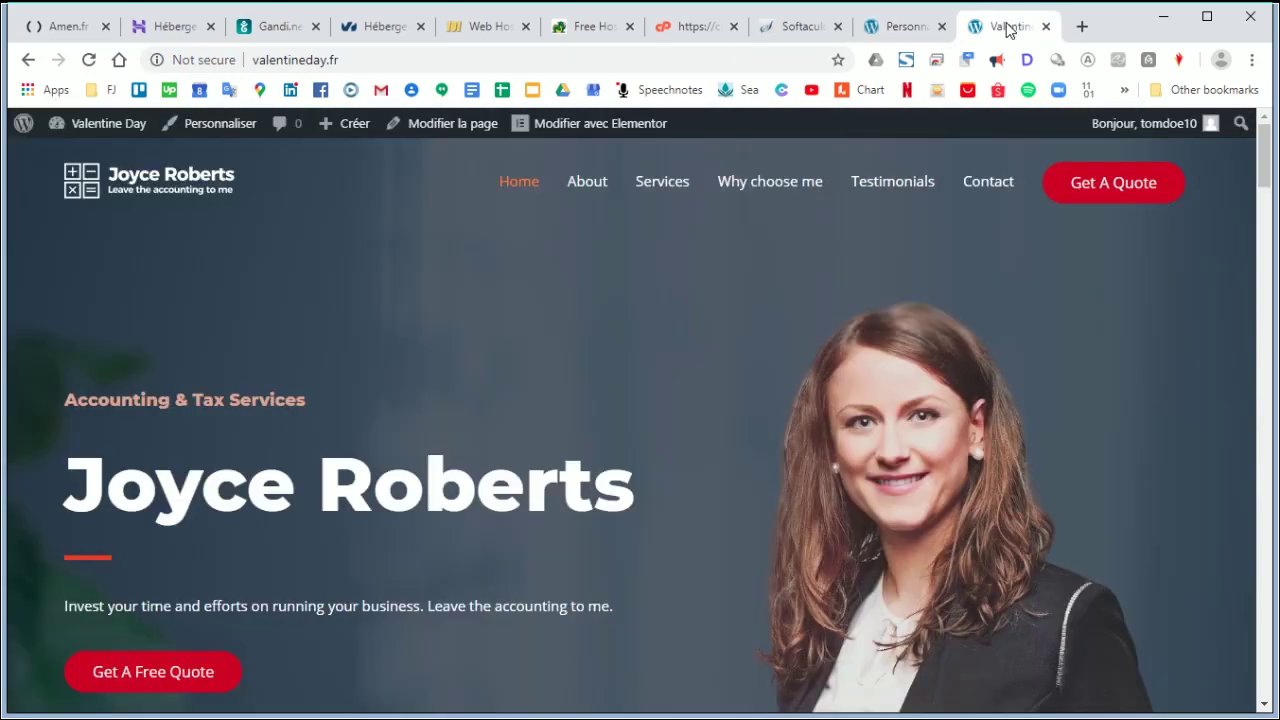
{"action": "left_click", "coordinate": [276, 60]}
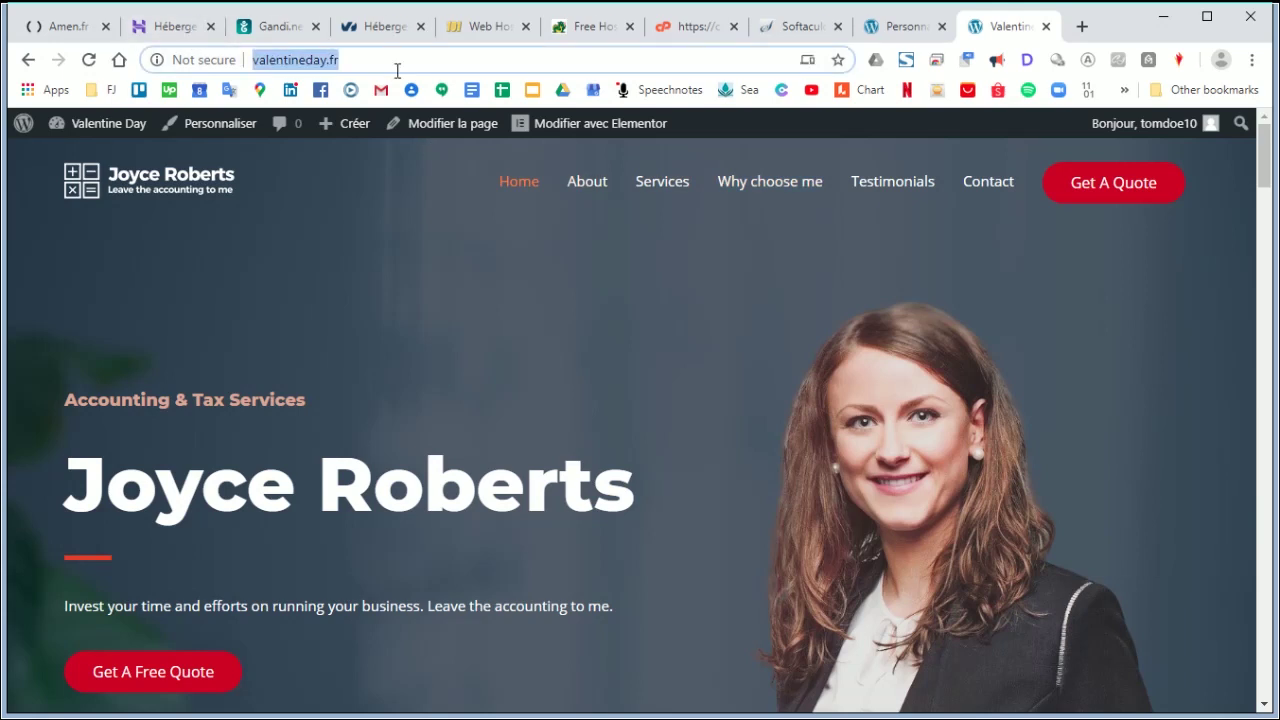
{"action": "key", "text": "Return"}
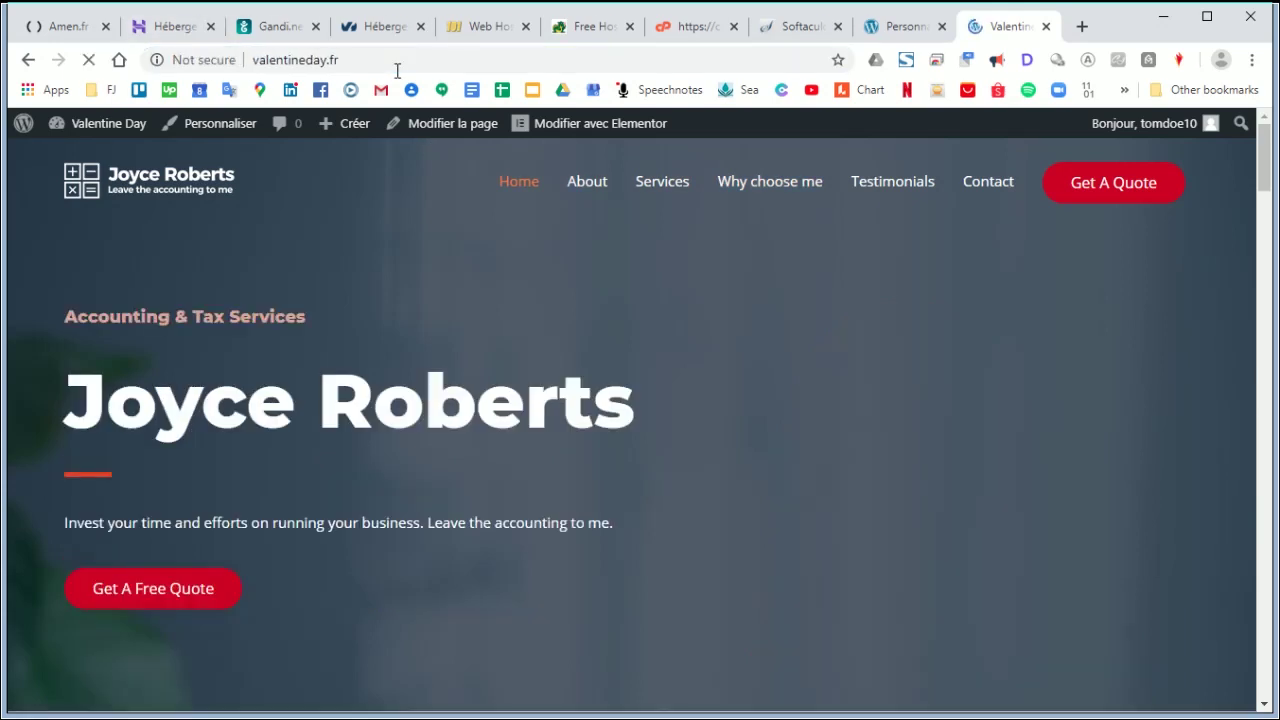
{"action": "scroll", "coordinate": [549, 300], "scroll_direction": "down", "scroll_amount": 2}
{"action": "scroll", "coordinate": [549, 301], "scroll_direction": "down", "scroll_amount": 8}
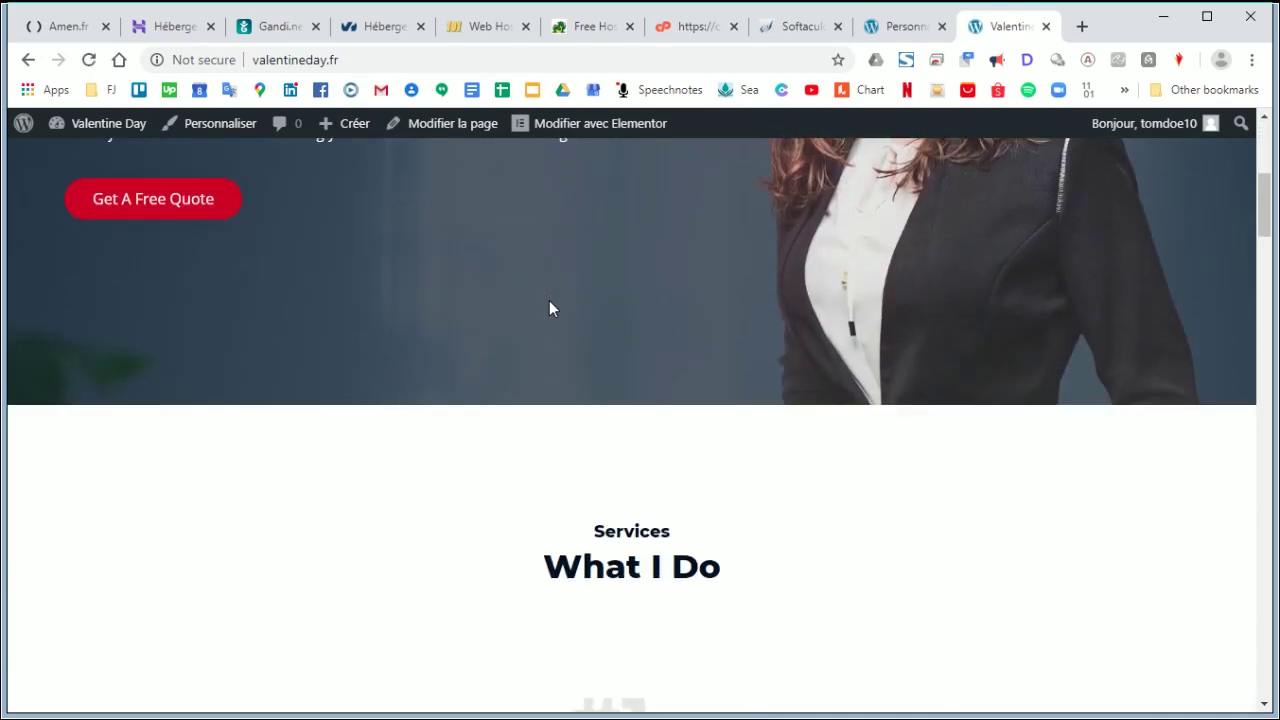
{"action": "scroll", "coordinate": [549, 301], "scroll_direction": "up", "scroll_amount": 8}
{"action": "scroll", "coordinate": [549, 308], "scroll_direction": "up", "scroll_amount": 2}
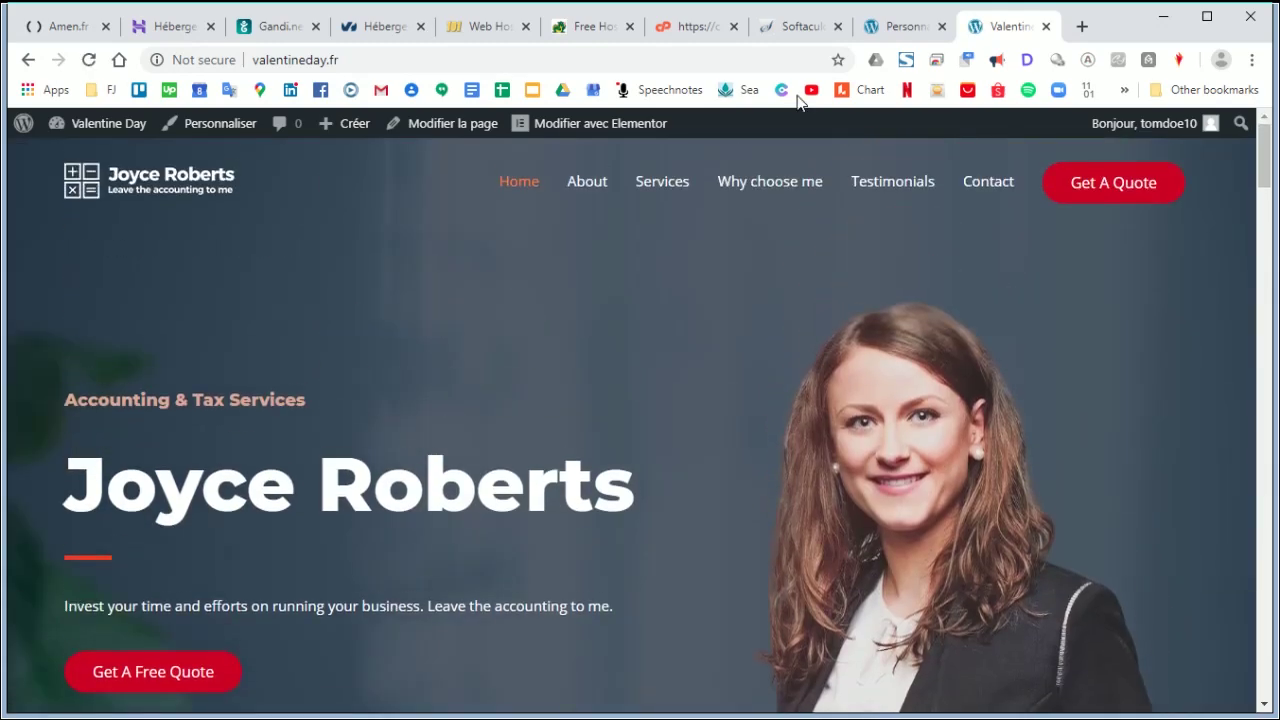
{"action": "left_click", "coordinate": [905, 26]}
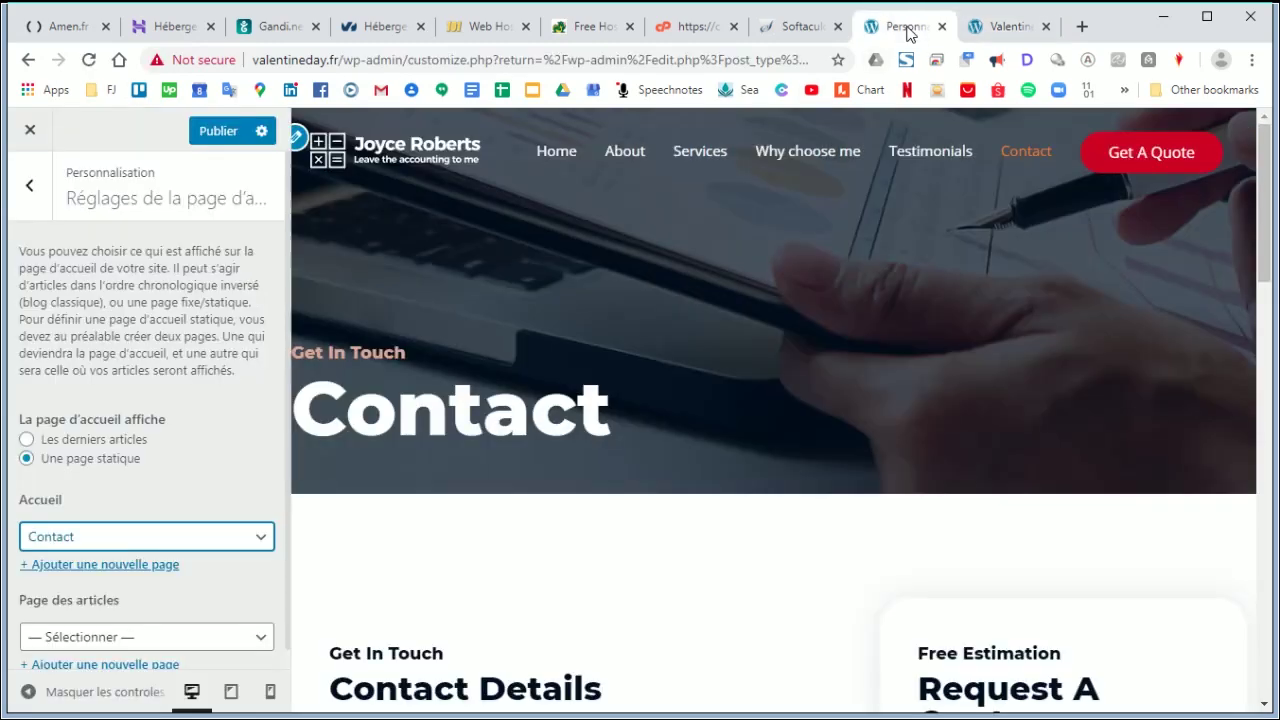
{"action": "left_click", "coordinate": [207, 136]}
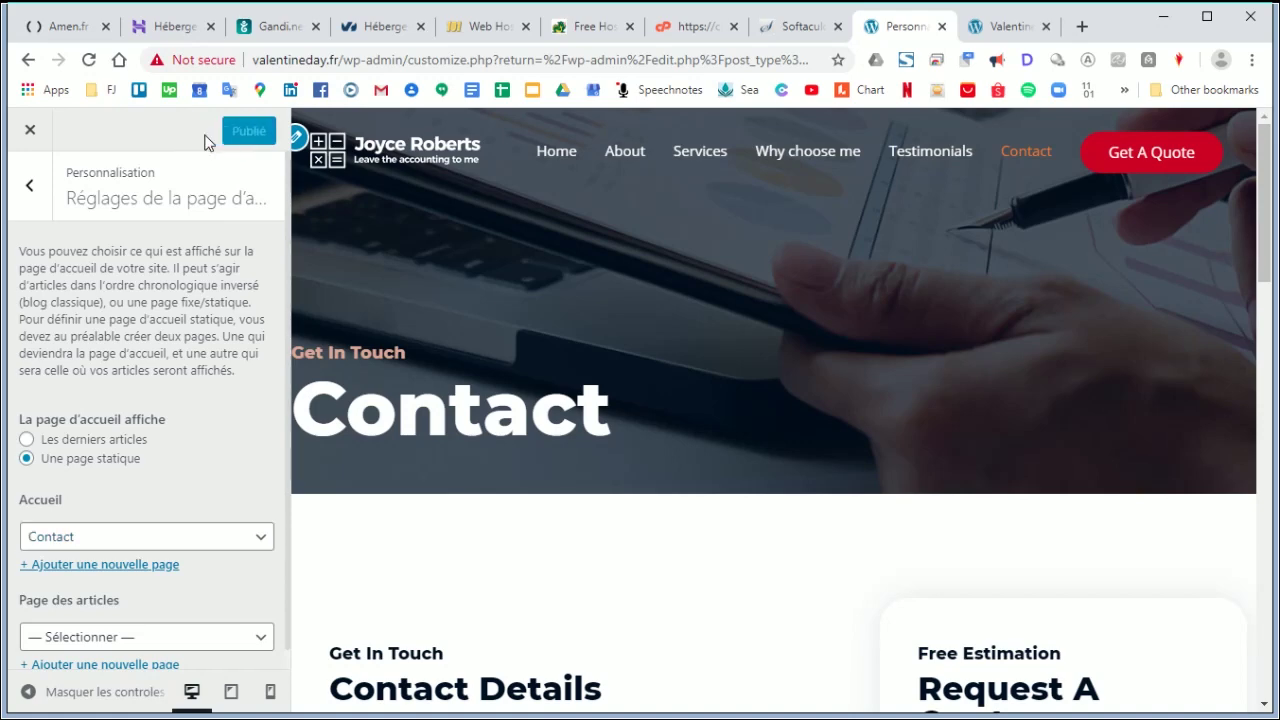
{"action": "left_click", "coordinate": [1000, 26]}
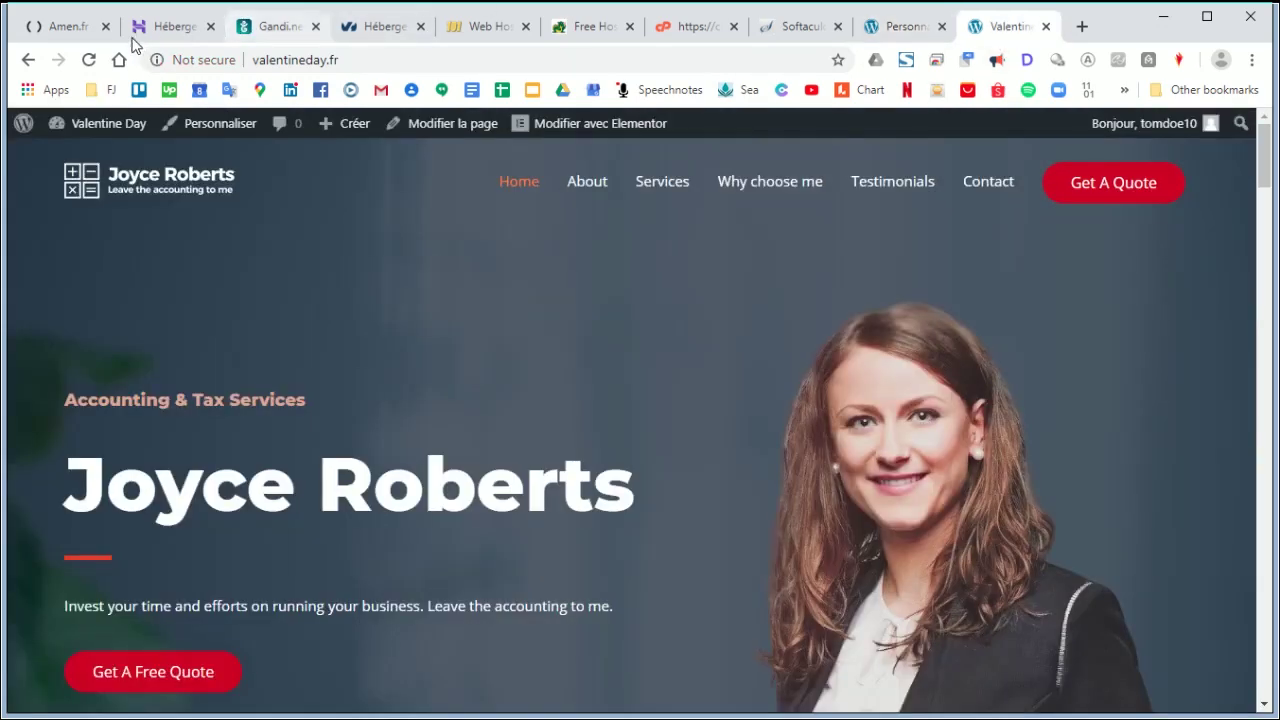
{"action": "left_click", "coordinate": [89, 60]}
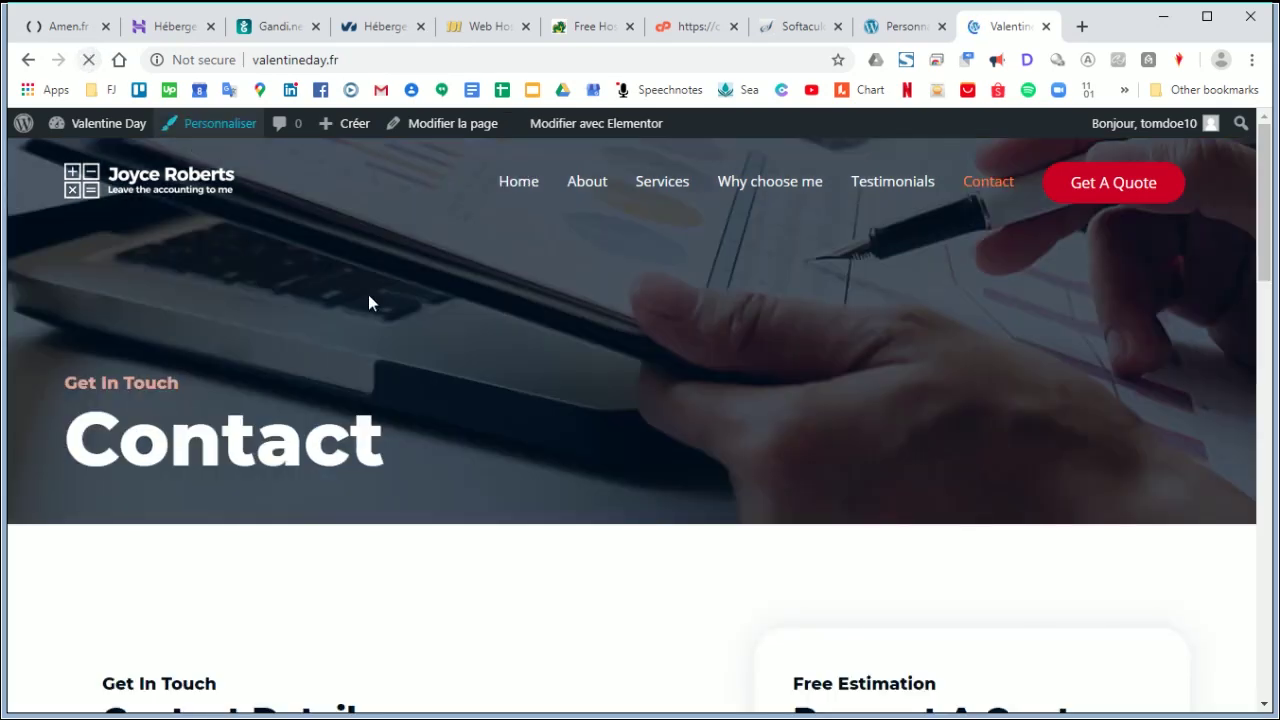
{"action": "scroll", "coordinate": [403, 326], "scroll_direction": "down", "scroll_amount": 5}
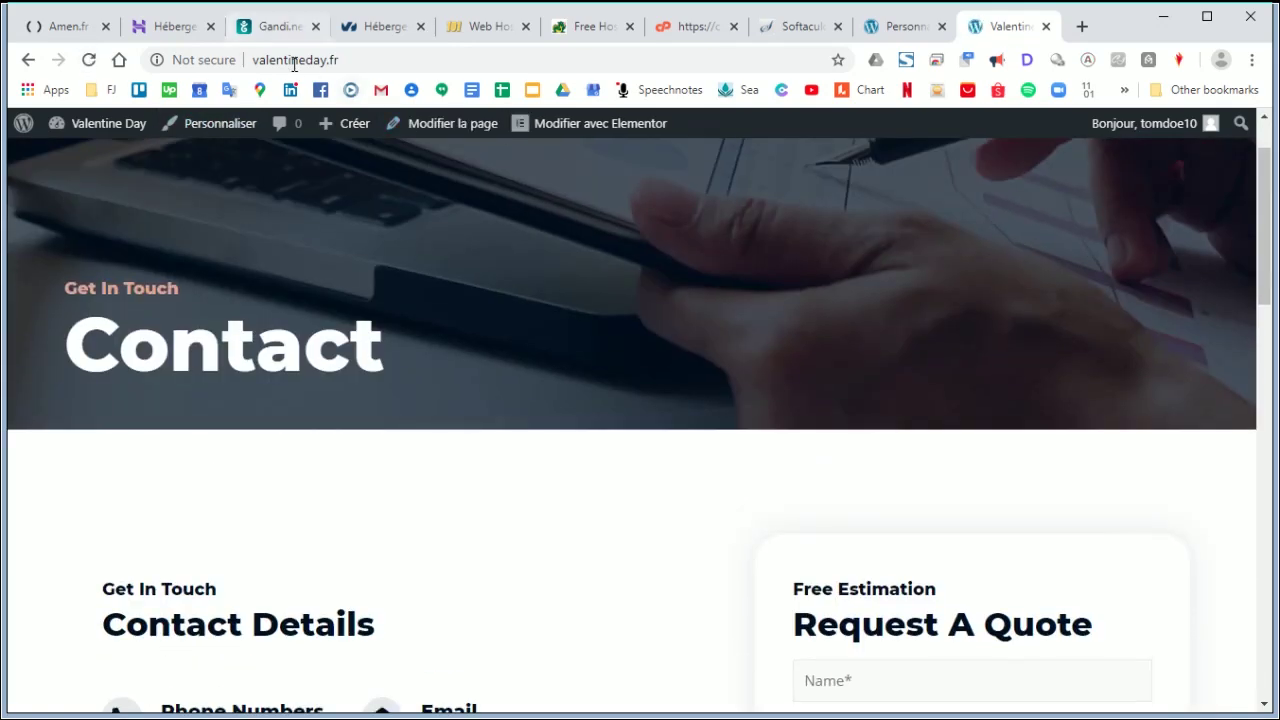
{"action": "scroll", "coordinate": [567, 461], "scroll_direction": "down", "scroll_amount": 10}
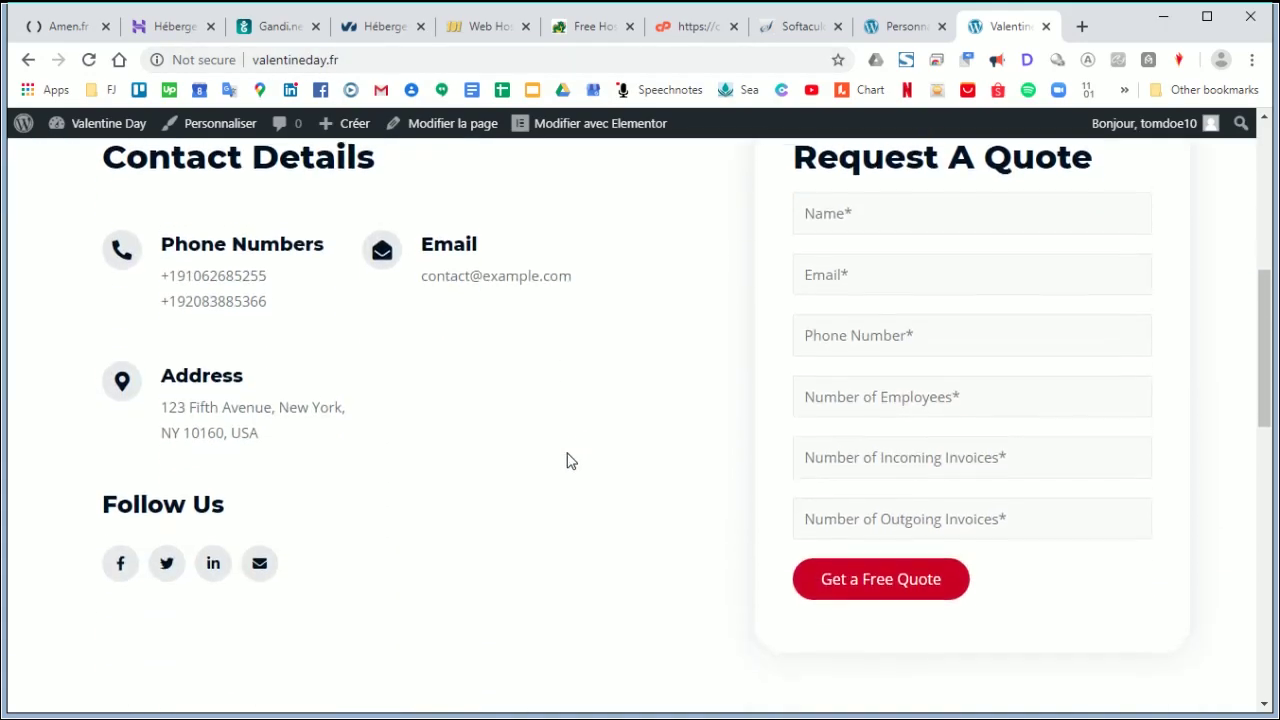
{"action": "scroll", "coordinate": [567, 455], "scroll_direction": "down", "scroll_amount": 3}
{"action": "scroll", "coordinate": [567, 453], "scroll_direction": "up", "scroll_amount": 15}
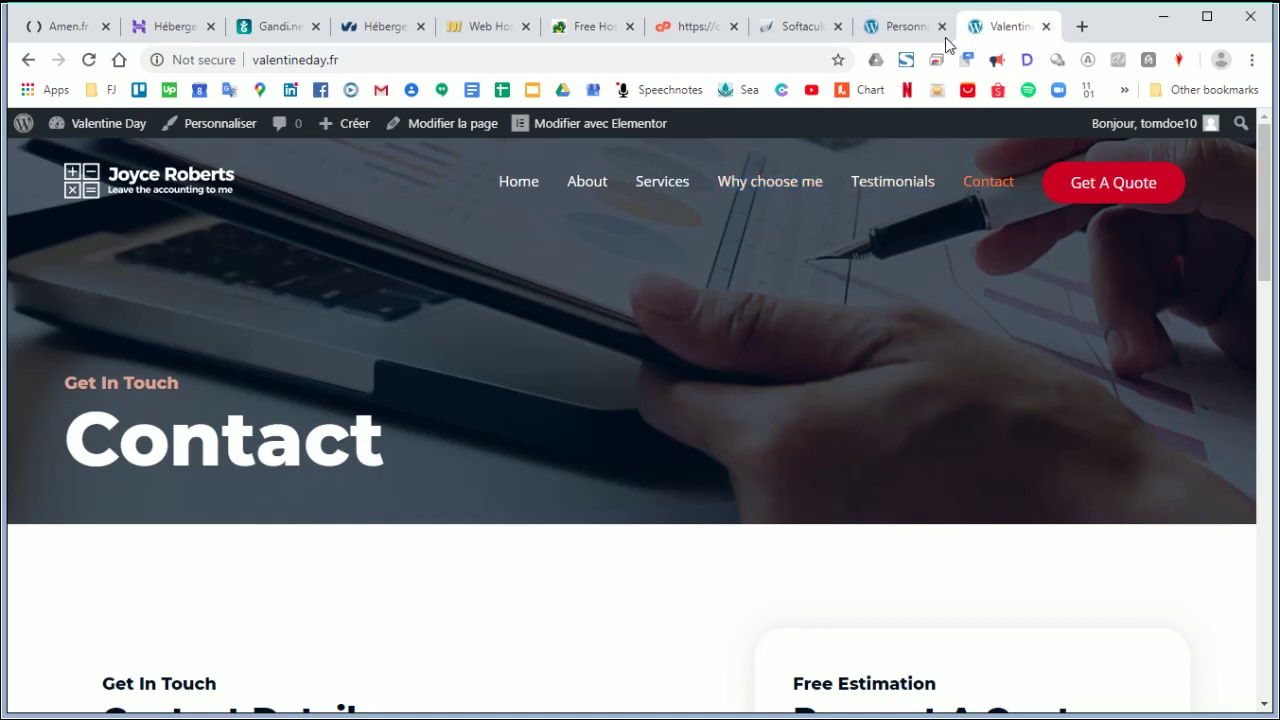
{"action": "left_click", "coordinate": [913, 35]}
{"action": "left_click", "coordinate": [140, 537]}
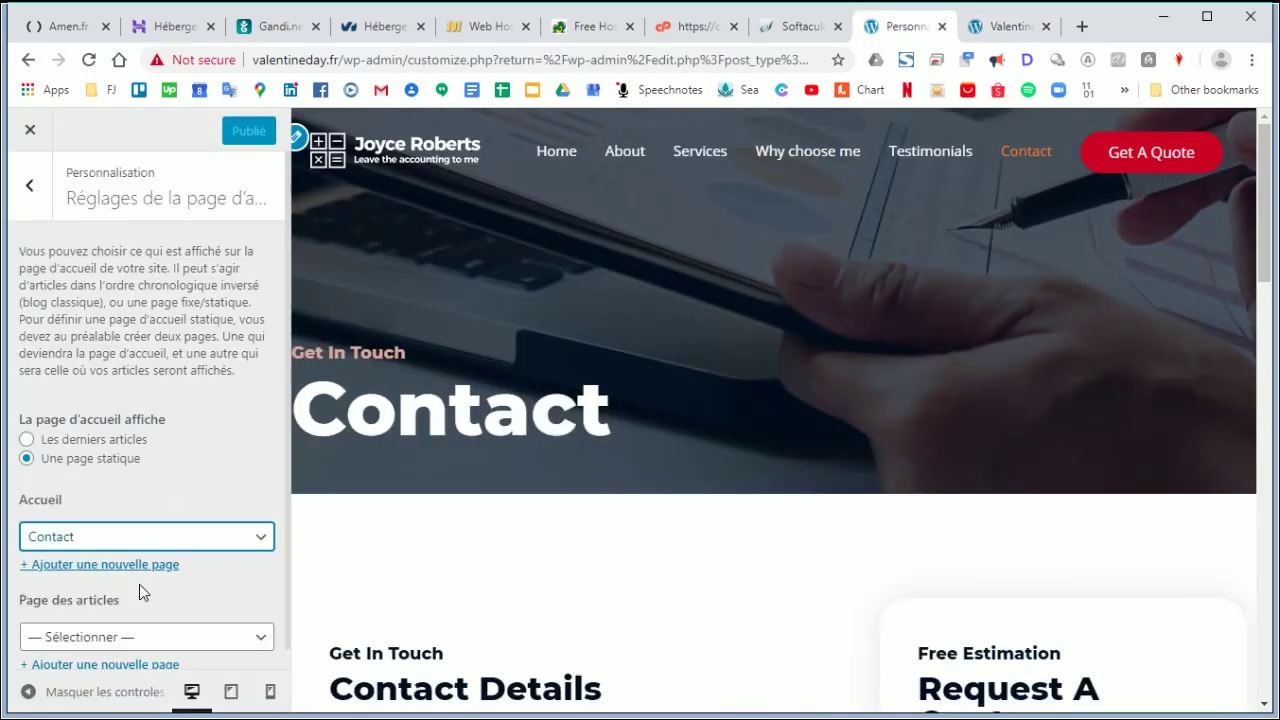
Set Home back as the static homepage and publish it.
{"action": "left_click", "coordinate": [127, 619]}
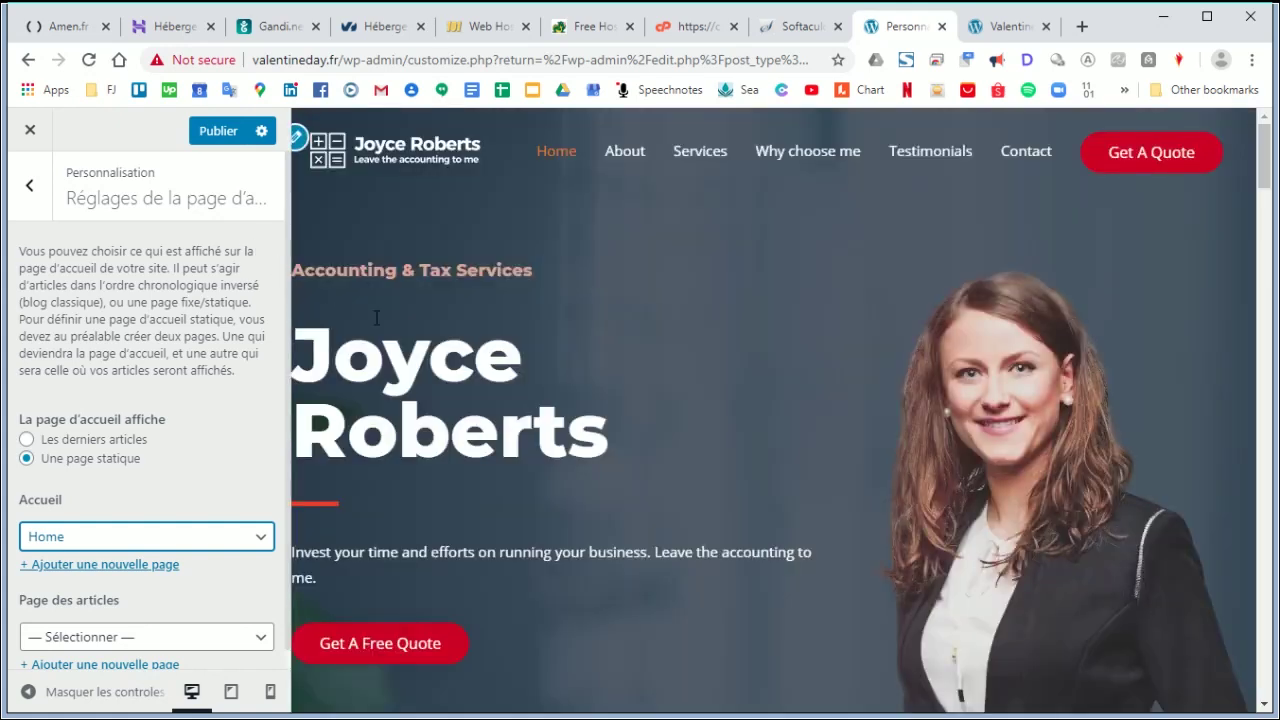
{"action": "left_click", "coordinate": [222, 134]}
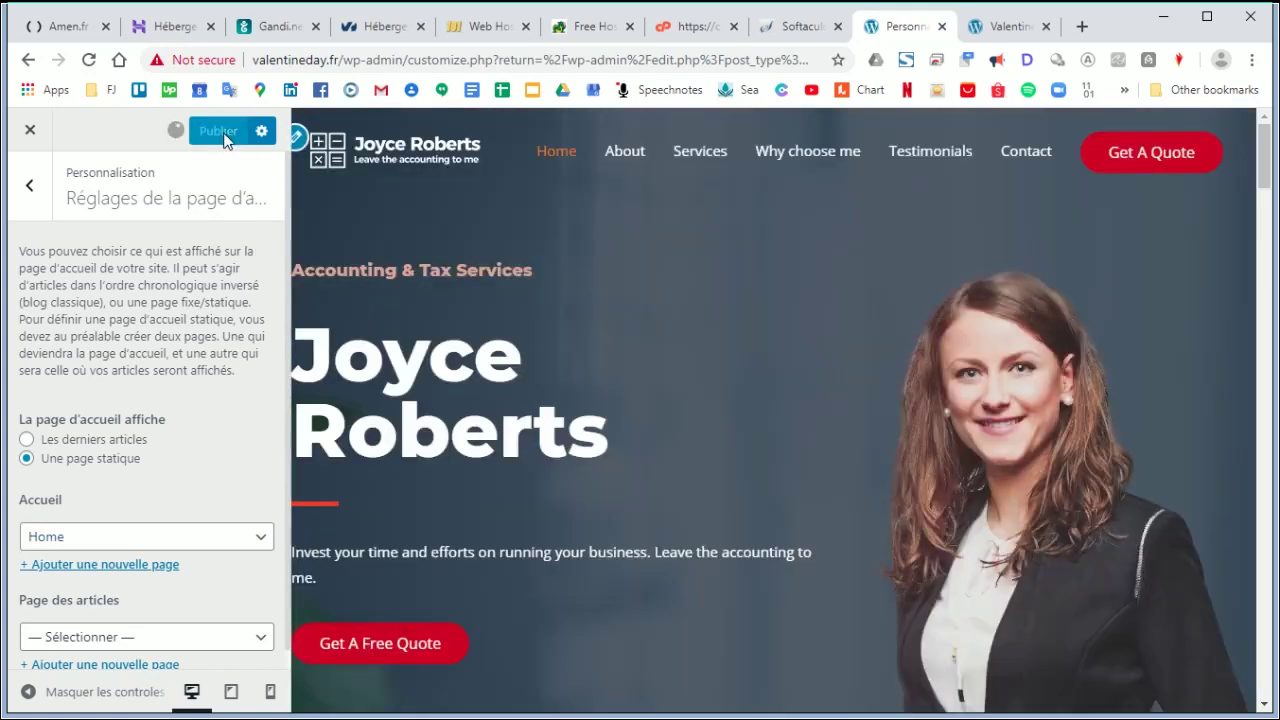
{"action": "scroll", "coordinate": [255, 336], "scroll_direction": "down", "scroll_amount": 1}
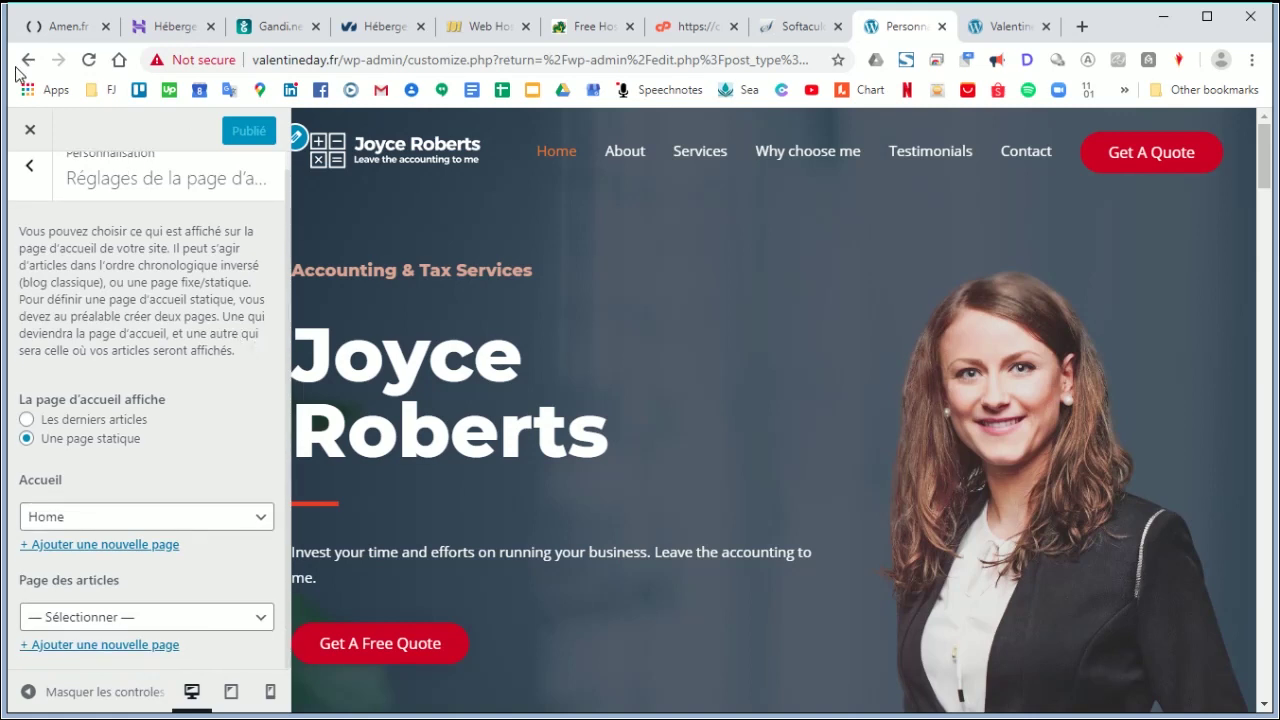
{"action": "left_click", "coordinate": [127, 617]}
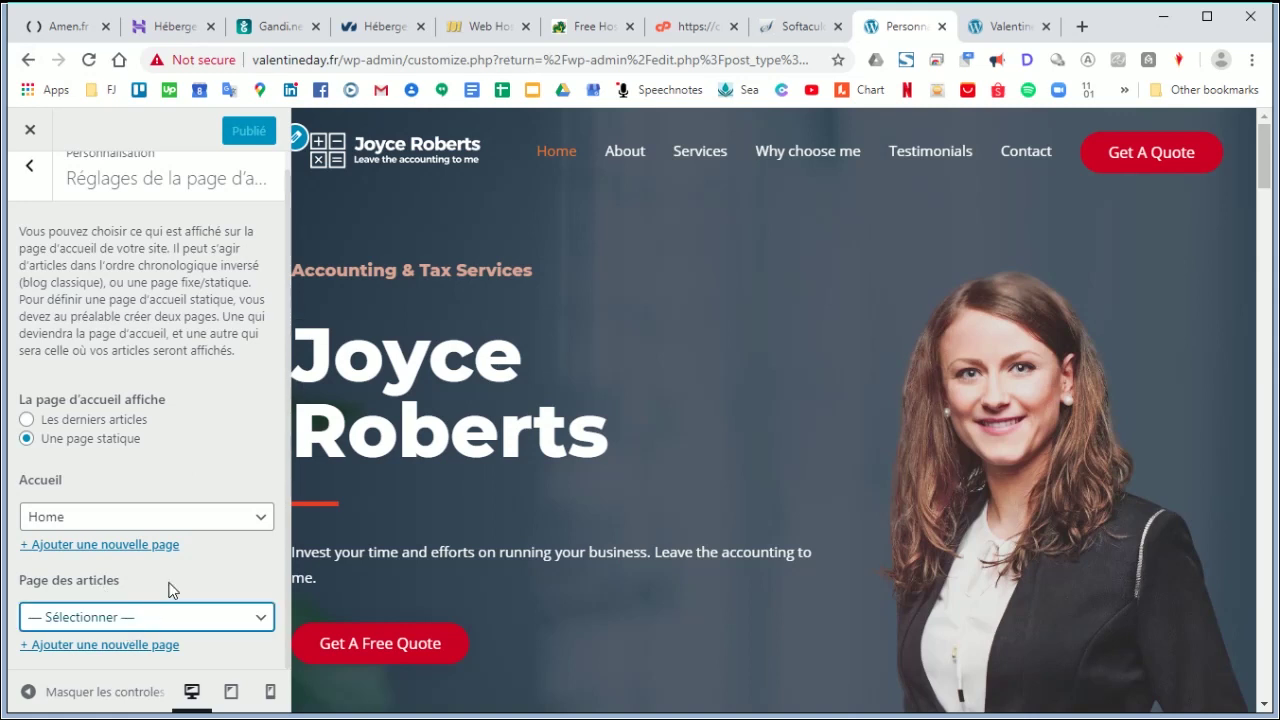
Look into the CSS additionnel section and return to the customizer's top-level sections.
{"action": "left_click", "coordinate": [40, 180]}
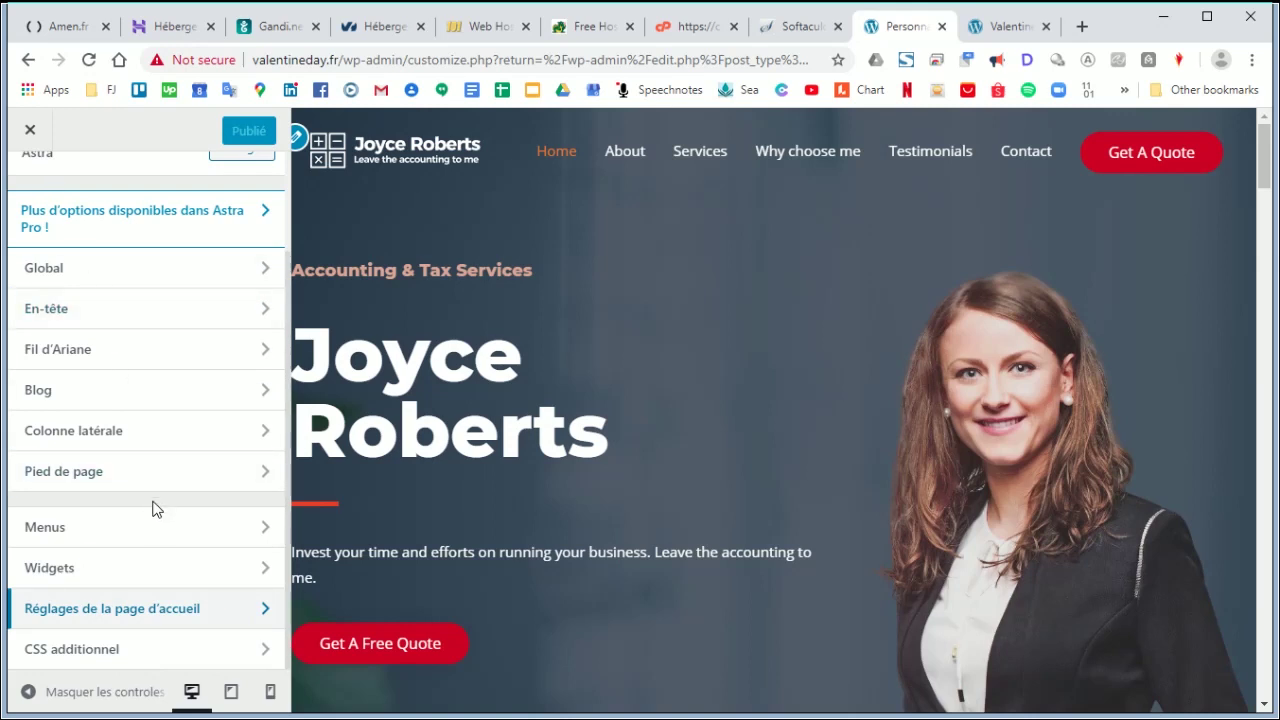
{"action": "left_click", "coordinate": [185, 655]}
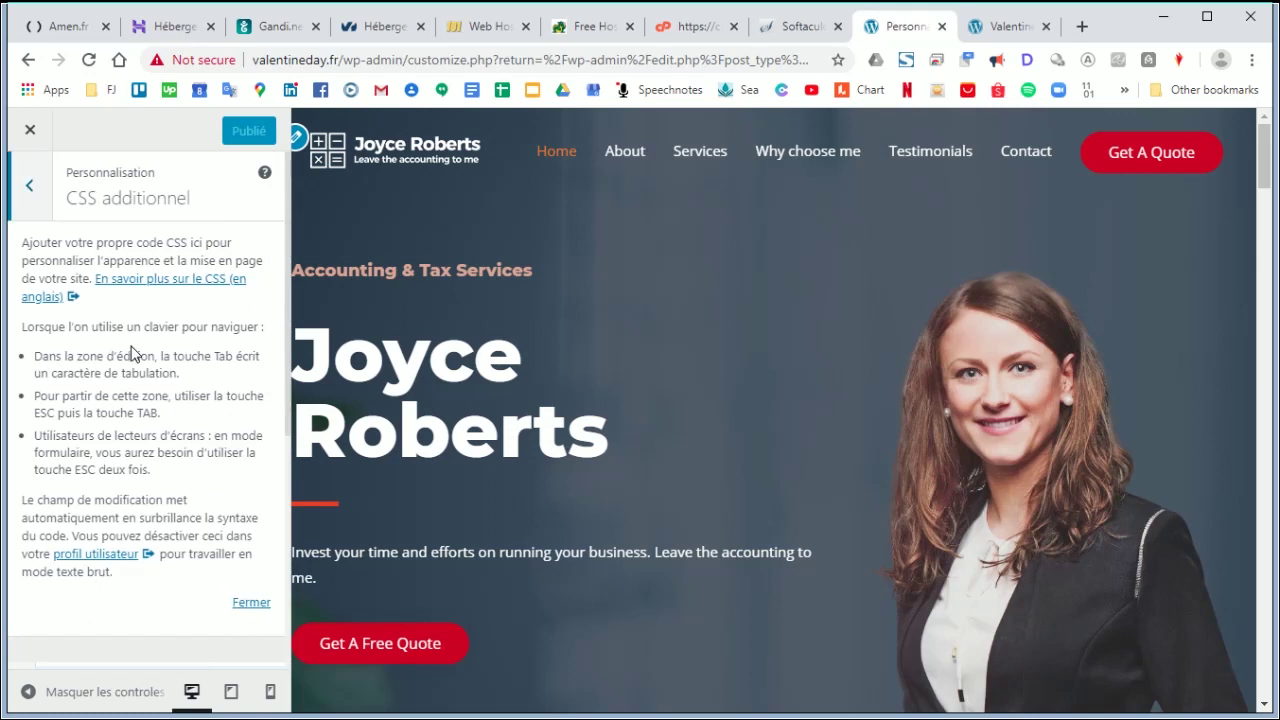
{"action": "left_click", "coordinate": [30, 185]}
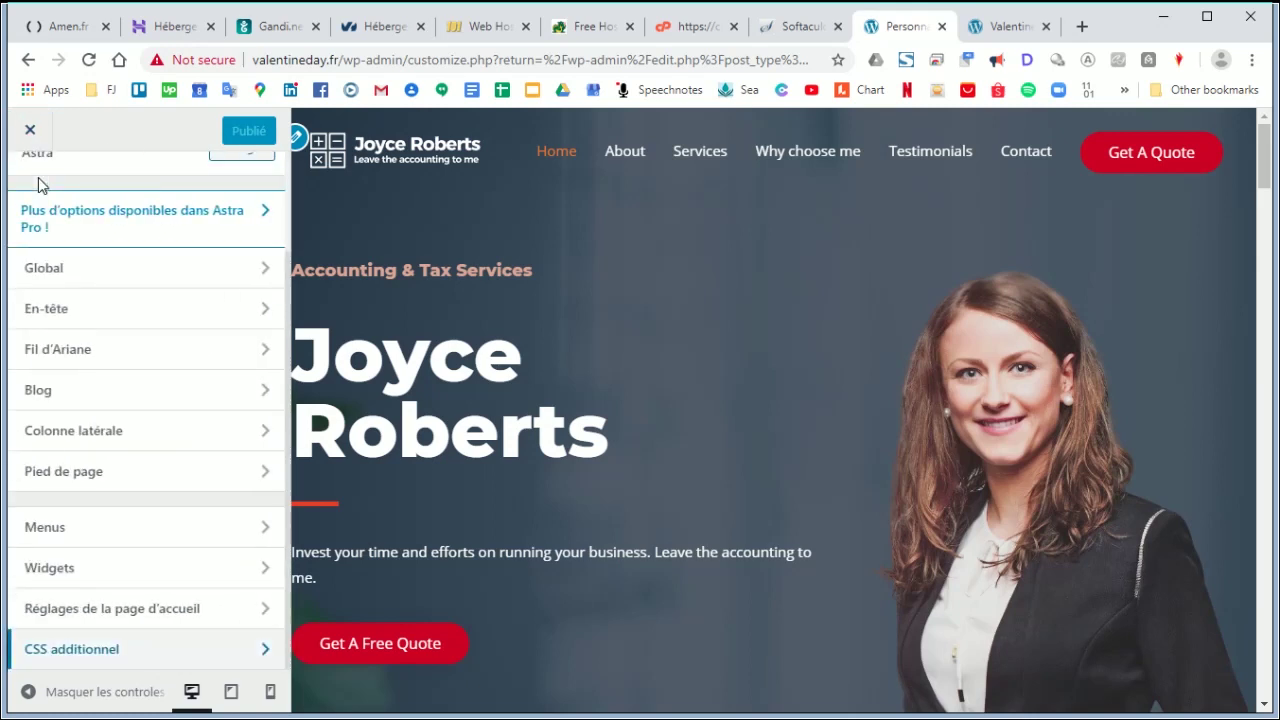
{"action": "scroll", "coordinate": [60, 245], "scroll_direction": "up", "scroll_amount": 2}
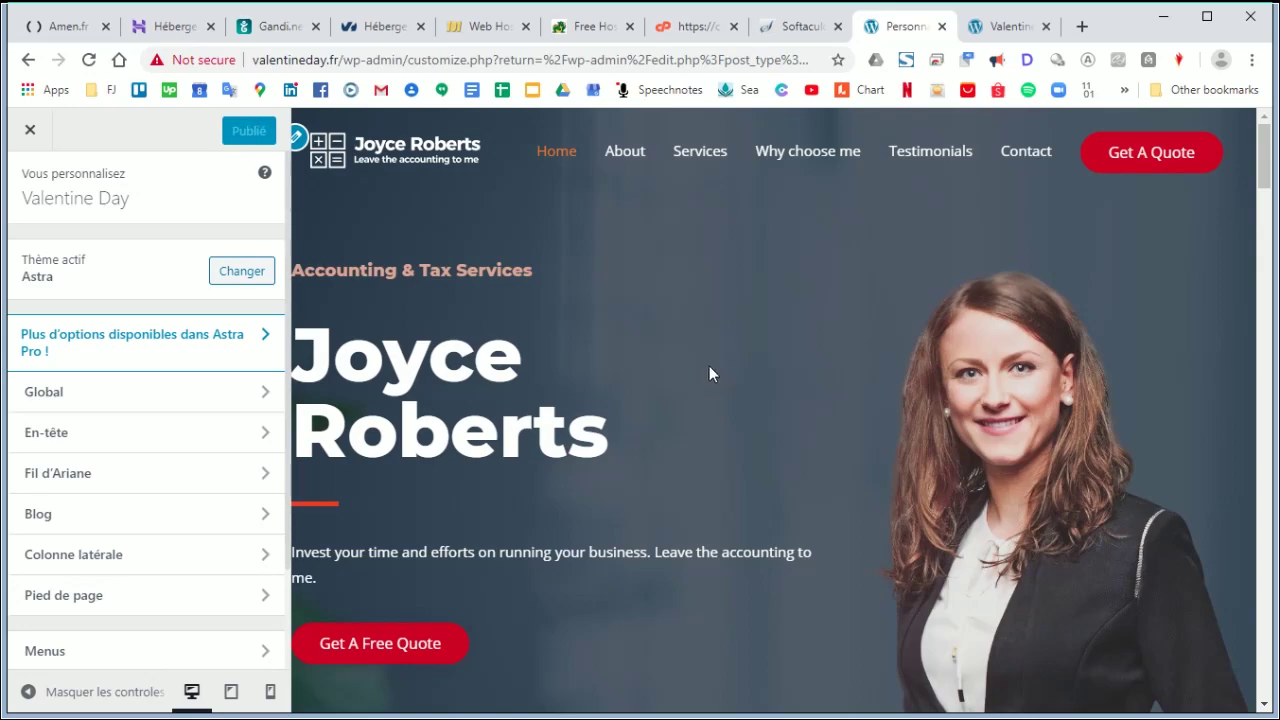
{"action": "scroll", "coordinate": [709, 374], "scroll_direction": "down", "scroll_amount": 10}
{"action": "scroll", "coordinate": [754, 468], "scroll_direction": "down", "scroll_amount": 5}
{"action": "scroll", "coordinate": [754, 468], "scroll_direction": "up", "scroll_amount": 15}
{"action": "scroll", "coordinate": [754, 468], "scroll_direction": "up", "scroll_amount": 3}
Leave the customizer and open the Home page in Elementor from the pages list.
{"action": "left_click", "coordinate": [30, 135]}
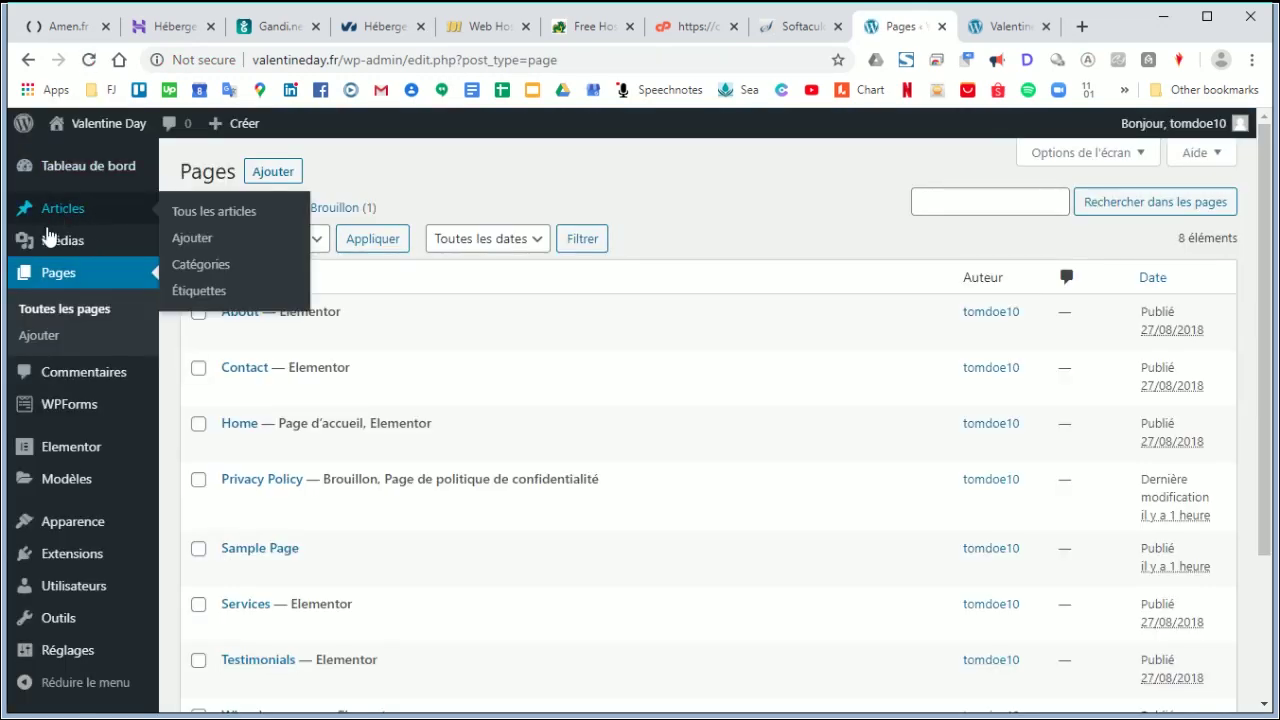
{"action": "mouse_move", "coordinate": [293, 367]}
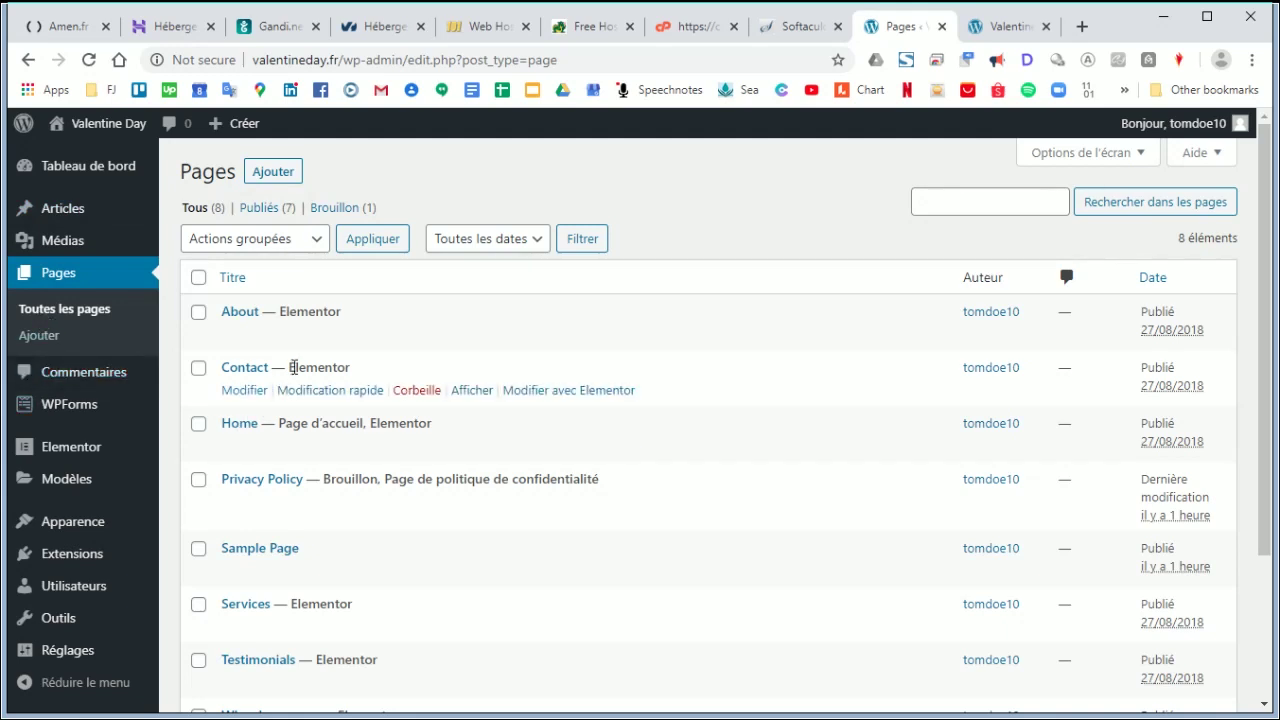
{"action": "mouse_move", "coordinate": [242, 453]}
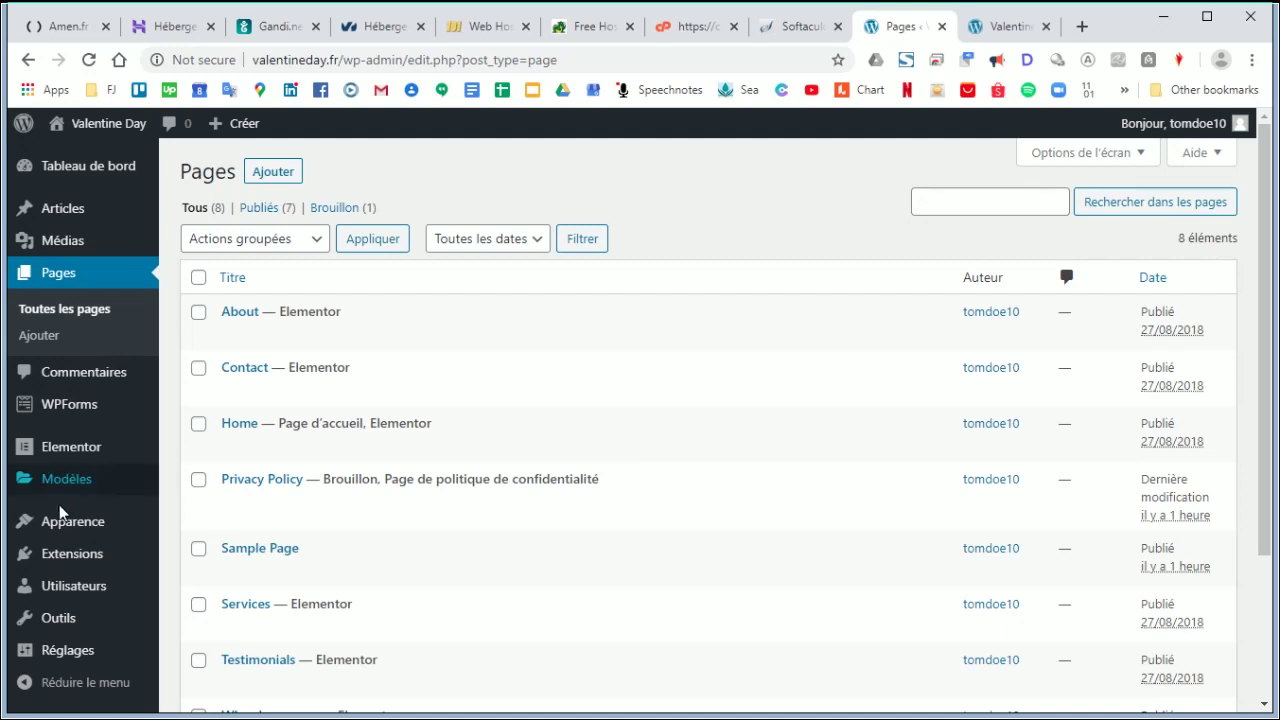
{"action": "mouse_move", "coordinate": [80, 524]}
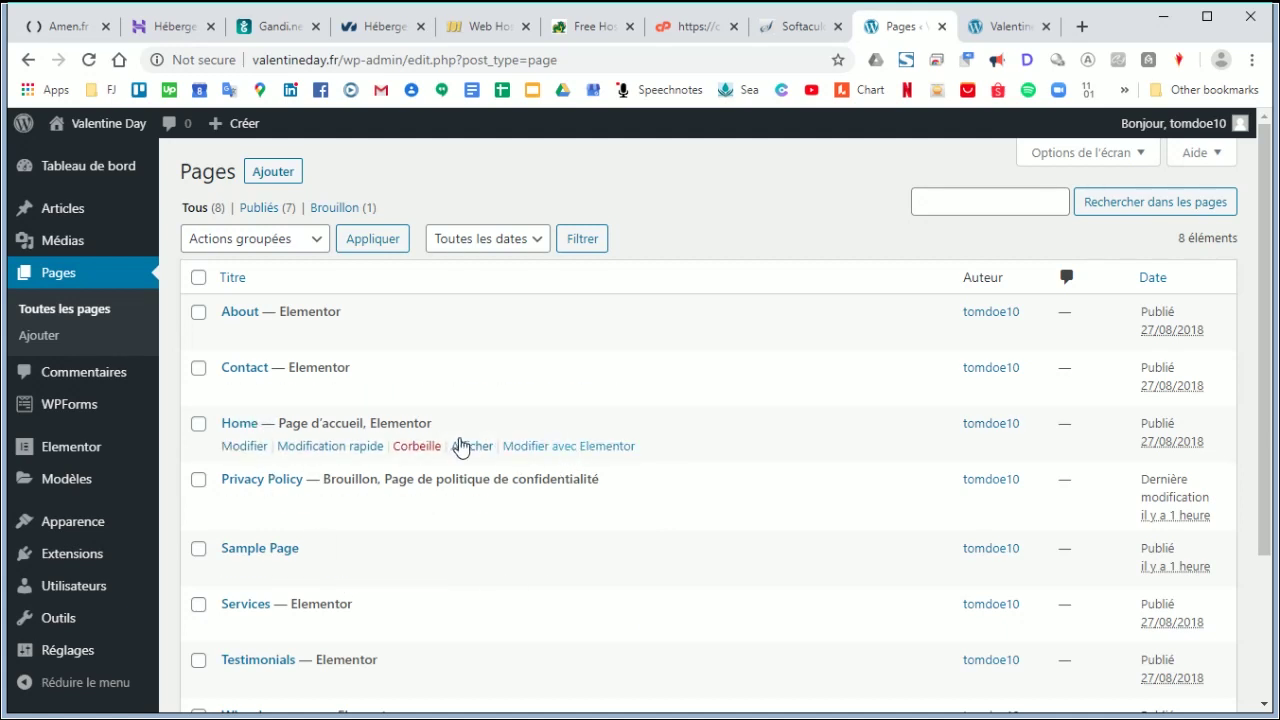
{"action": "mouse_move", "coordinate": [126, 520]}
{"action": "left_click", "coordinate": [590, 446]}
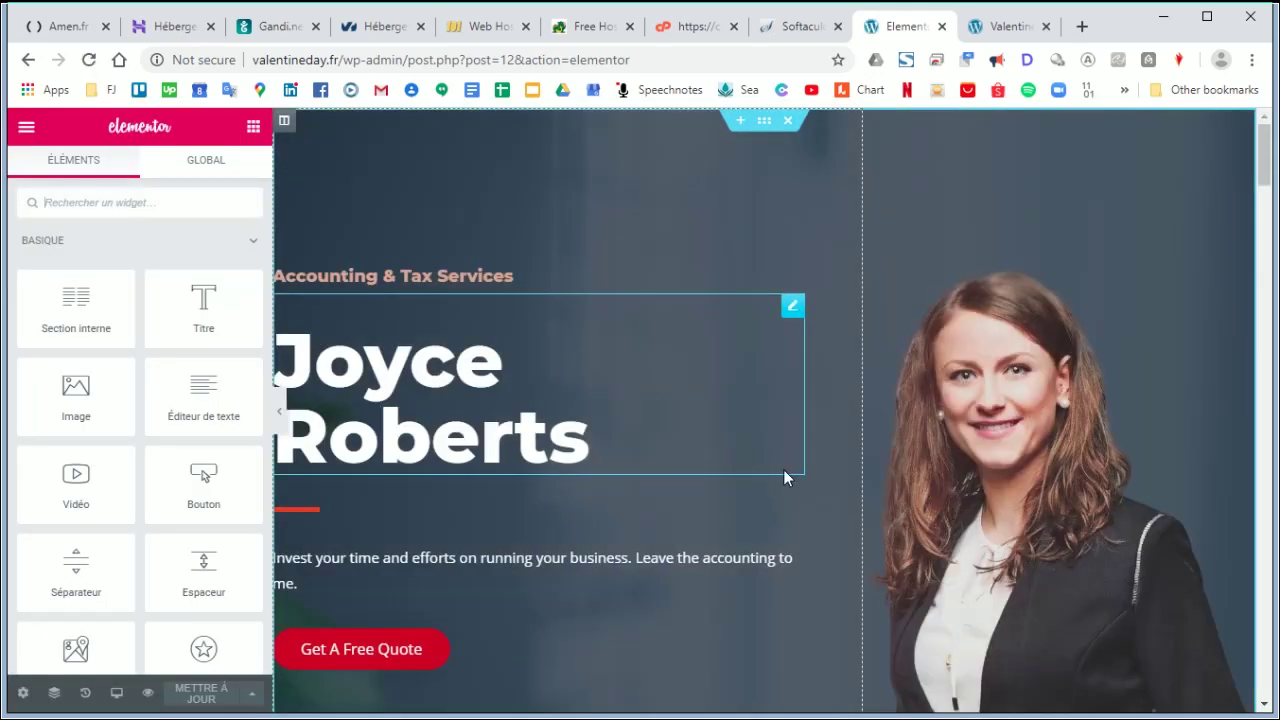
Replace the hero heading's name with a new person's name set over two lines.
{"action": "scroll", "coordinate": [785, 475], "scroll_direction": "down", "scroll_amount": 3}
{"action": "scroll", "coordinate": [786, 480], "scroll_direction": "down", "scroll_amount": 1}
{"action": "scroll", "coordinate": [786, 480], "scroll_direction": "up", "scroll_amount": 4}
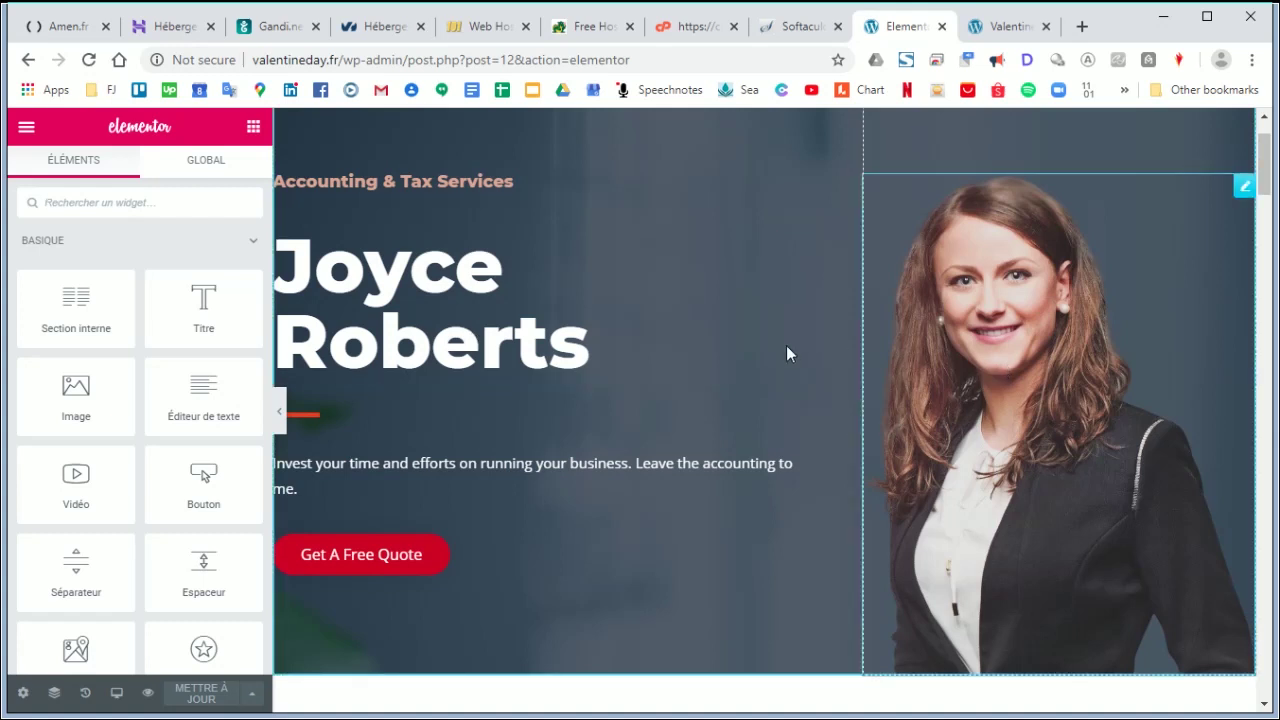
{"action": "left_click", "coordinate": [496, 280]}
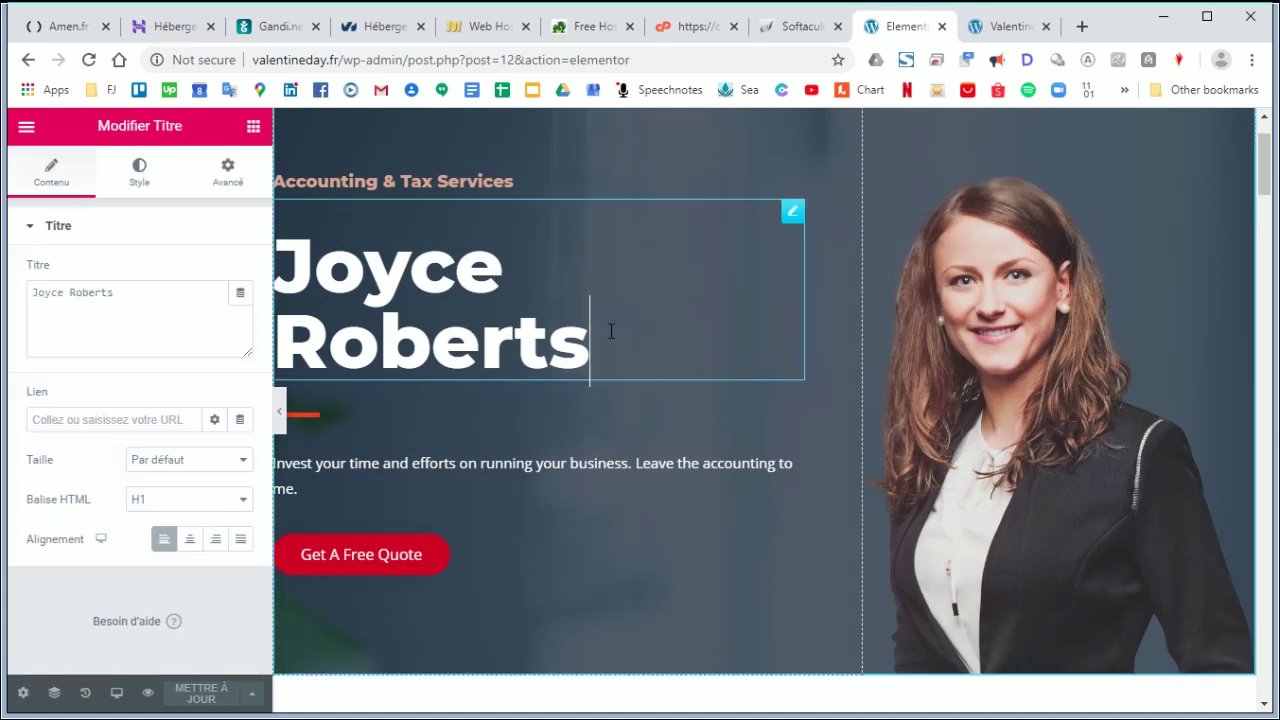
{"action": "left_click_drag", "start_coordinate": [600, 330], "coordinate": [267, 229]}
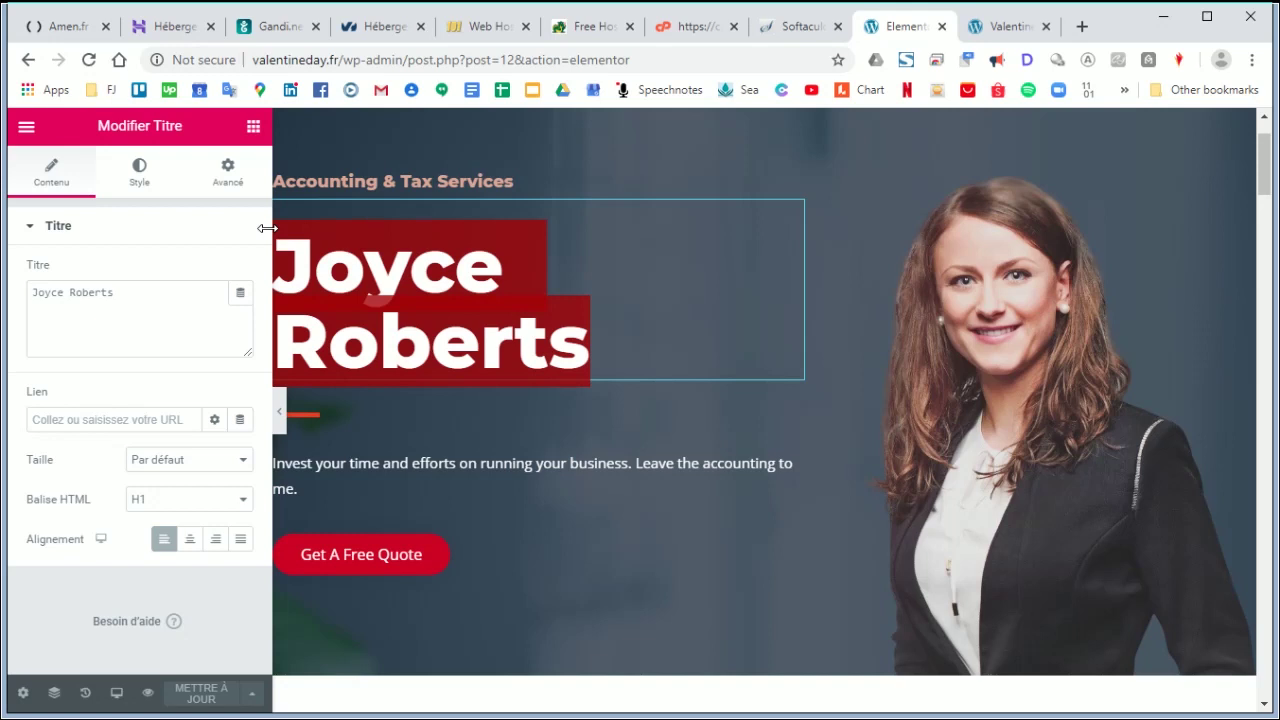
{"action": "triple_click", "coordinate": [325, 250]}
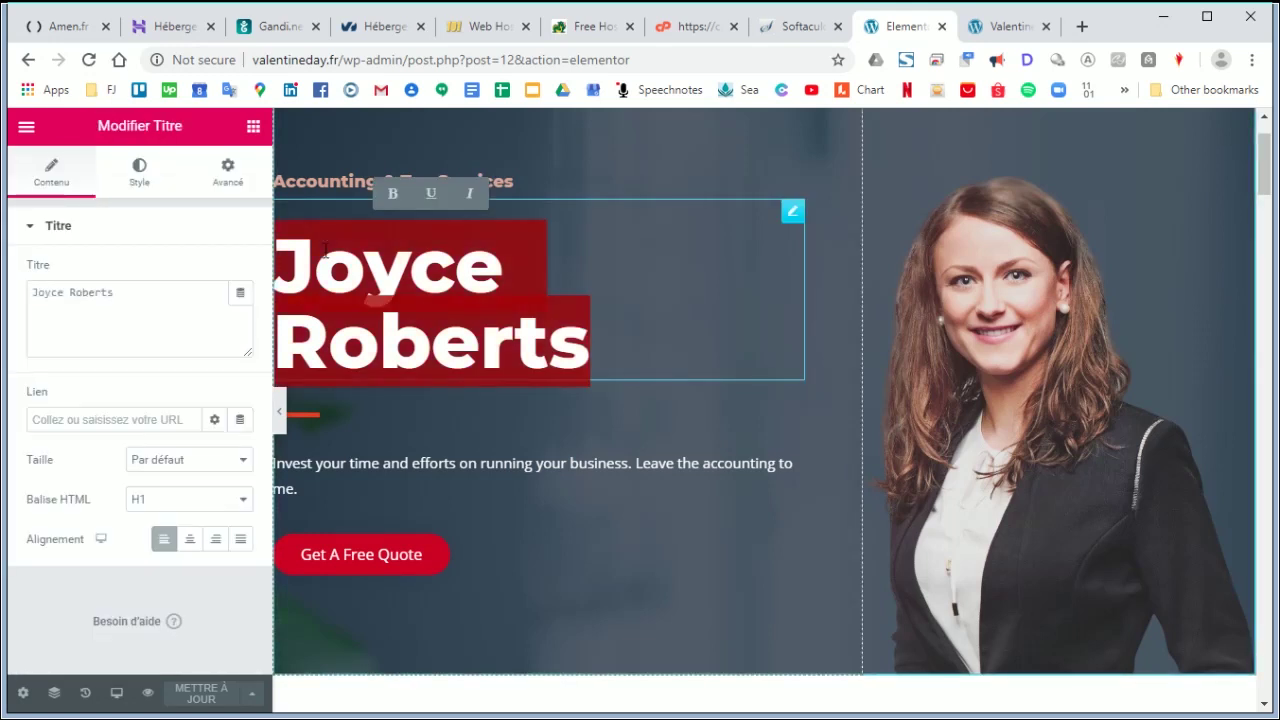
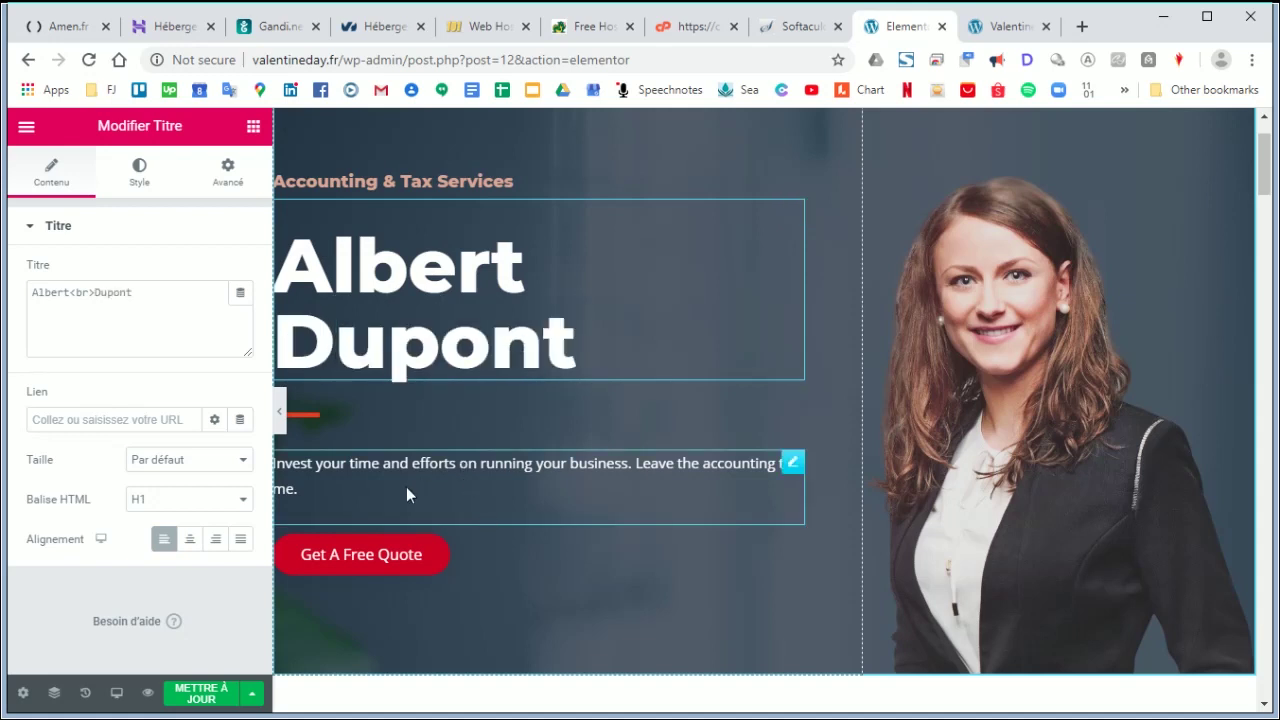
{"action": "left_click", "coordinate": [343, 489]}
Replace the hero intro paragraph with pasted Lorem ipsum placeholder text.
{"action": "left_click_drag", "start_coordinate": [297, 488], "coordinate": [272, 467]}
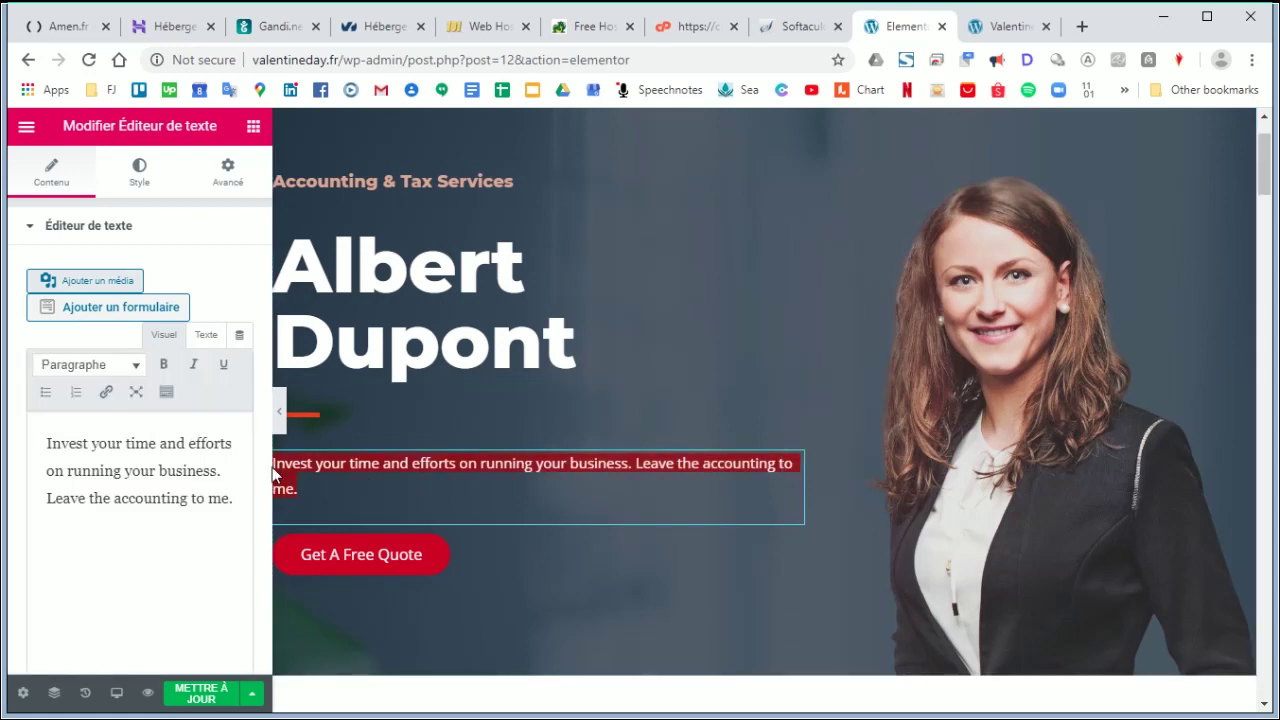
{"action": "key", "text": "Delete"}
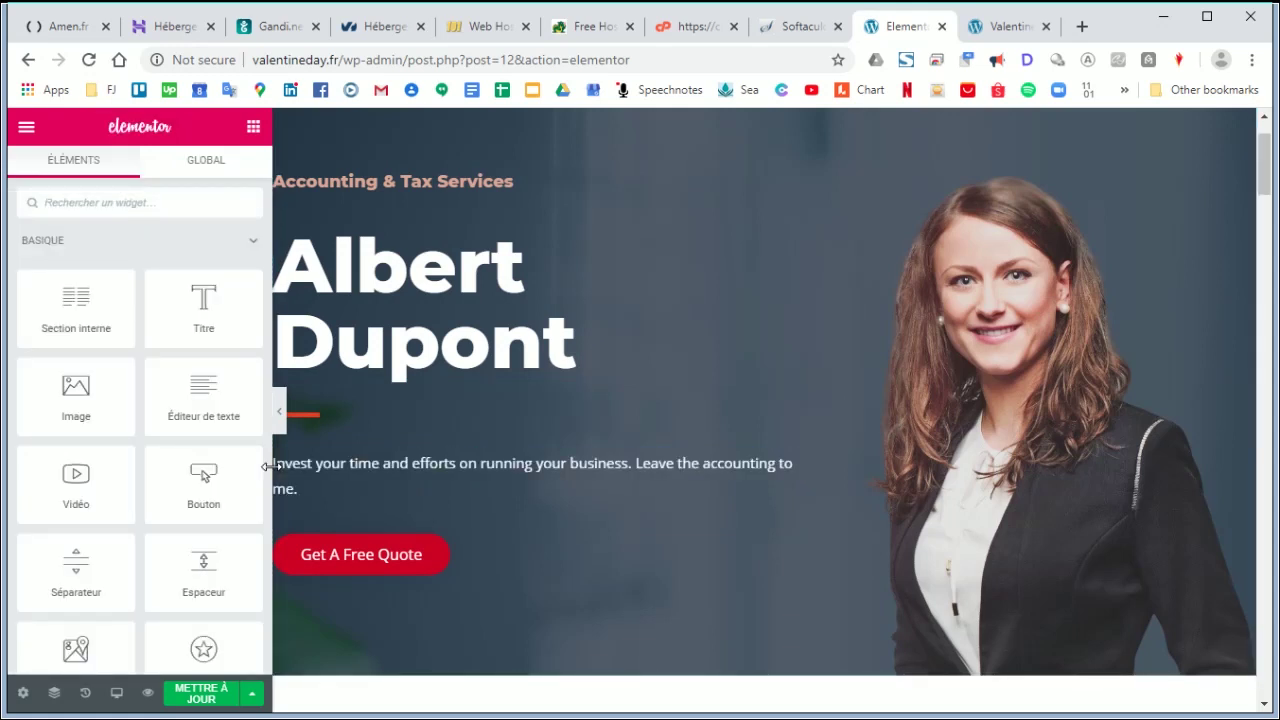
{"action": "left_click", "coordinate": [324, 491]}
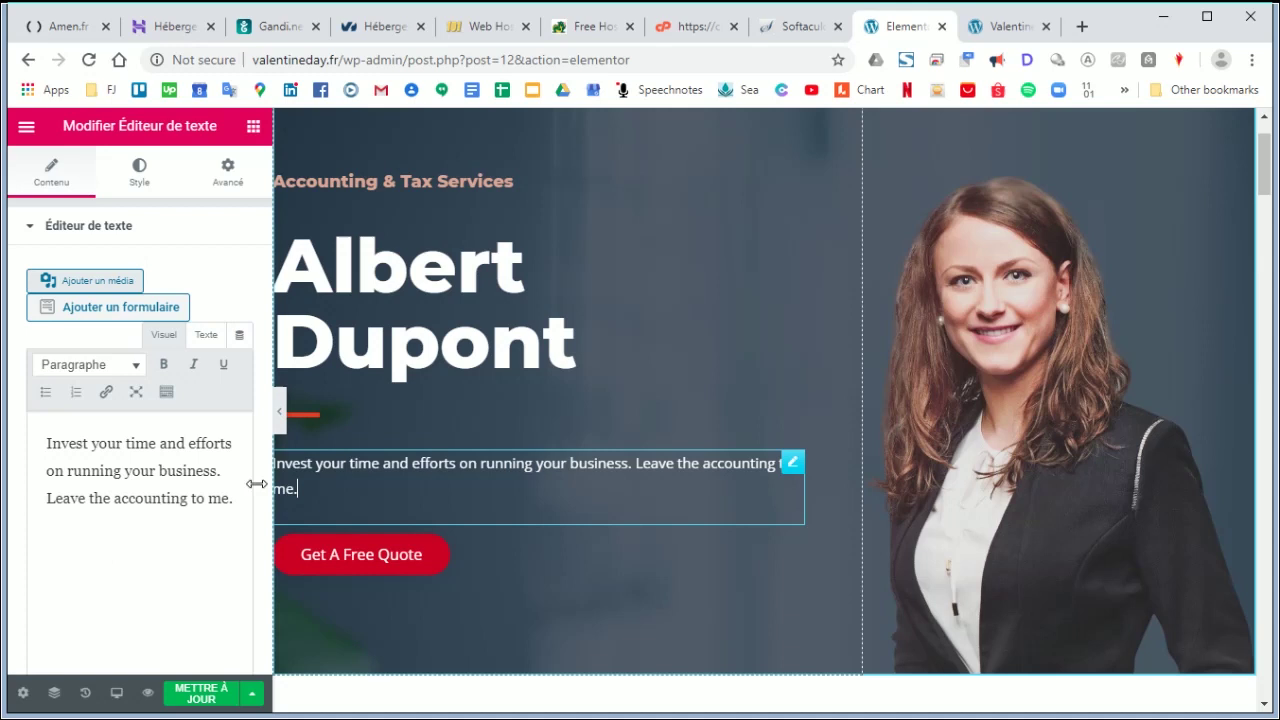
{"action": "left_click_drag", "start_coordinate": [234, 499], "coordinate": [30, 448]}
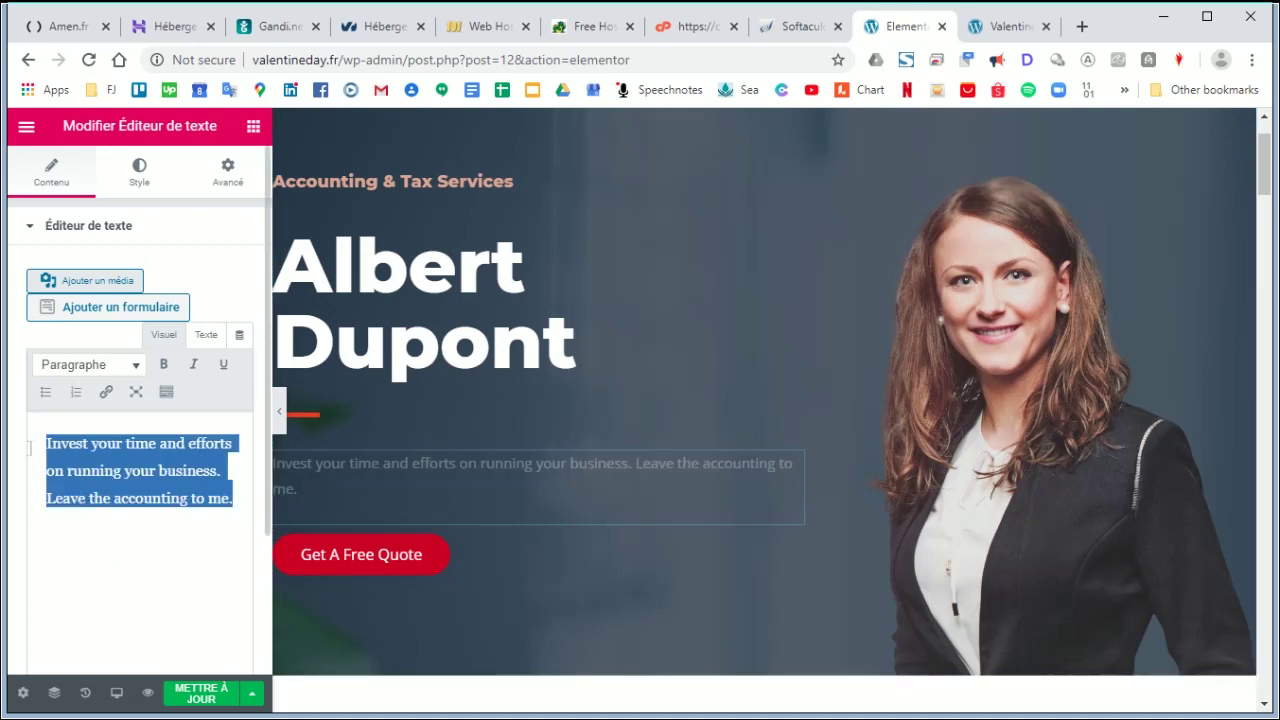
{"action": "type", "text": "Lorem ipsum dolor sit amet, consectetur adipiscing elit, sed do eiusmod tempor incididunt ut labore et dolore magna aliqua. Ut enim ad minim veniam, quis nostrud exercitation ullam"}
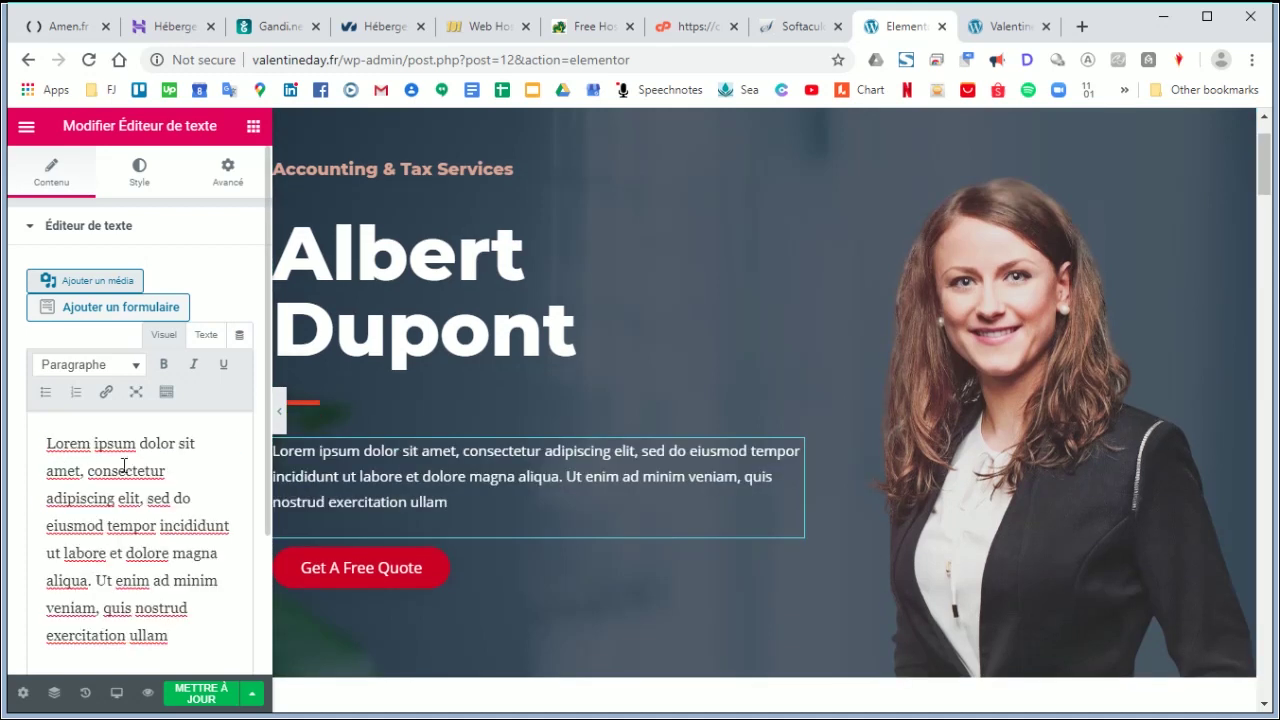
Relabel the Get A Free Quote button to 'demander un devis'.
{"action": "left_click", "coordinate": [411, 578]}
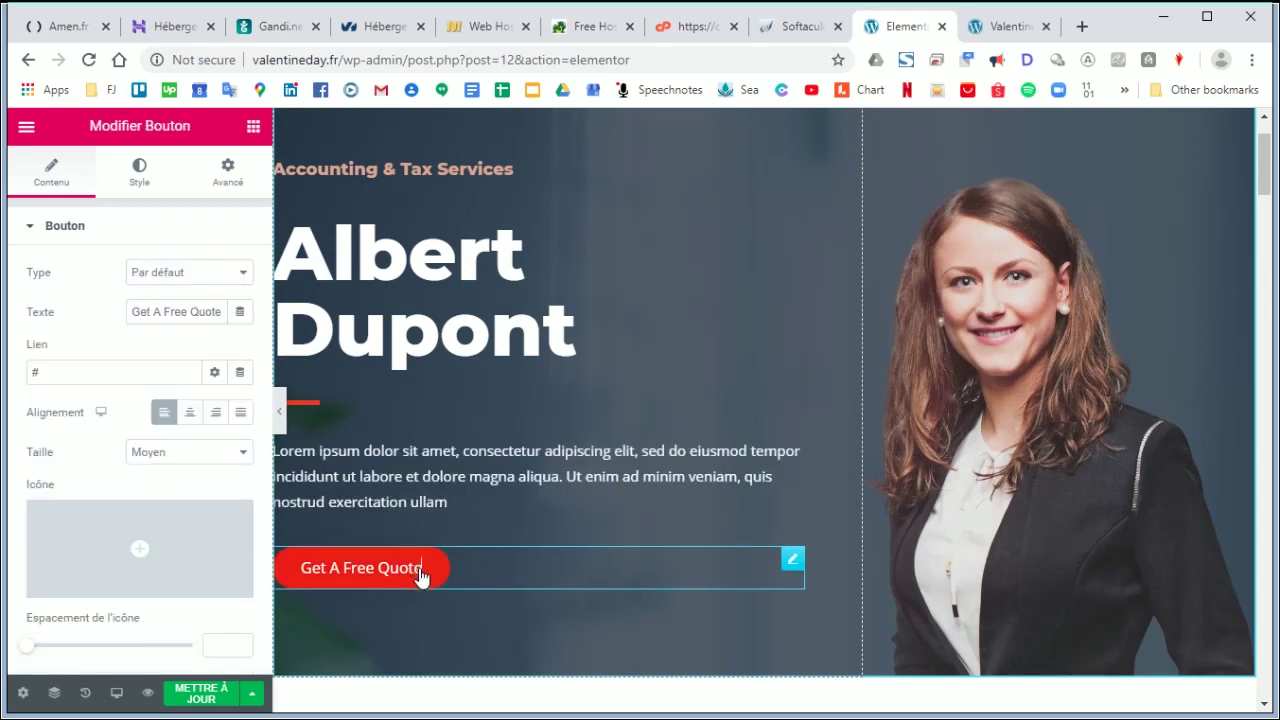
{"action": "key", "text": "BackSpace"}
{"action": "key", "text": "BackSpace"}
{"action": "key", "text": "BackSpace"}
{"action": "key", "text": "BackSpace"}
{"action": "key", "text": "BackSpace"}
{"action": "key", "text": "BackSpace"}
{"action": "key", "text": "BackSpace"}
{"action": "key", "text": "BackSpace"}
{"action": "key", "text": "BackSpace"}
{"action": "key", "text": "BackSpace"}
{"action": "key", "text": "BackSpace"}
{"action": "key", "text": "BackSpace"}
{"action": "key", "text": "BackSpace"}
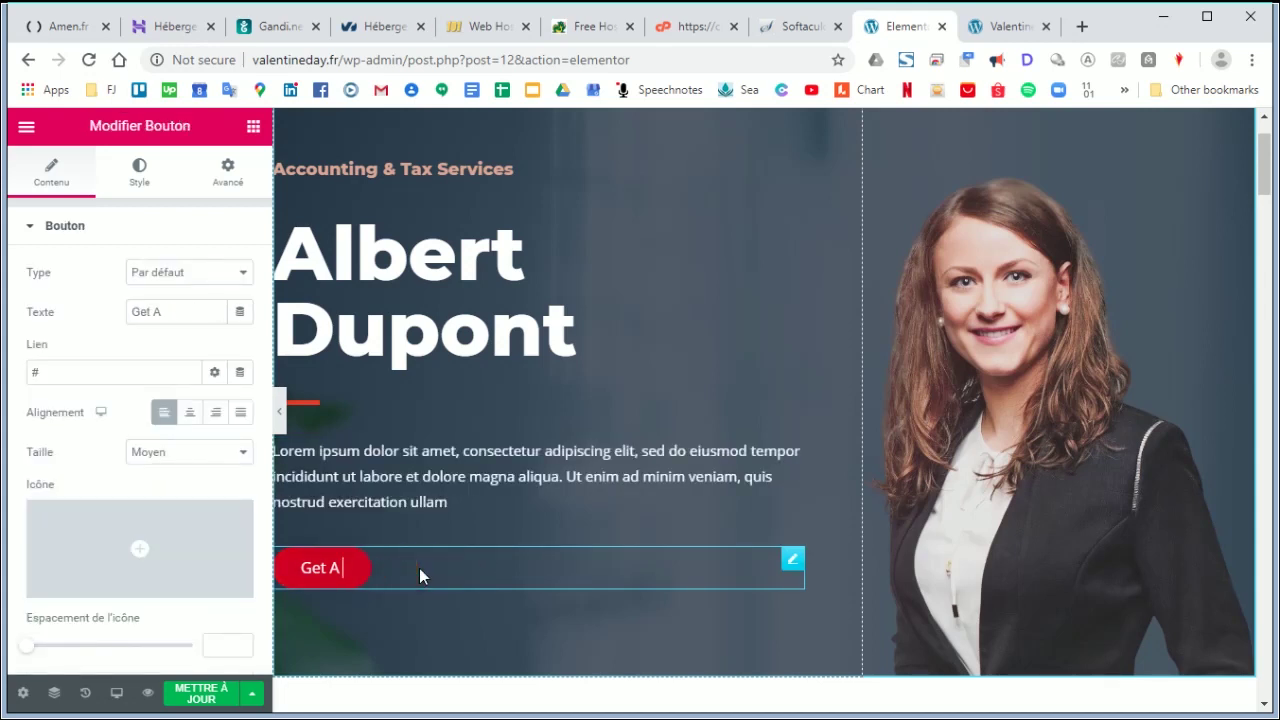
{"action": "key", "text": "BackSpace"}
{"action": "key", "text": "BackSpace"}
{"action": "key", "text": "BackSpace"}
{"action": "type", "text": "demander un"}
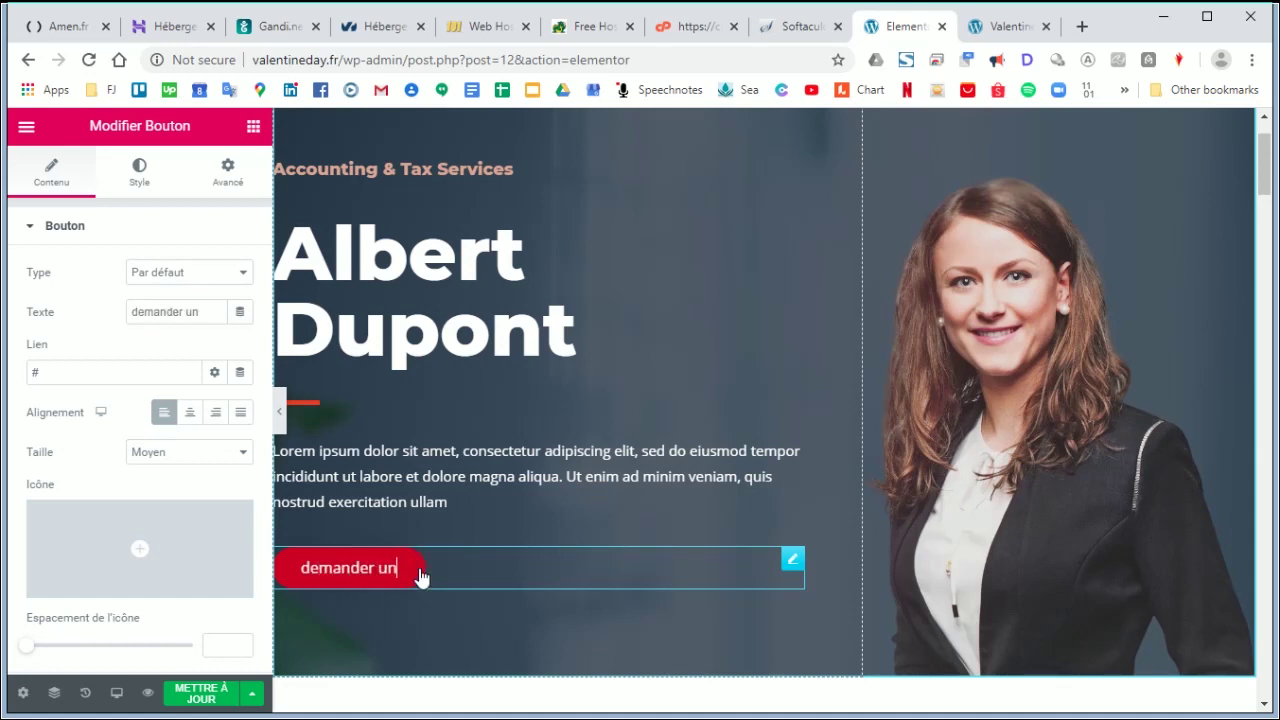
{"action": "type", "text": " devis"}
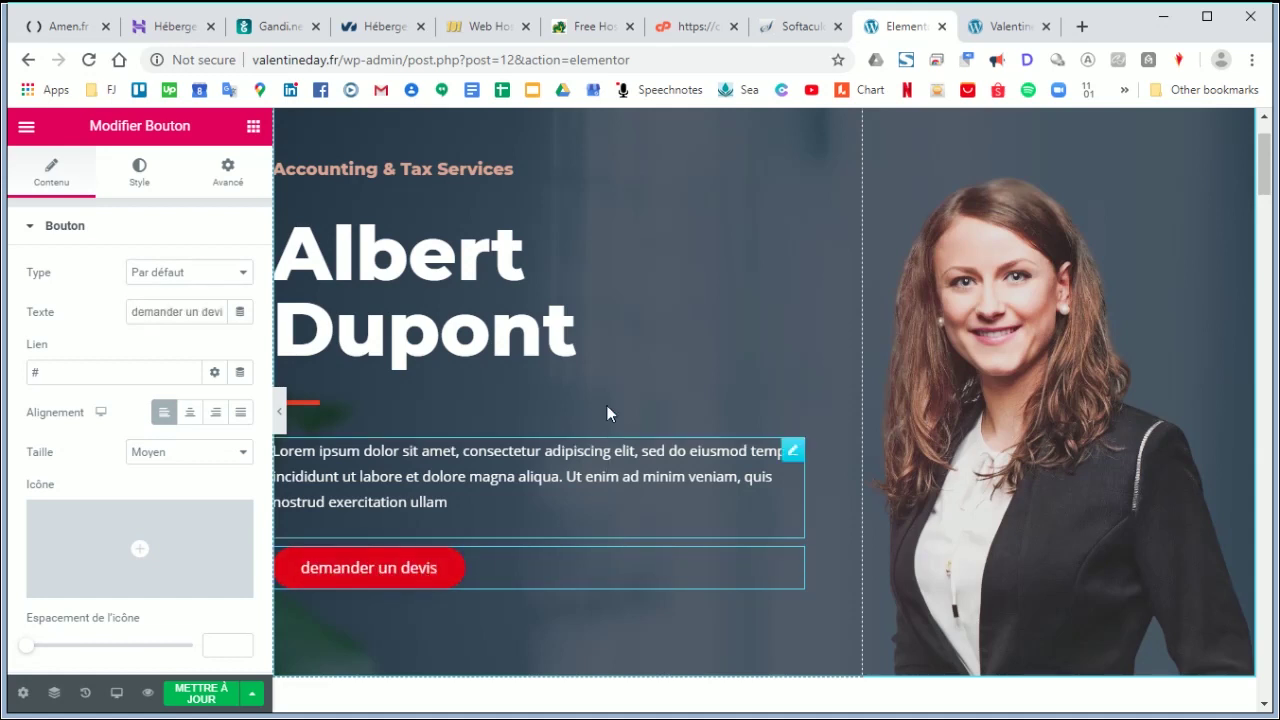
Change the 'Accounting & Tax Services' tagline to 'Tous Vos Cadeaux De Saint Valentin'.
{"action": "left_click", "coordinate": [434, 165]}
{"action": "key", "text": "ctrl+a"}
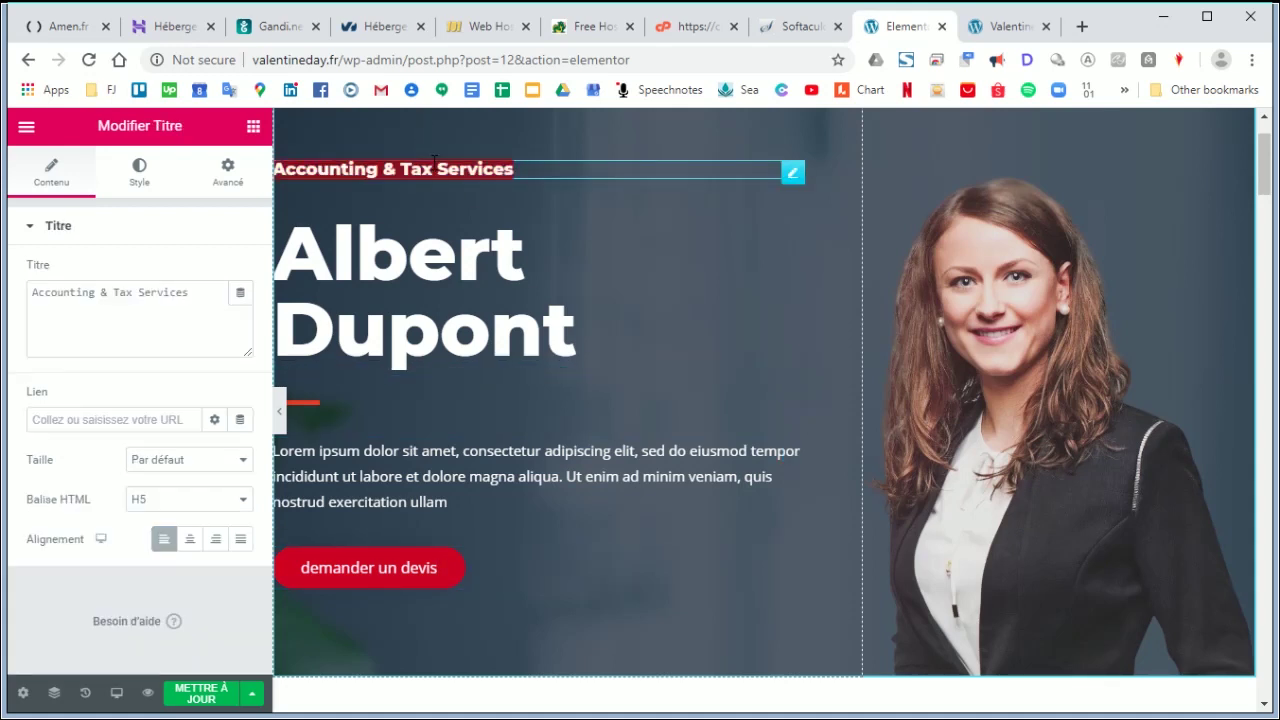
{"action": "type", "text": "tous"}
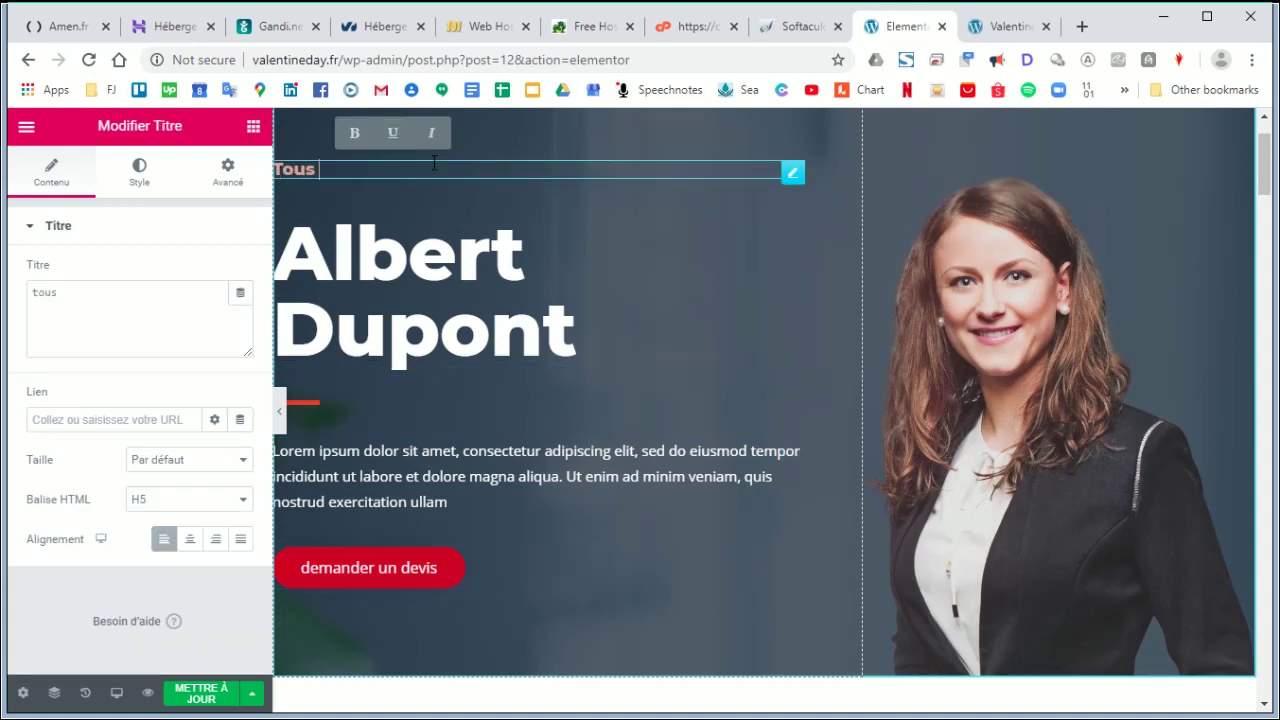
{"action": "type", "text": " vos cad"}
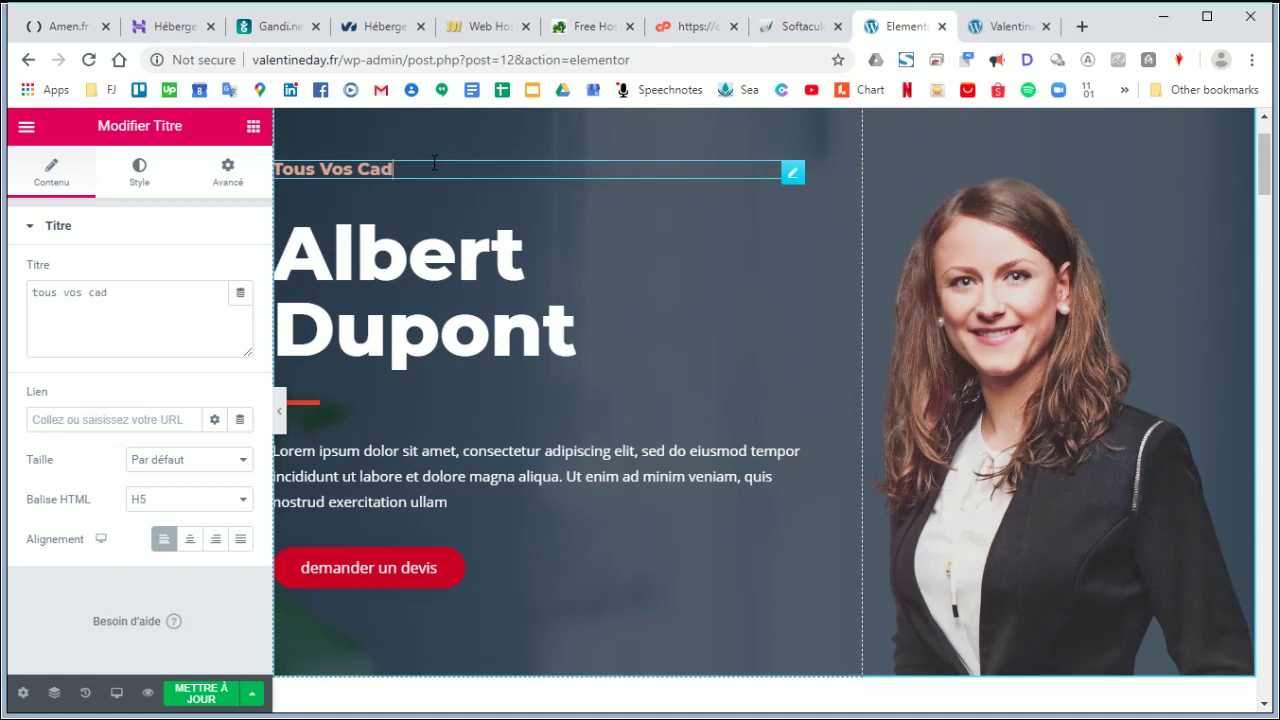
{"action": "type", "text": "eaux de saint valentin"}
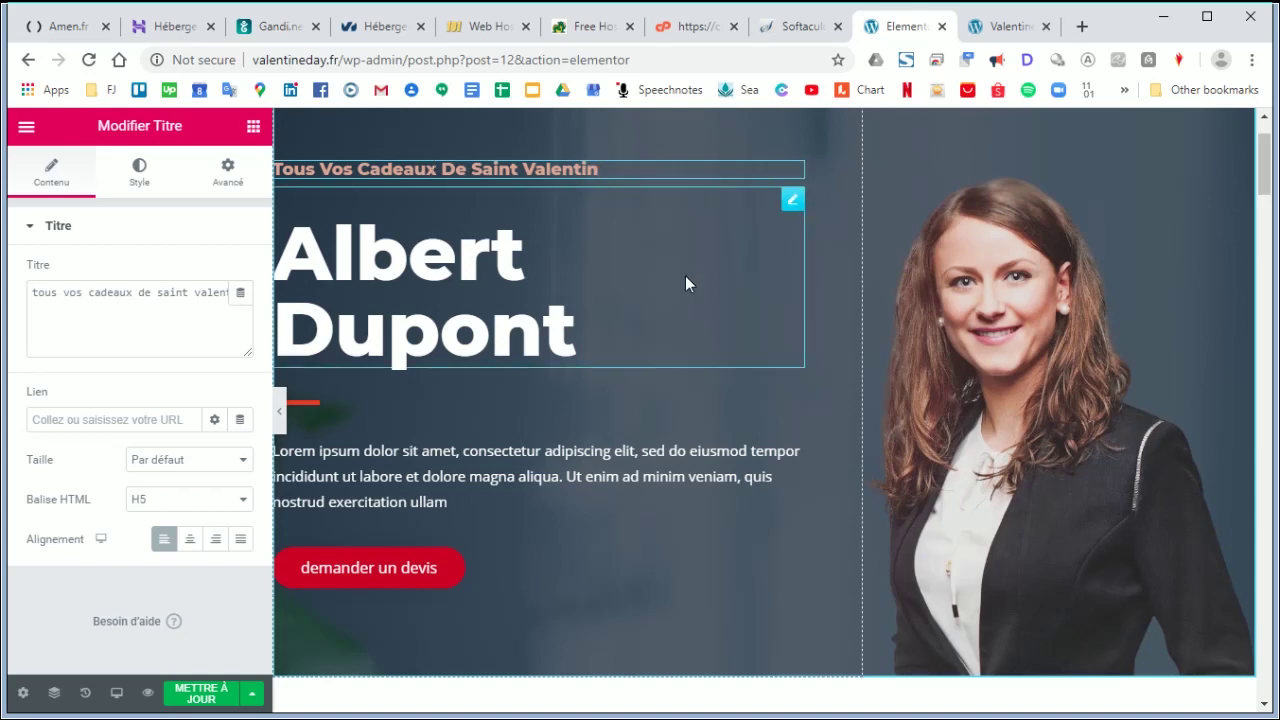
{"action": "scroll", "coordinate": [712, 323], "scroll_direction": "down", "scroll_amount": 4}
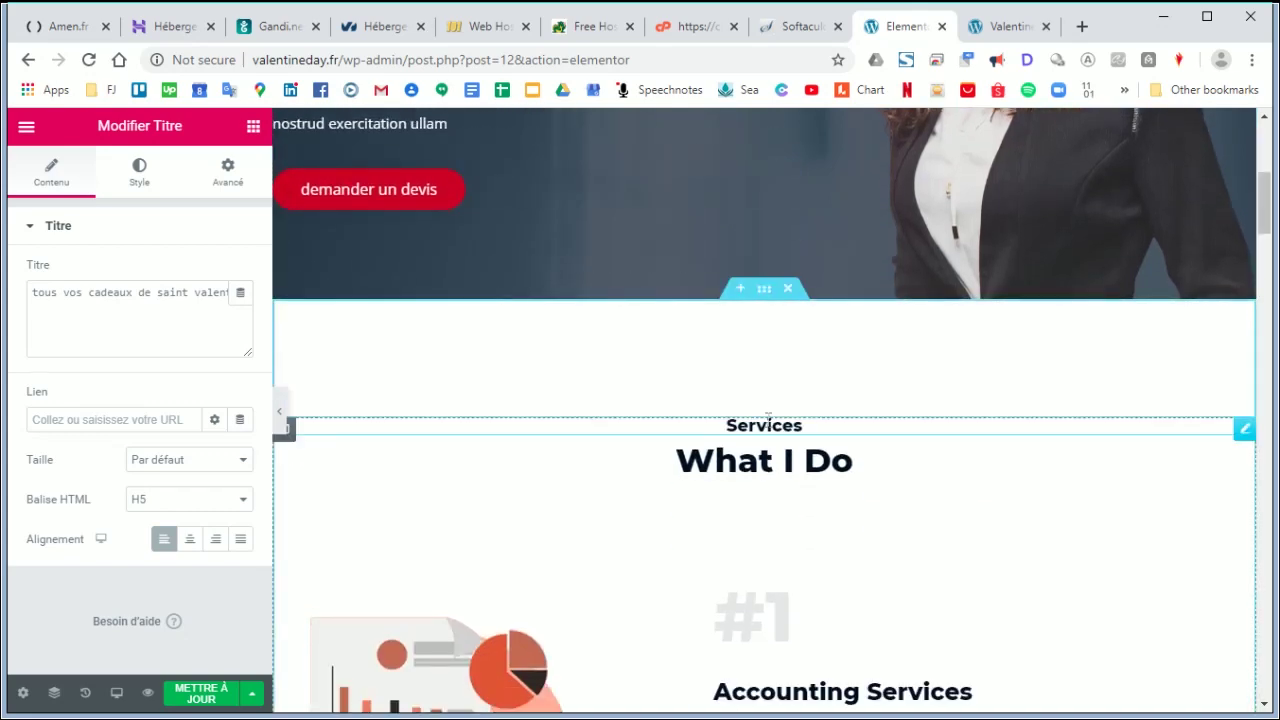
{"action": "left_click", "coordinate": [770, 422]}
{"action": "left_click", "coordinate": [766, 458]}
{"action": "scroll", "coordinate": [766, 457], "scroll_direction": "down", "scroll_amount": 10}
{"action": "left_click", "coordinate": [484, 235]}
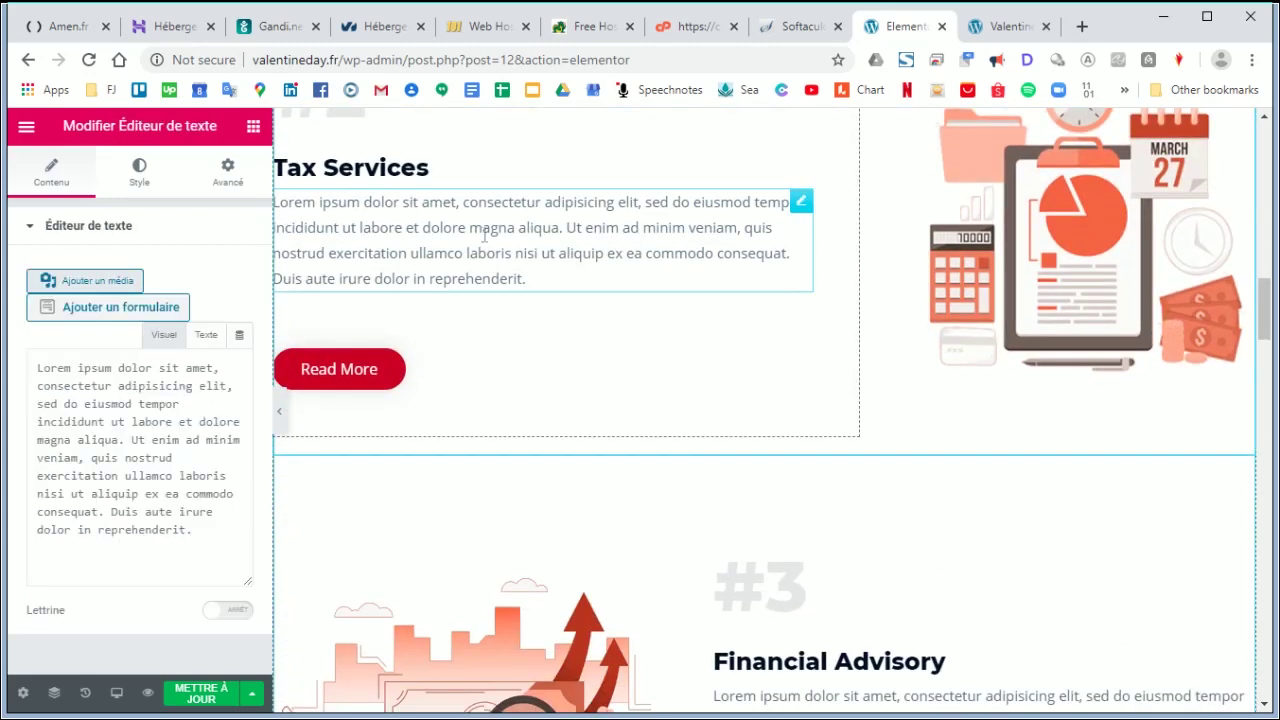
{"action": "scroll", "coordinate": [533, 258], "scroll_direction": "down", "scroll_amount": 10}
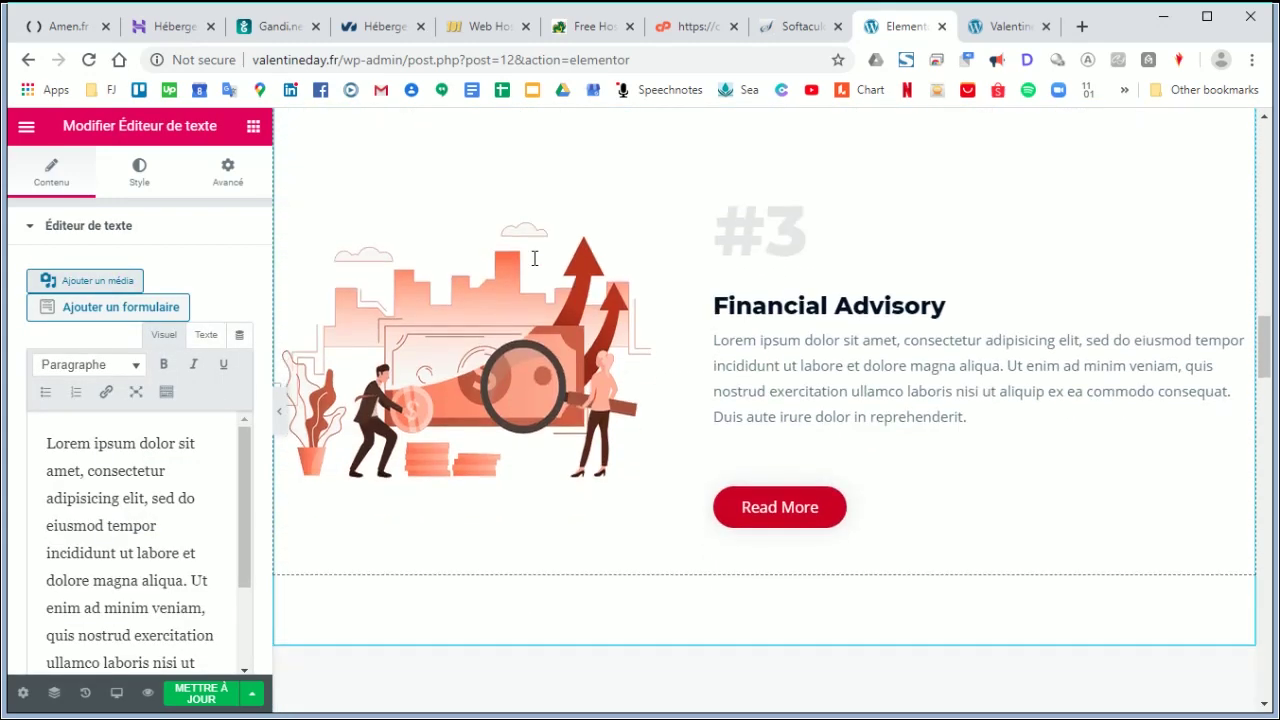
{"action": "scroll", "coordinate": [533, 265], "scroll_direction": "down", "scroll_amount": 2}
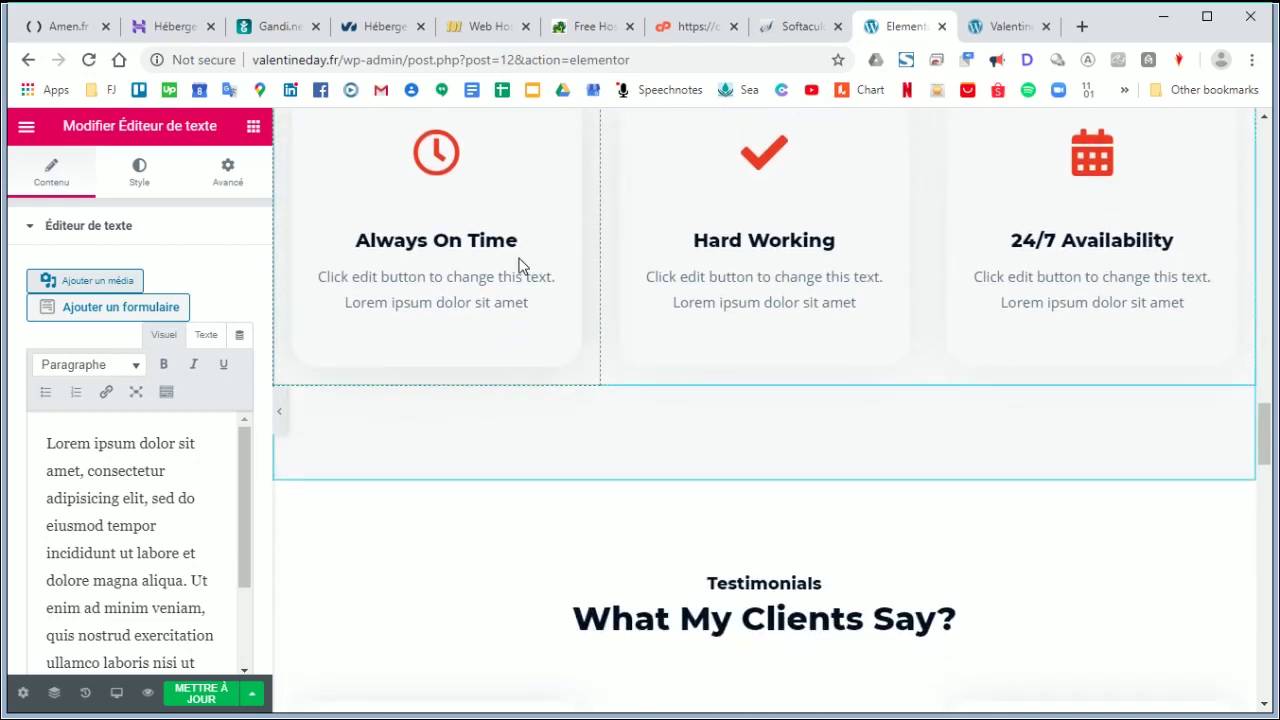
{"action": "left_click", "coordinate": [477, 246]}
{"action": "left_click_drag", "start_coordinate": [477, 279], "coordinate": [528, 303]}
{"action": "left_click", "coordinate": [551, 294]}
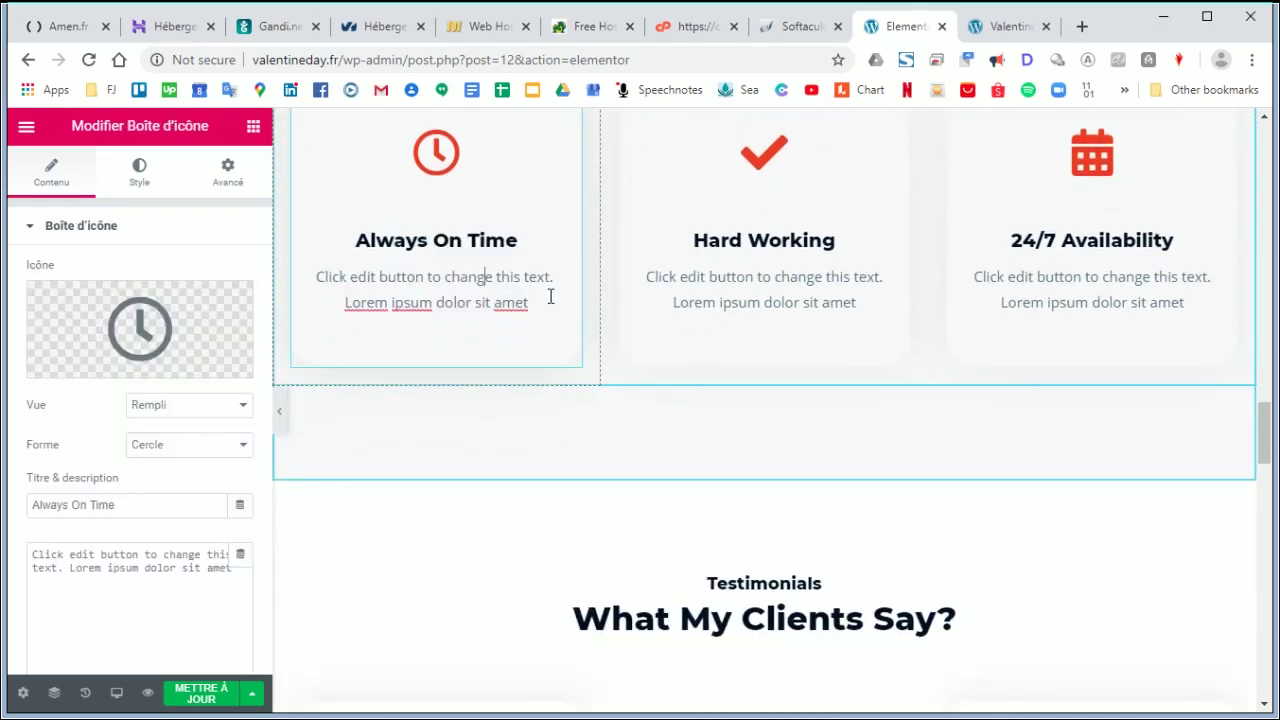
{"action": "scroll", "coordinate": [551, 300], "scroll_direction": "up", "scroll_amount": 6}
{"action": "scroll", "coordinate": [553, 306], "scroll_direction": "down", "scroll_amount": 1}
{"action": "scroll", "coordinate": [557, 306], "scroll_direction": "down", "scroll_amount": 1}
{"action": "scroll", "coordinate": [557, 306], "scroll_direction": "up", "scroll_amount": 5}
{"action": "scroll", "coordinate": [557, 306], "scroll_direction": "down", "scroll_amount": 1}
{"action": "scroll", "coordinate": [557, 306], "scroll_direction": "up", "scroll_amount": 1}
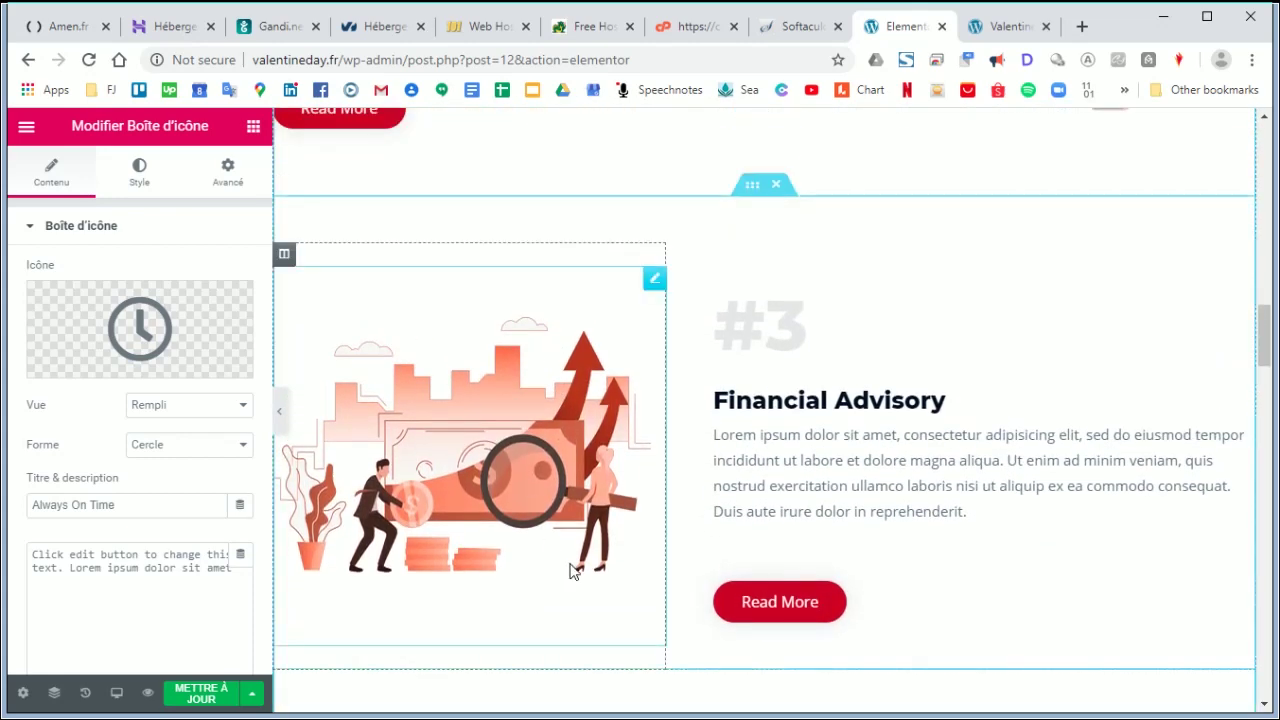
{"action": "scroll", "coordinate": [716, 352], "scroll_direction": "down", "scroll_amount": 4}
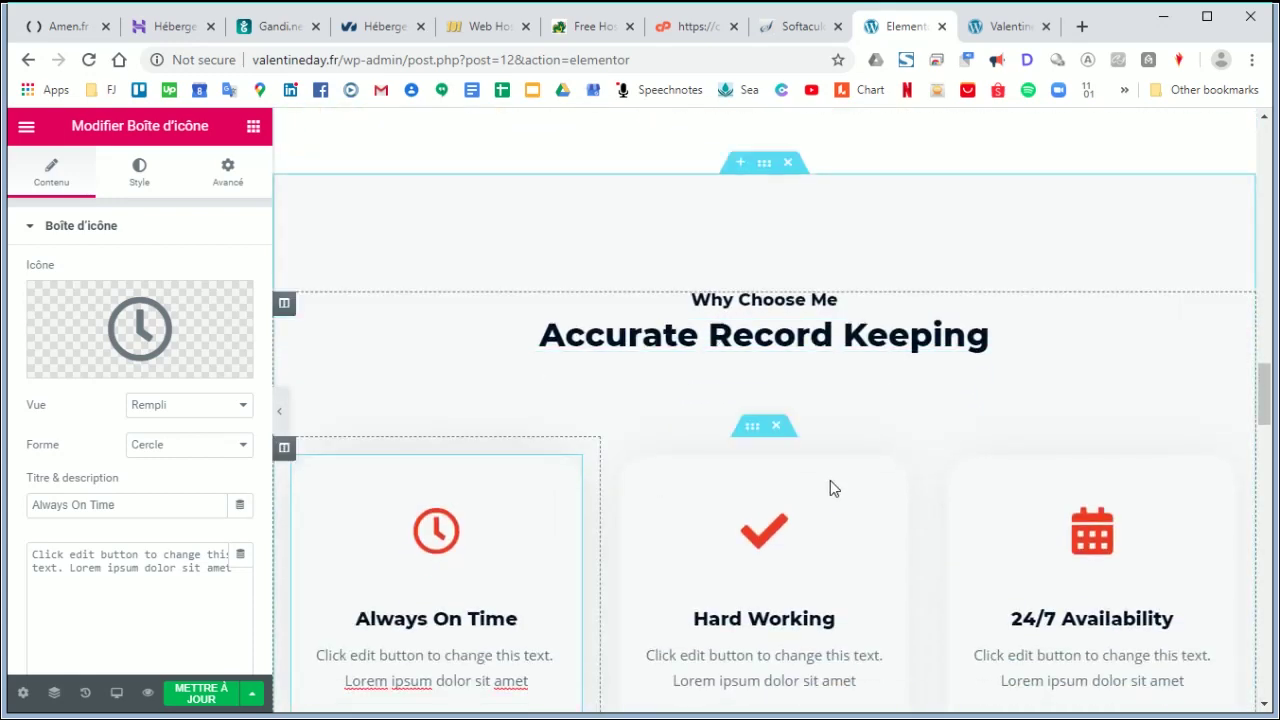
{"action": "scroll", "coordinate": [834, 450], "scroll_direction": "down", "scroll_amount": 5}
{"action": "scroll", "coordinate": [838, 470], "scroll_direction": "down", "scroll_amount": 3}
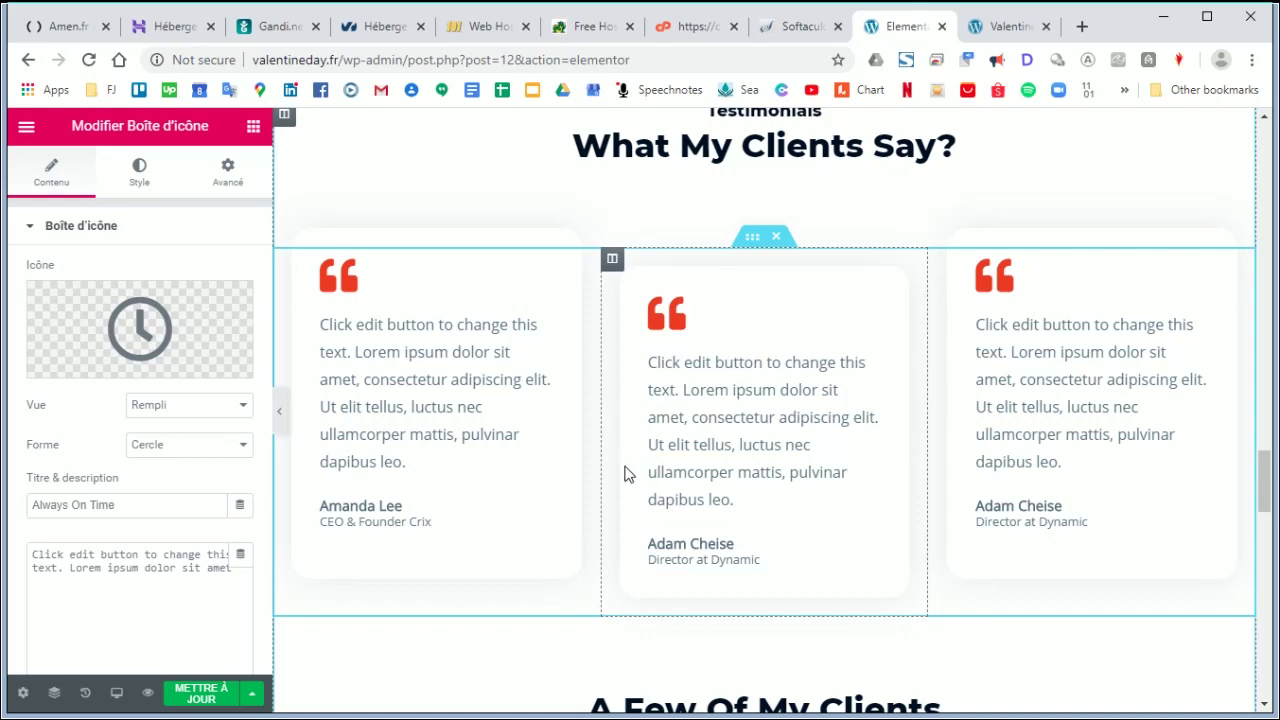
{"action": "scroll", "coordinate": [626, 472], "scroll_direction": "down", "scroll_amount": 4}
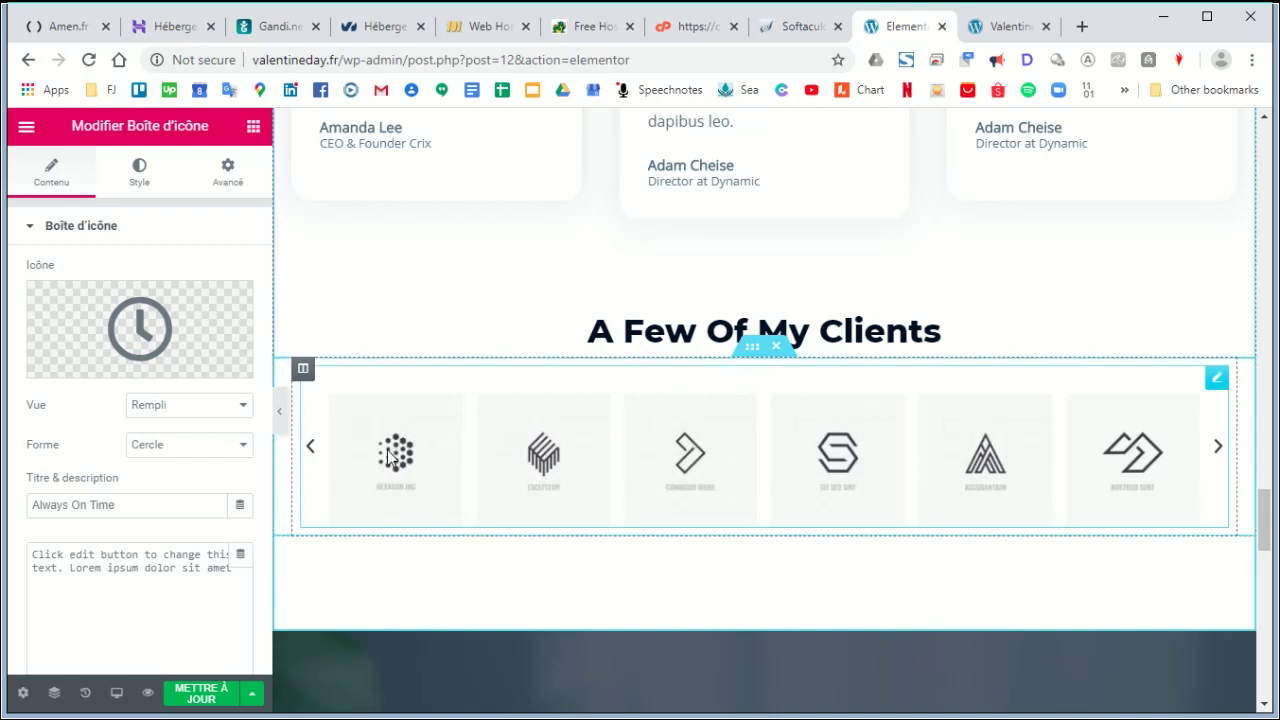
{"action": "left_click", "coordinate": [629, 466]}
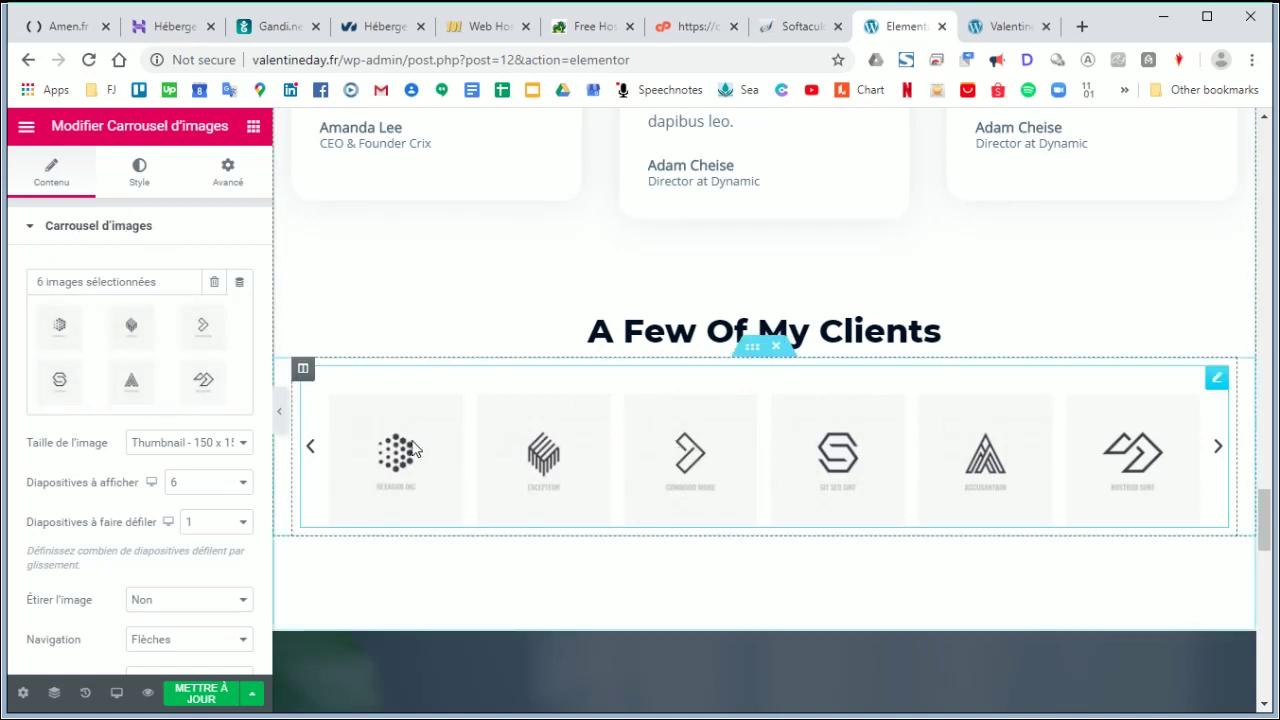
{"action": "scroll", "coordinate": [729, 500], "scroll_direction": "down", "scroll_amount": 5}
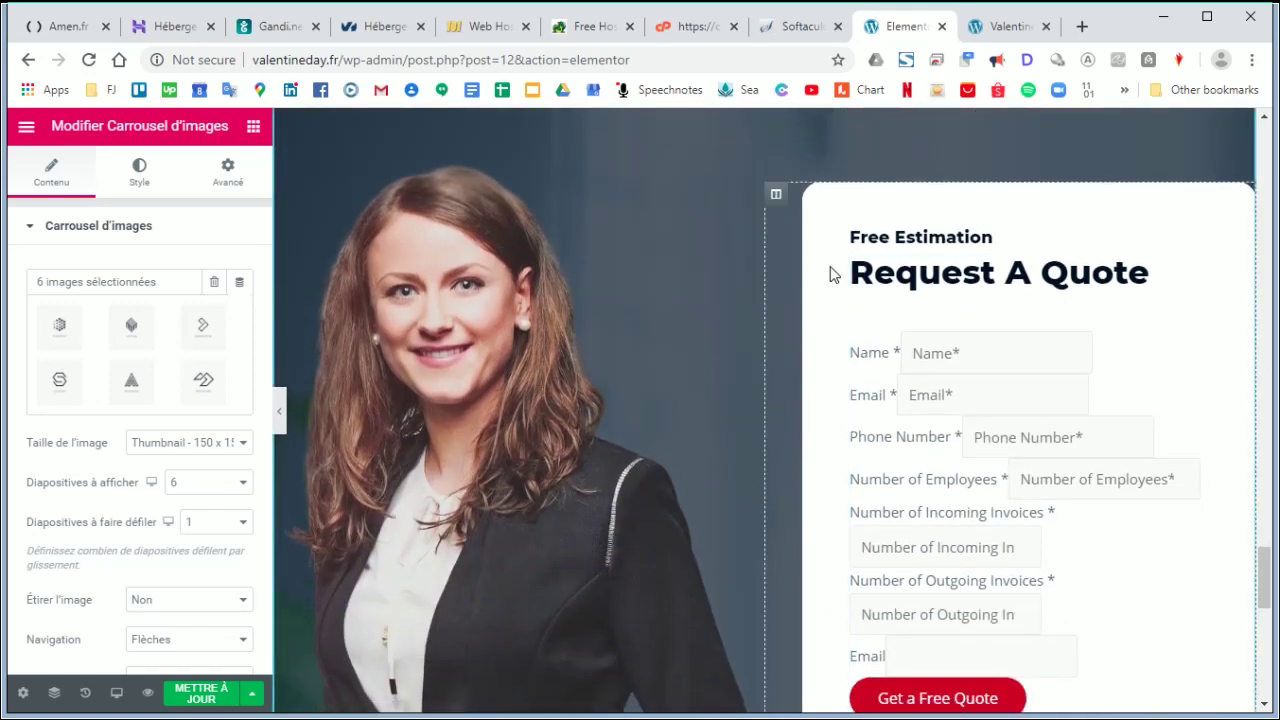
{"action": "left_click", "coordinate": [900, 291]}
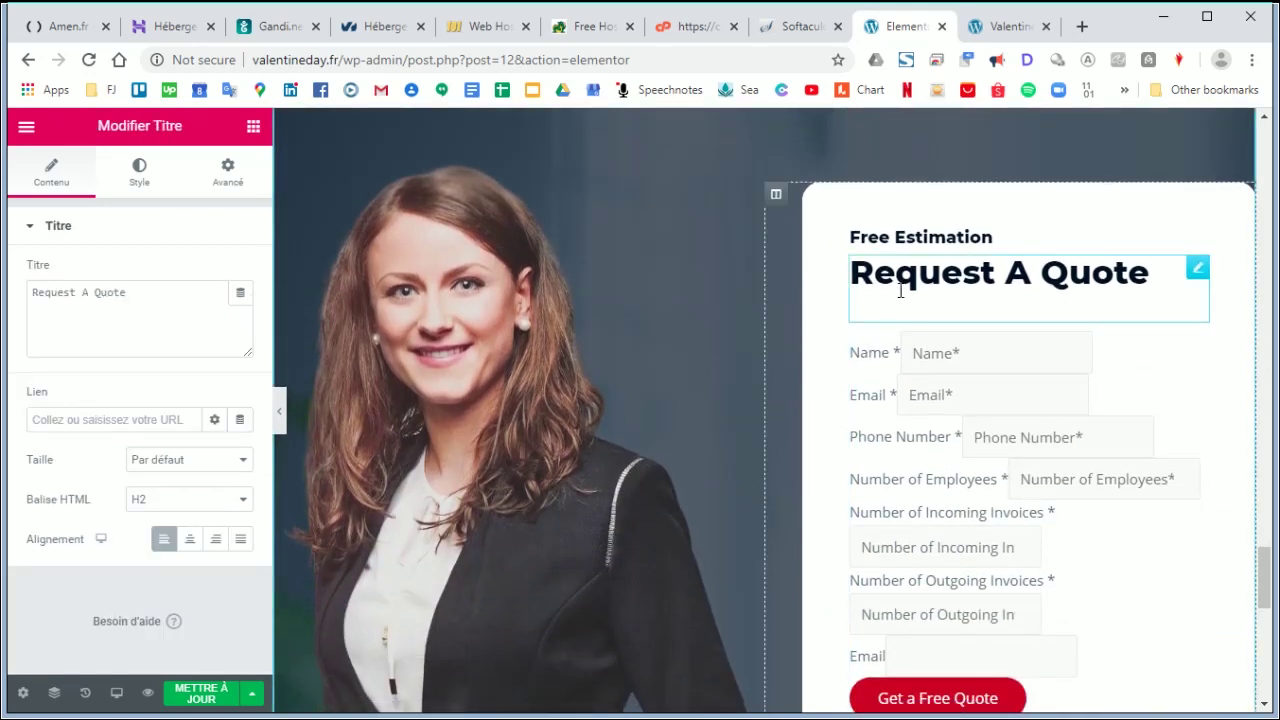
{"action": "left_click", "coordinate": [897, 357]}
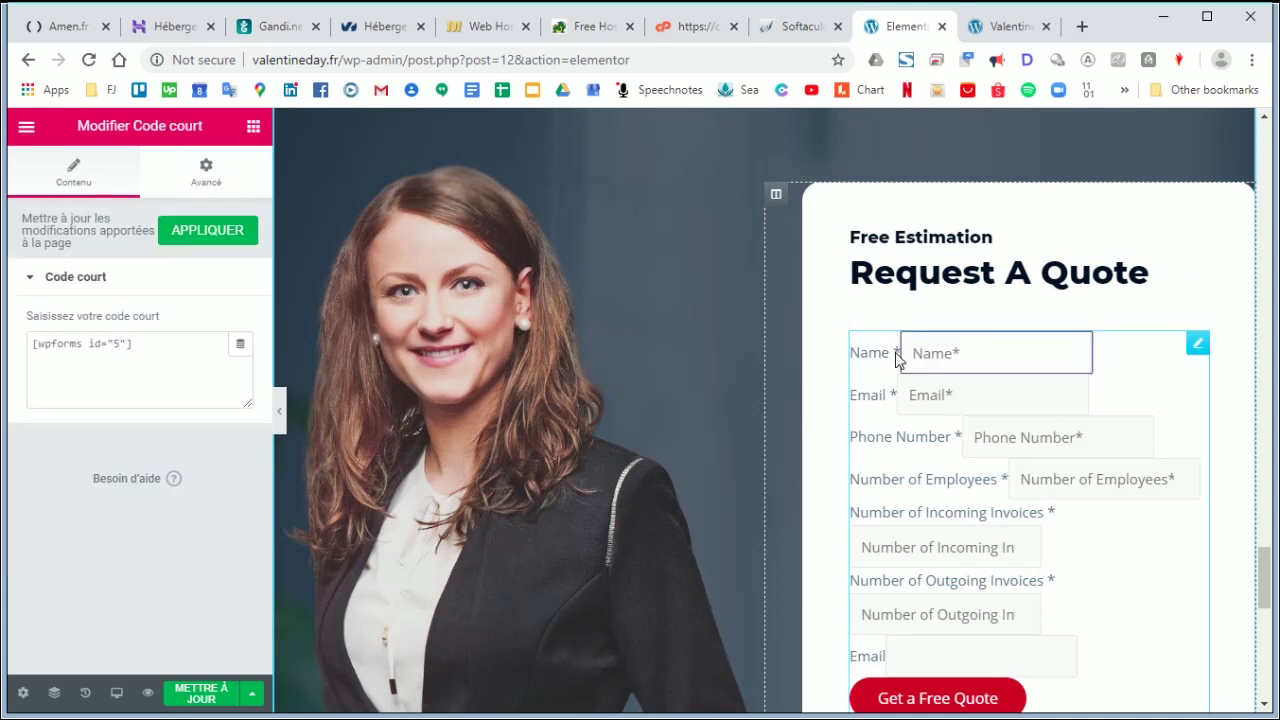
{"action": "left_click", "coordinate": [677, 288]}
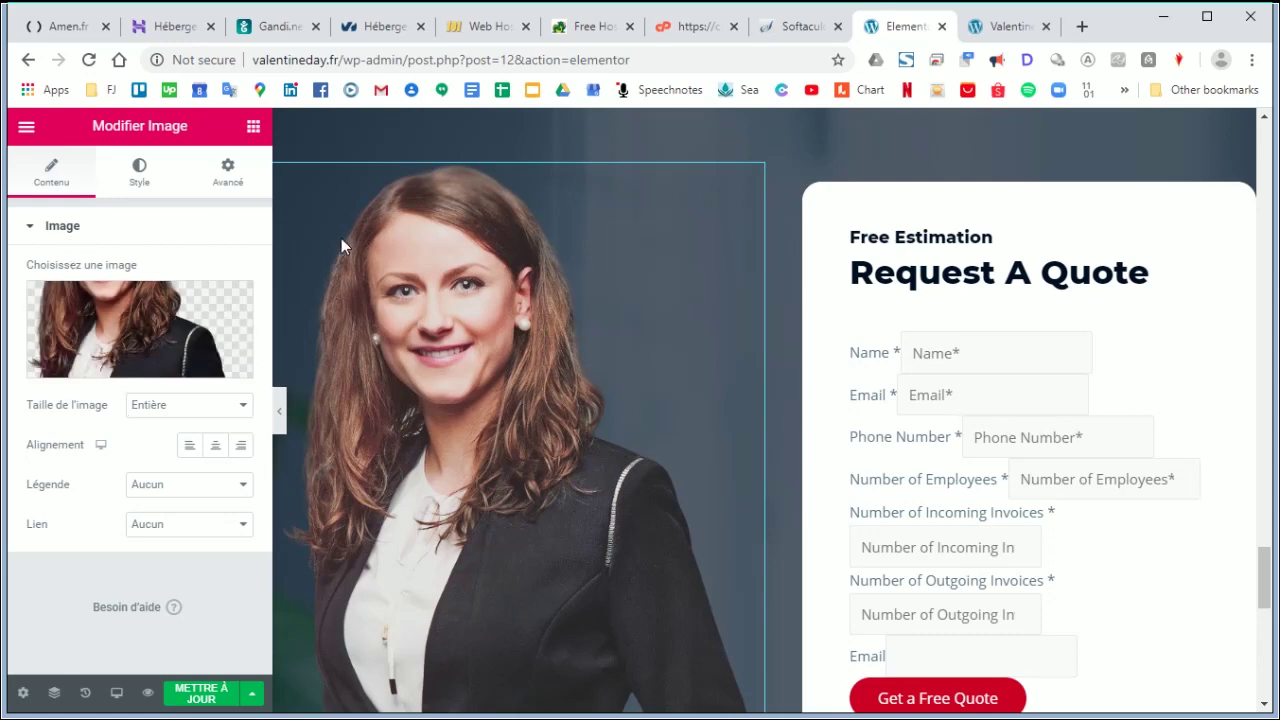
{"action": "scroll", "coordinate": [420, 218], "scroll_direction": "up", "scroll_amount": 15}
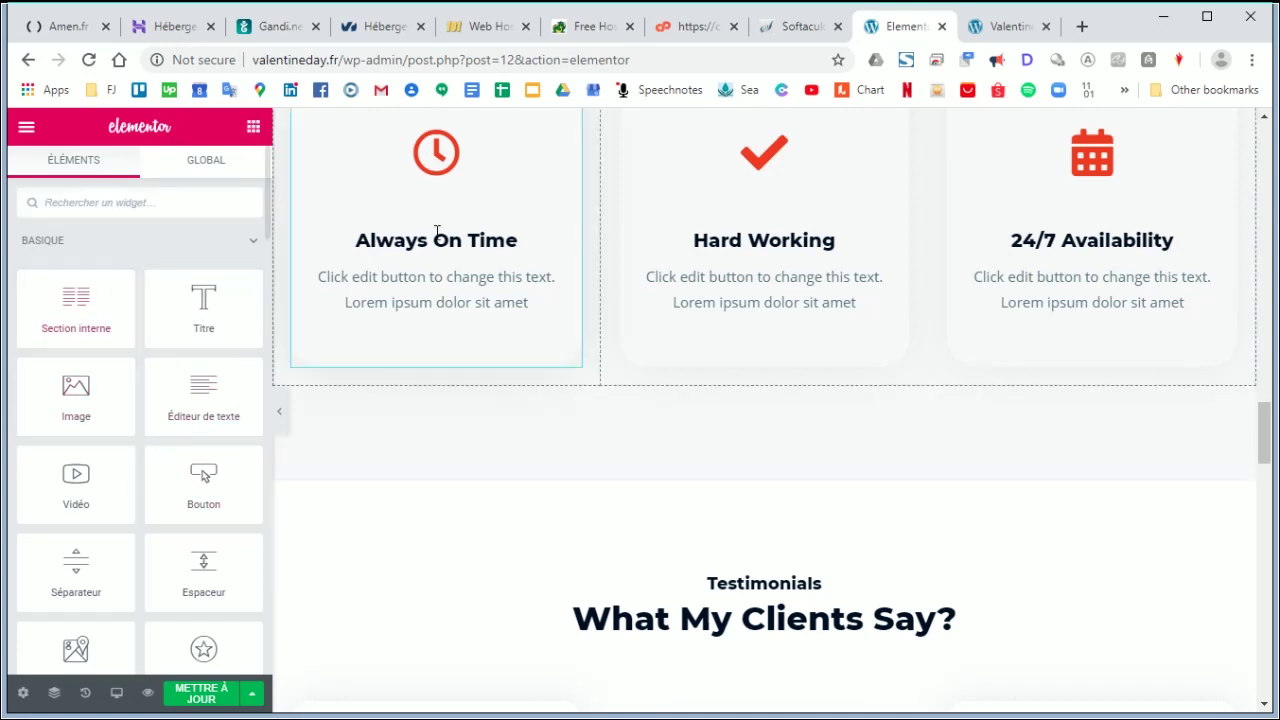
Try the clipboard icon but keep clock on Always On Time, and change 'Working' to 'travail'.
{"action": "left_click", "coordinate": [455, 208]}
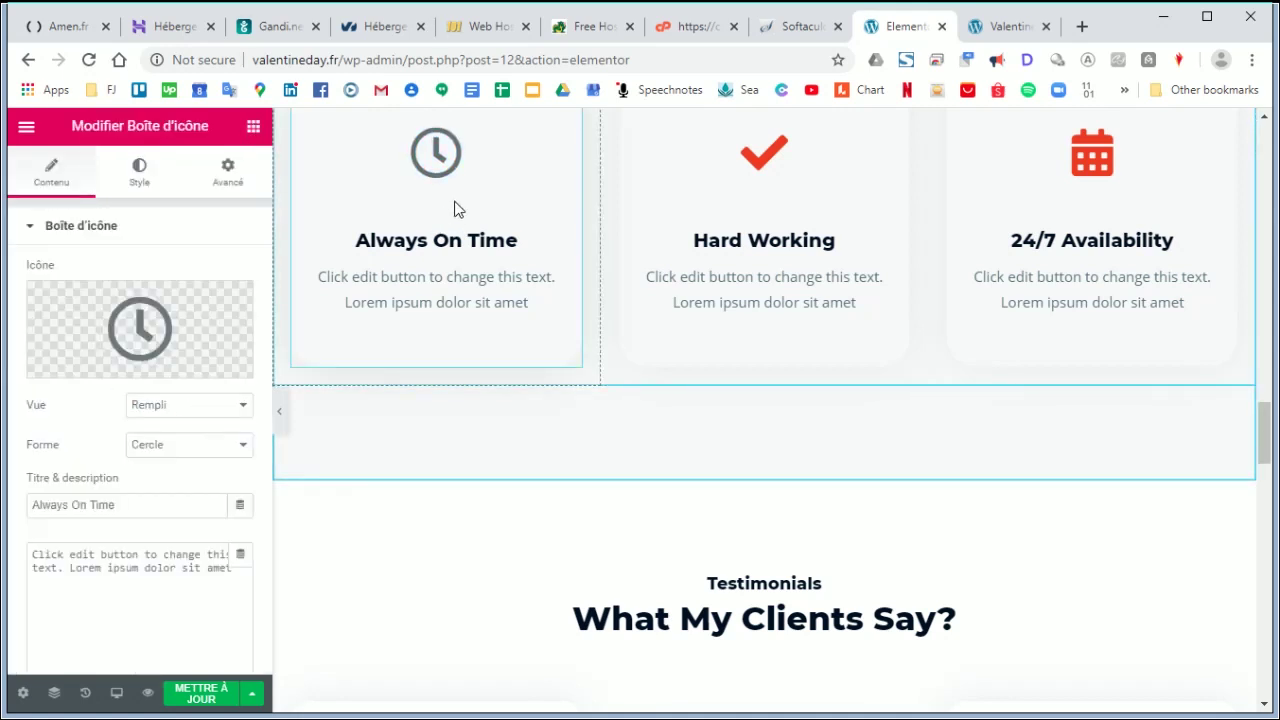
{"action": "scroll", "coordinate": [436, 252], "scroll_direction": "up", "scroll_amount": 1}
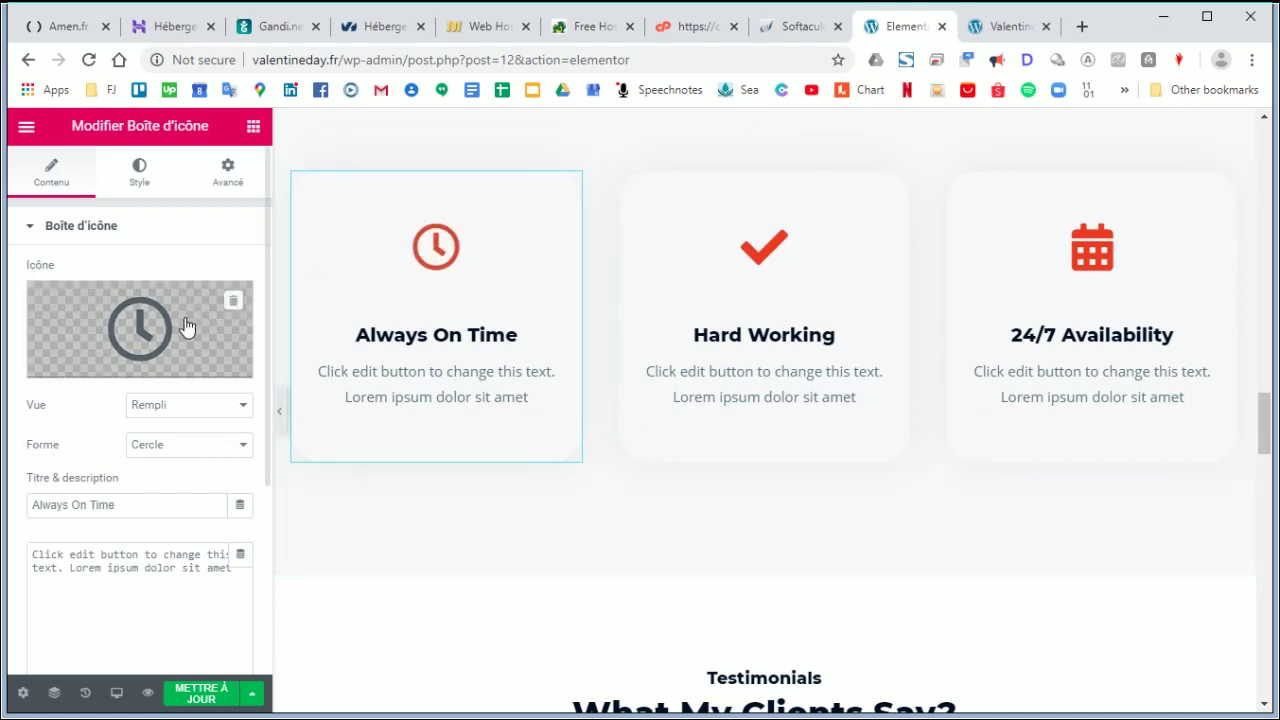
{"action": "mouse_move", "coordinate": [144, 325]}
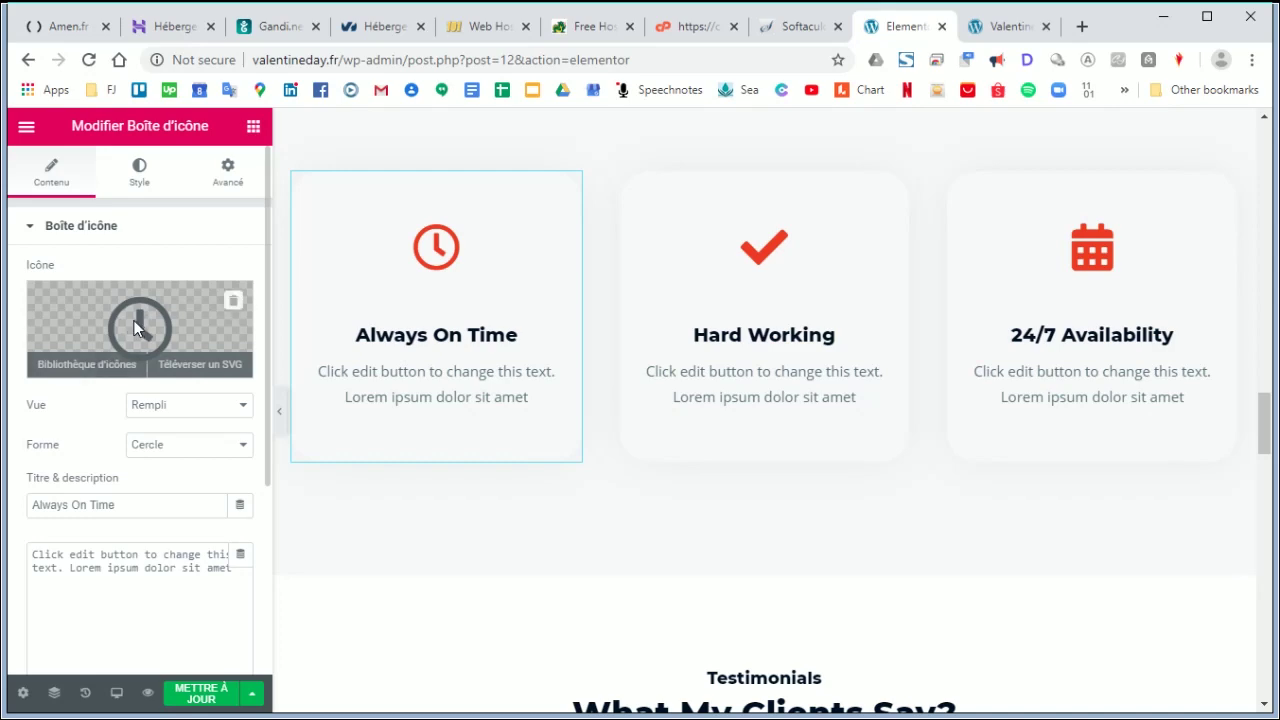
{"action": "left_click", "coordinate": [137, 328]}
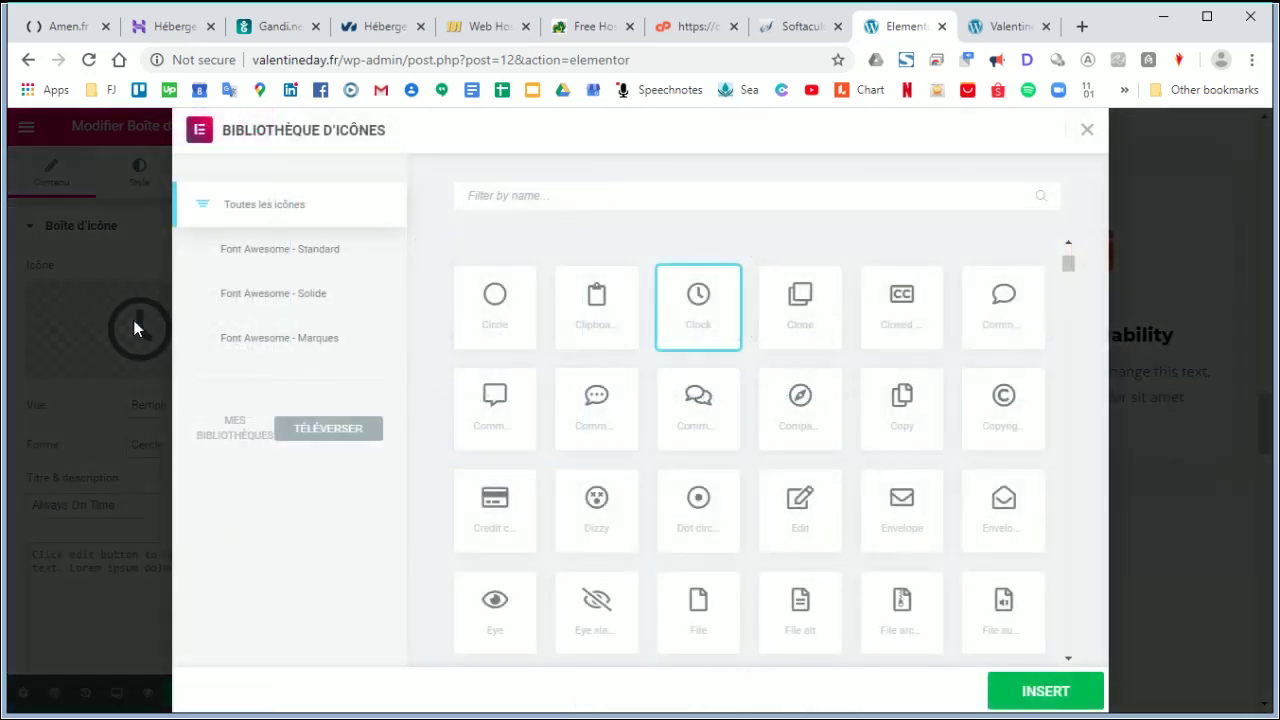
{"action": "left_click", "coordinate": [607, 316]}
{"action": "left_click", "coordinate": [1034, 688]}
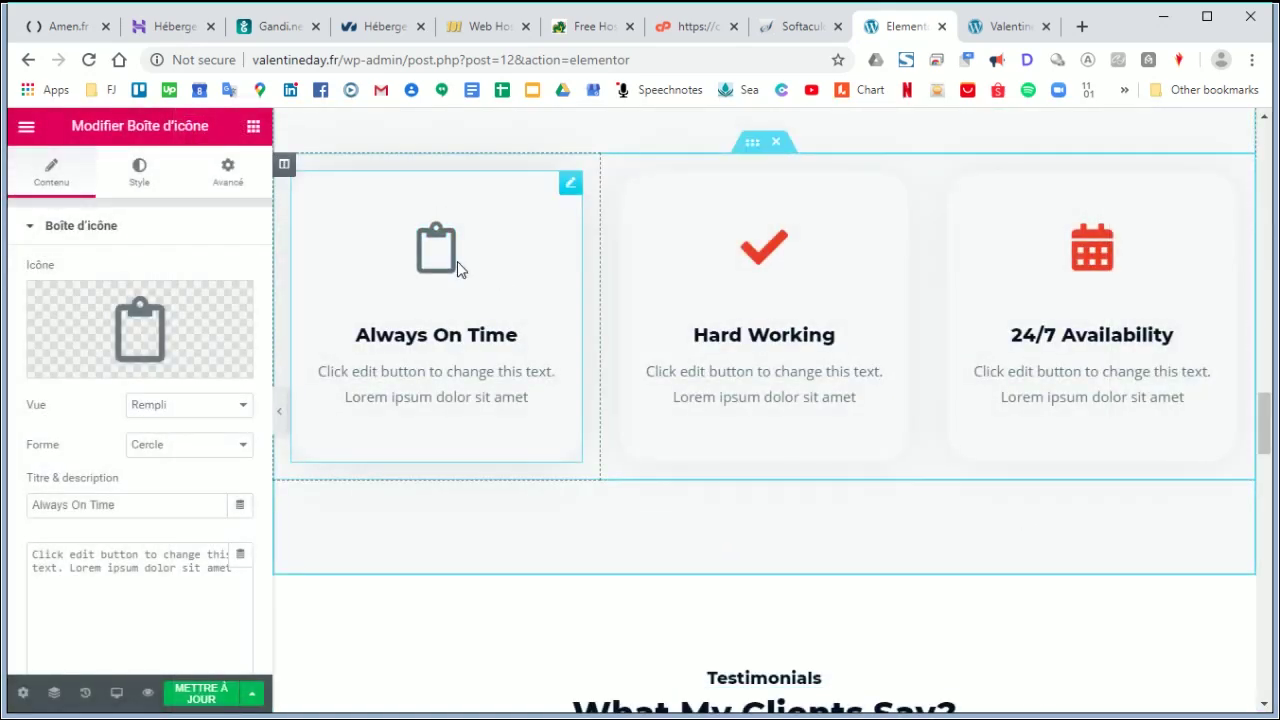
{"action": "left_click", "coordinate": [157, 321]}
{"action": "left_click", "coordinate": [702, 298]}
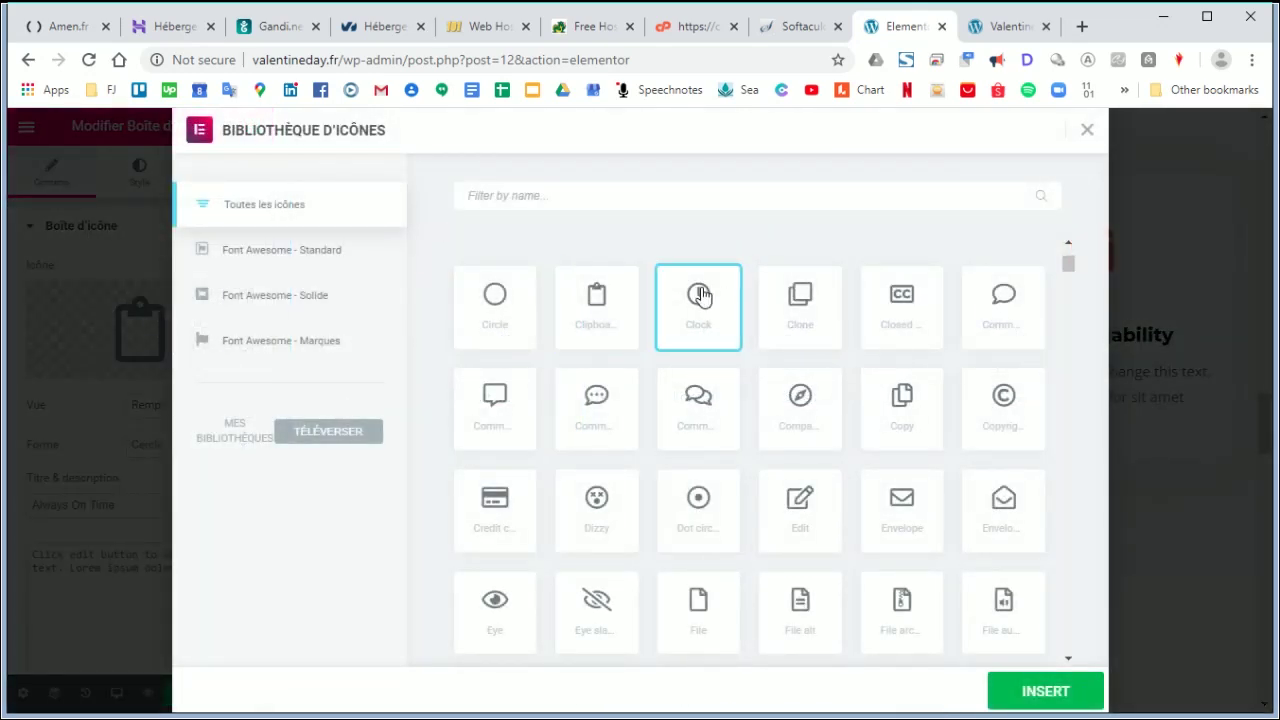
{"action": "left_click", "coordinate": [1045, 691]}
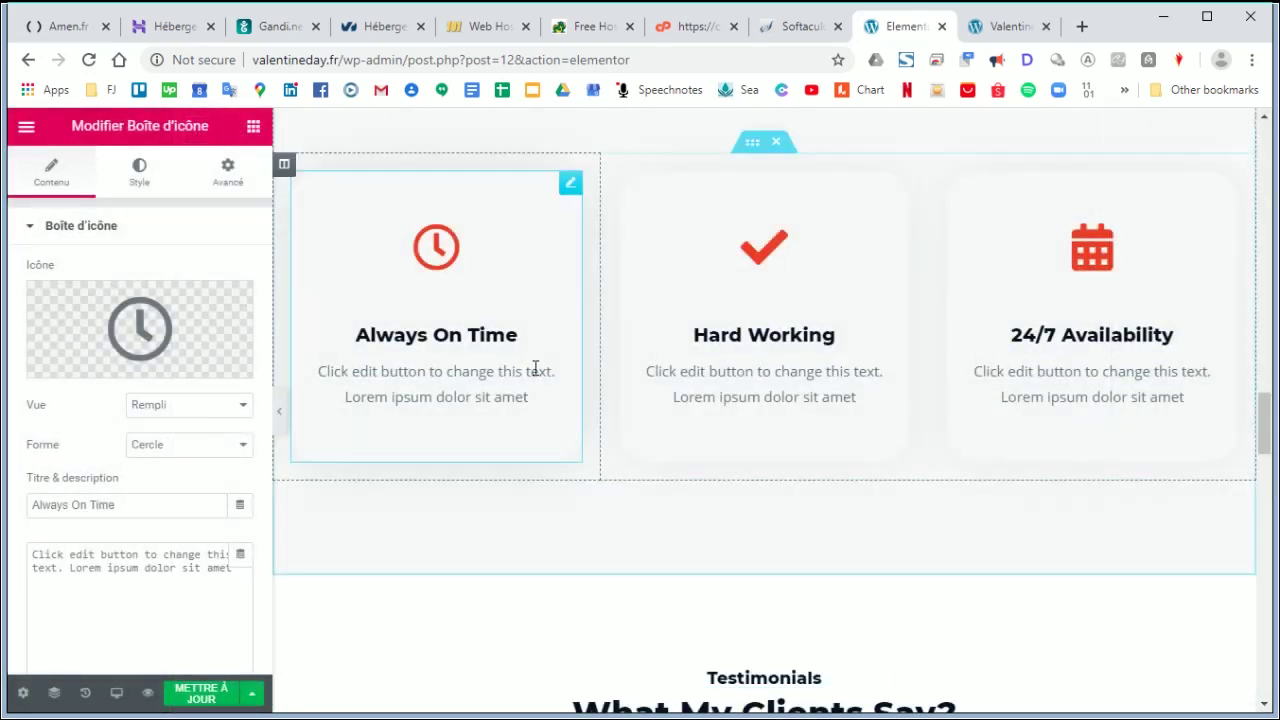
{"action": "double_click", "coordinate": [750, 336]}
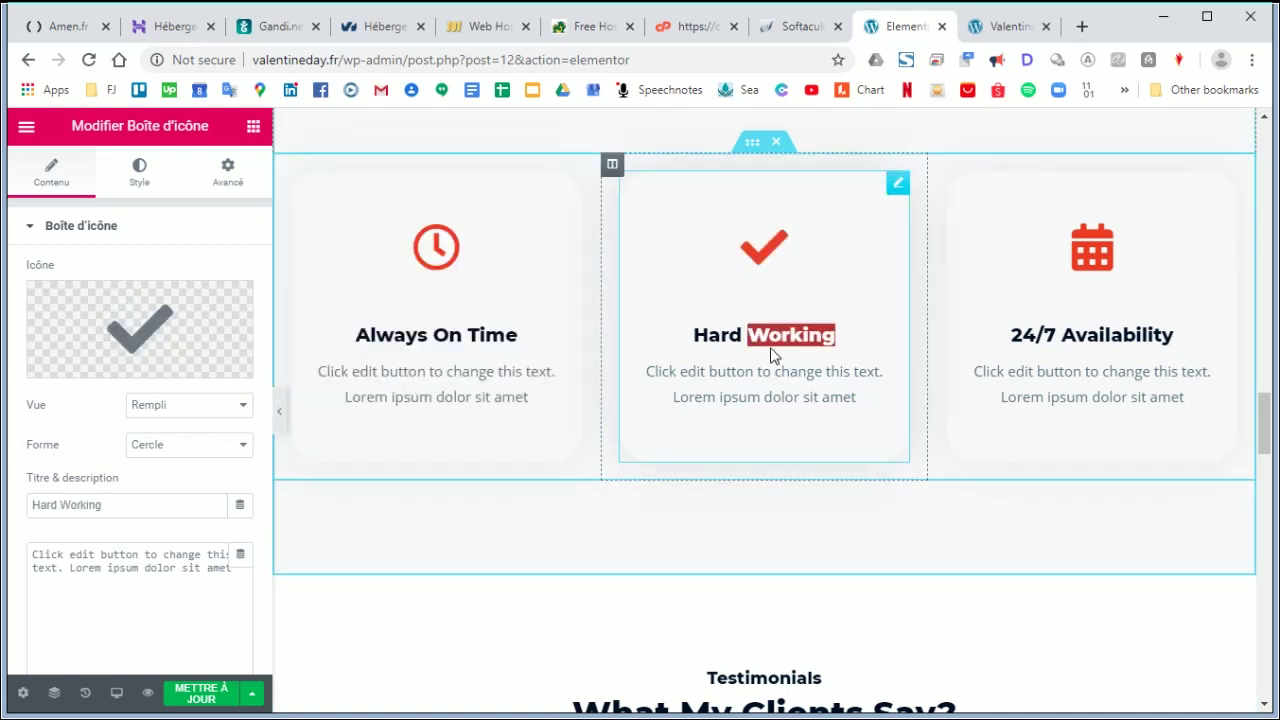
{"action": "type", "text": "travail"}
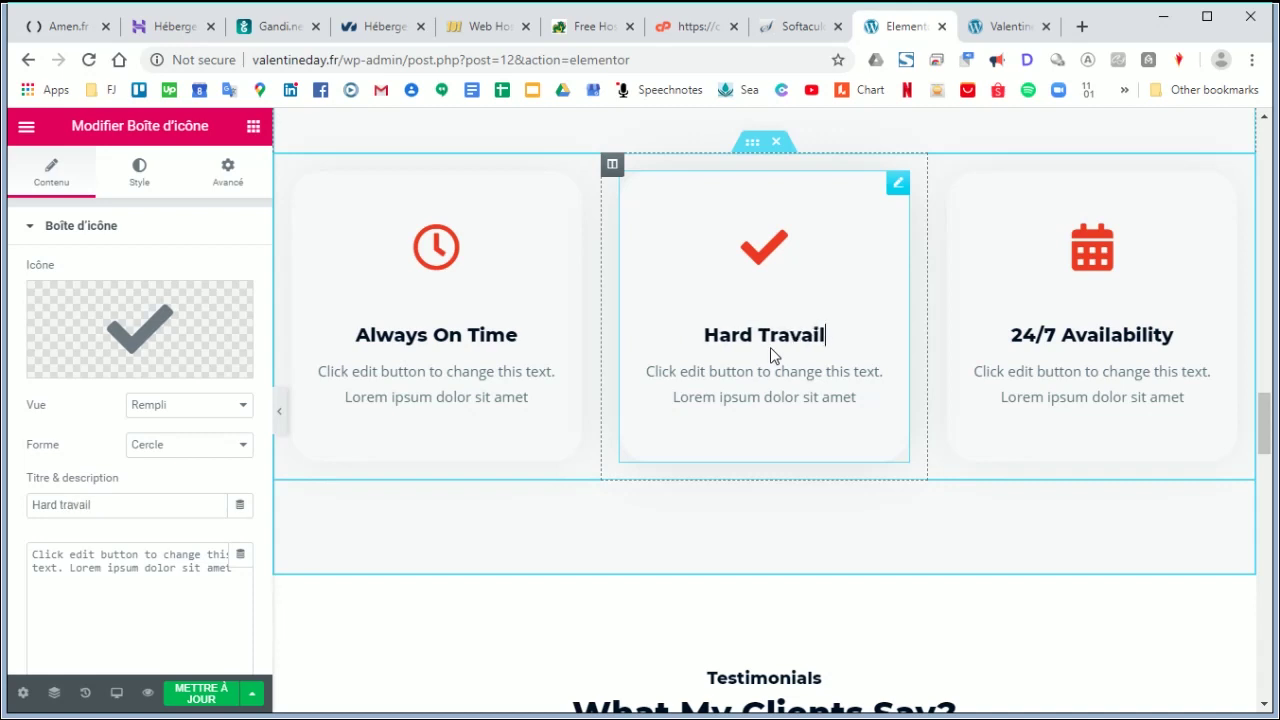
Set the second feature card's title to 'Travaille serieusement'.
{"action": "scroll", "coordinate": [101, 441], "scroll_direction": "down", "scroll_amount": 2}
{"action": "left_click", "coordinate": [113, 322]}
{"action": "key", "text": "ctrl+a"}
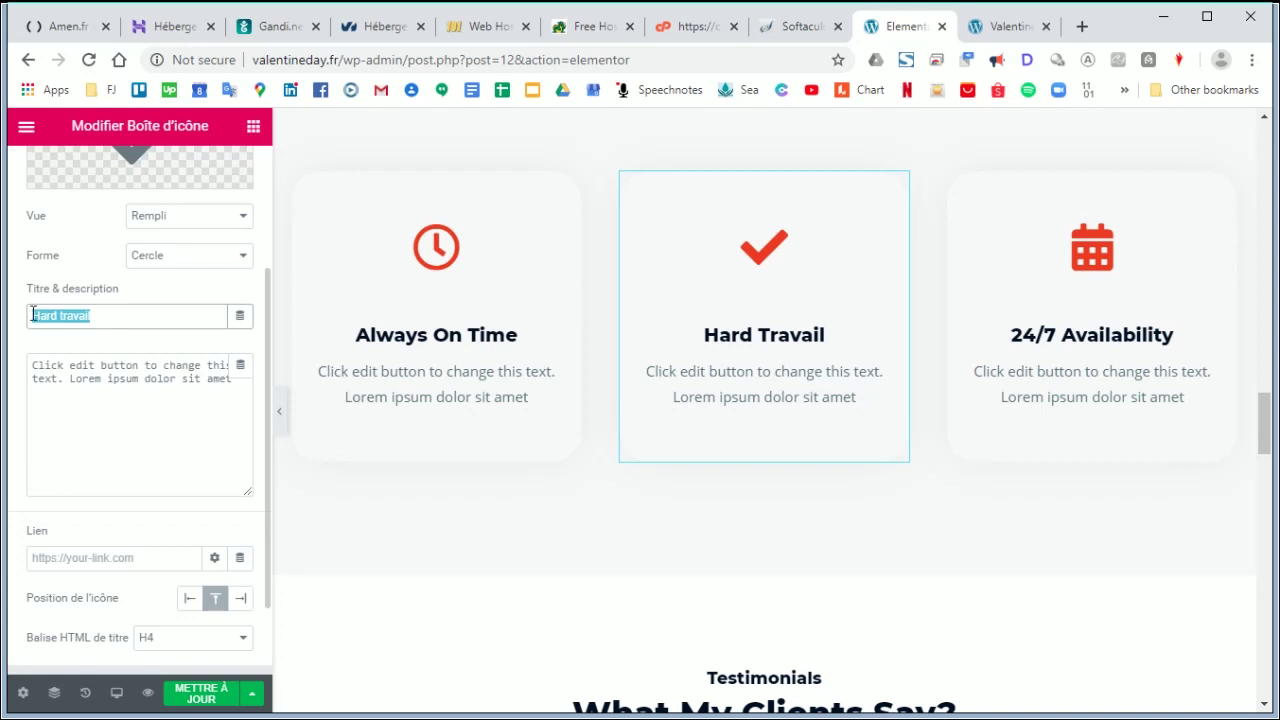
{"action": "type", "text": "Tra"}
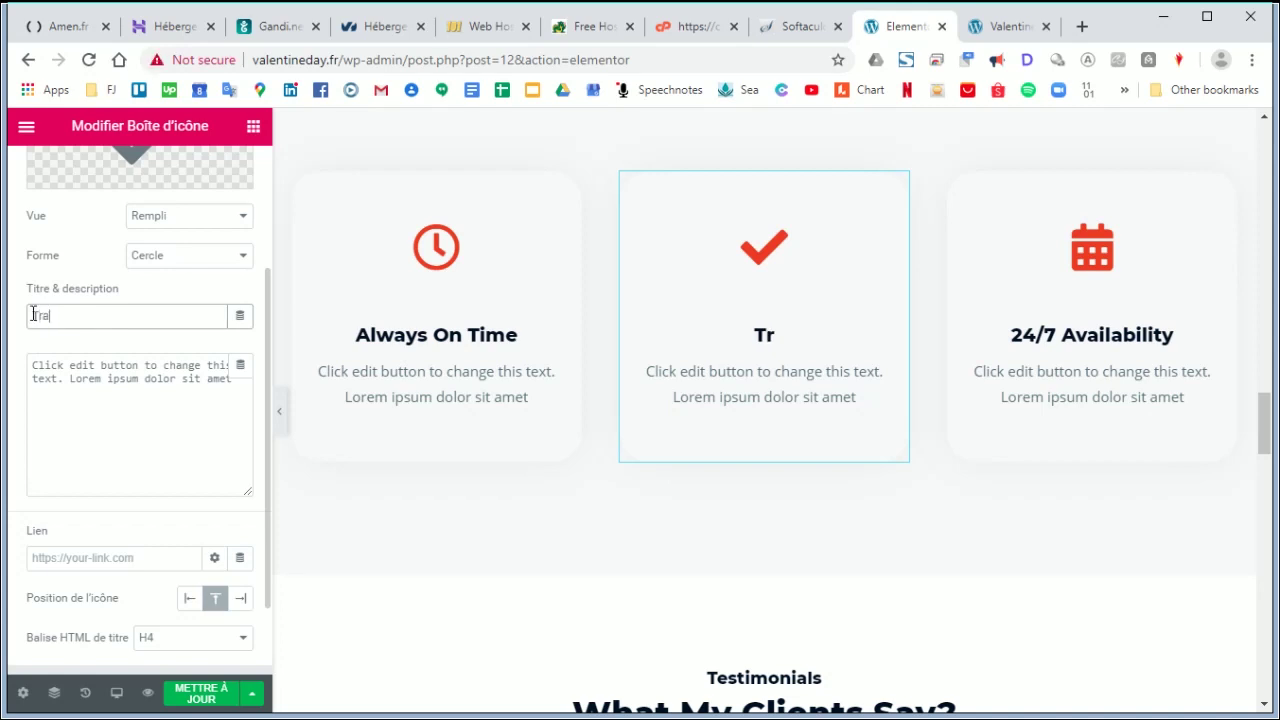
{"action": "type", "text": "vaille s"}
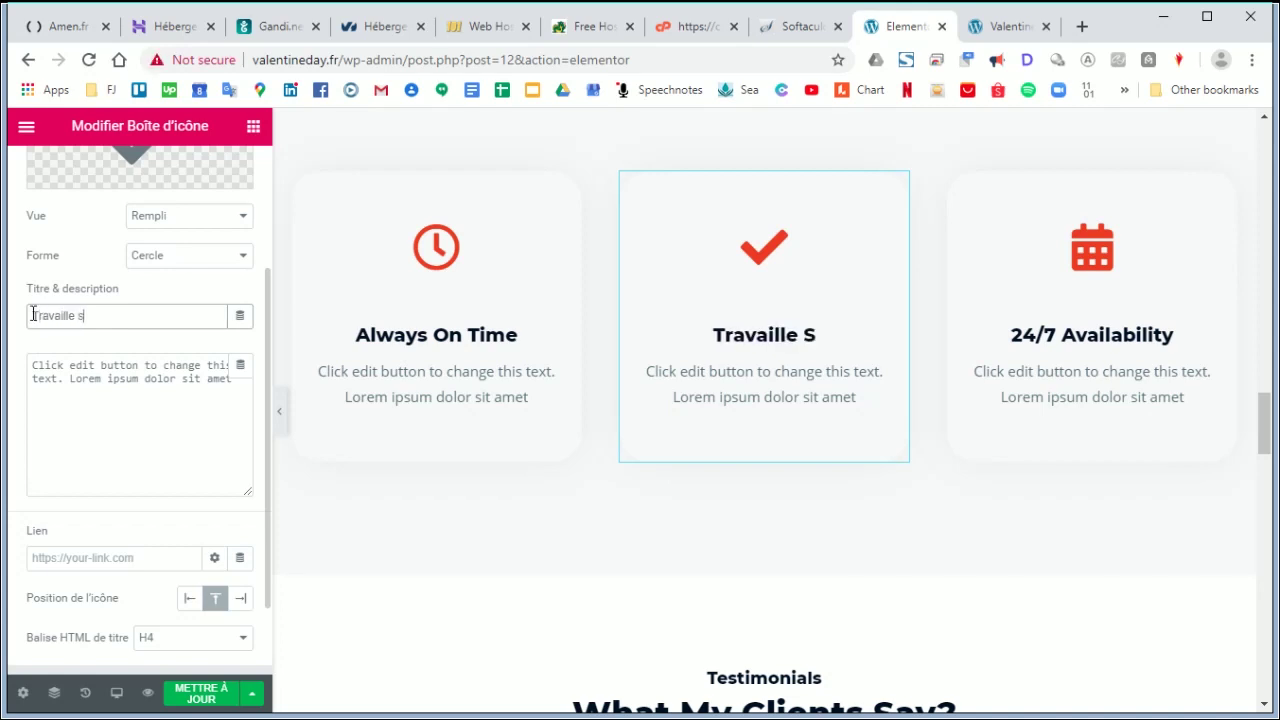
{"action": "type", "text": "erieusement"}
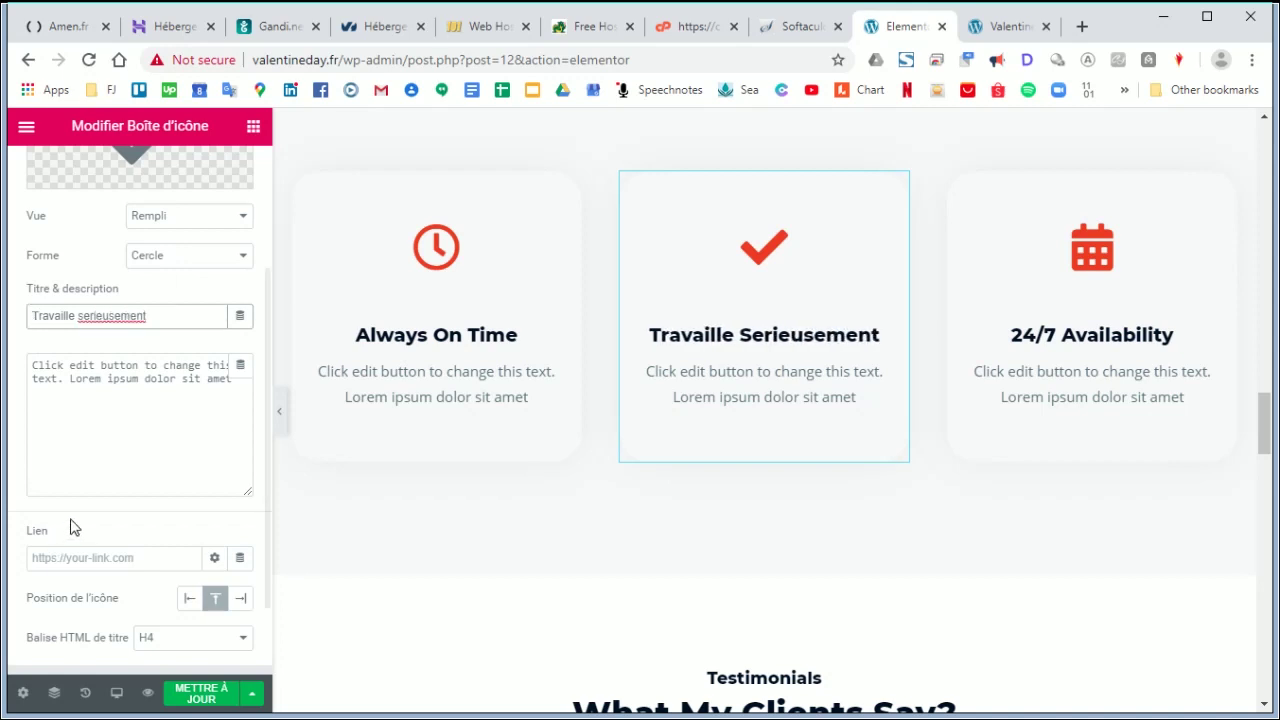
{"action": "scroll", "coordinate": [72, 525], "scroll_direction": "down", "scroll_amount": 2}
{"action": "left_click", "coordinate": [147, 465]}
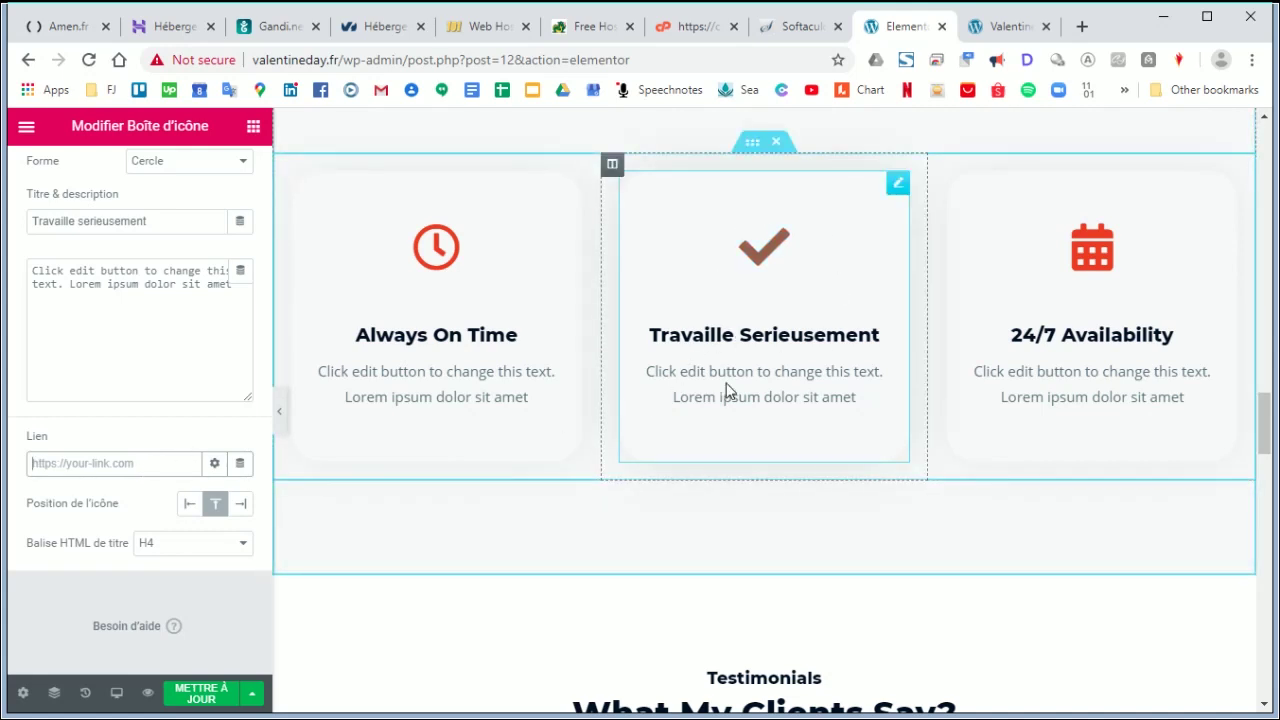
Explore the second card's link options, dynamic content popup and custom attributes.
{"action": "left_click", "coordinate": [215, 464]}
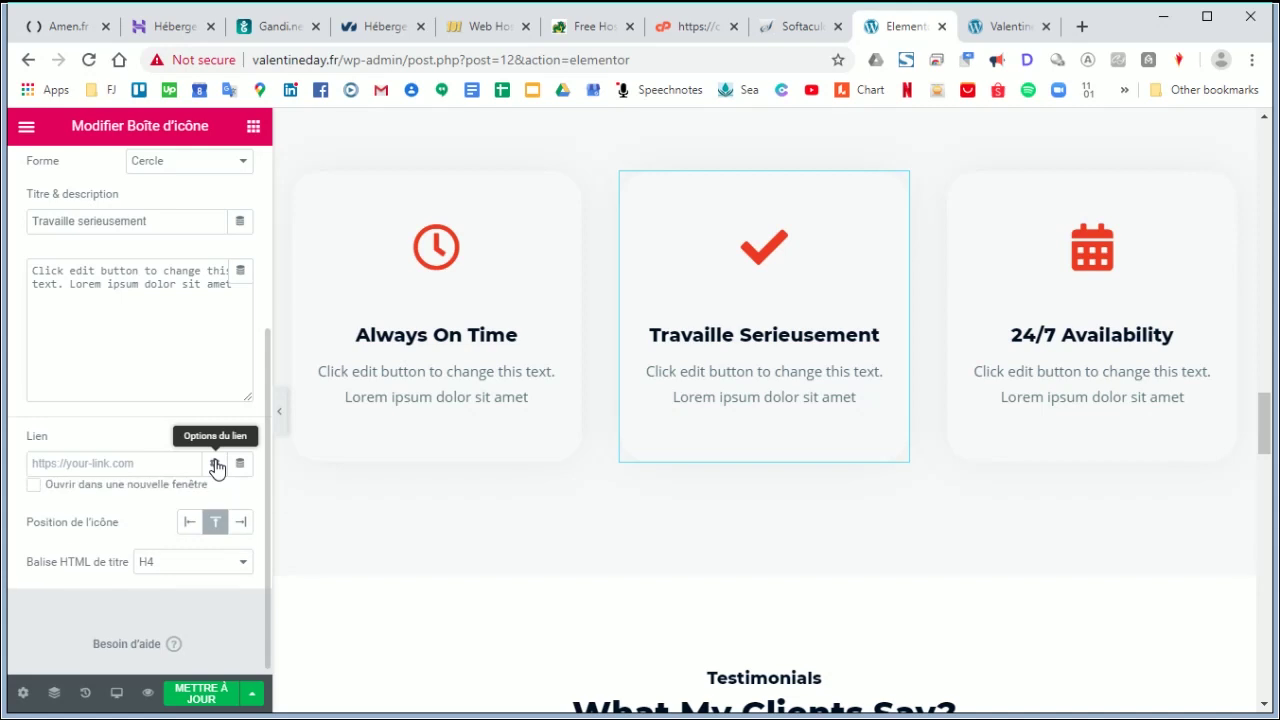
{"action": "left_click", "coordinate": [138, 465]}
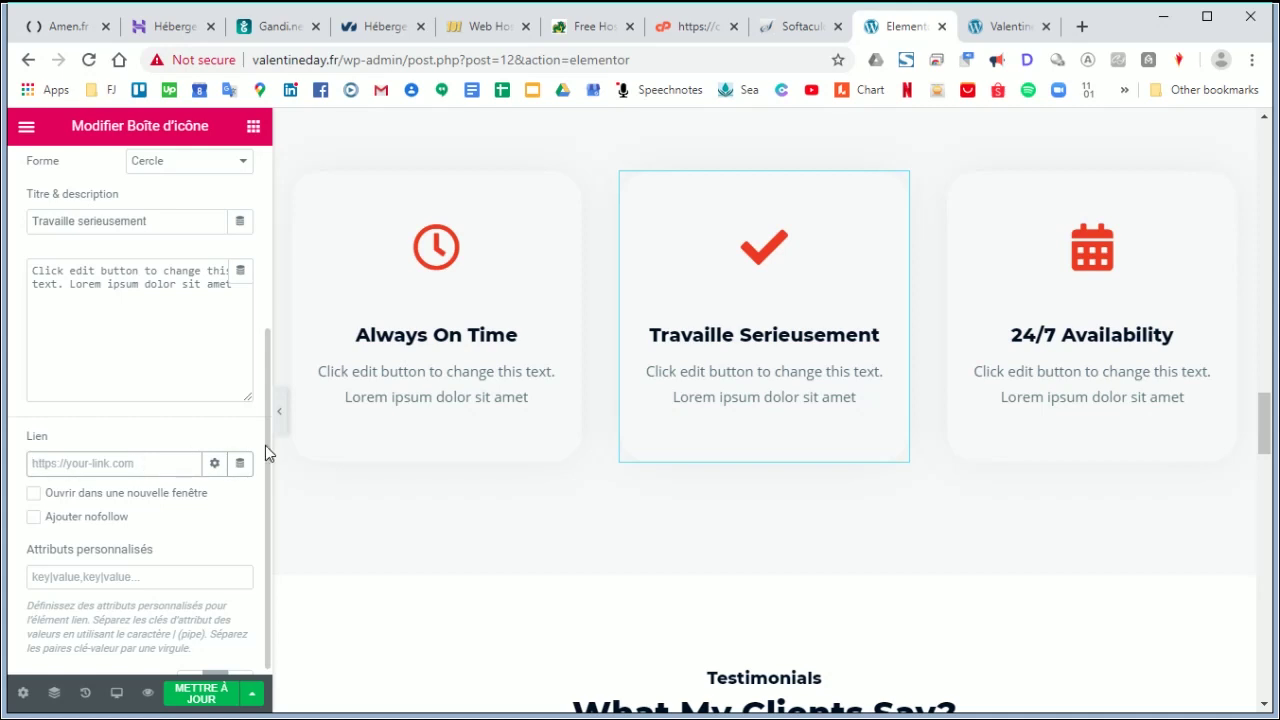
{"action": "left_click", "coordinate": [240, 464]}
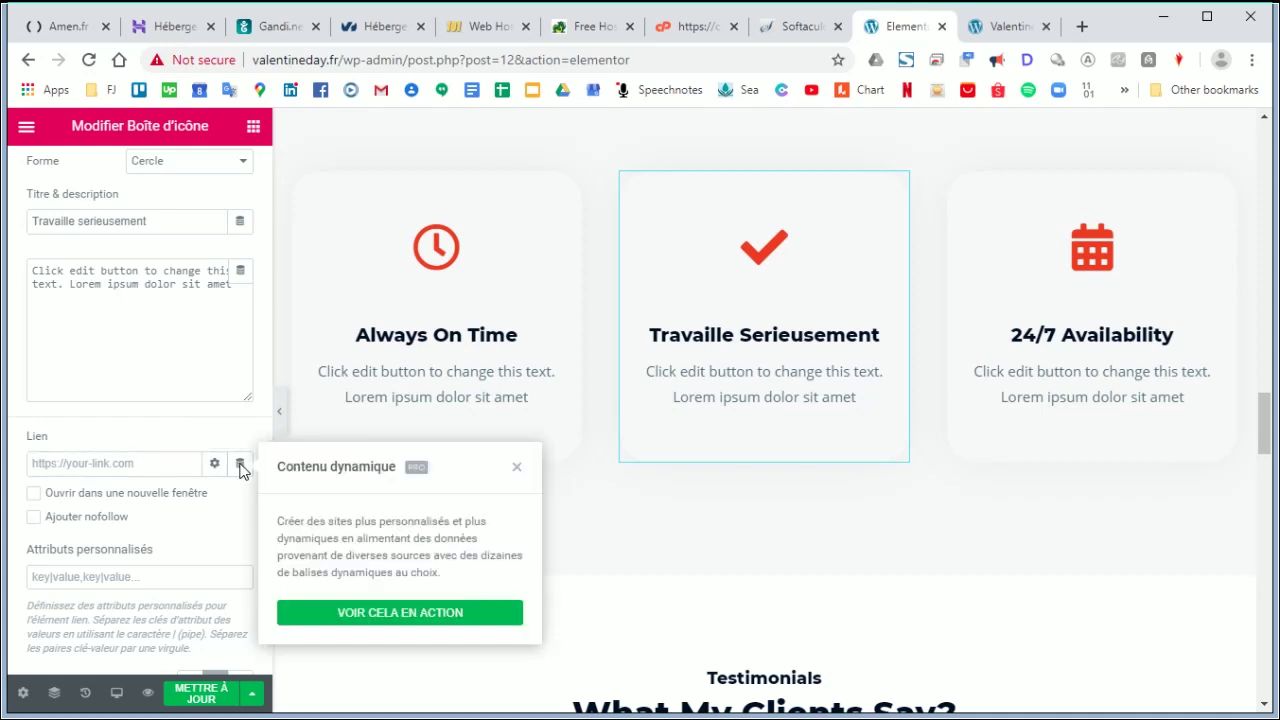
{"action": "left_click", "coordinate": [171, 459]}
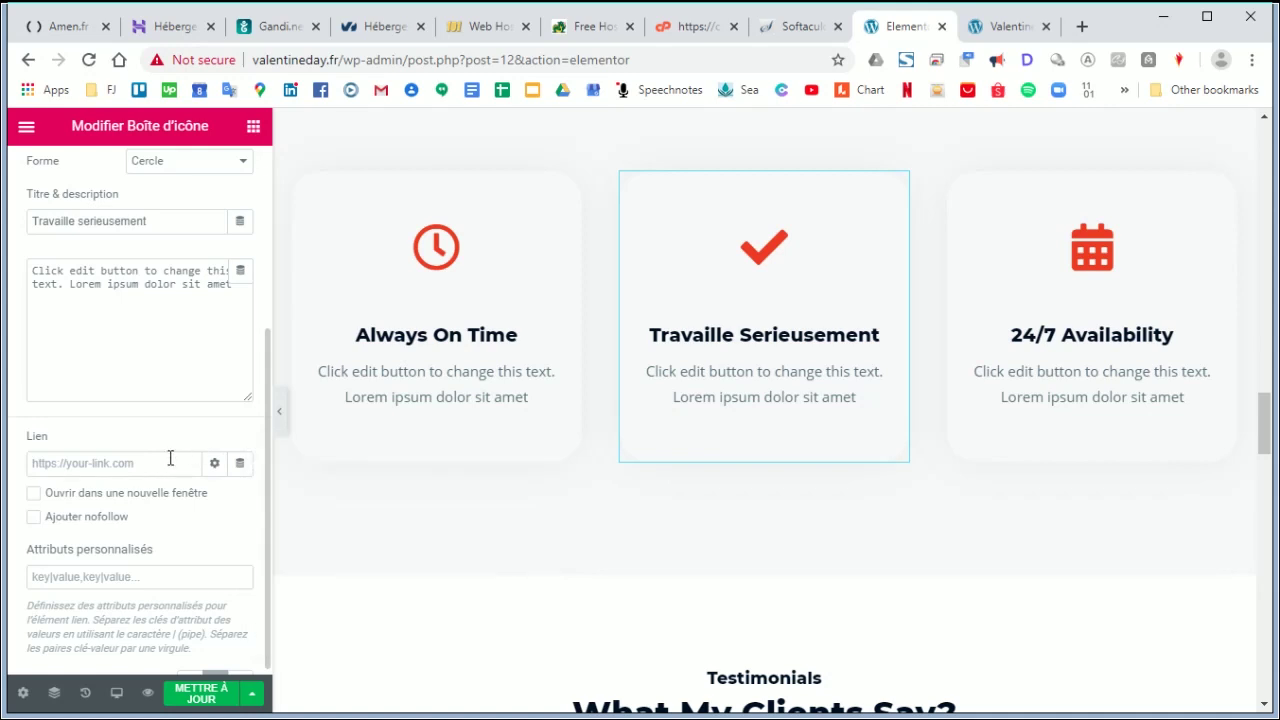
{"action": "scroll", "coordinate": [167, 461], "scroll_direction": "down", "scroll_amount": 2}
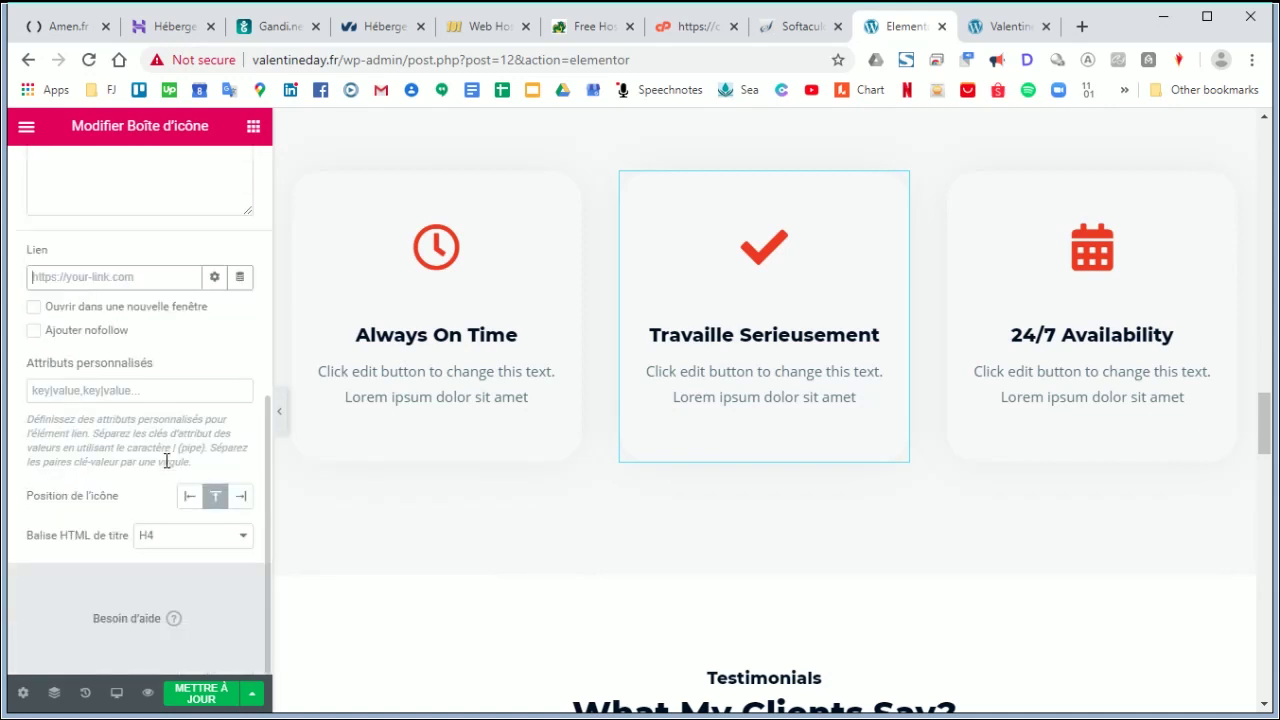
{"action": "left_click", "coordinate": [152, 395]}
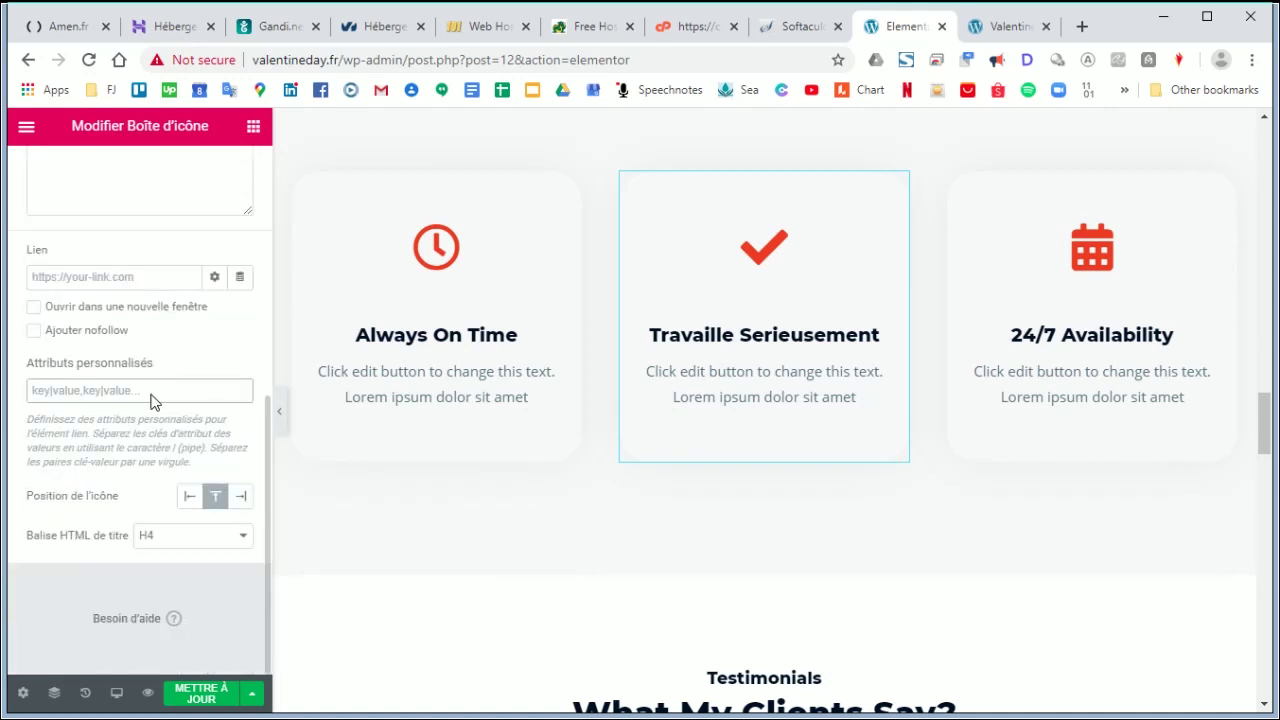
{"action": "scroll", "coordinate": [150, 400], "scroll_direction": "up", "scroll_amount": 2}
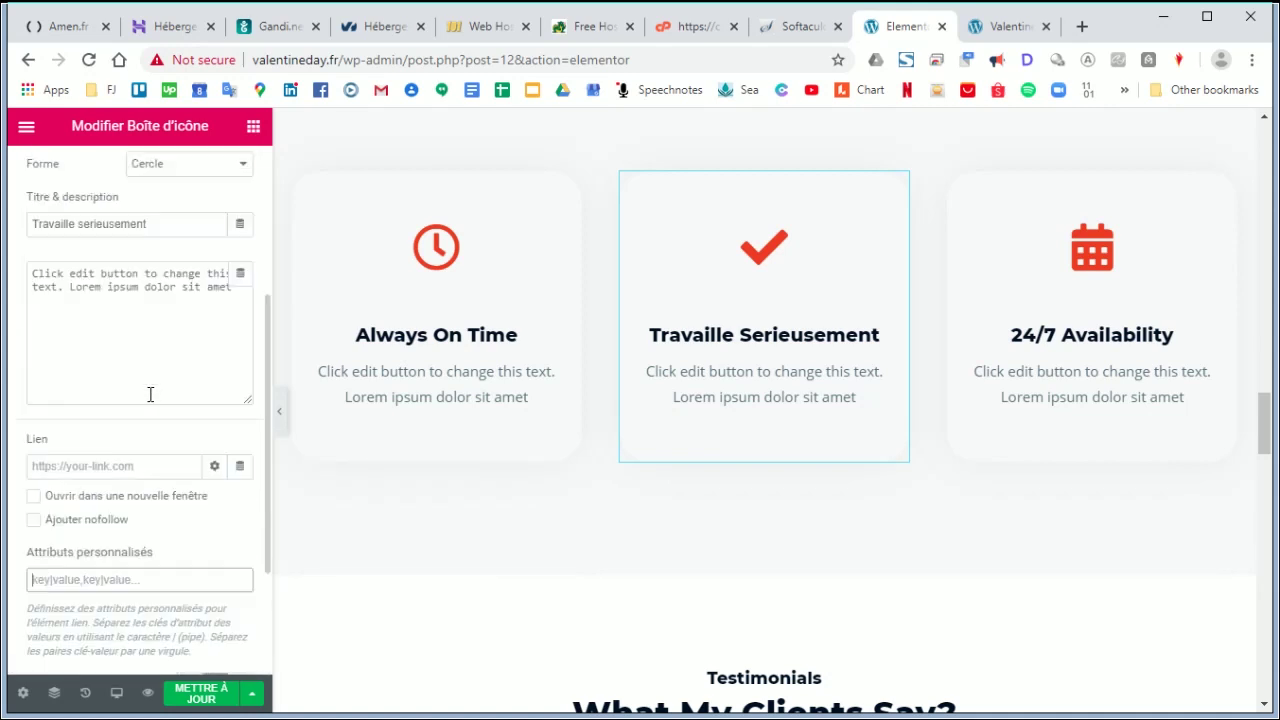
Collapse the link options, open the Pro dynamic-content demo, and return to Elementor.
{"action": "left_click", "coordinate": [214, 472]}
{"action": "left_click", "coordinate": [161, 458]}
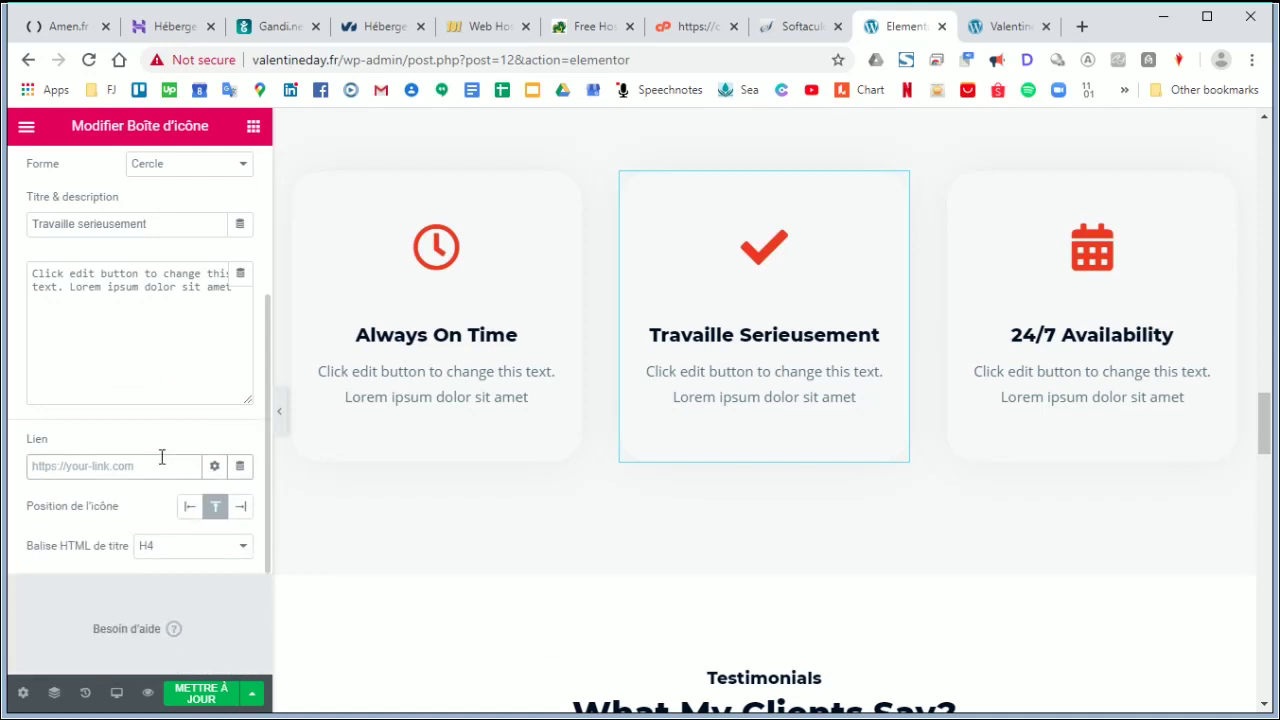
{"action": "scroll", "coordinate": [161, 458], "scroll_direction": "up", "scroll_amount": 3}
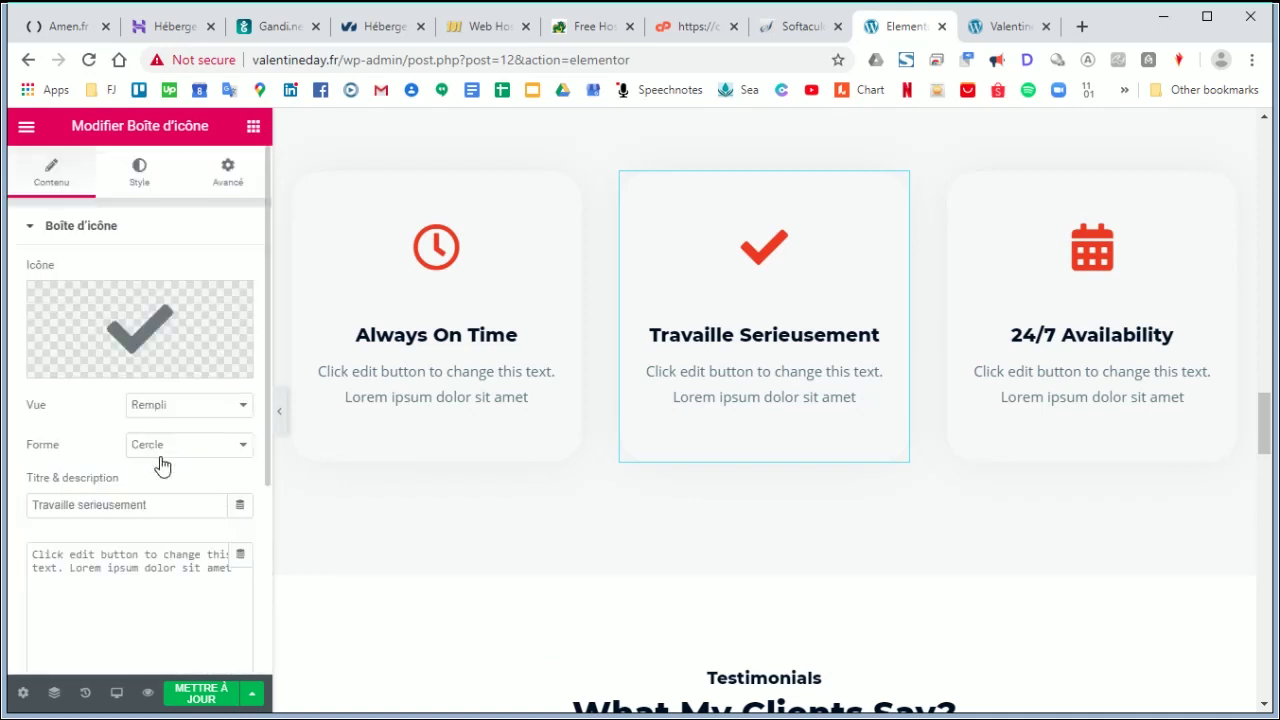
{"action": "scroll", "coordinate": [161, 458], "scroll_direction": "down", "scroll_amount": 3}
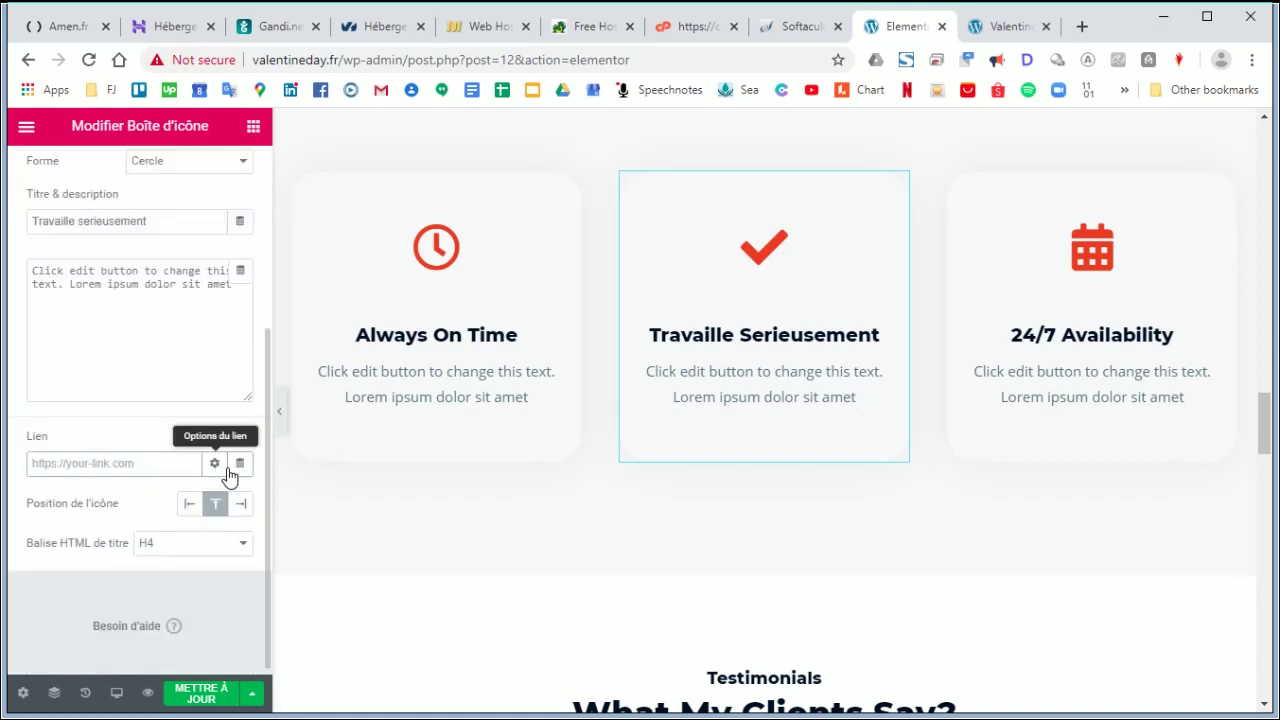
{"action": "left_click", "coordinate": [239, 465]}
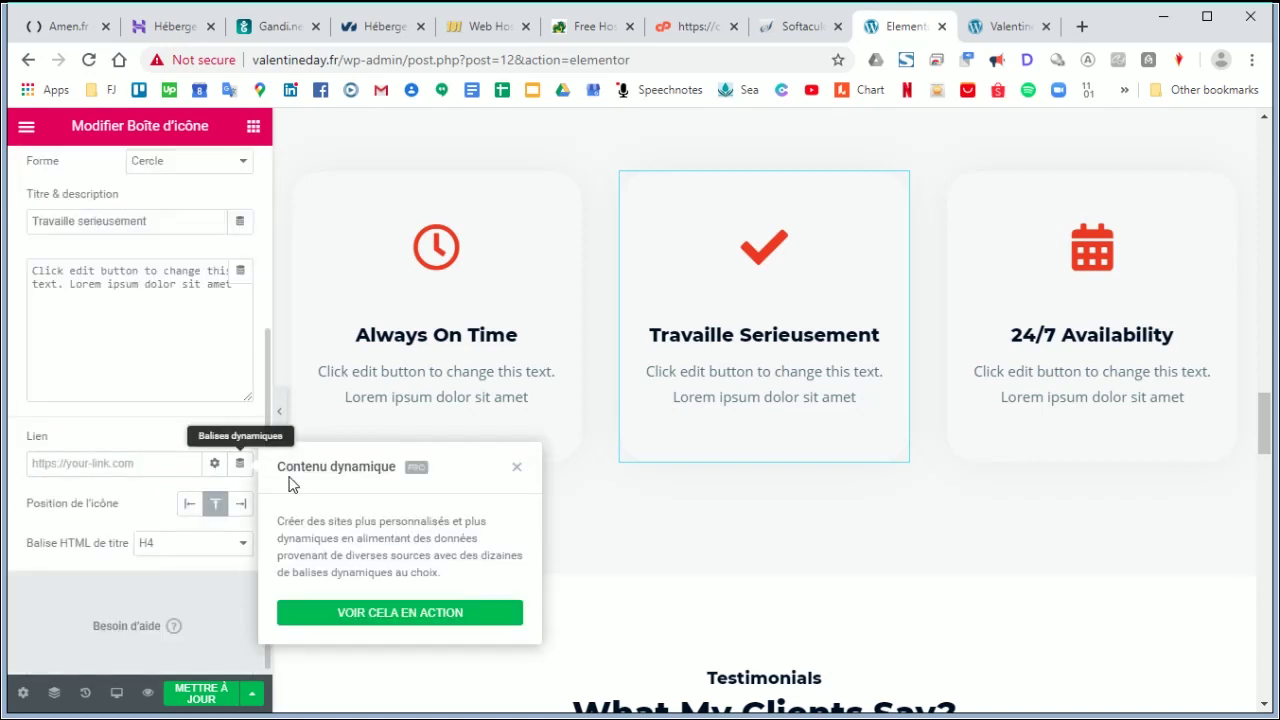
{"action": "left_click", "coordinate": [383, 614]}
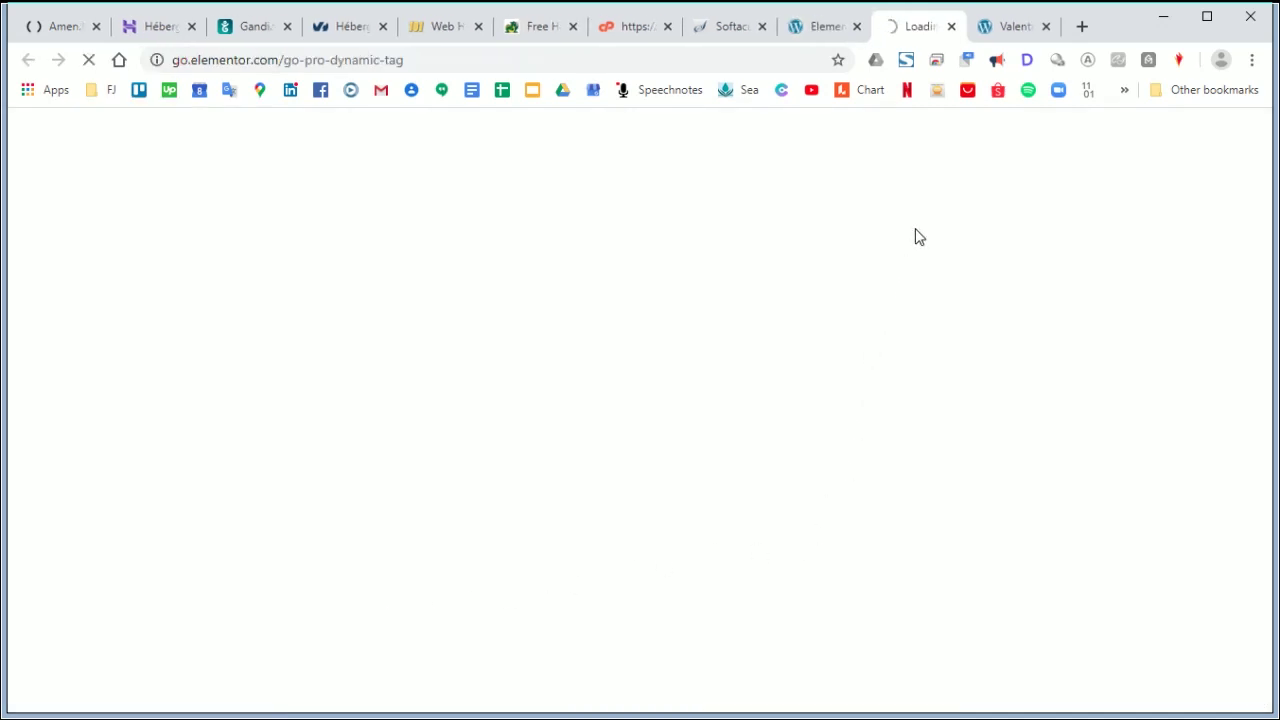
{"action": "left_click", "coordinate": [823, 28]}
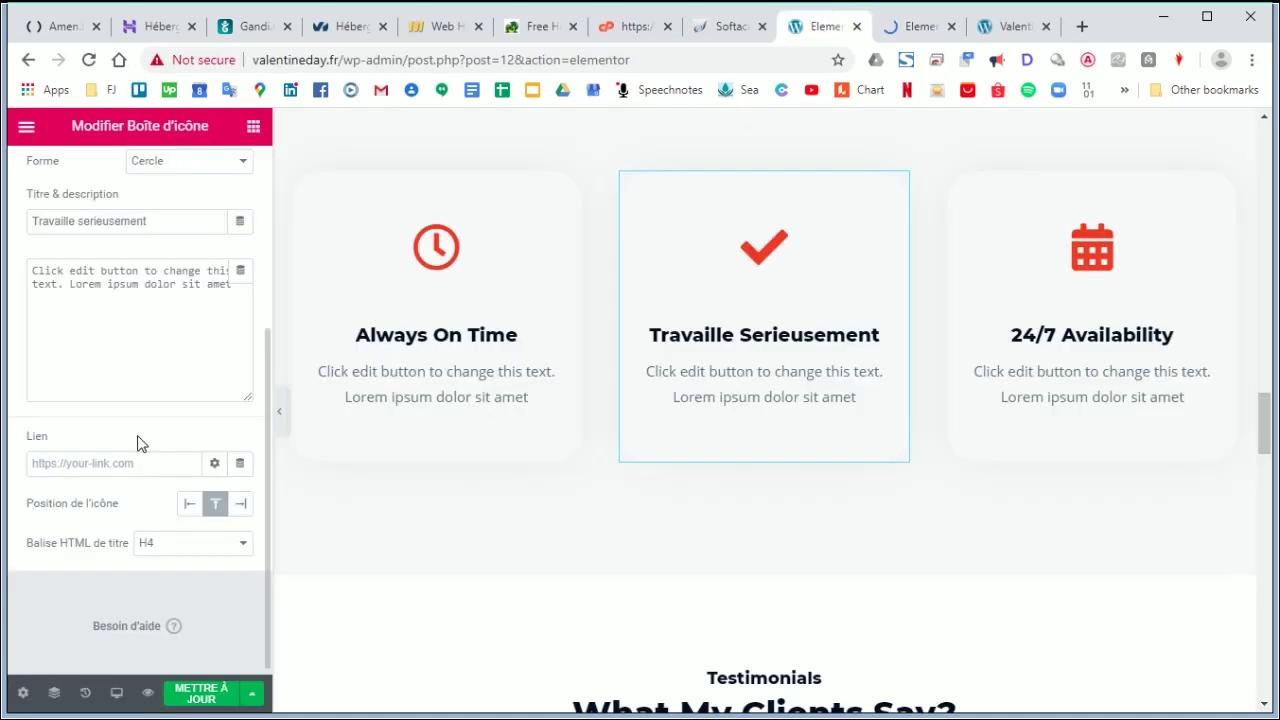
{"action": "scroll", "coordinate": [165, 380], "scroll_direction": "up", "scroll_amount": 1}
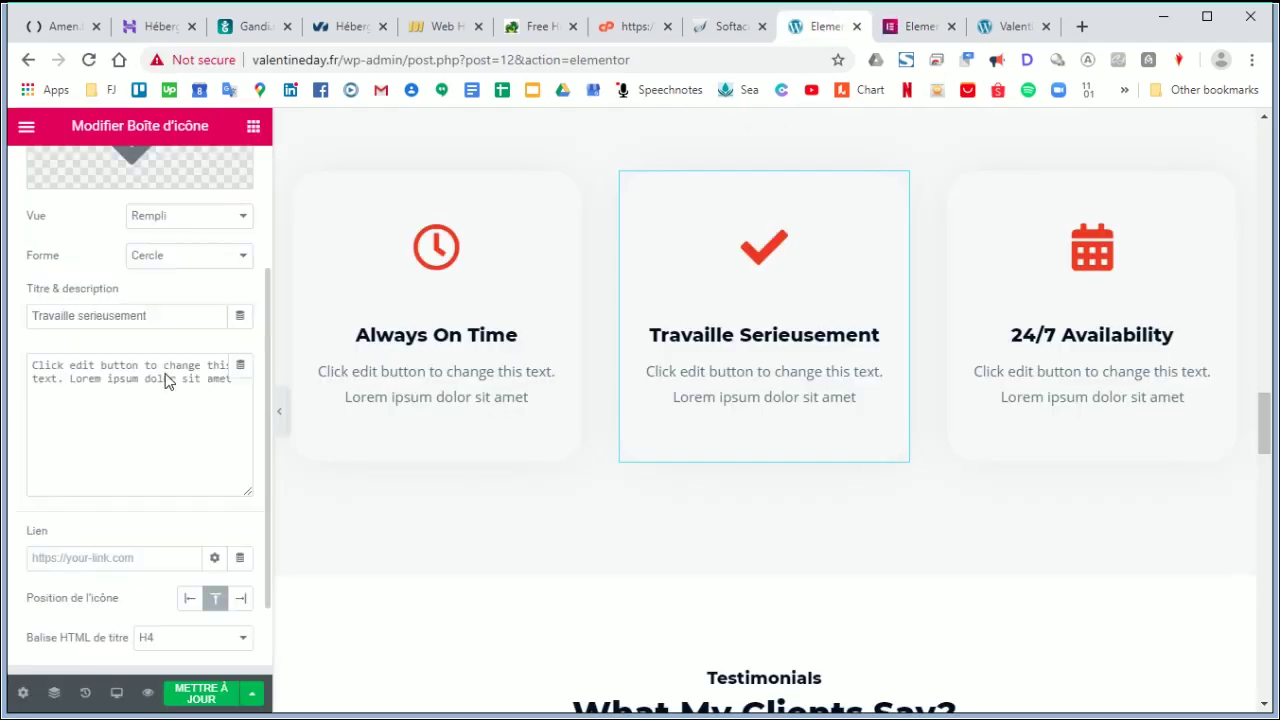
{"action": "scroll", "coordinate": [165, 380], "scroll_direction": "up", "scroll_amount": 2}
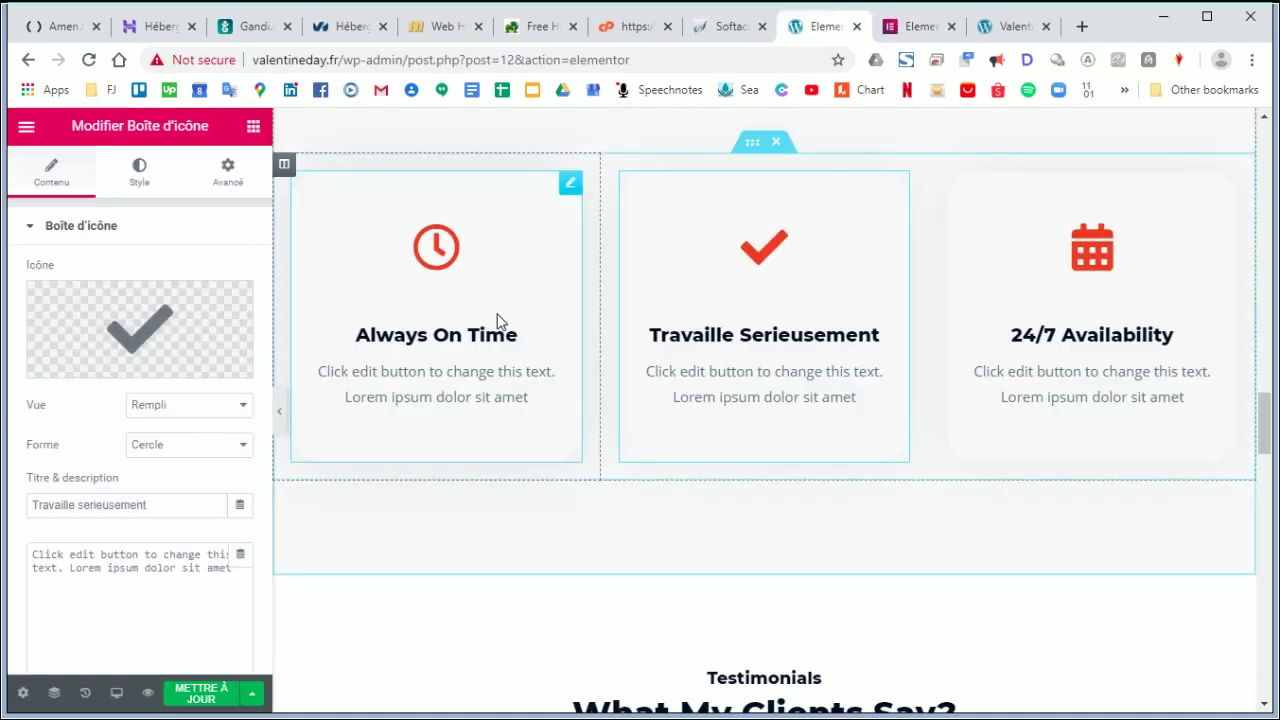
{"action": "scroll", "coordinate": [497, 320], "scroll_direction": "up", "scroll_amount": 15}
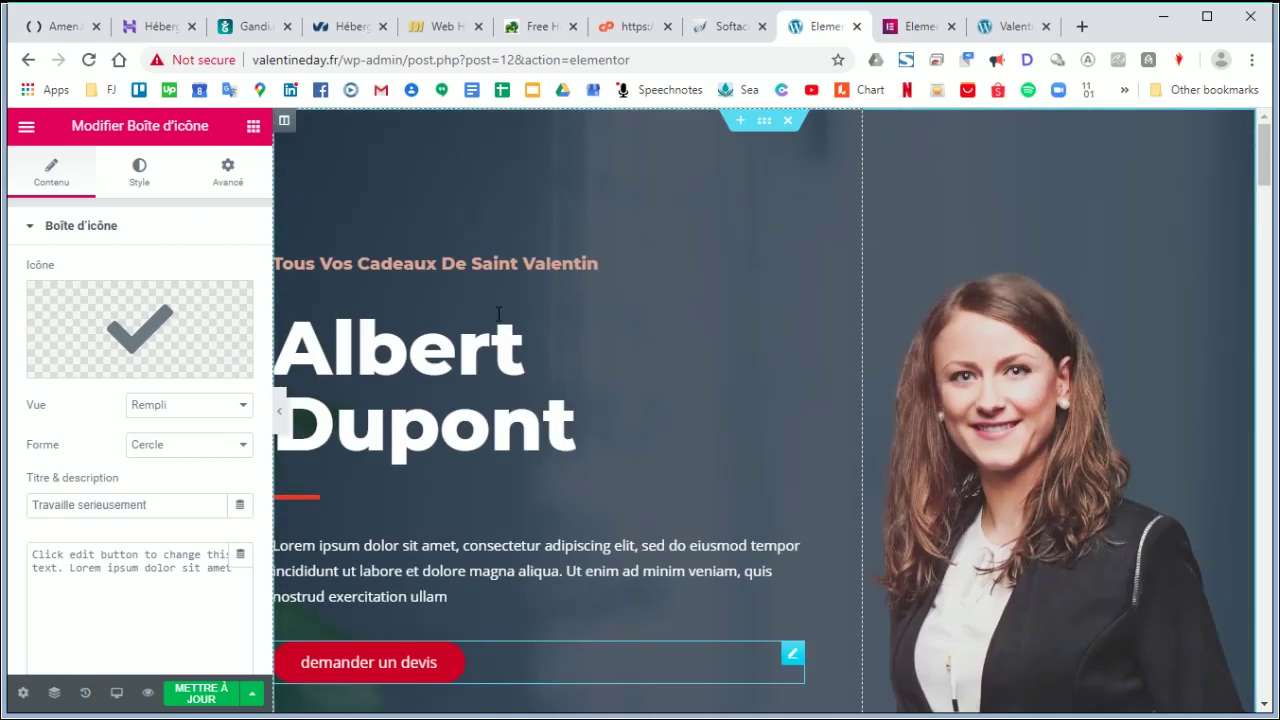
{"action": "scroll", "coordinate": [497, 313], "scroll_direction": "down", "scroll_amount": 1}
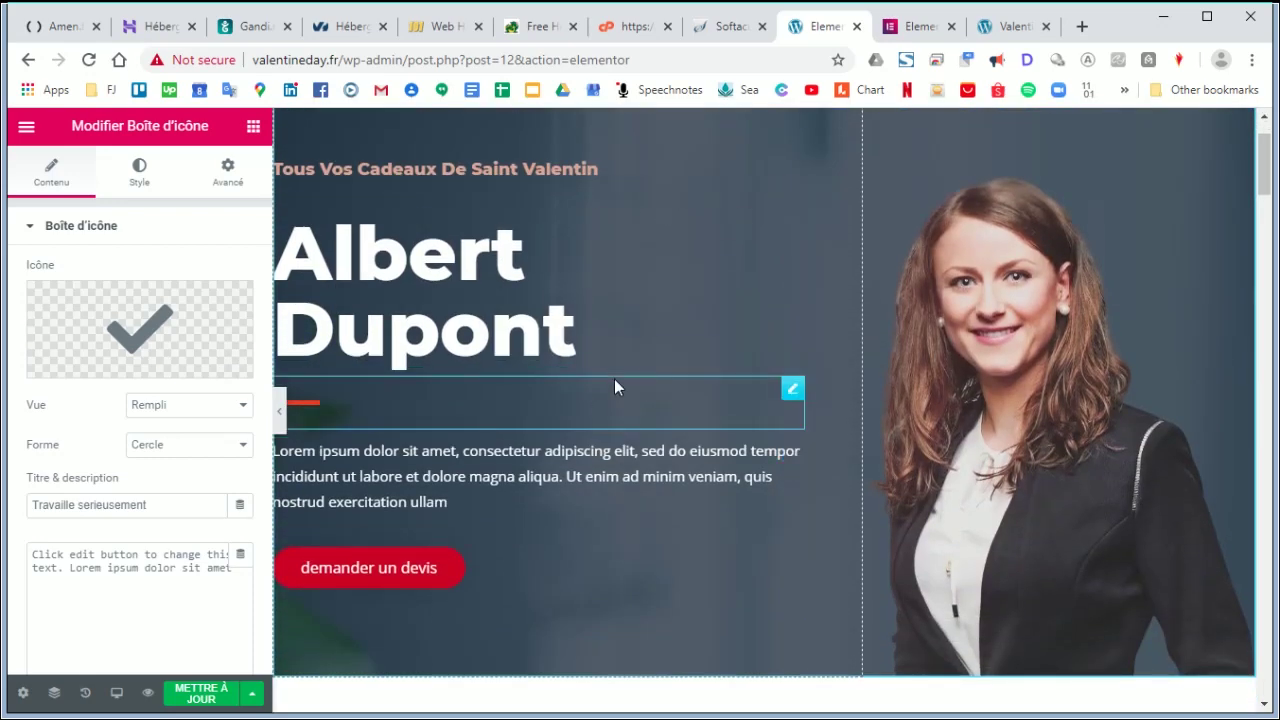
{"action": "scroll", "coordinate": [614, 387], "scroll_direction": "down", "scroll_amount": 2}
{"action": "scroll", "coordinate": [606, 431], "scroll_direction": "up", "scroll_amount": 3}
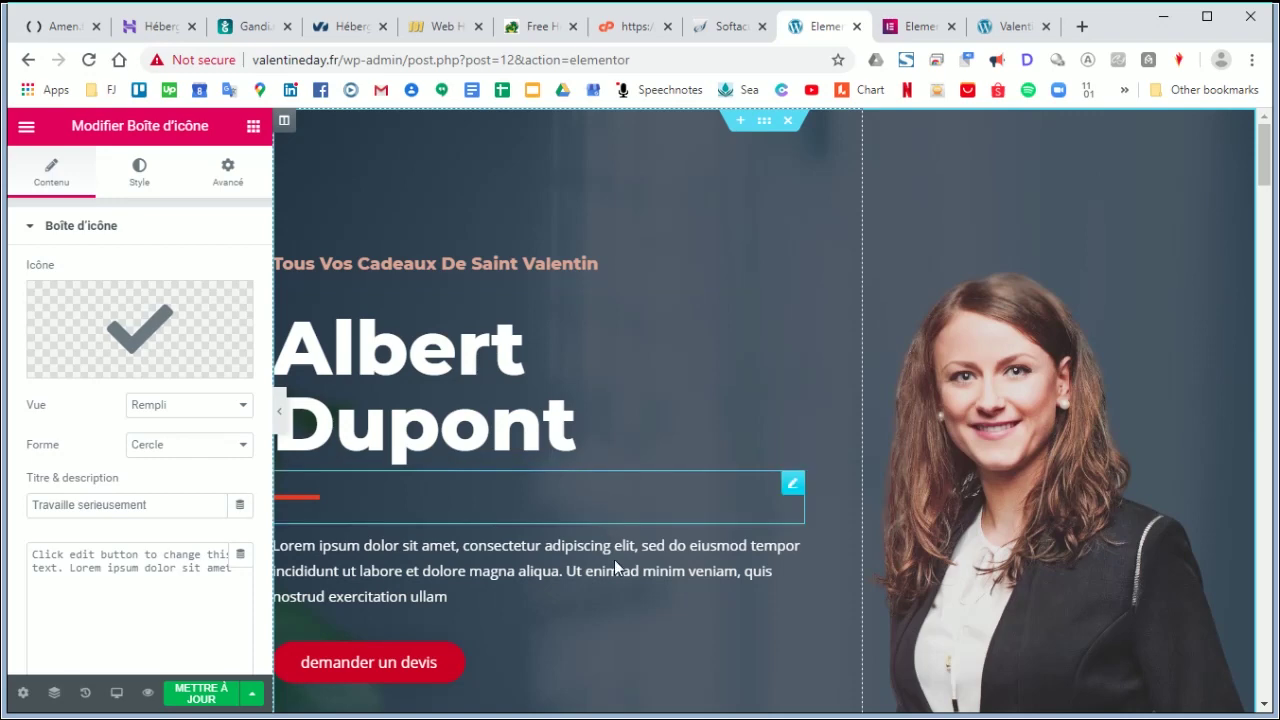
{"action": "scroll", "coordinate": [614, 559], "scroll_direction": "down", "scroll_amount": 3}
{"action": "scroll", "coordinate": [614, 559], "scroll_direction": "up", "scroll_amount": 3}
{"action": "scroll", "coordinate": [614, 559], "scroll_direction": "down", "scroll_amount": 2}
{"action": "scroll", "coordinate": [583, 440], "scroll_direction": "up", "scroll_amount": 2}
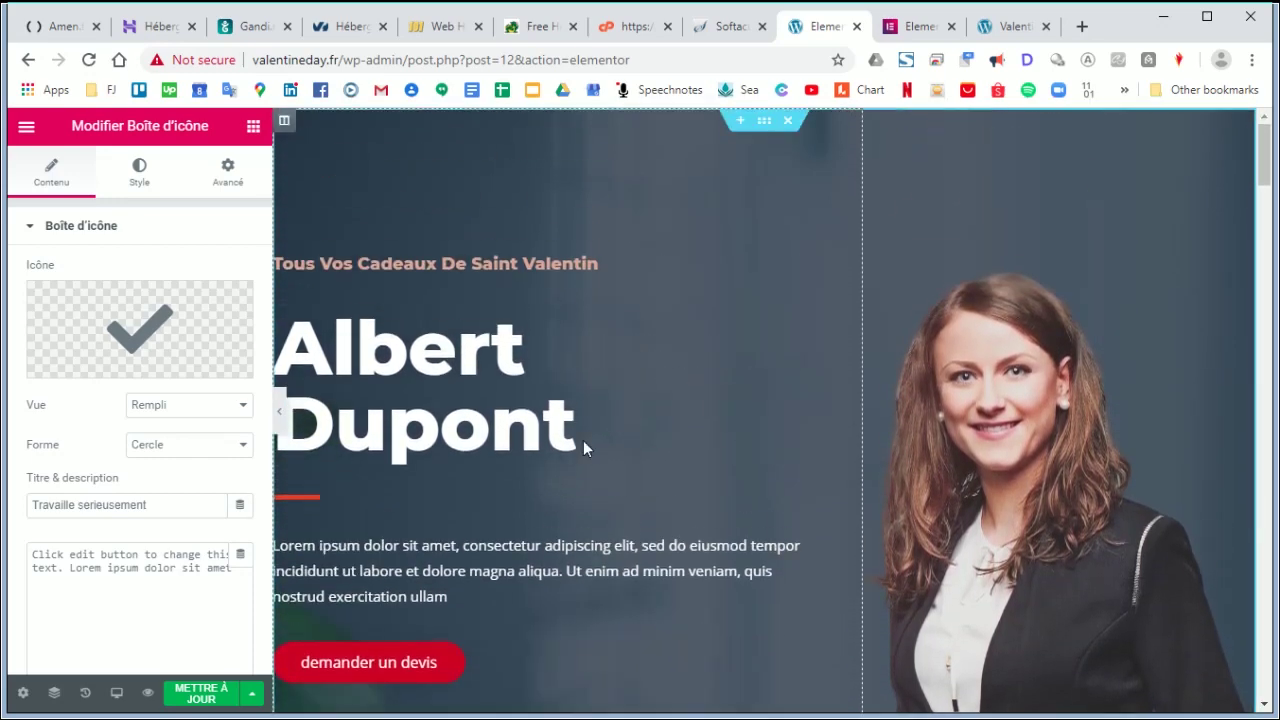
Update the Home page in Elementor and go back to the WordPress editor.
{"action": "left_click", "coordinate": [192, 697]}
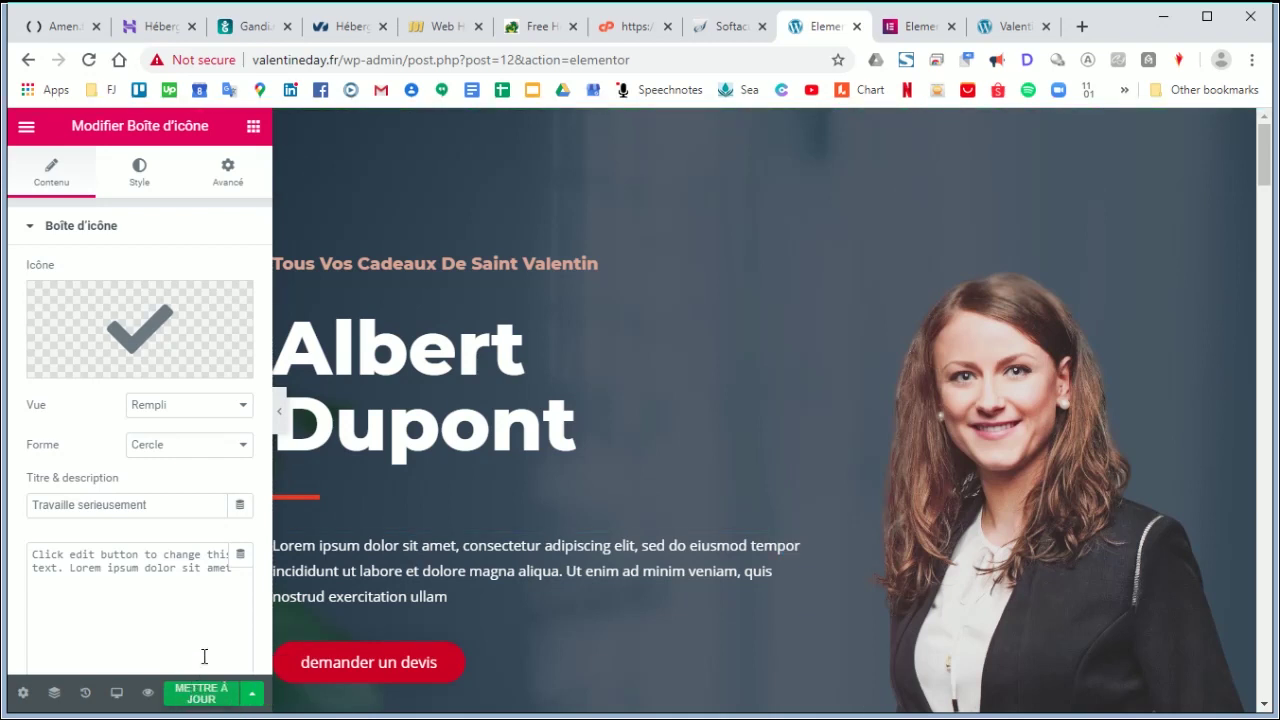
{"action": "left_click", "coordinate": [26, 128]}
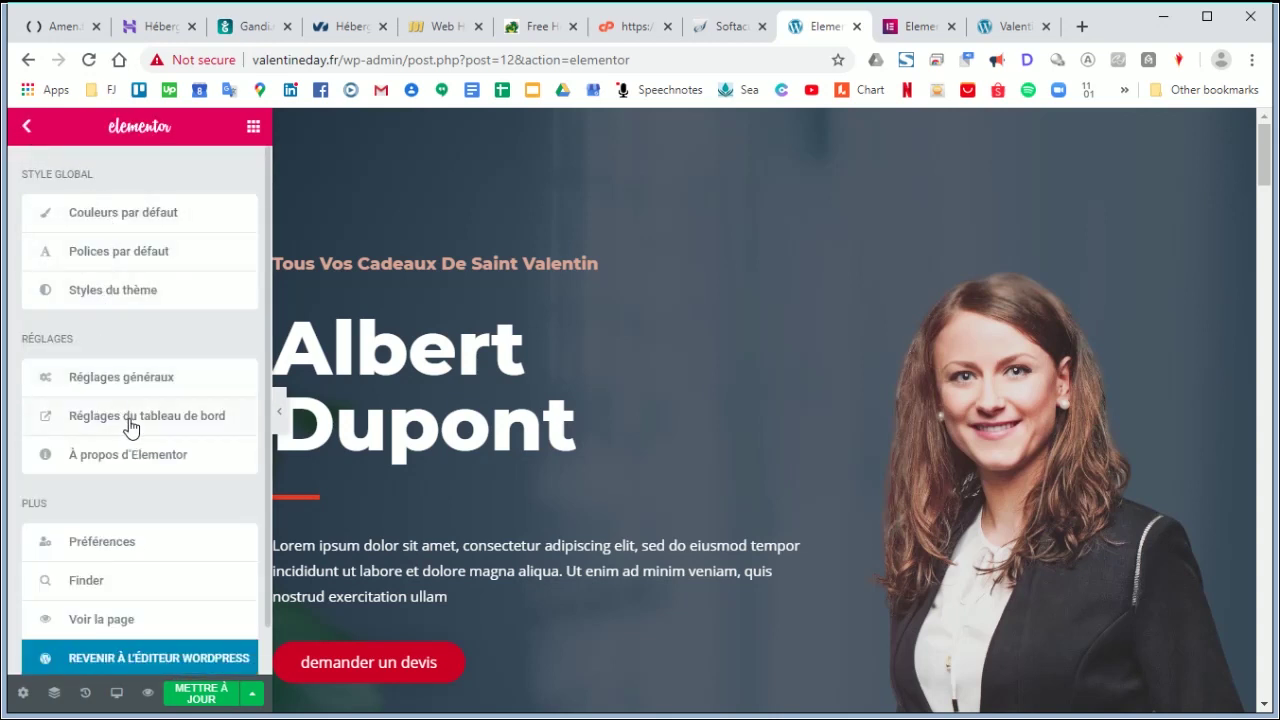
{"action": "scroll", "coordinate": [220, 490], "scroll_direction": "down", "scroll_amount": 1}
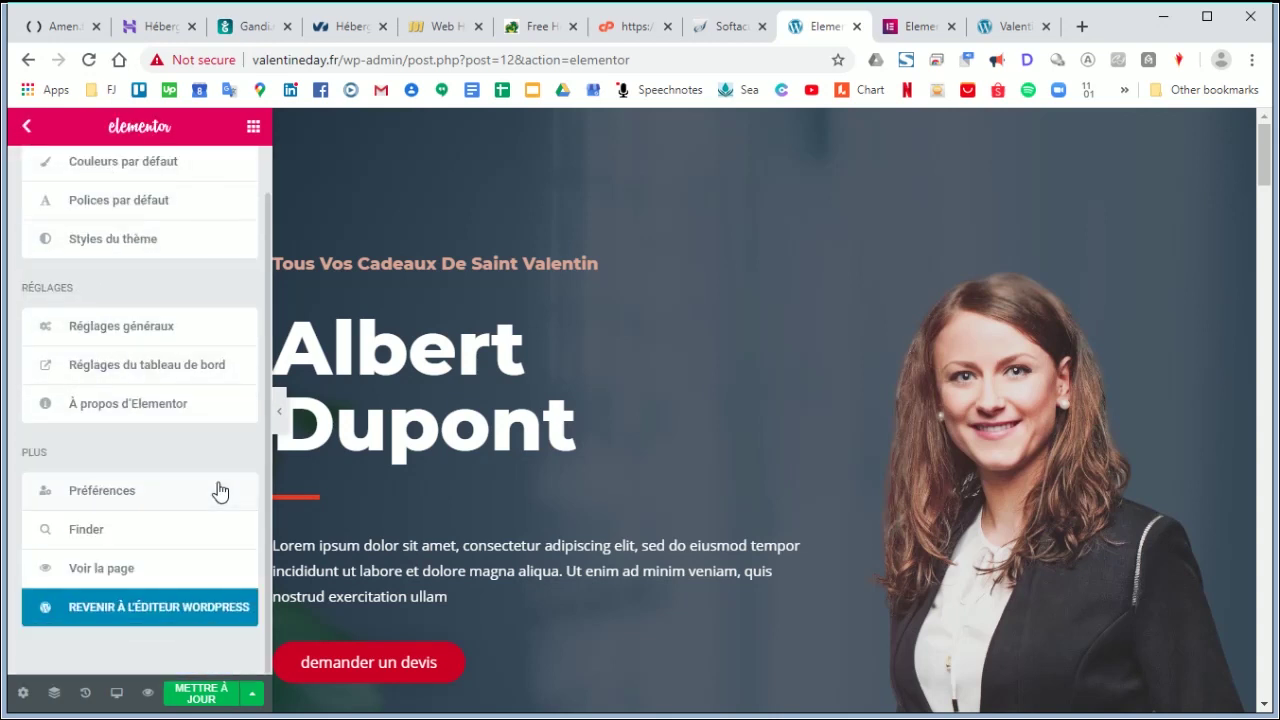
{"action": "left_click", "coordinate": [165, 612]}
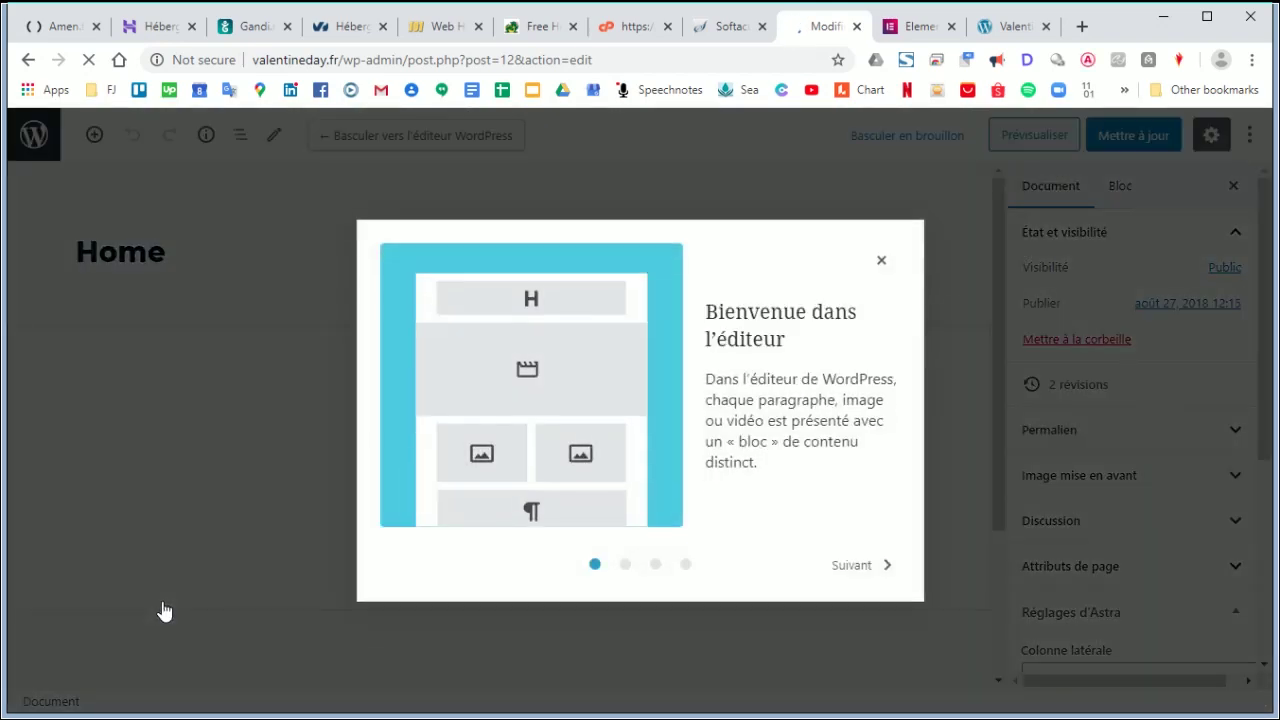
Close the 'Bienvenue dans l'éditeur' tour and exit to the Pages list.
{"action": "left_click", "coordinate": [881, 262]}
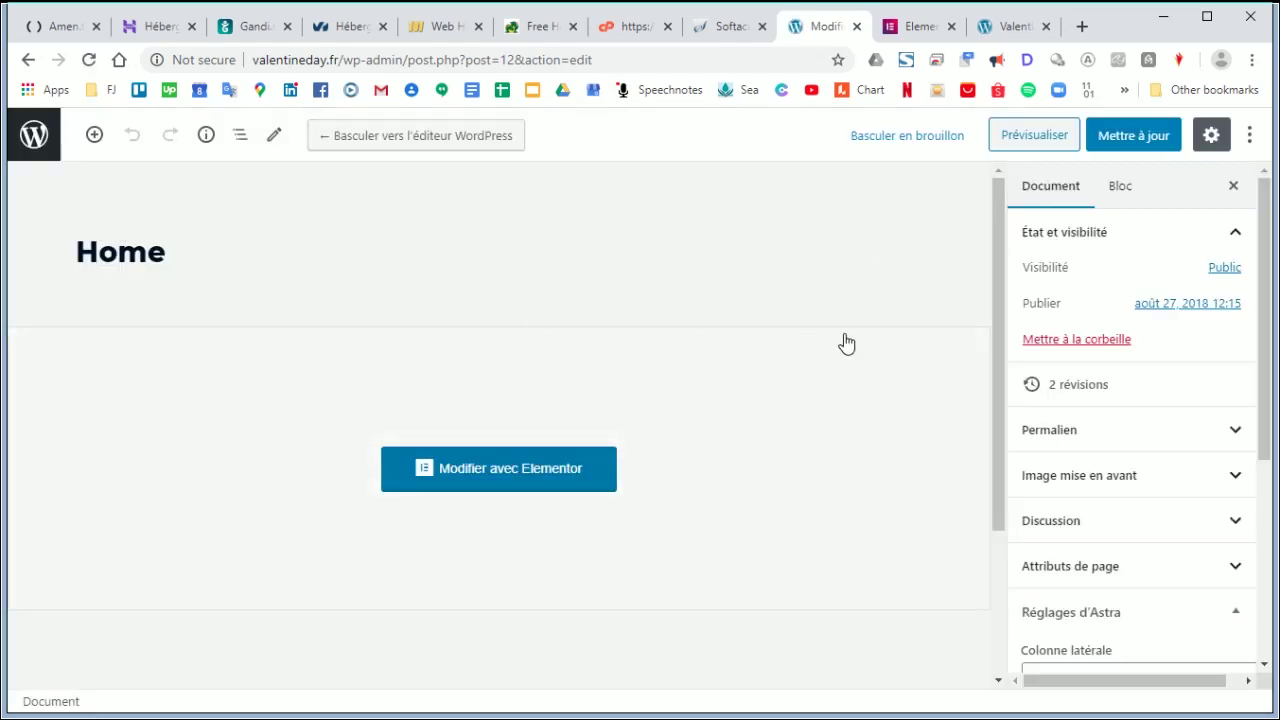
{"action": "left_click", "coordinate": [32, 138]}
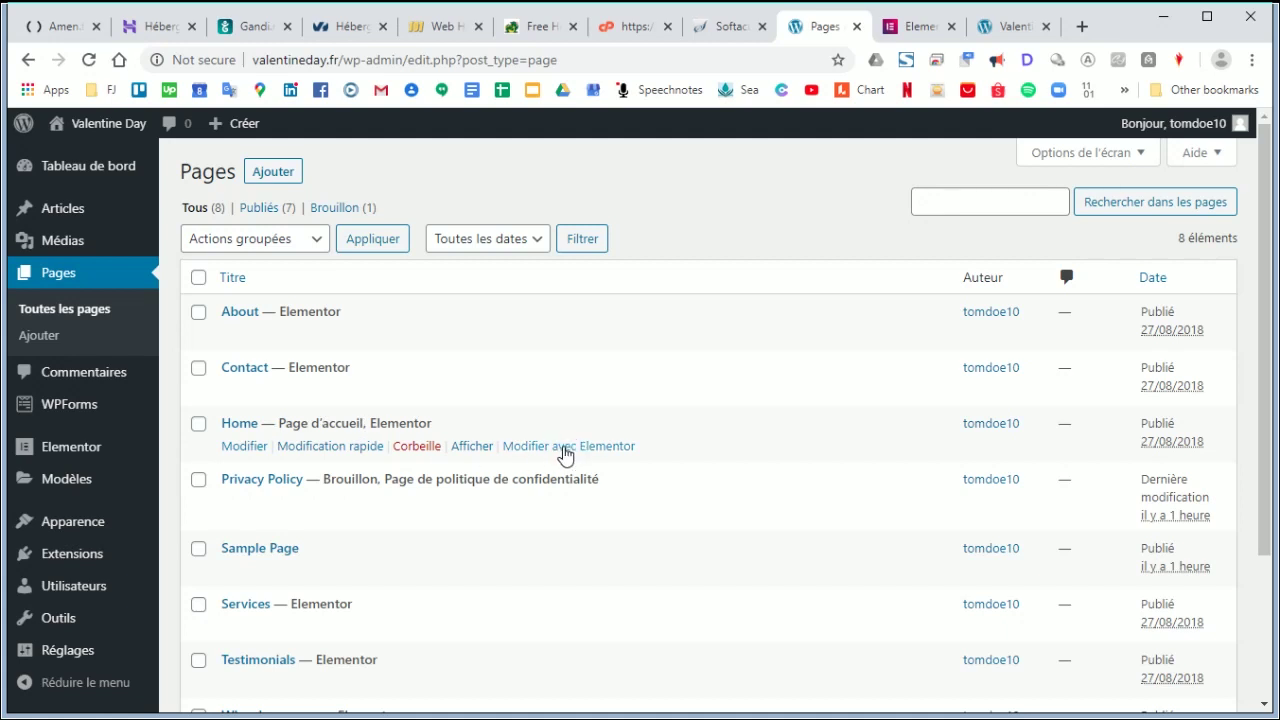
Edit the Home page from the Pages list.
{"action": "left_click", "coordinate": [250, 446]}
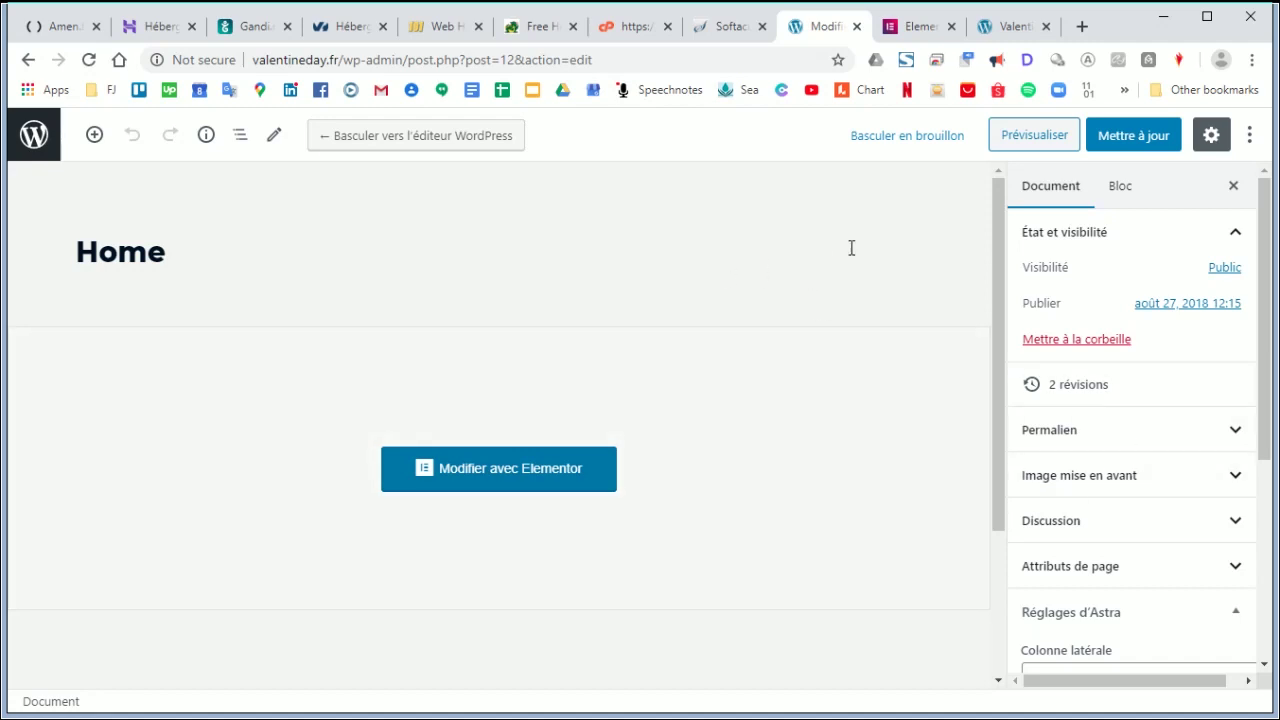
Check the Home page's 'Image mise en avant' (featured image) panel in the Document sidebar.
{"action": "scroll", "coordinate": [1150, 322], "scroll_direction": "down", "scroll_amount": 4}
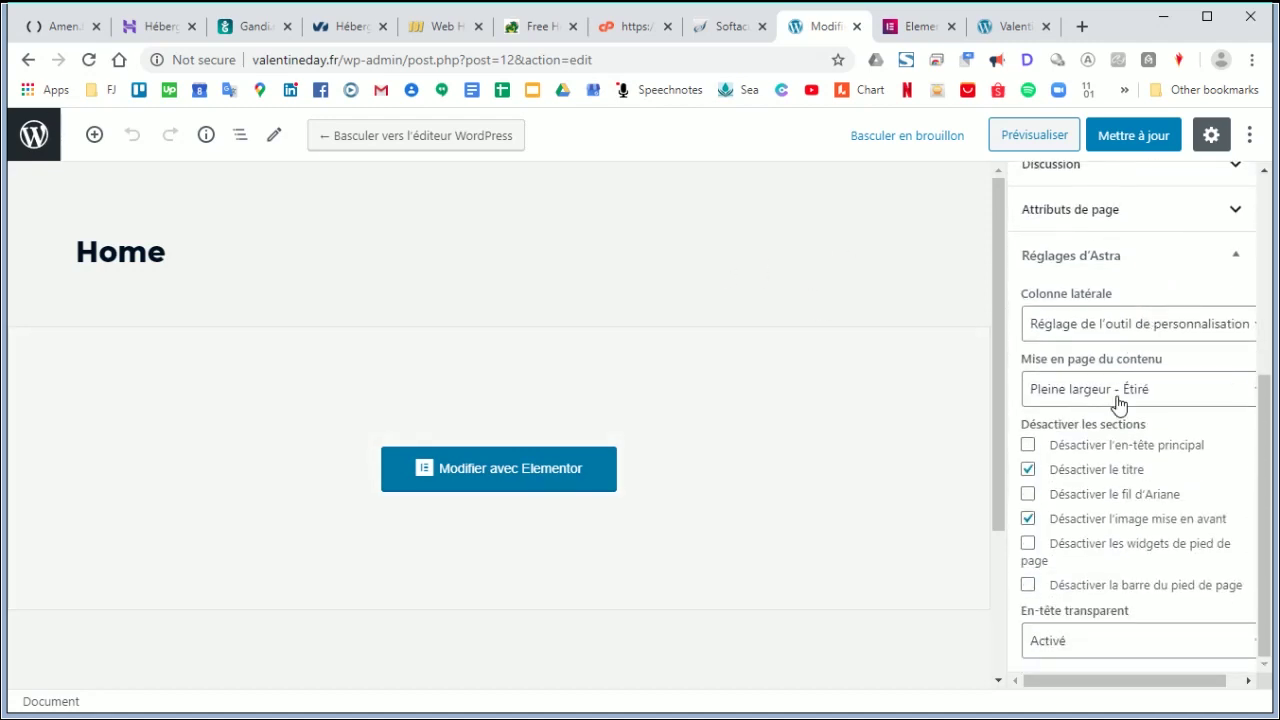
{"action": "scroll", "coordinate": [1118, 403], "scroll_direction": "up", "scroll_amount": 4}
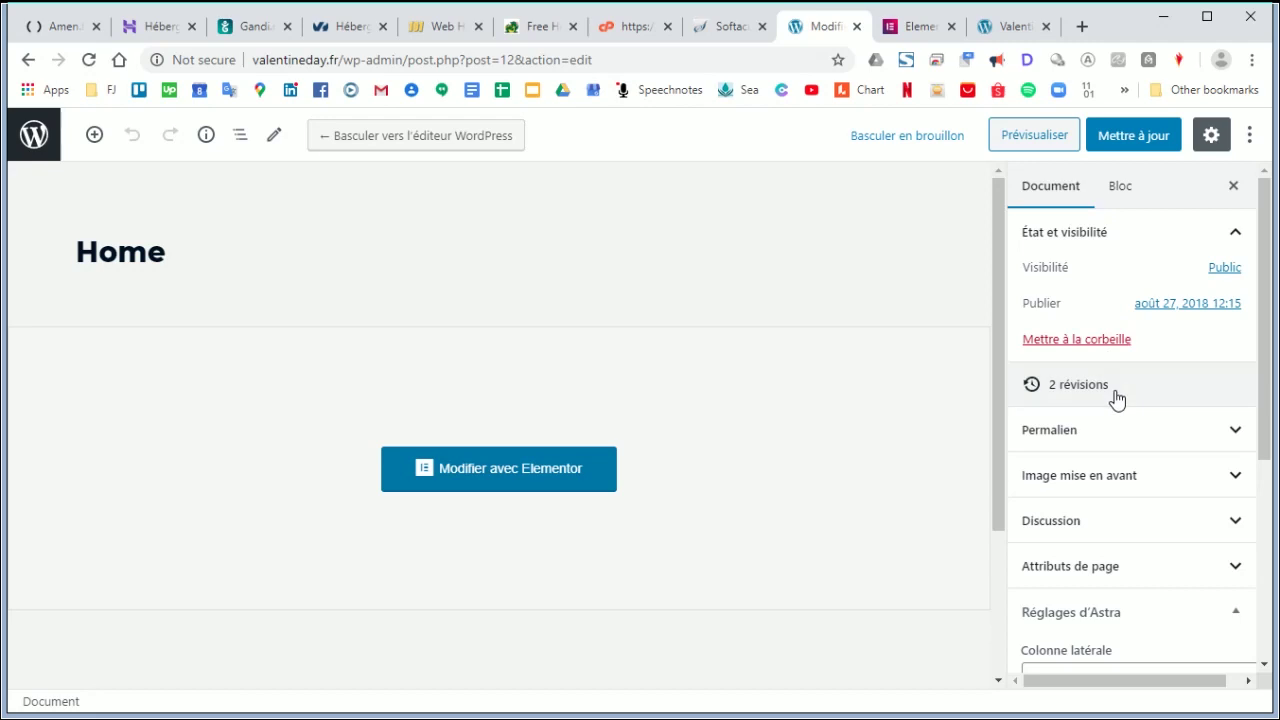
{"action": "scroll", "coordinate": [1117, 397], "scroll_direction": "down", "scroll_amount": 2}
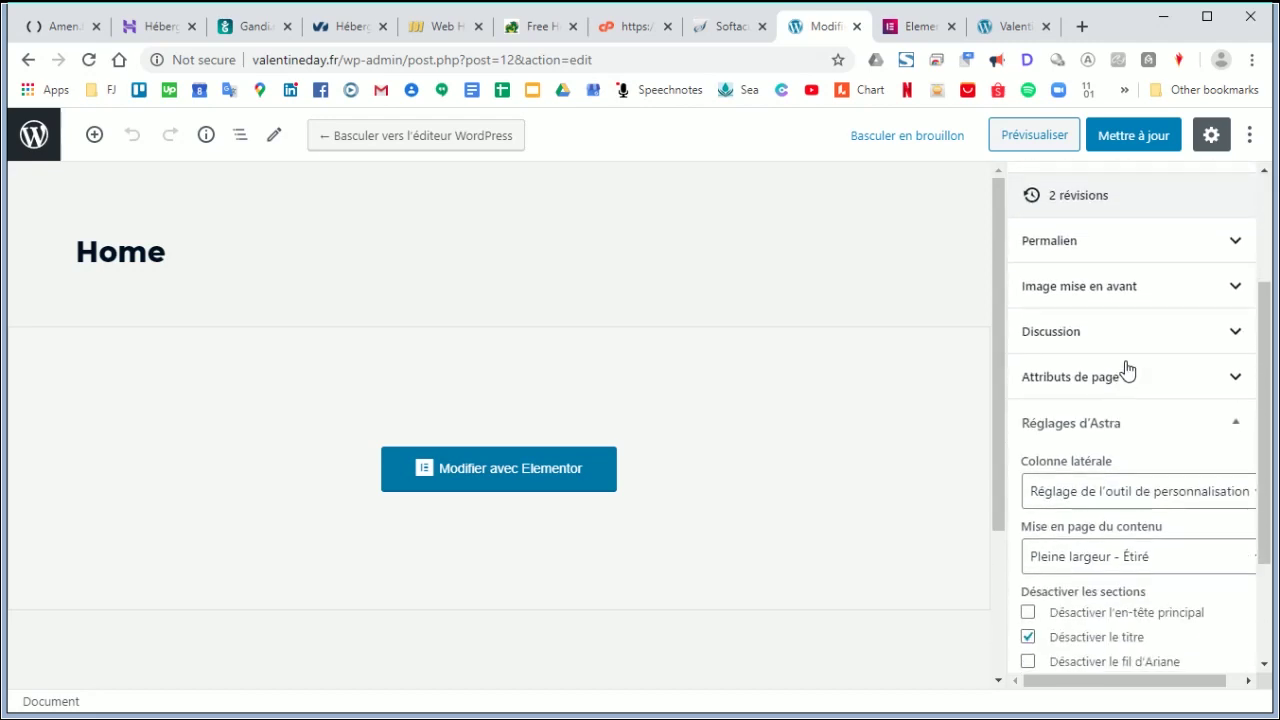
{"action": "left_click", "coordinate": [1157, 294]}
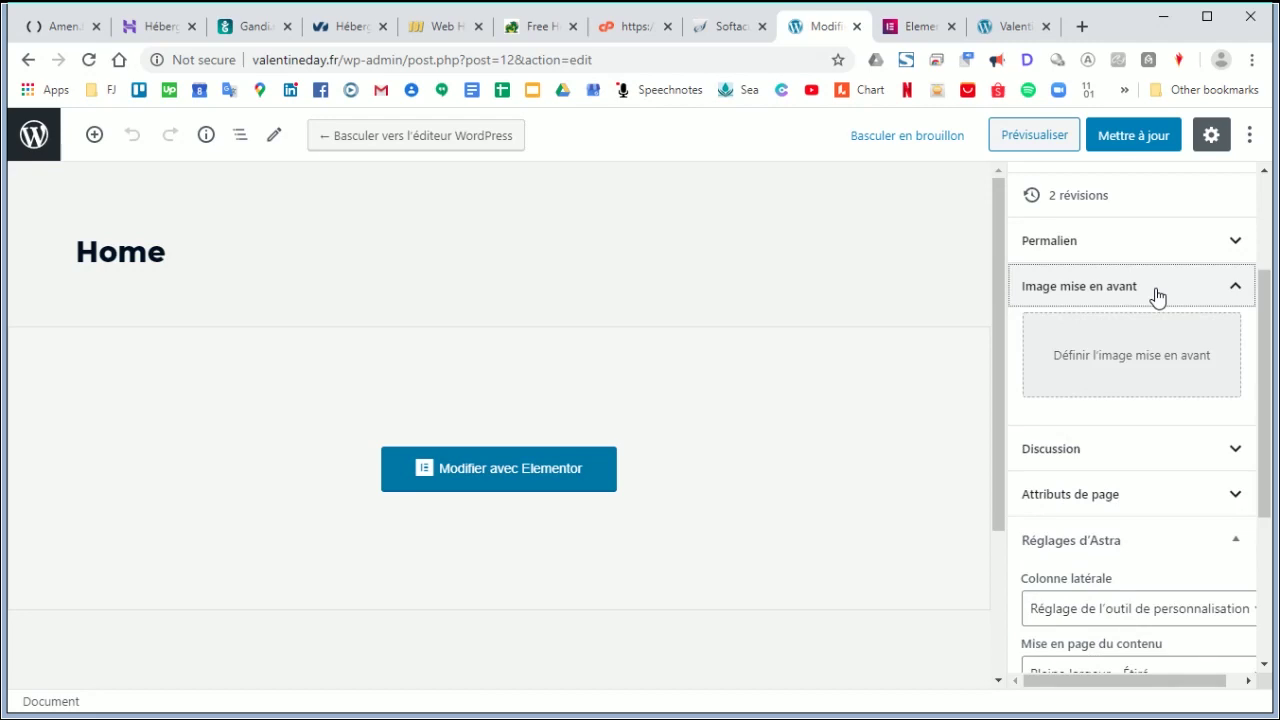
{"action": "left_click", "coordinate": [1157, 294]}
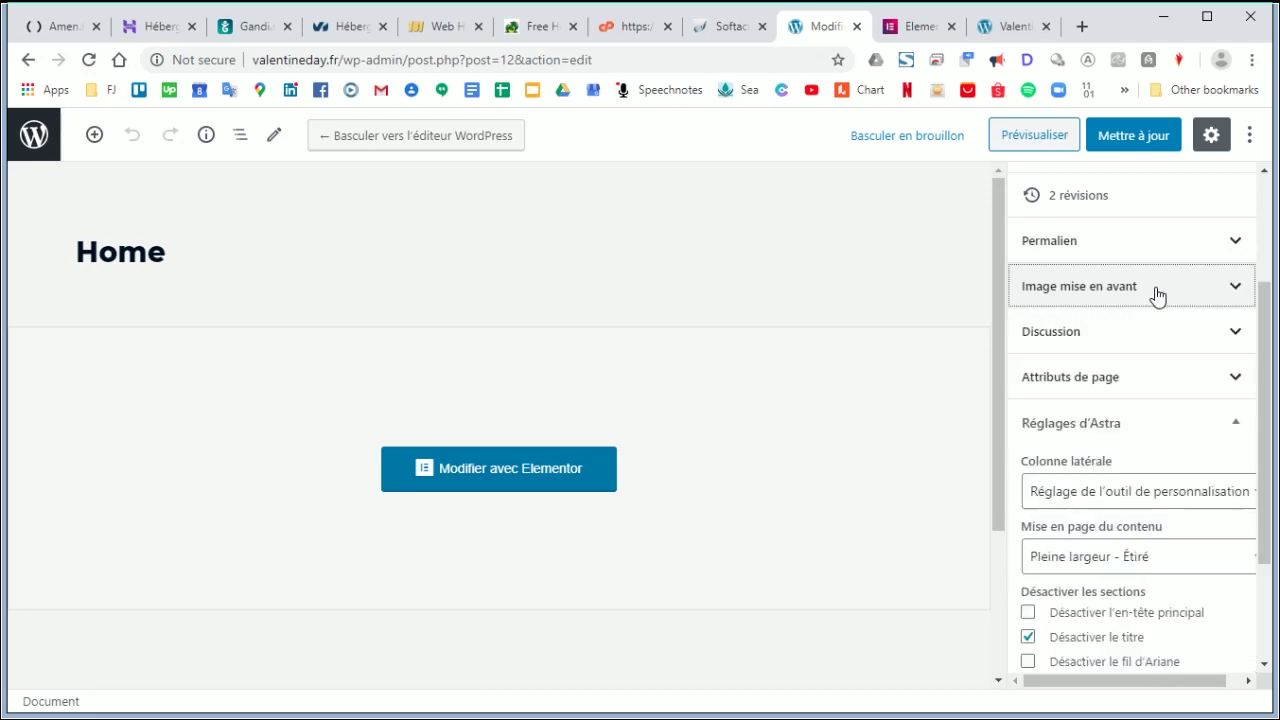
Check the 'Attributs de page' panel and the Astra settings further down the sidebar.
{"action": "left_click", "coordinate": [1156, 377]}
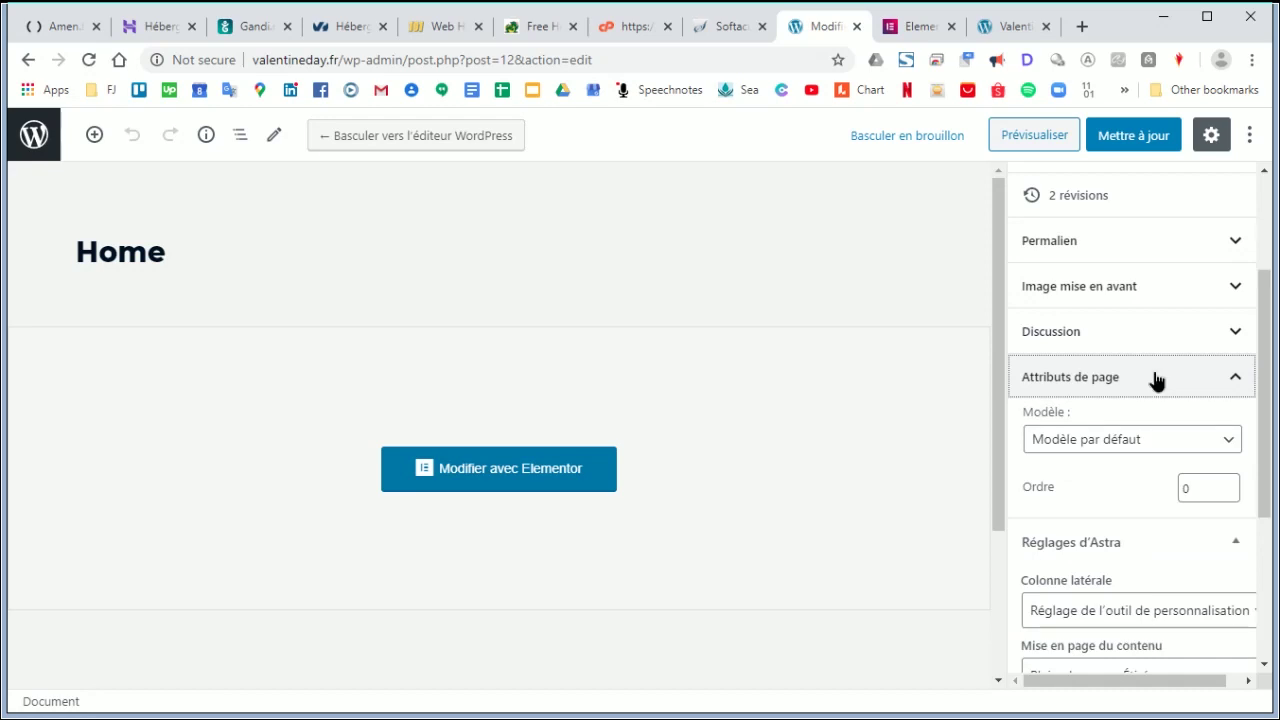
{"action": "left_click", "coordinate": [1157, 379]}
{"action": "scroll", "coordinate": [1156, 379], "scroll_direction": "down", "scroll_amount": 2}
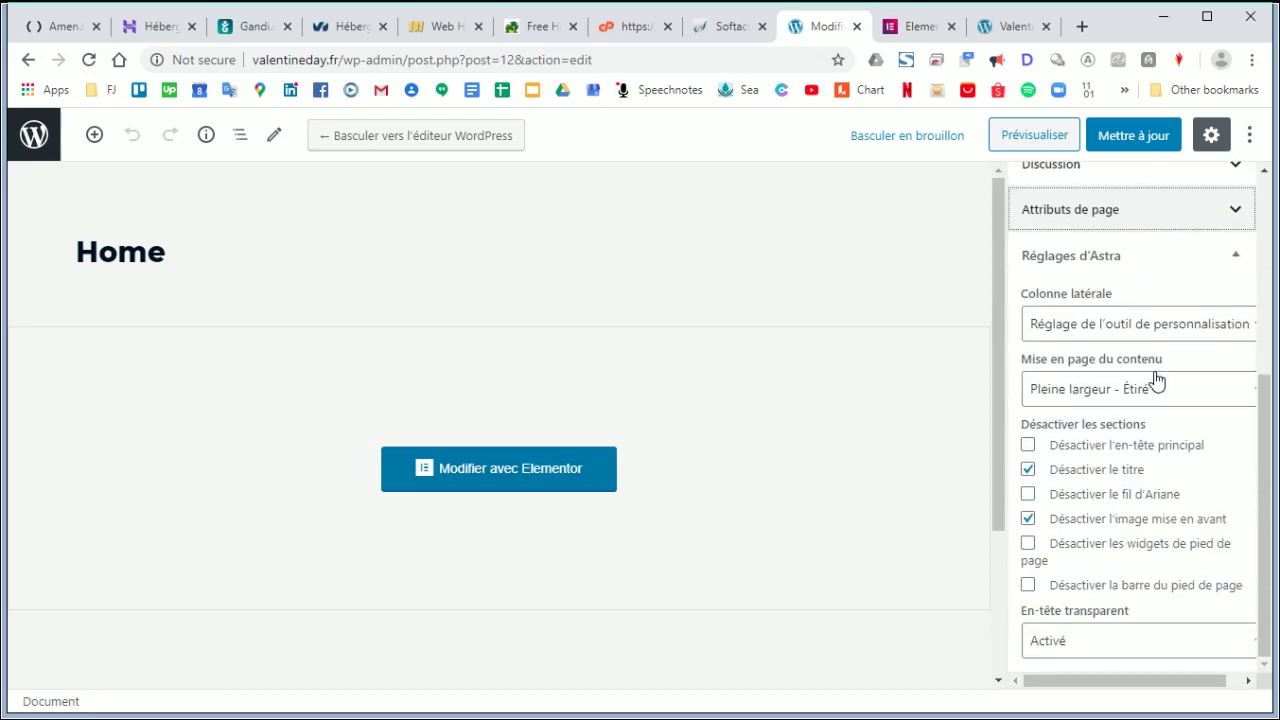
{"action": "scroll", "coordinate": [1168, 346], "scroll_direction": "up", "scroll_amount": 5}
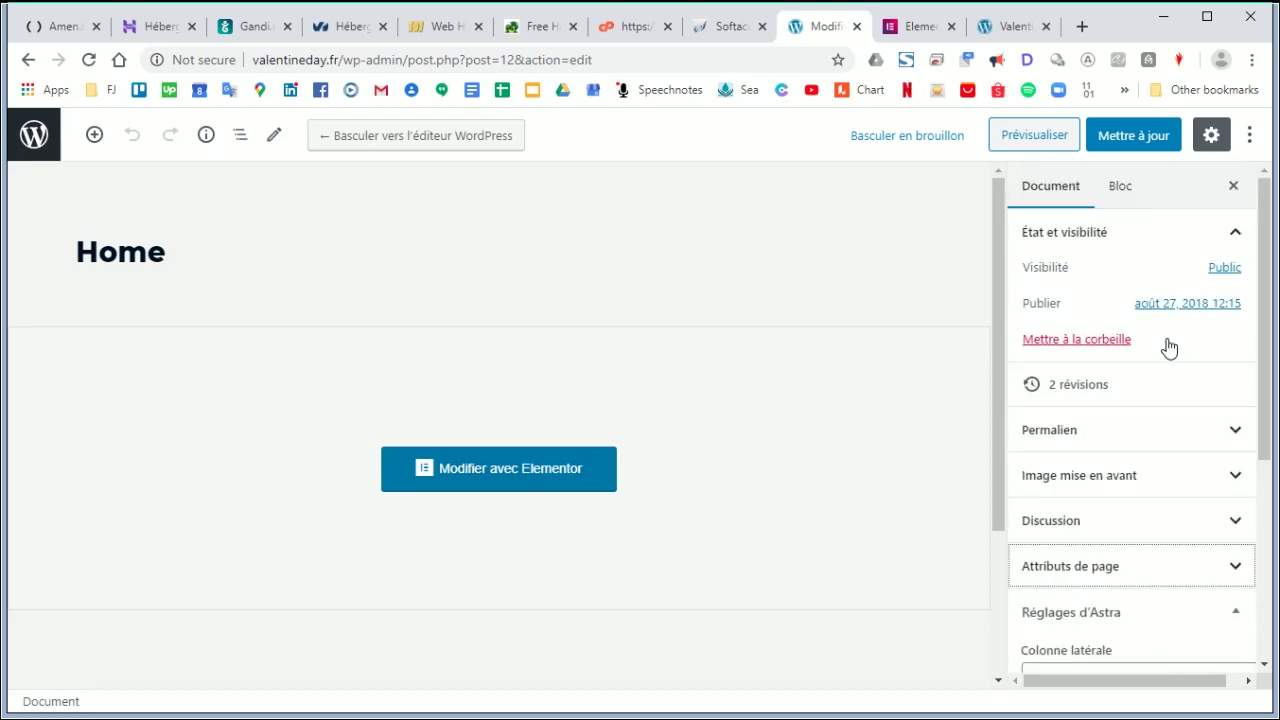